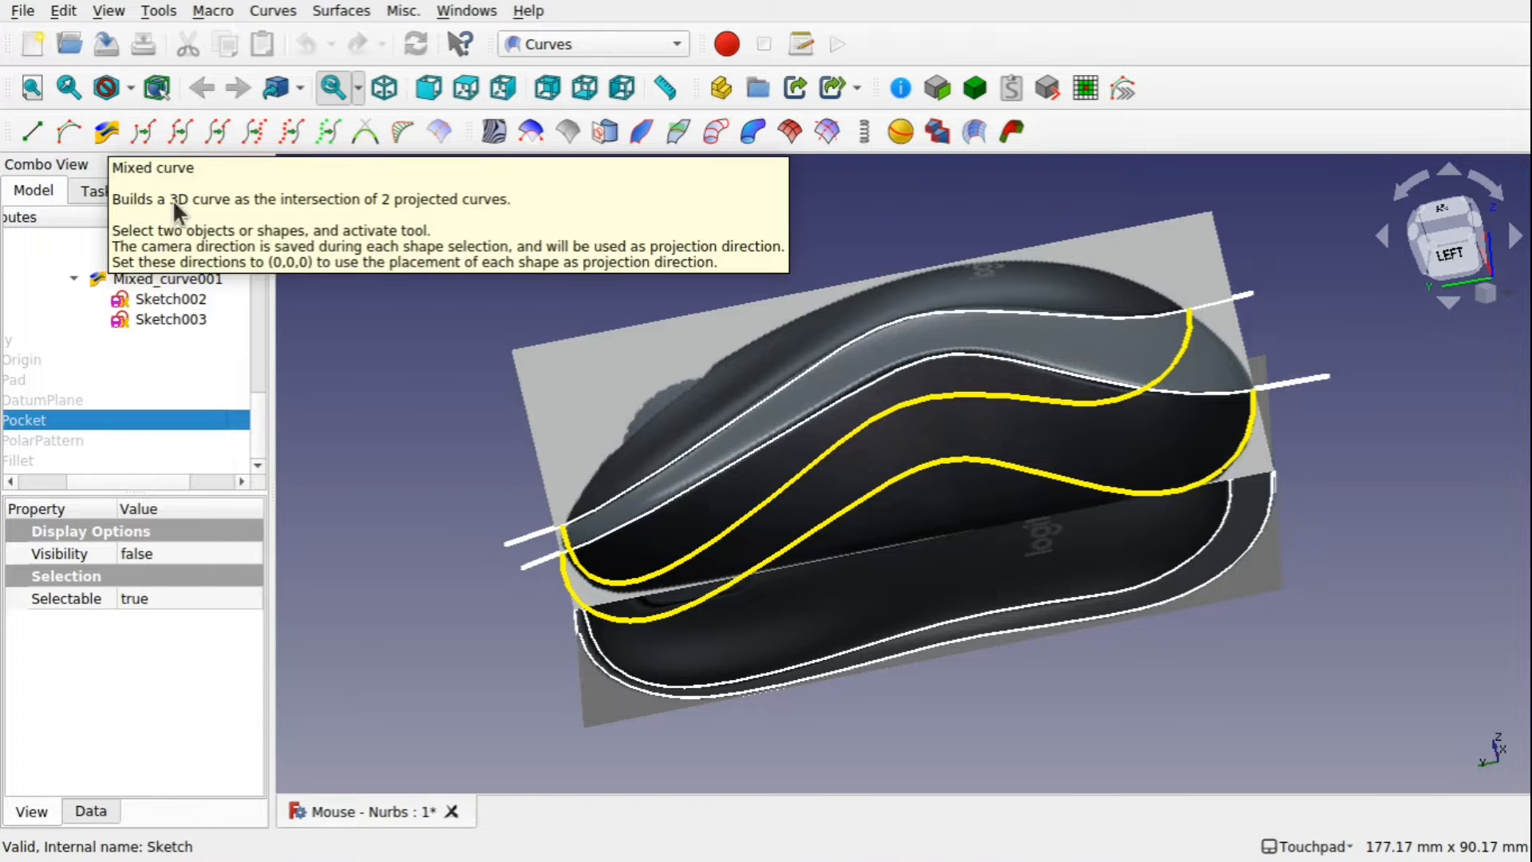
- Examine the yellow mixed curves and their source sketches around the mouse reference images from several angles
mouse_move(673, 508)
alt+mouse_down()
mouse_move(879, 538)
mouse_move(930, 456)
mouse_move(772, 517)
mouse_move(656, 479)
mouse_move(664, 495)
alt+mouse_up()
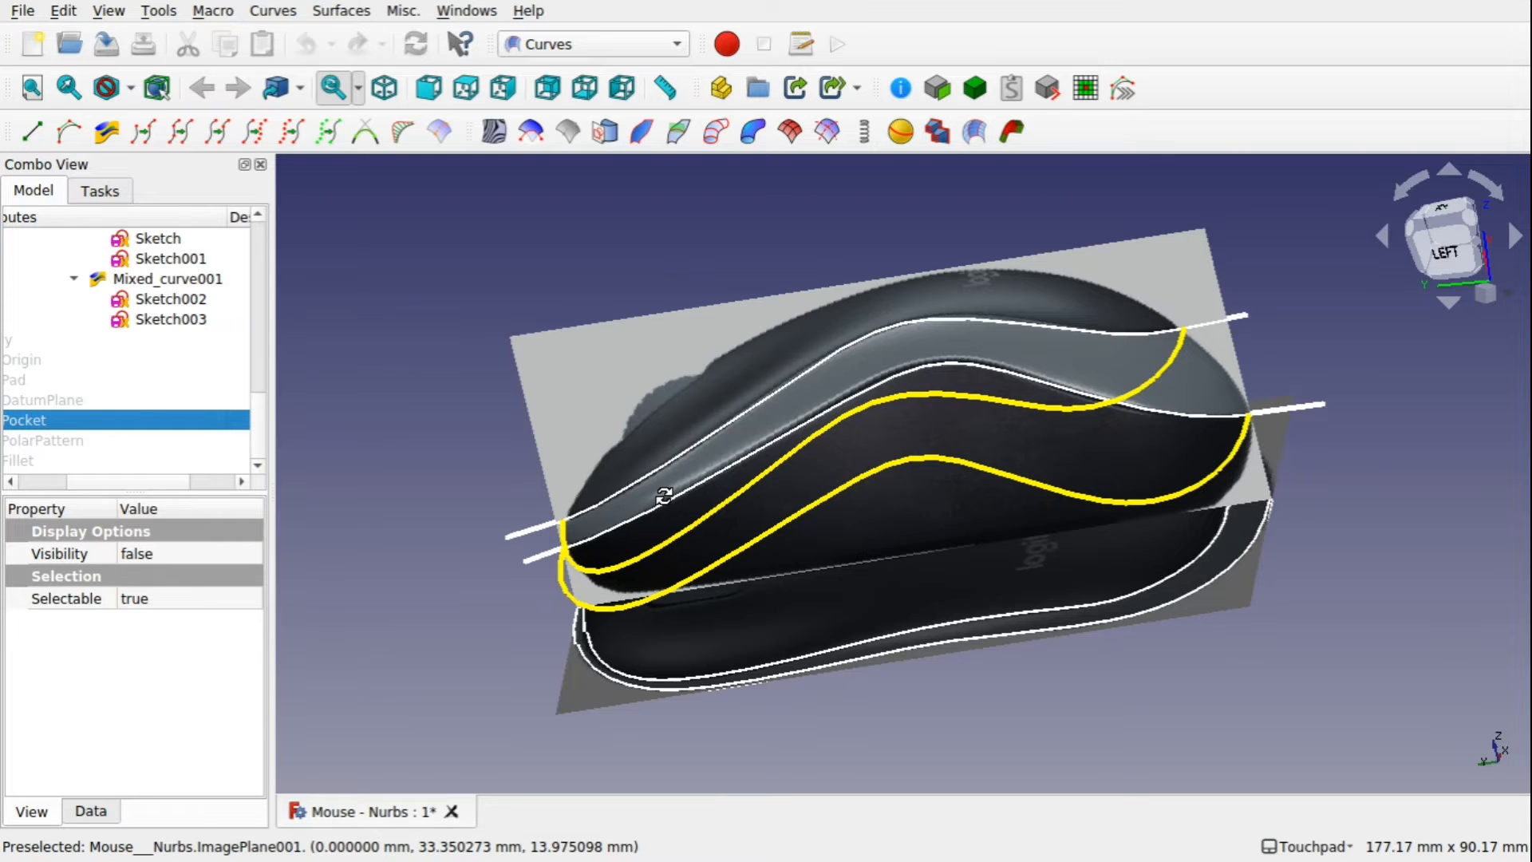
alt+drag(664, 495, 955, 595)
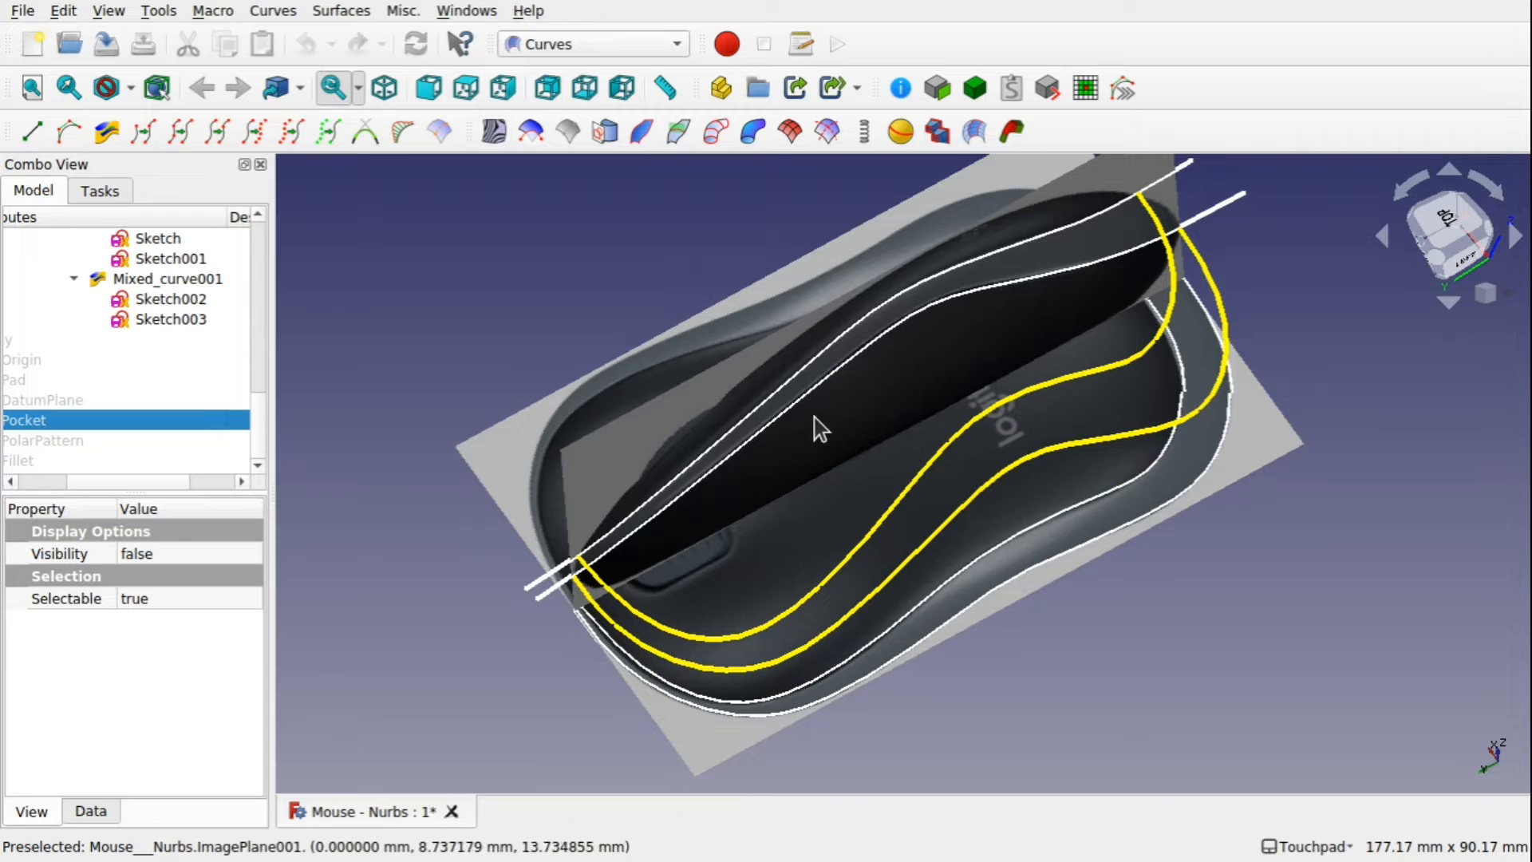
mouse_move(814, 369)
alt+mouse_down()
mouse_move(899, 447)
mouse_move(882, 414)
mouse_move(982, 431)
mouse_move(974, 445)
alt+mouse_up()
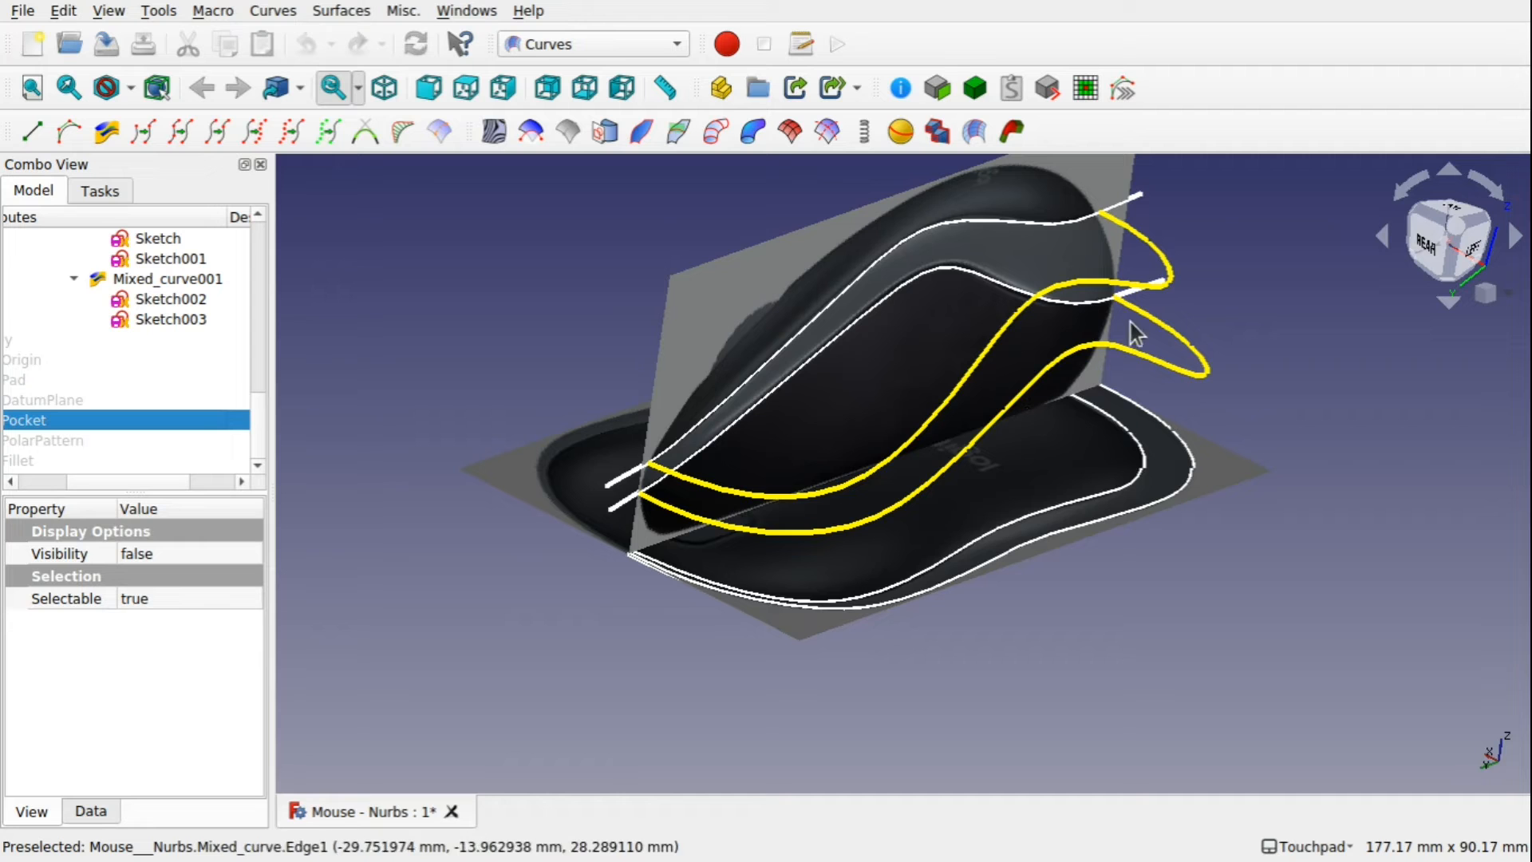
alt+drag(1028, 297, 1066, 520)
alt+drag(936, 436, 1015, 403)
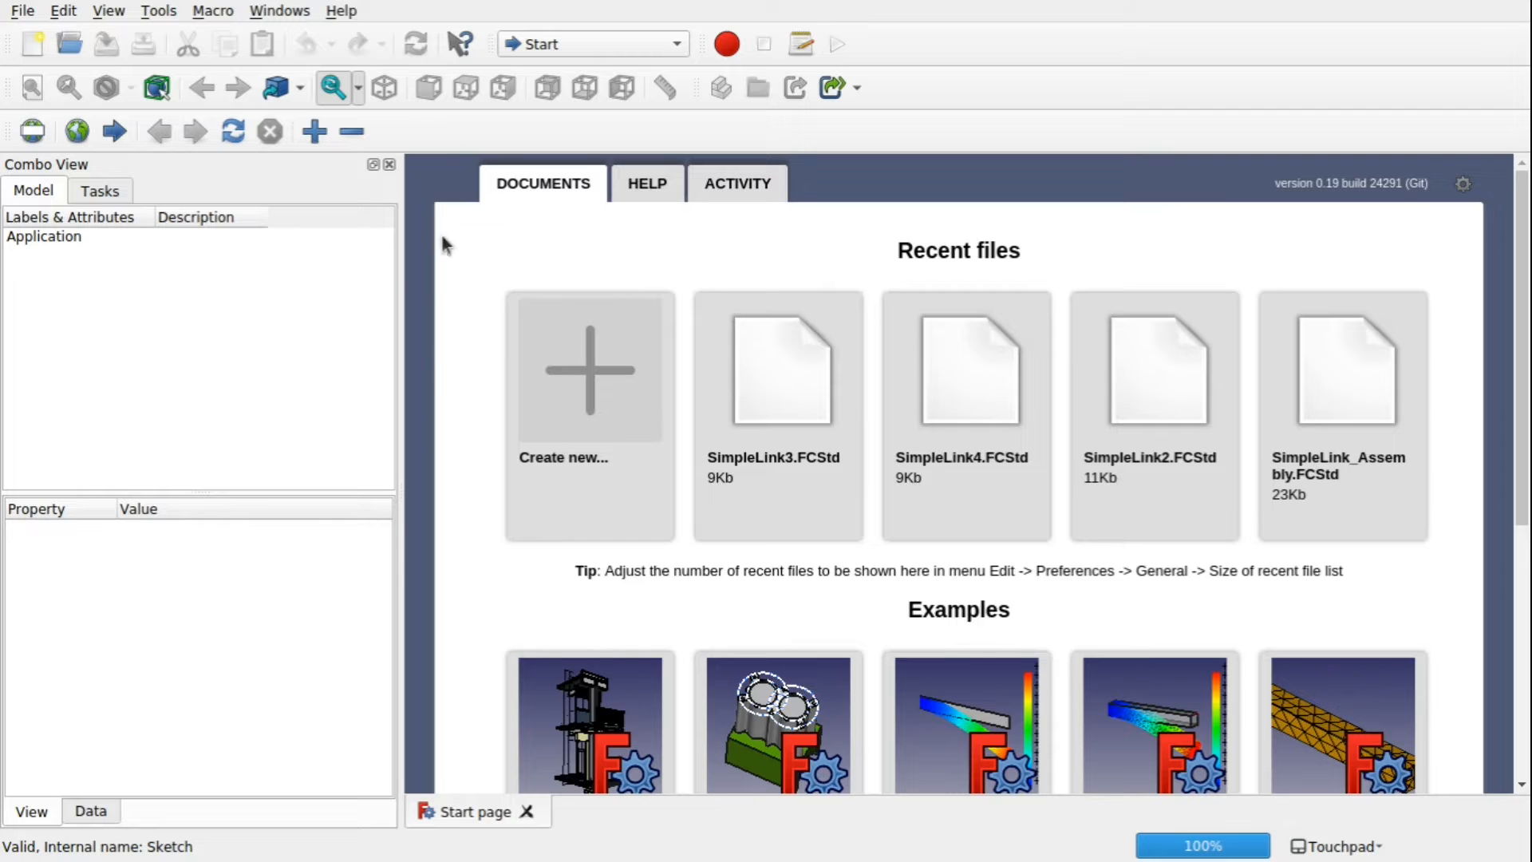
- Check the Curves workbench entry in the Addon manager, then close the manager
click(156, 11)
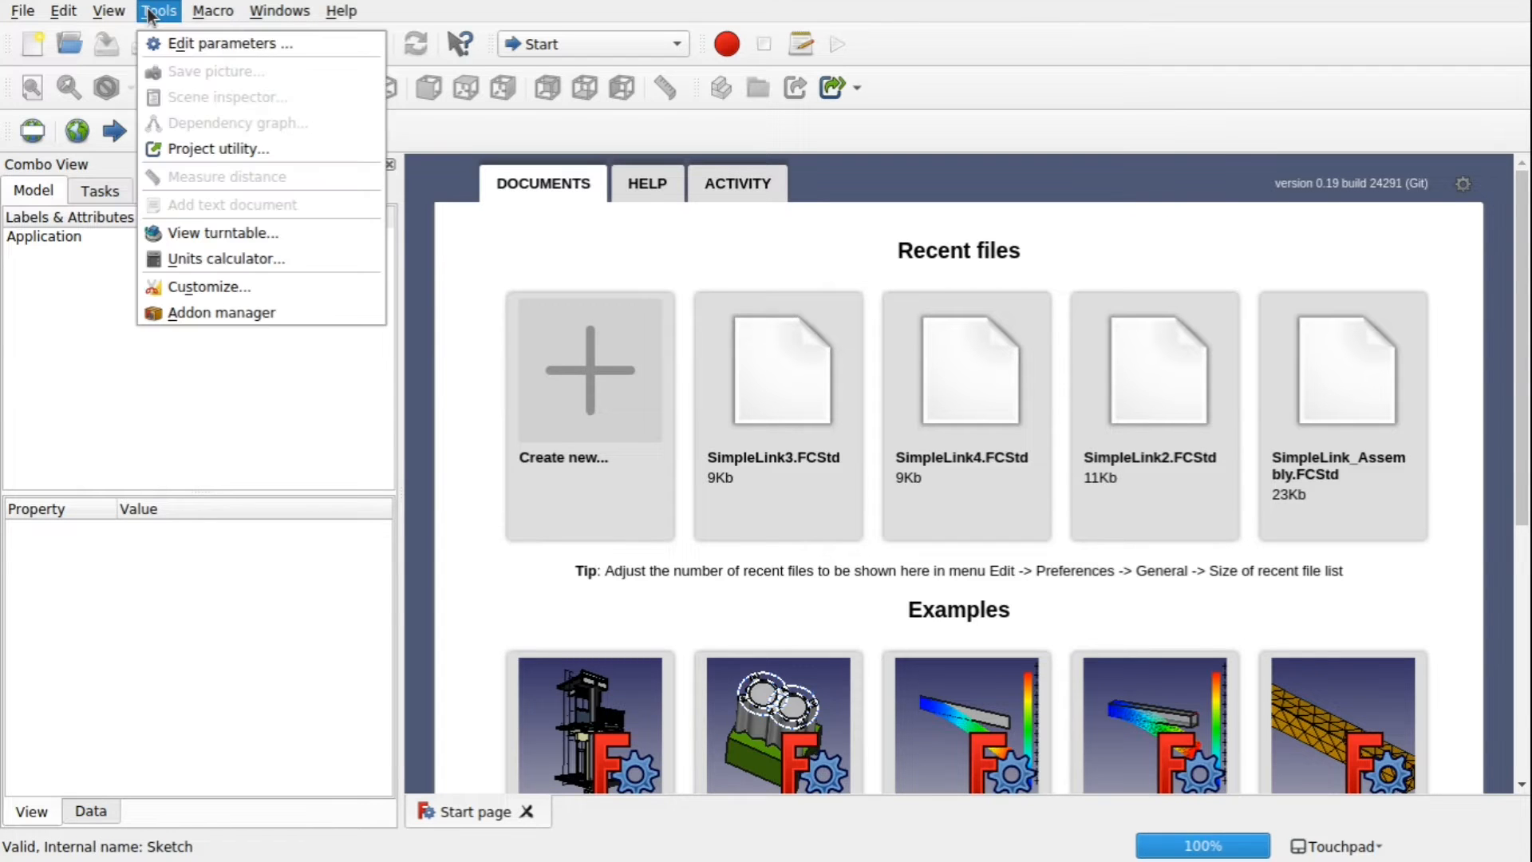
click(209, 317)
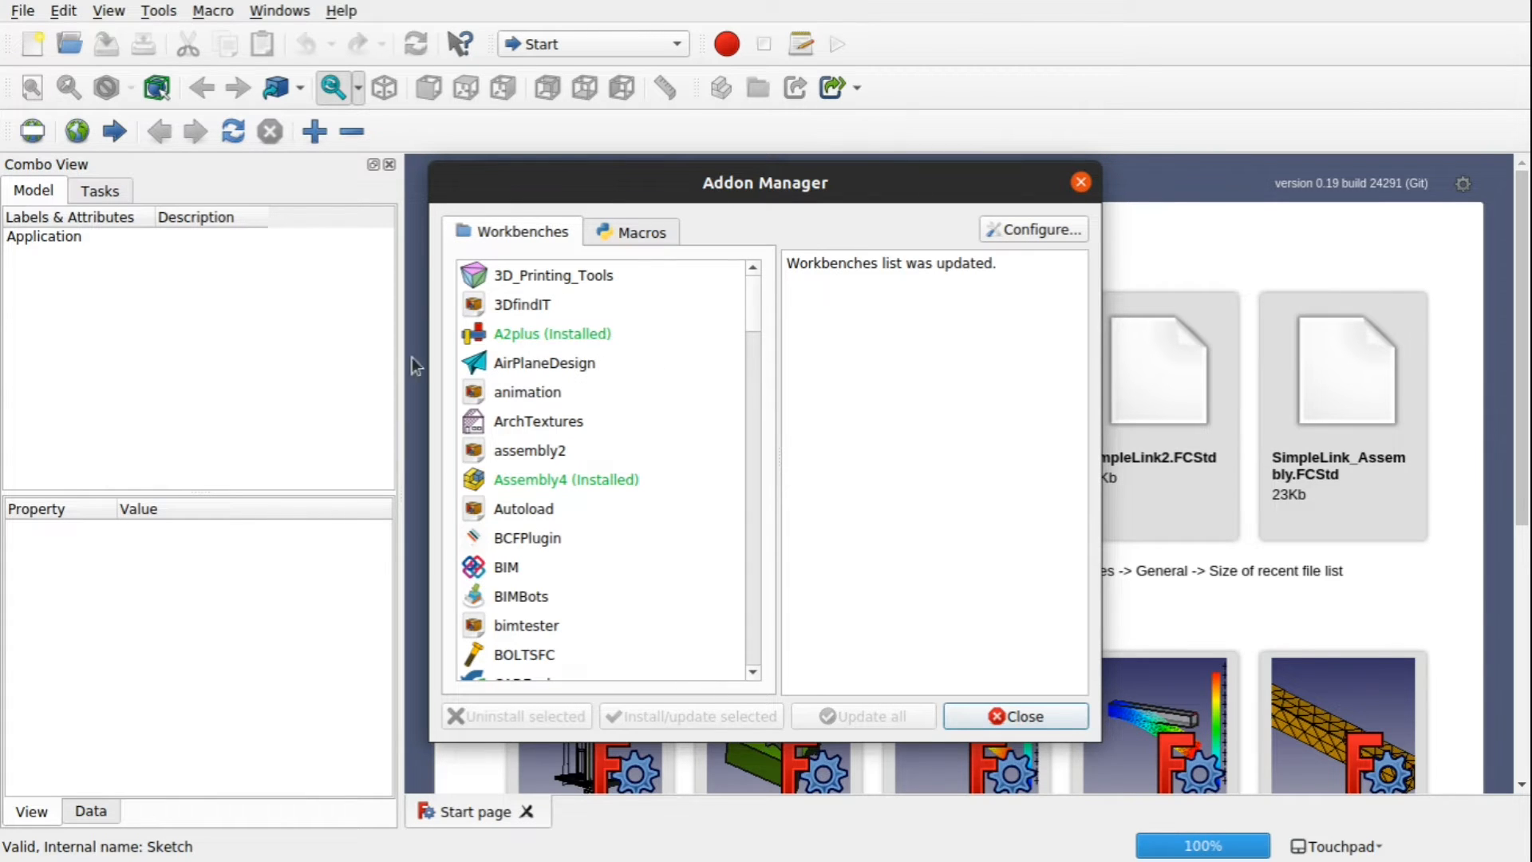
drag(756, 320, 756, 371)
click(573, 440)
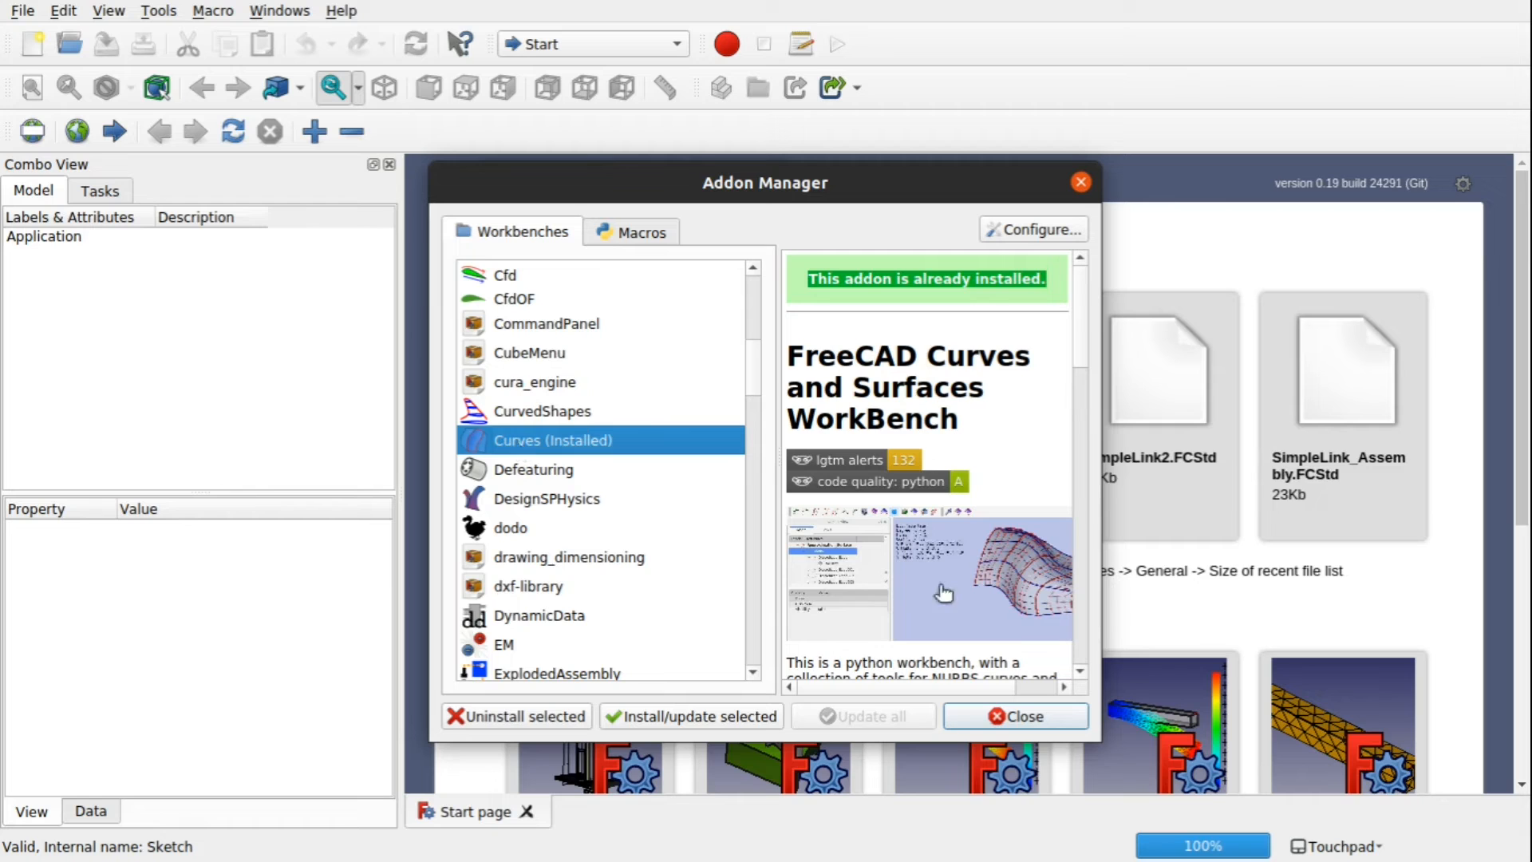
click(1000, 722)
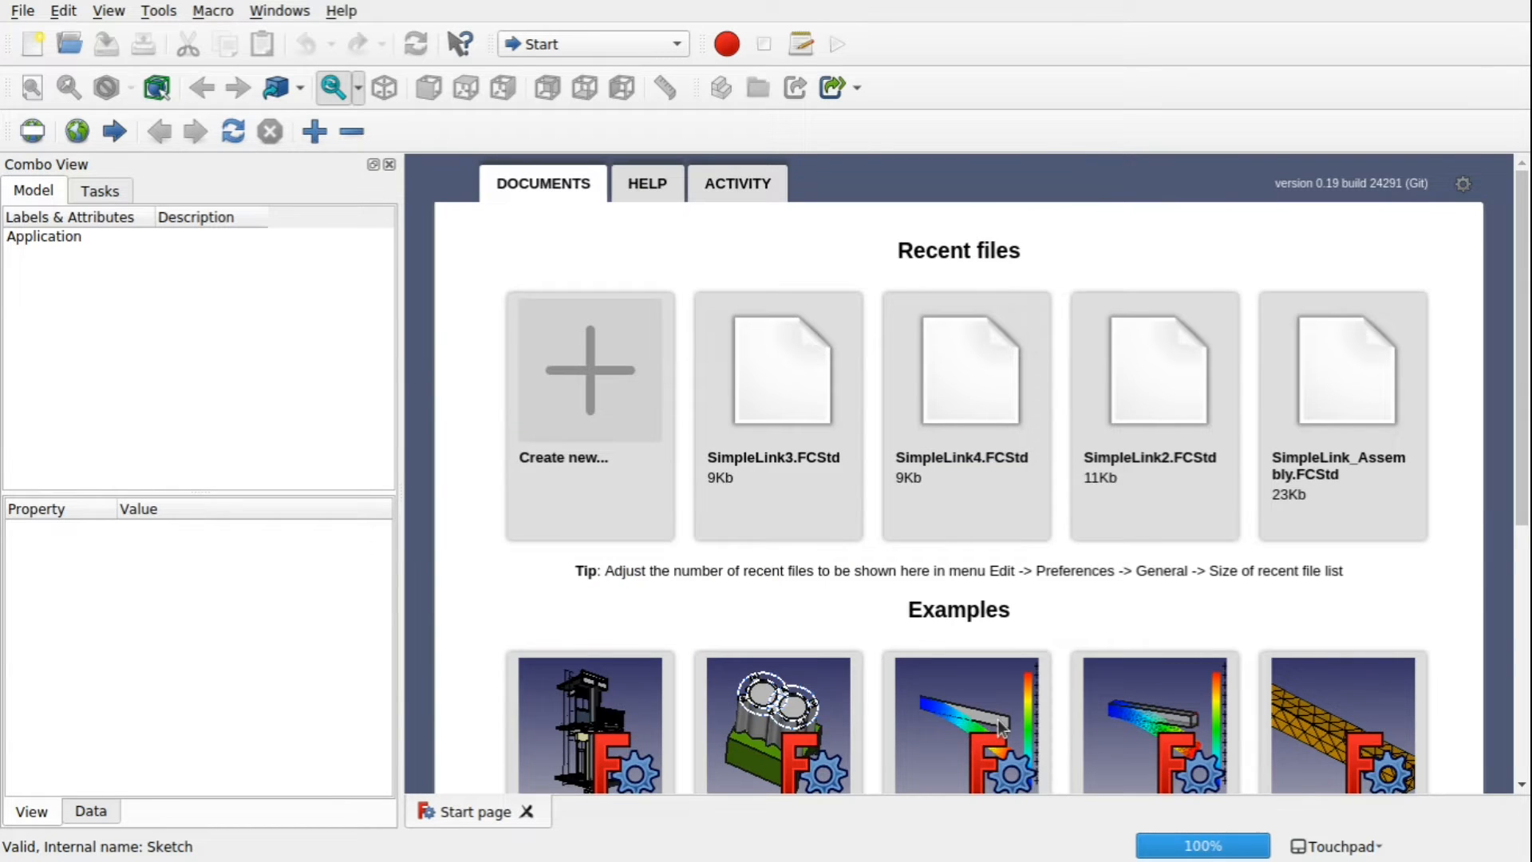
- Create a new document, switch to the Curves workbench and locate its Mixed curve command
click(620, 416)
click(609, 50)
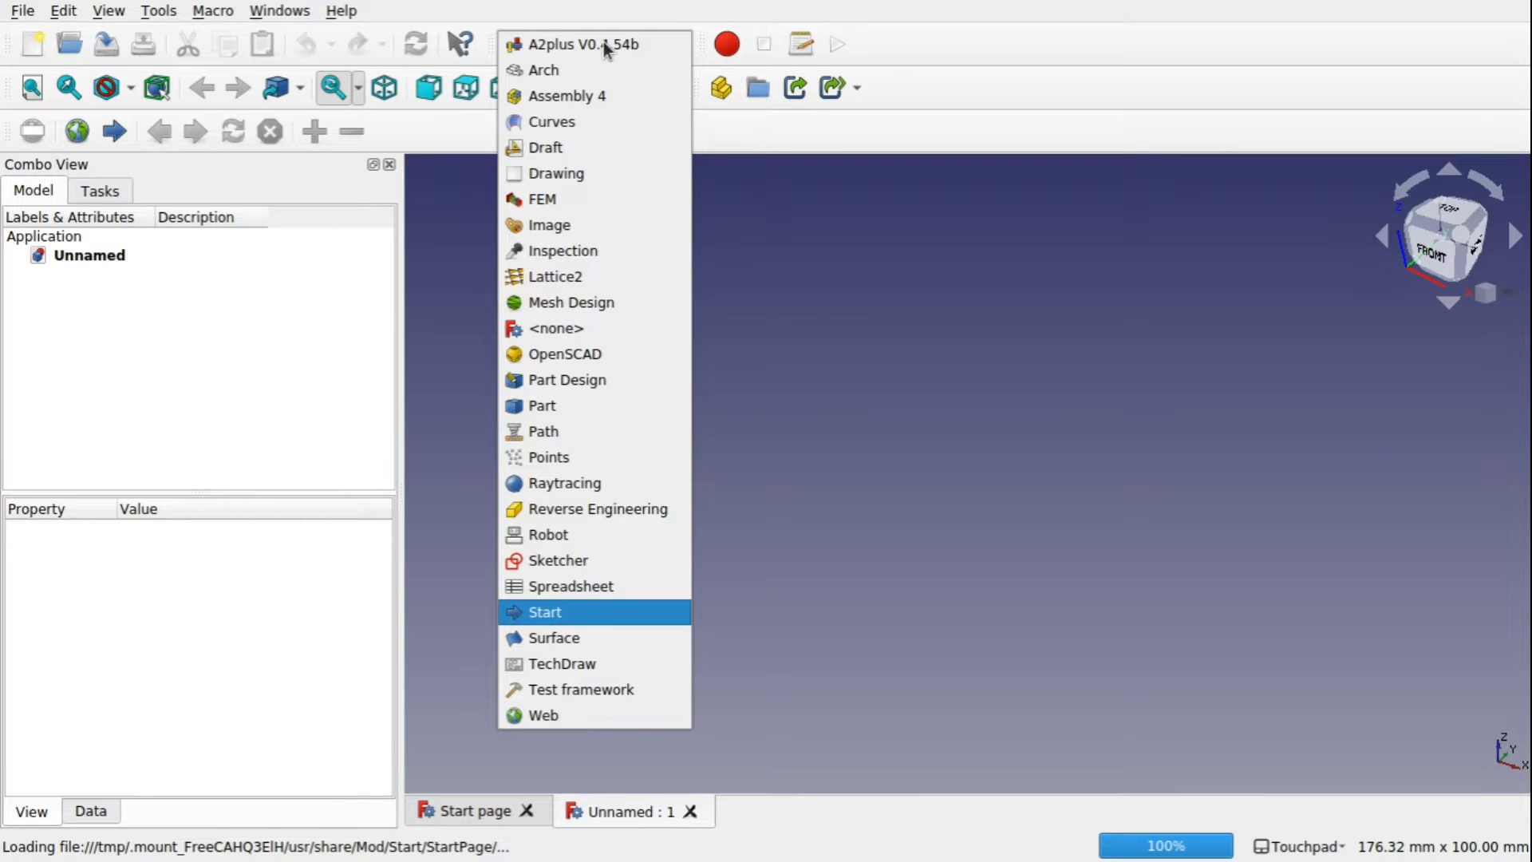
click(568, 124)
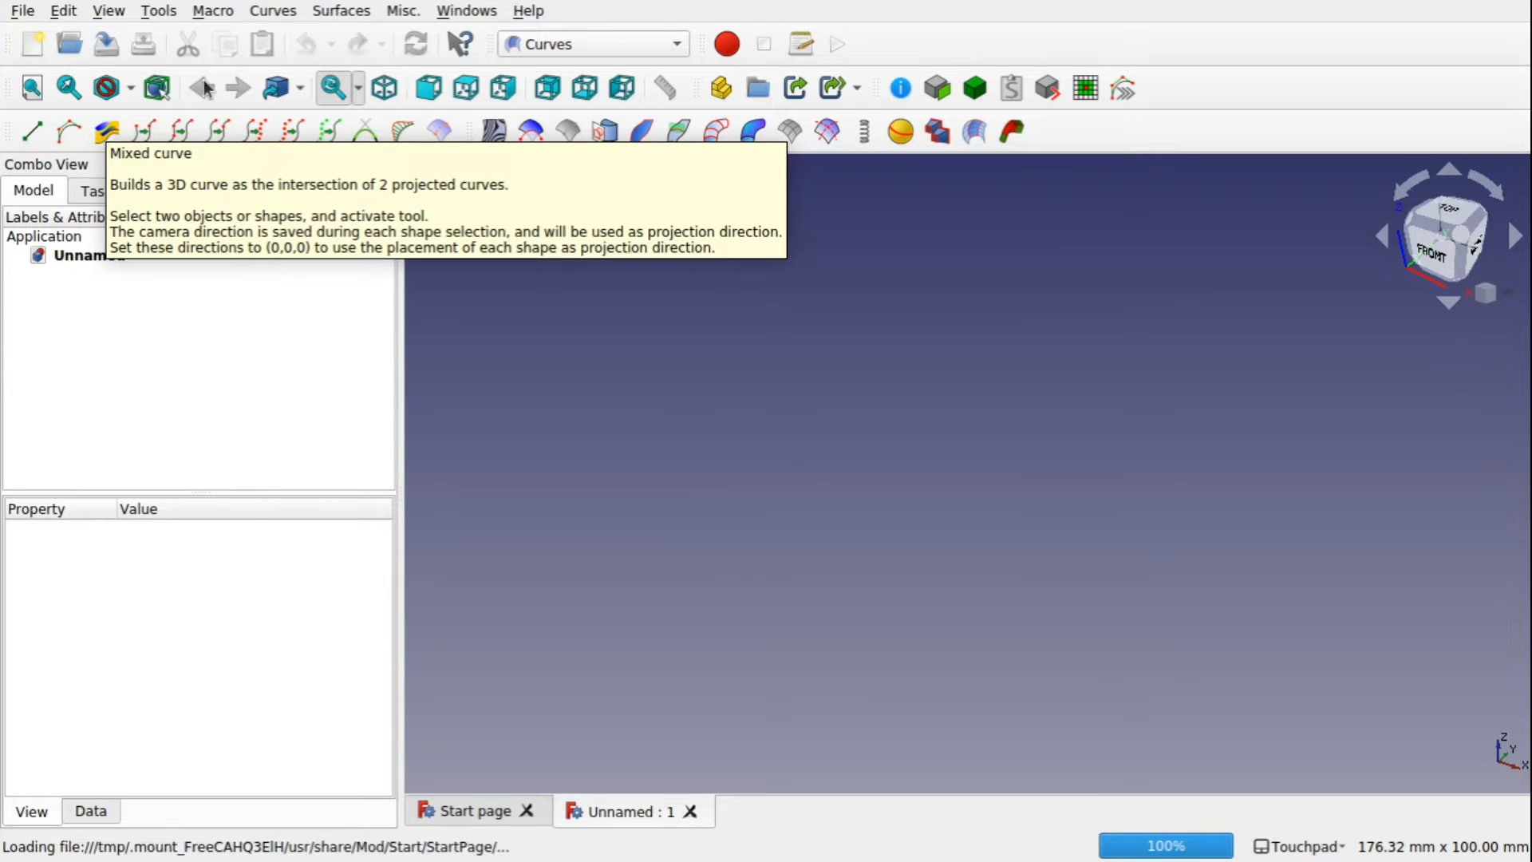
click(289, 13)
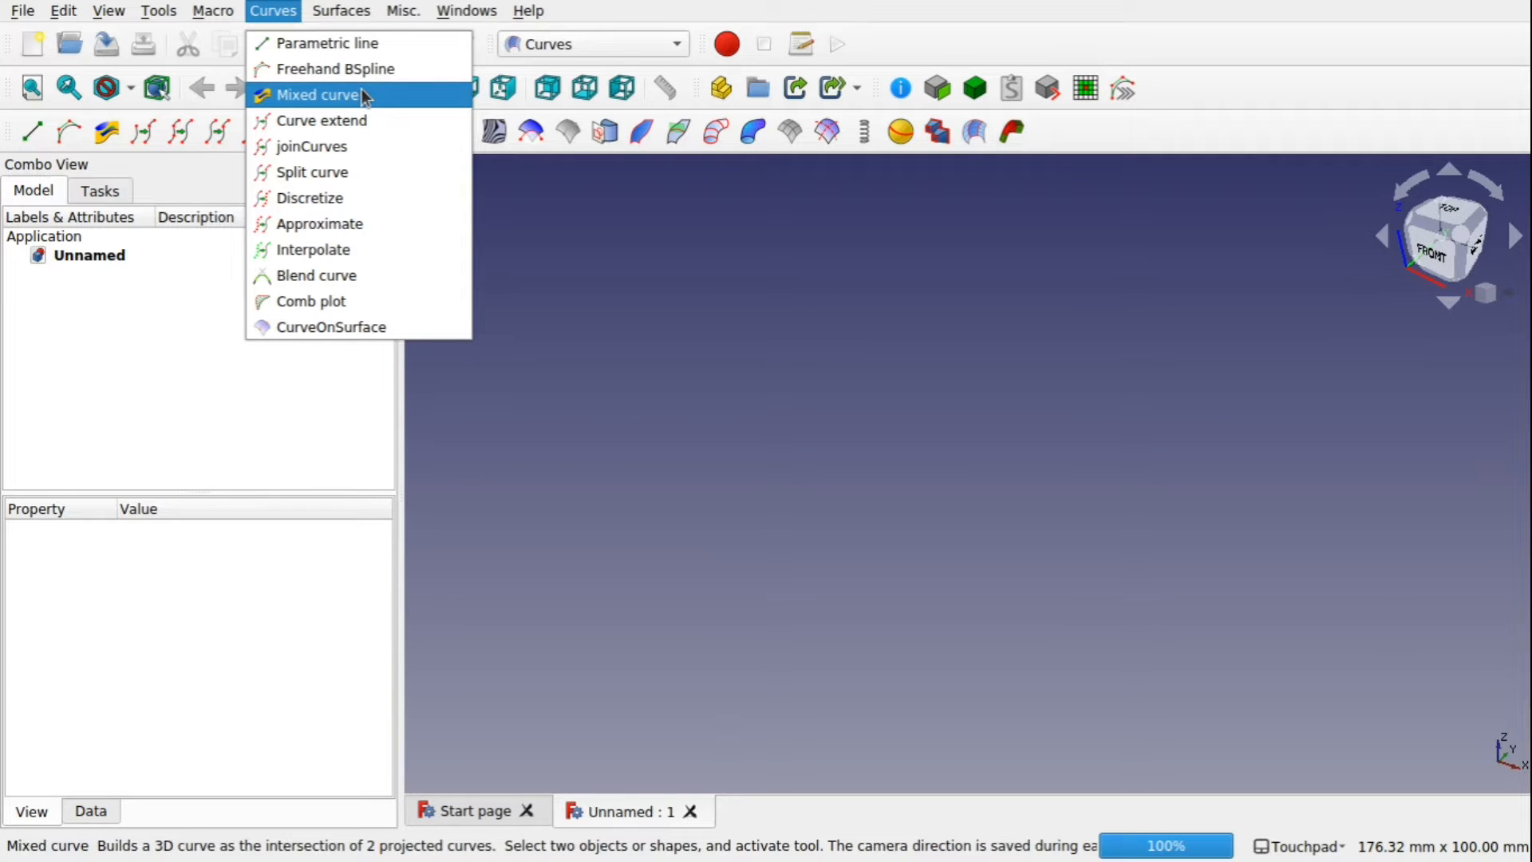
click(828, 308)
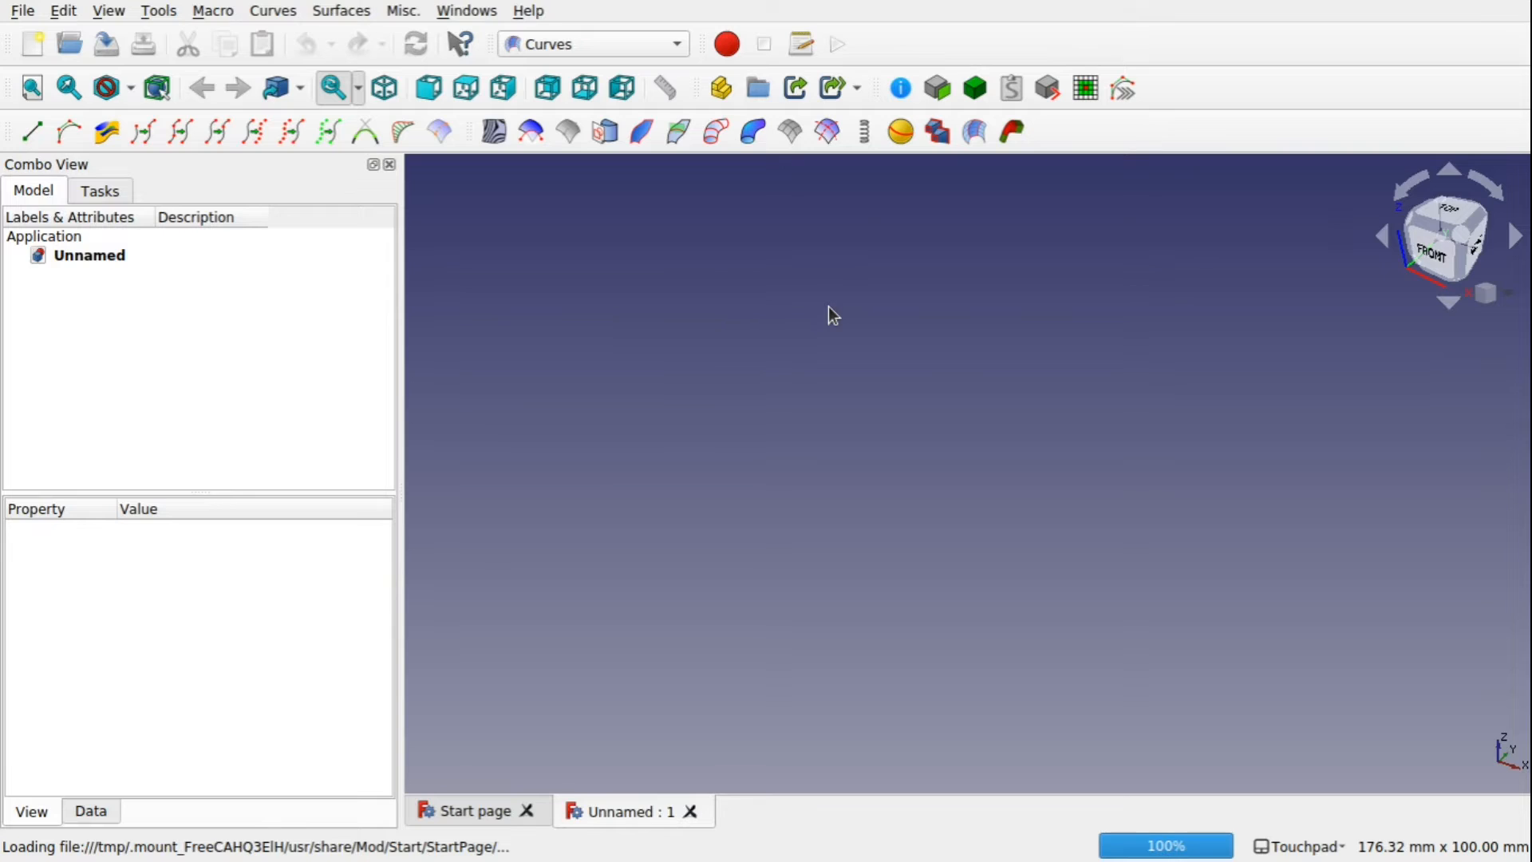
- Search the Pictures folder in the file manager for "mouse" and view mouse_side.jpg and the top-view mouse image
key(super)
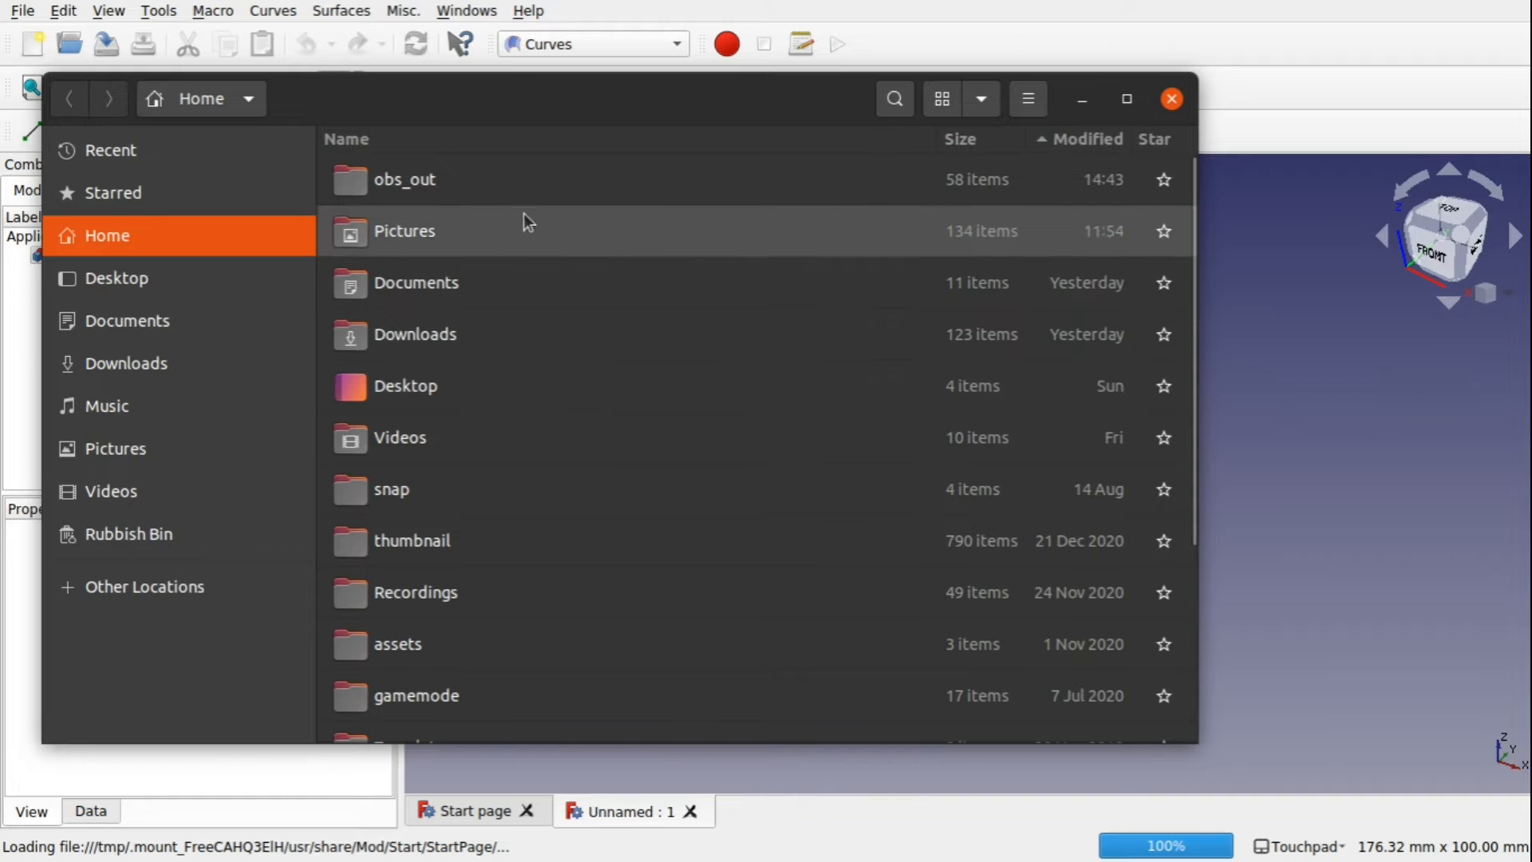
double_click(423, 229)
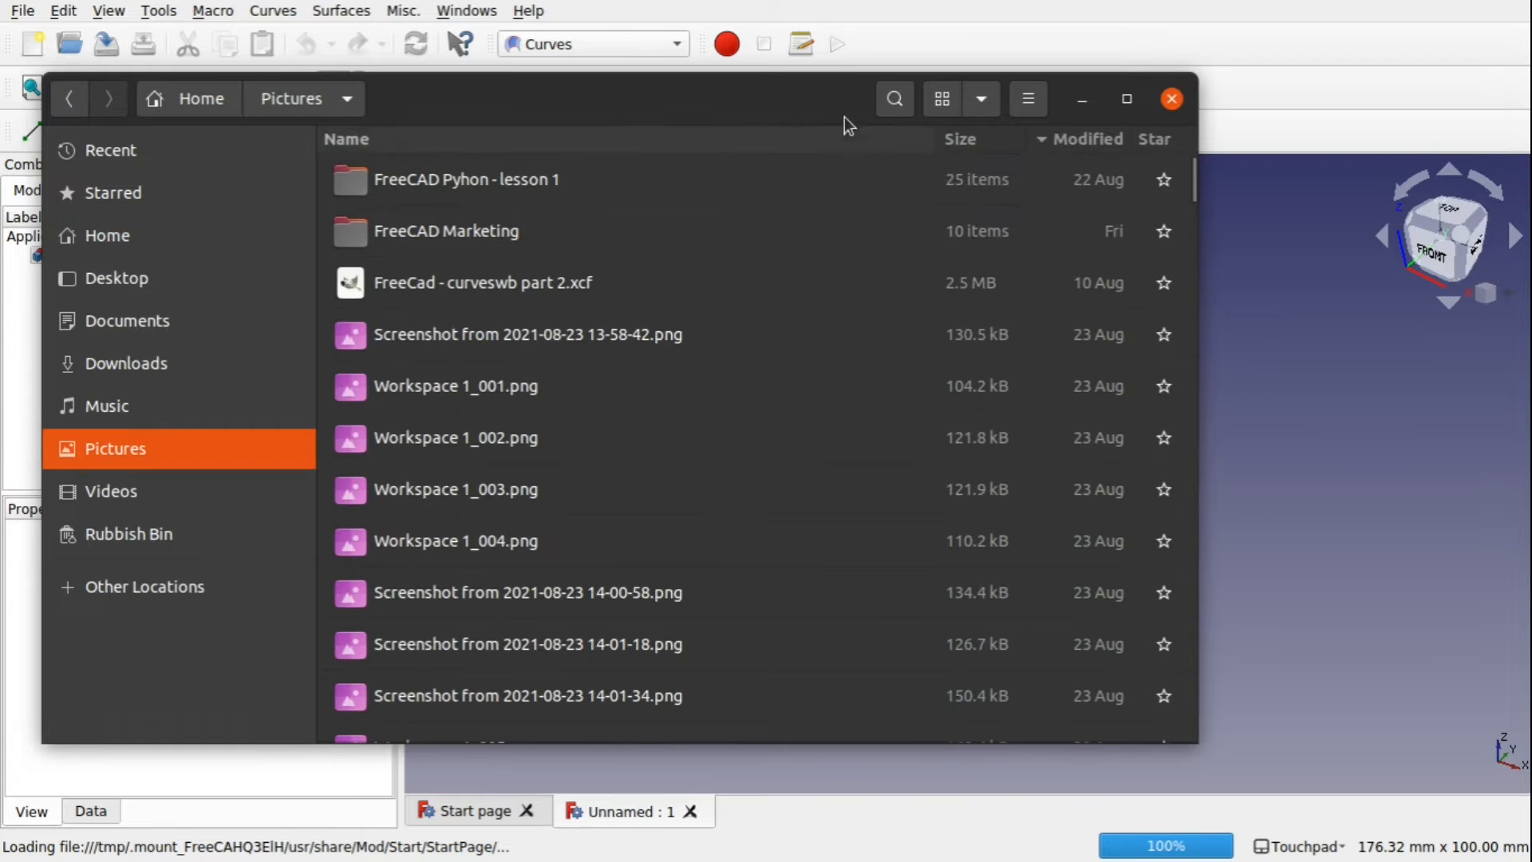
click(888, 101)
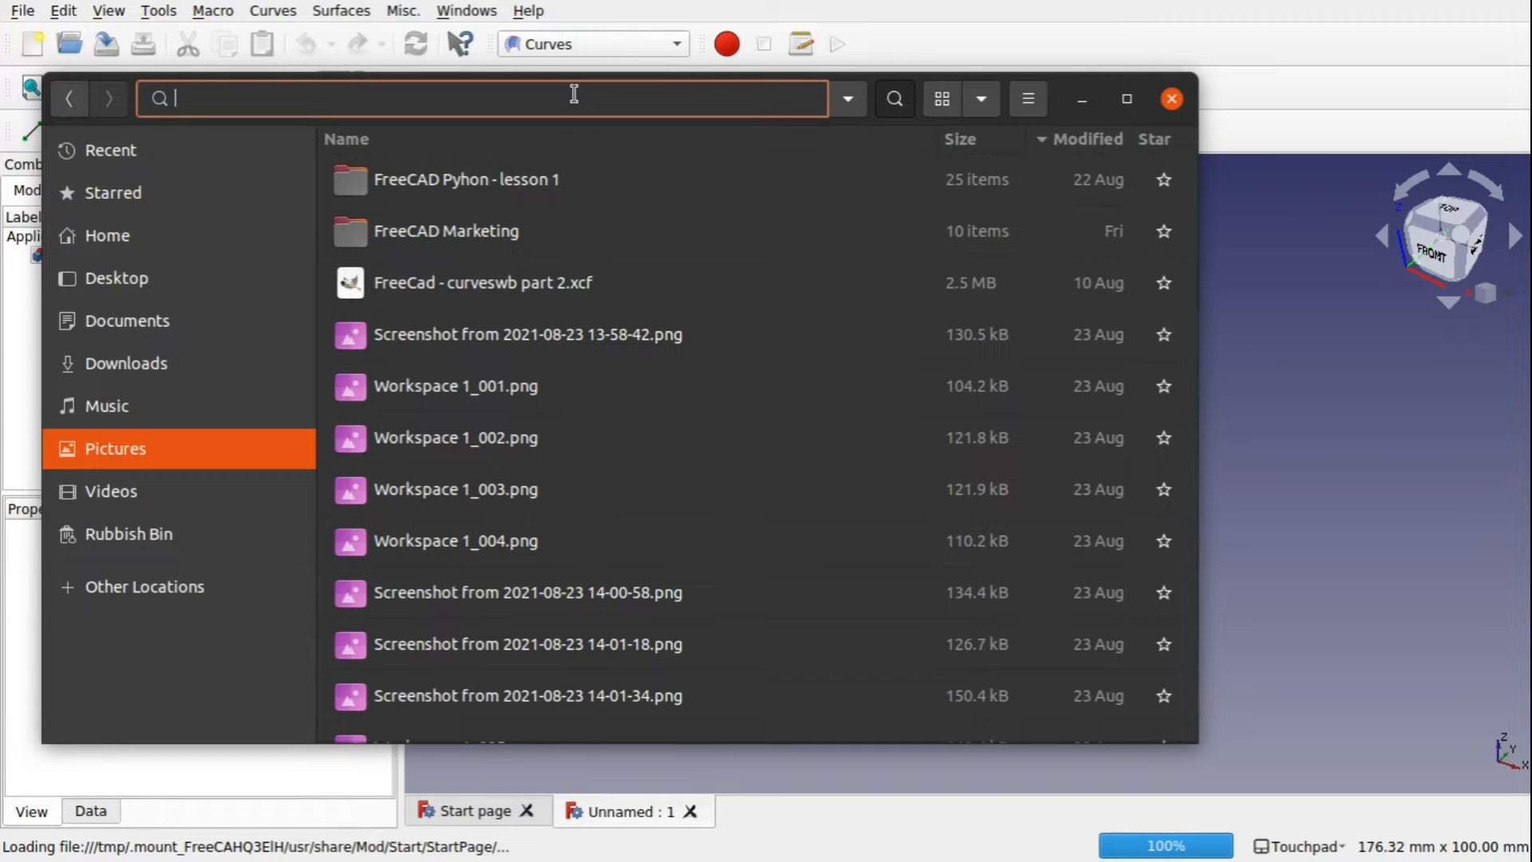
text(mouse)
click(453, 233)
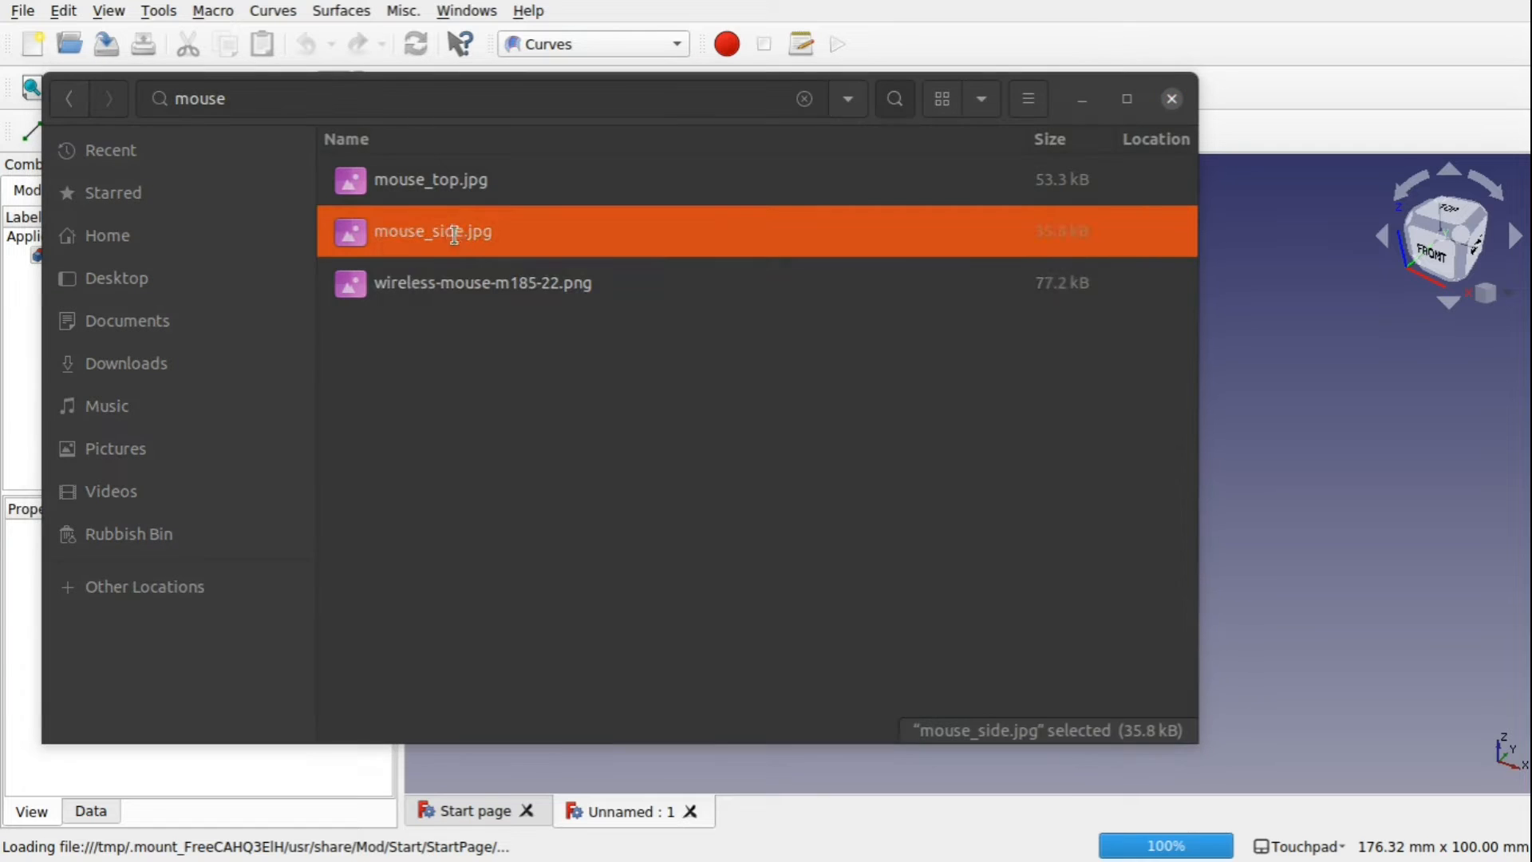
double_click(454, 232)
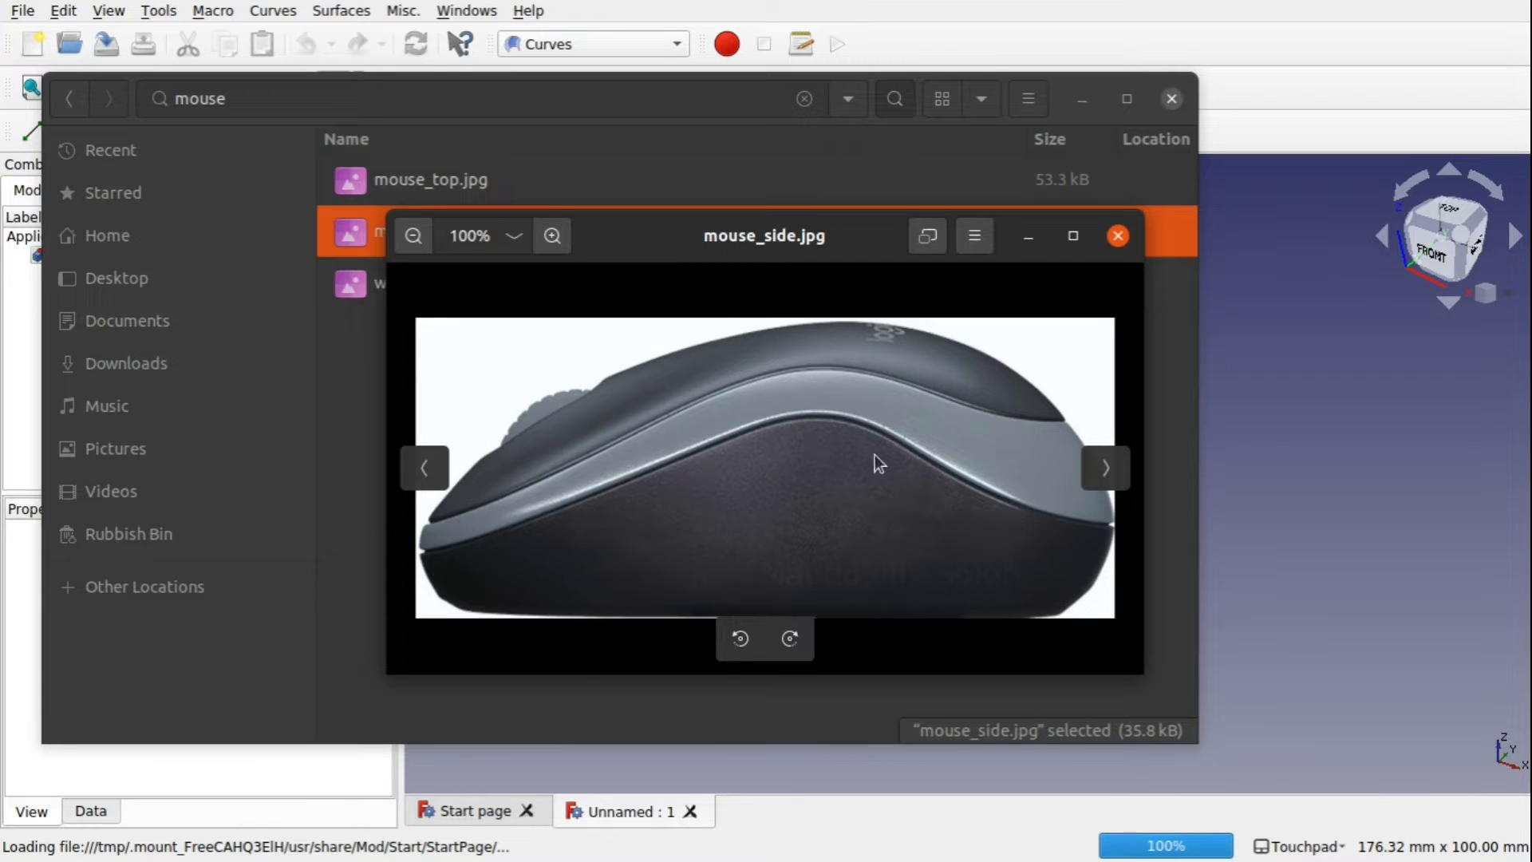
click(429, 467)
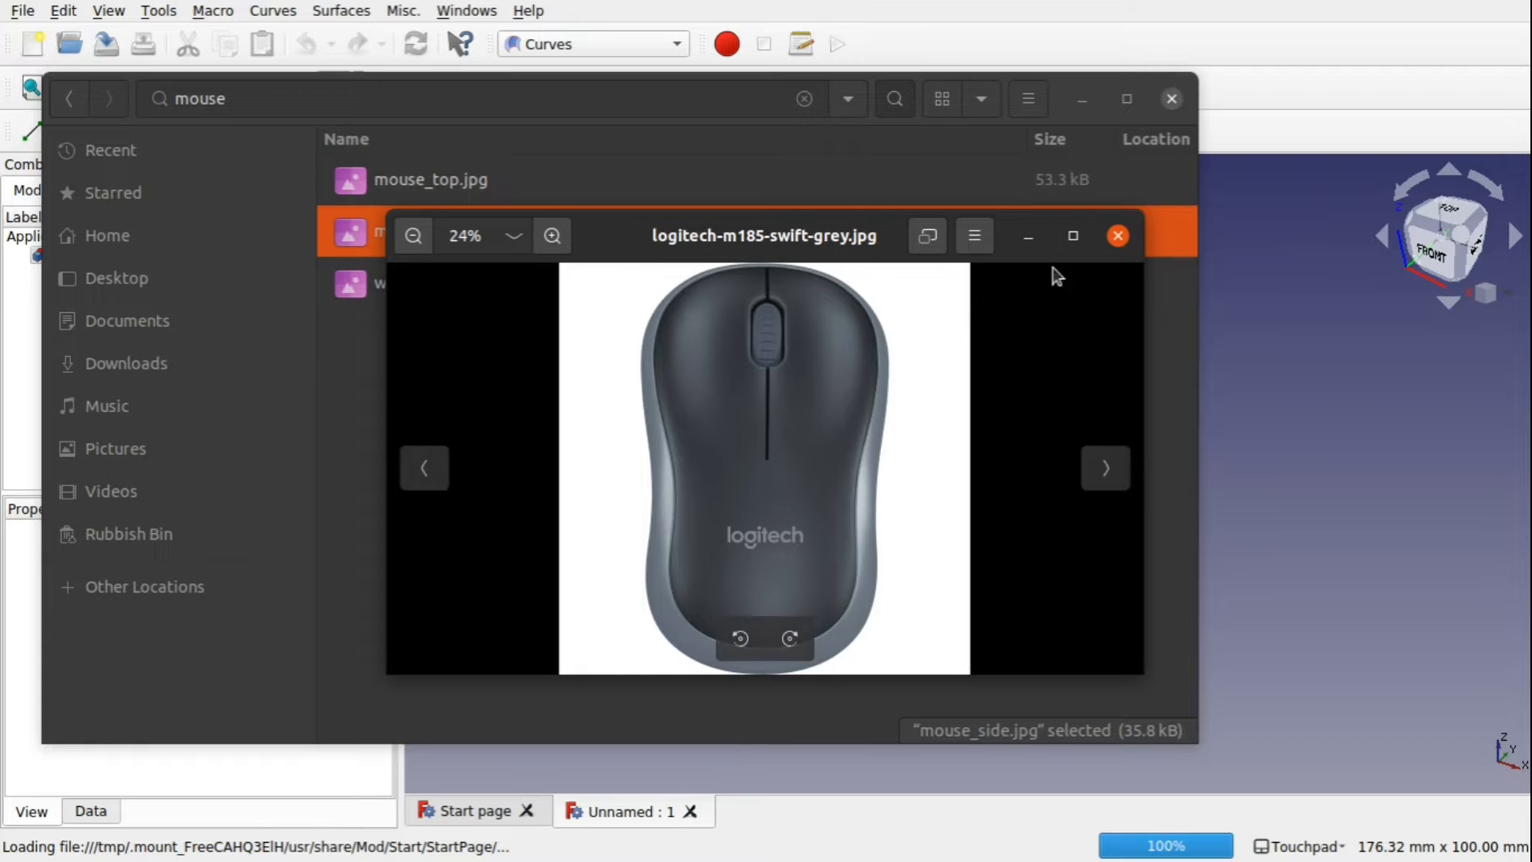
click(1117, 235)
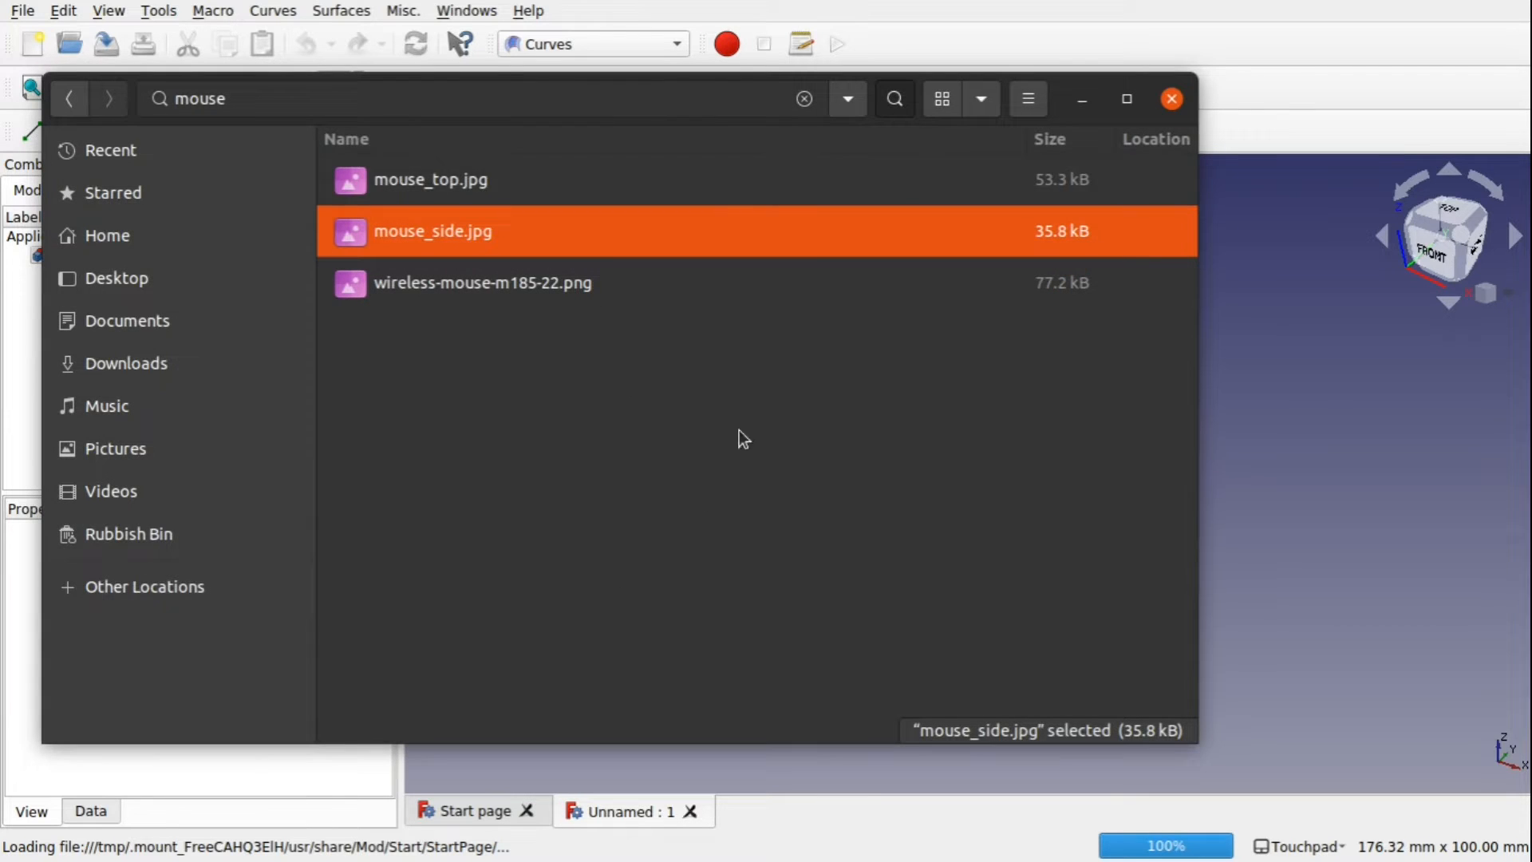
click(1288, 348)
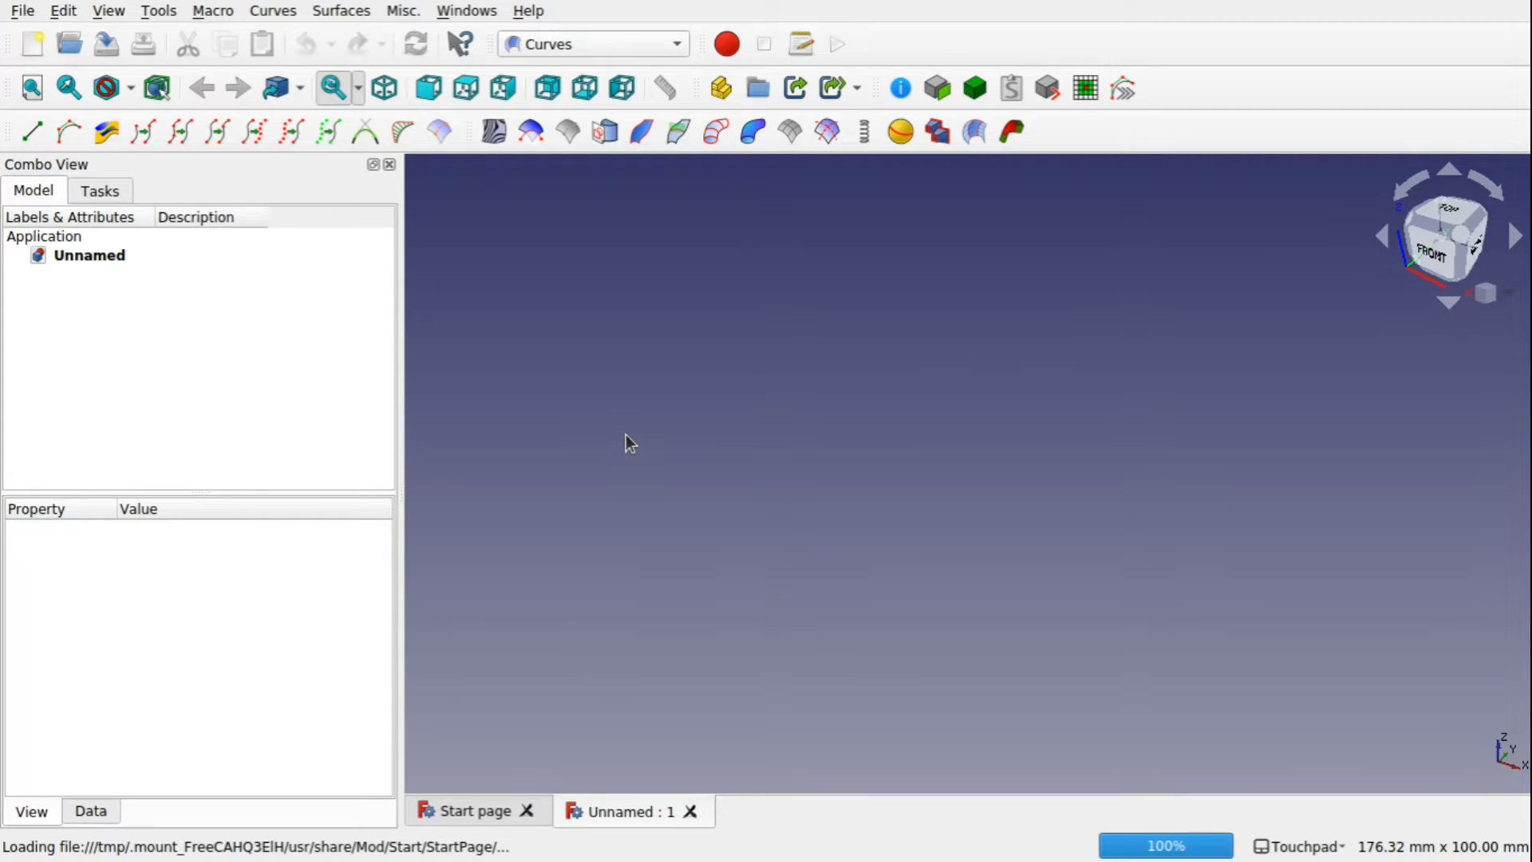
- Switch to the Sketcher workbench and create a new sketch on the XY-Plane
click(605, 45)
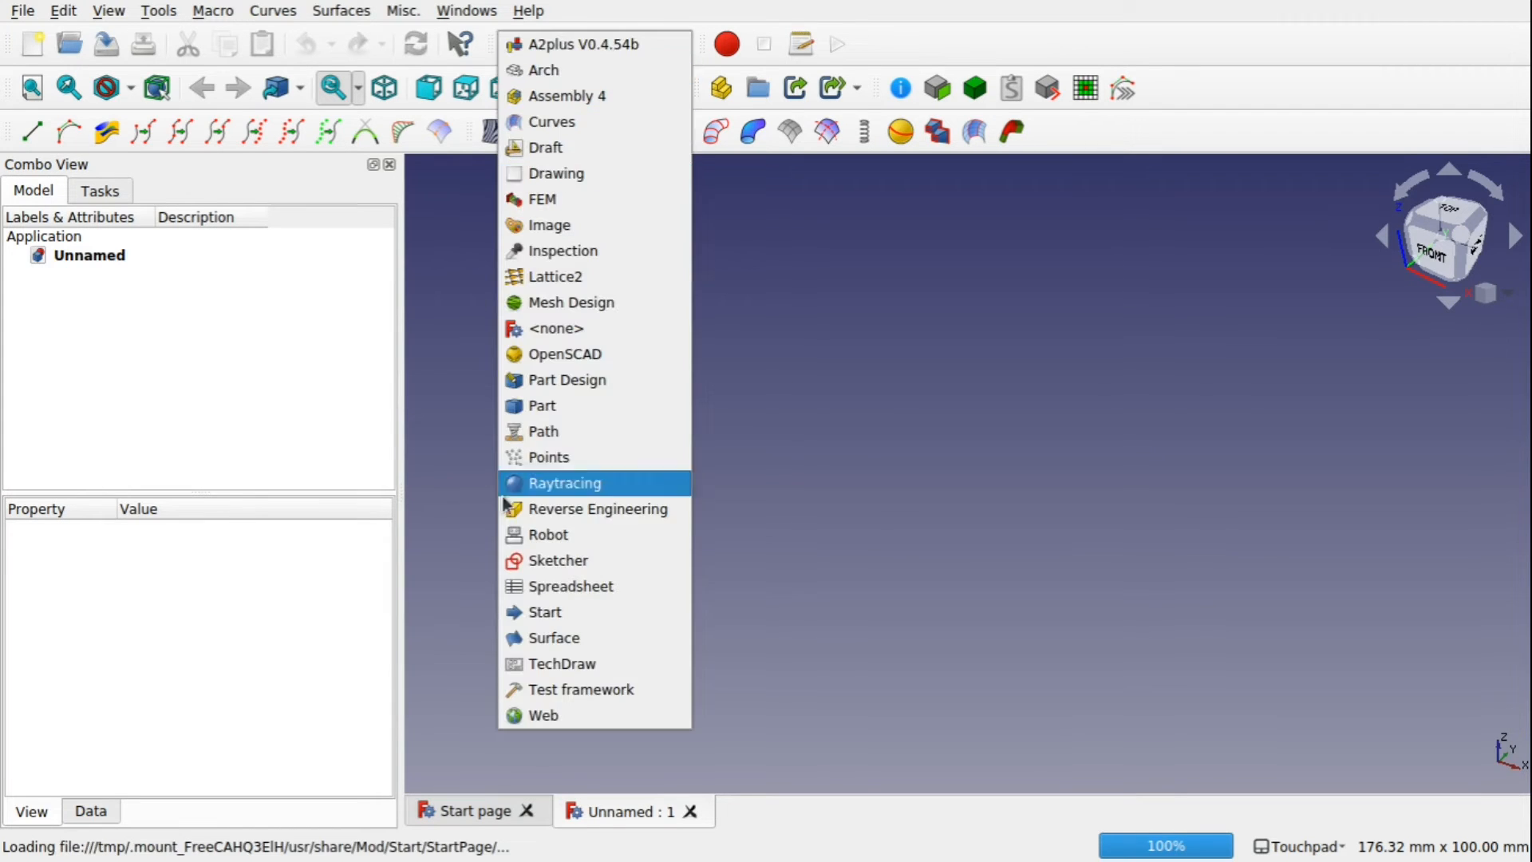
click(584, 558)
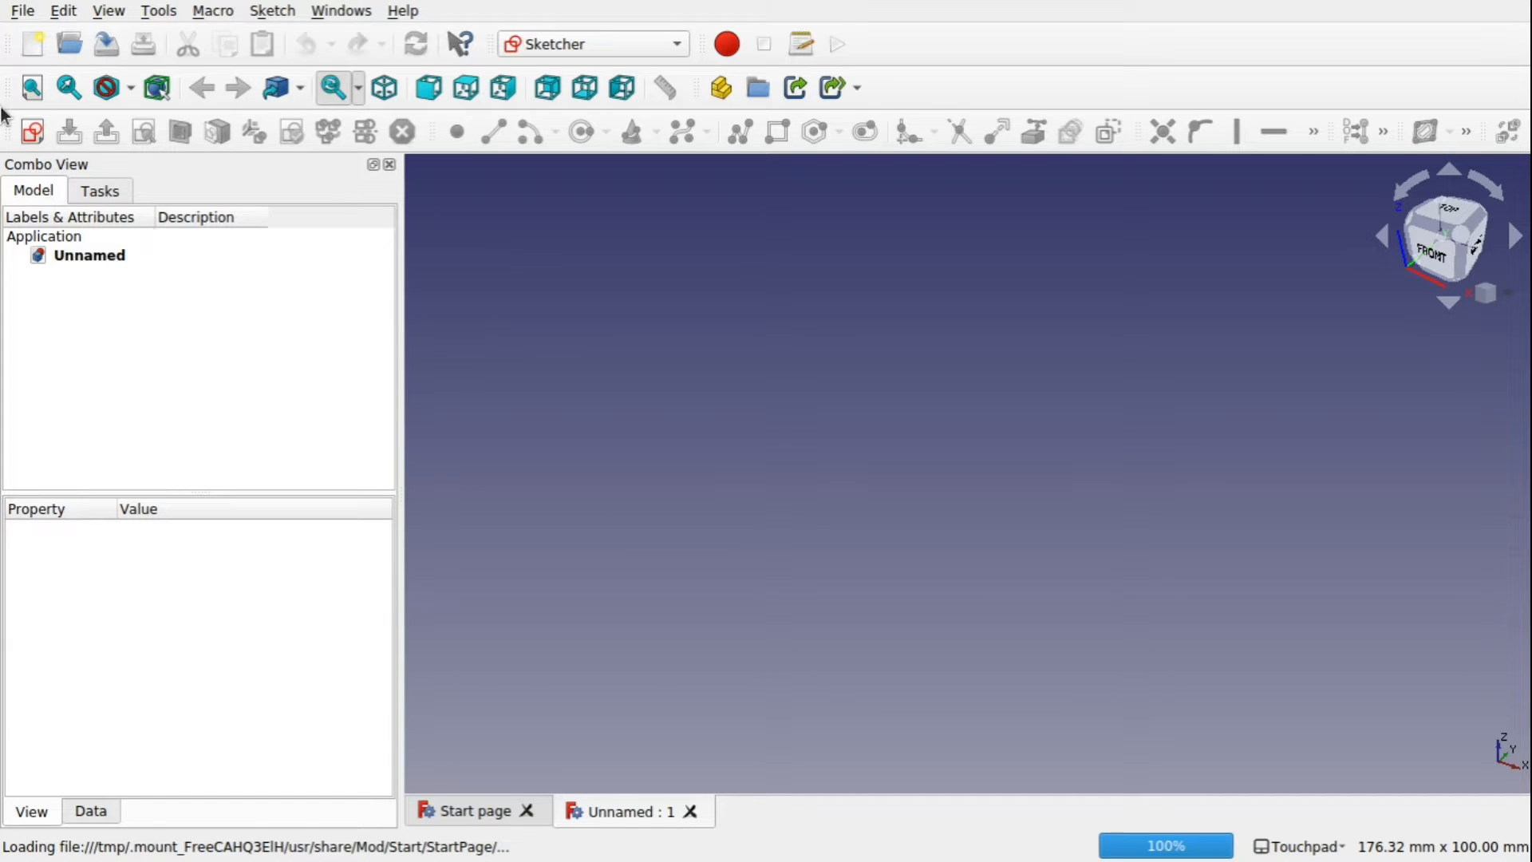
click(31, 133)
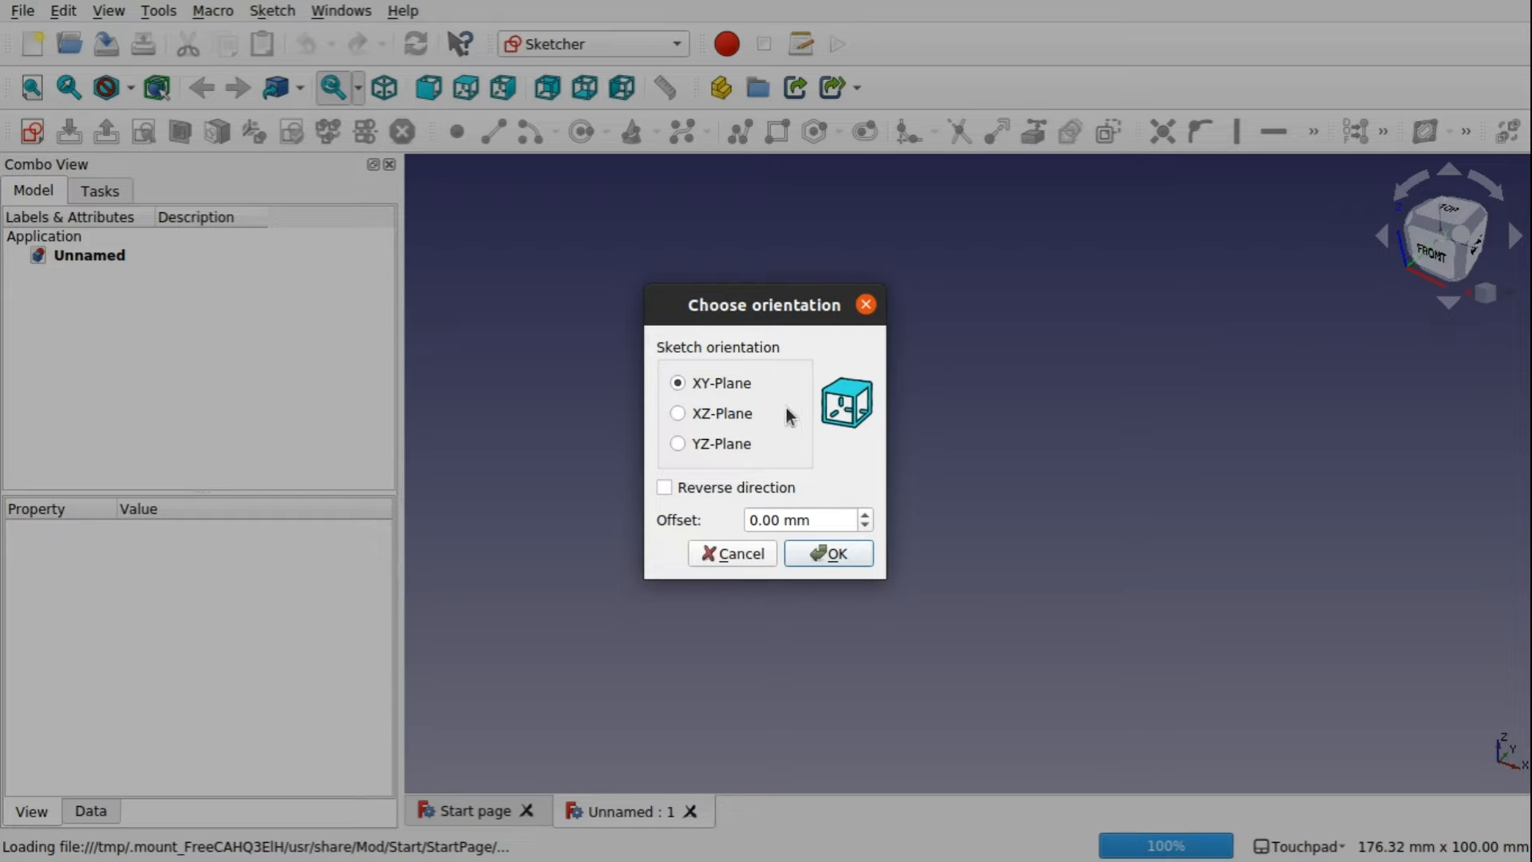
click(830, 555)
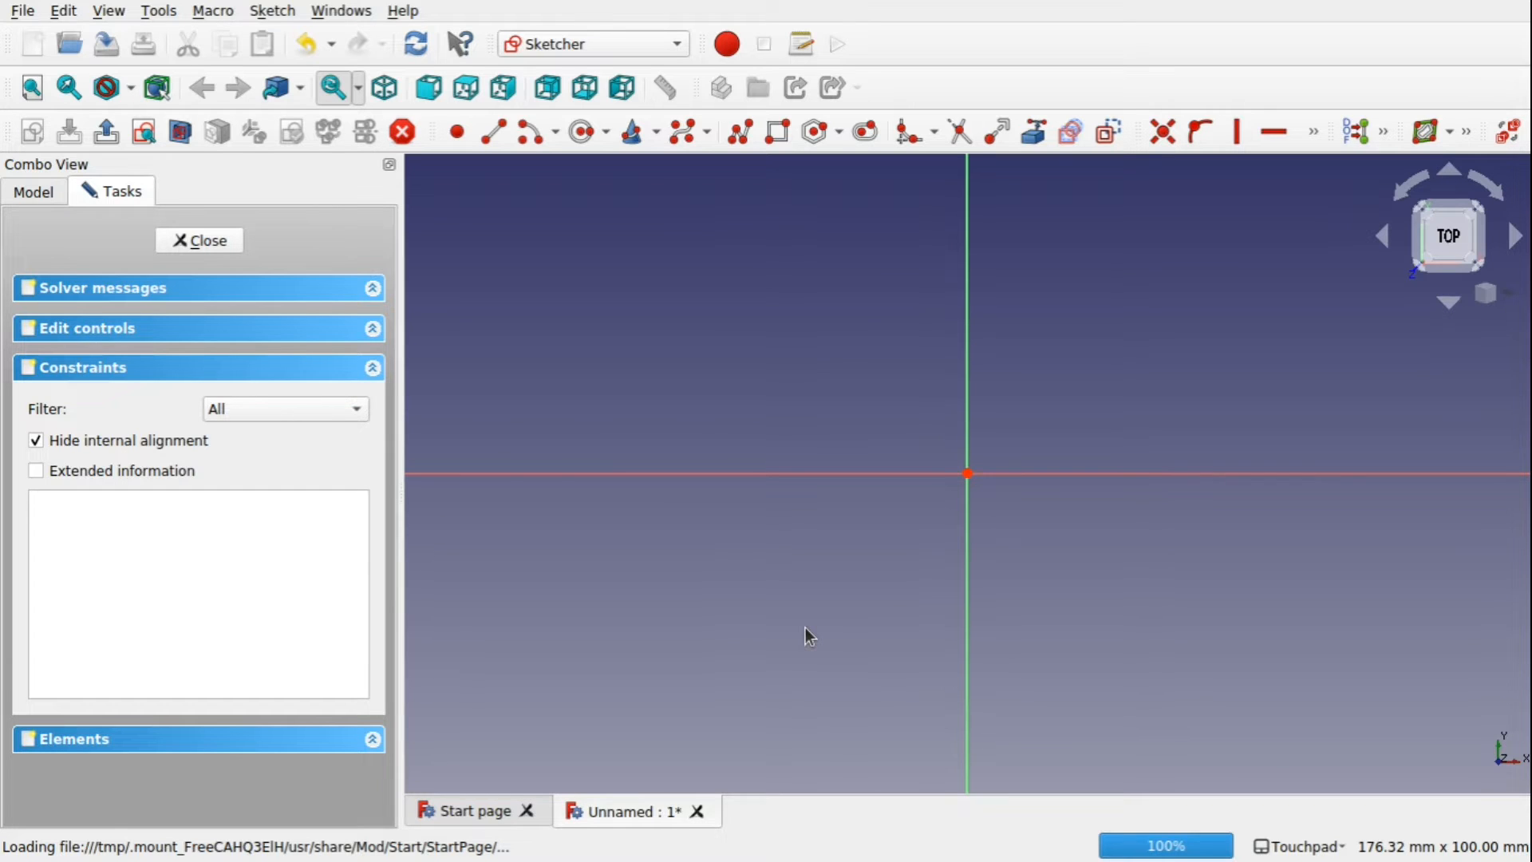
- Draw a B-spline with six control points rising from the origin to about (109, 38) mm, and close the sketch
key(shift)
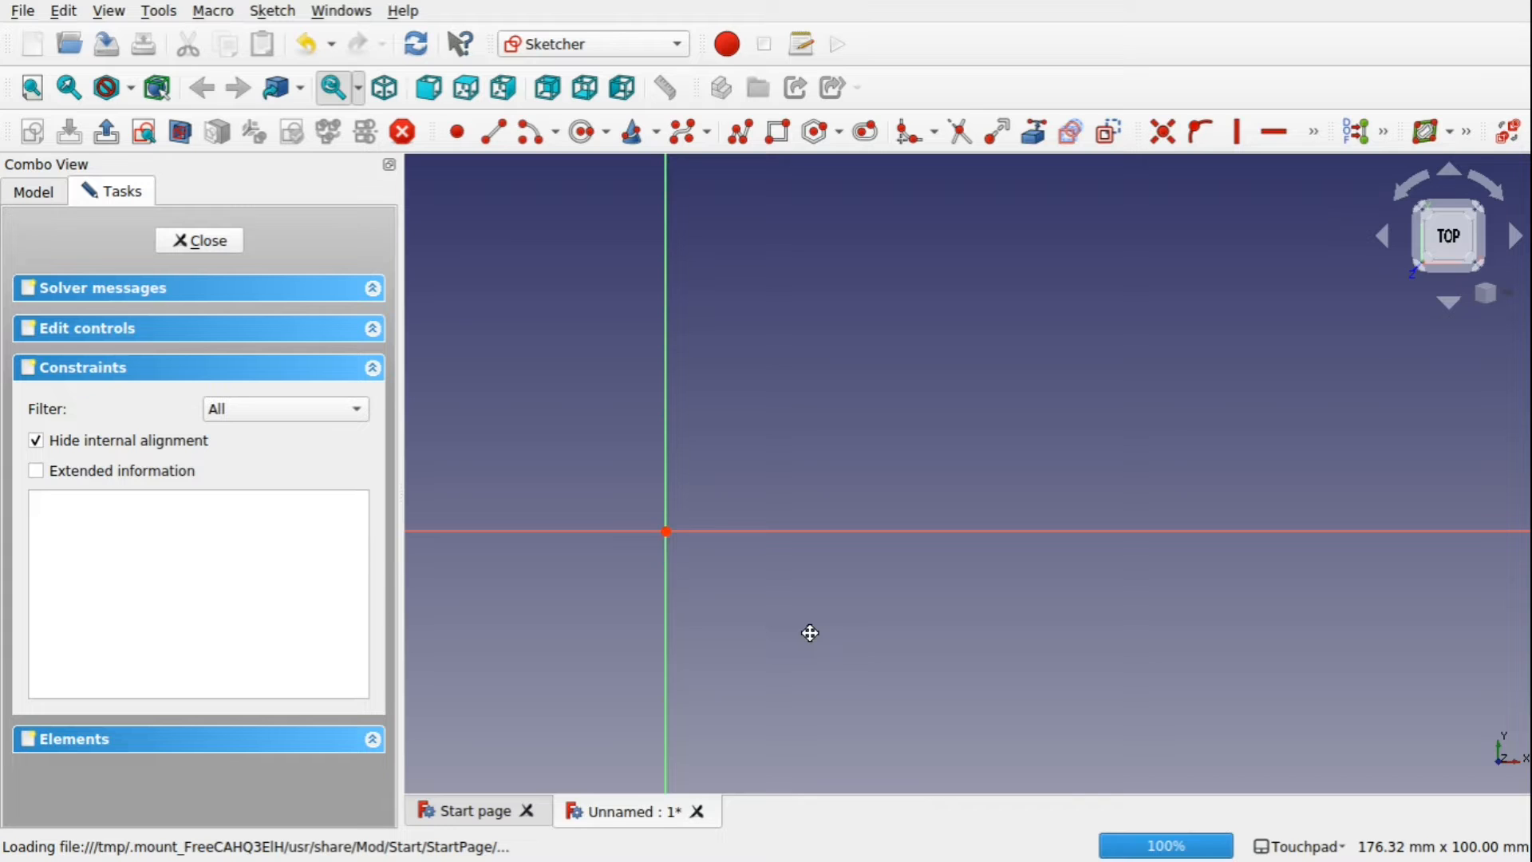
shift+middle_drag(810, 633, 805, 631)
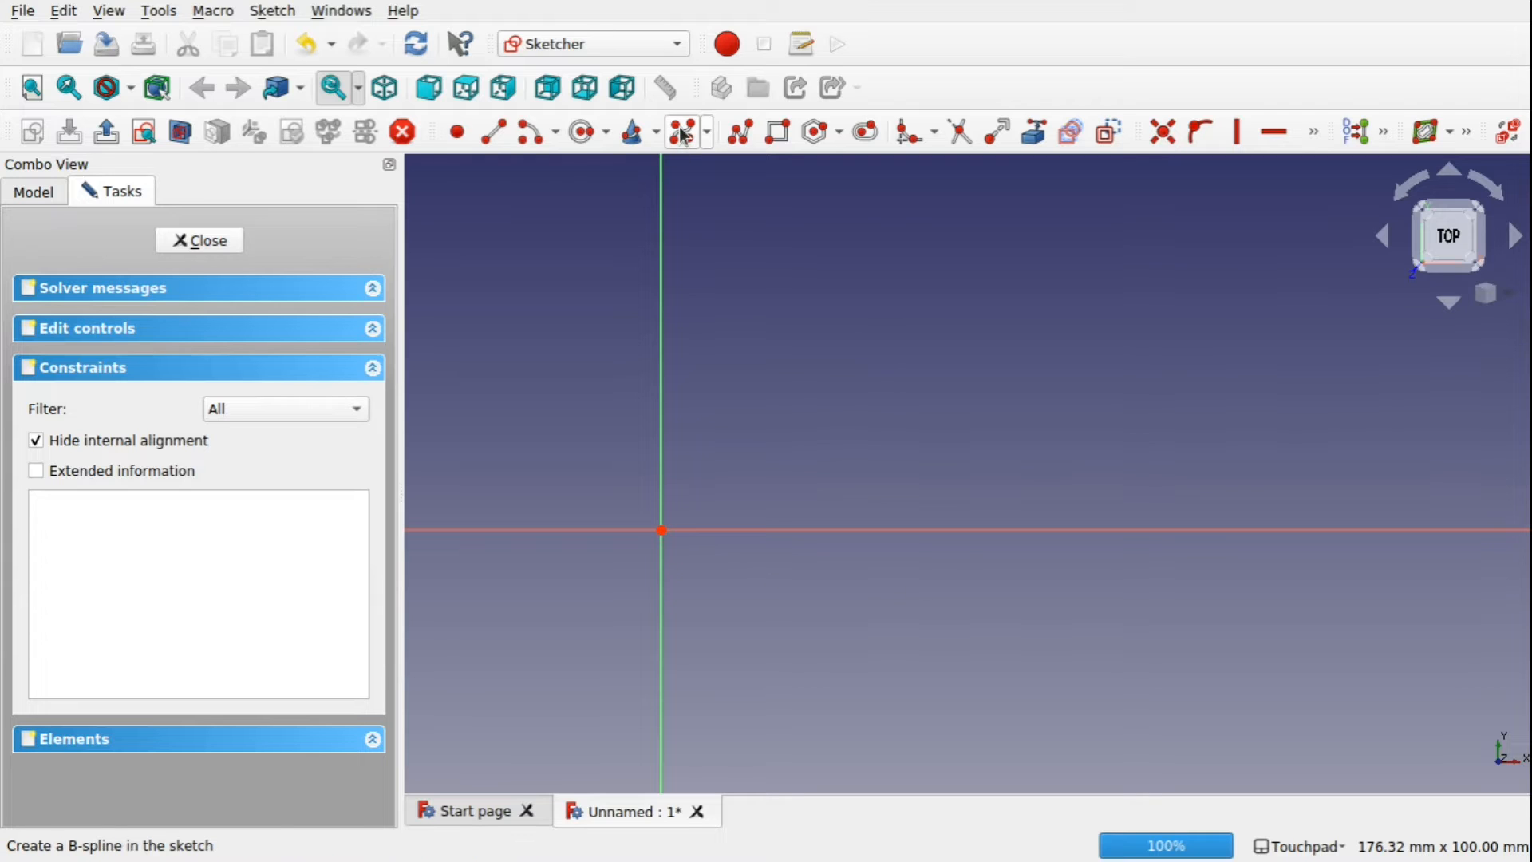
click(686, 134)
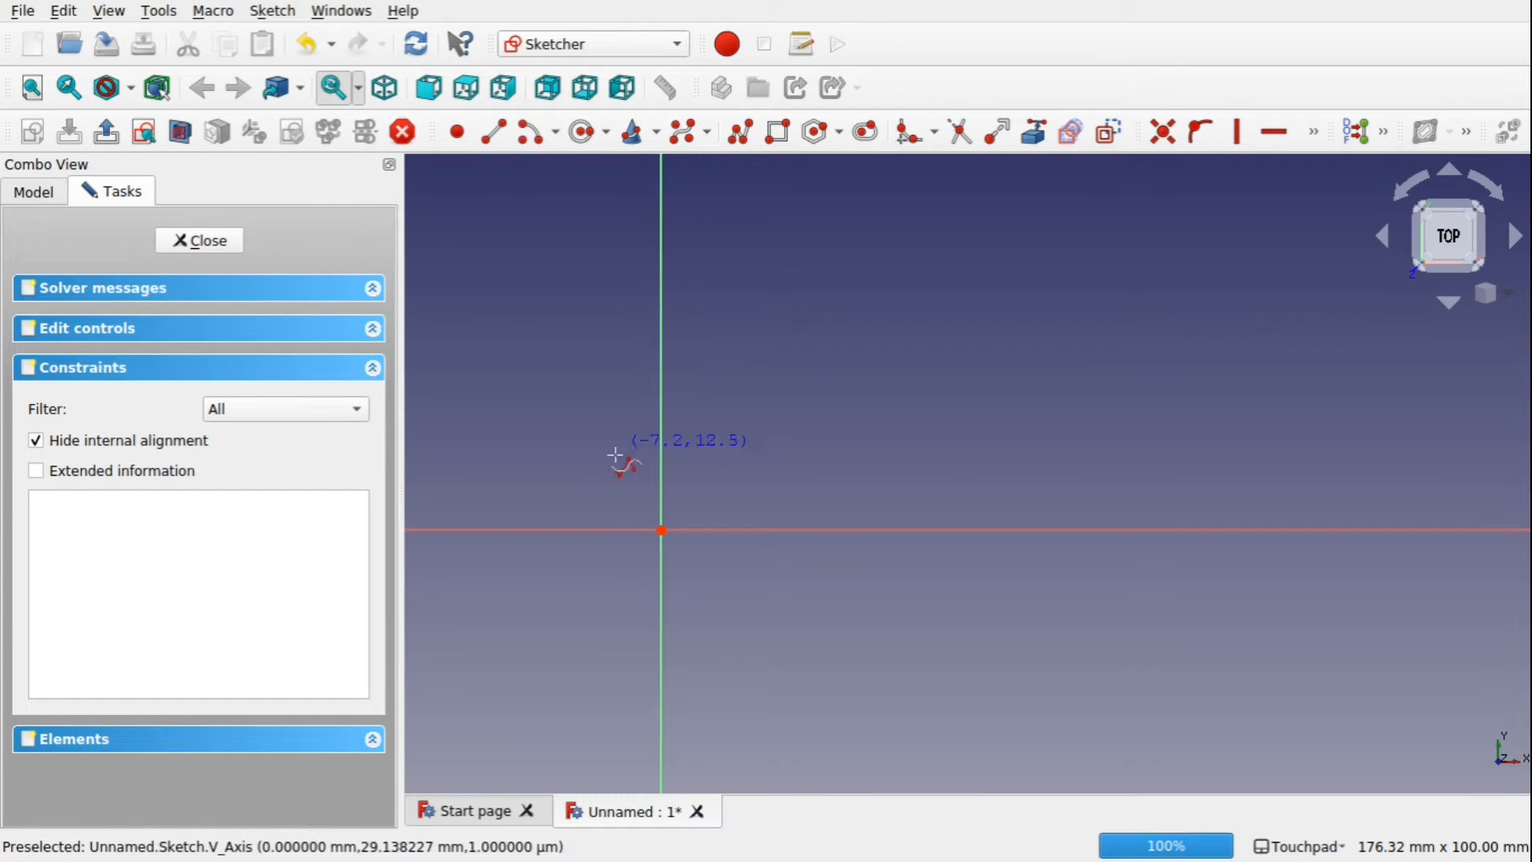
click(661, 530)
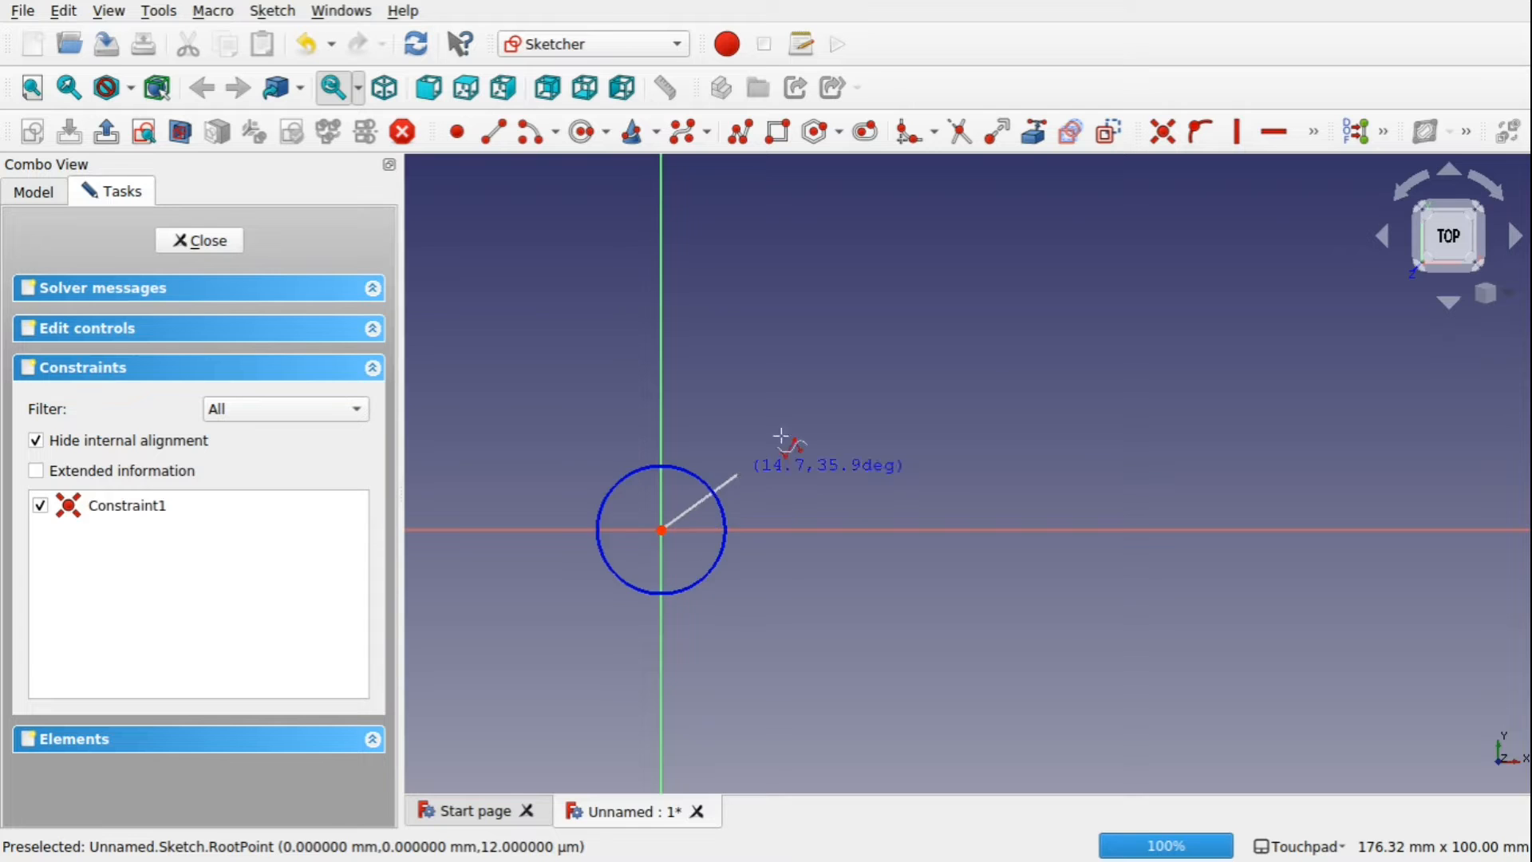
click(826, 403)
click(1028, 359)
click(1191, 333)
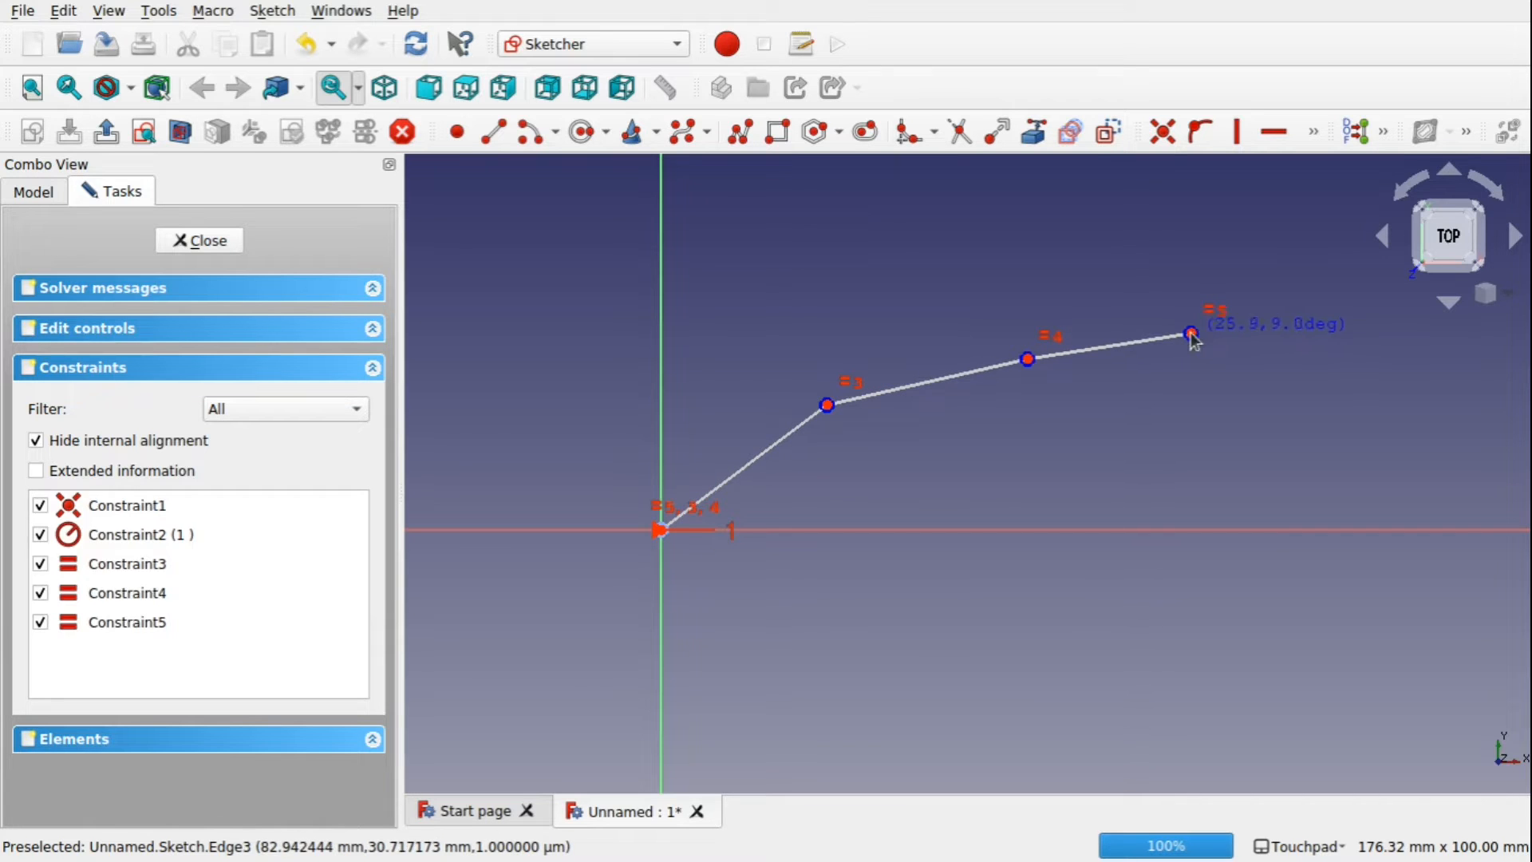
click(1305, 316)
click(1355, 289)
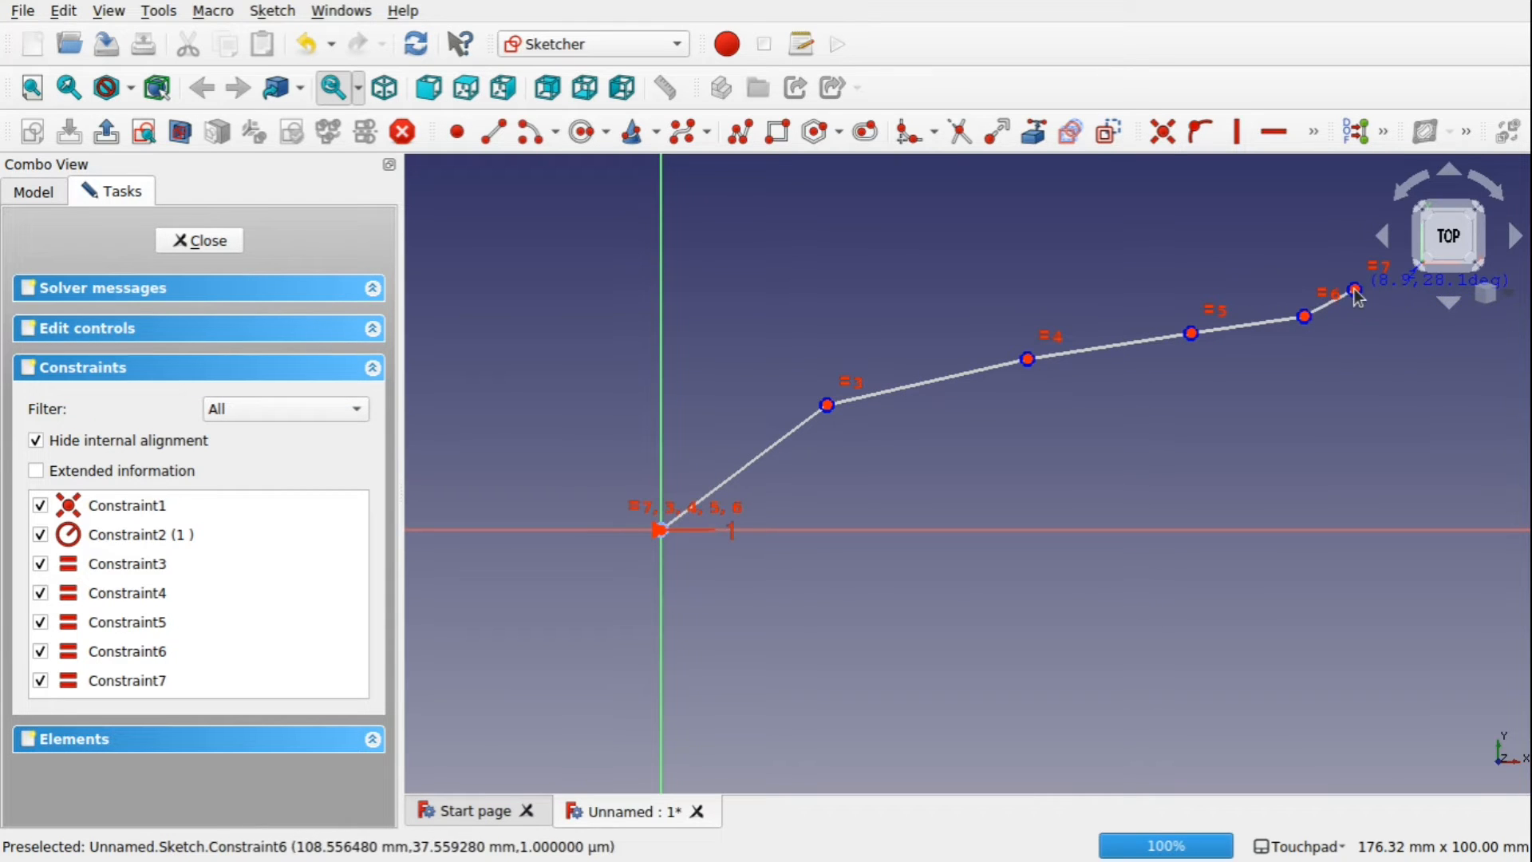
right_click(1356, 293)
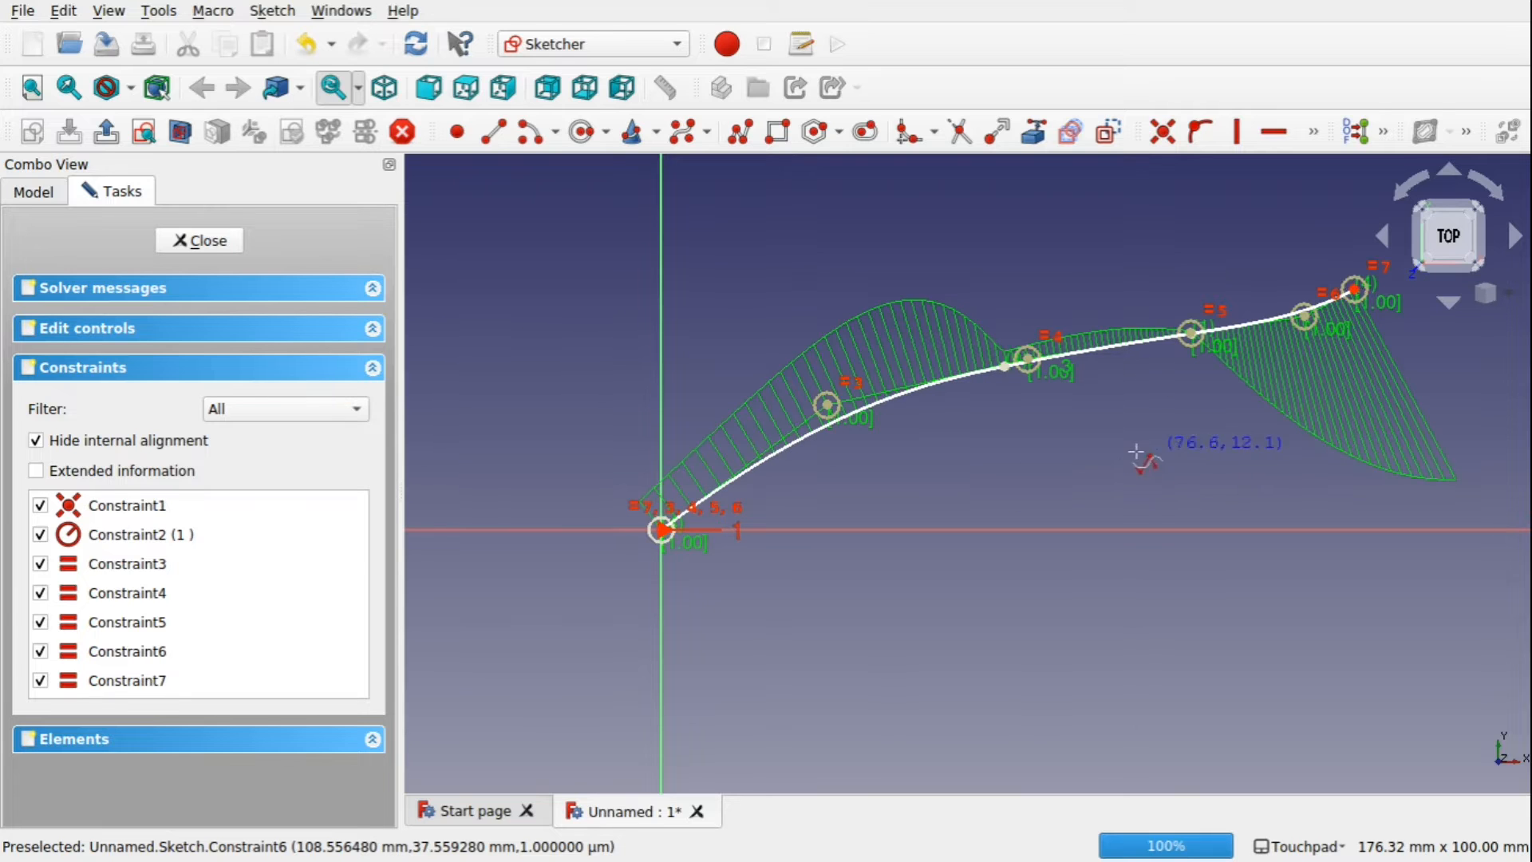
right_click(1106, 444)
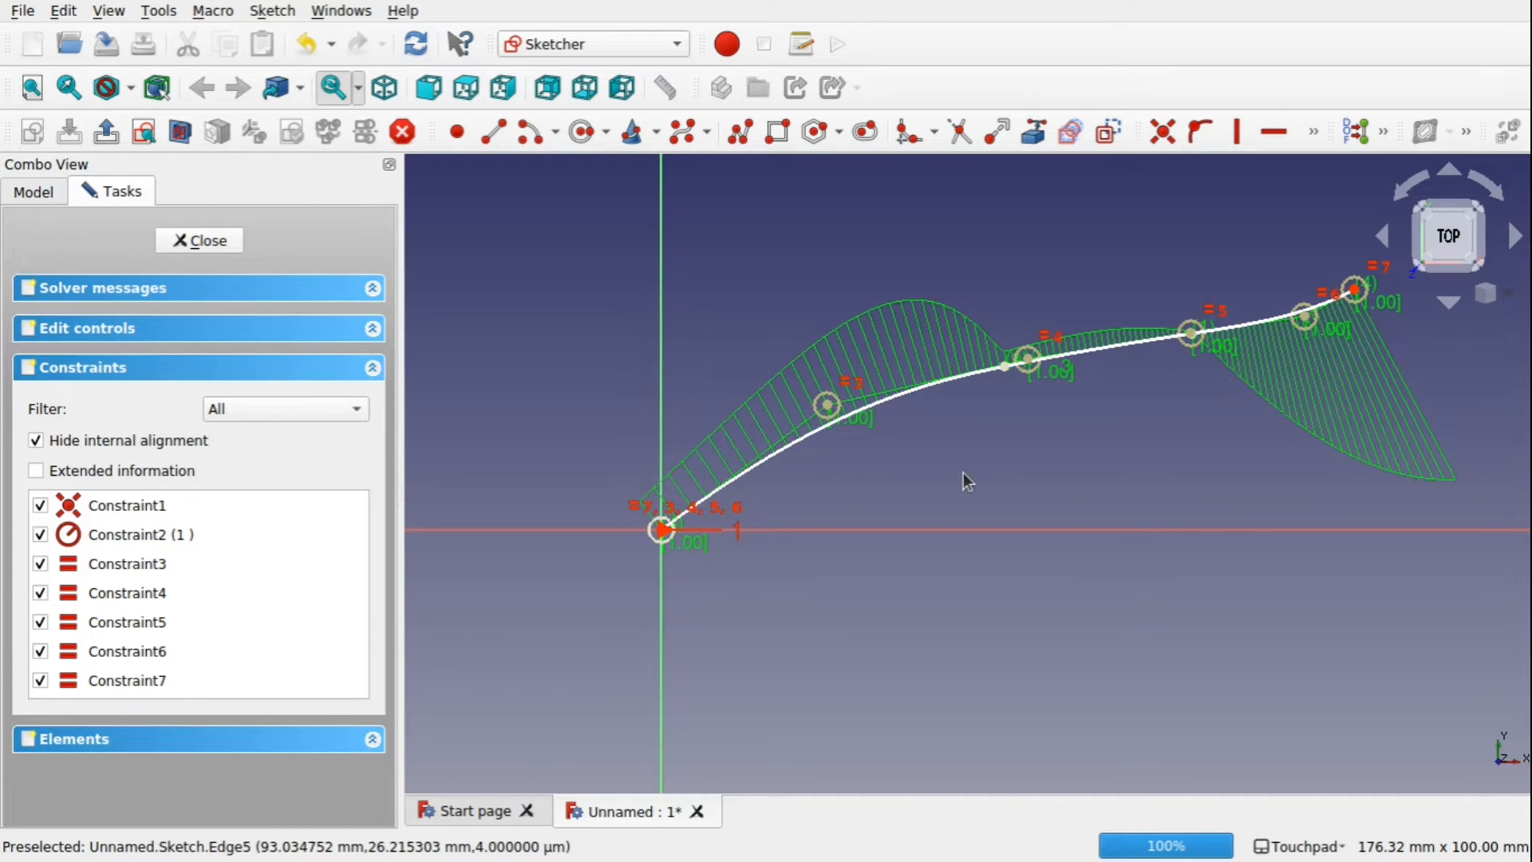
click(201, 243)
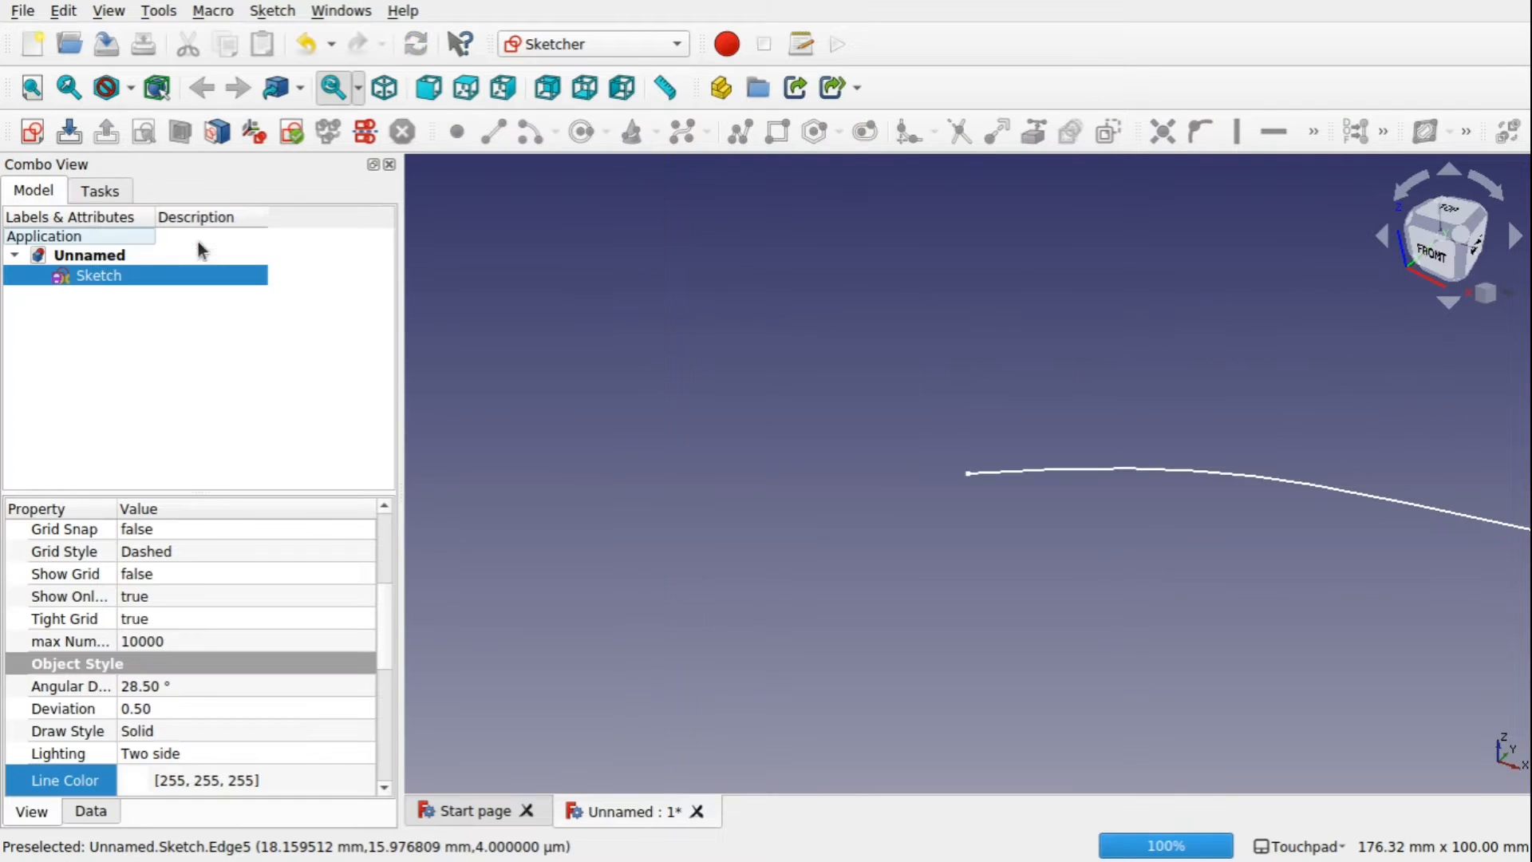
- Rename the B-spline sketch as Top
right_click(83, 279)
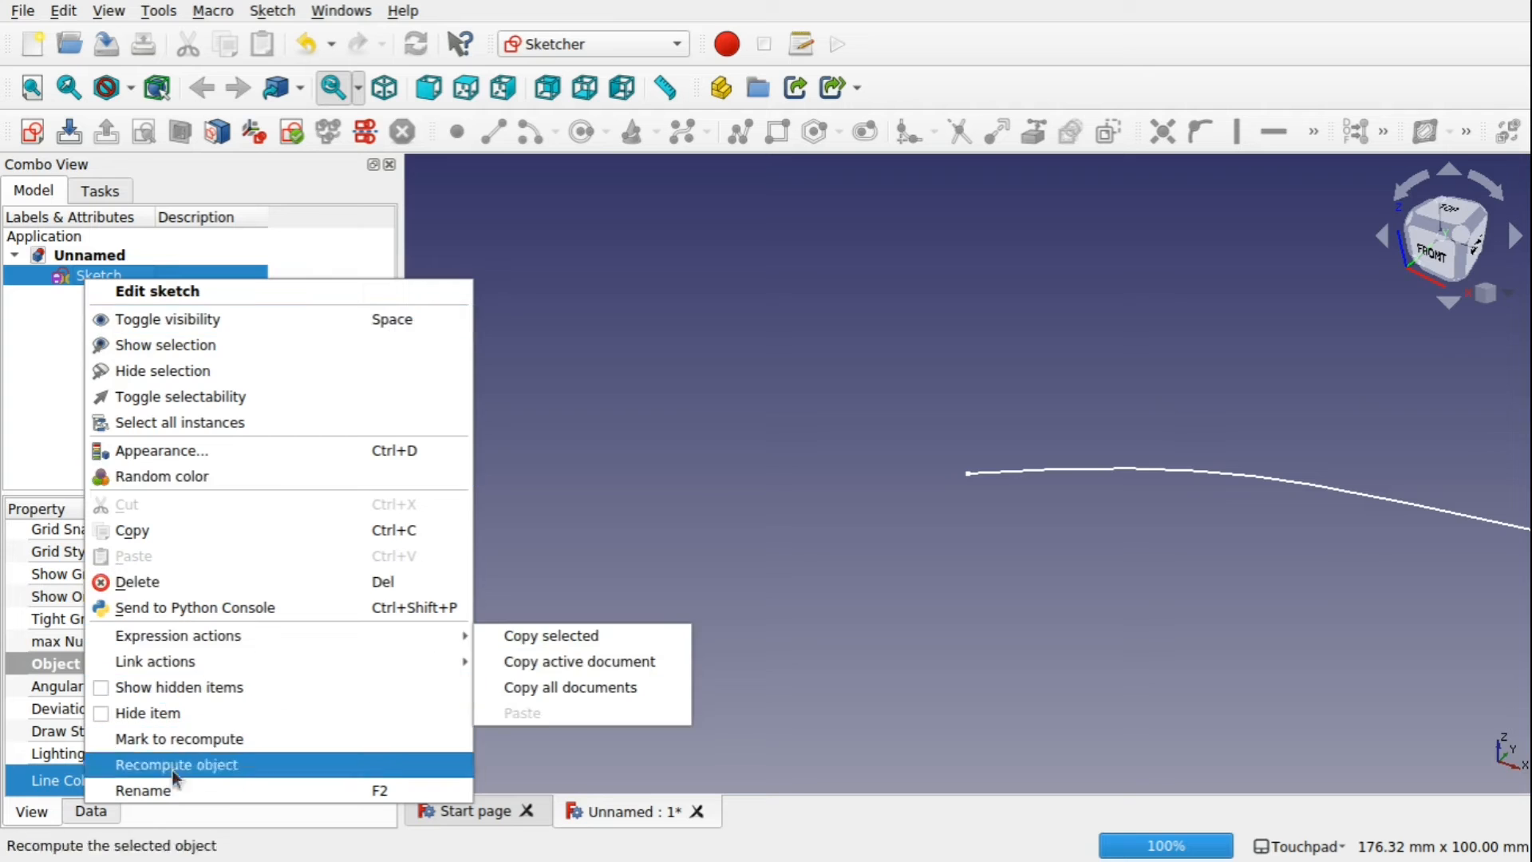
click(189, 788)
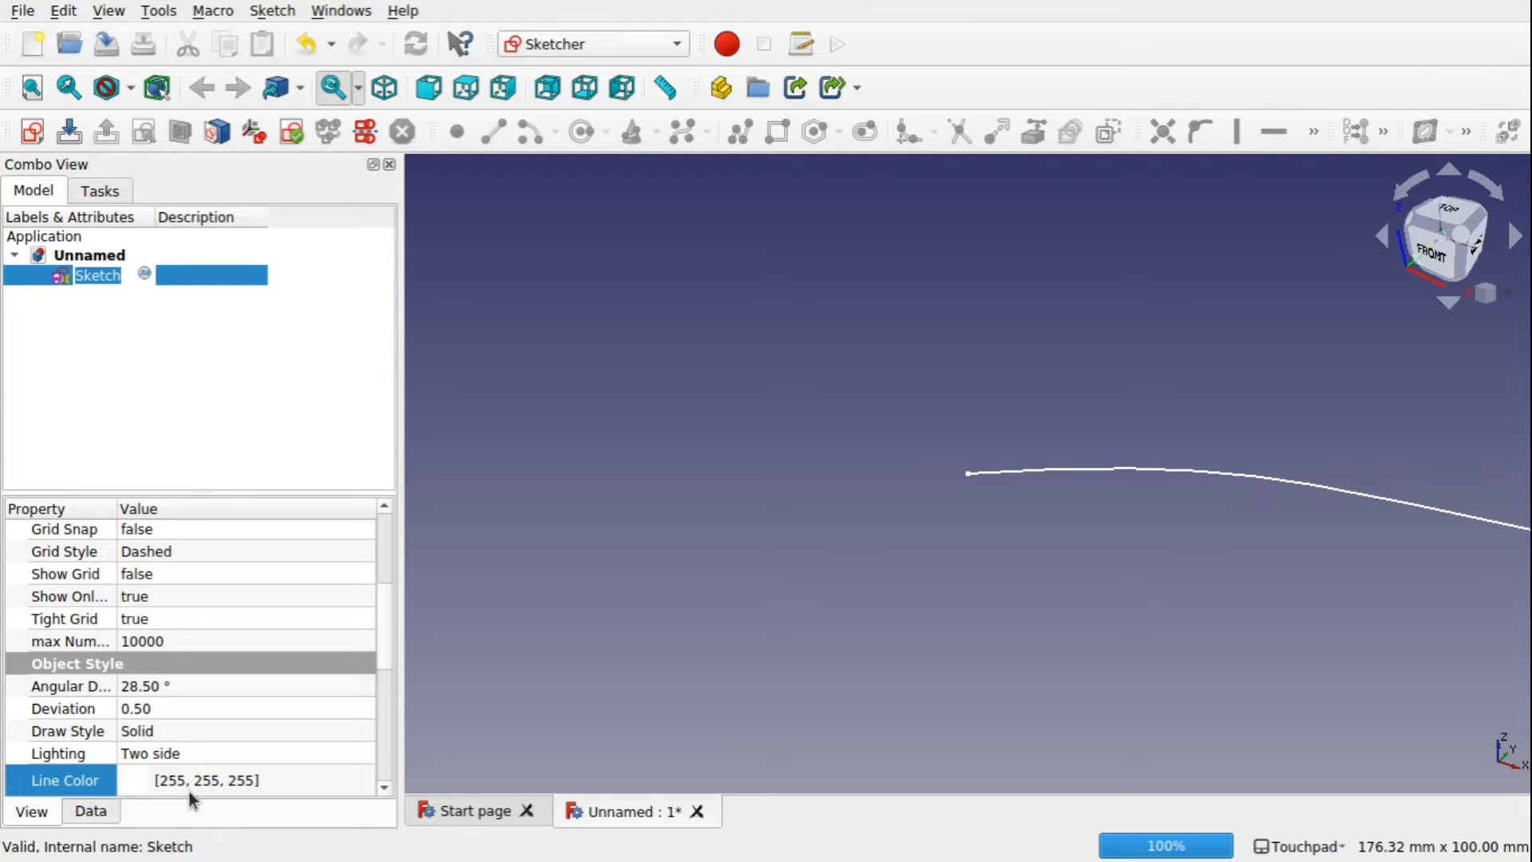
text(Top)
click(204, 390)
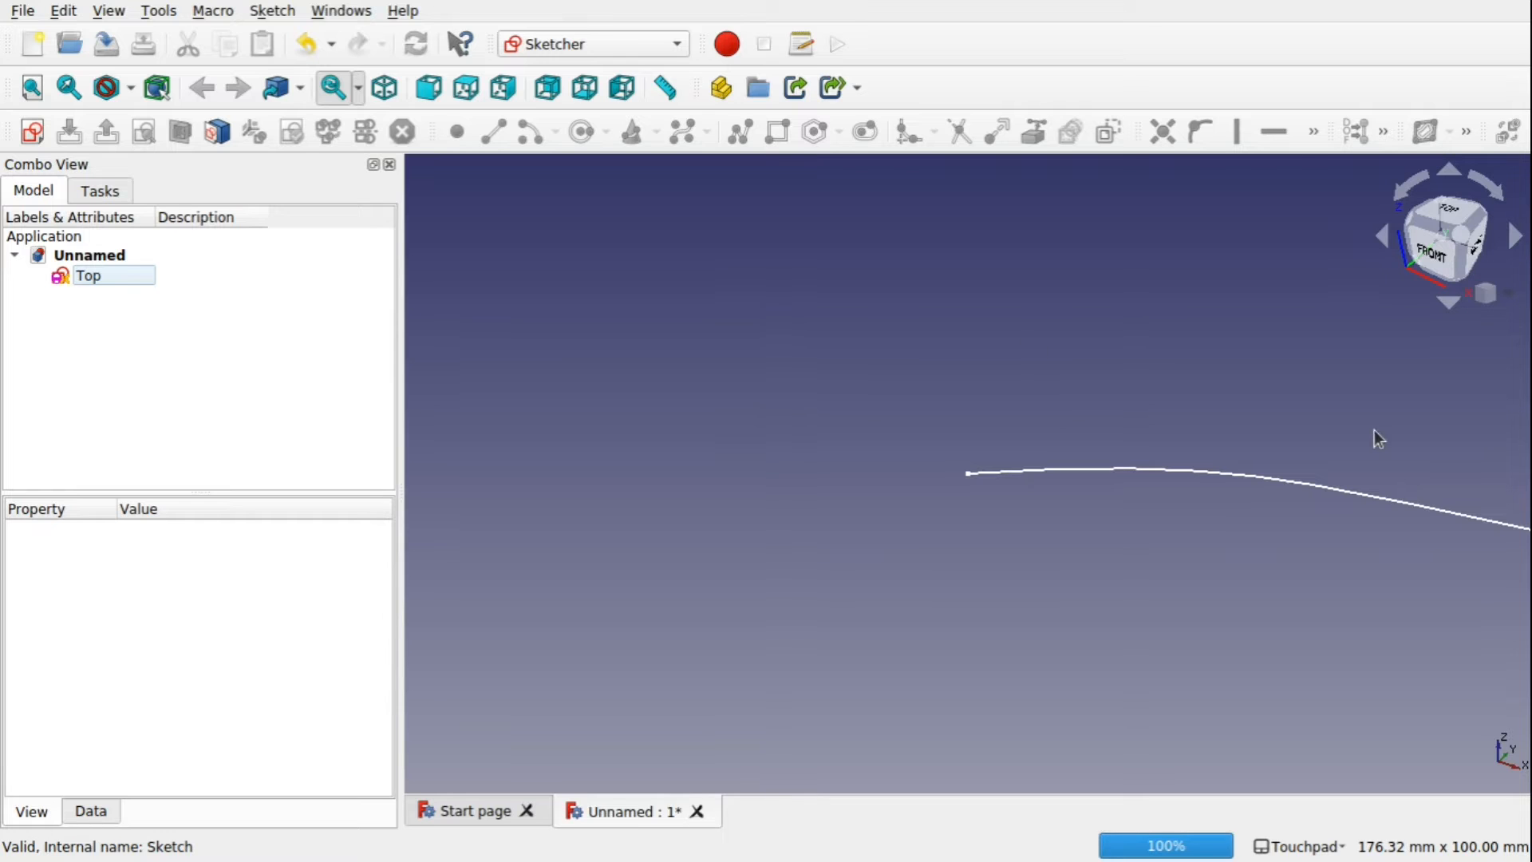
- Change the Top sketch's line color to light red (255, 119, 114)
click(1317, 488)
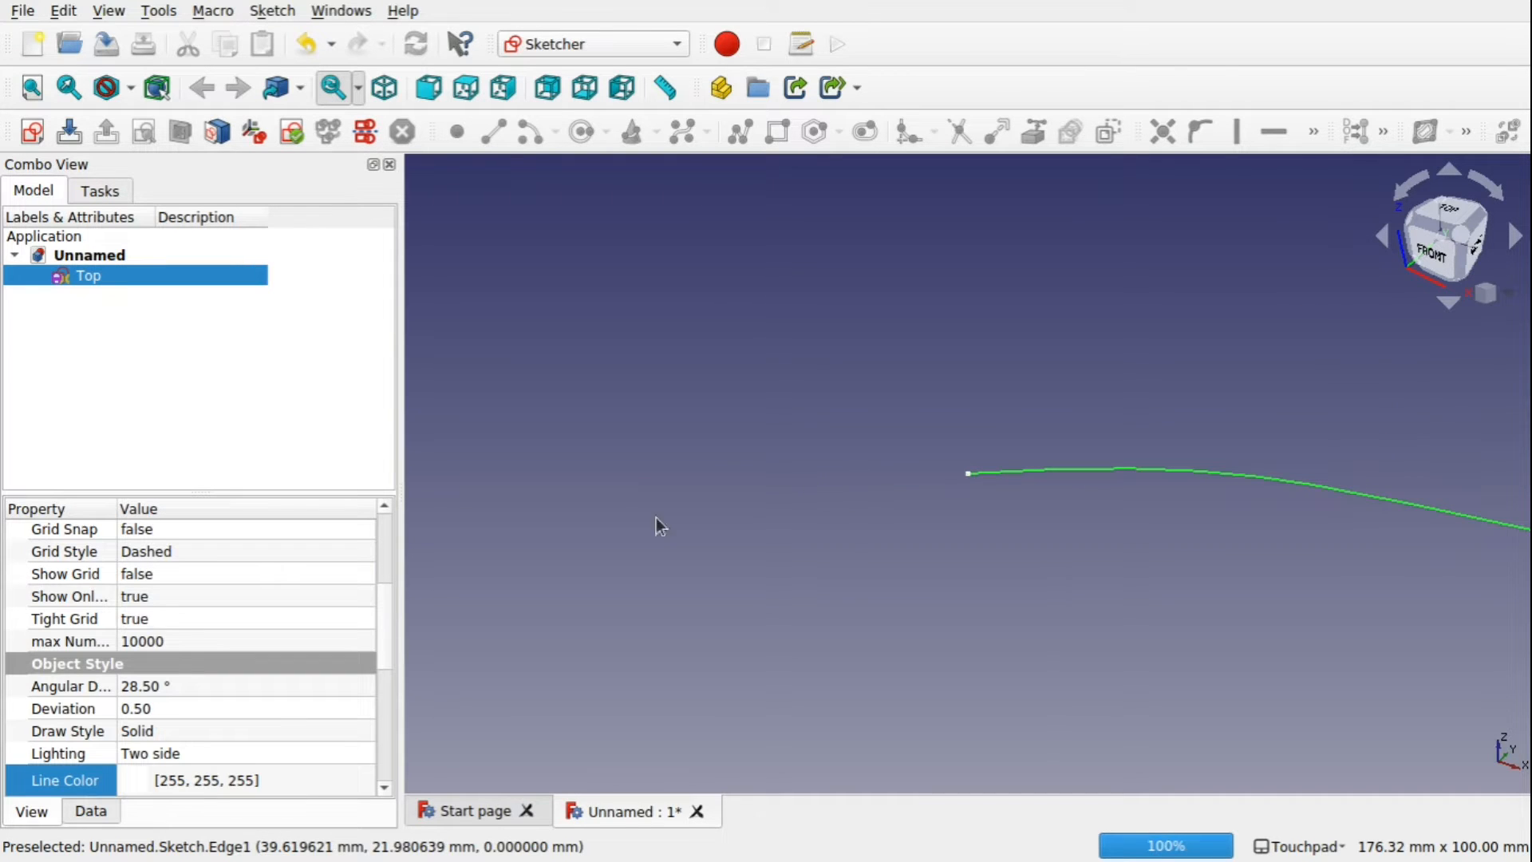
click(91, 814)
click(32, 810)
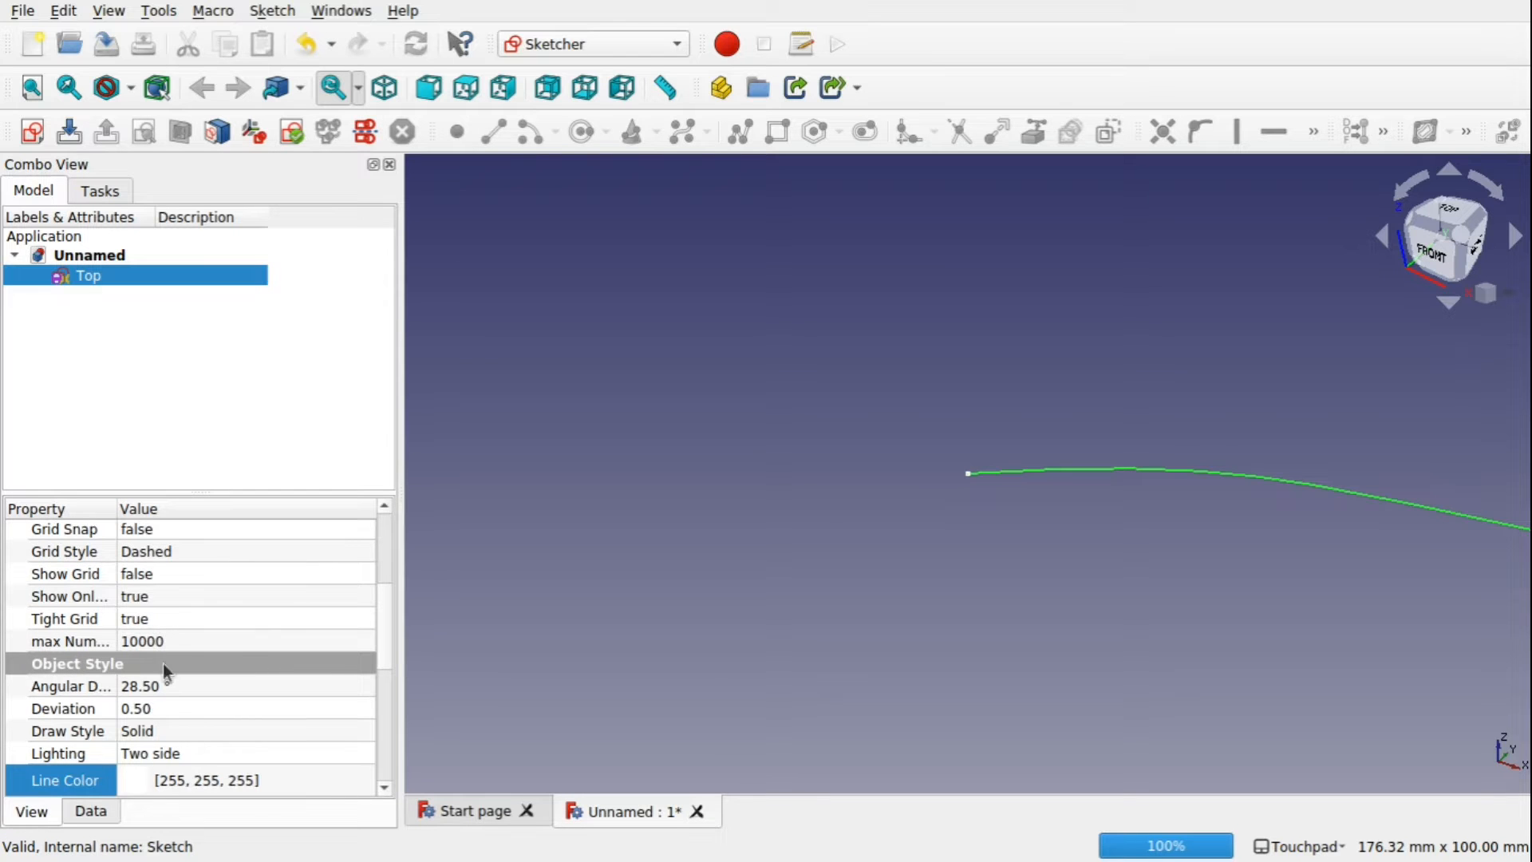
scroll(256, 625, up, 4)
scroll(256, 625, down, 5)
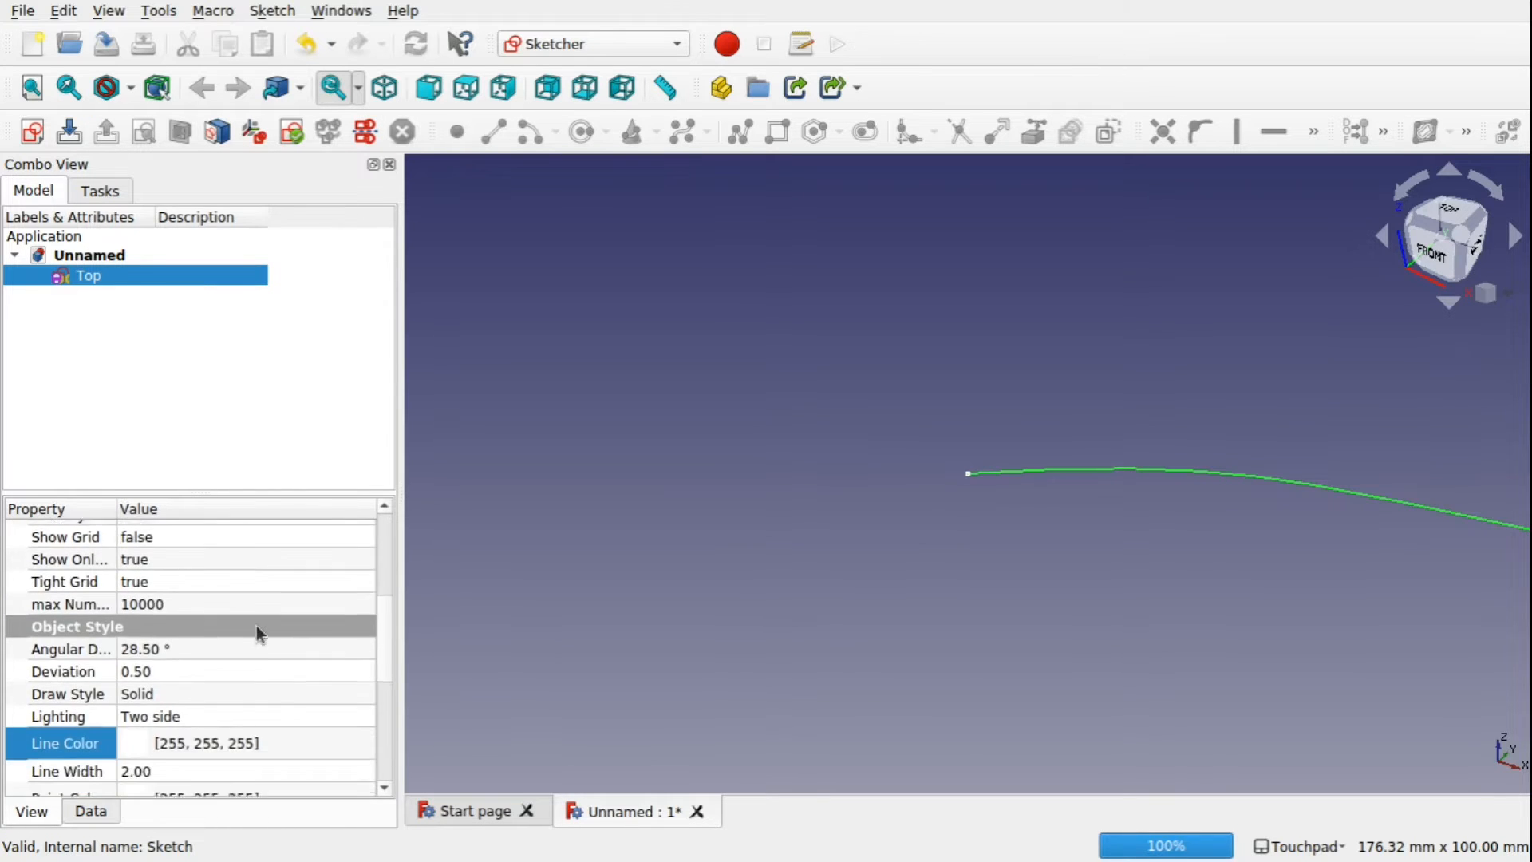
scroll(257, 634, down, 1)
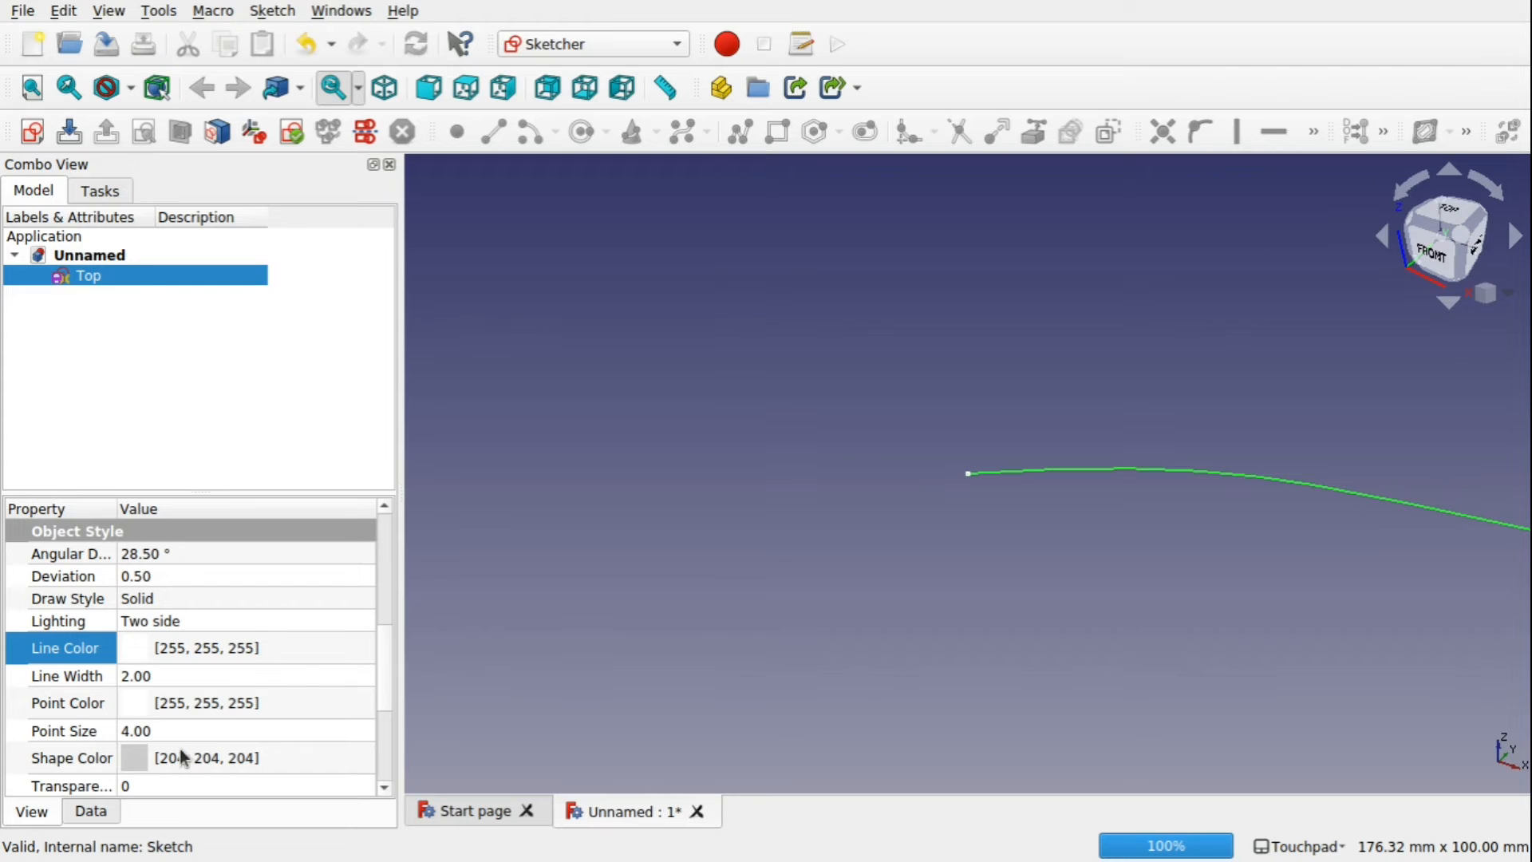
scroll(319, 704, down, 2)
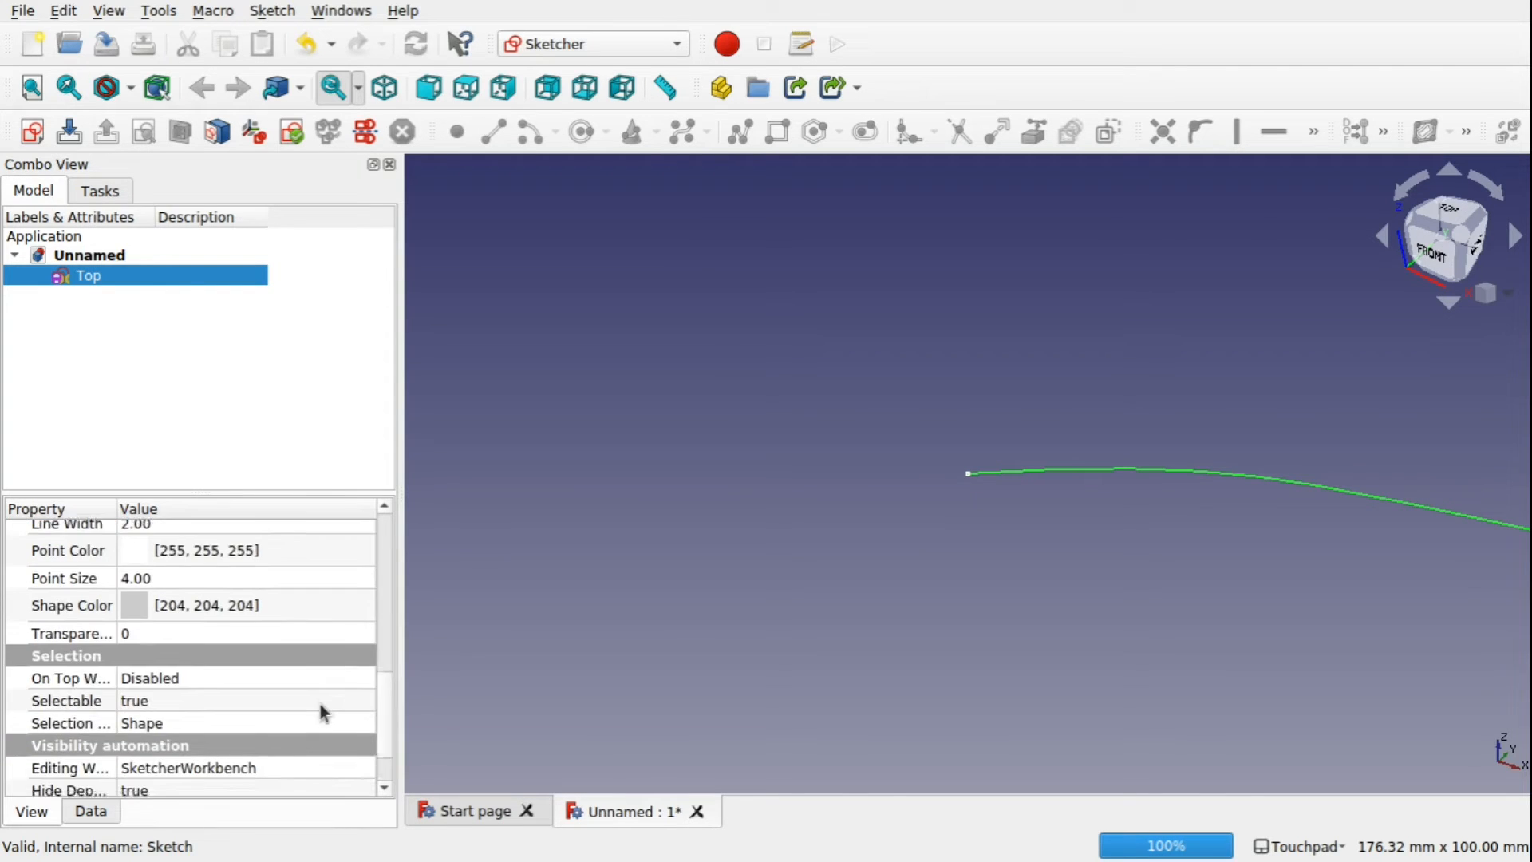
scroll(319, 704, up, 2)
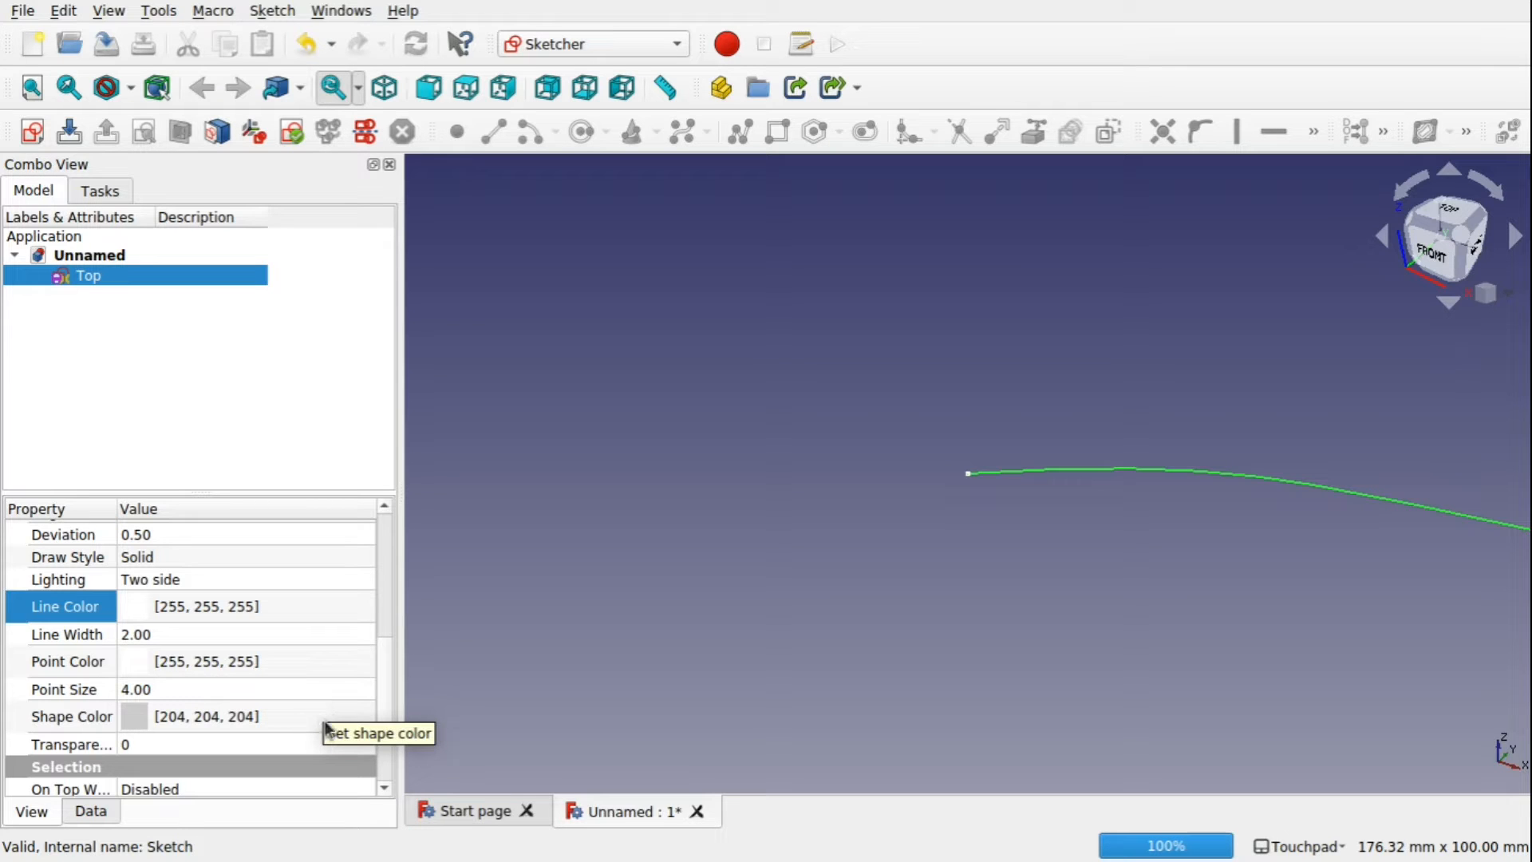
click(365, 608)
click(259, 607)
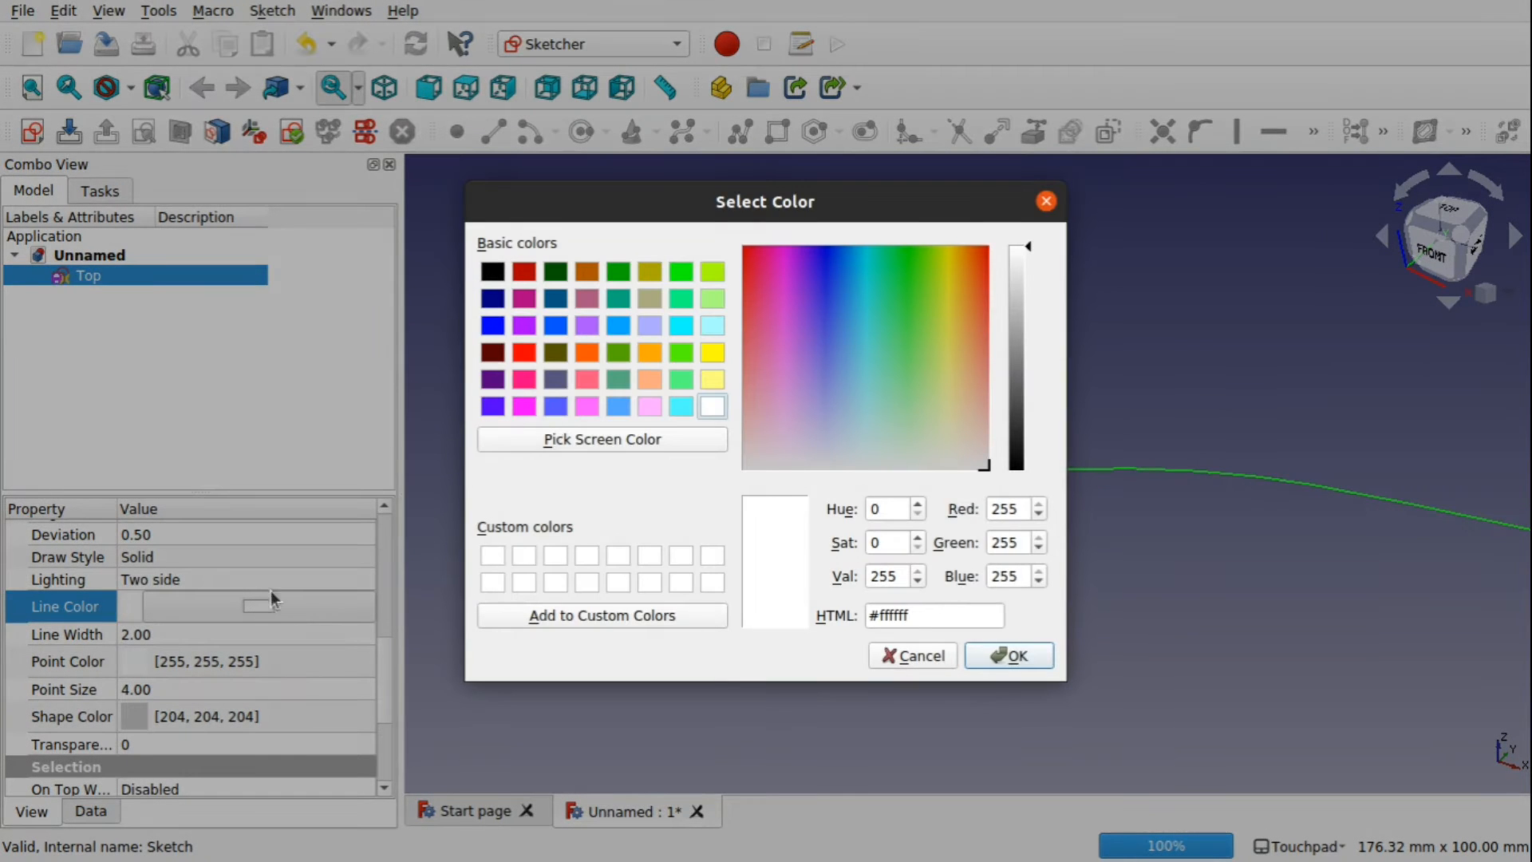
click(523, 351)
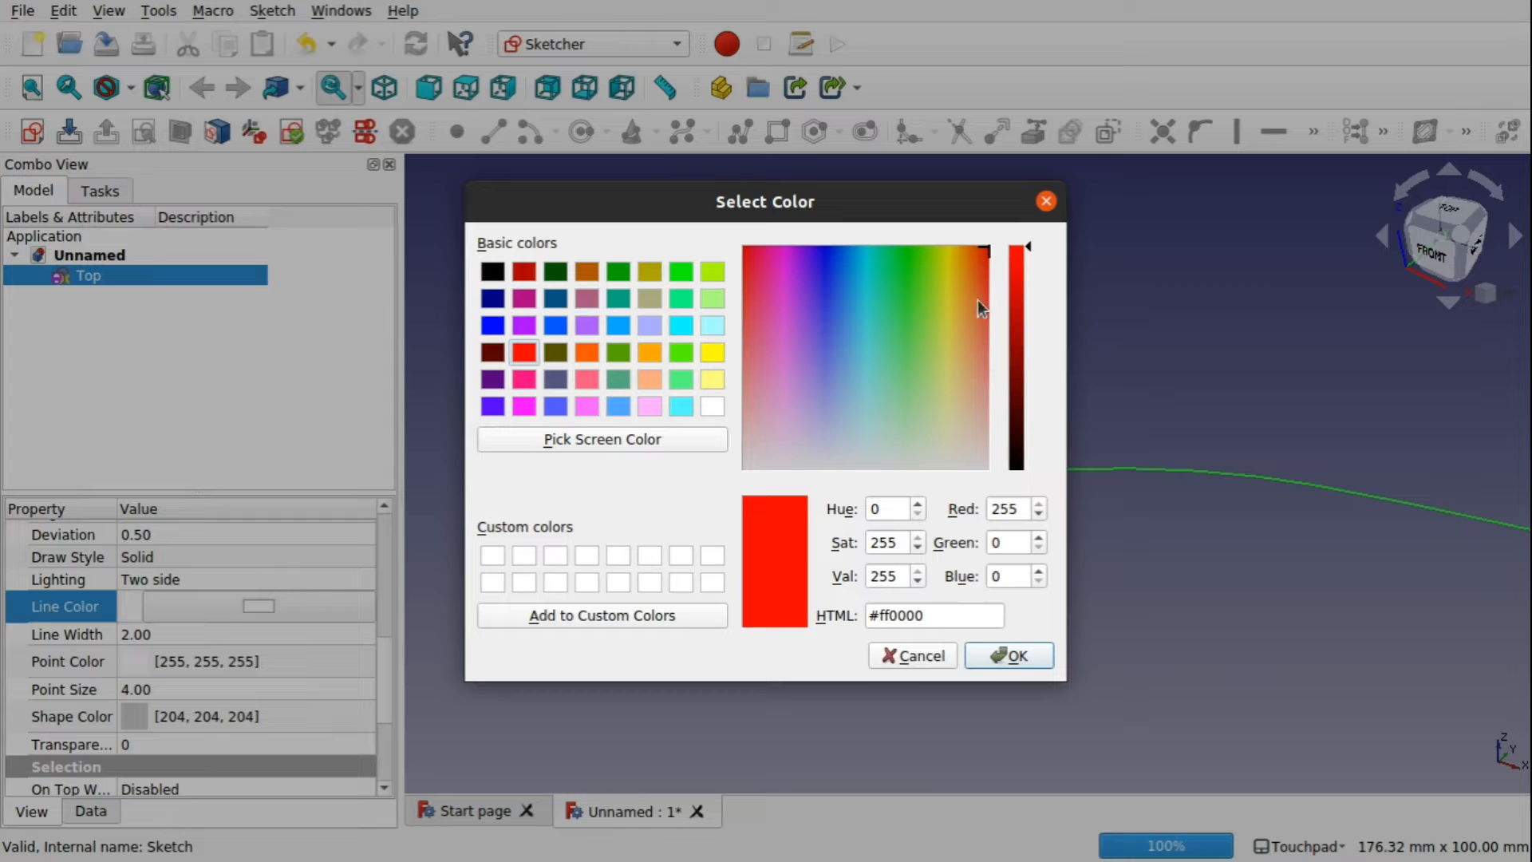
drag(983, 331, 988, 347)
click(1008, 655)
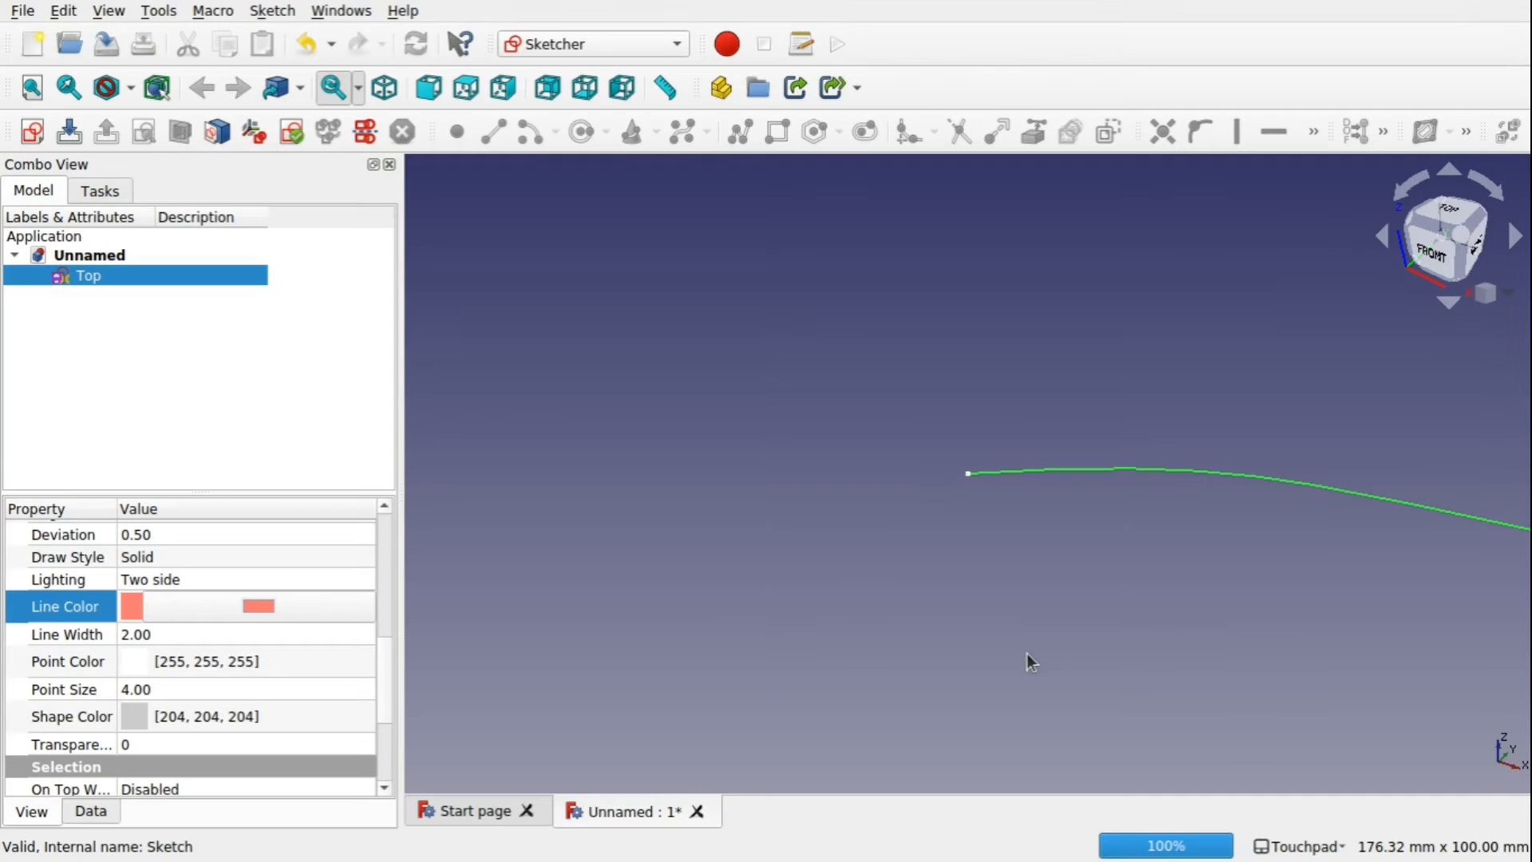
click(978, 599)
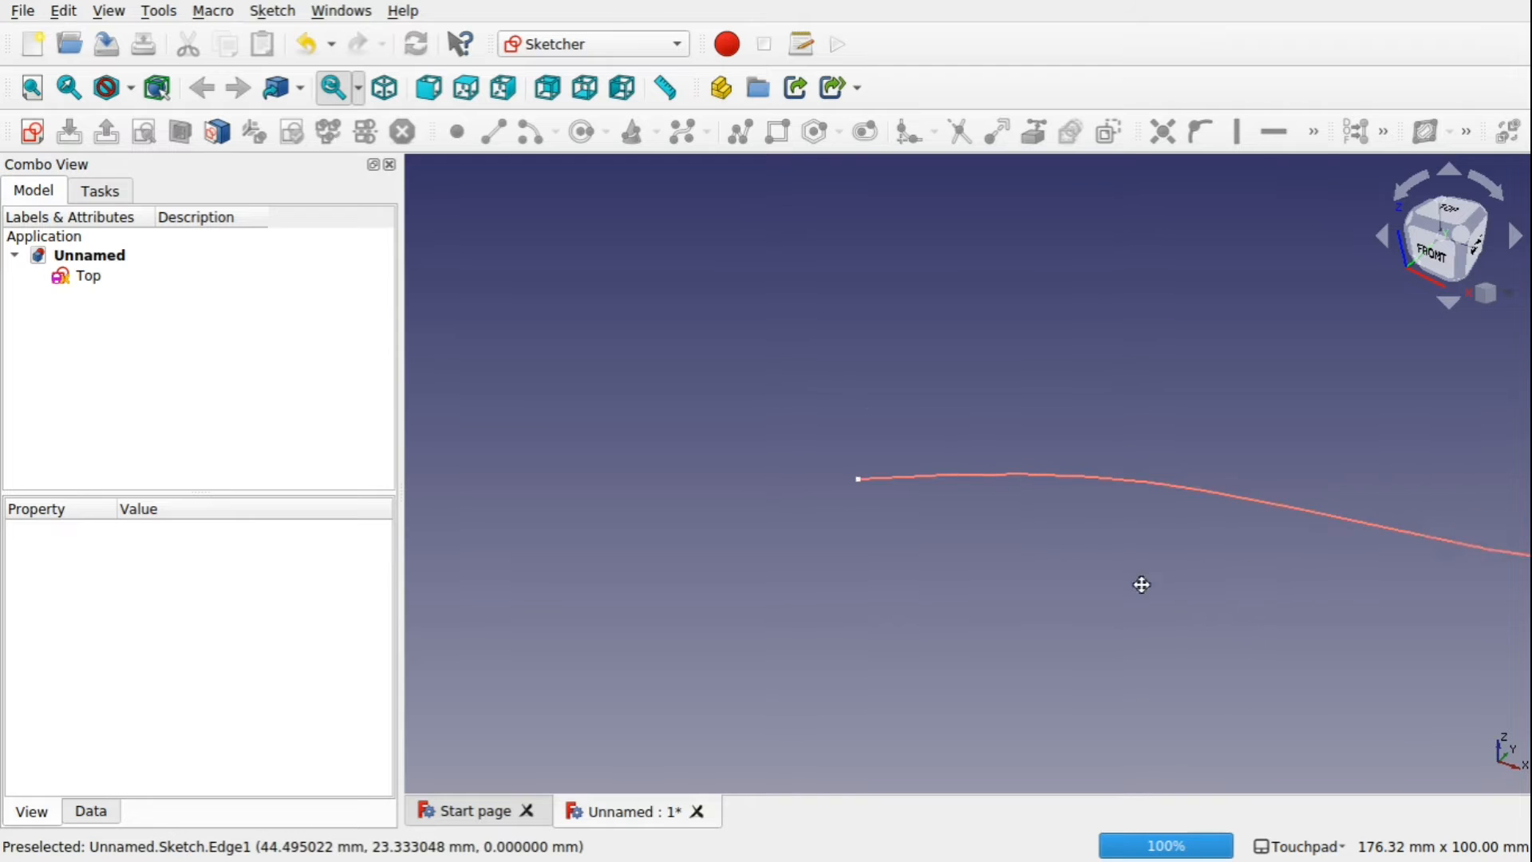
- Set the Top sketch's line color to cyan (0, 255, 255)
mouse_move(1142, 585)
shift+mouse_down()
mouse_move(971, 614)
mouse_move(1244, 572)
mouse_move(1171, 587)
shift+mouse_up()
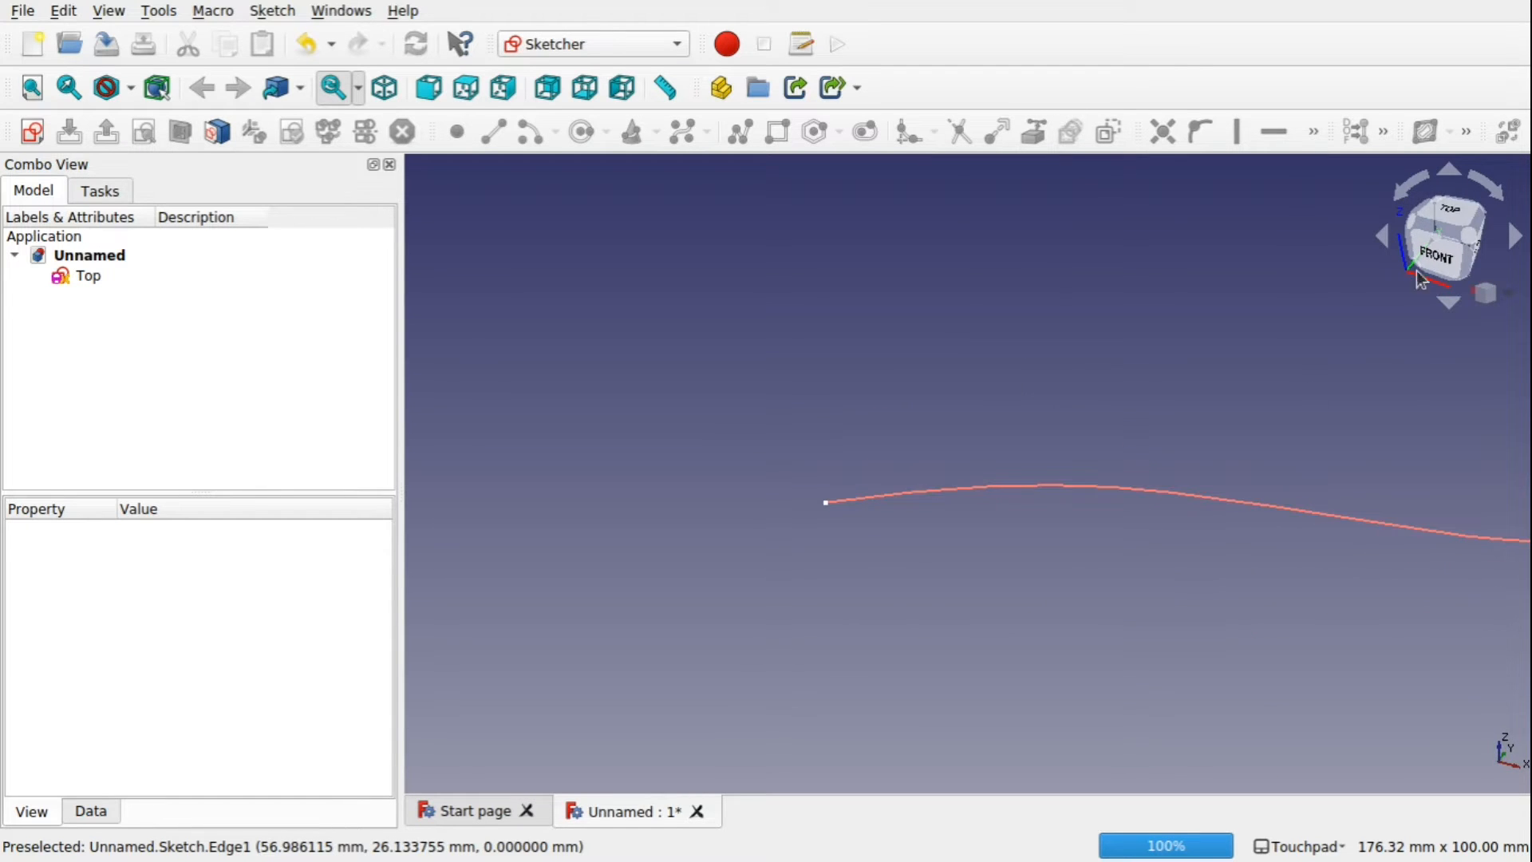
click(1454, 214)
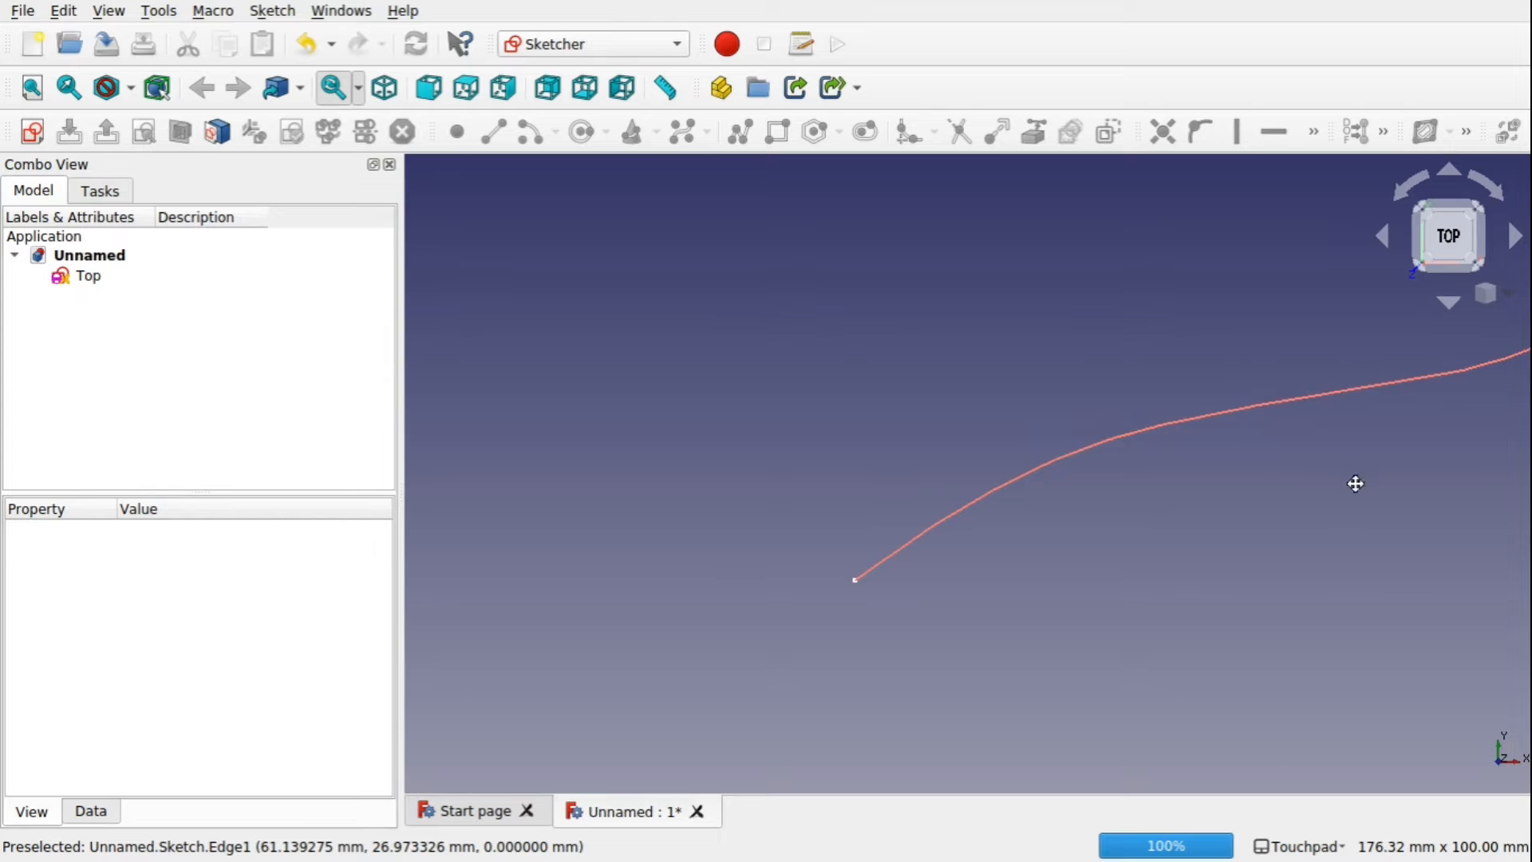
shift+drag(1354, 482, 1091, 521)
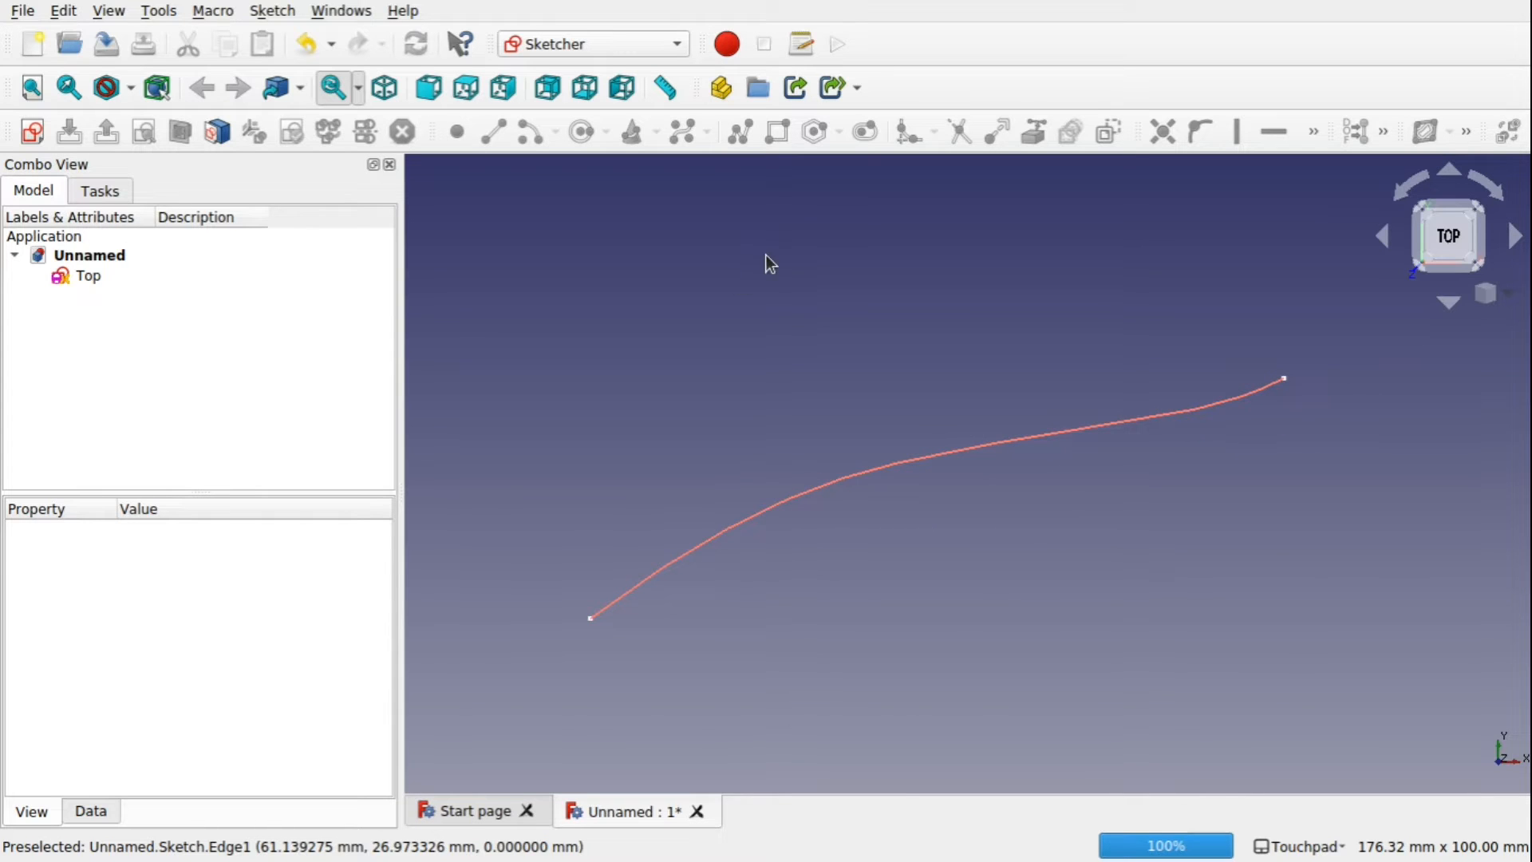
click(81, 280)
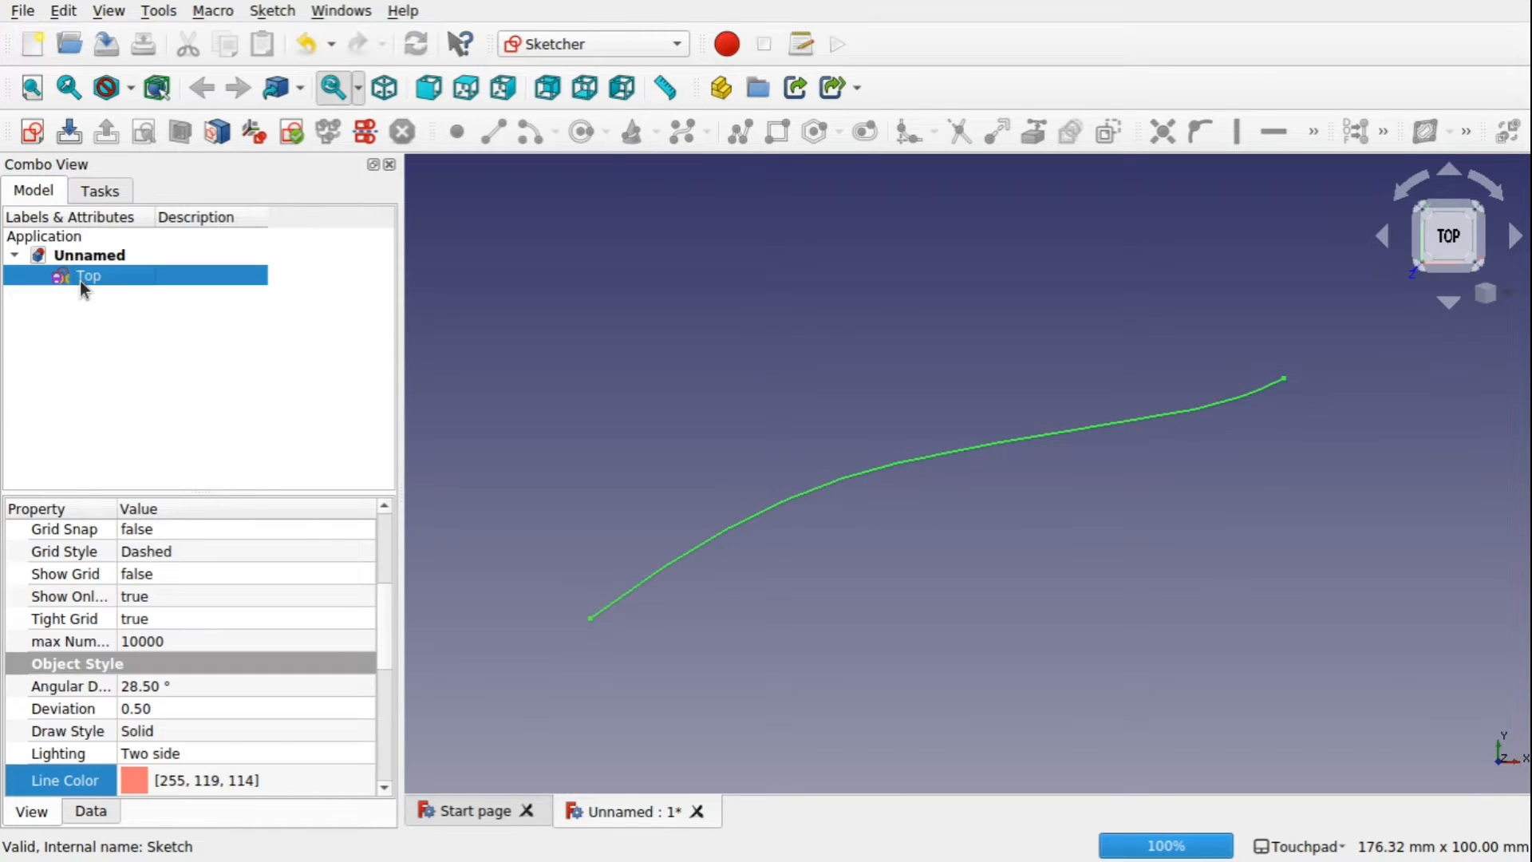
click(354, 785)
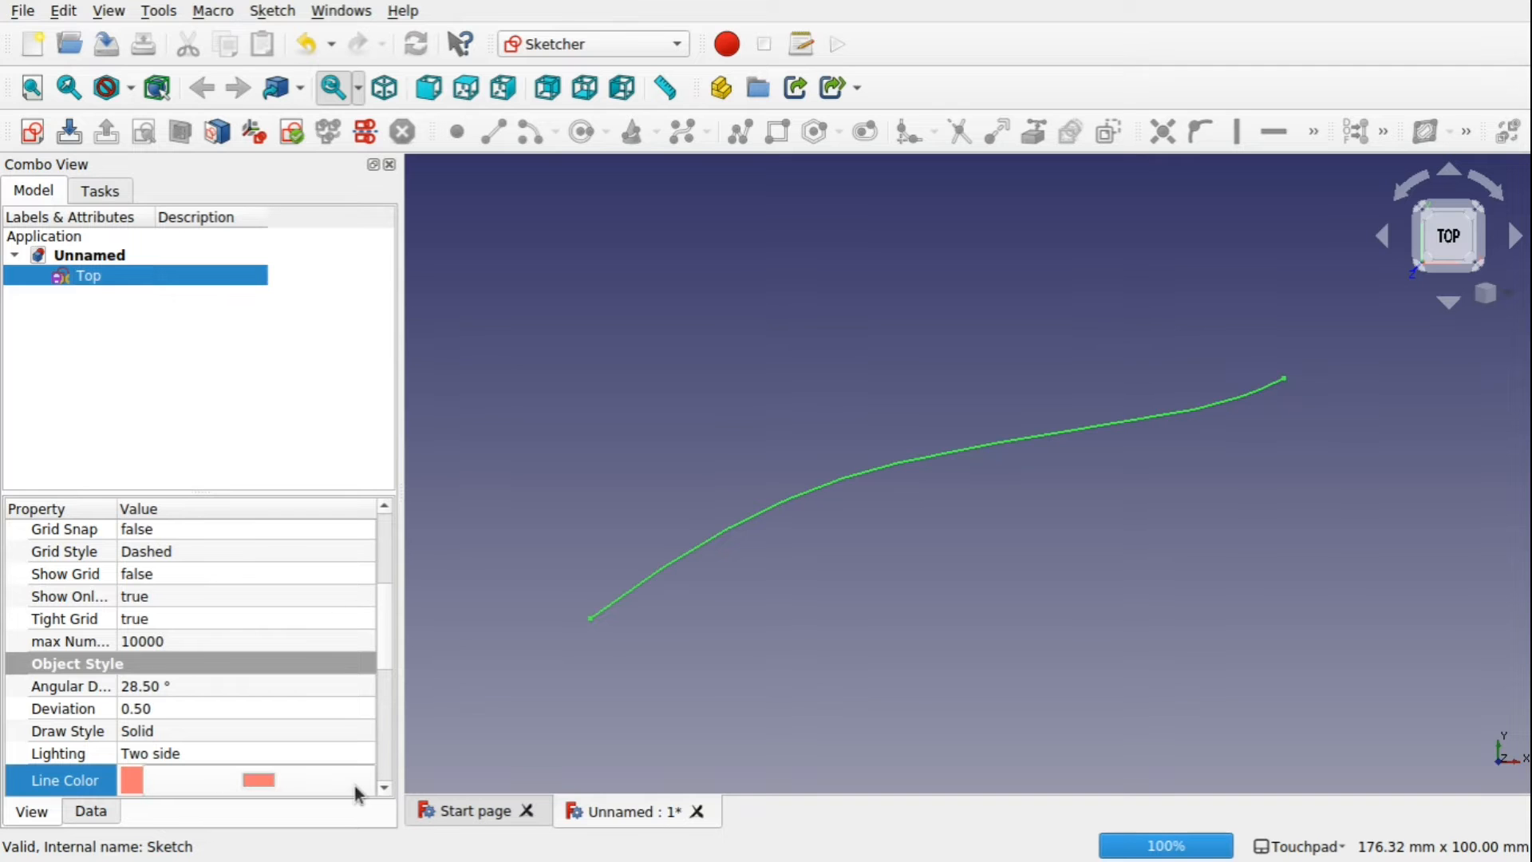
click(286, 767)
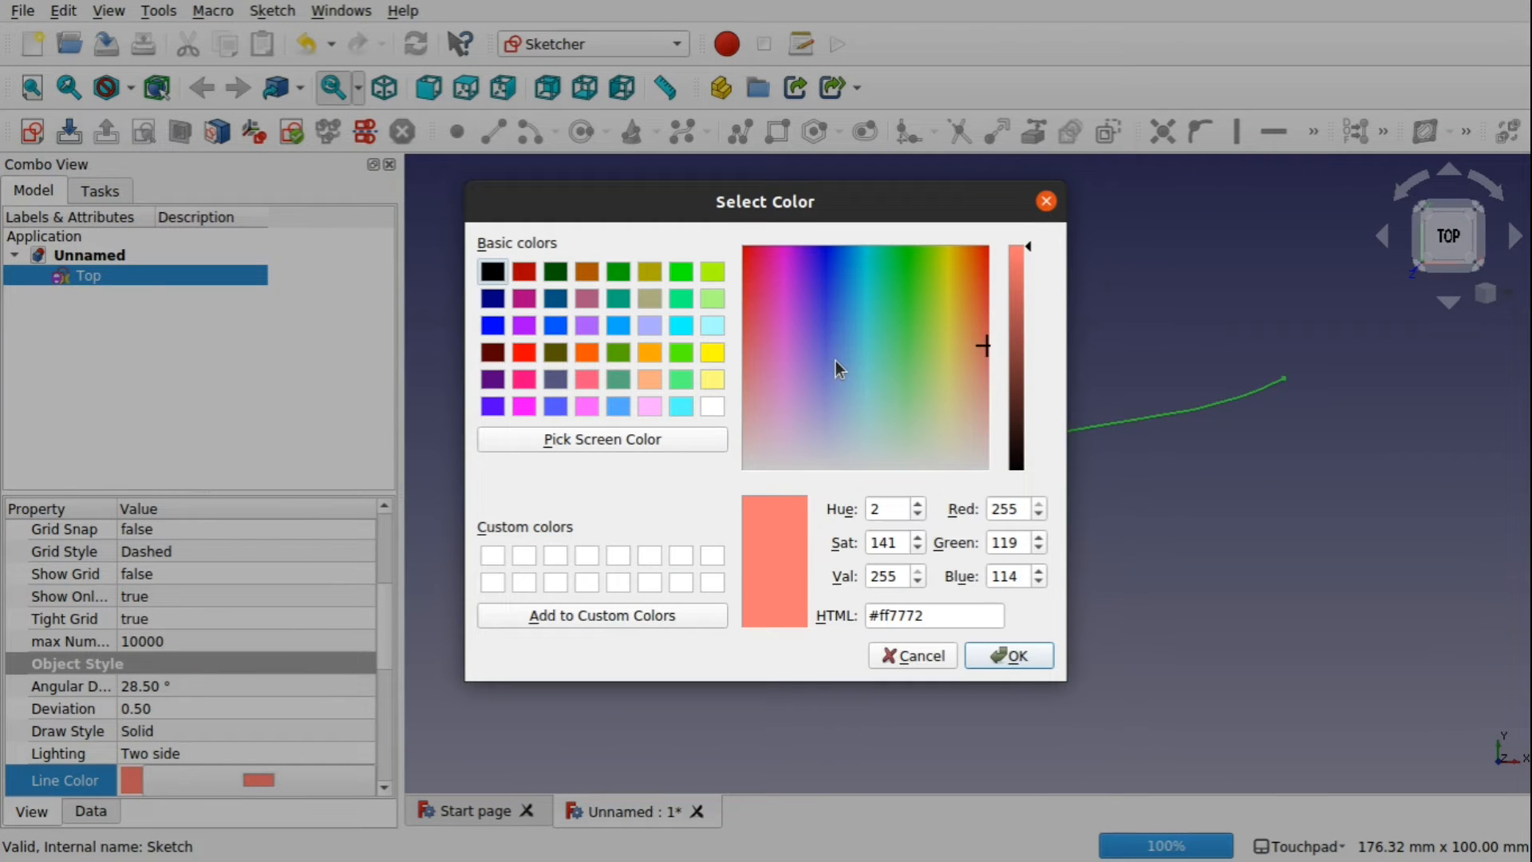
click(681, 325)
click(1032, 662)
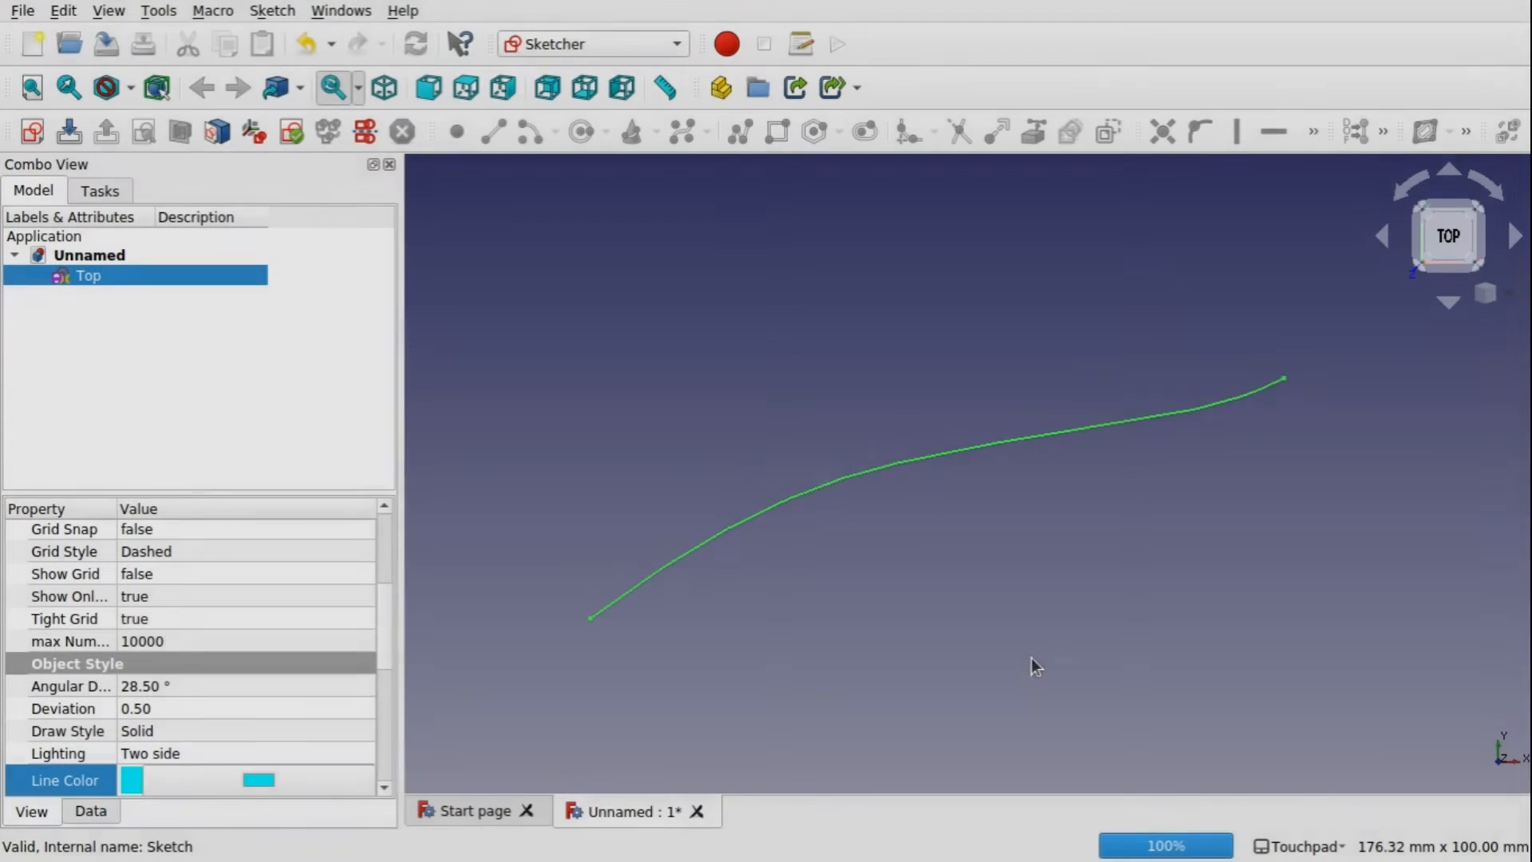
click(937, 574)
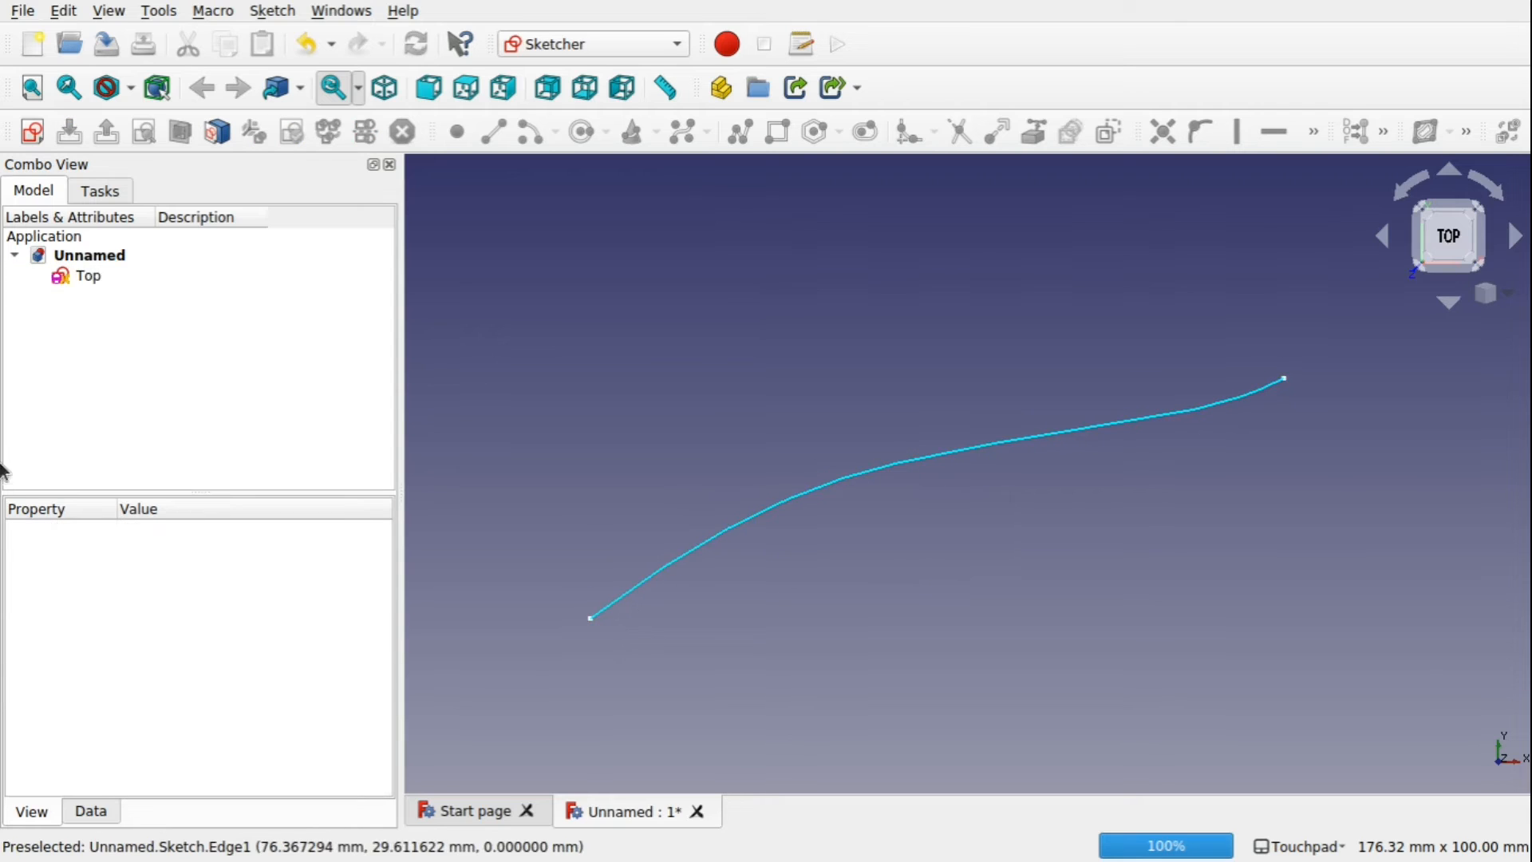
- Increase the Top sketch's line width to 4.00
click(88, 276)
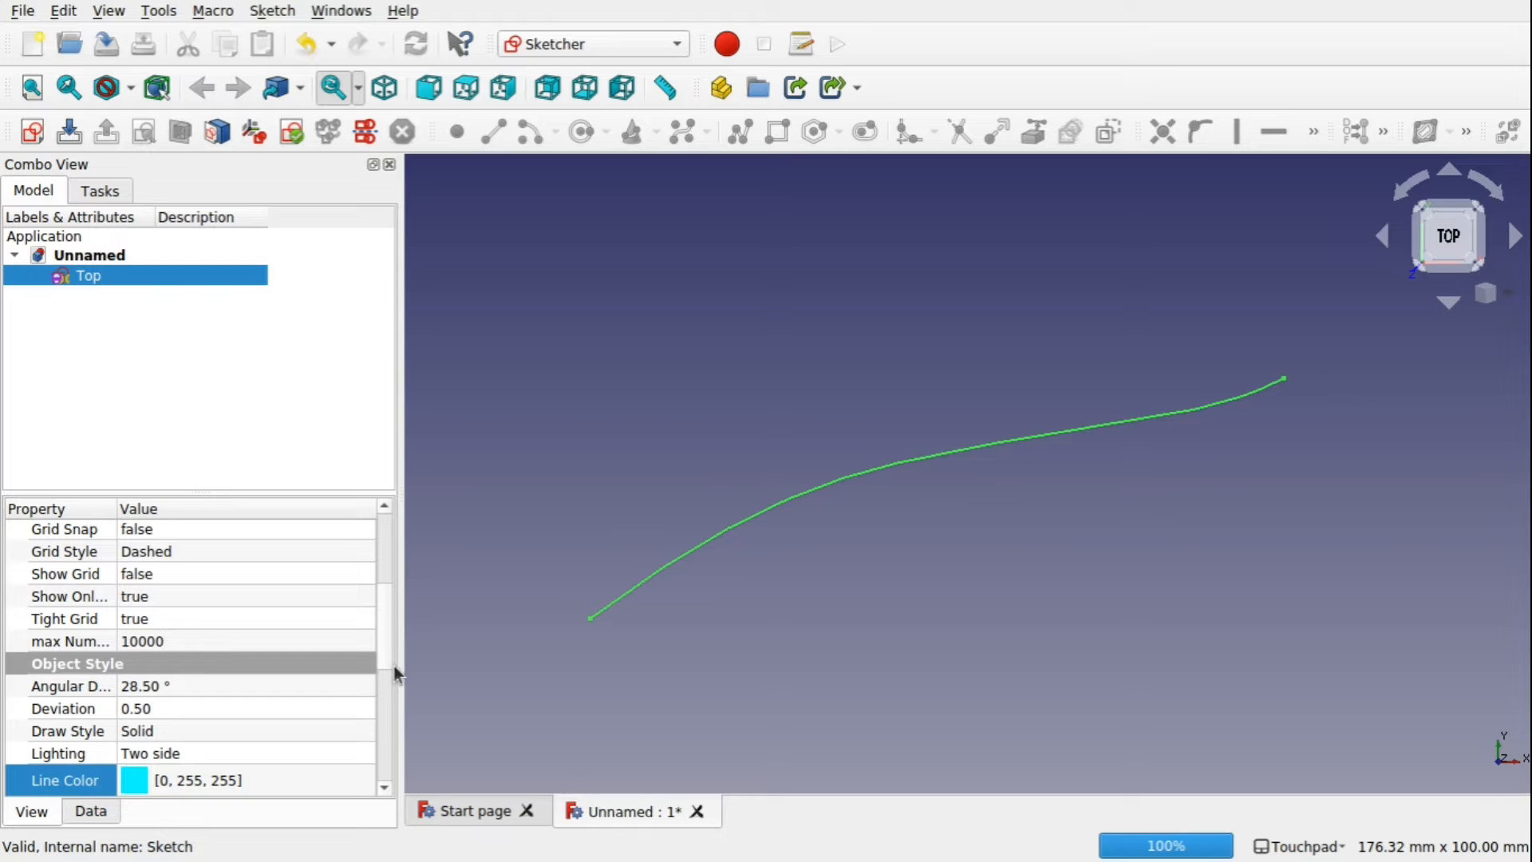
scroll(377, 634, down, 3)
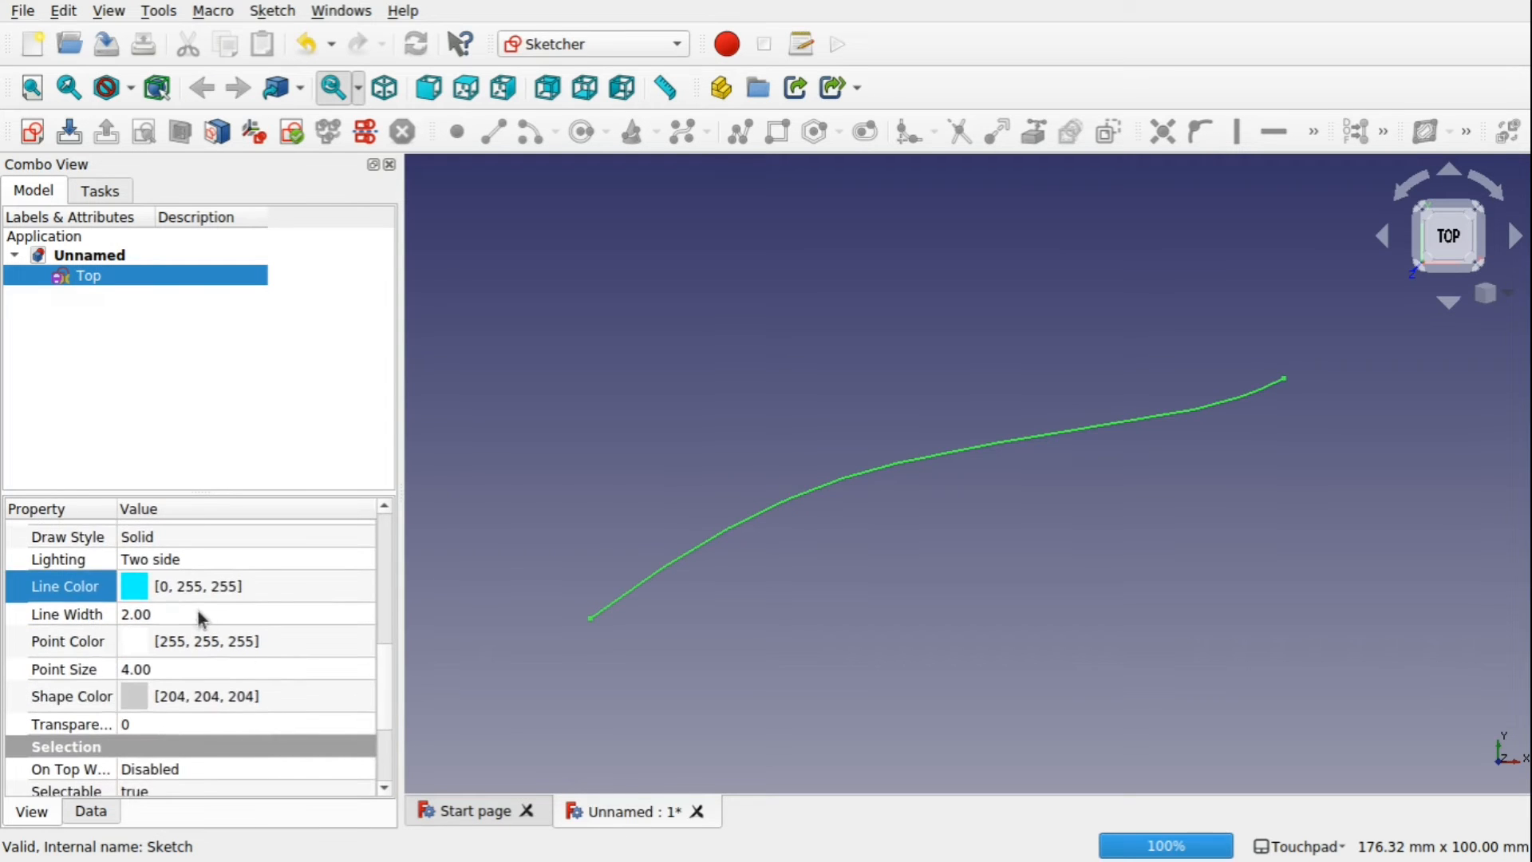
click(201, 614)
scroll(198, 613, up, 3)
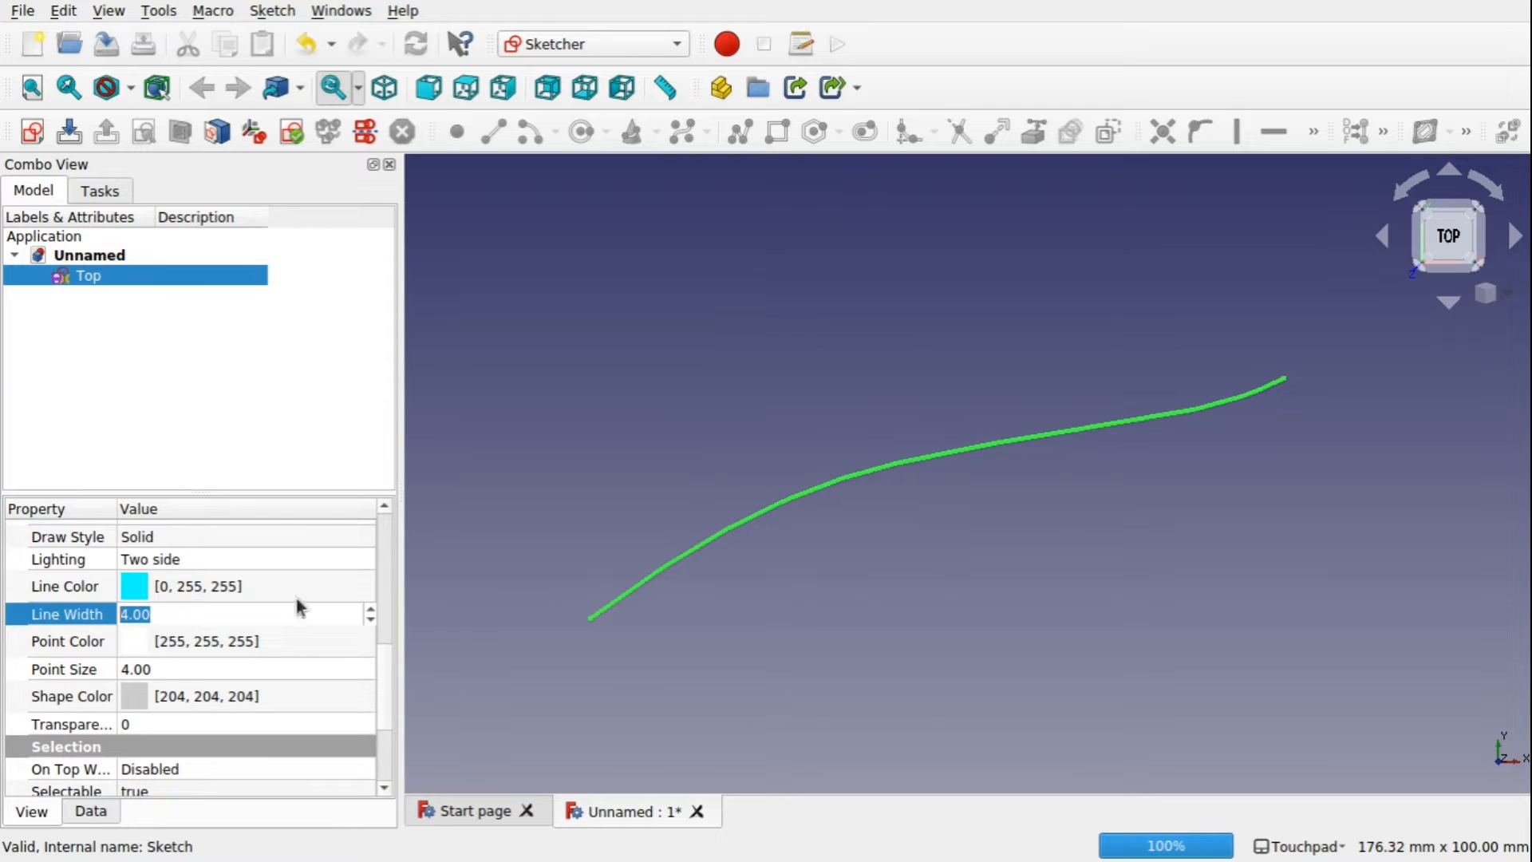
click(1229, 513)
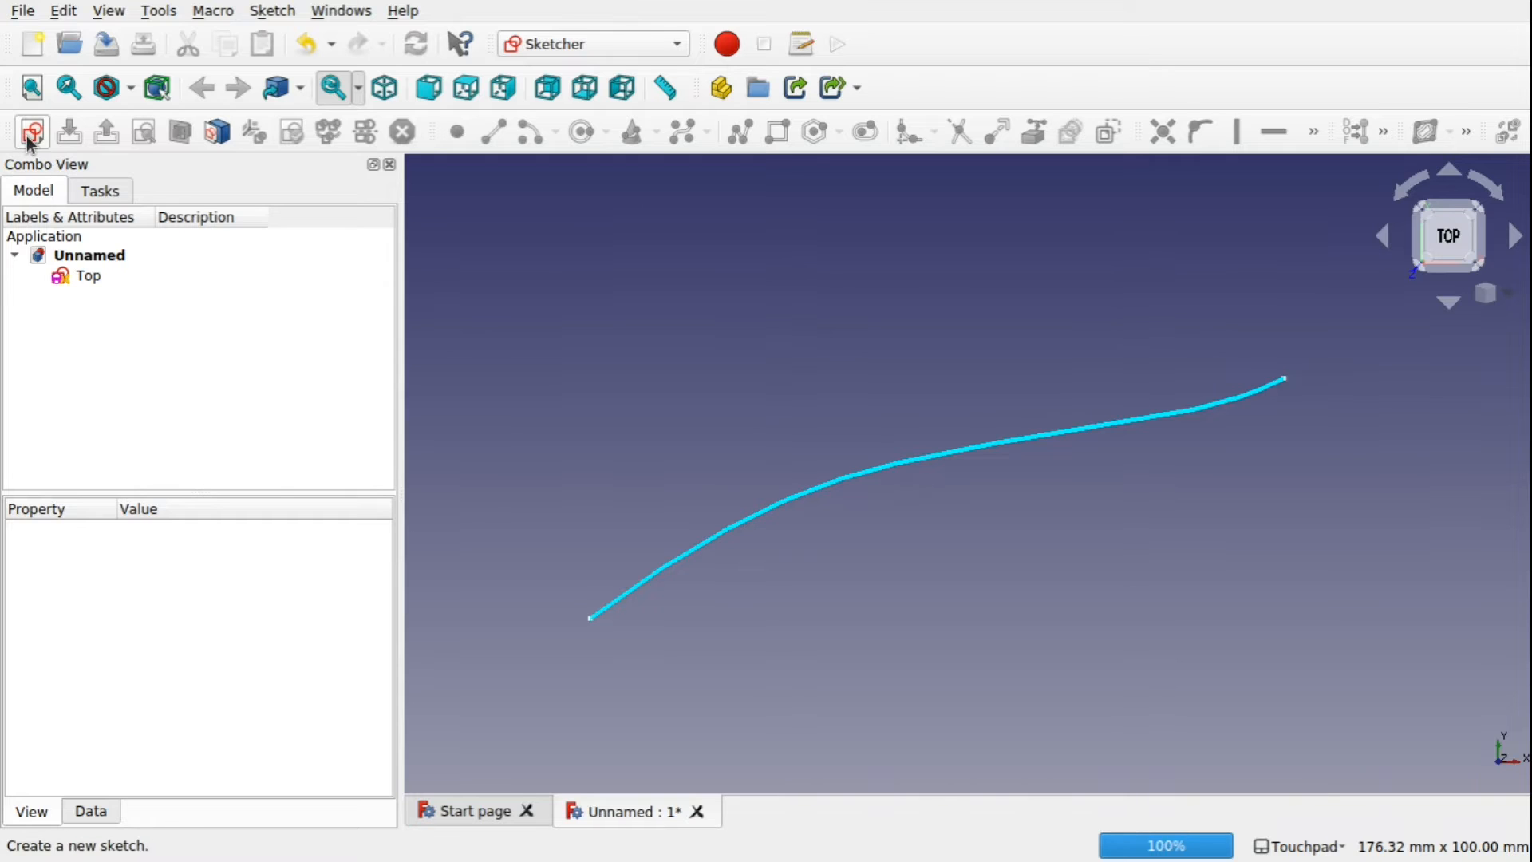
- Create a second sketch on the XZ-Plane with zero offset, viewed from the front
click(433, 100)
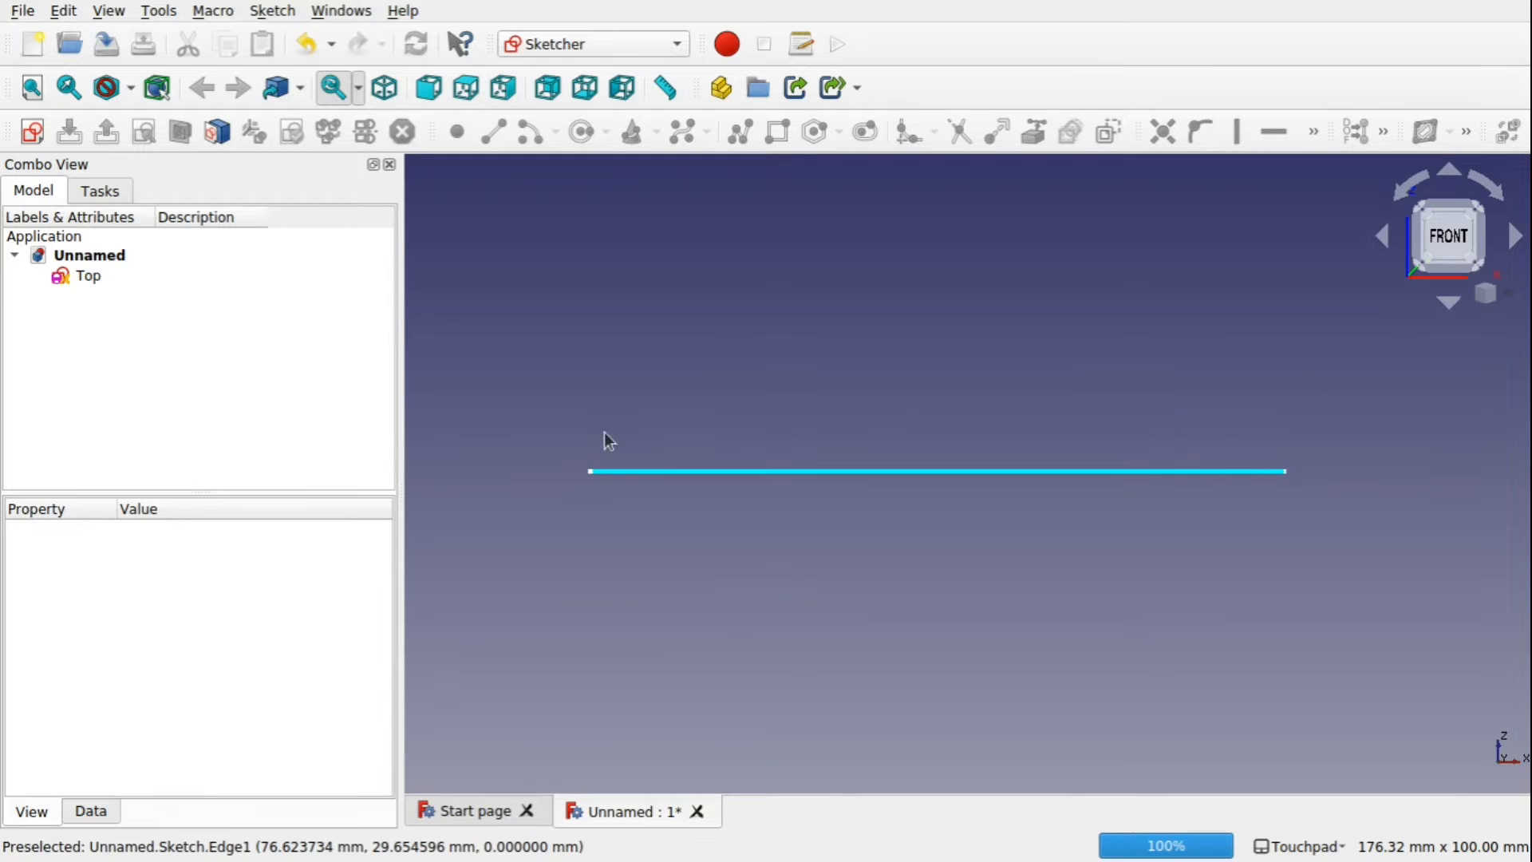
shift+drag(898, 524, 968, 502)
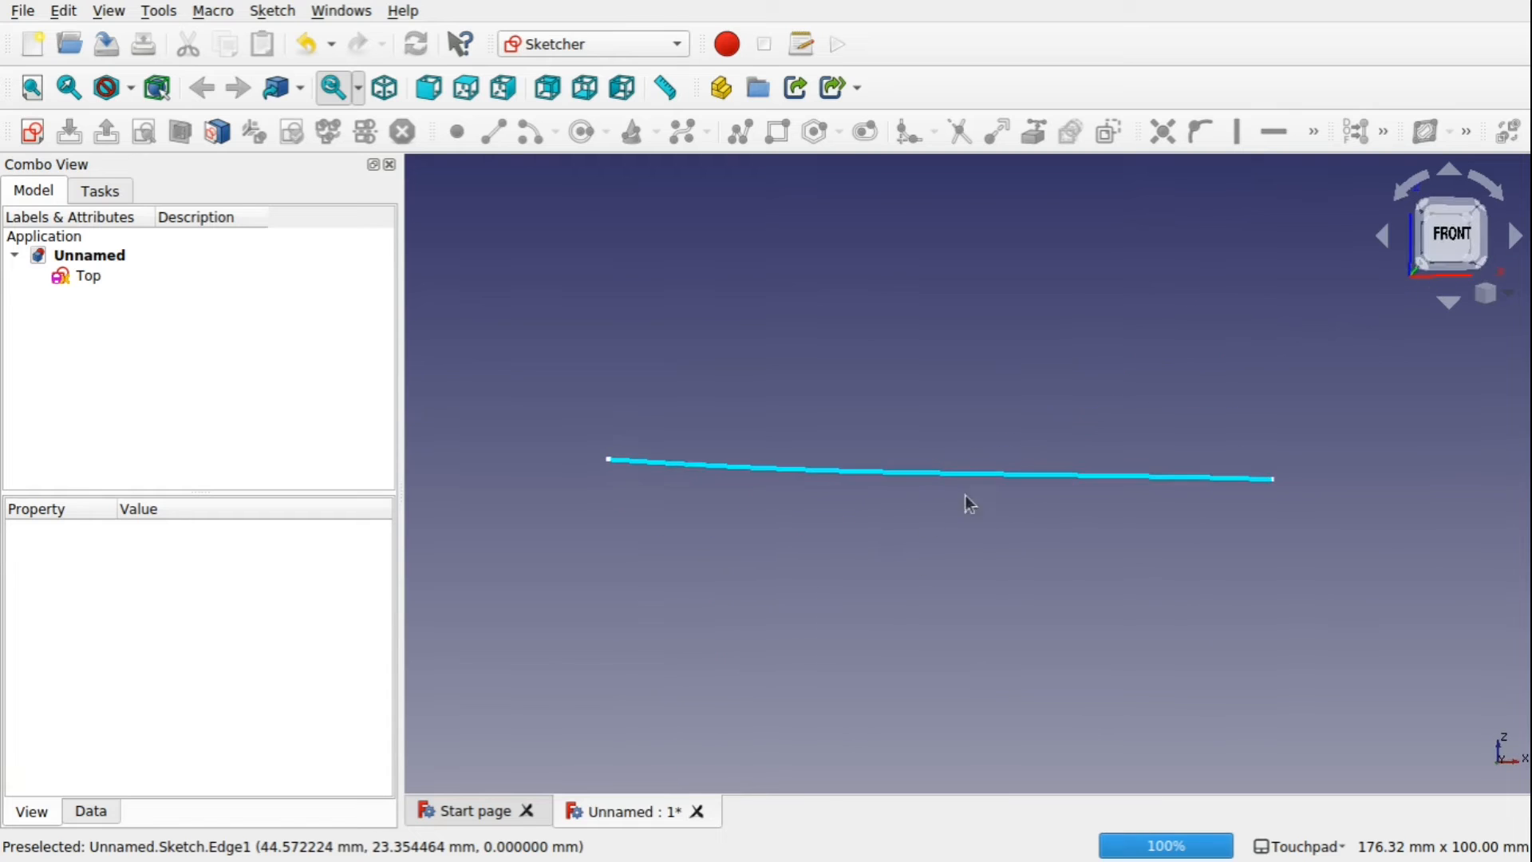
click(1452, 236)
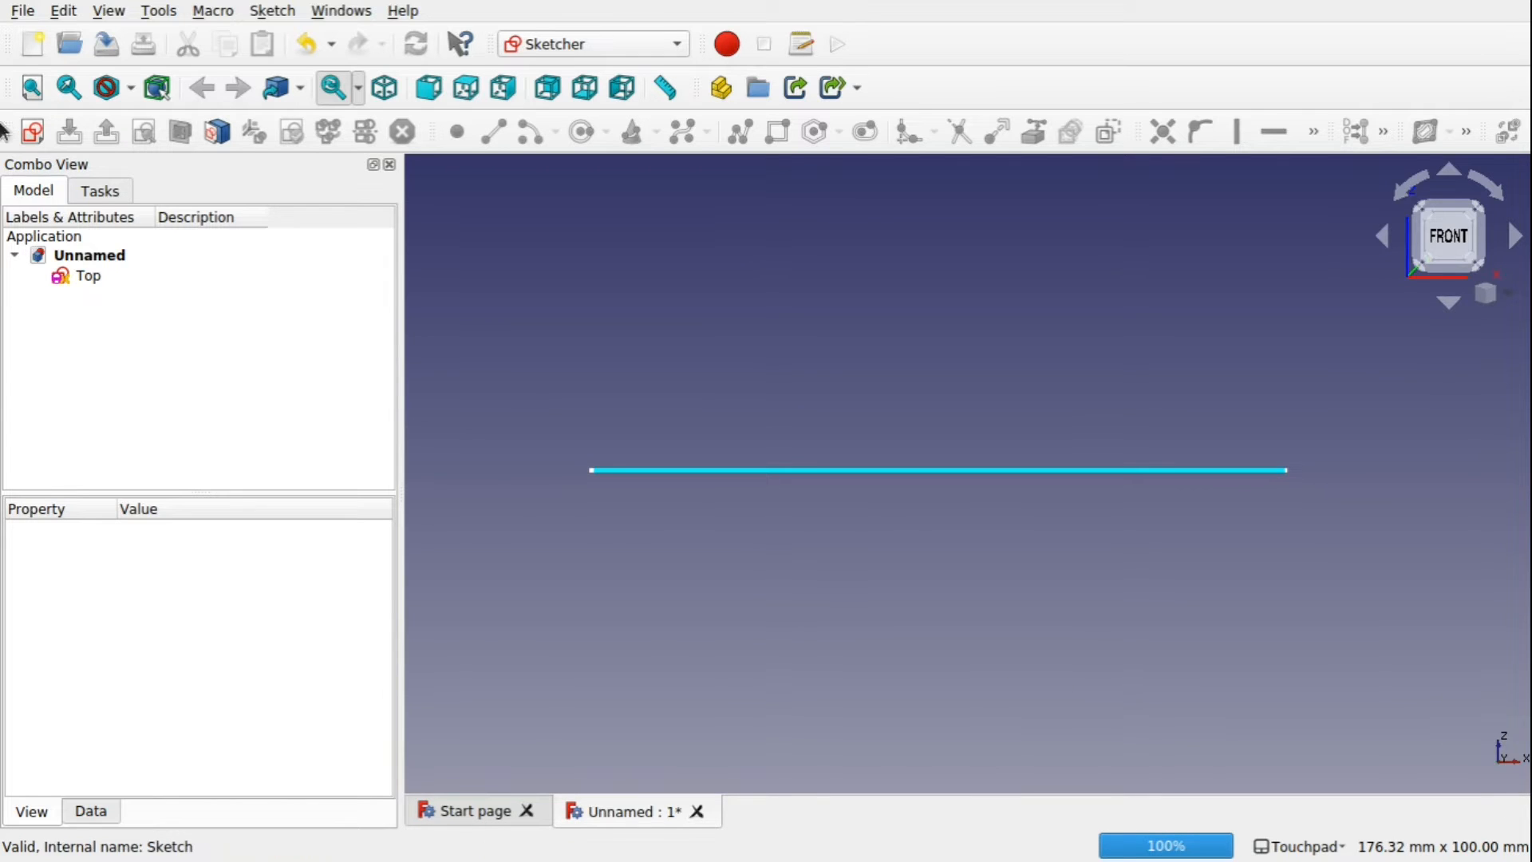
click(30, 137)
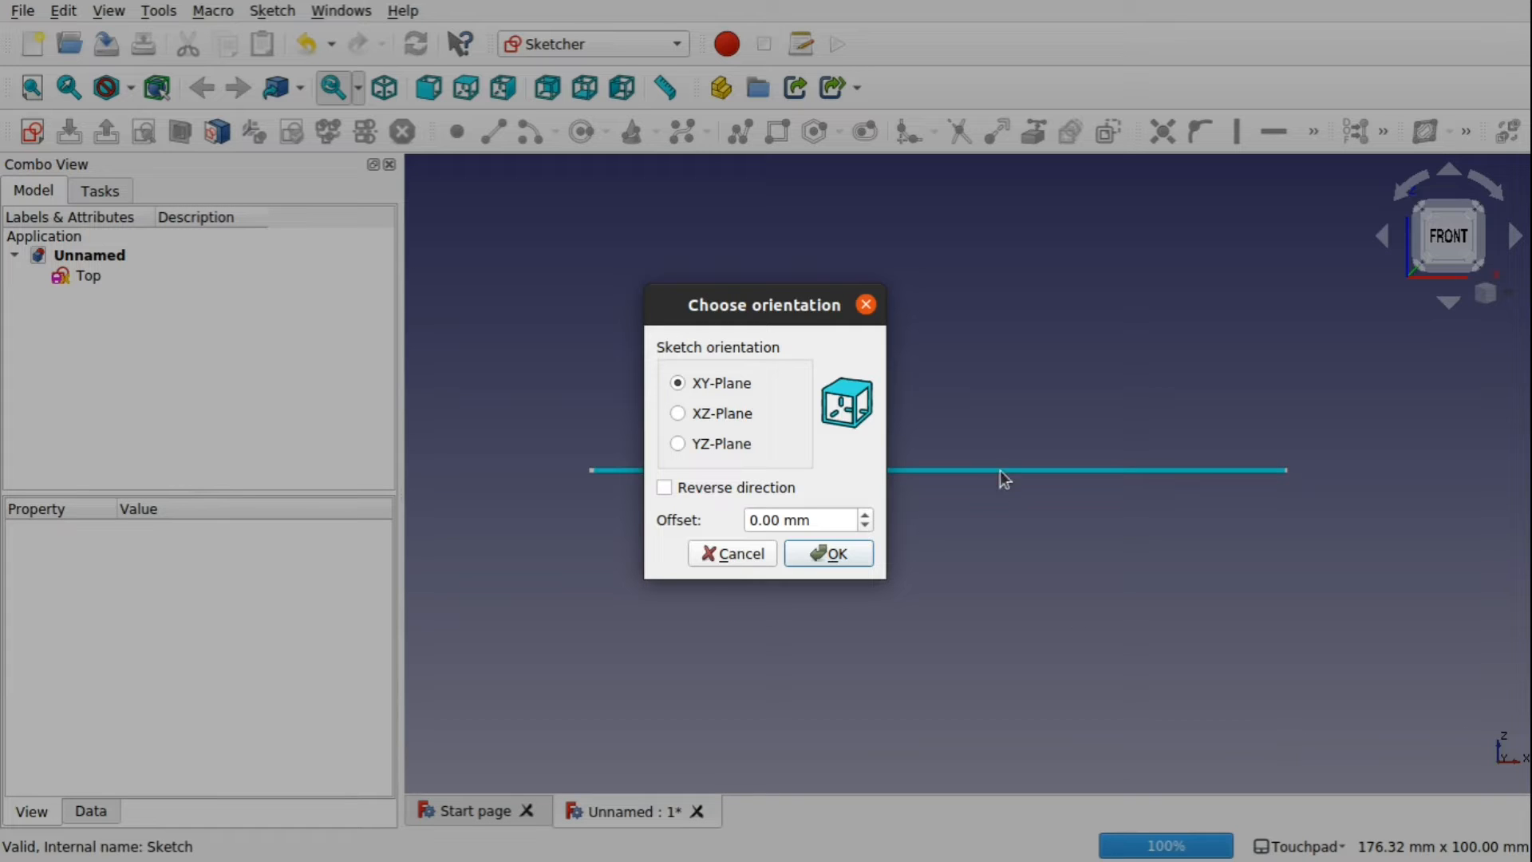
click(678, 414)
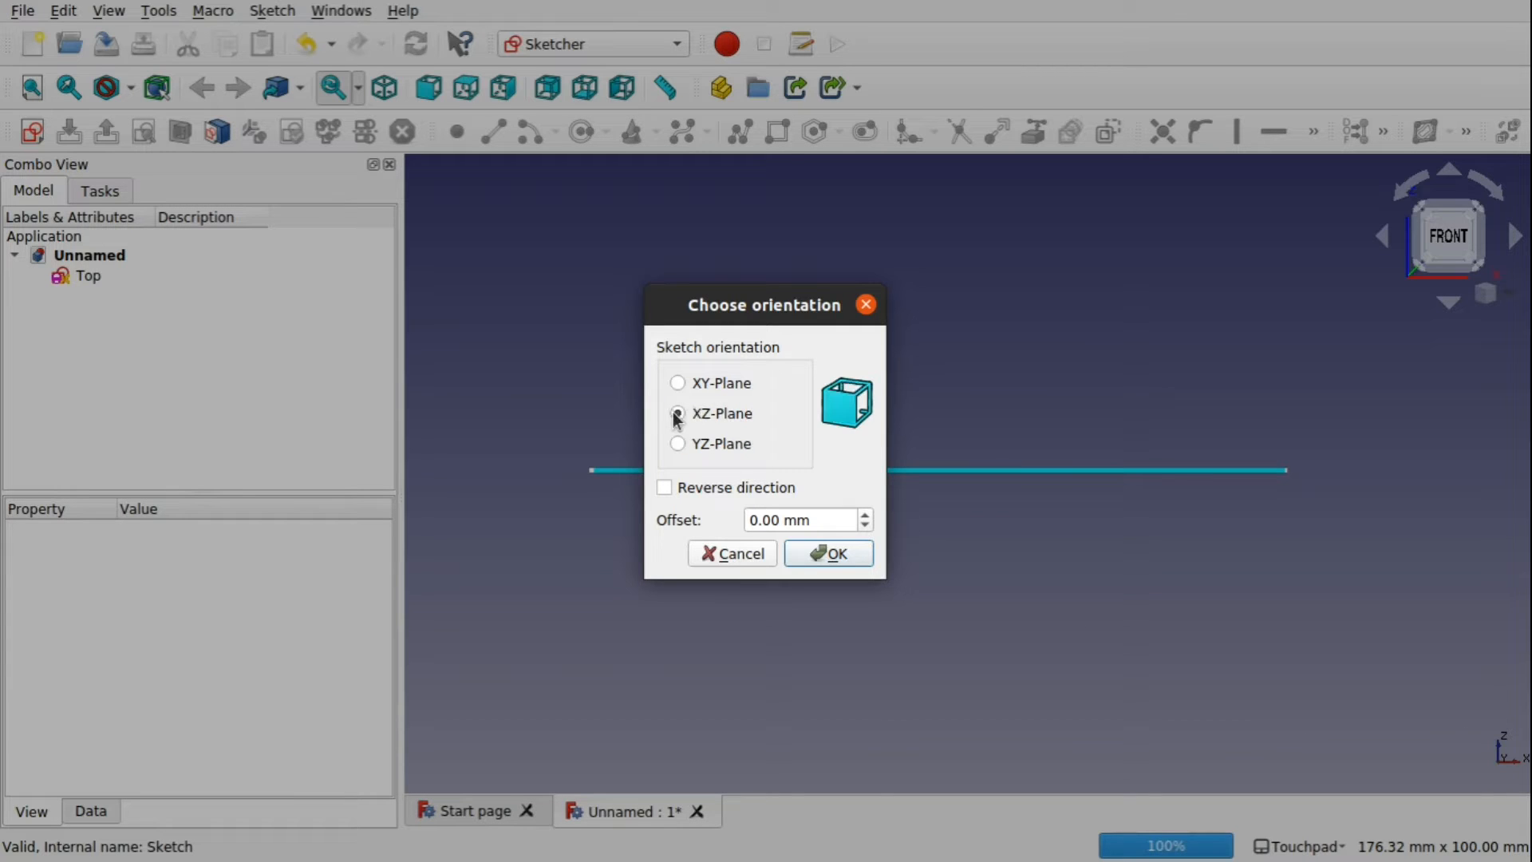
click(831, 552)
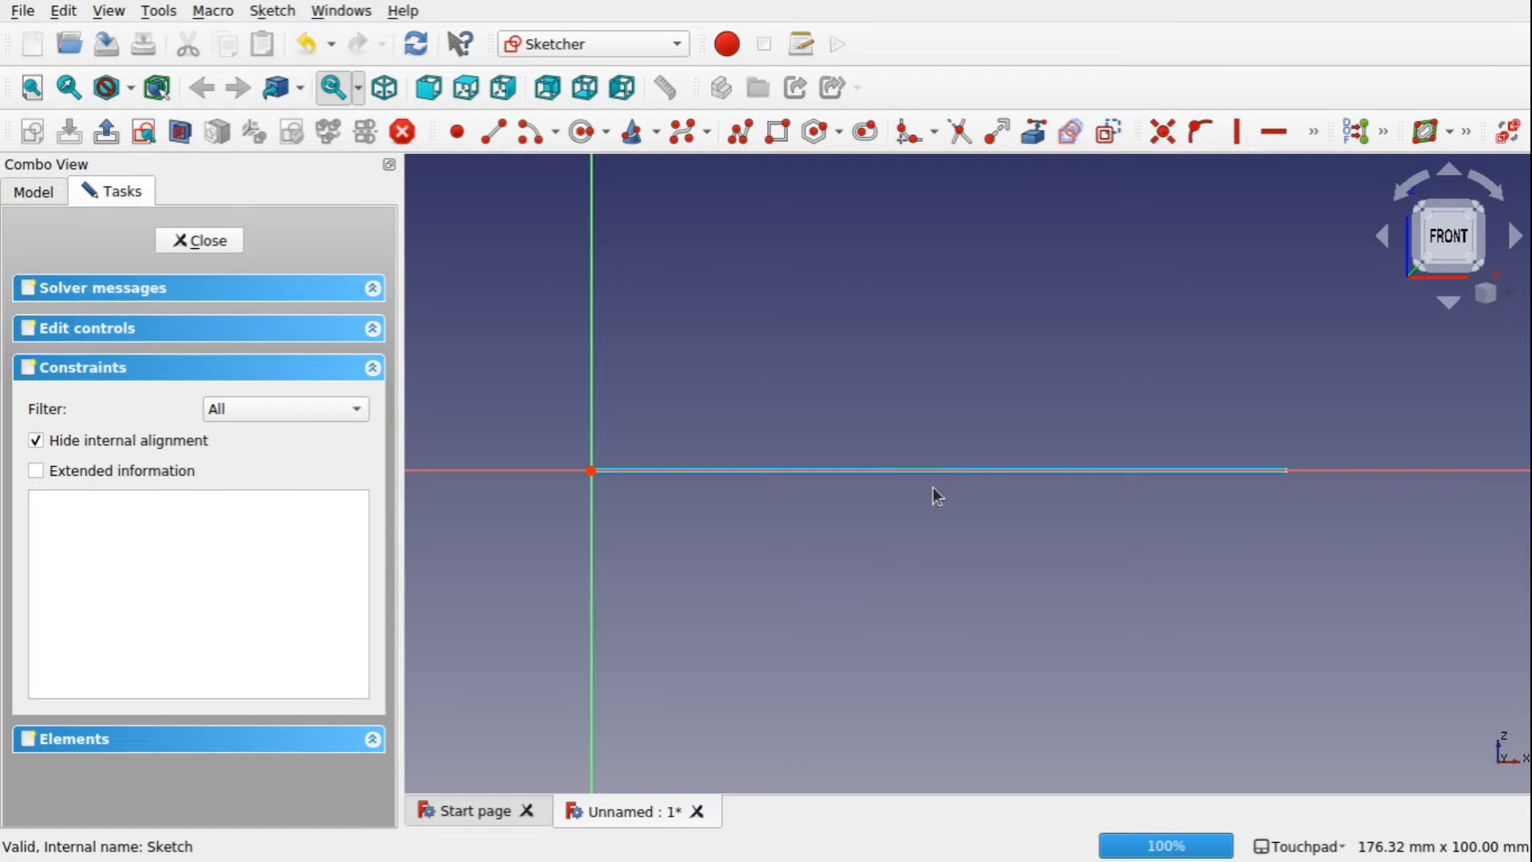
- Link the Top sketch's curve into the XZ-Plane sketch as external geometry
mouse_move(932, 488)
shift+mouse_down()
mouse_move(940, 539)
mouse_move(937, 445)
mouse_move(960, 506)
mouse_move(943, 518)
shift+mouse_up()
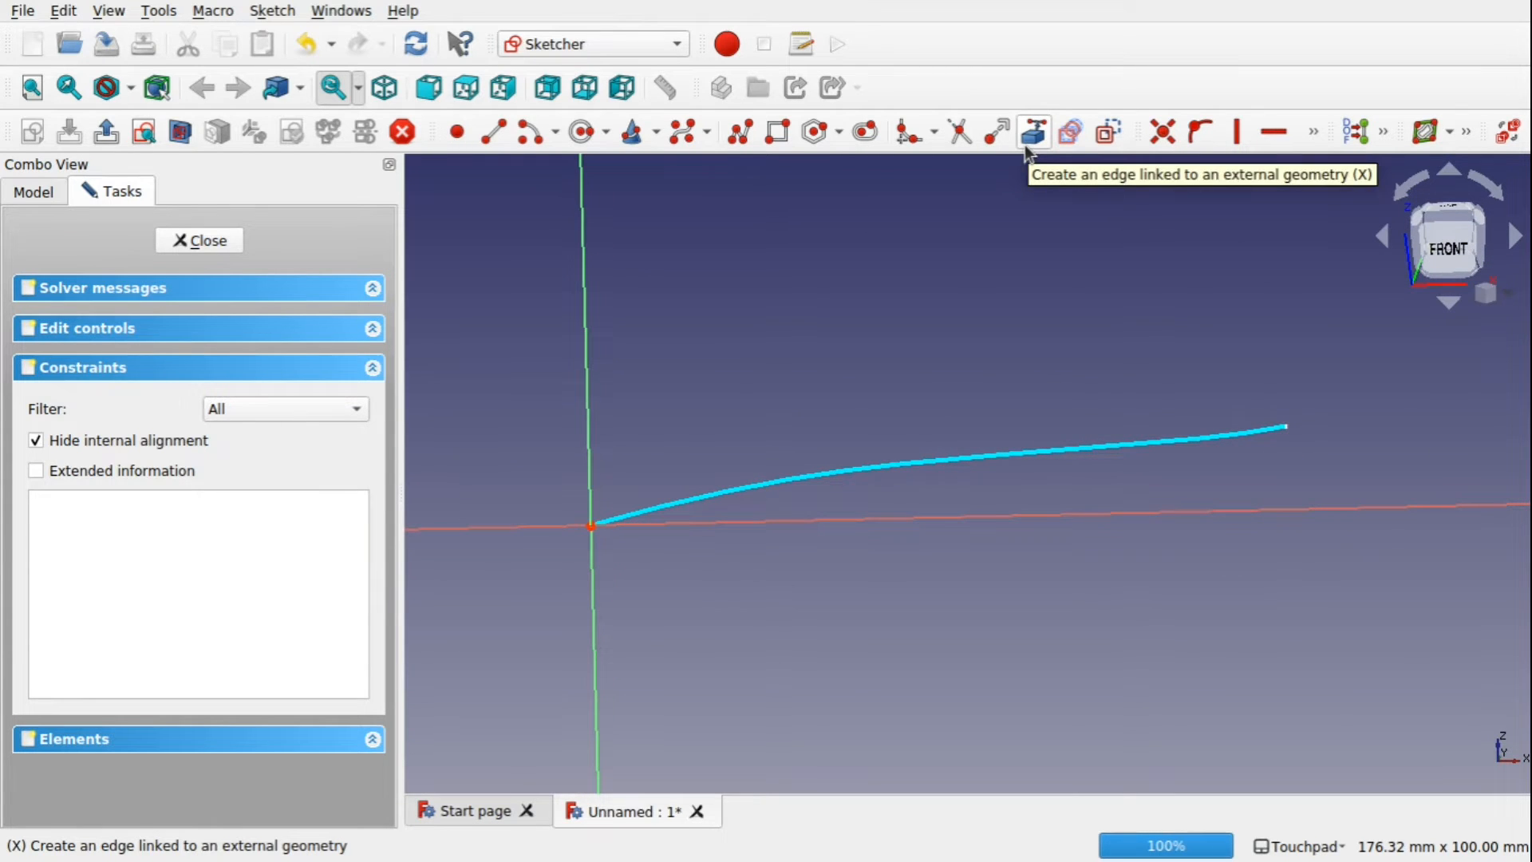
click(1029, 135)
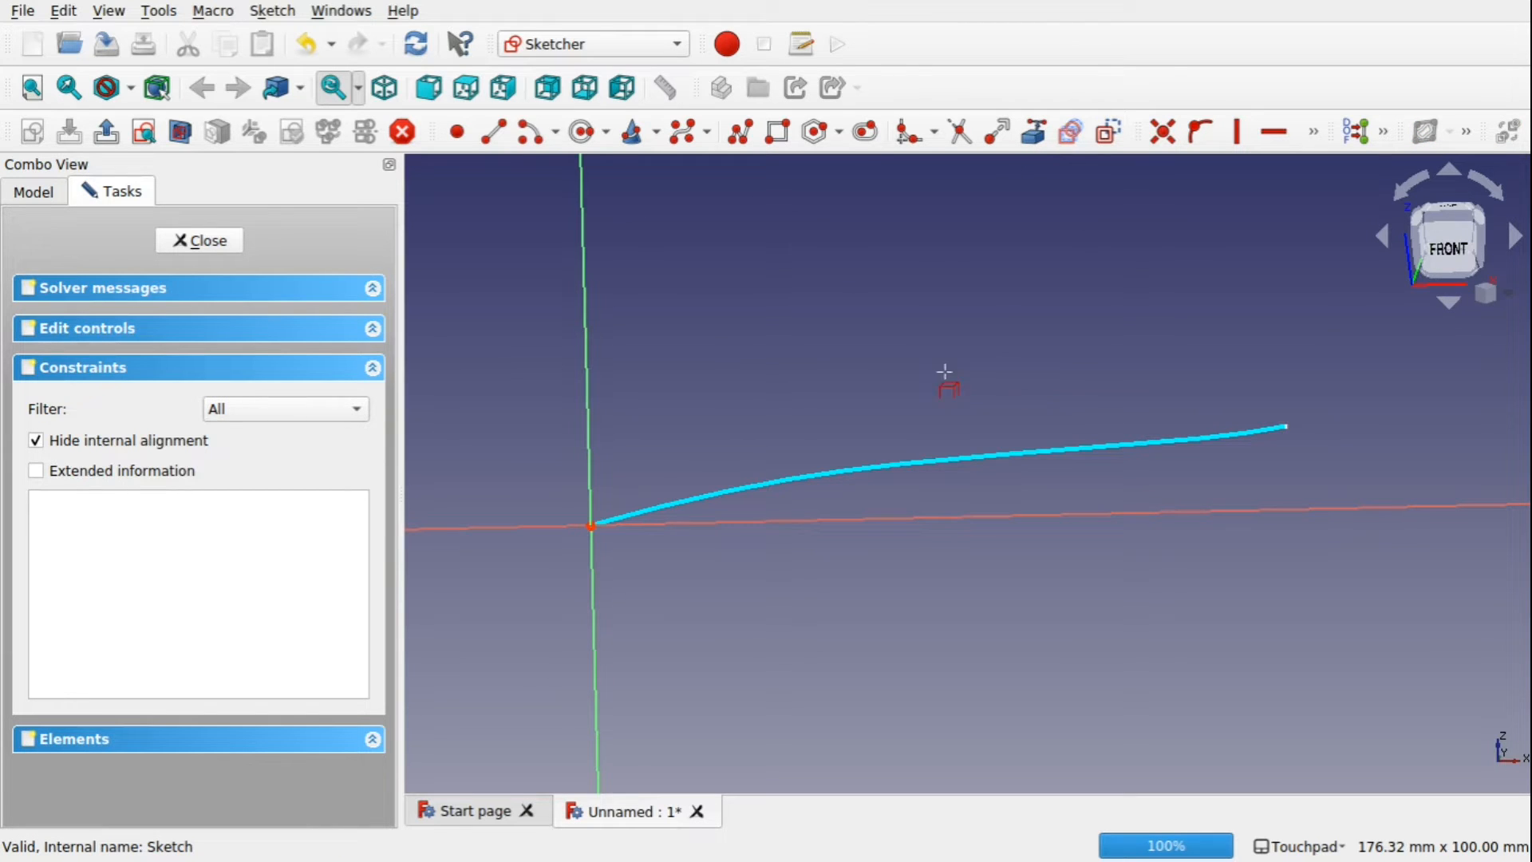
click(994, 449)
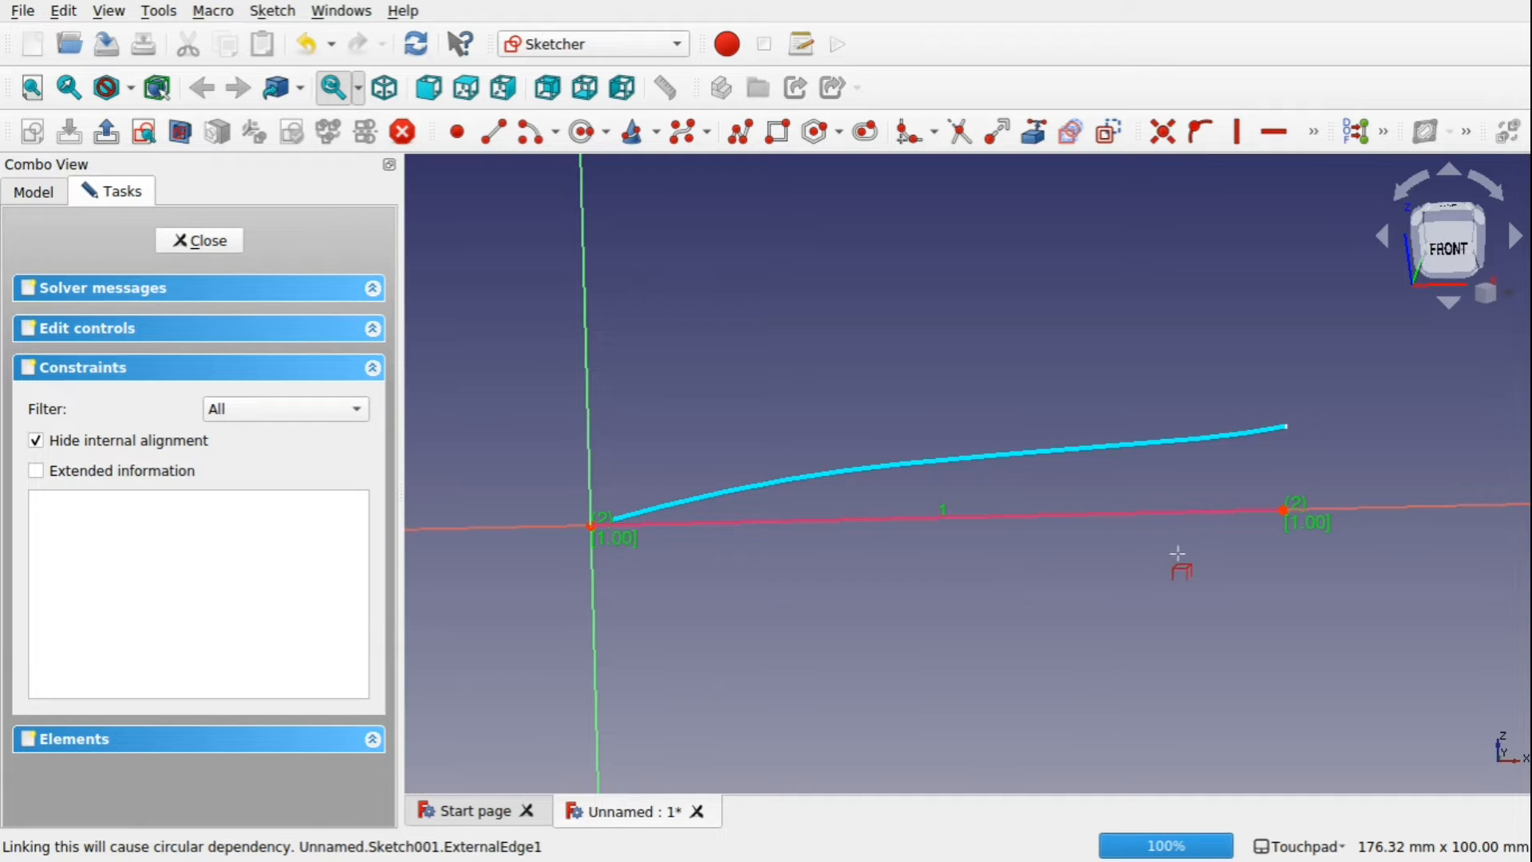
middle_drag(1030, 530, 1063, 504)
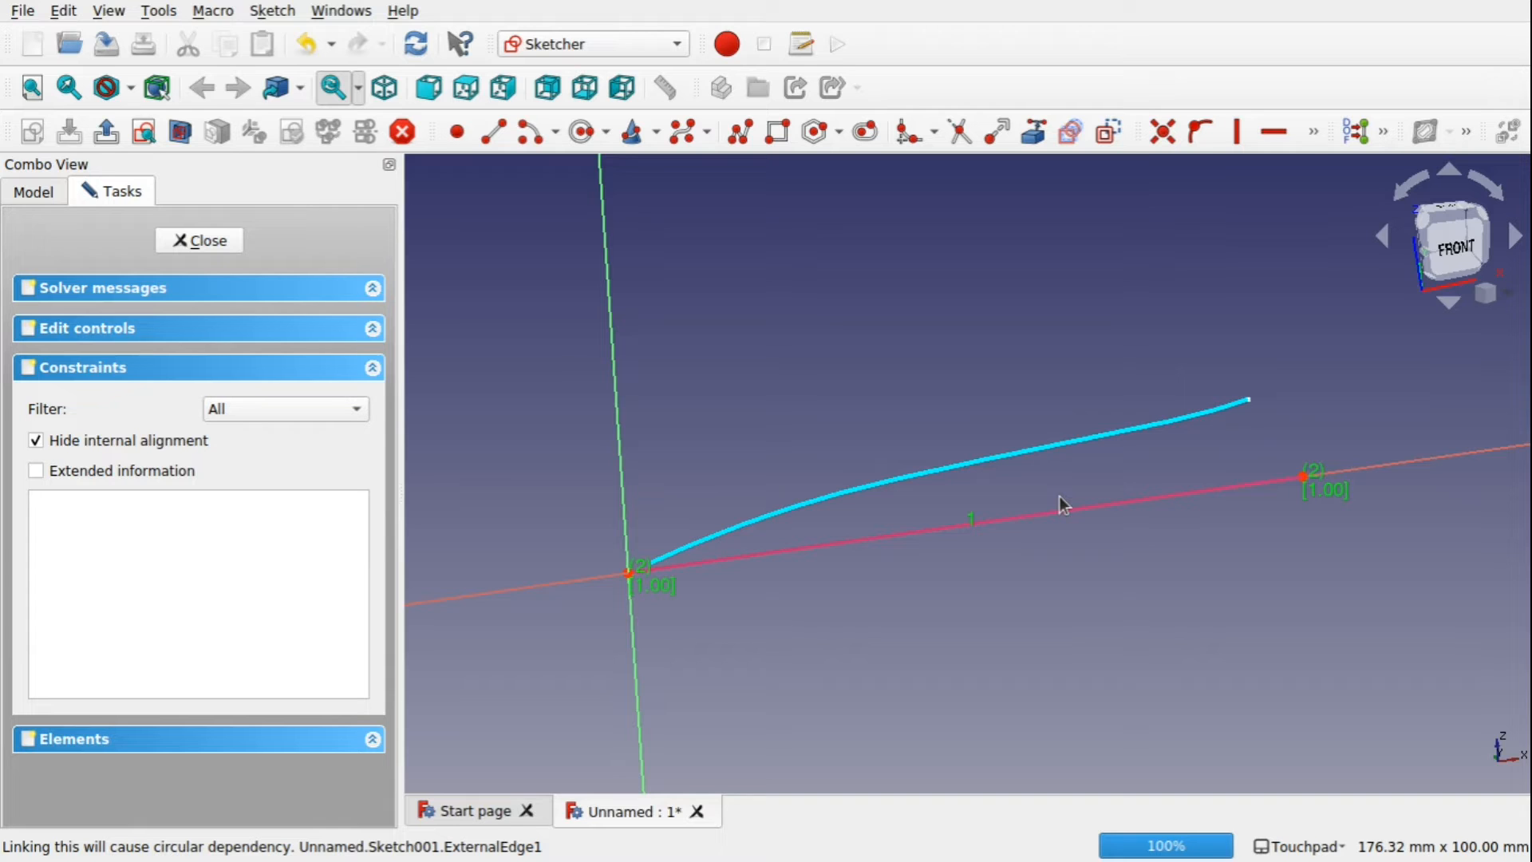
- Draw a vertical line about 31 mm long, starting upward from the far endpoint of the linked external edge
click(1442, 263)
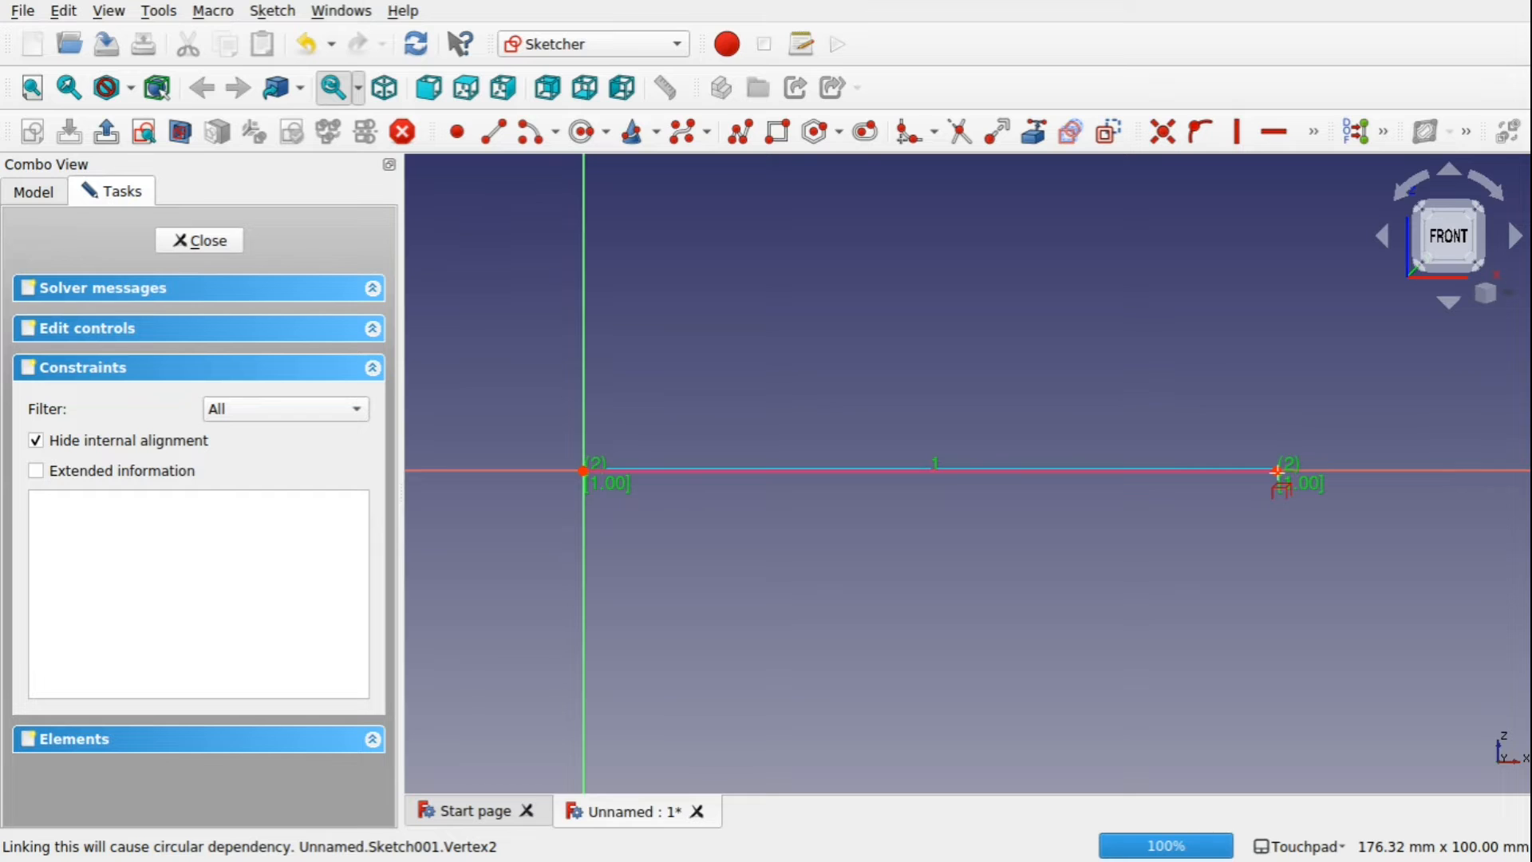
click(501, 142)
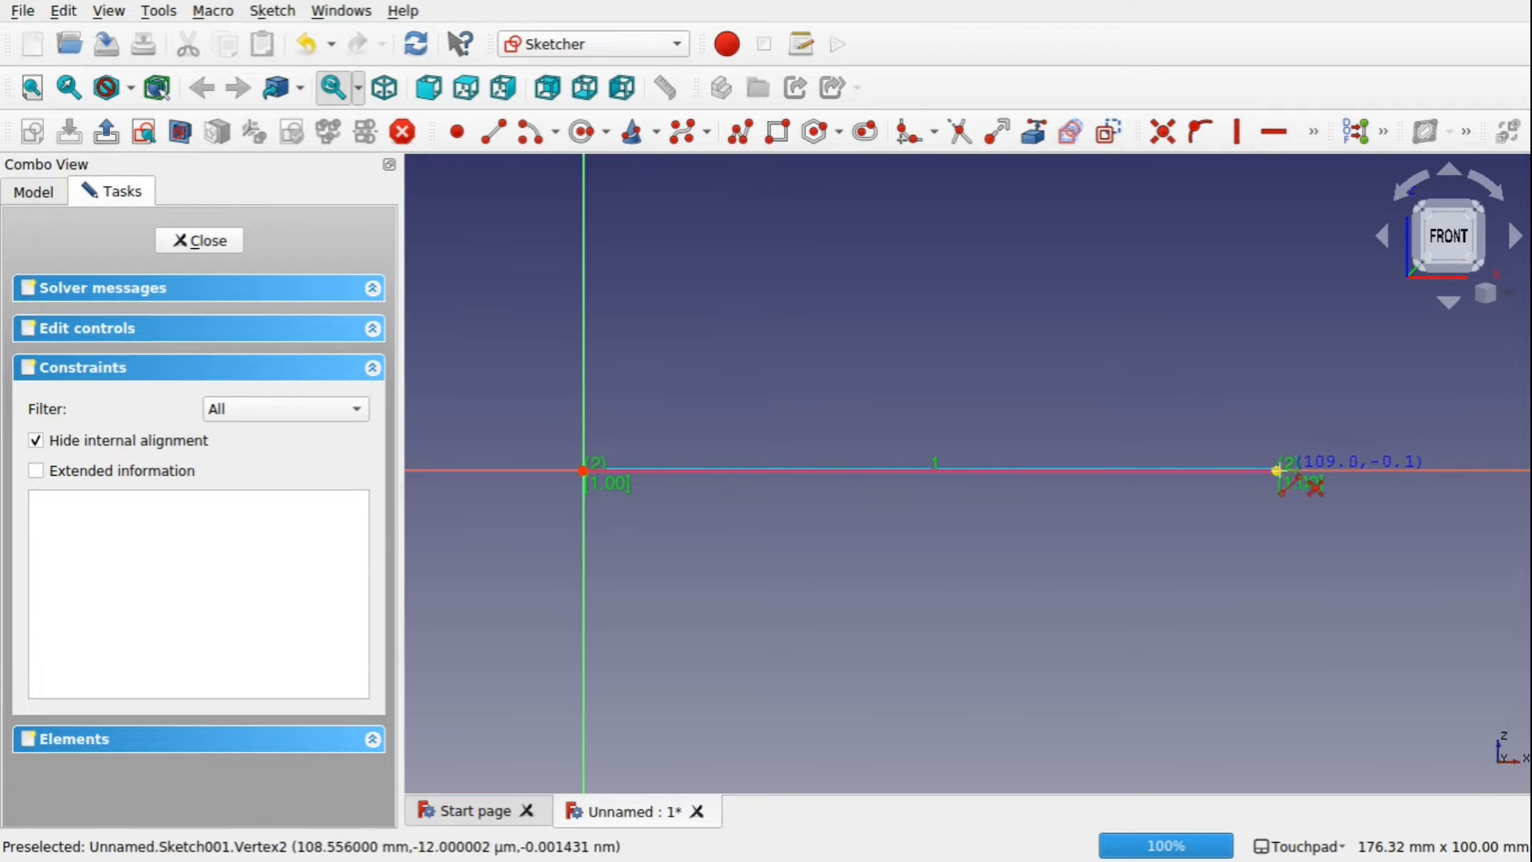
click(1277, 471)
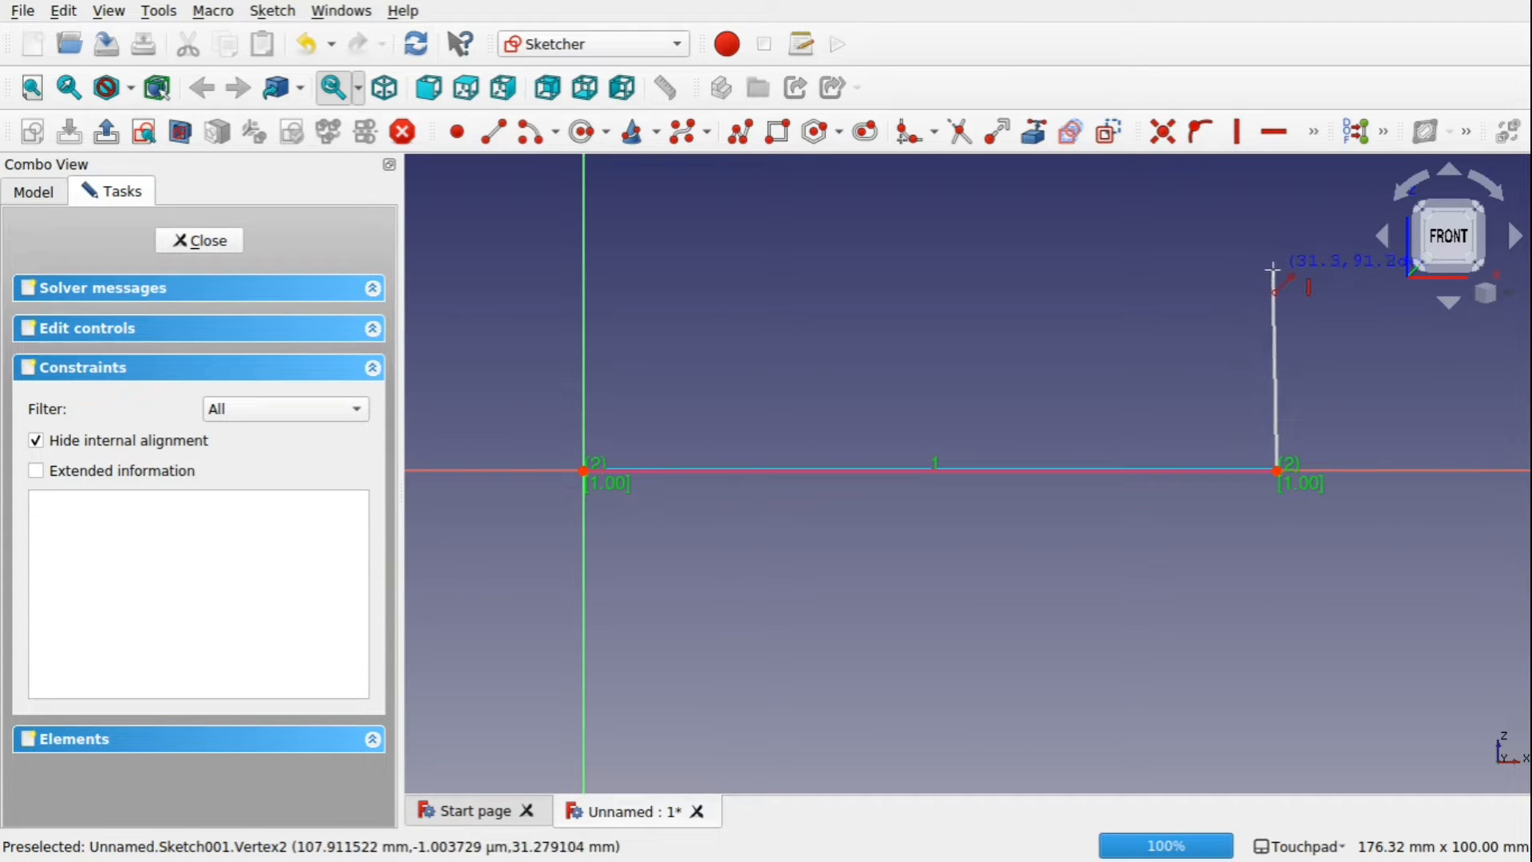
click(1274, 270)
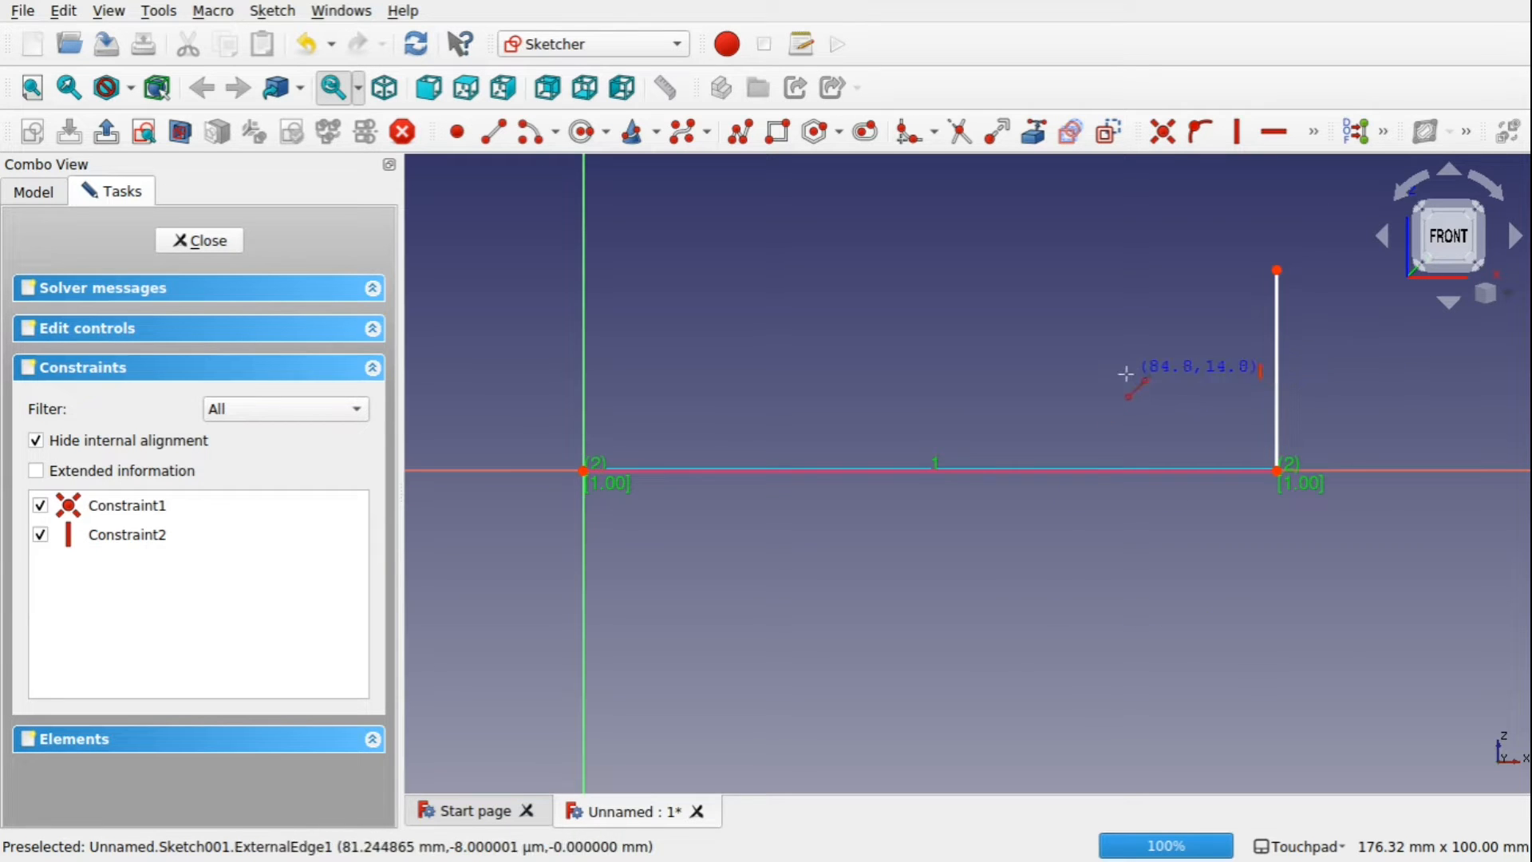
- Convert the vertical line into construction geometry
shift+drag(1125, 379, 1053, 393)
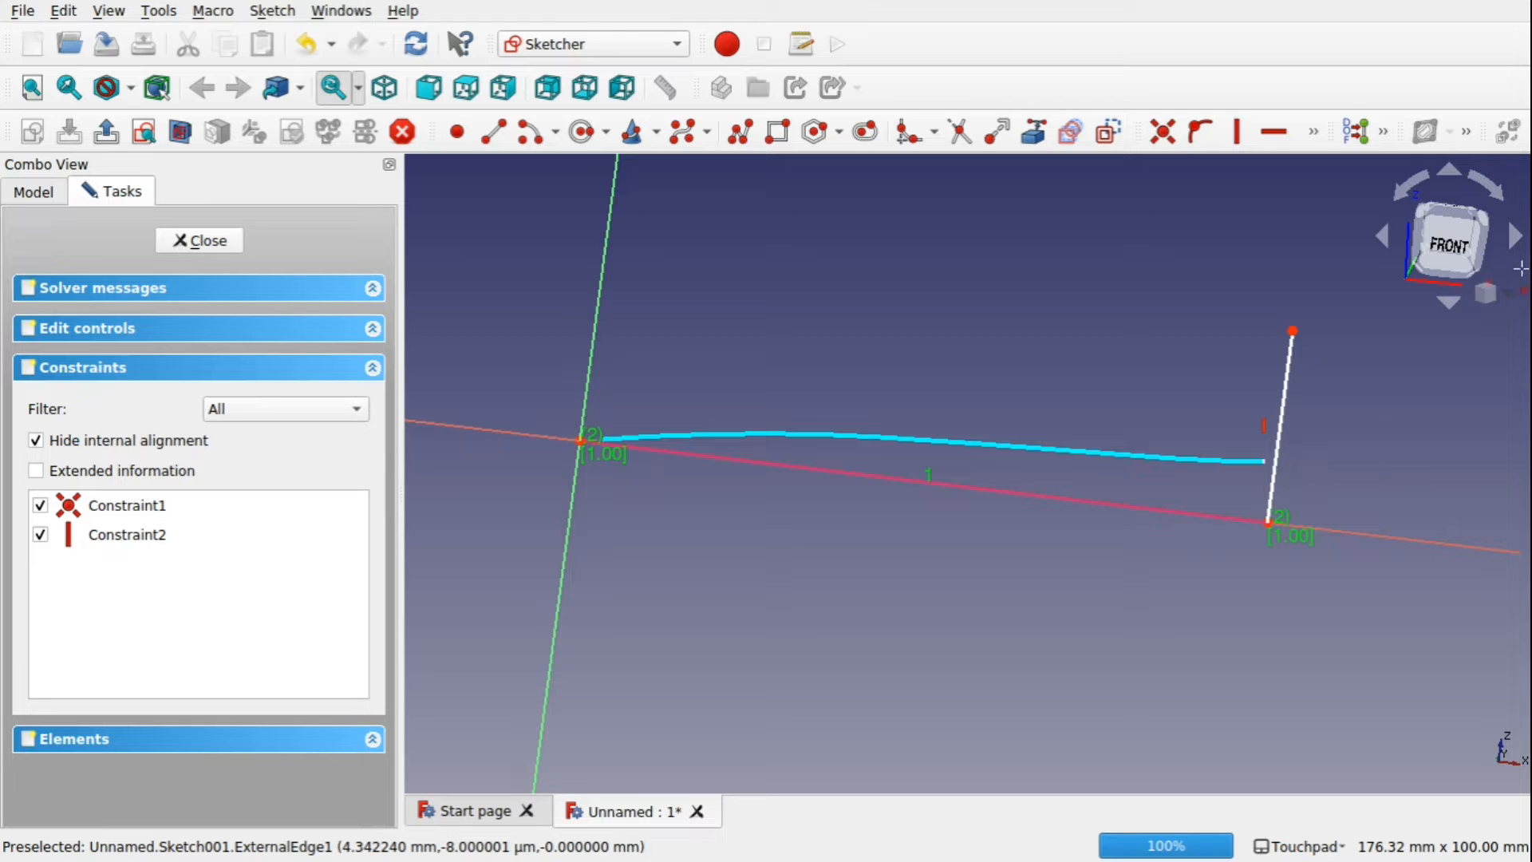
click(1450, 245)
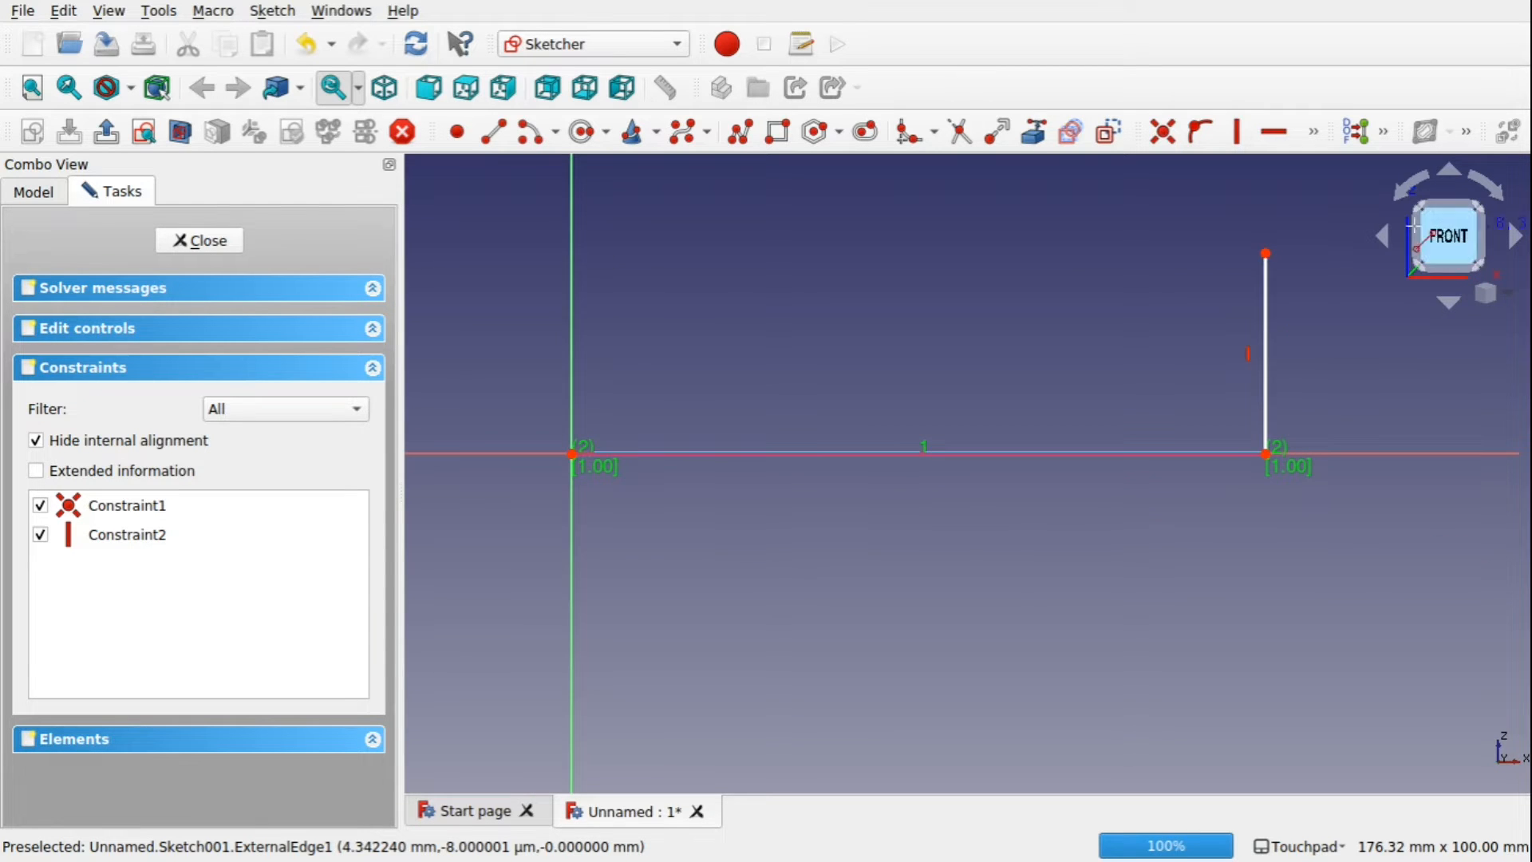
alt+drag(1318, 289, 1238, 399)
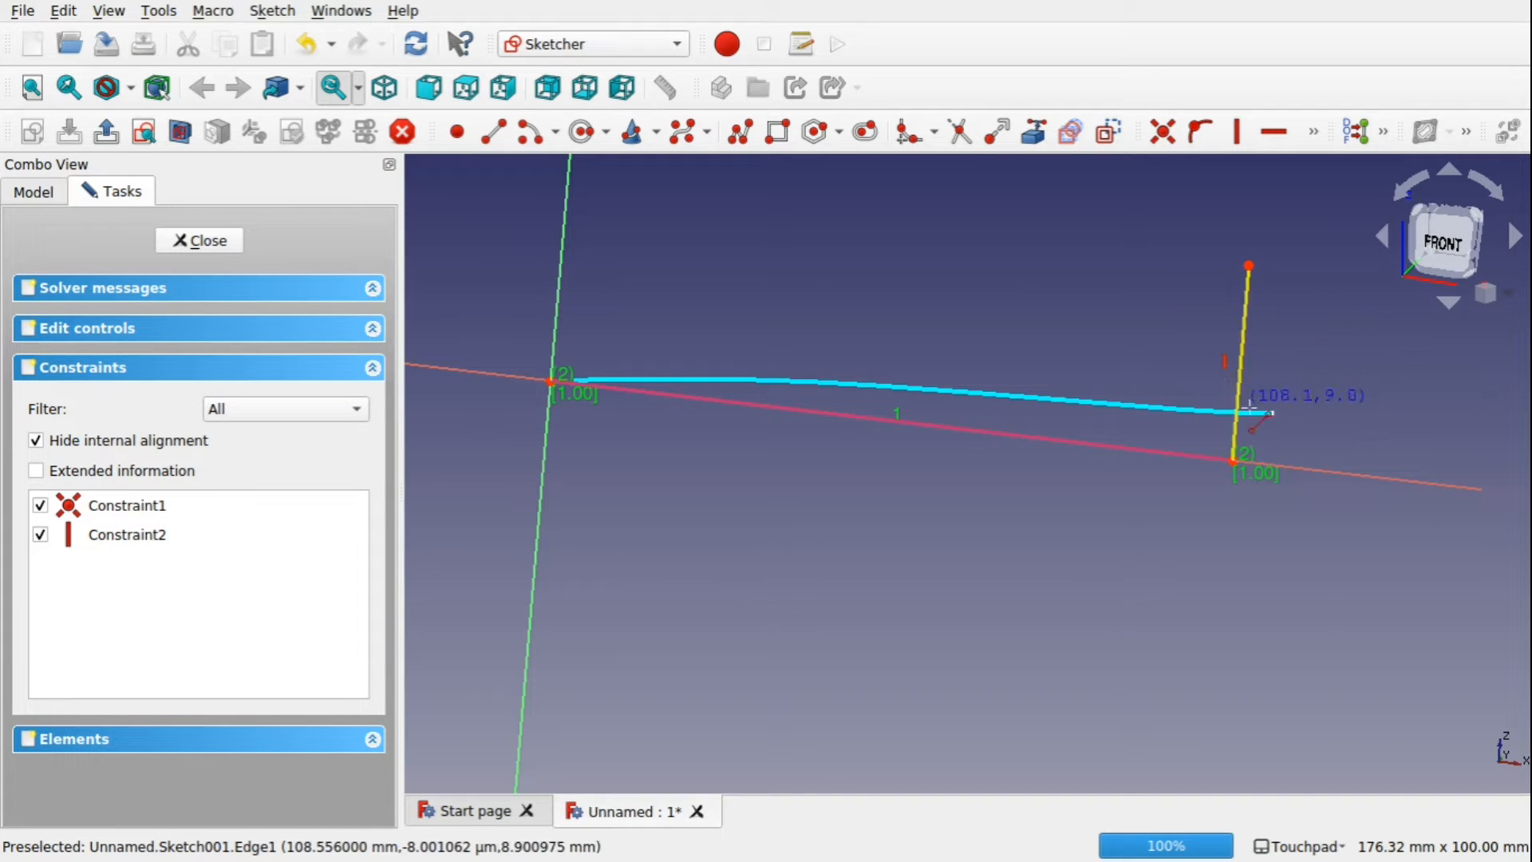
mouse_move(1058, 335)
alt+mouse_down()
mouse_move(1128, 373)
mouse_move(1054, 337)
mouse_move(1061, 297)
mouse_move(1083, 331)
alt+mouse_up()
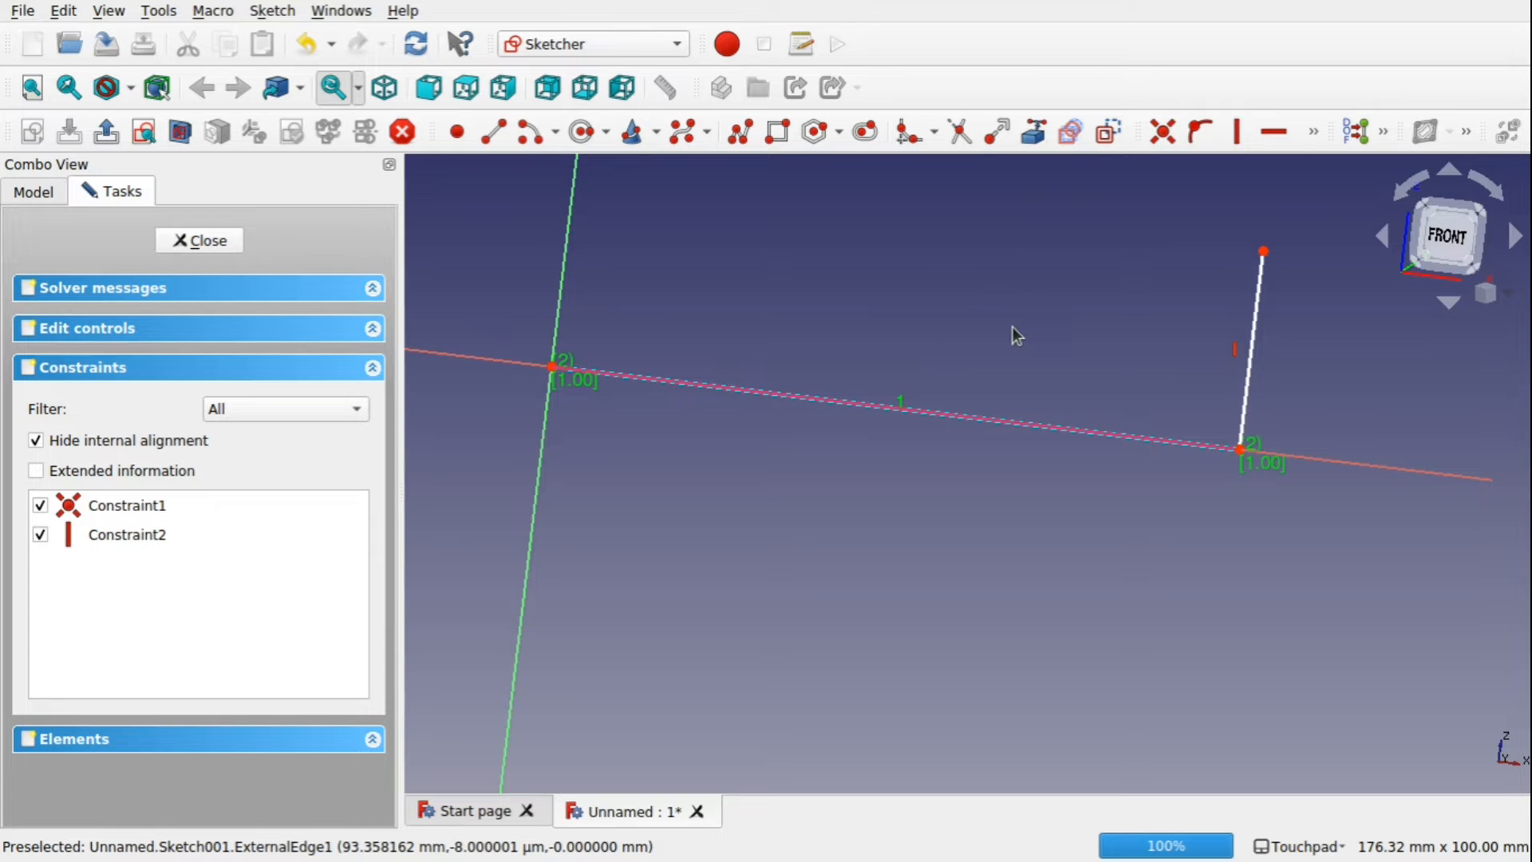
scroll(1290, 386, up, 2)
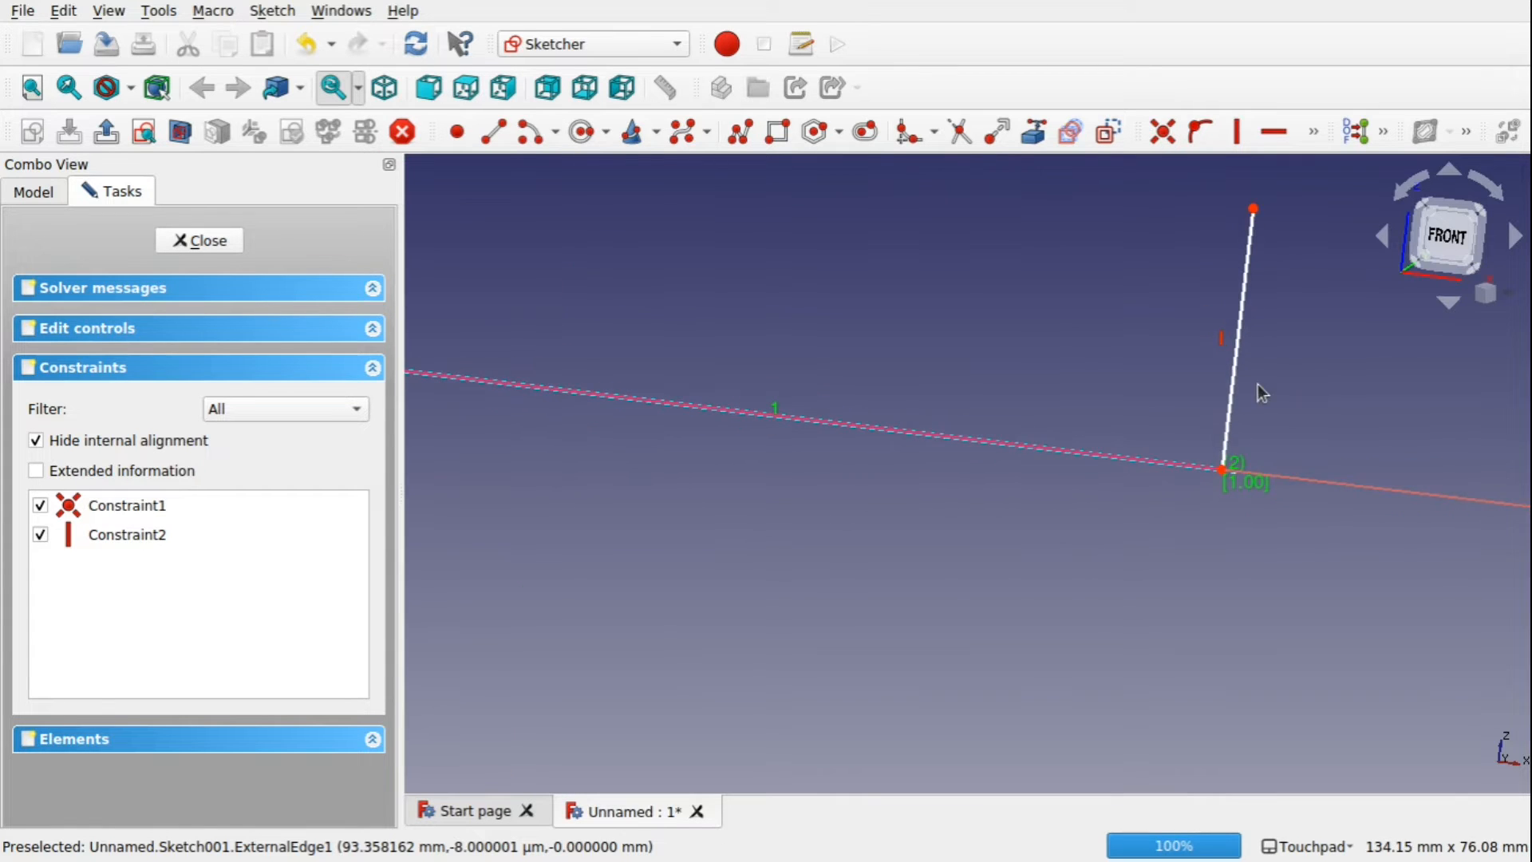
click(1231, 384)
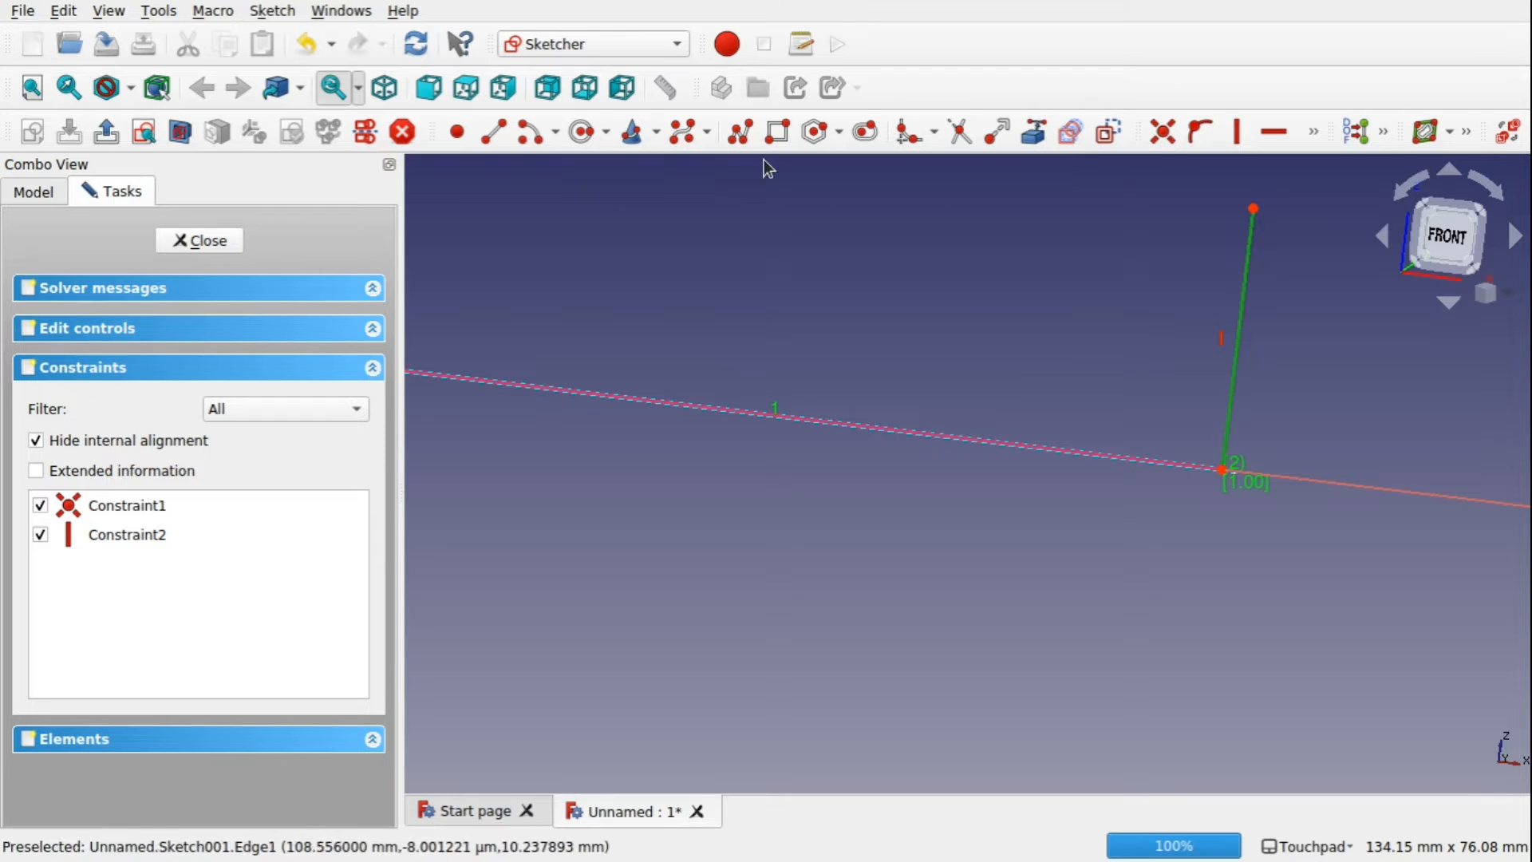
click(271, 11)
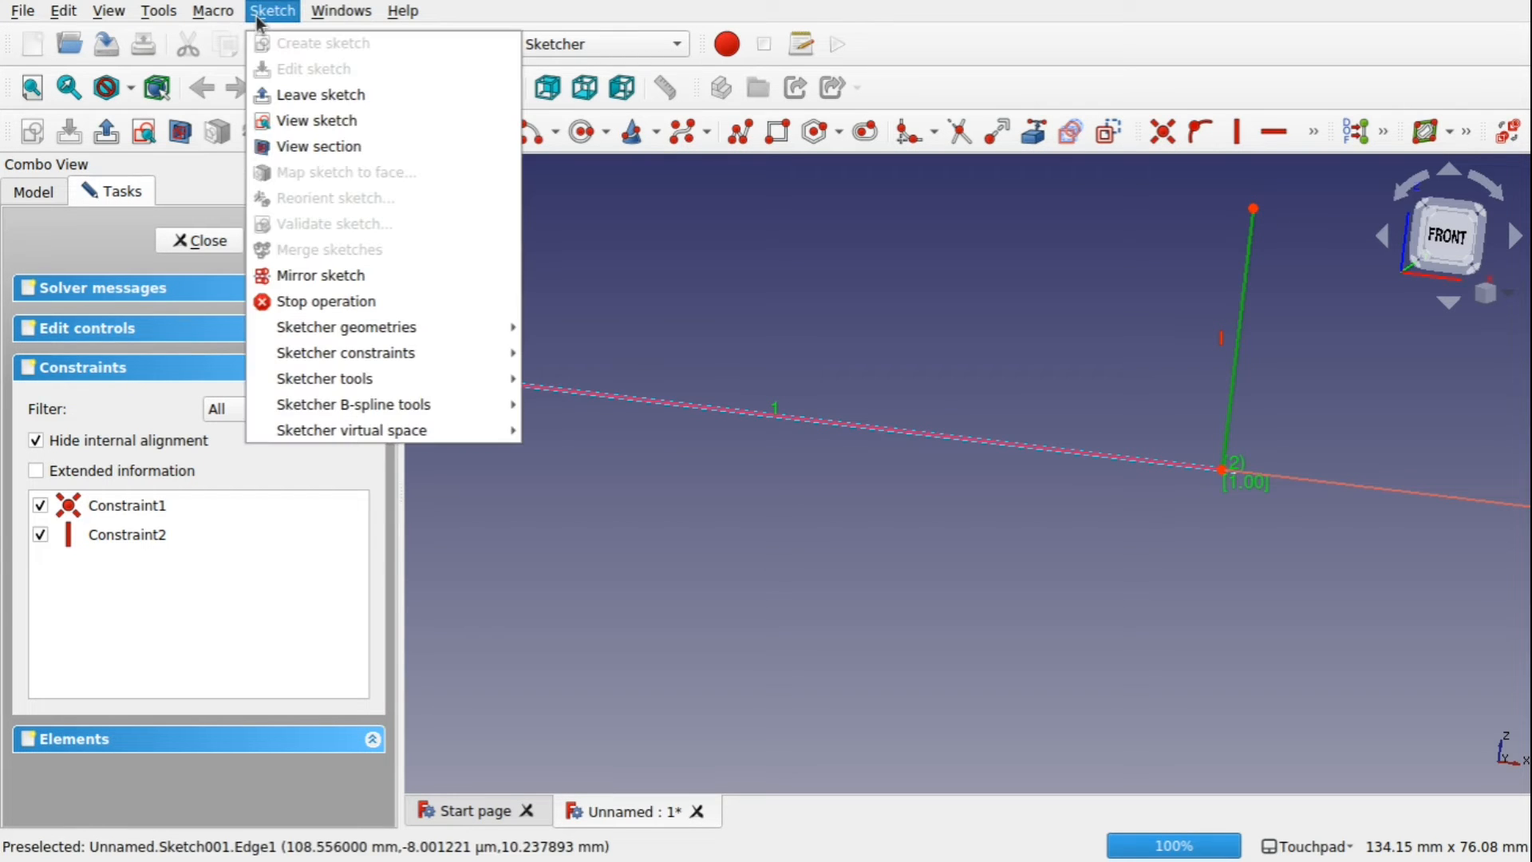
mouse_move(471, 329)
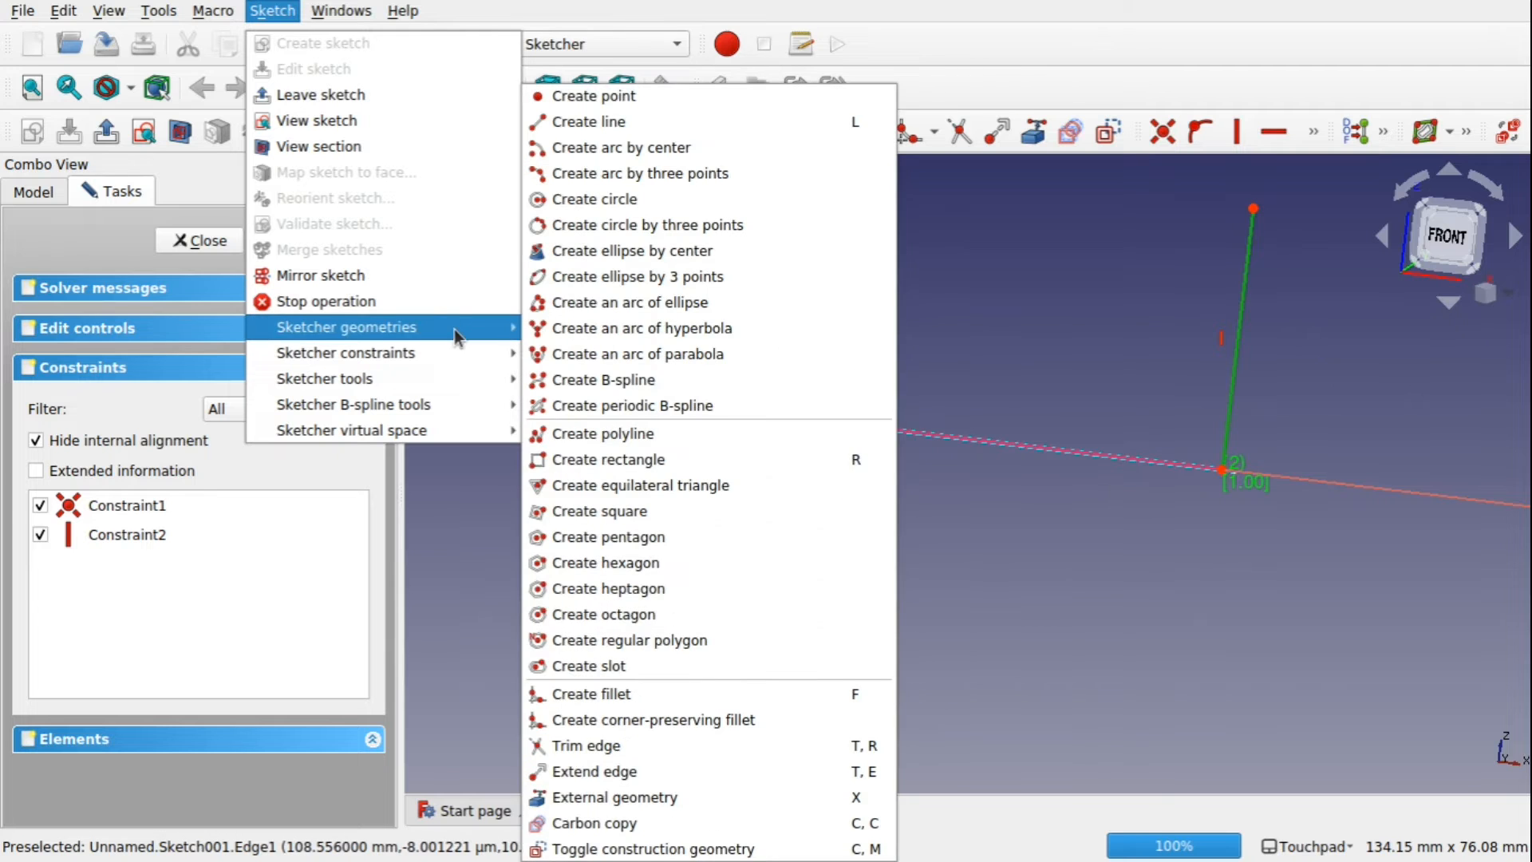
click(696, 850)
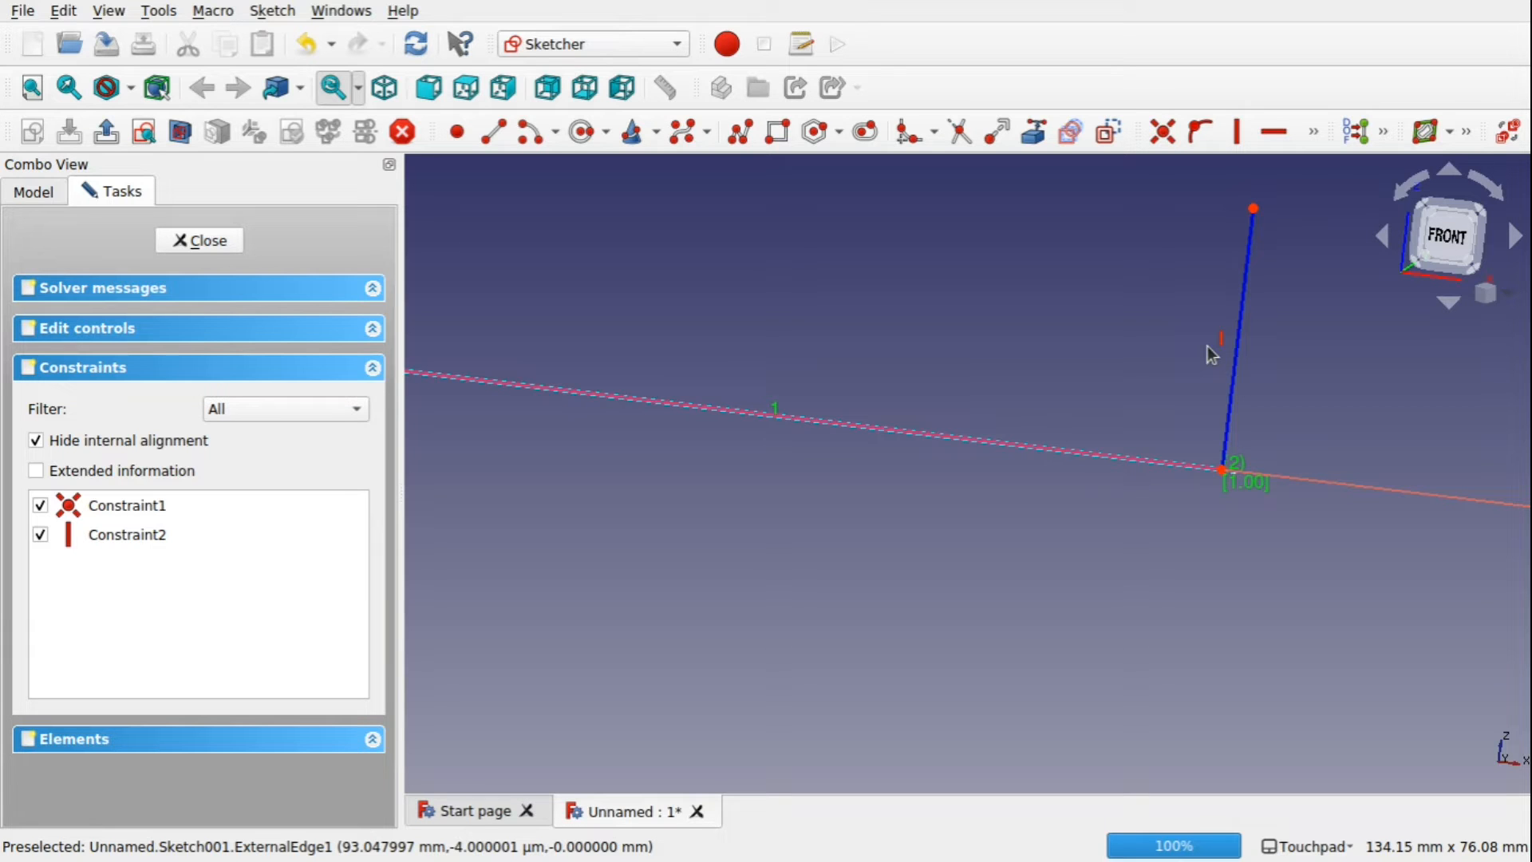
- Draw a wavy B-spline with nine control points, starting at the sketch origin and ending near the top of the vertical construction line
scroll(1207, 346, down, 3)
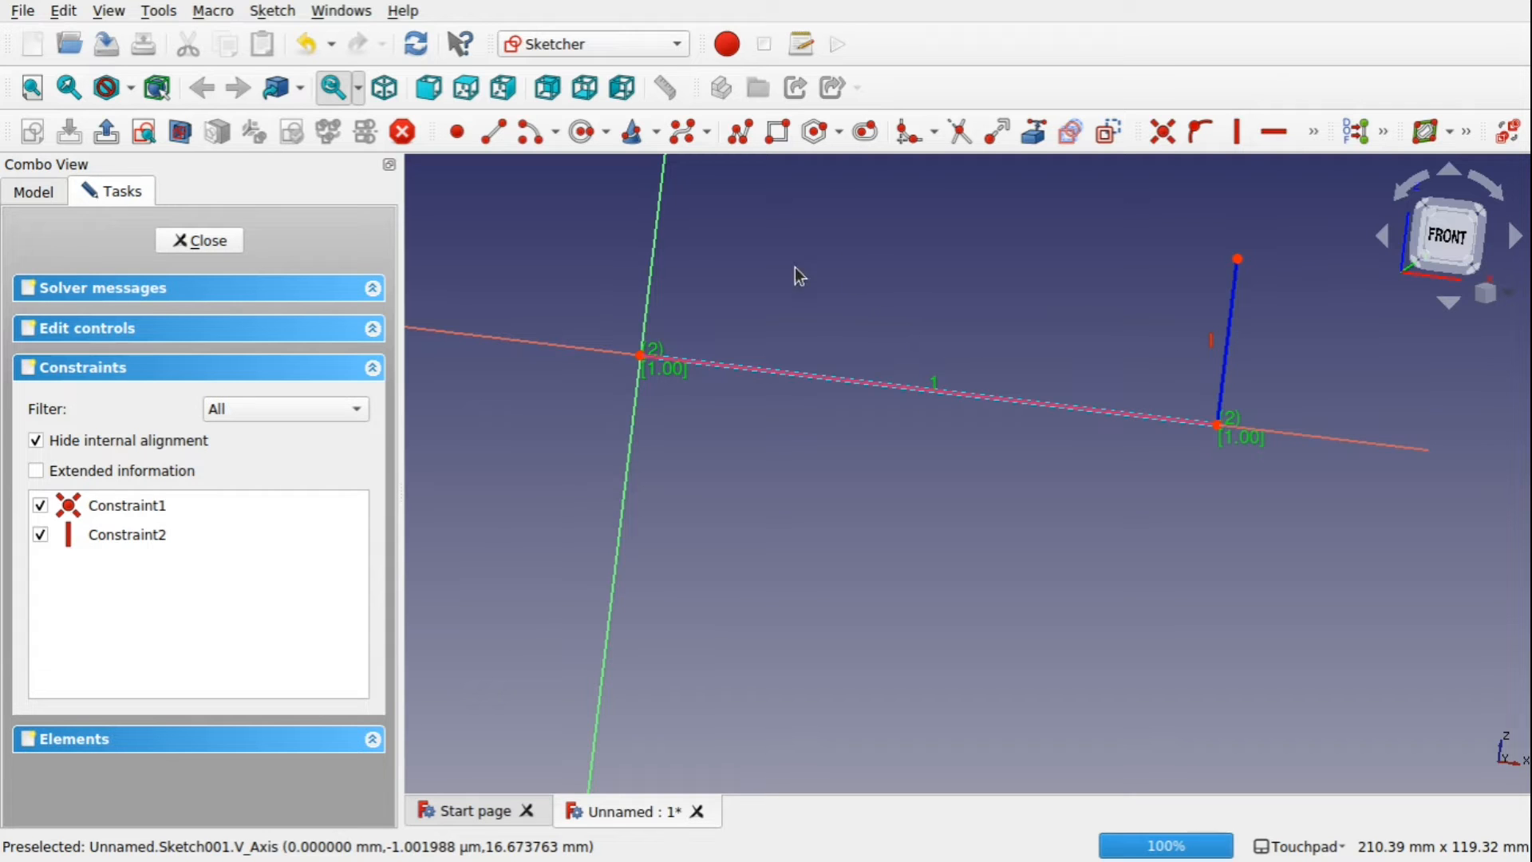
alt+drag(887, 226, 770, 343)
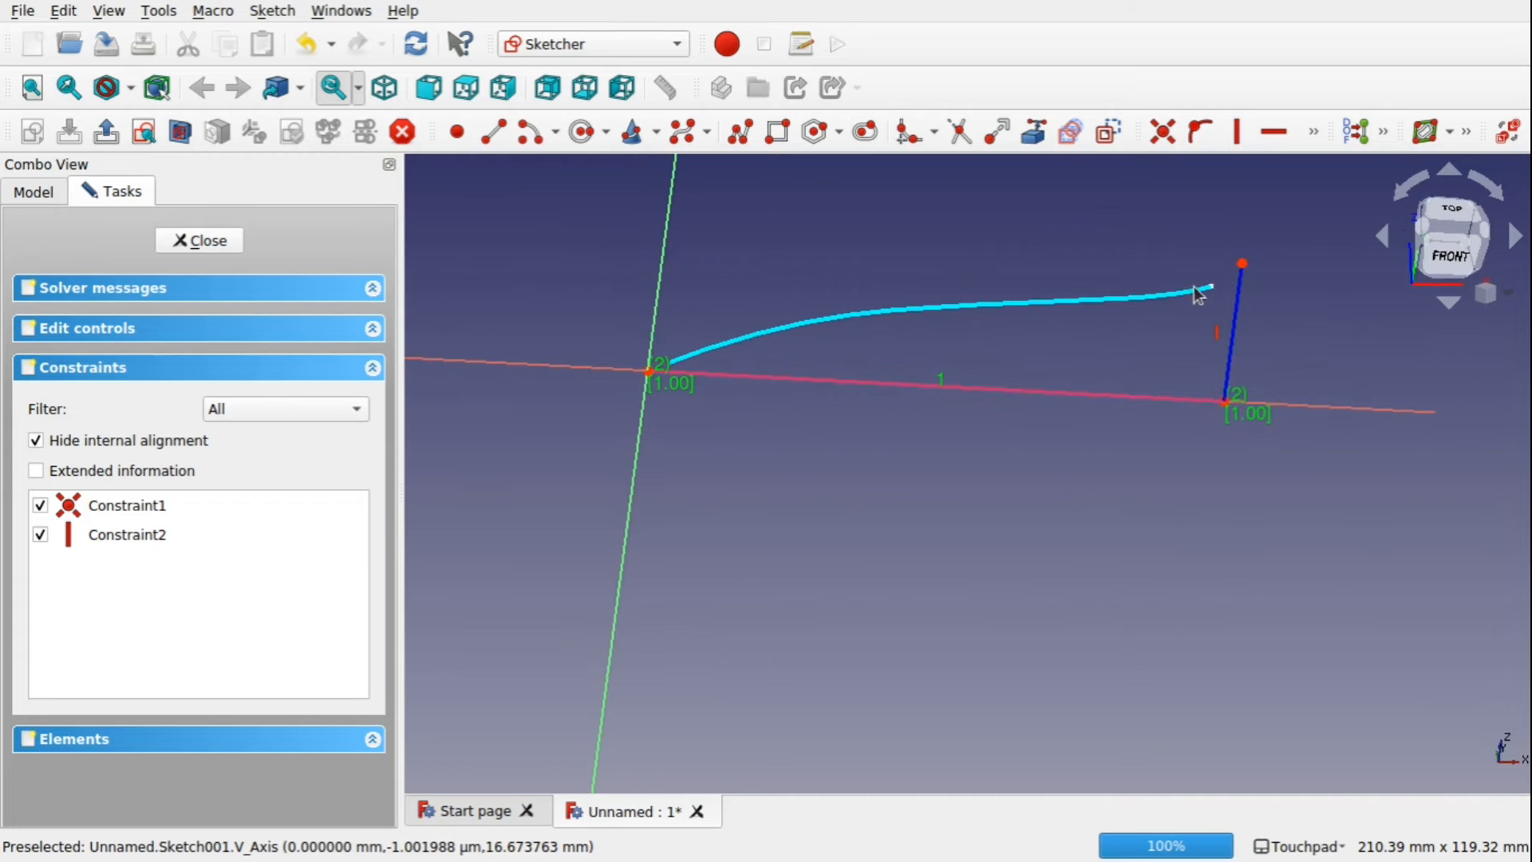
alt+drag(985, 336, 884, 234)
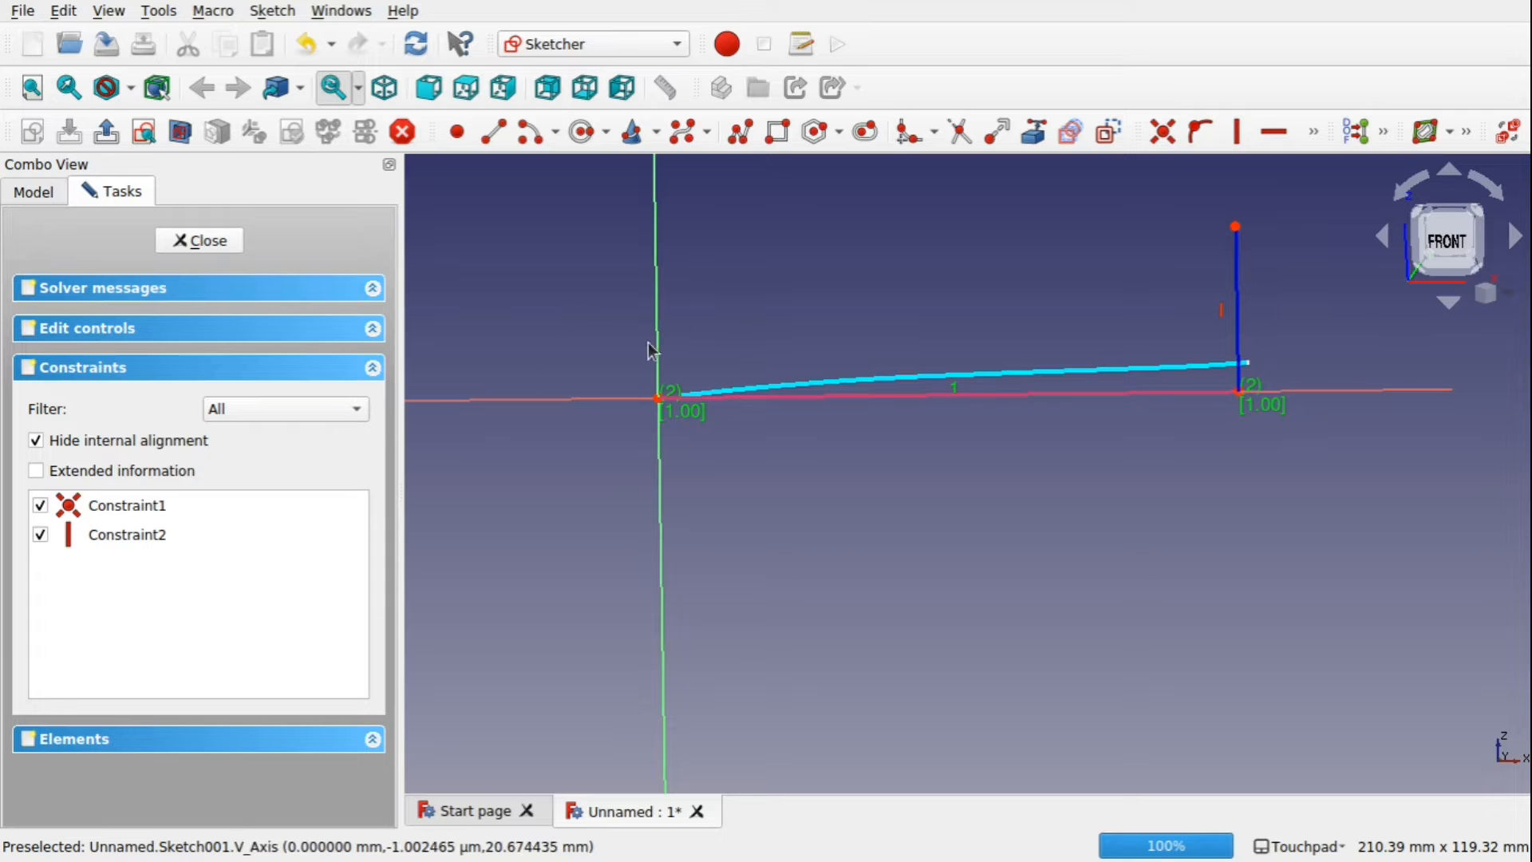
middle_drag(745, 398, 737, 421)
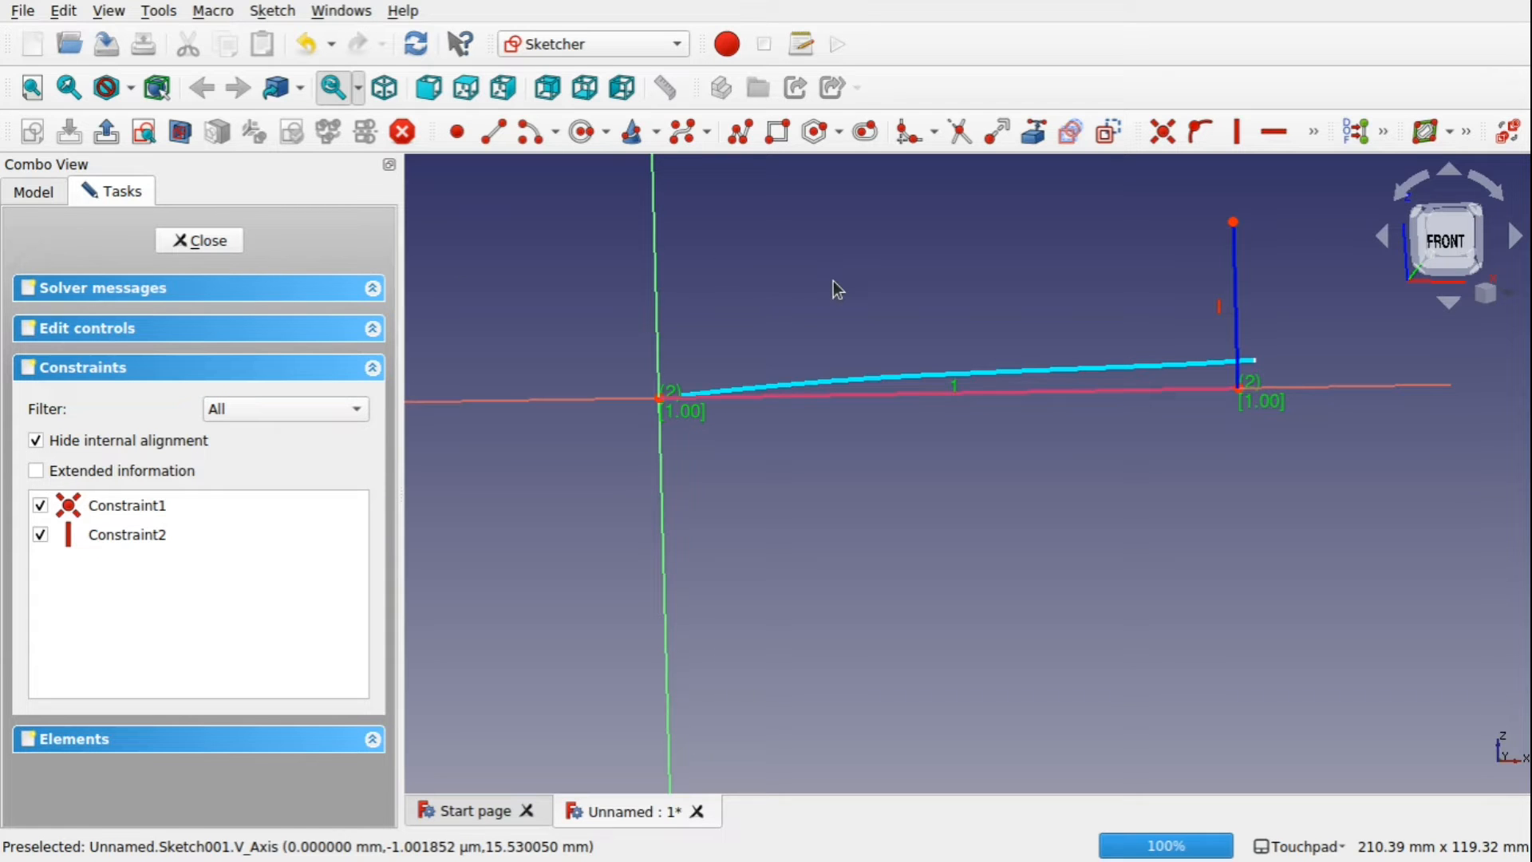
click(684, 132)
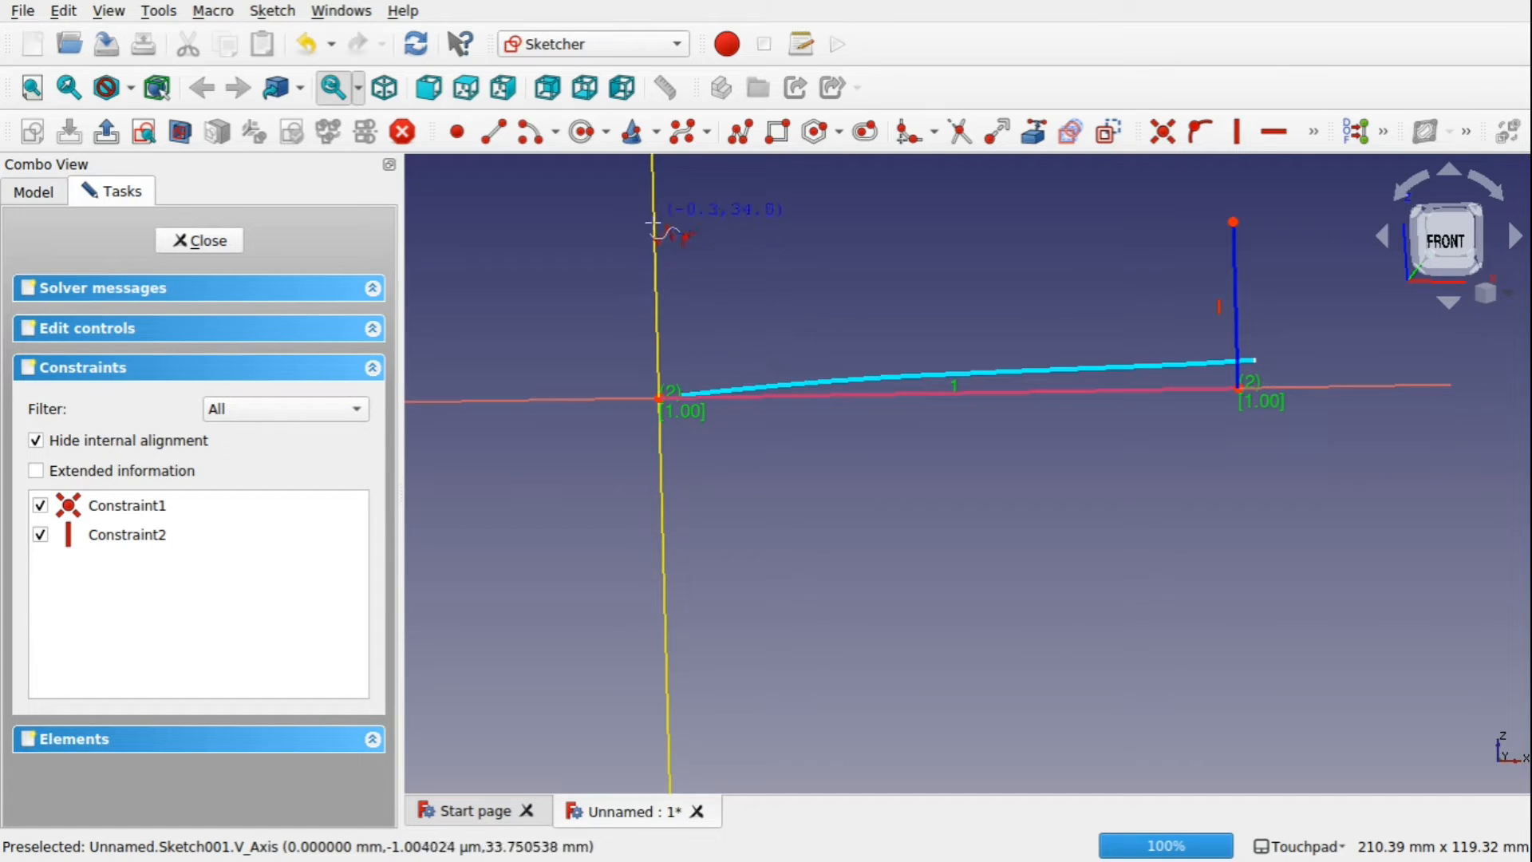
click(659, 398)
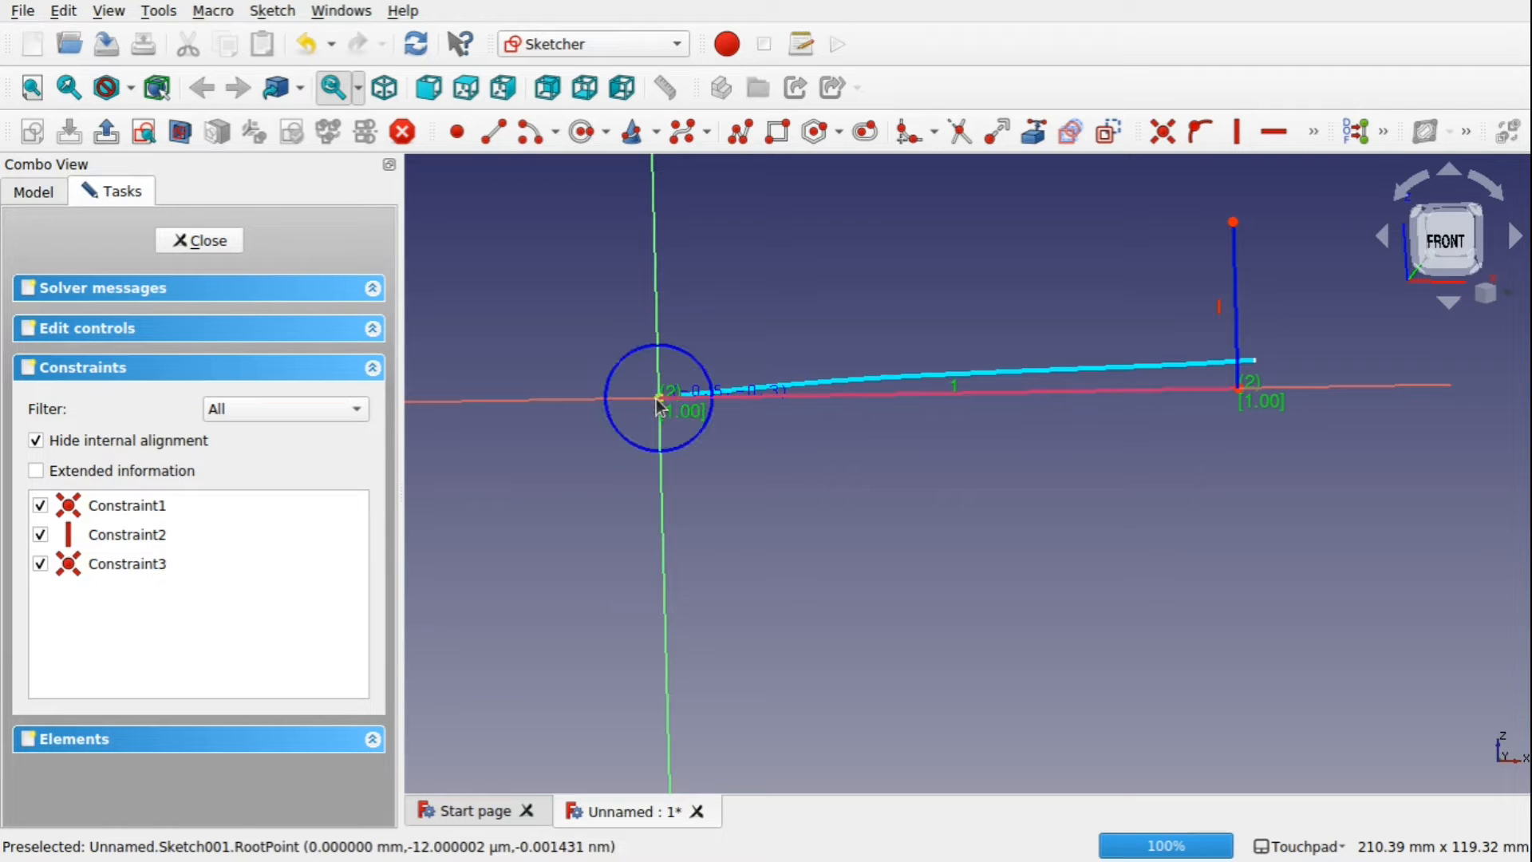
click(687, 263)
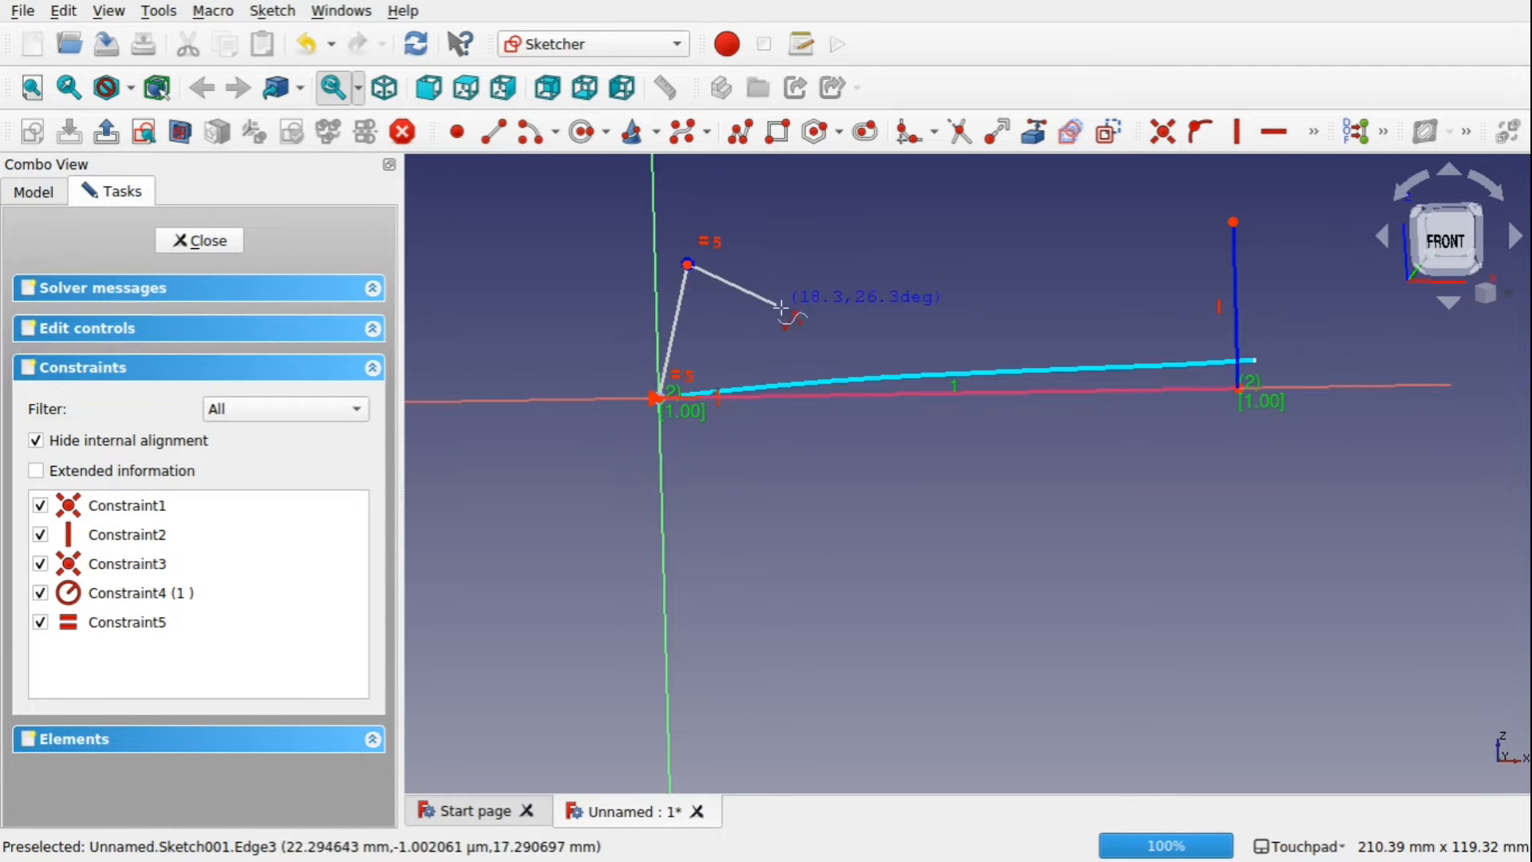
click(781, 308)
click(896, 232)
click(1042, 300)
click(1126, 336)
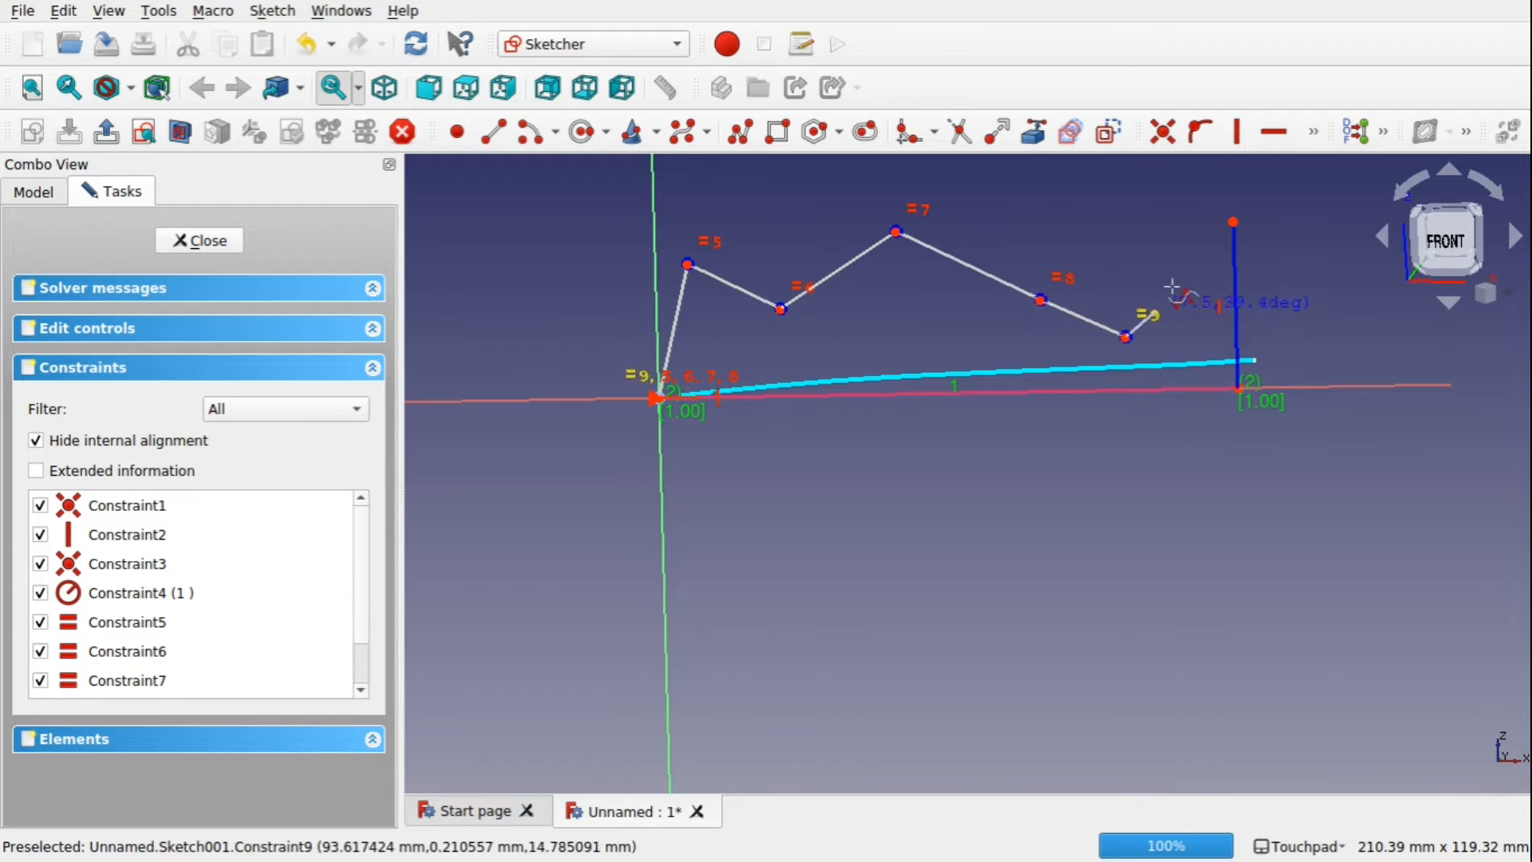
click(1177, 276)
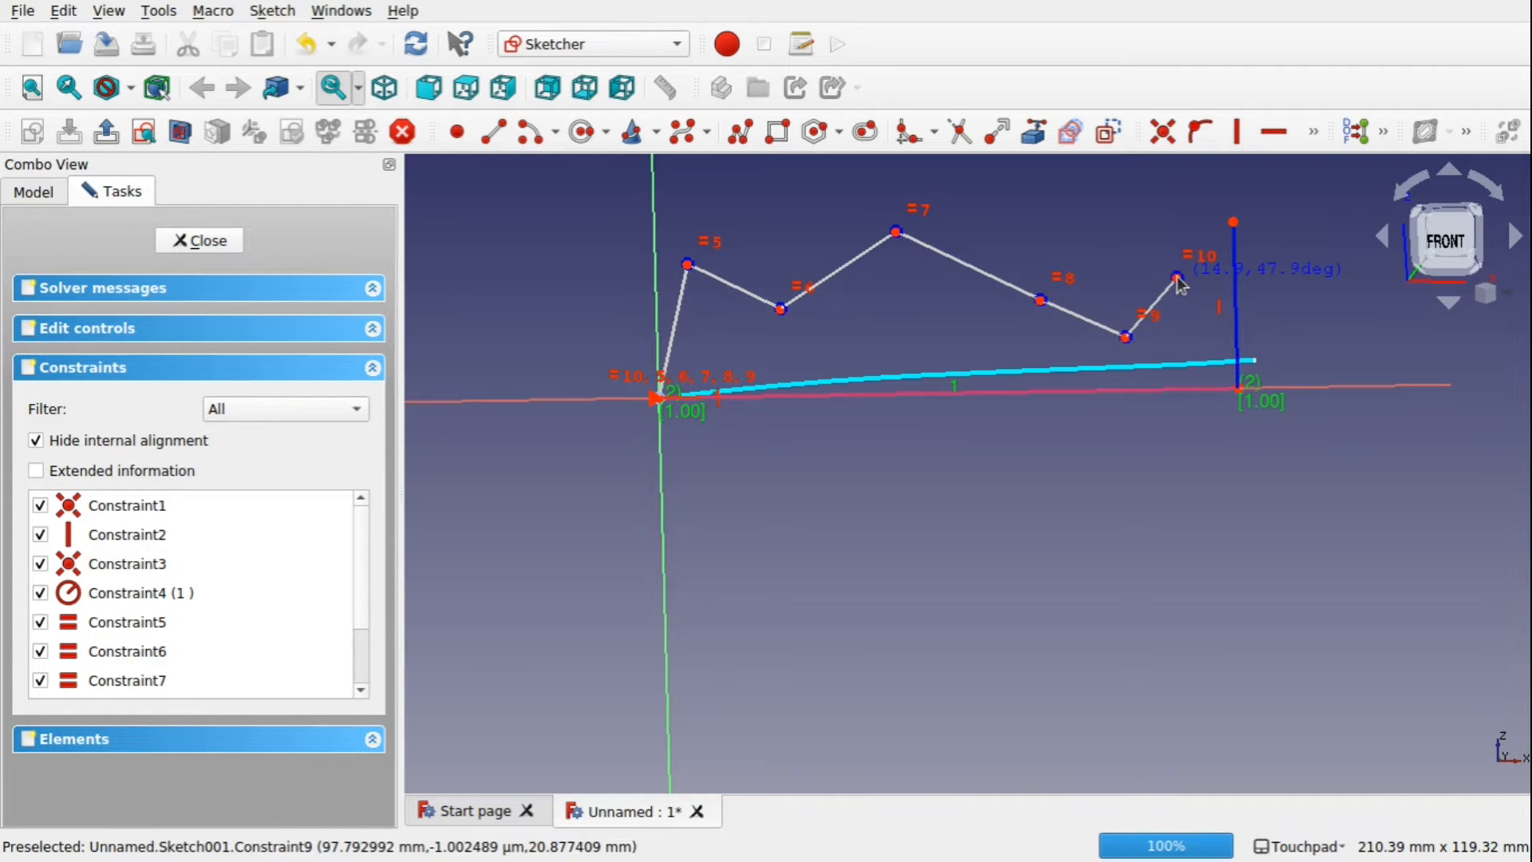
click(1181, 176)
click(1260, 181)
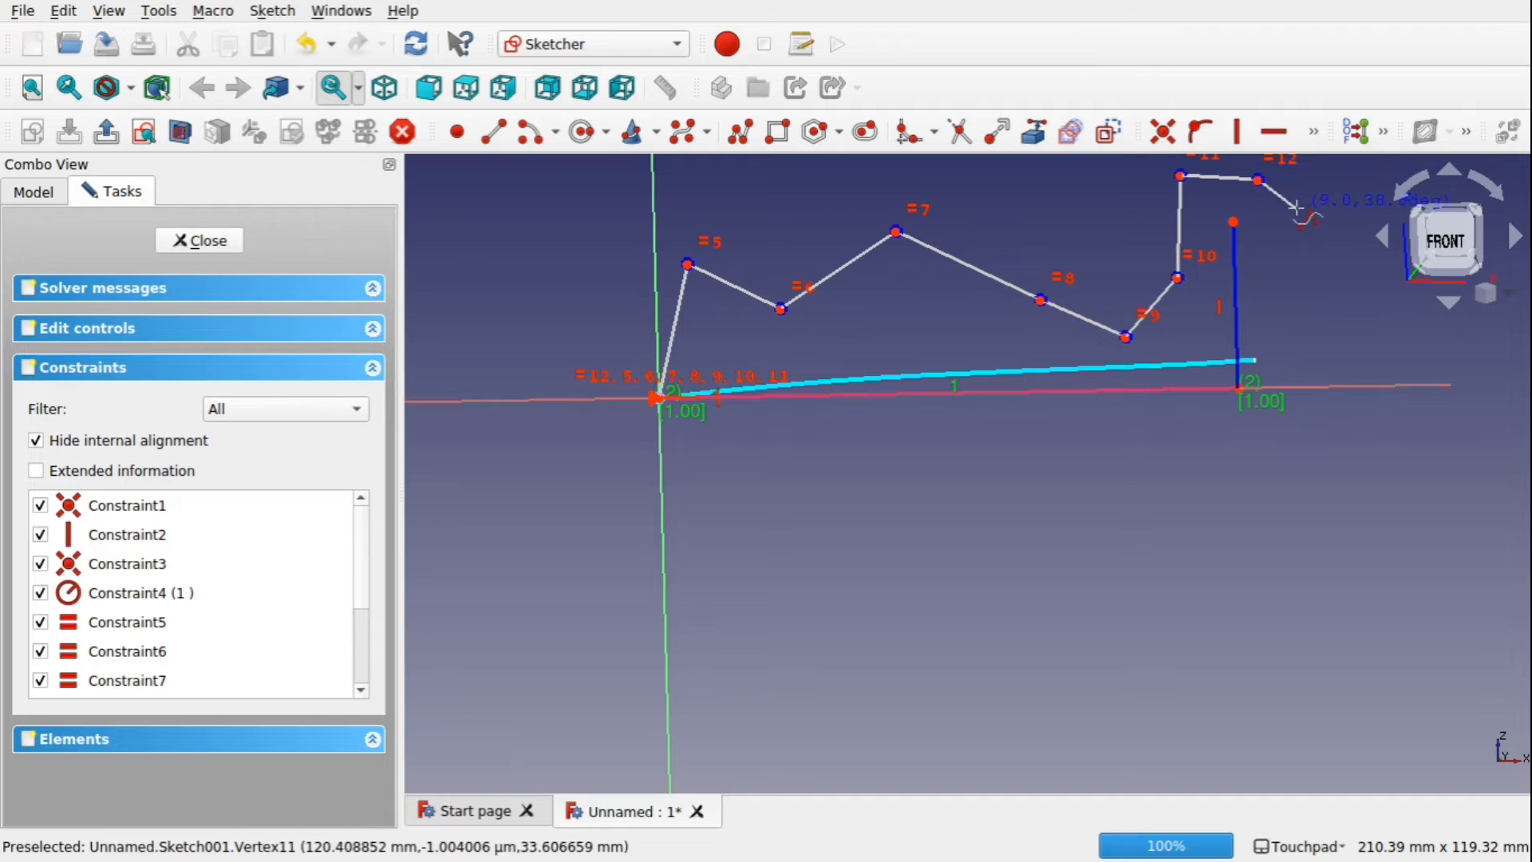
right_click(1300, 218)
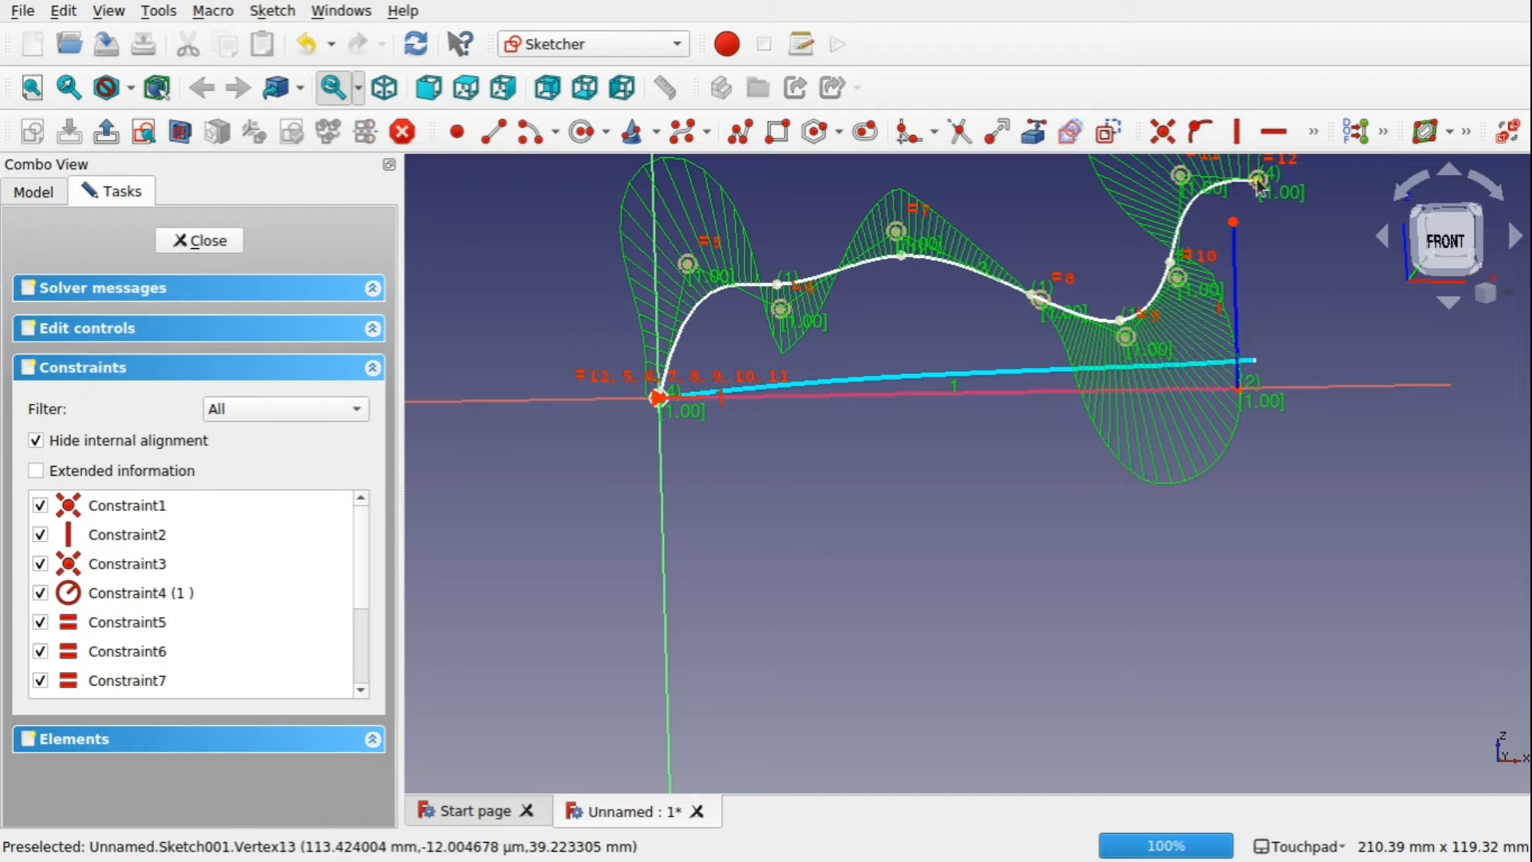
- Stretch the vertical construction line above the B-spline's end and constrain the B-spline's last control point onto that line
drag(1260, 180, 1236, 146)
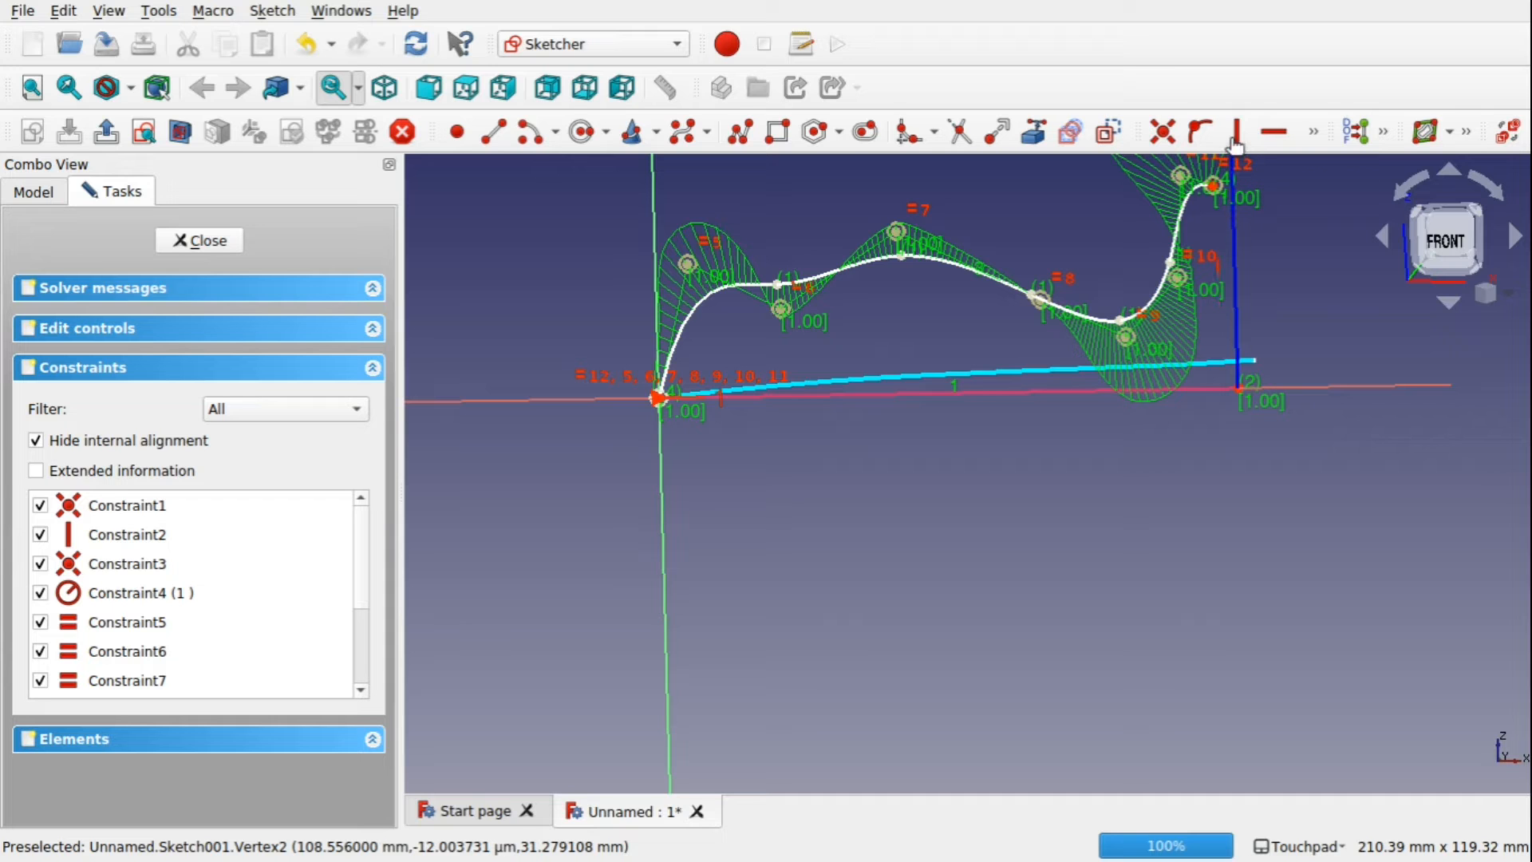
scroll(1253, 223, down, 2)
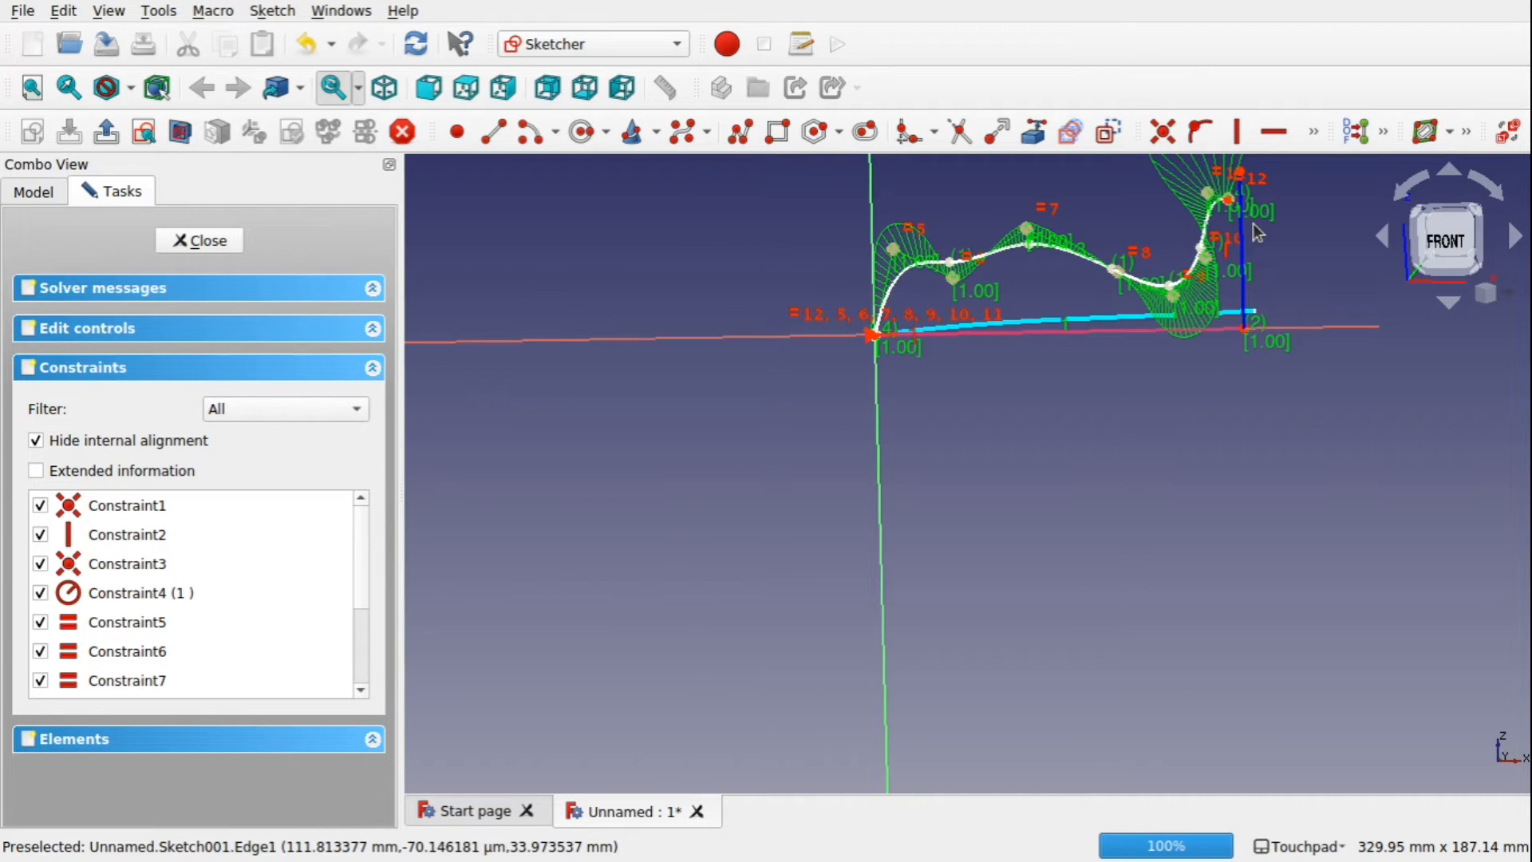
shift+middle_drag(1299, 232, 1265, 309)
shift+drag(1264, 309, 1169, 414)
mouse_move(1170, 414)
shift+middle_down()
mouse_move(1189, 414)
mouse_move(1203, 381)
shift+middle_up()
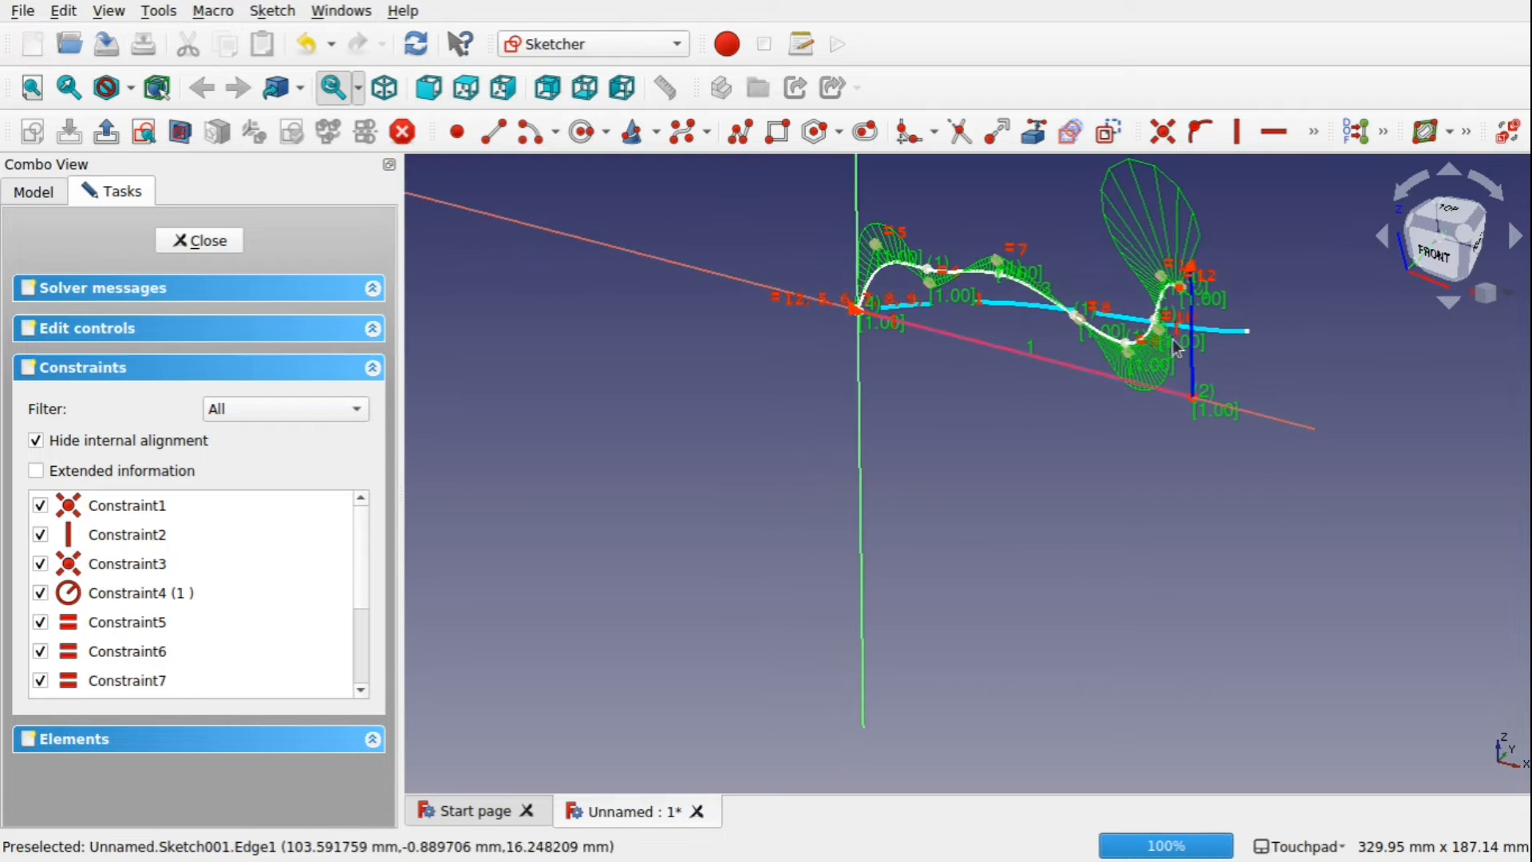
shift+middle_drag(1170, 329, 950, 499)
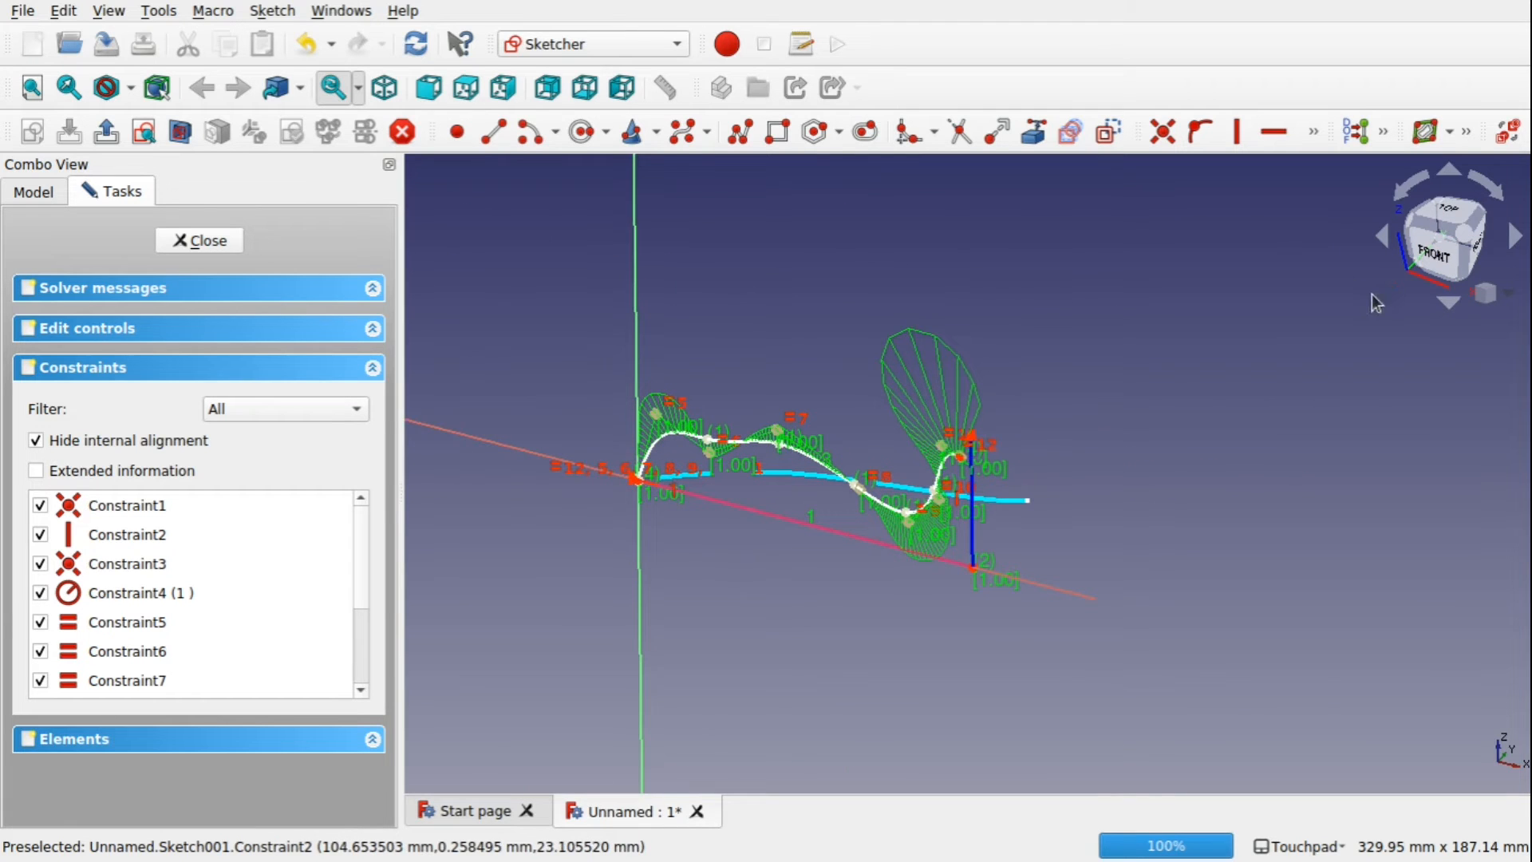
click(1434, 257)
scroll(952, 500, up, 4)
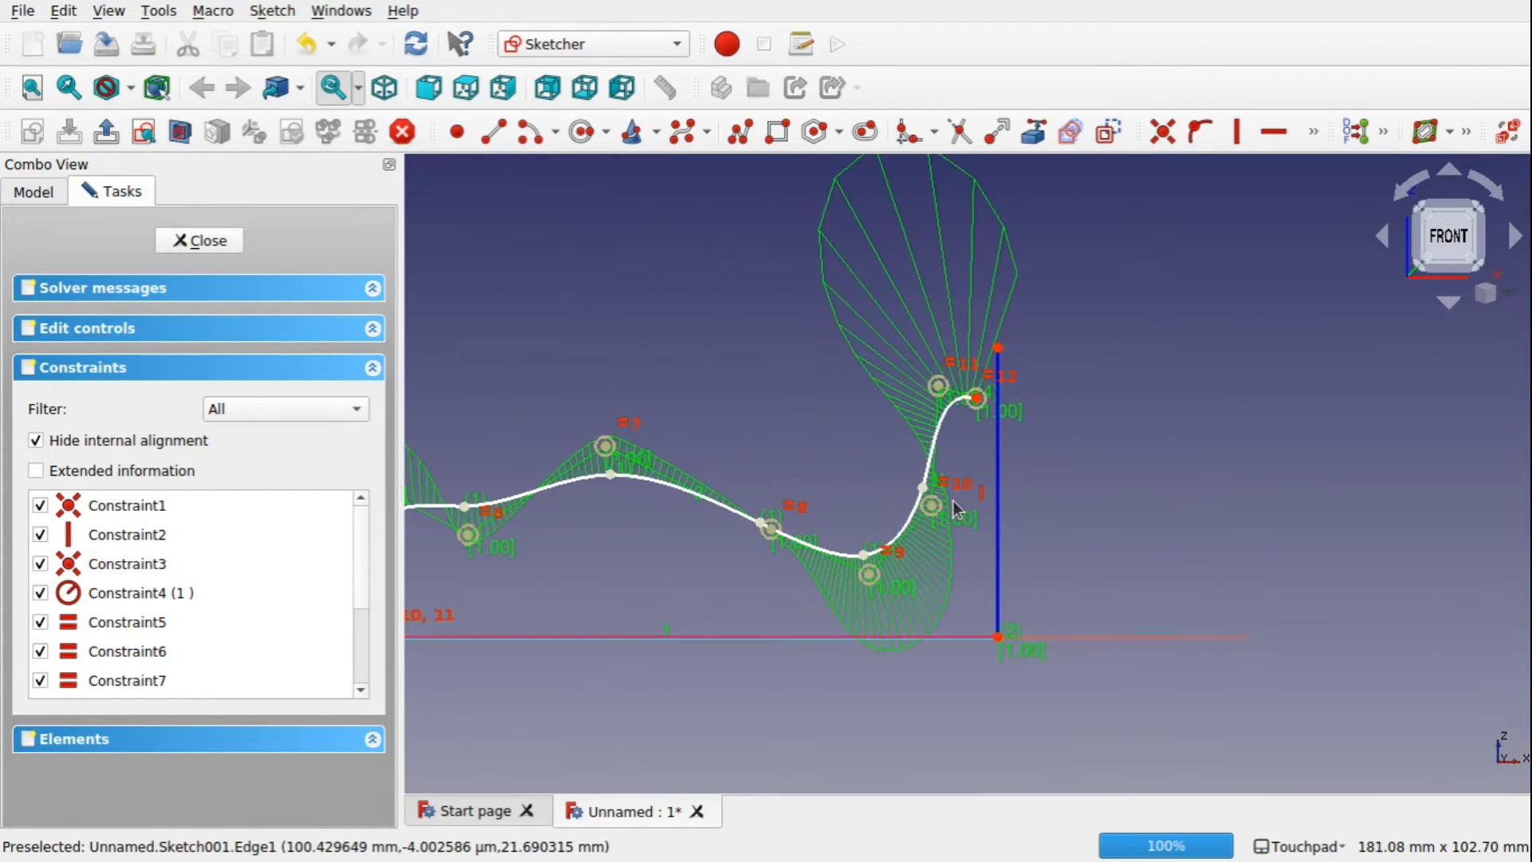
click(986, 356)
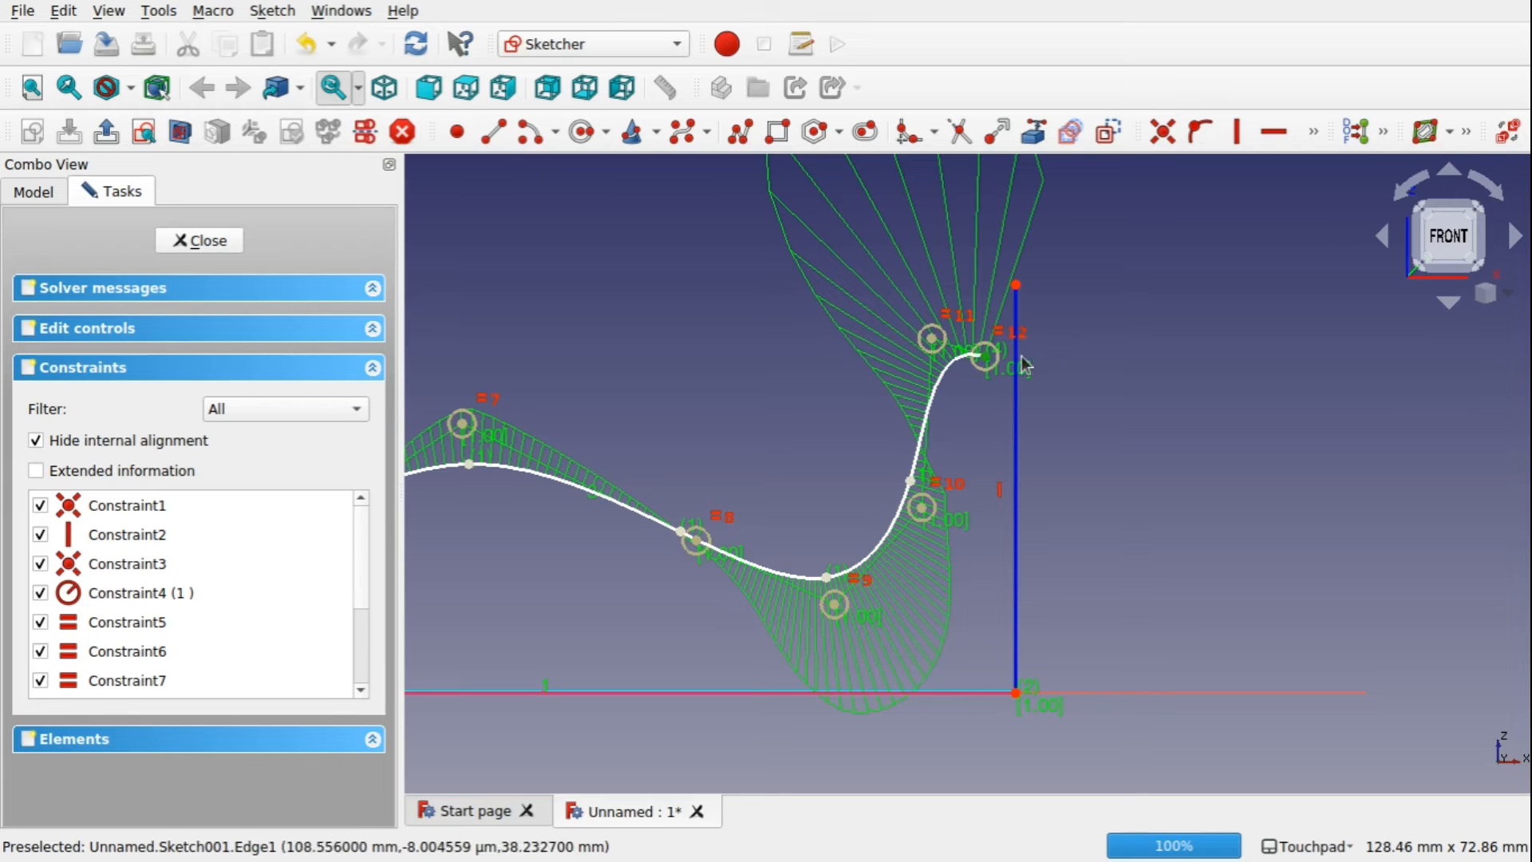
click(1021, 365)
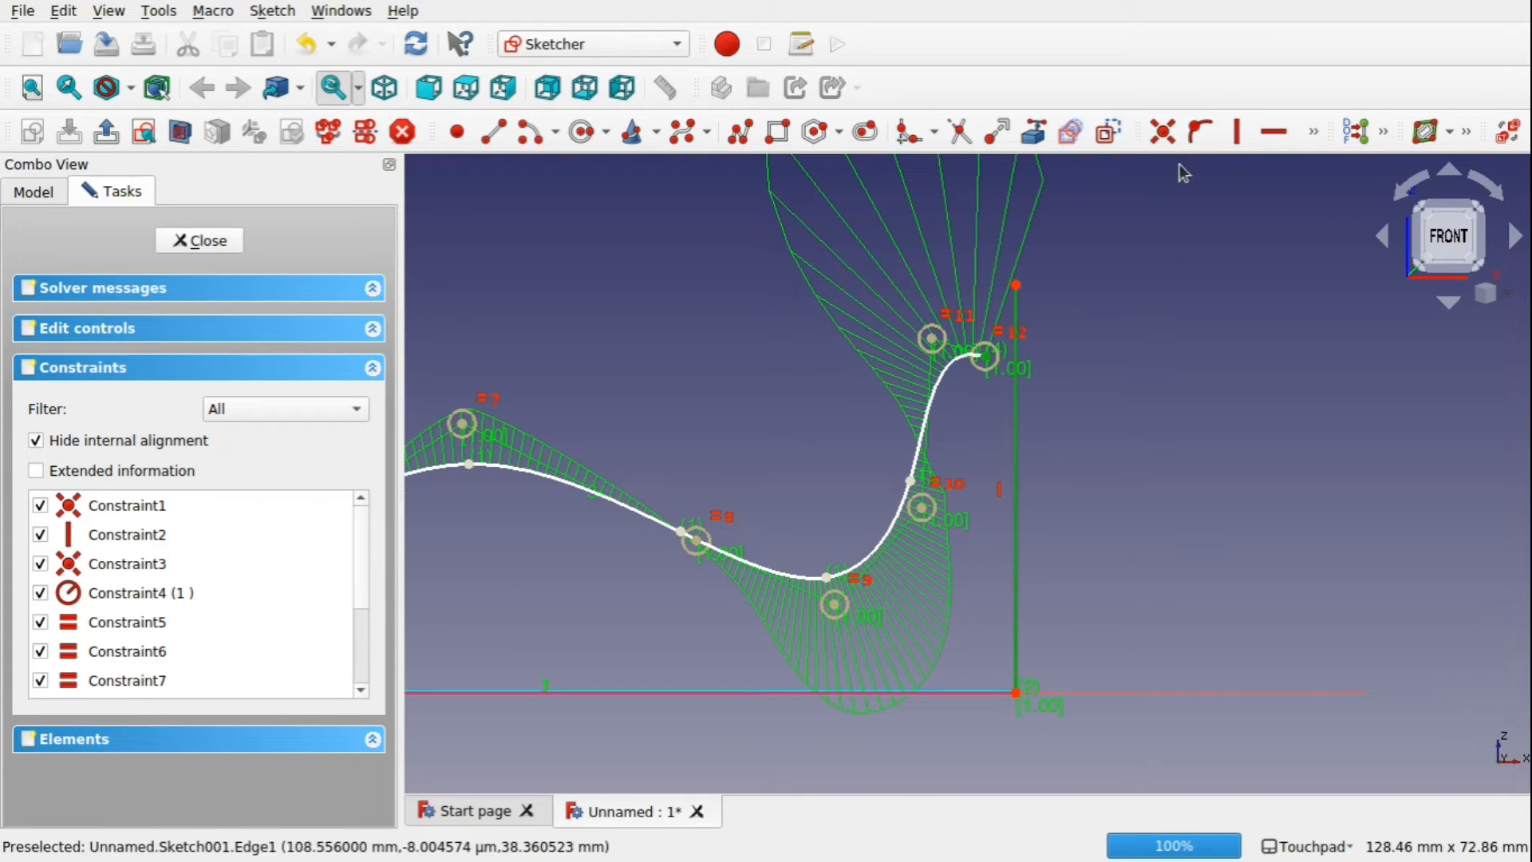
click(1213, 137)
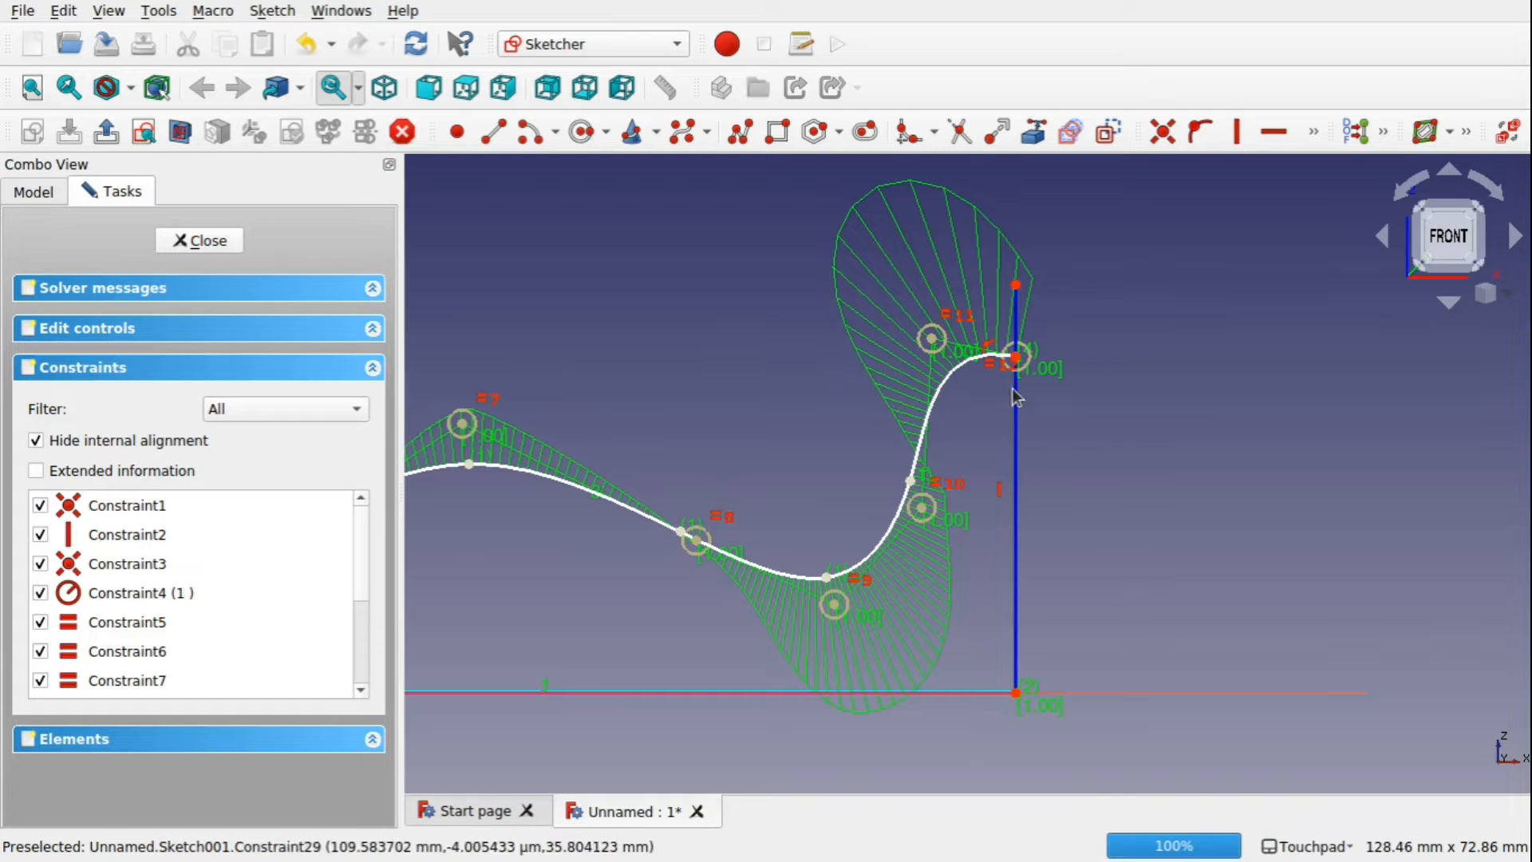
- Finish editing the XZ-Plane sketch and close it
scroll(1185, 445, down, 5)
scroll(1185, 445, up, 3)
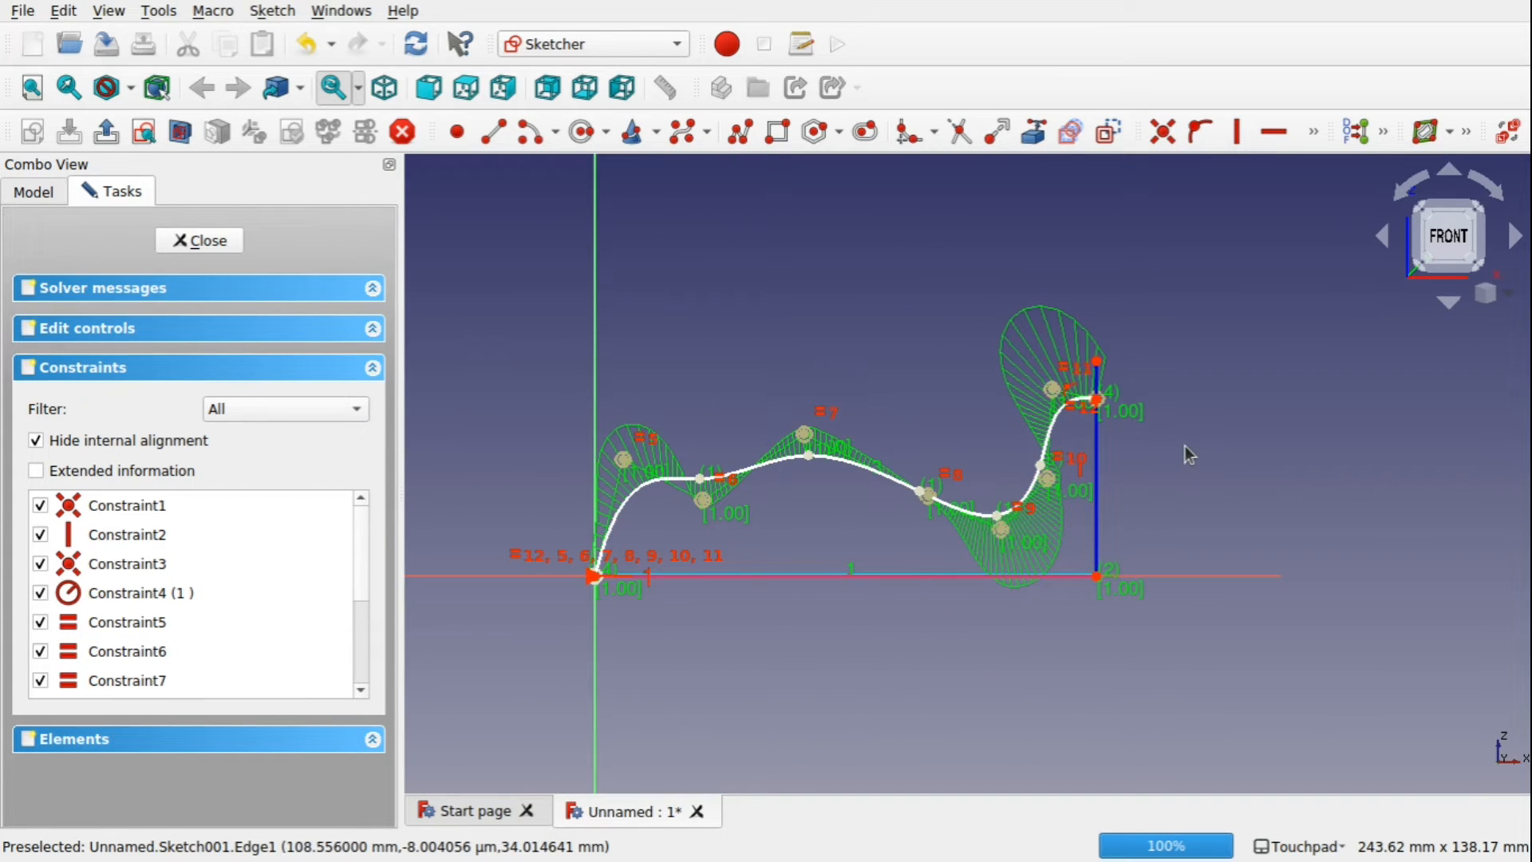
click(209, 247)
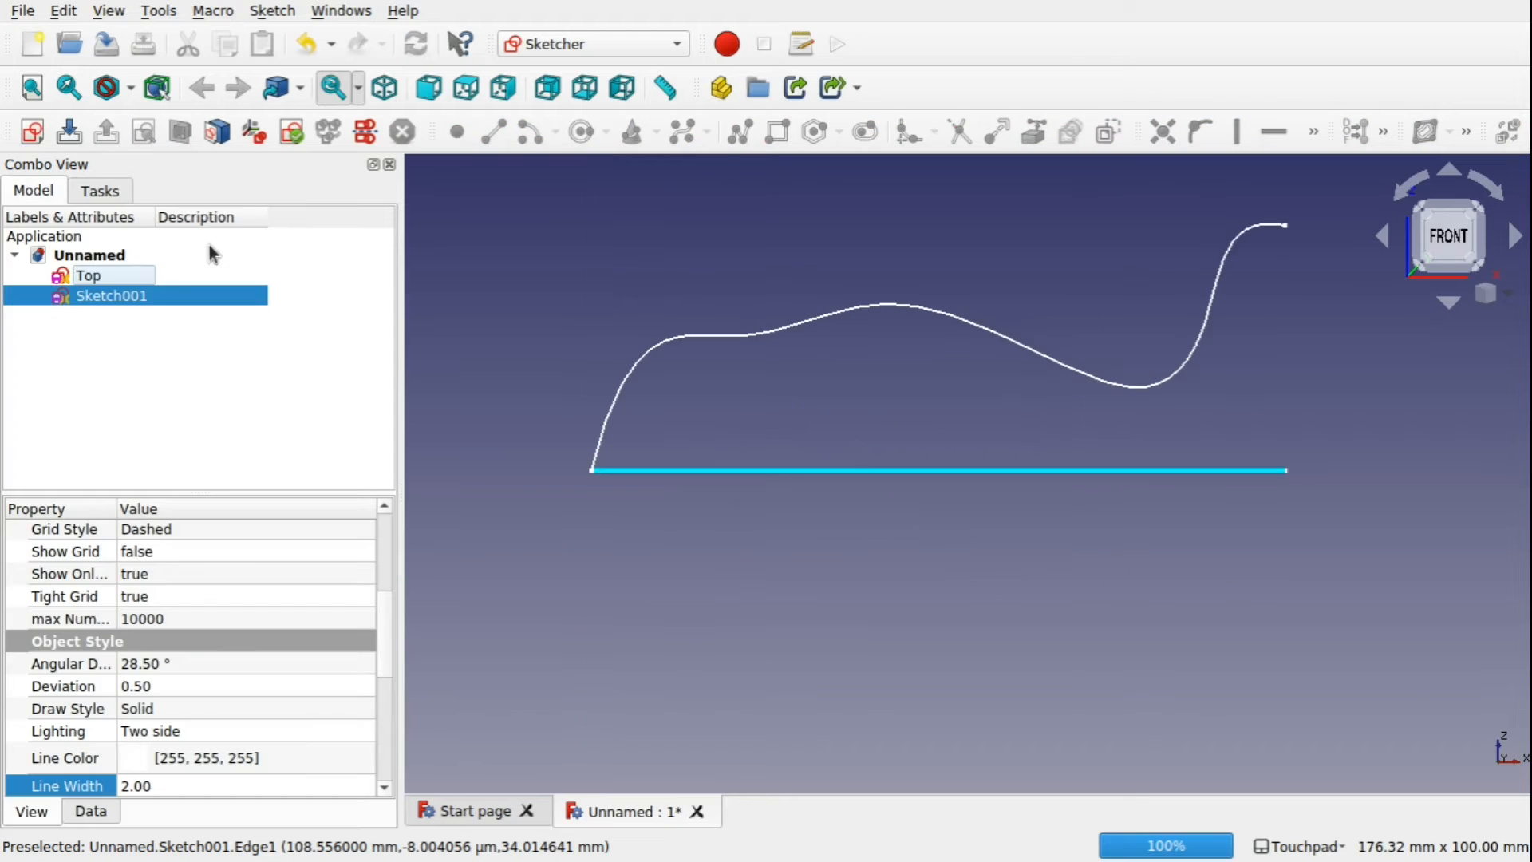
mouse_move(936, 414)
shift+mouse_down()
mouse_move(945, 534)
mouse_move(974, 393)
mouse_move(940, 438)
shift+mouse_up()
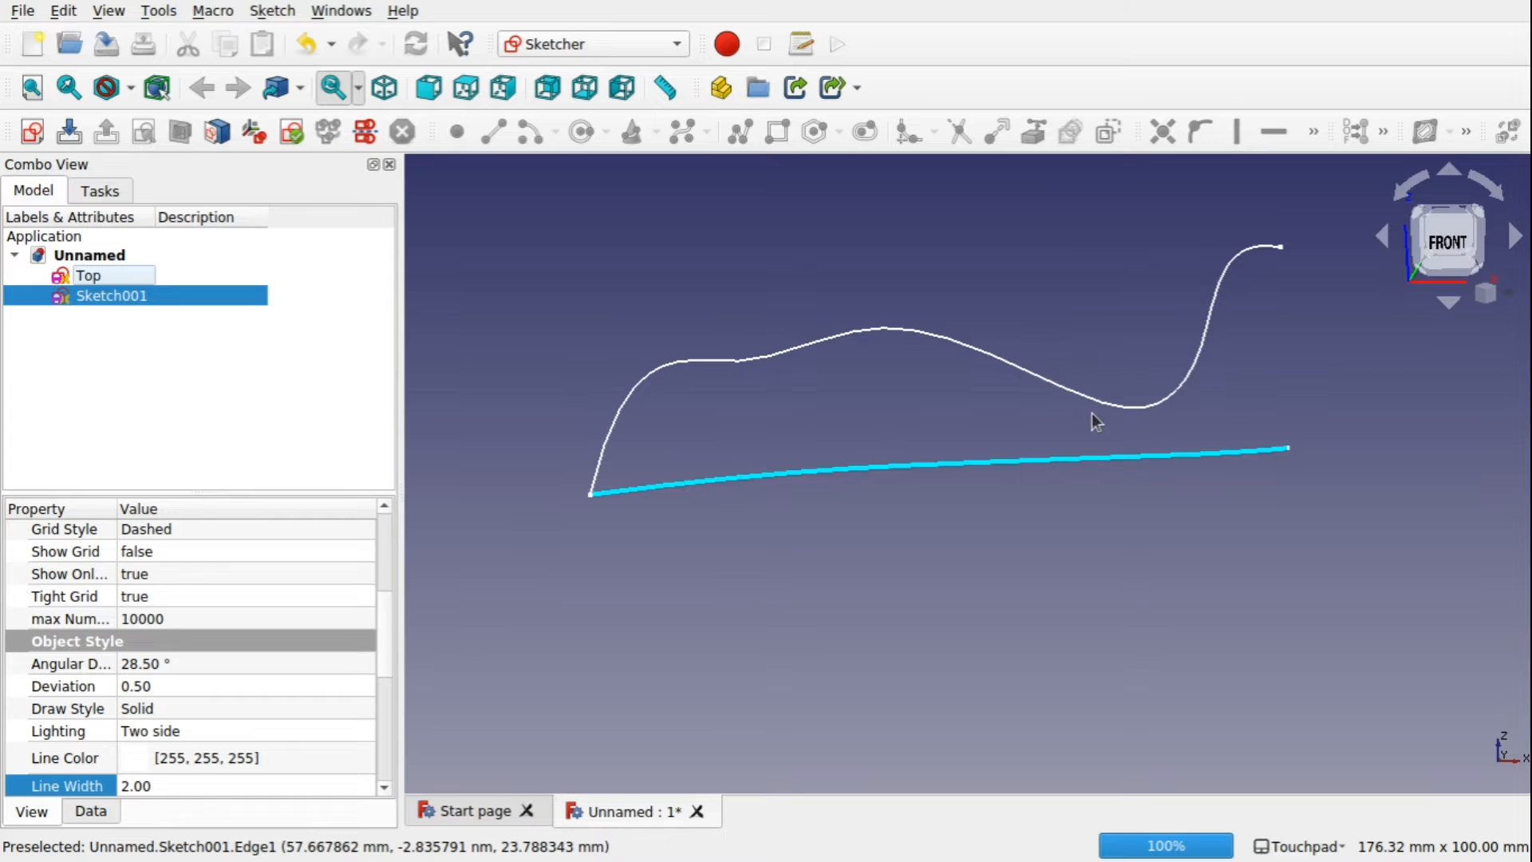
- Set the line width of Sketch001, the B-spline sketch on the XZ-Plane, to 4.00
shift+drag(1038, 380, 1070, 487)
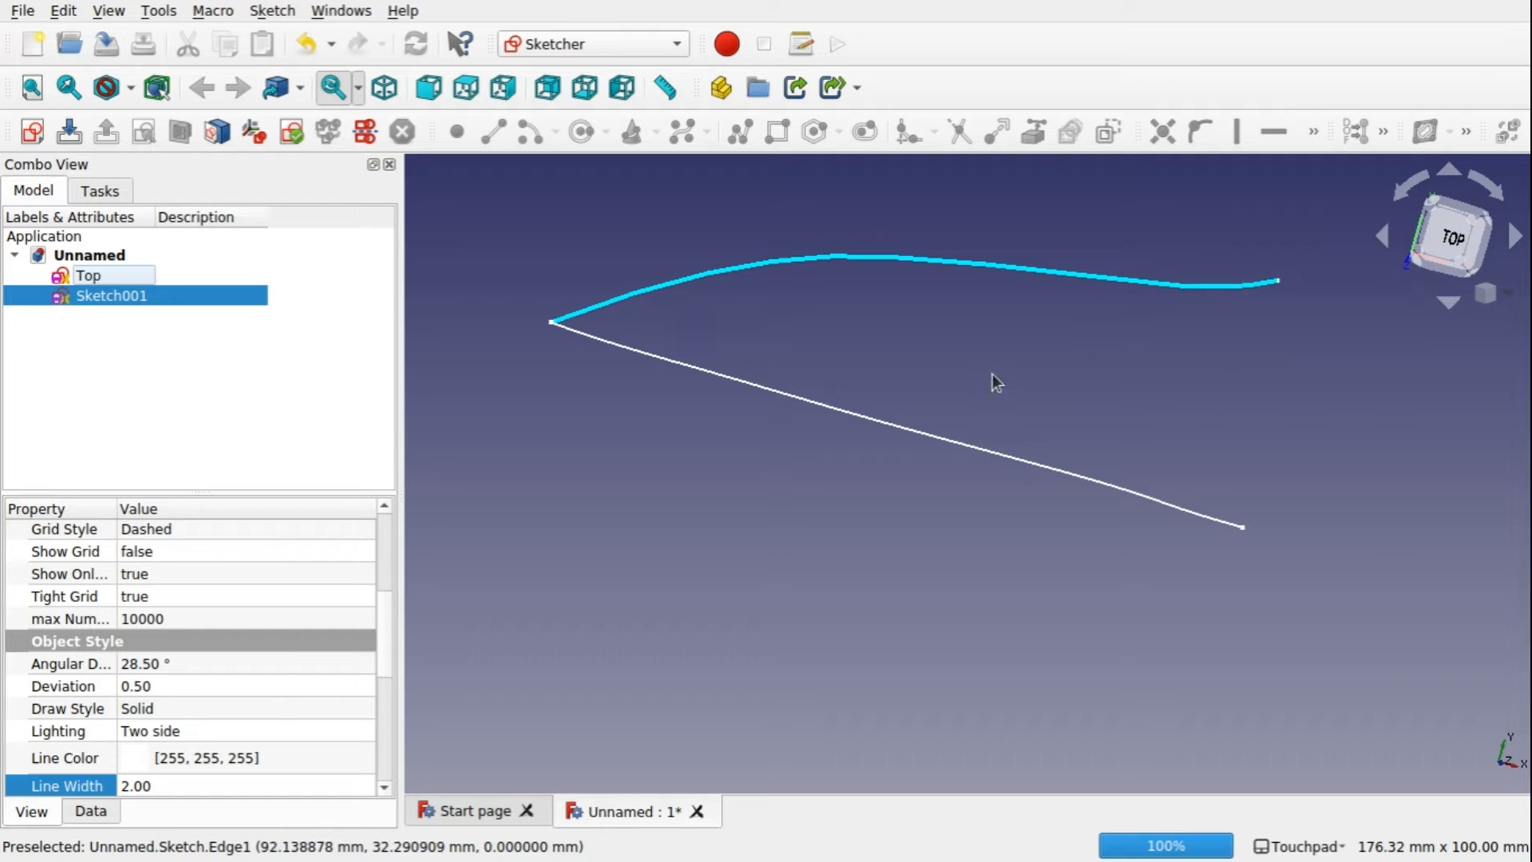
shift+drag(996, 375, 1024, 293)
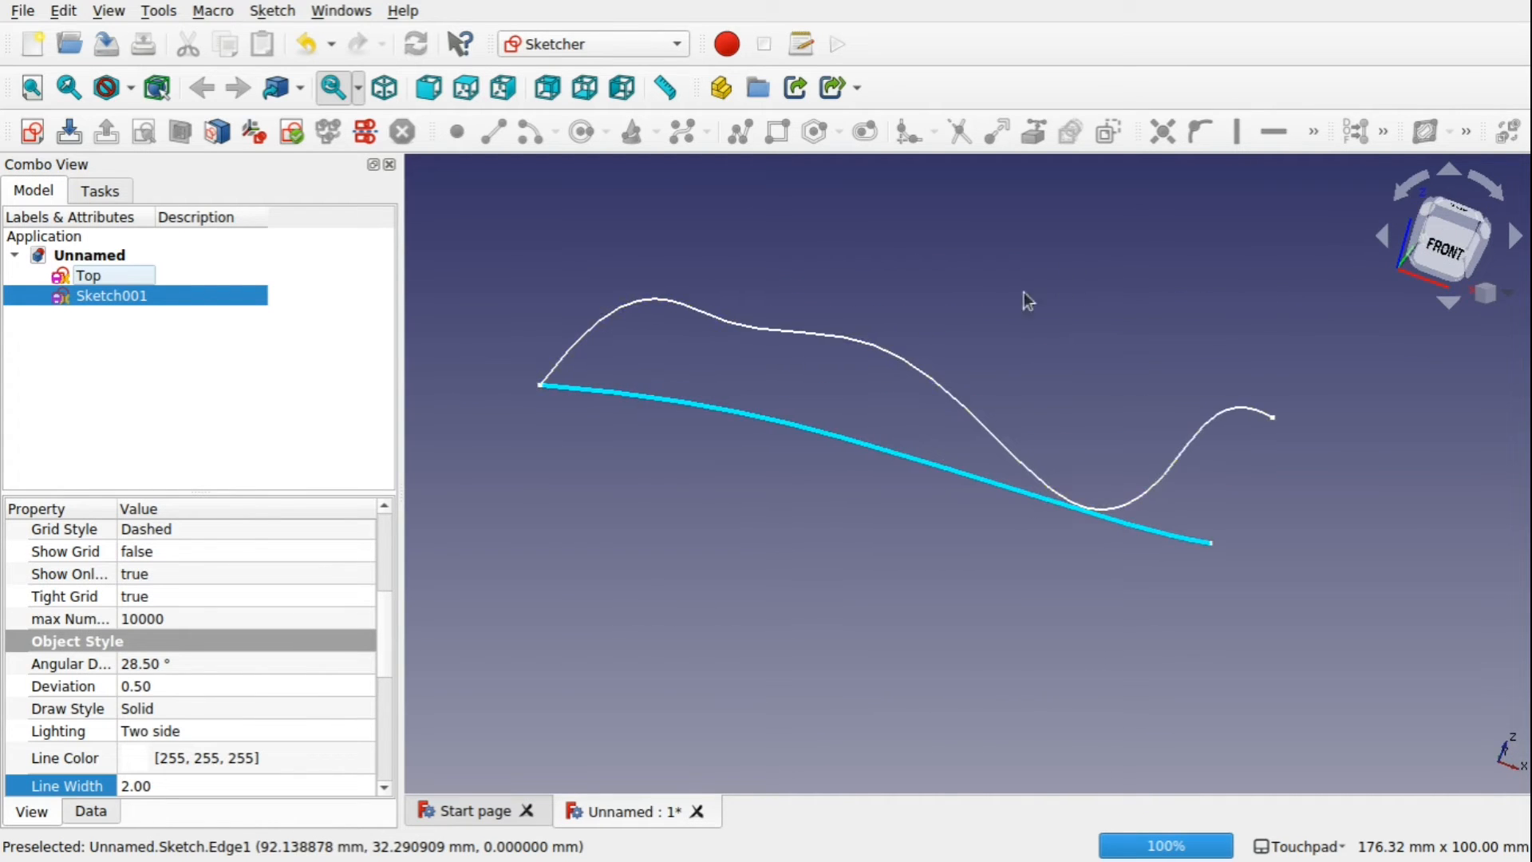
click(905, 362)
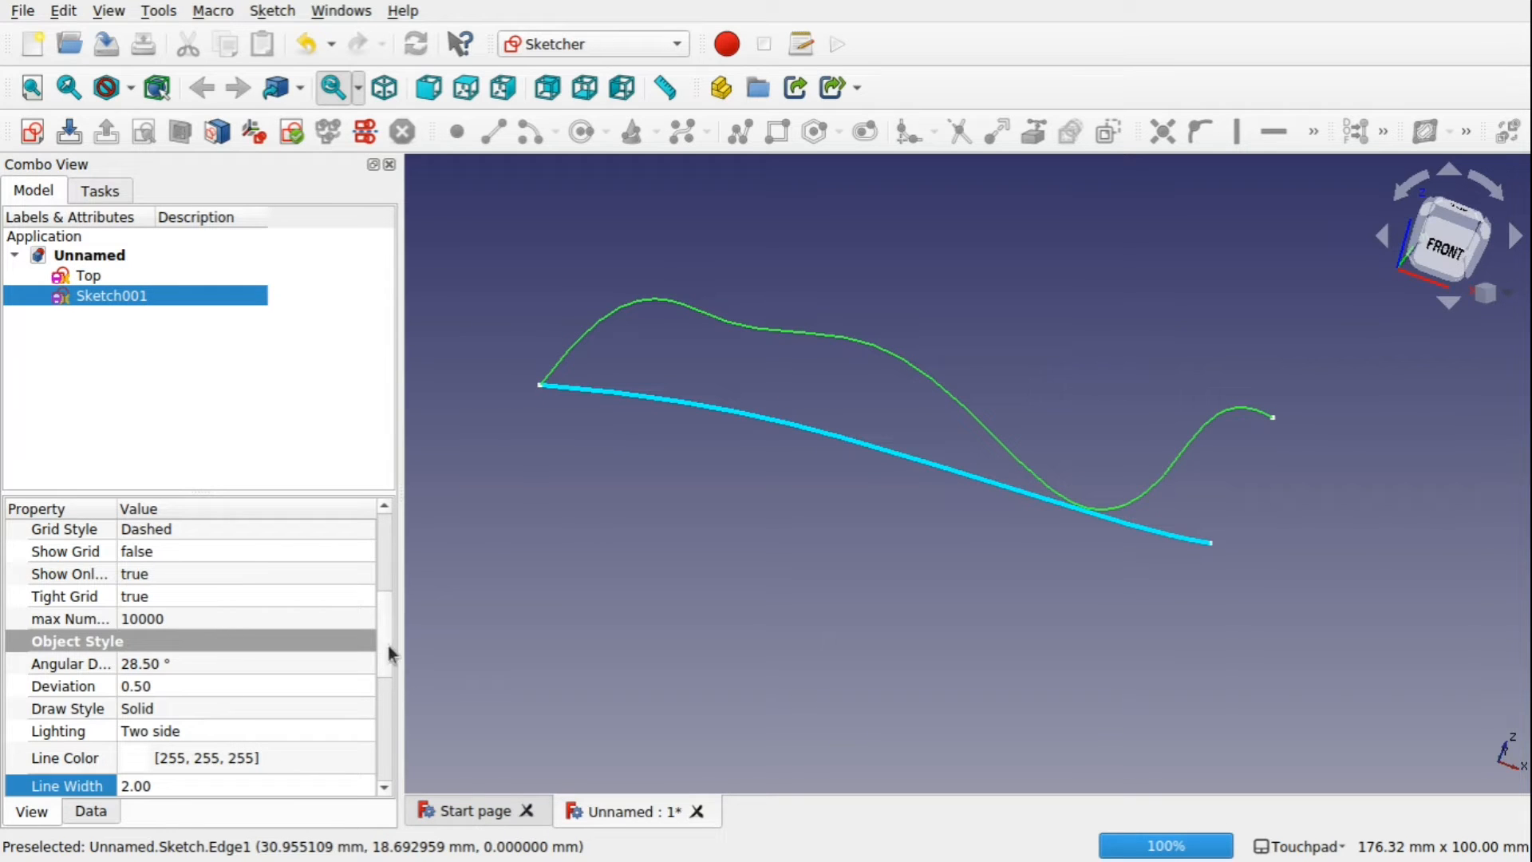
scroll(391, 654, down, 2)
click(174, 650)
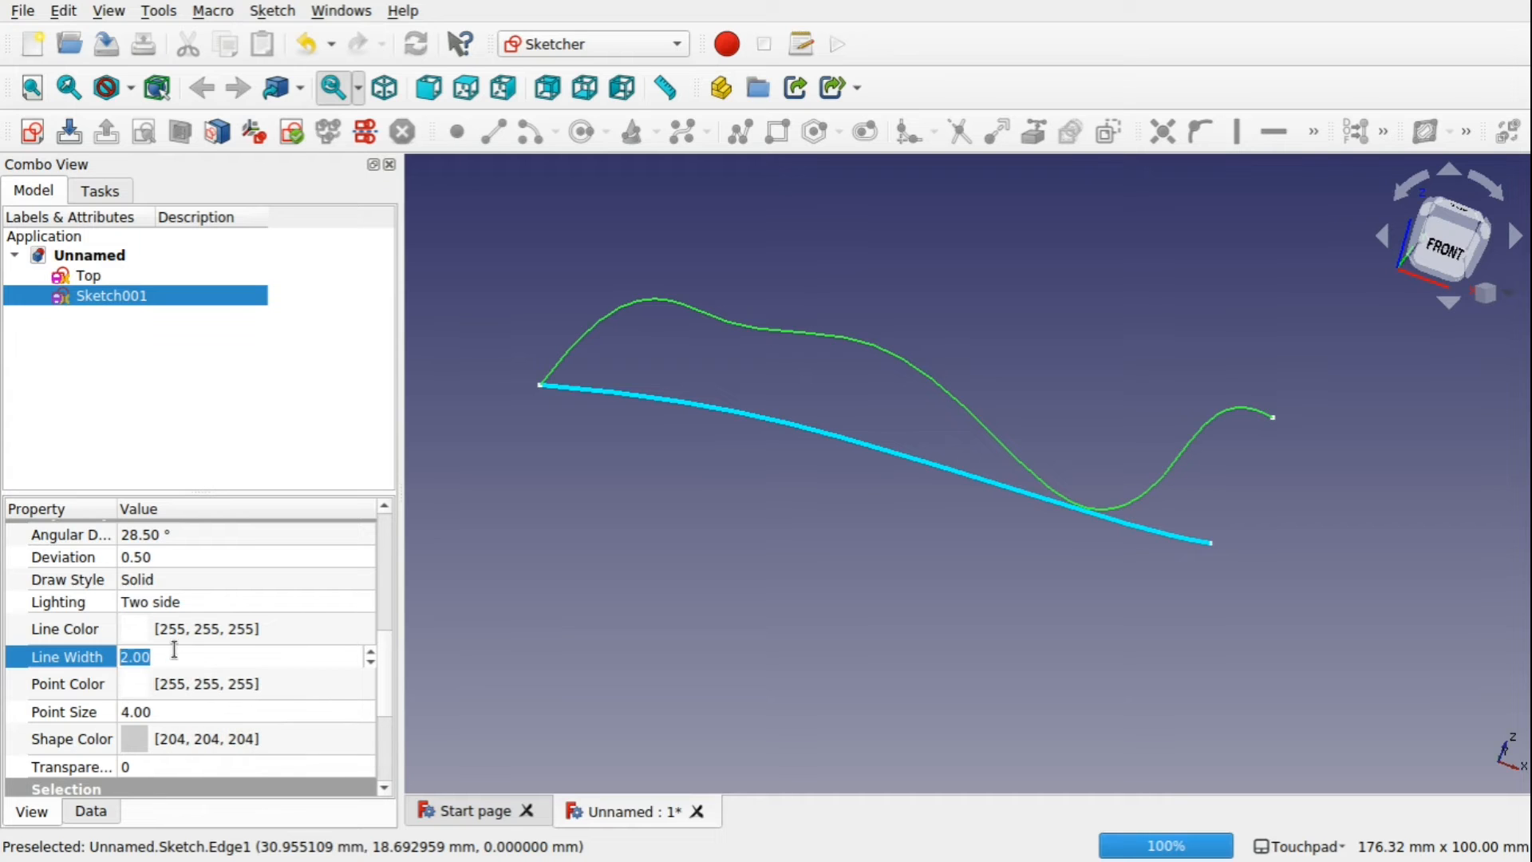
scroll(174, 650, up, 2)
click(950, 501)
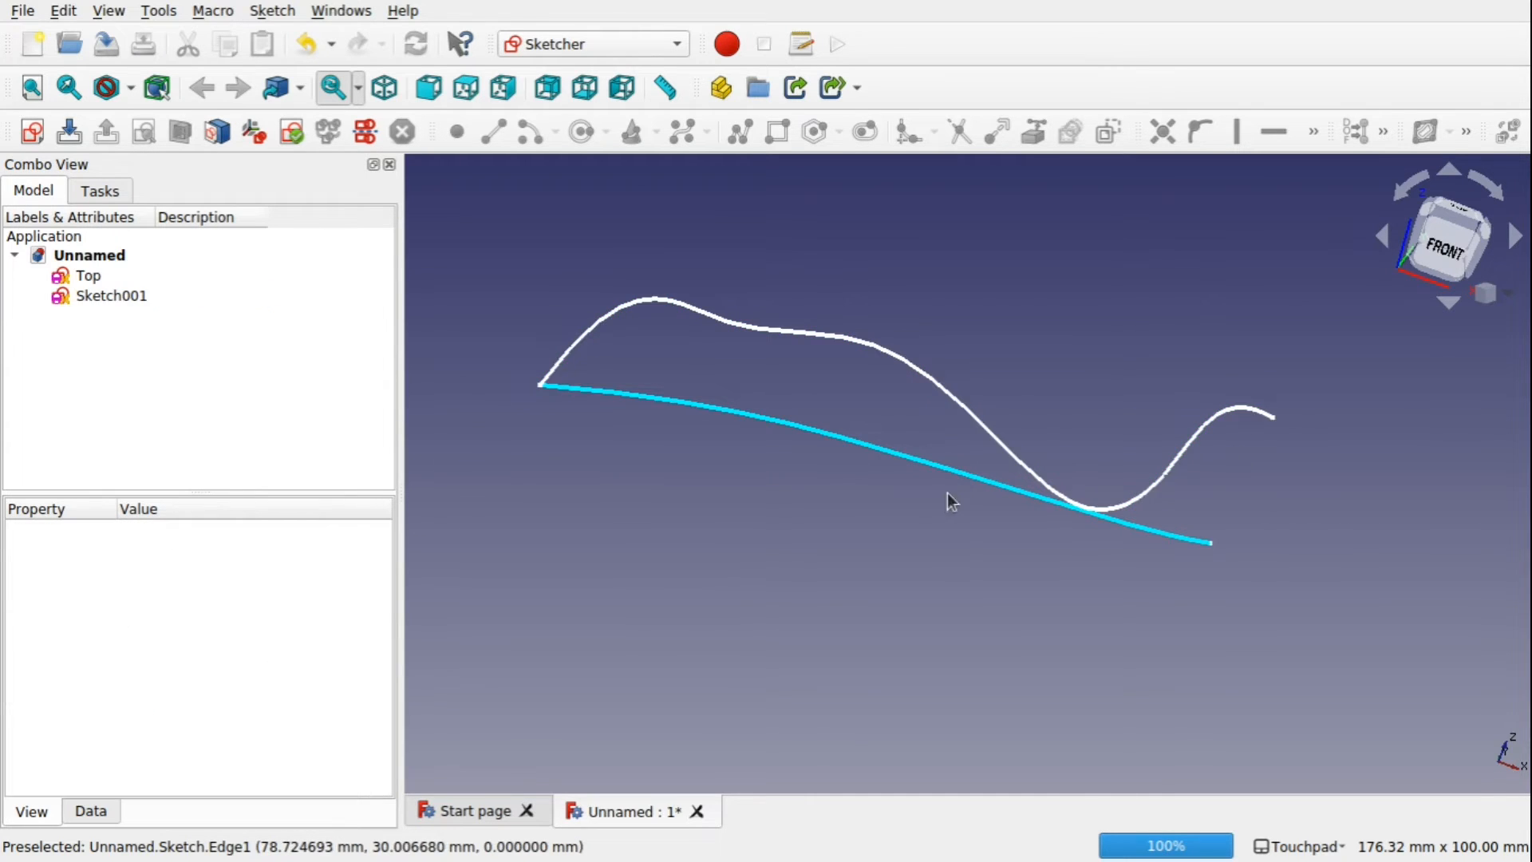
- Switch to the Curves workbench and view both sketches from the front
mouse_move(1081, 268)
alt+mouse_down()
mouse_move(1062, 386)
mouse_move(1026, 290)
mouse_move(1039, 375)
mouse_move(1002, 356)
mouse_move(1053, 198)
mouse_move(1053, 223)
alt+mouse_up()
click(570, 44)
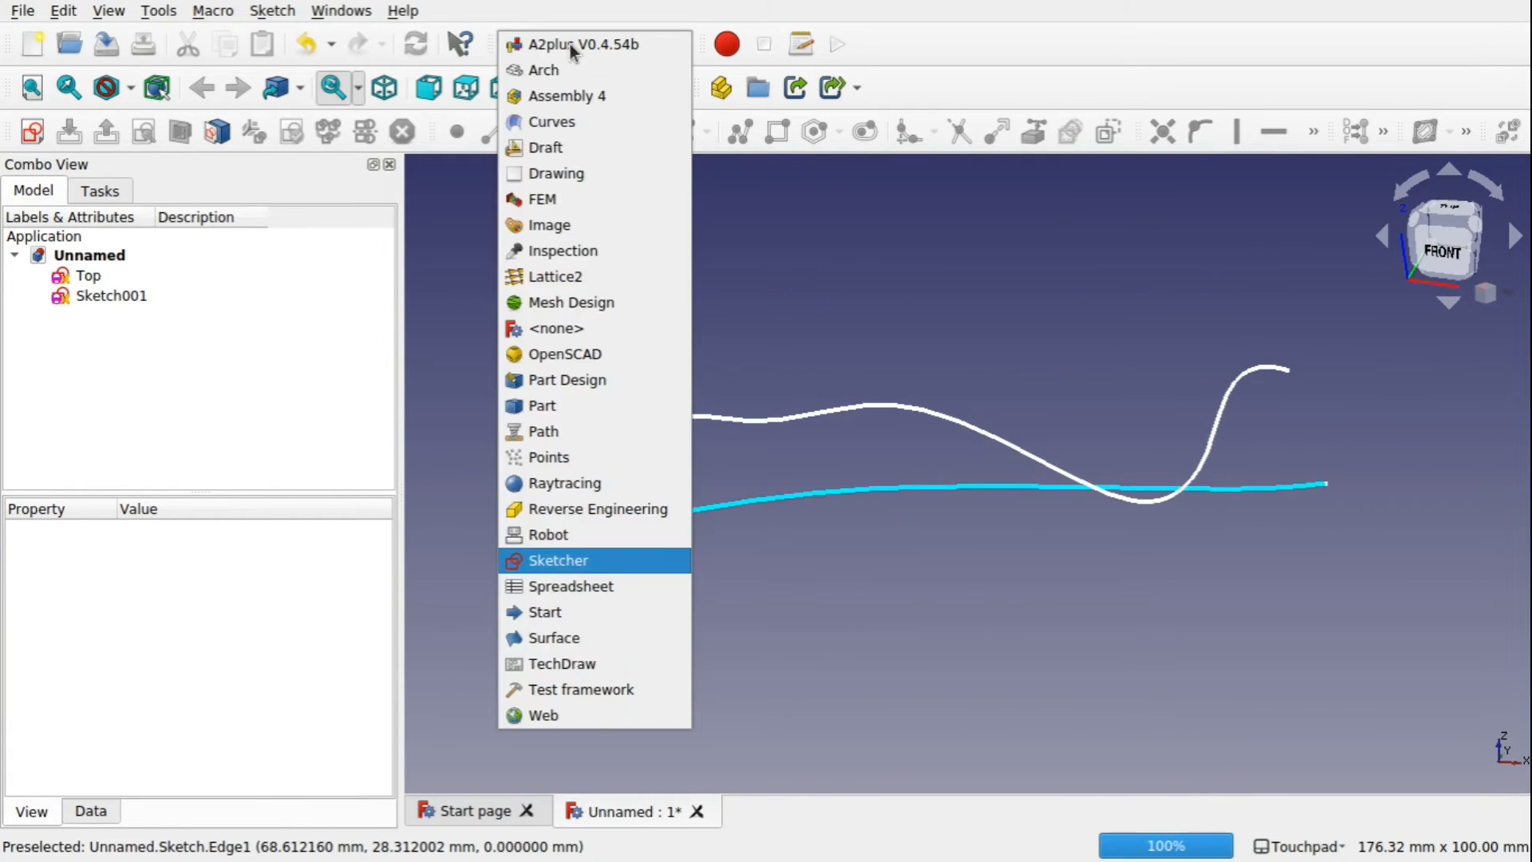
click(554, 121)
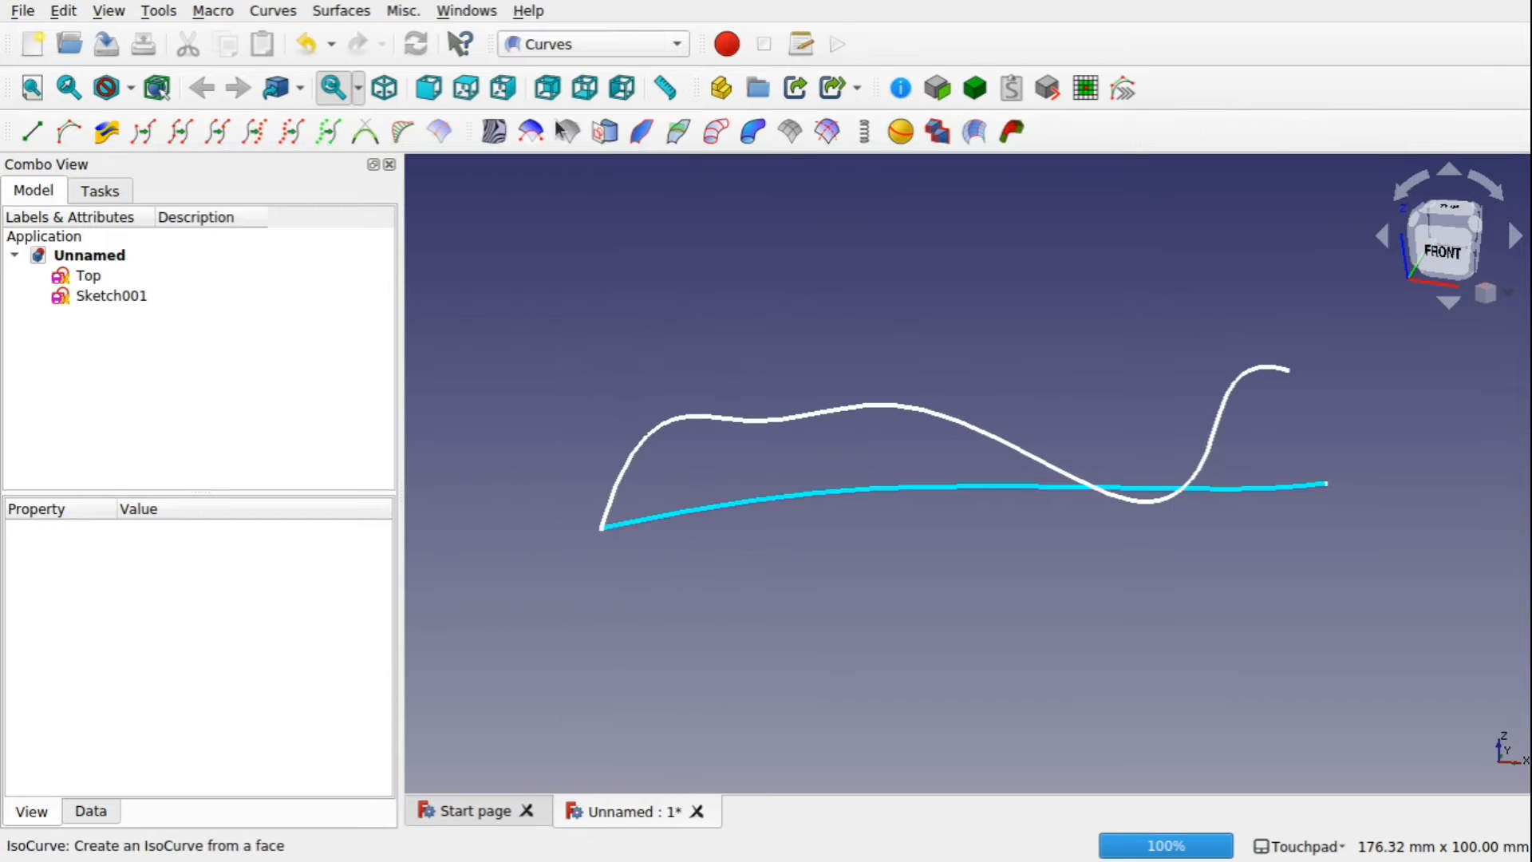
alt+drag(895, 289, 1261, 314)
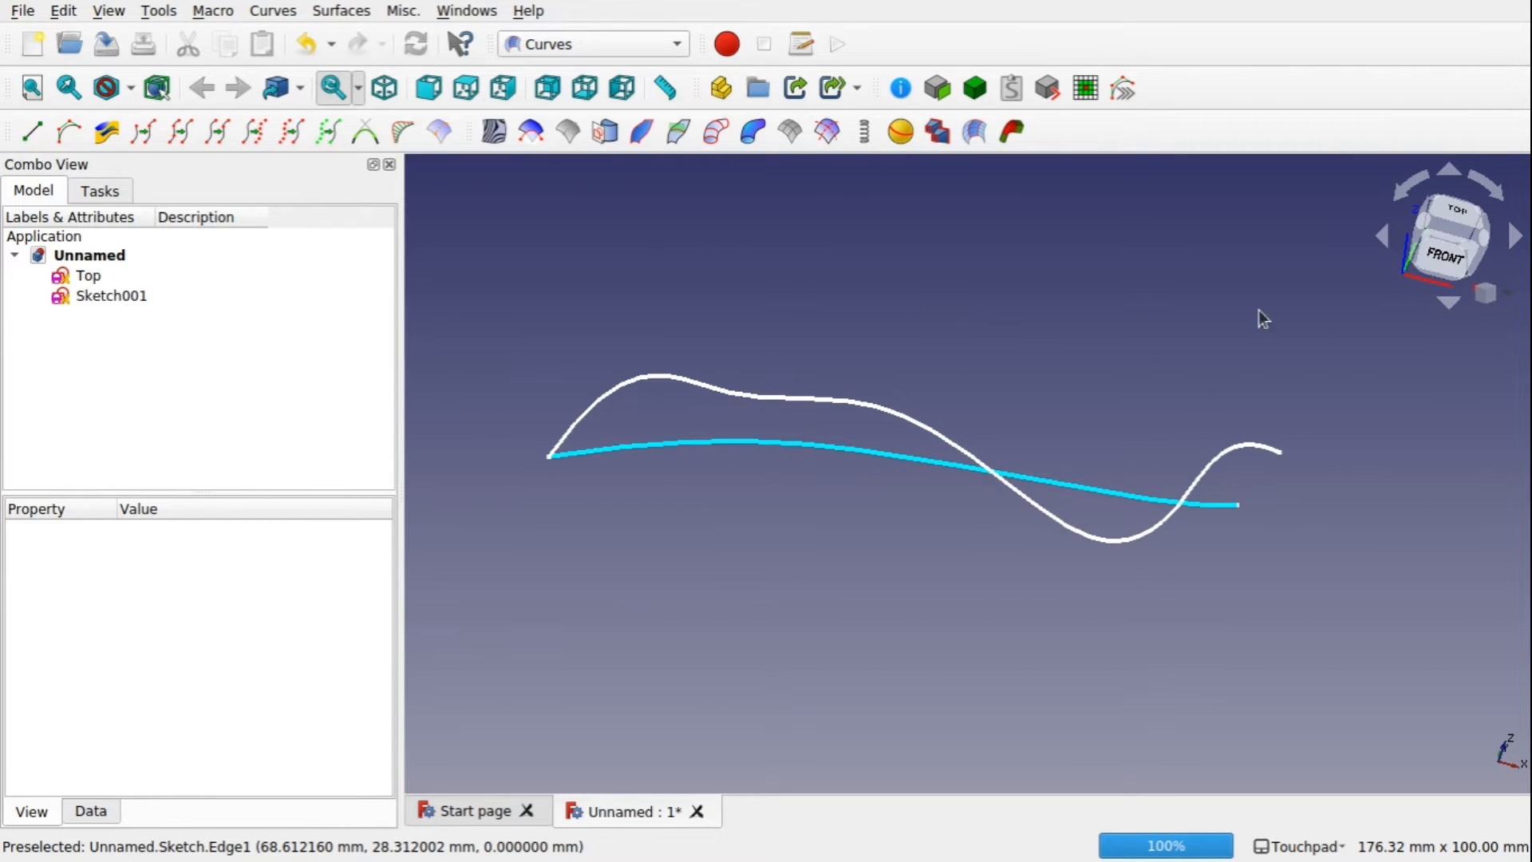
click(1448, 264)
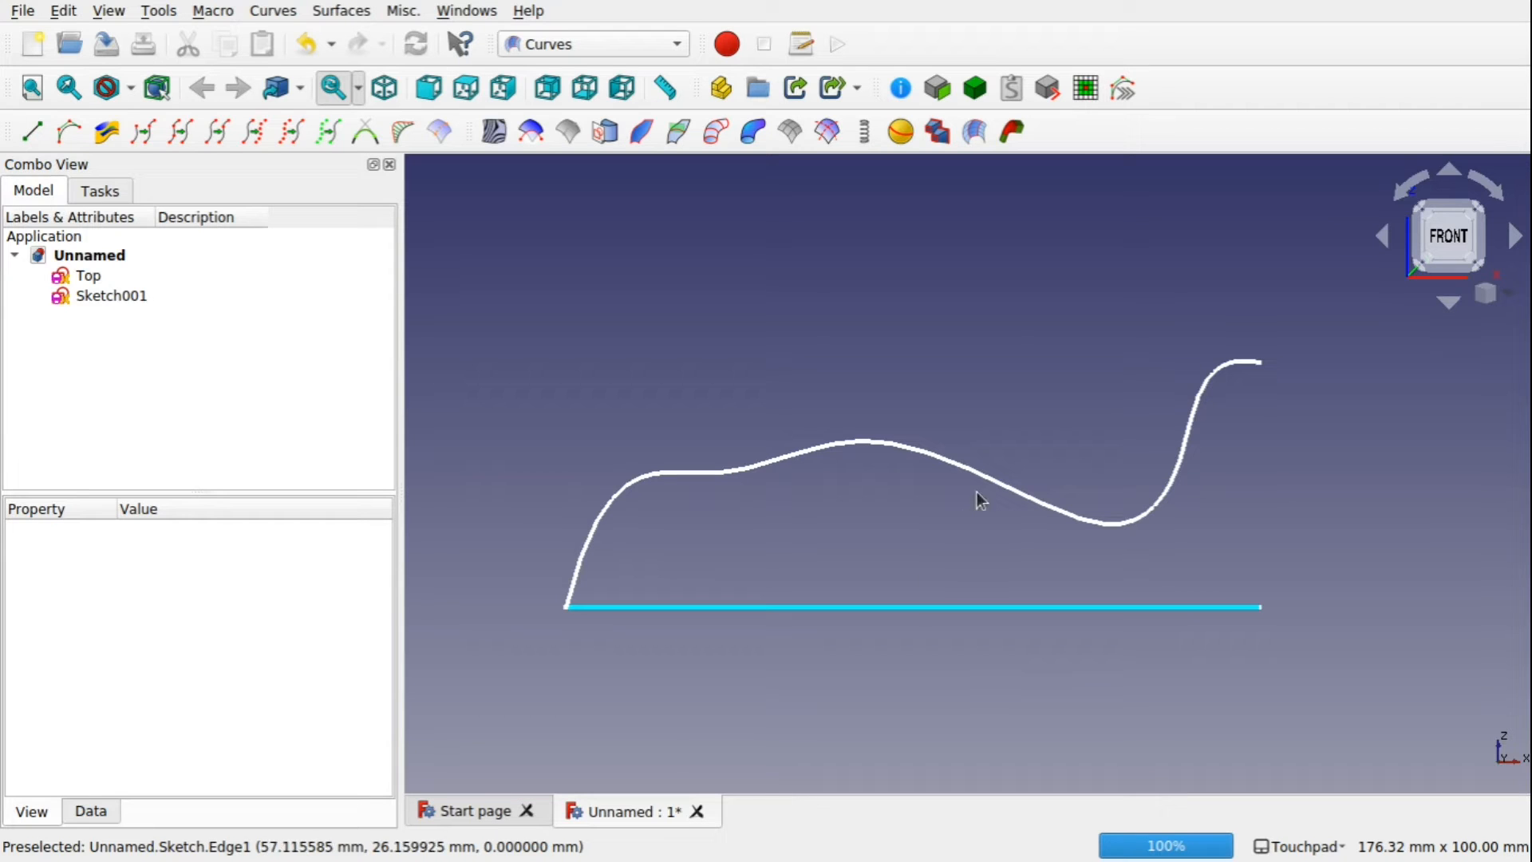
click(916, 453)
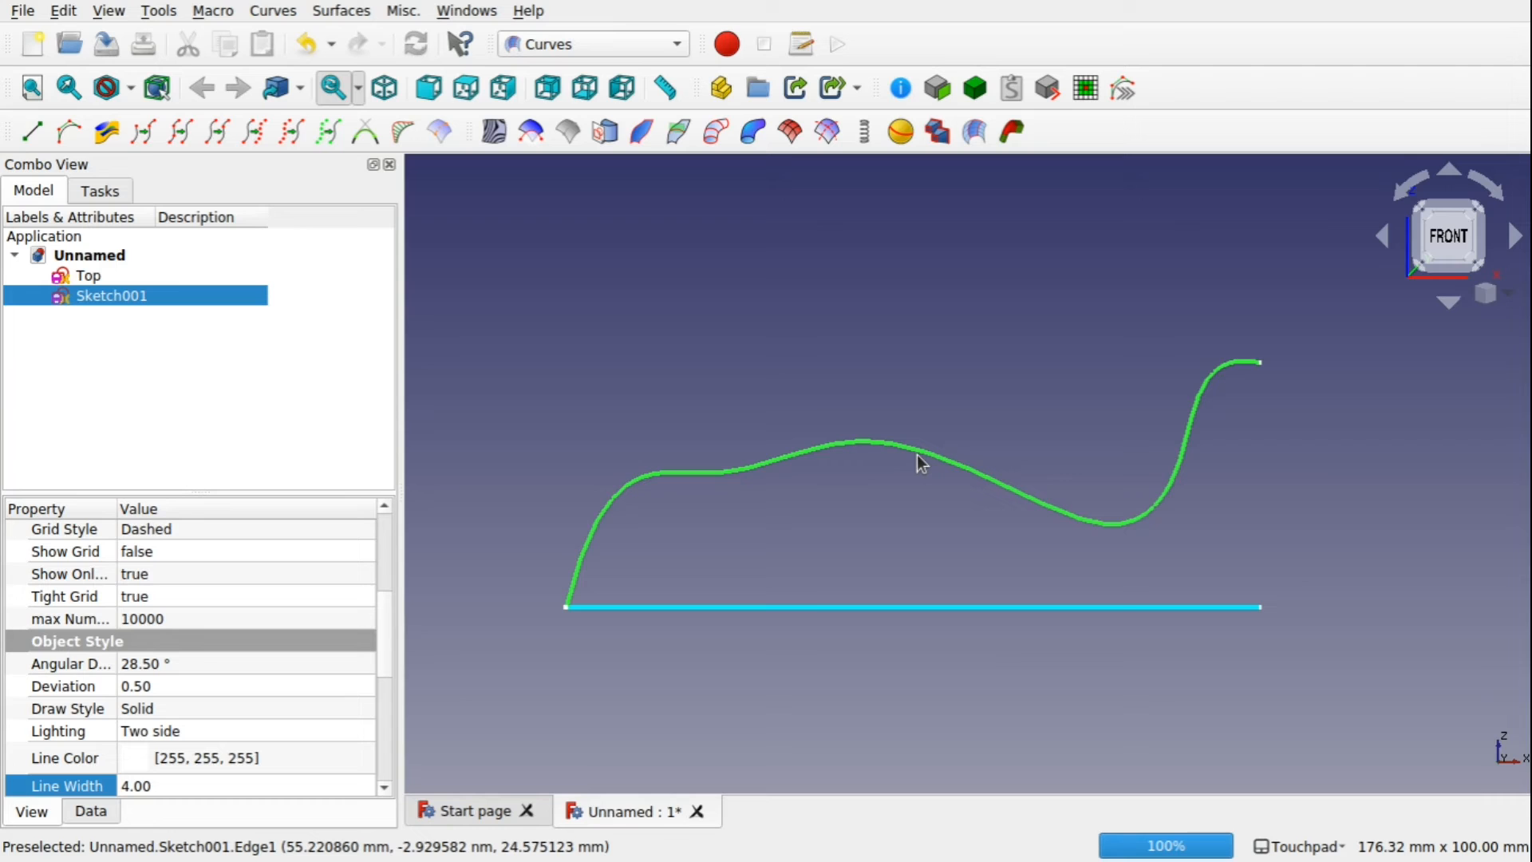
ctrl+click(874, 610)
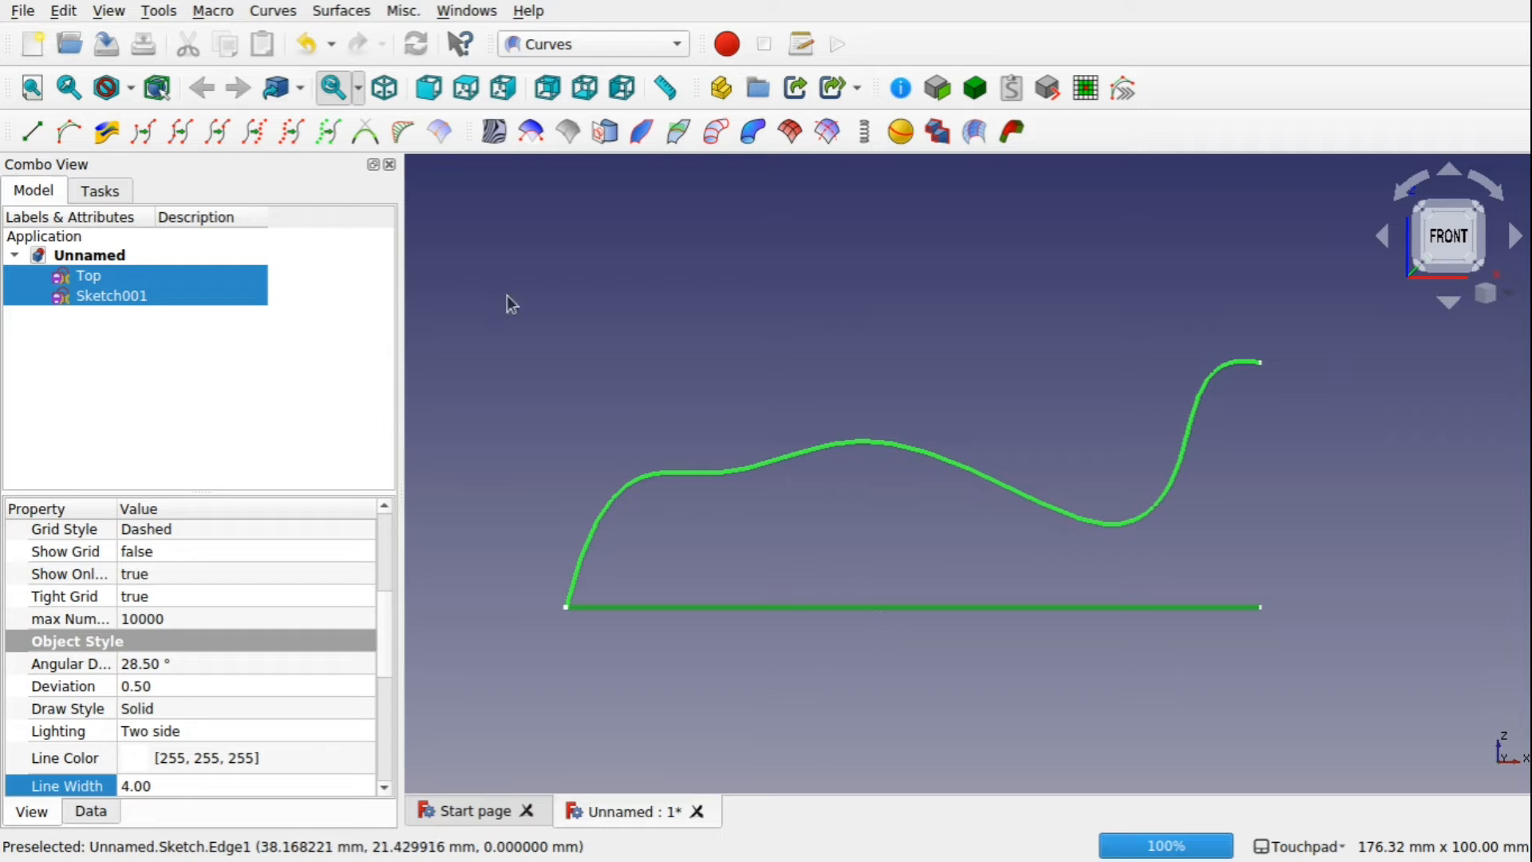
click(148, 370)
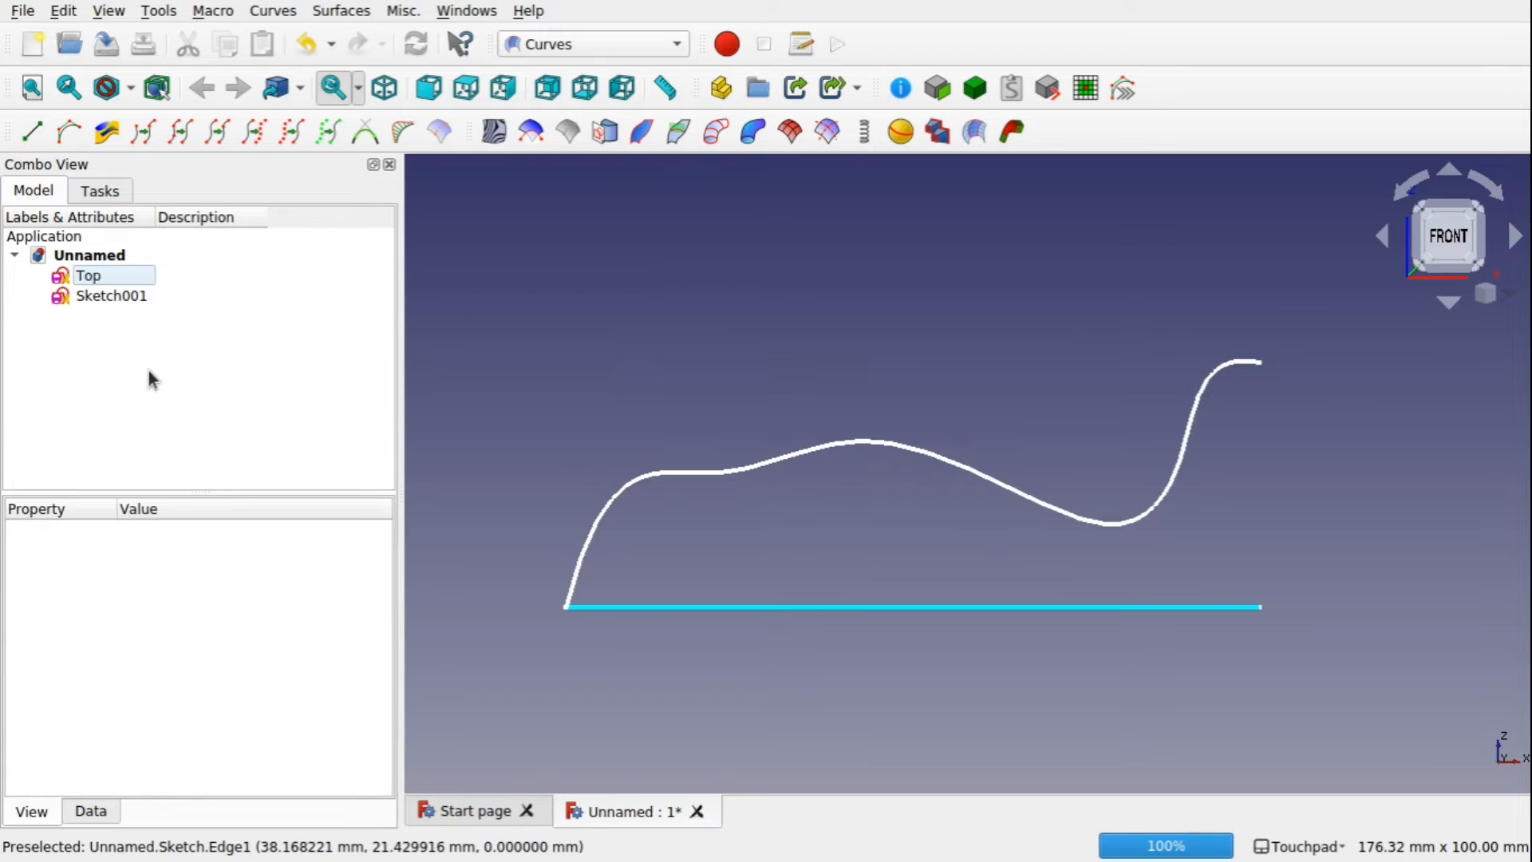
- Rename Sketch001 as Side
click(107, 295)
right_click(107, 295)
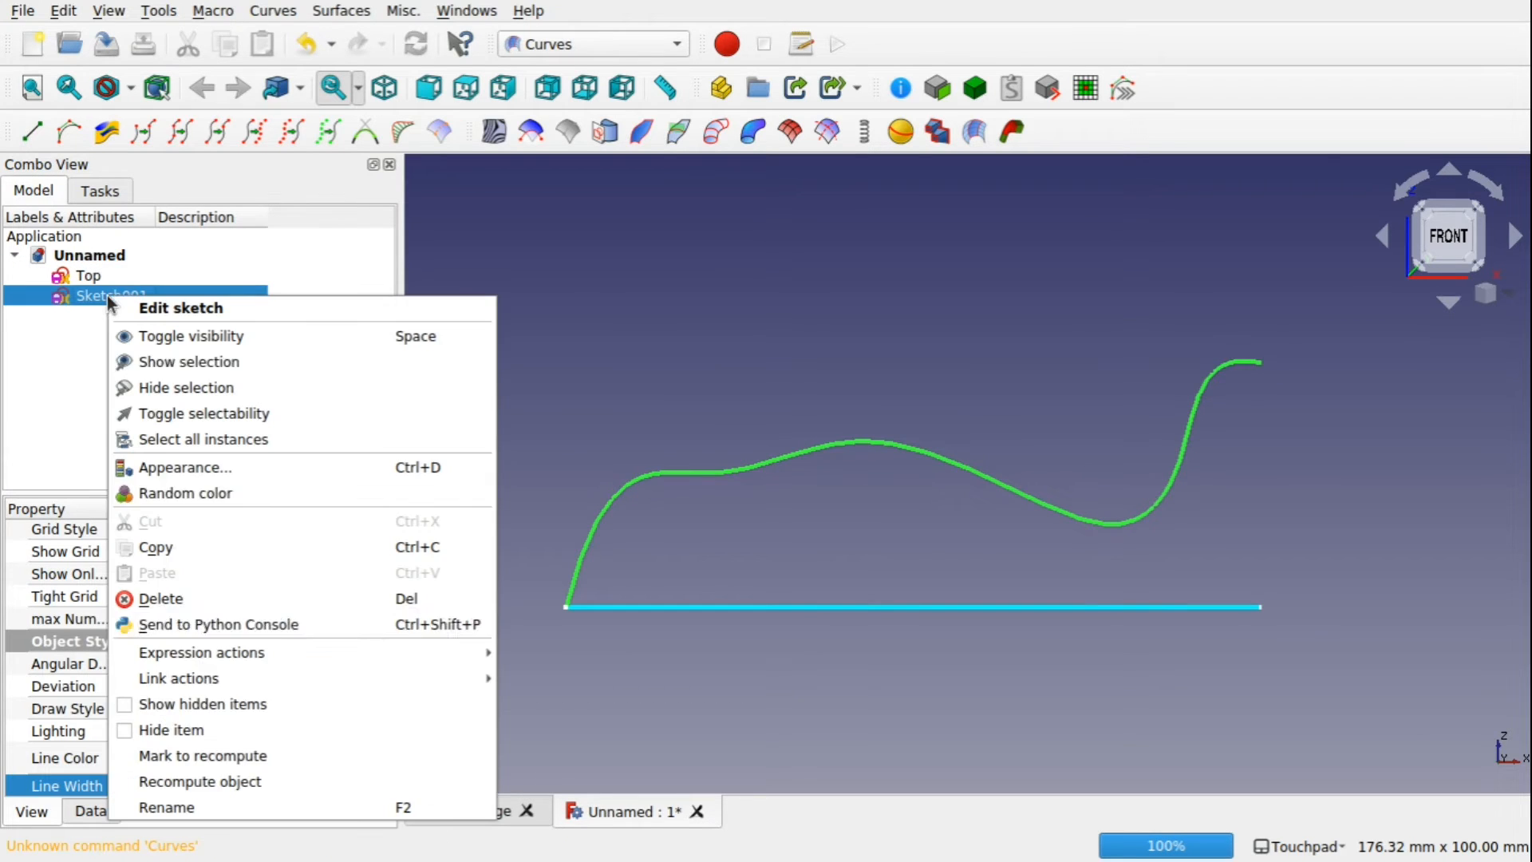
click(223, 806)
text(Side)
key(Return)
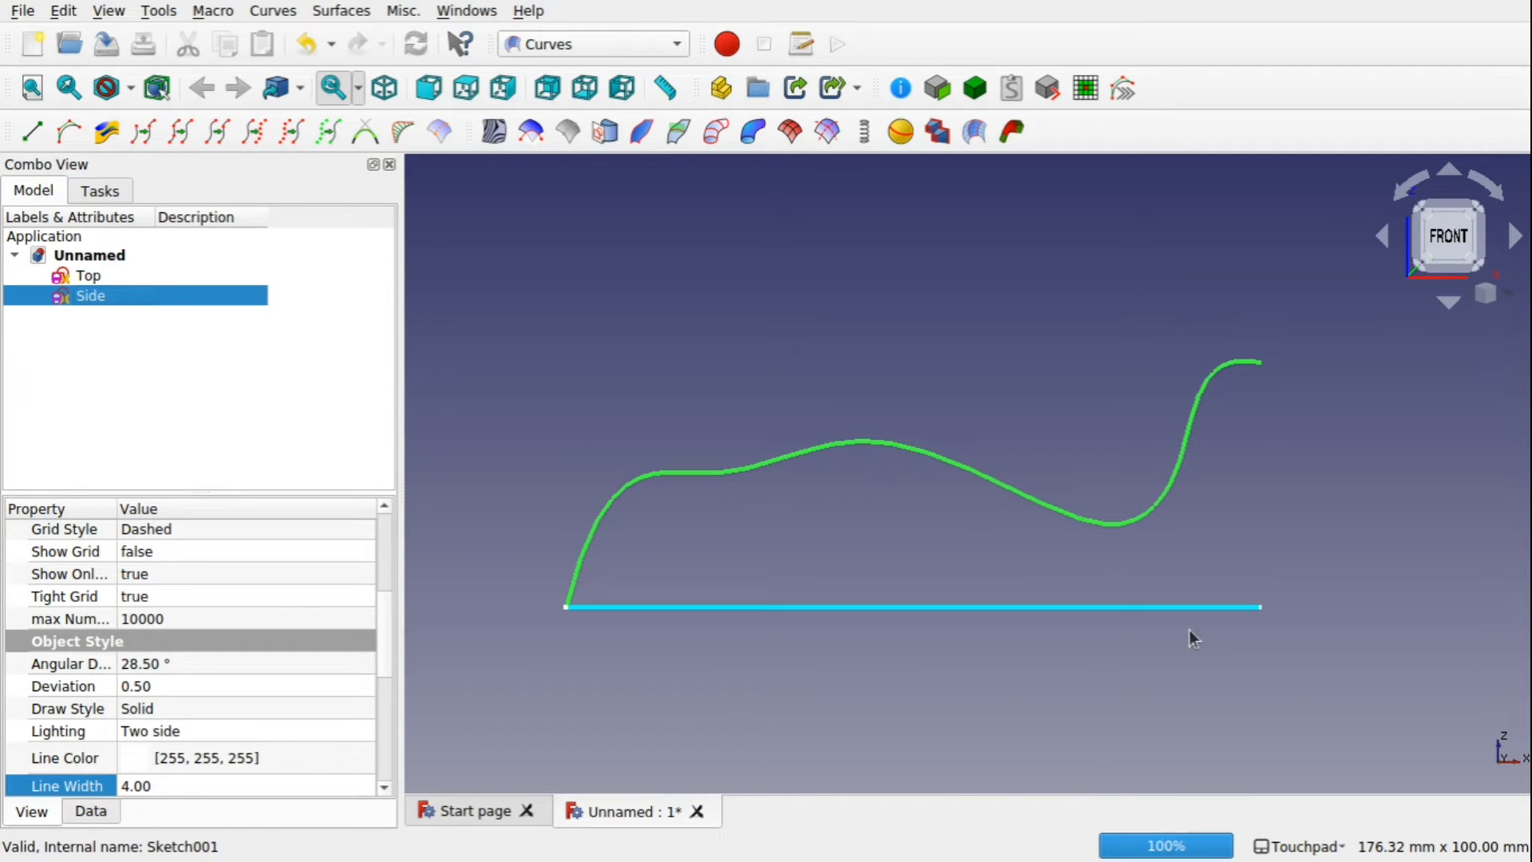
- Create a mixed curve from the B-splines of the Side and Top sketches
click(882, 547)
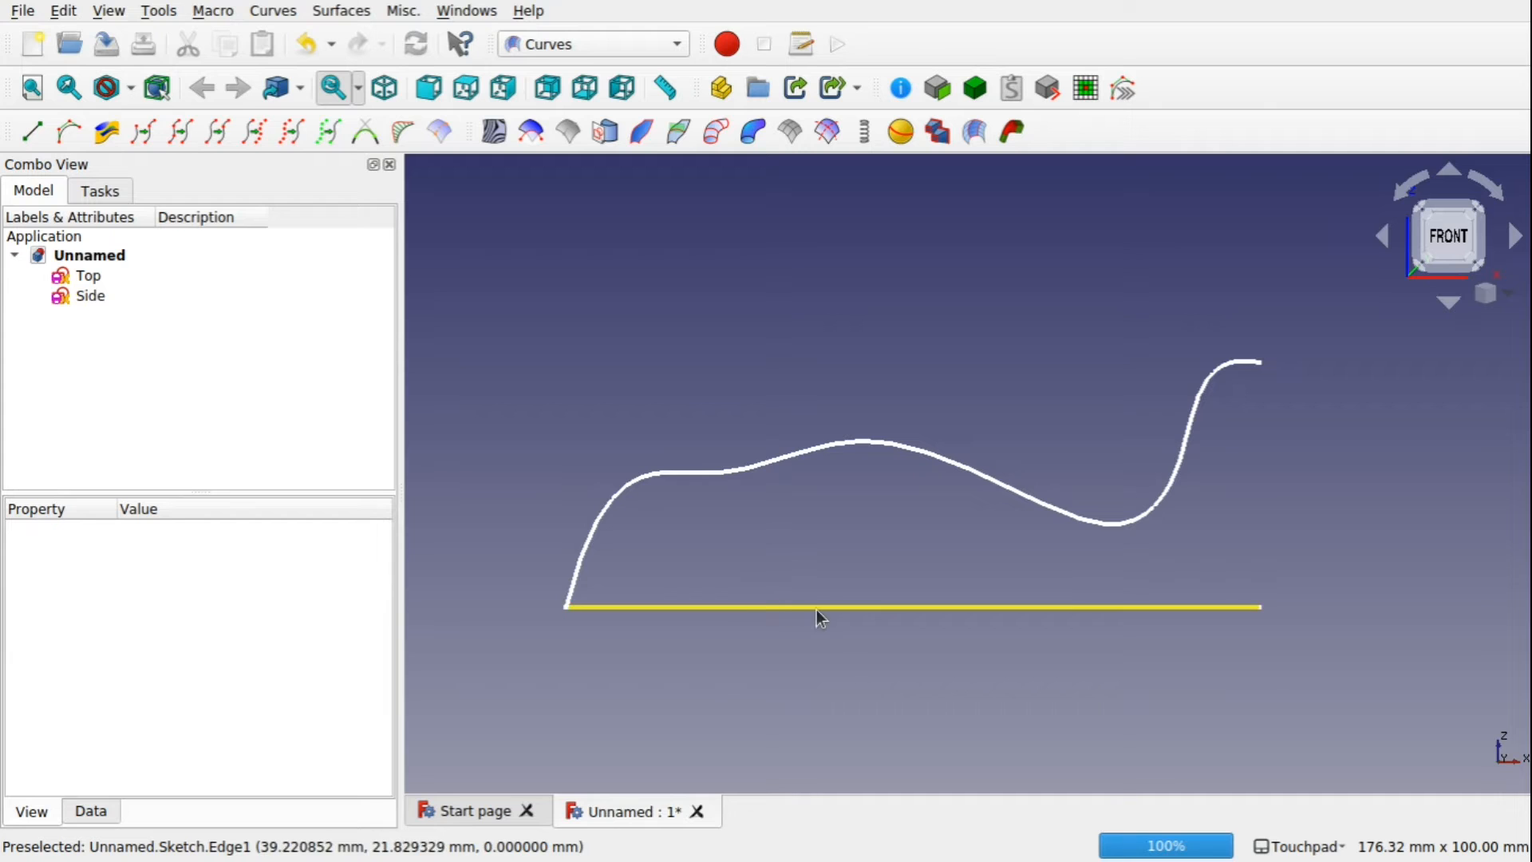
click(949, 459)
click(780, 553)
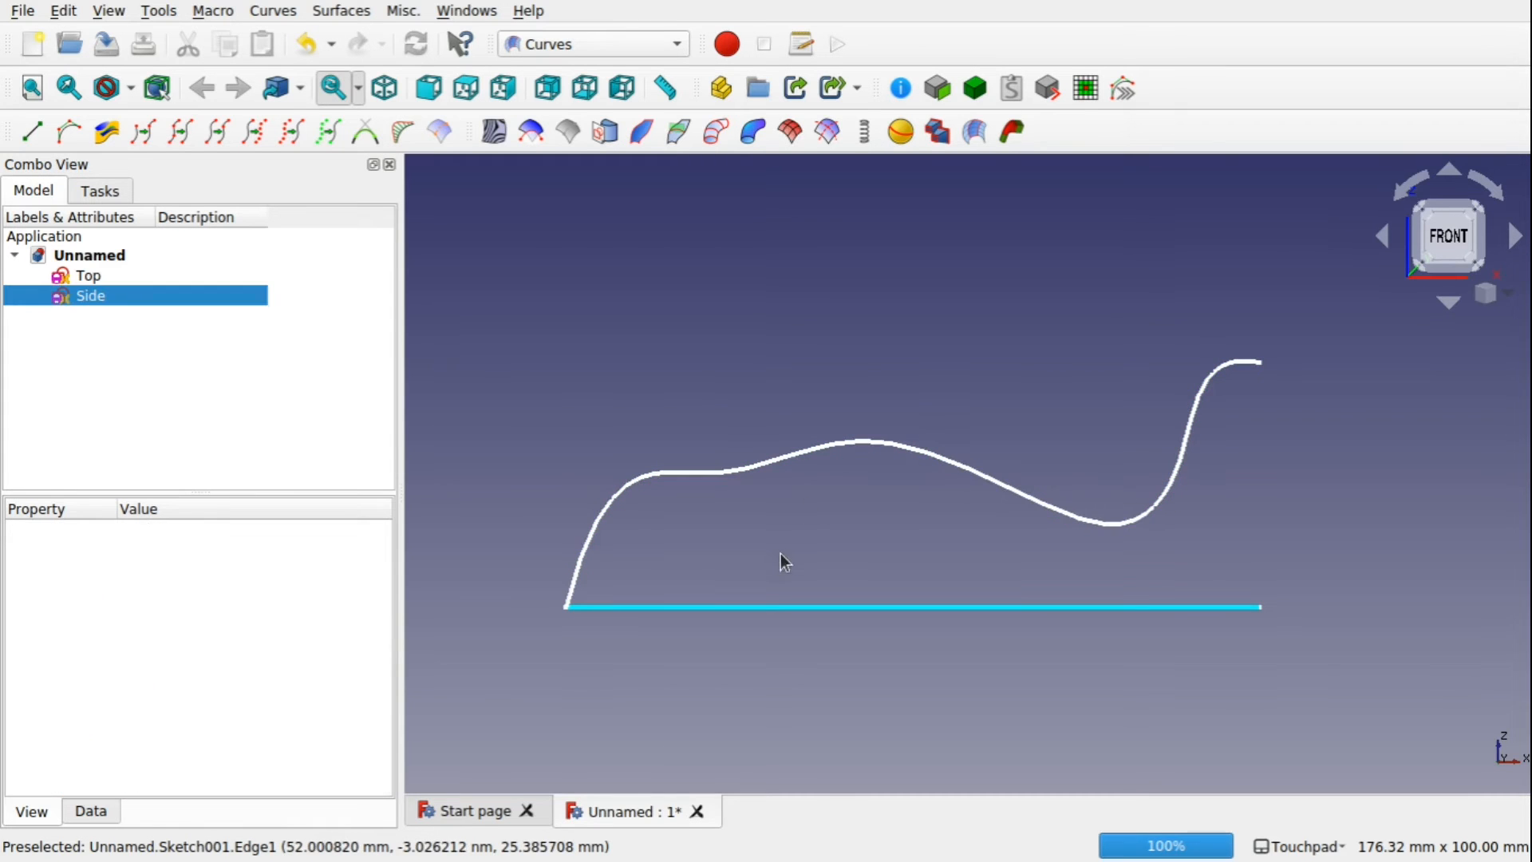
click(861, 442)
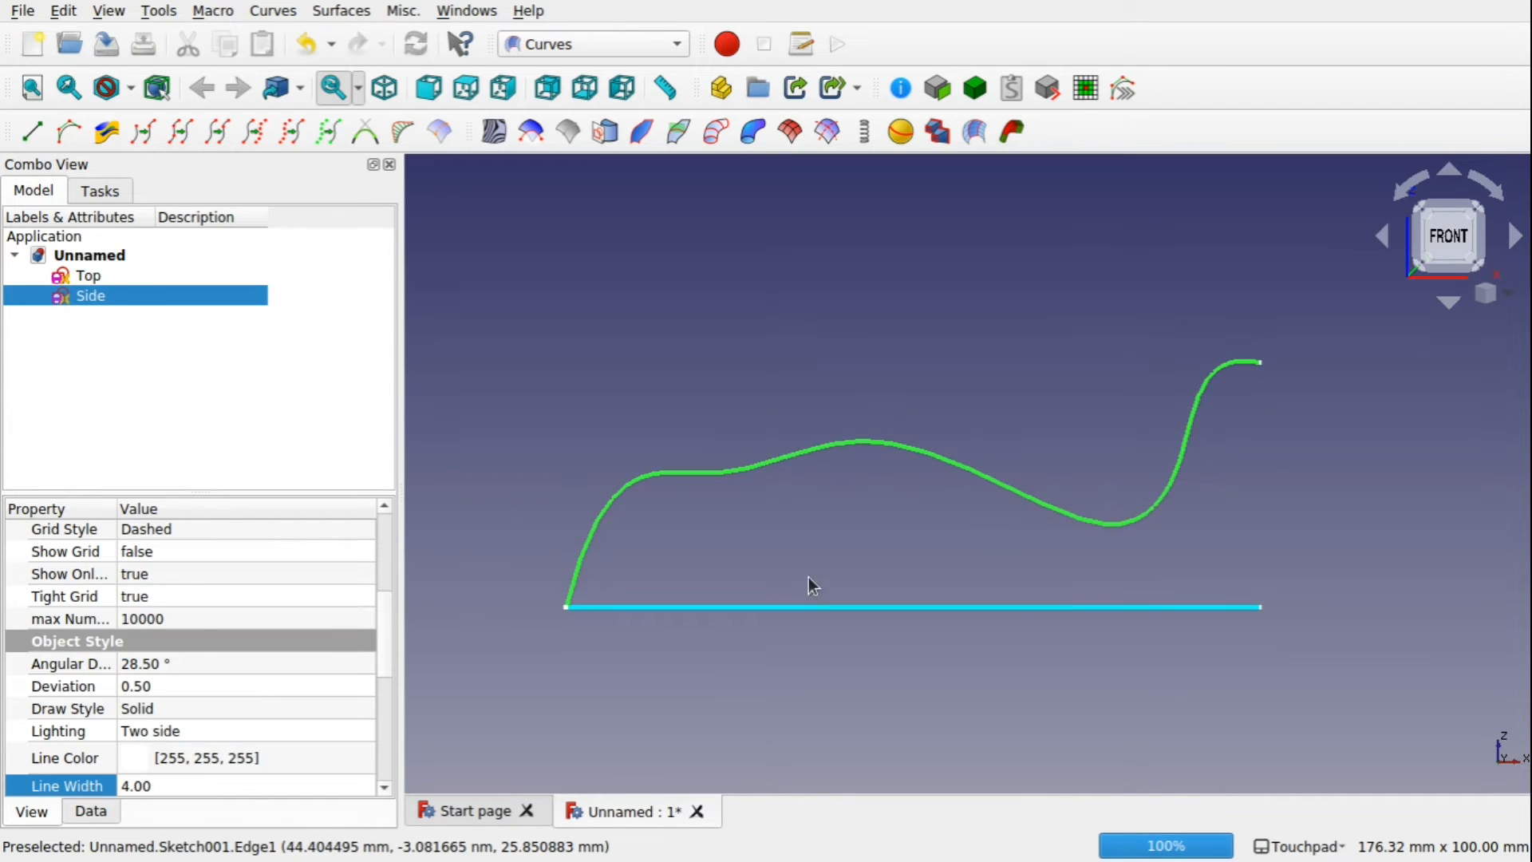
click(853, 610)
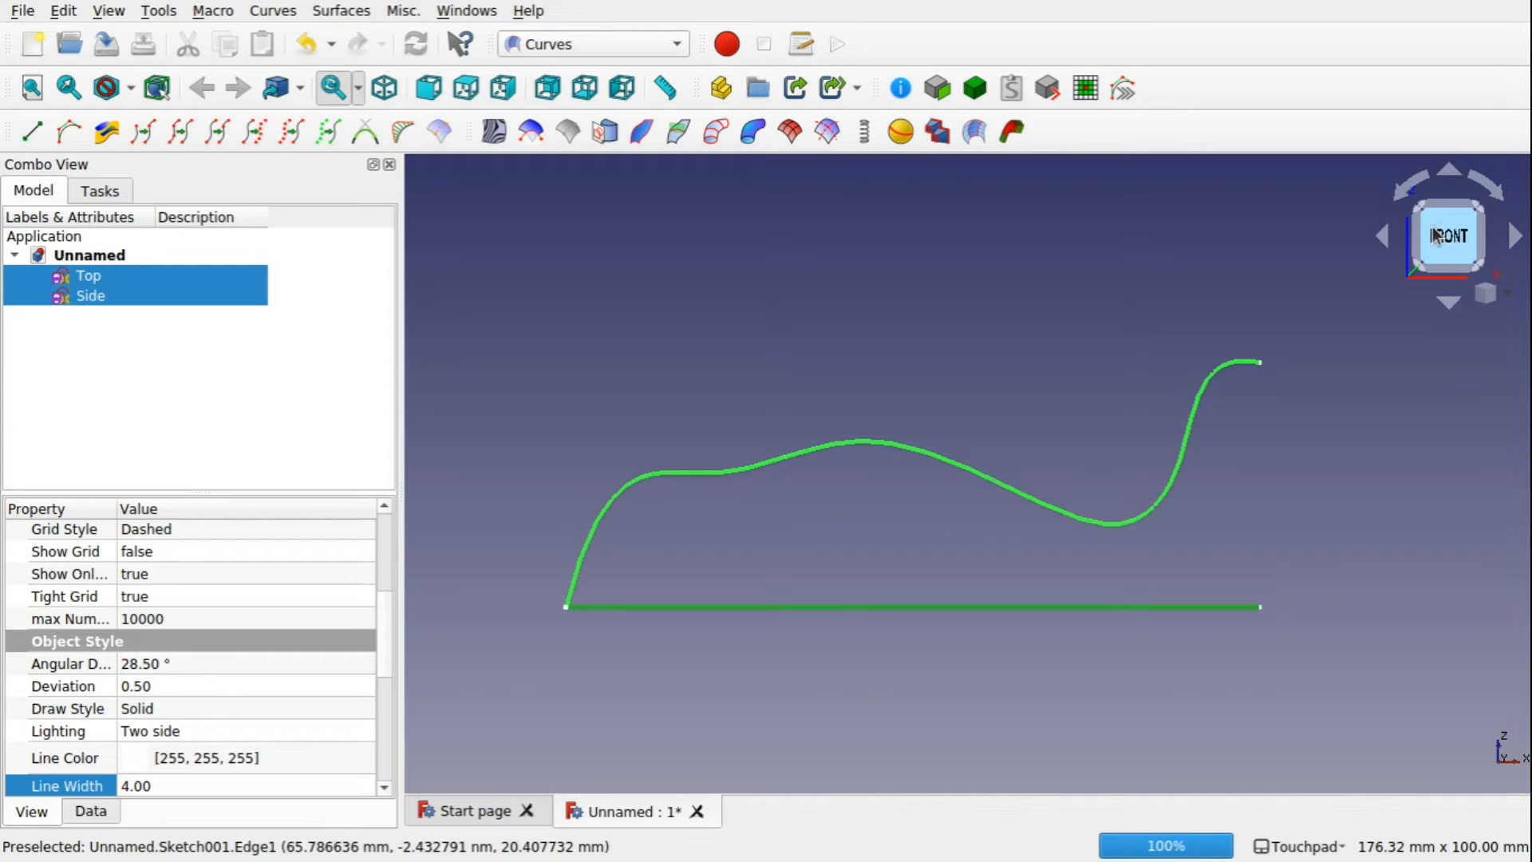
click(107, 132)
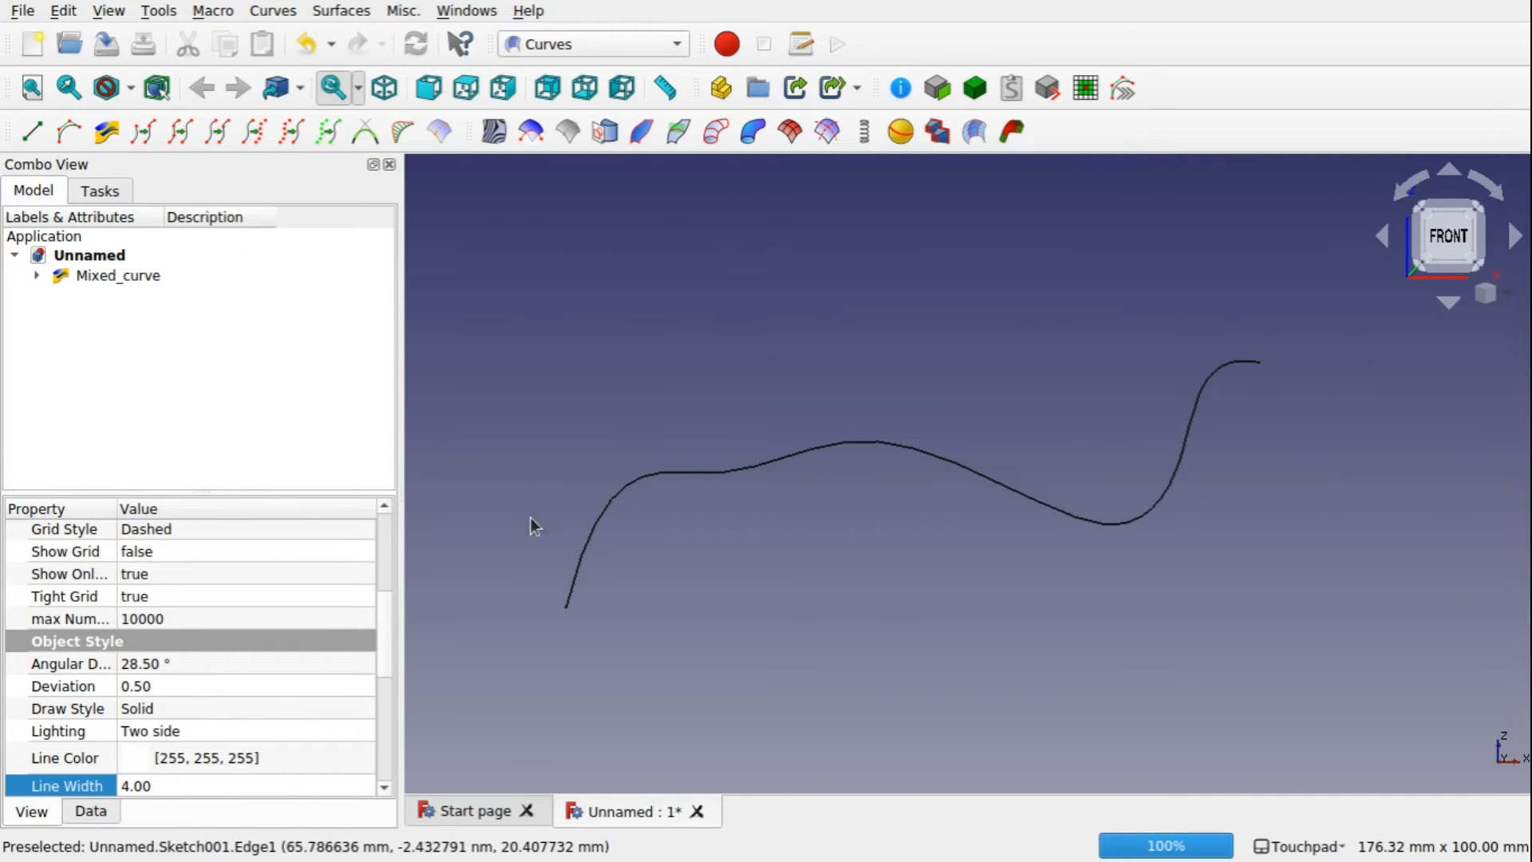
click(35, 275)
click(127, 351)
click(36, 275)
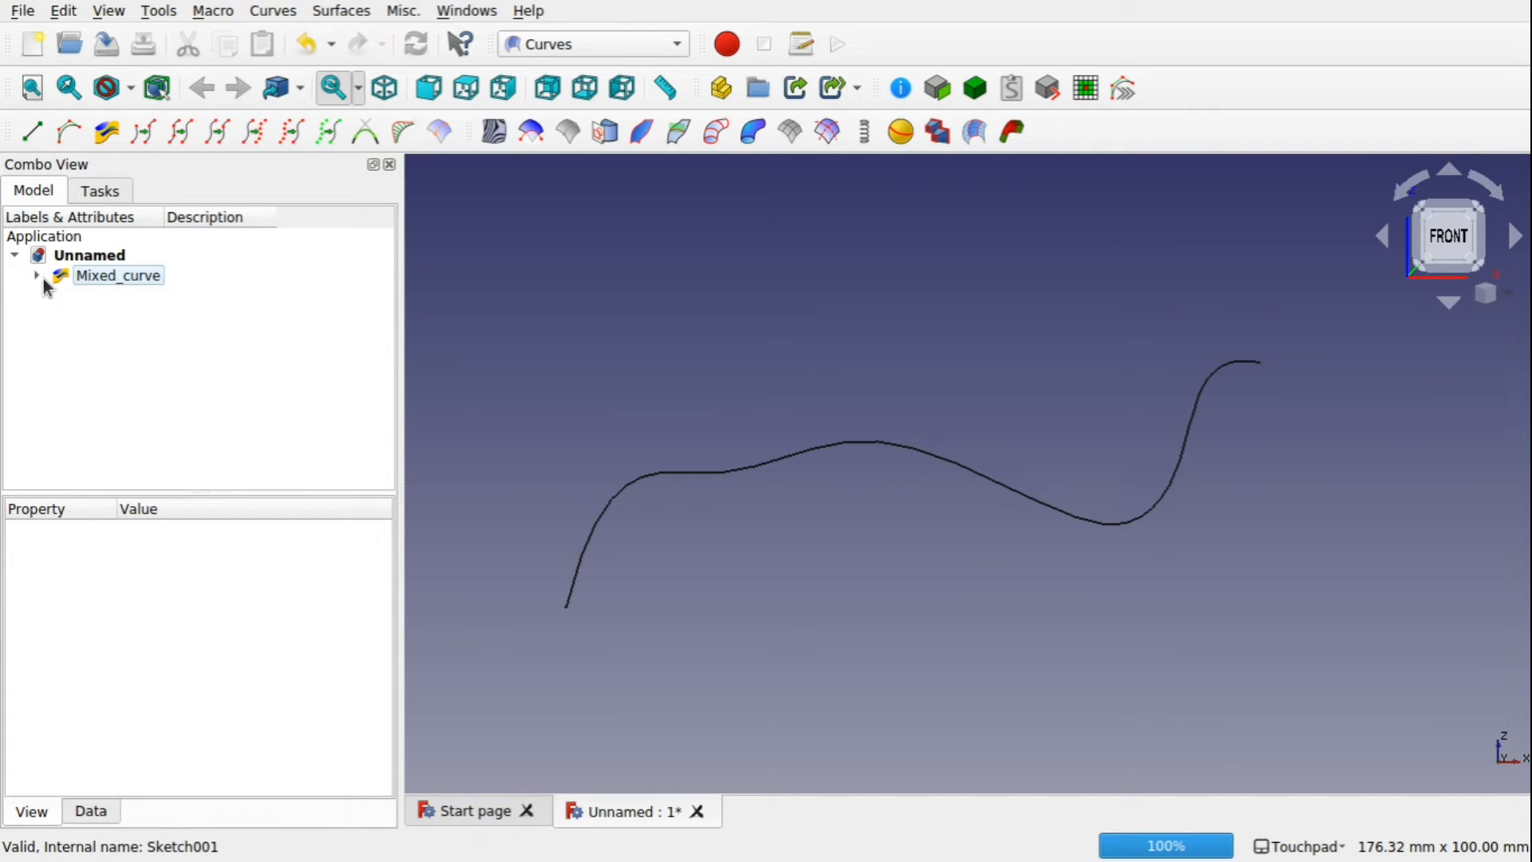
double_click(43, 279)
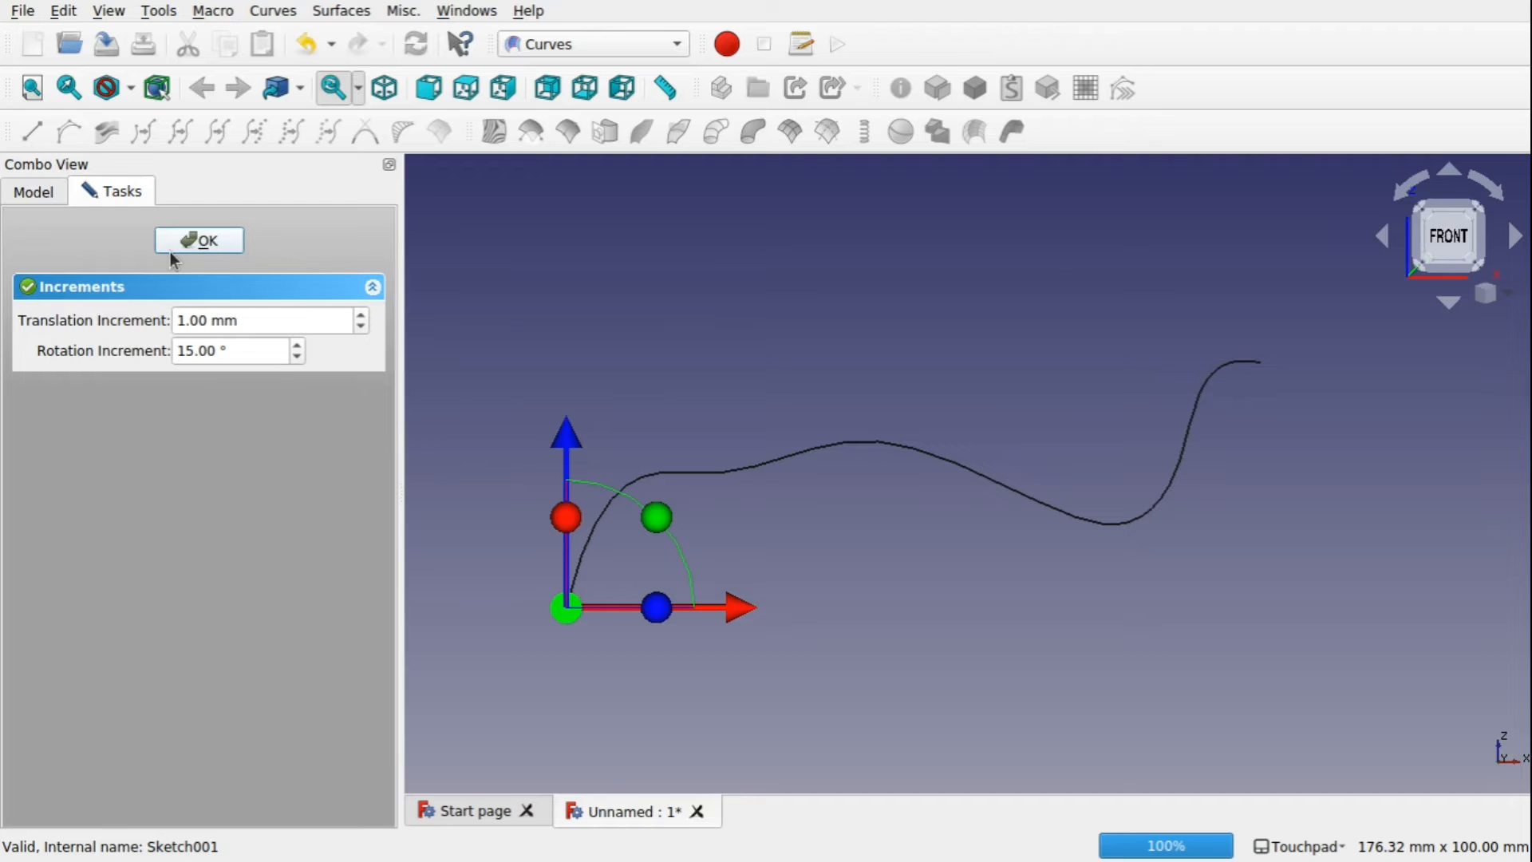
click(171, 251)
- Expand Mixed_curve in the model tree and make its Side and Top sketches visible
click(35, 275)
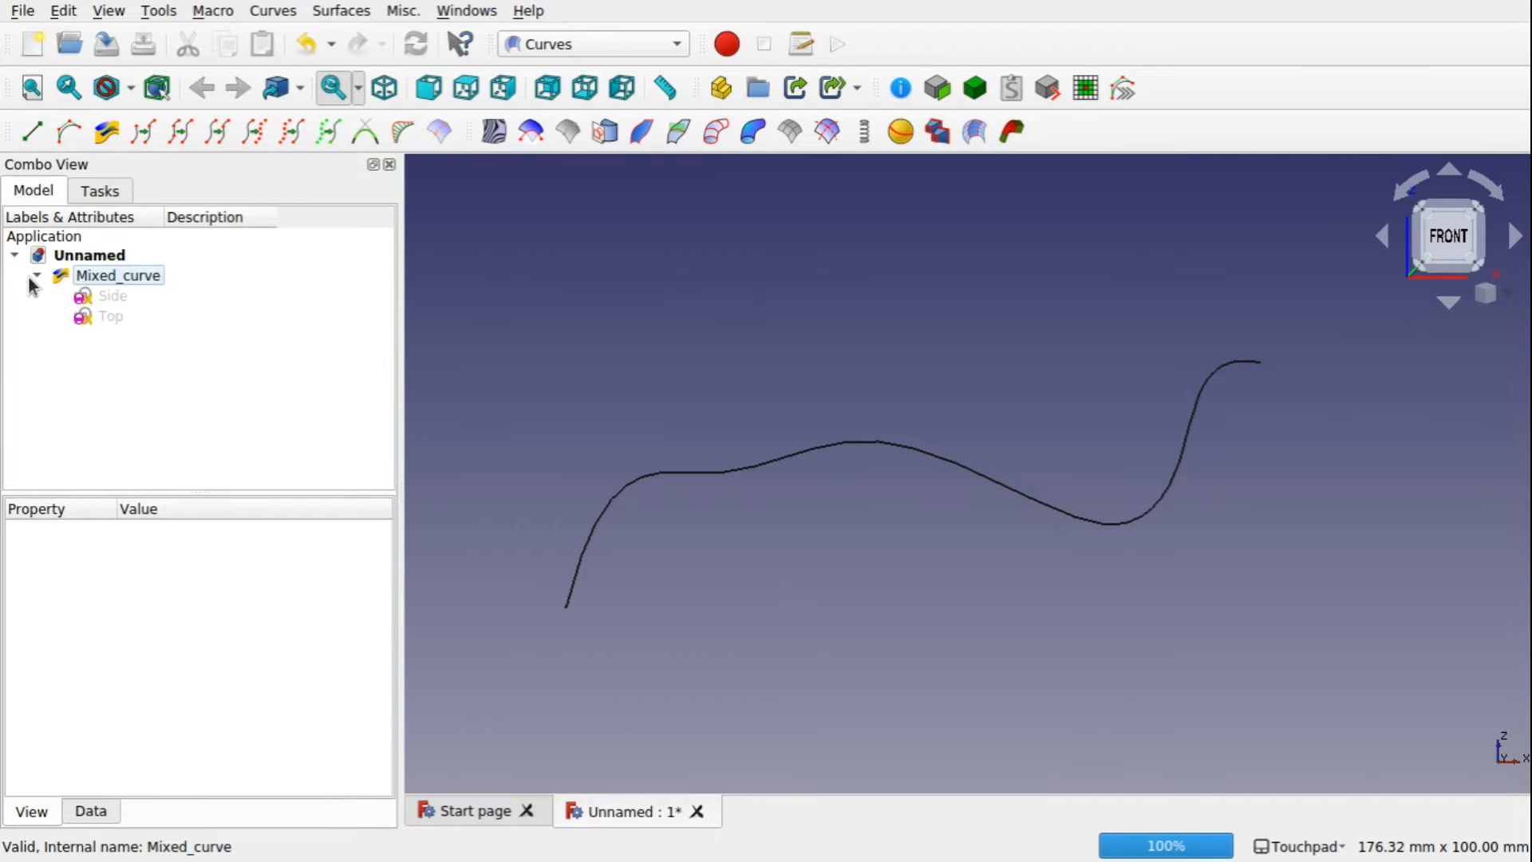
click(36, 275)
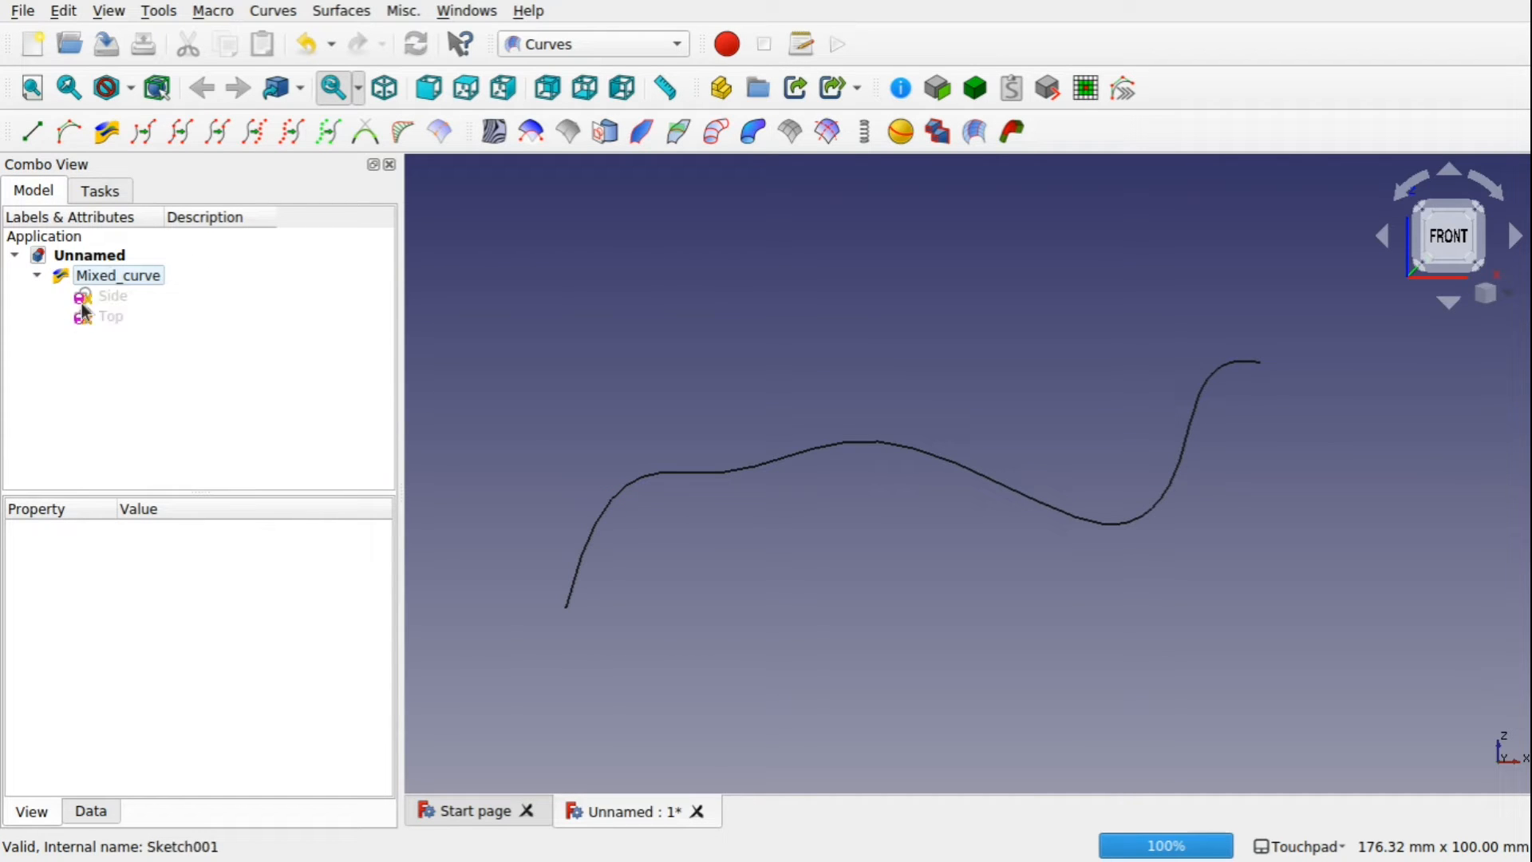
click(117, 299)
click(120, 319)
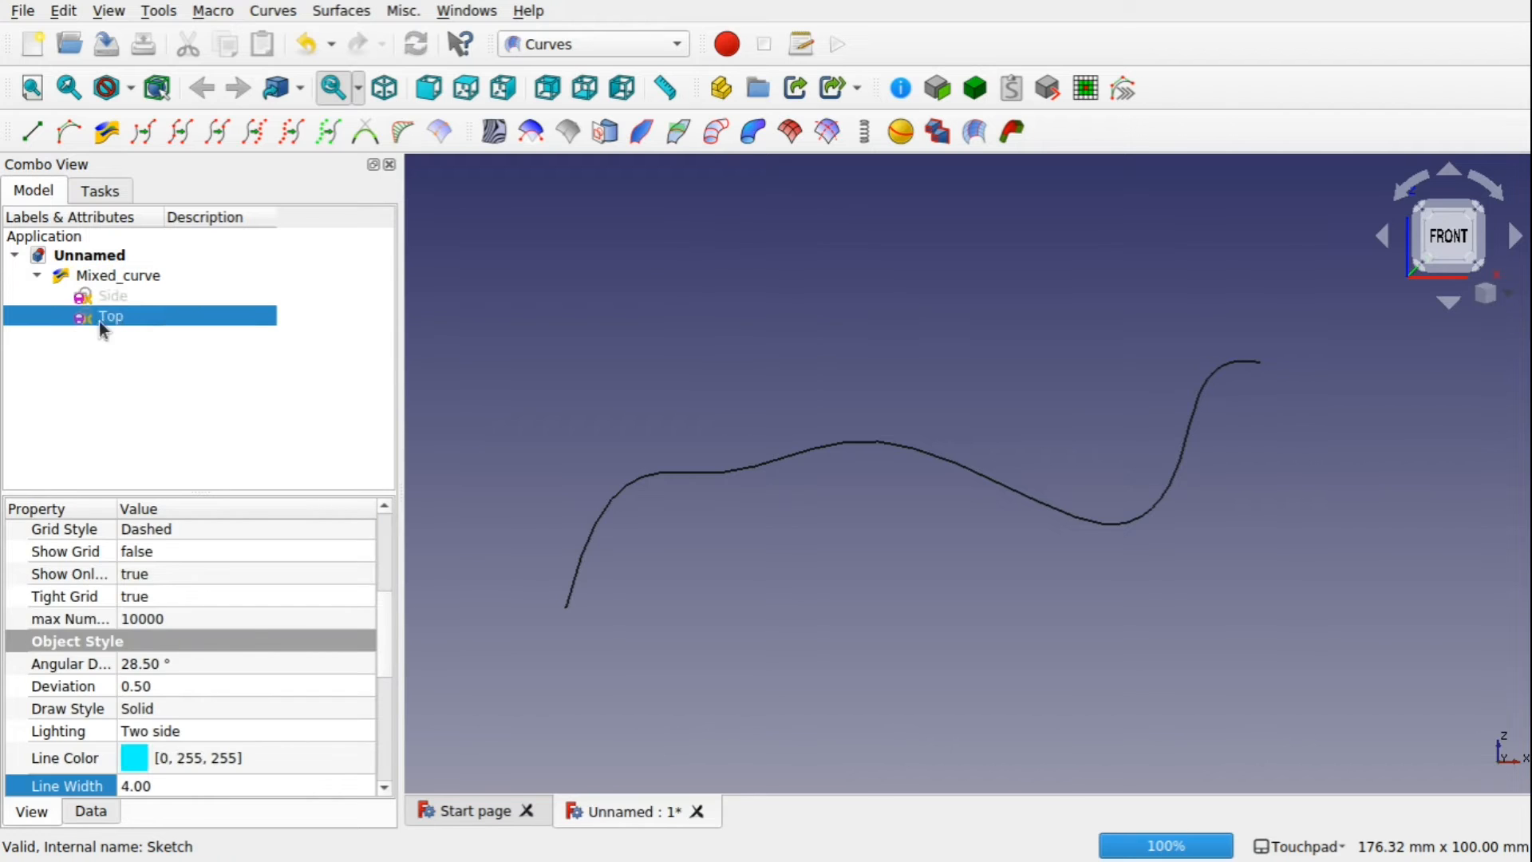
click(110, 300)
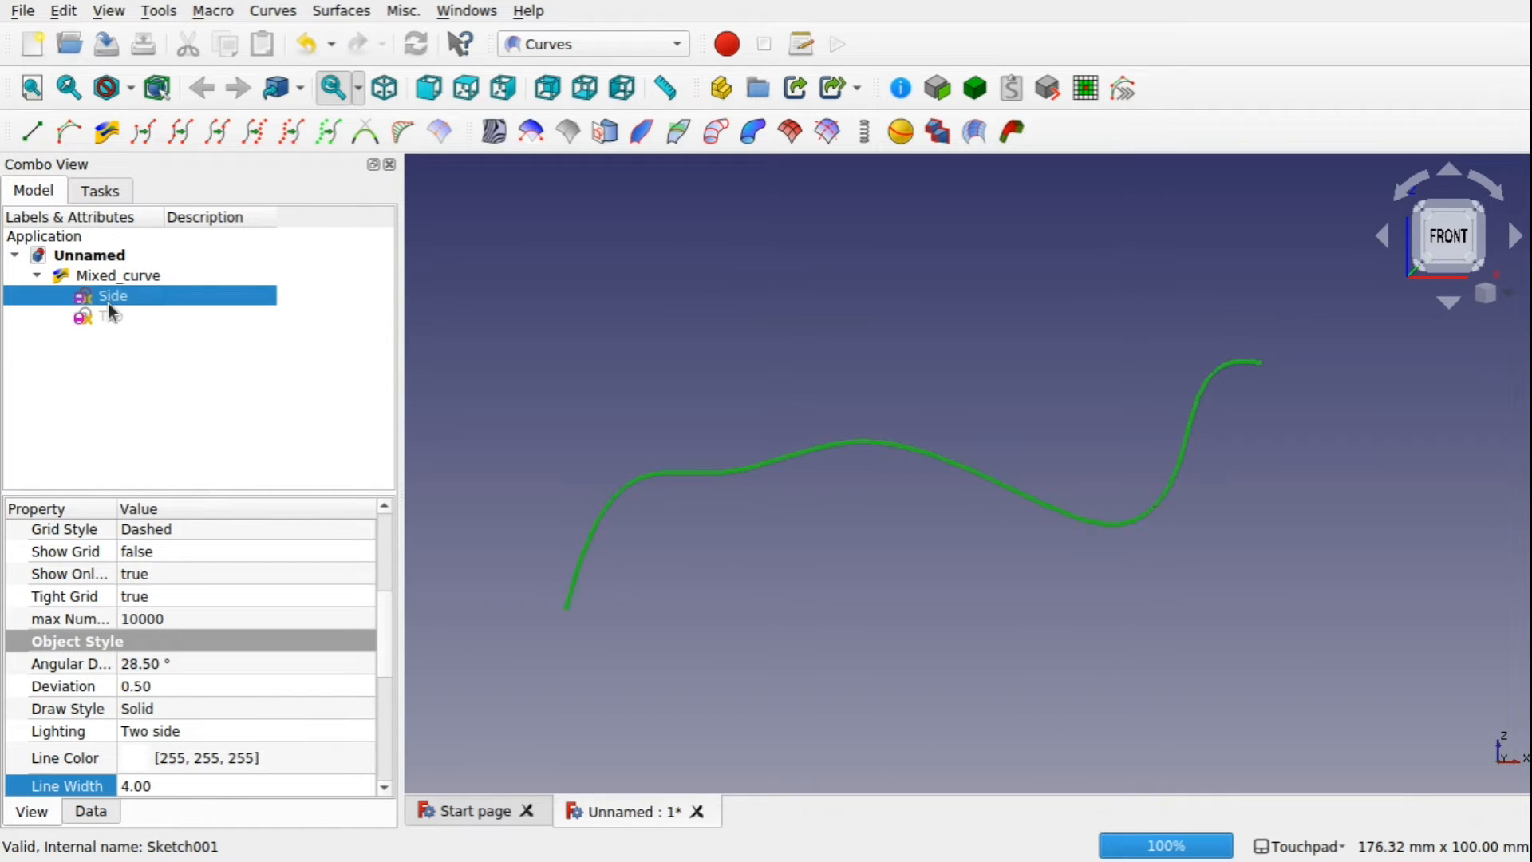
click(104, 313)
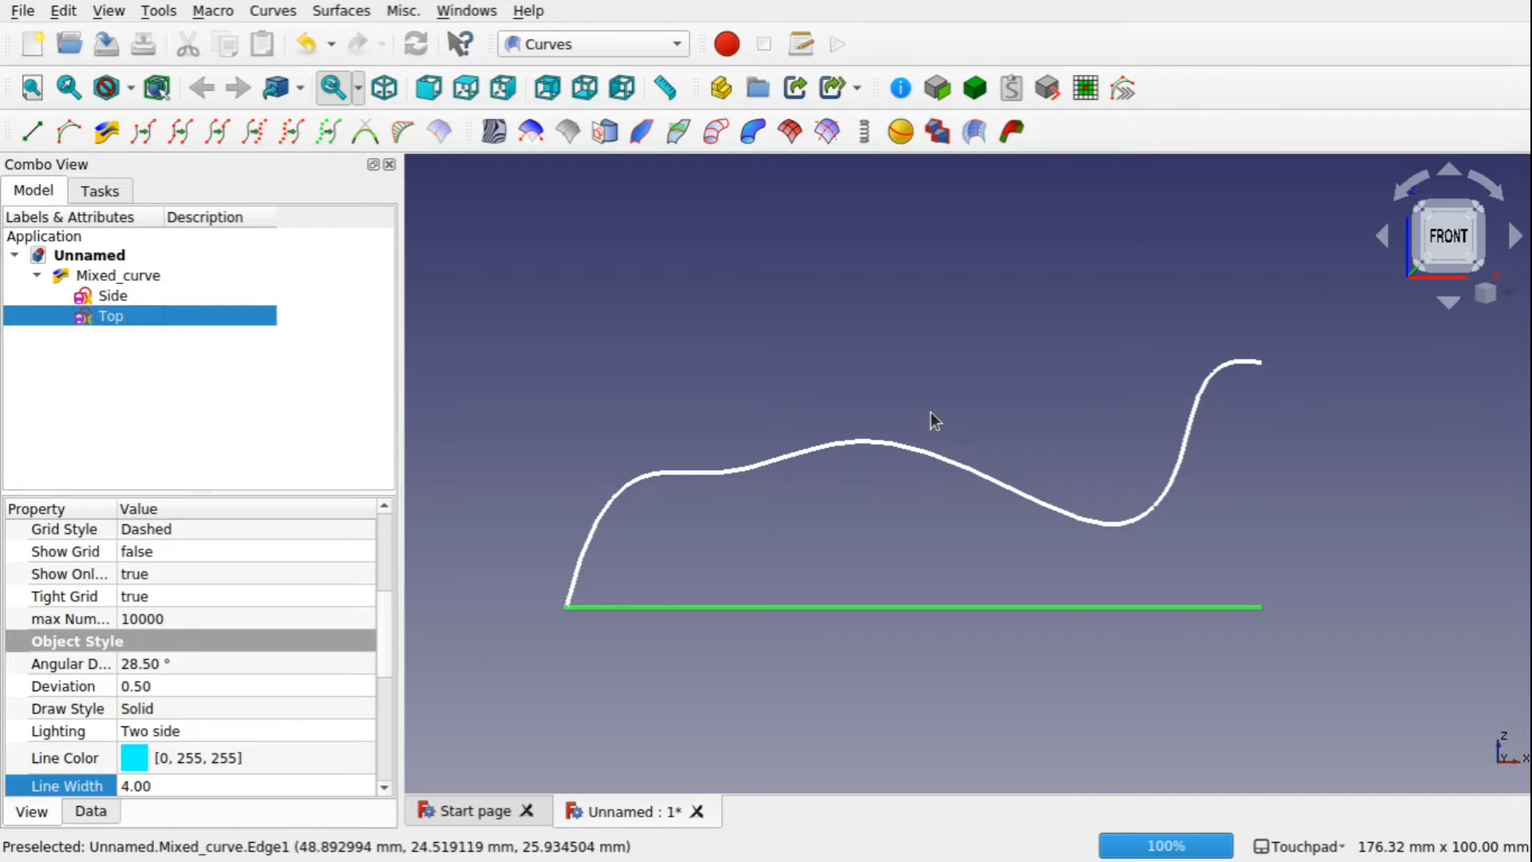
- Compare the mixed curve with the Side and Top sketches from the front and from oblique angles around the left side
mouse_move(930, 412)
shift+mouse_down()
mouse_move(950, 447)
mouse_move(1058, 453)
mouse_move(1128, 428)
mouse_move(1040, 451)
mouse_move(920, 410)
mouse_move(942, 383)
mouse_move(960, 458)
mouse_move(930, 380)
mouse_move(935, 395)
shift+mouse_up()
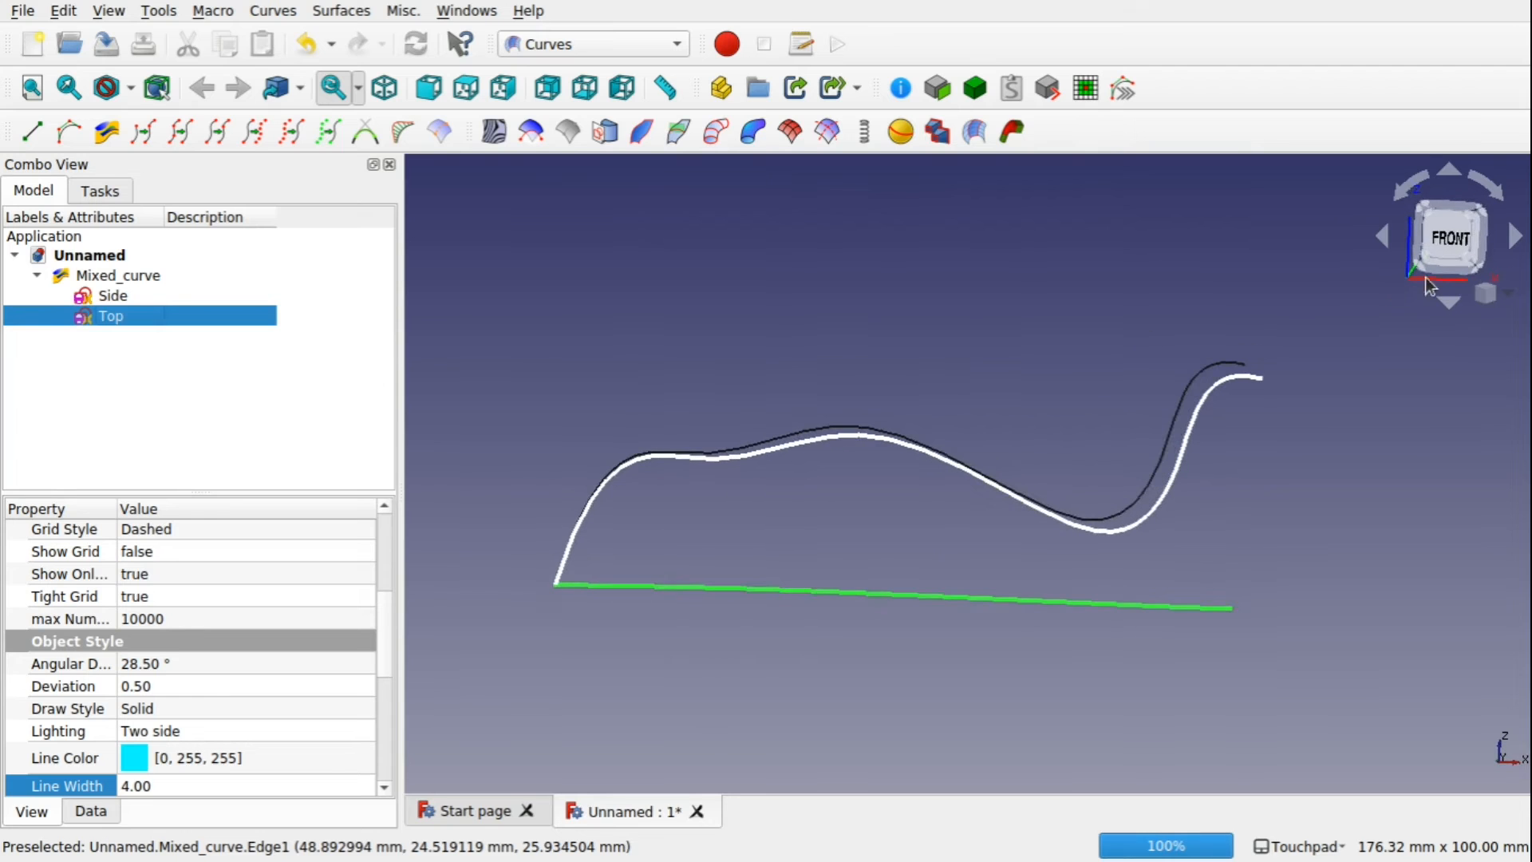
click(1429, 232)
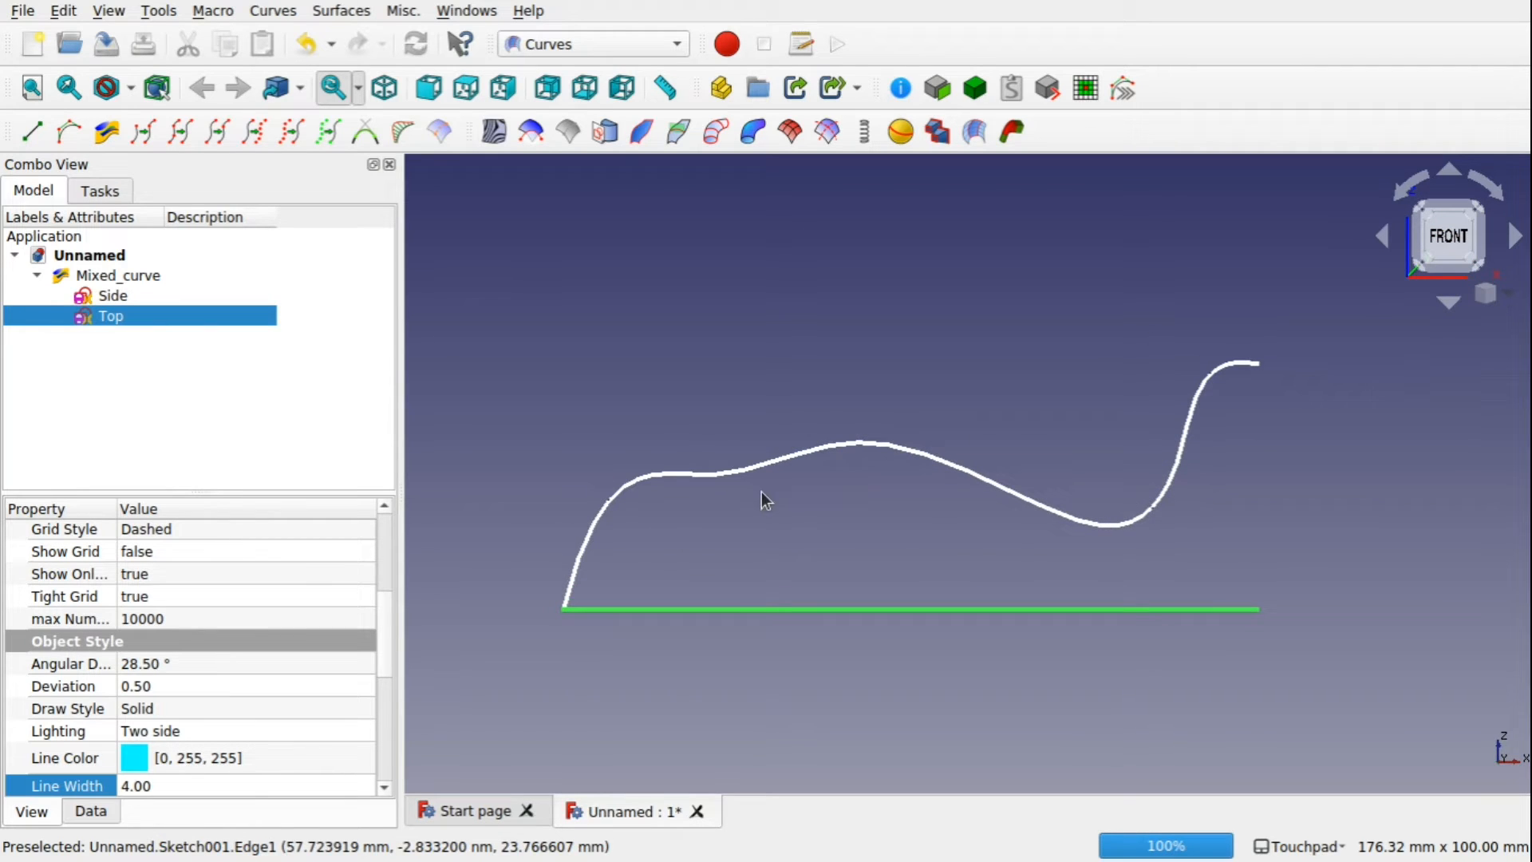
shift+drag(839, 476, 657, 501)
shift+drag(609, 564, 856, 553)
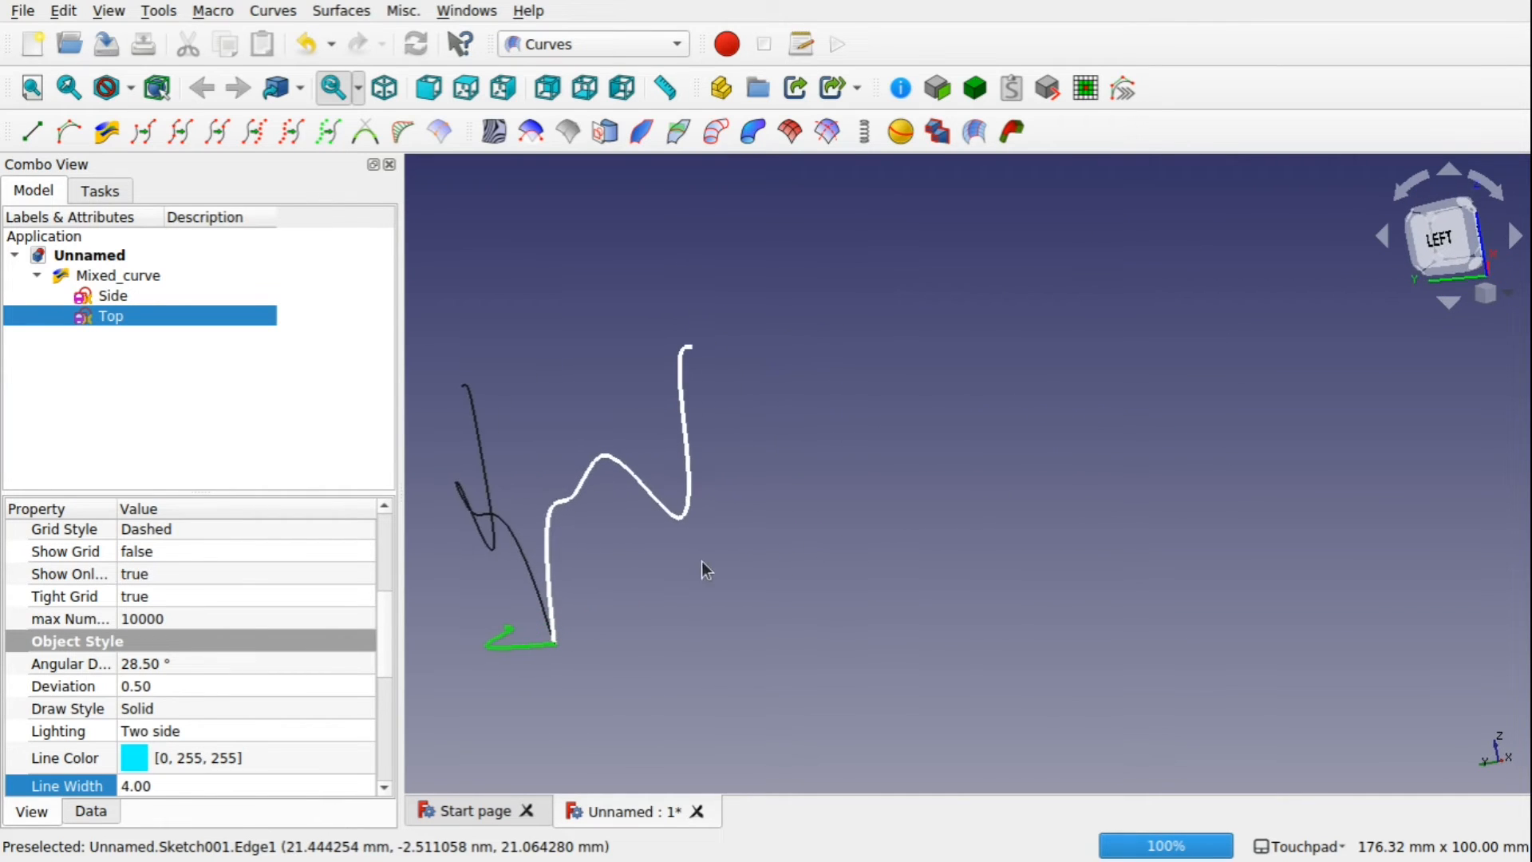
shift+middle_drag(730, 558, 1057, 522)
shift+drag(947, 528, 974, 524)
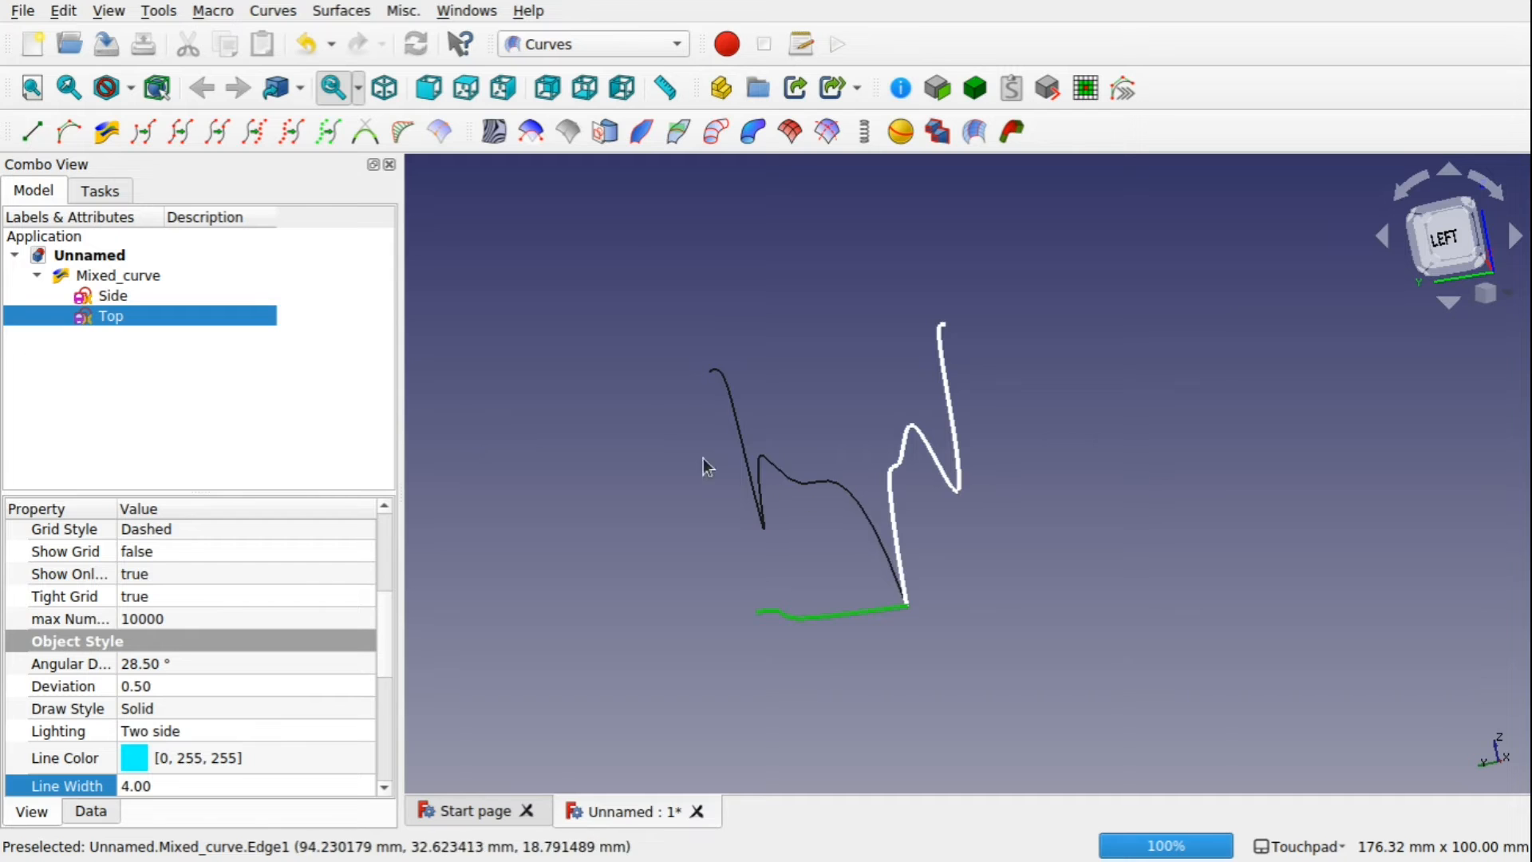
shift+drag(910, 587, 888, 612)
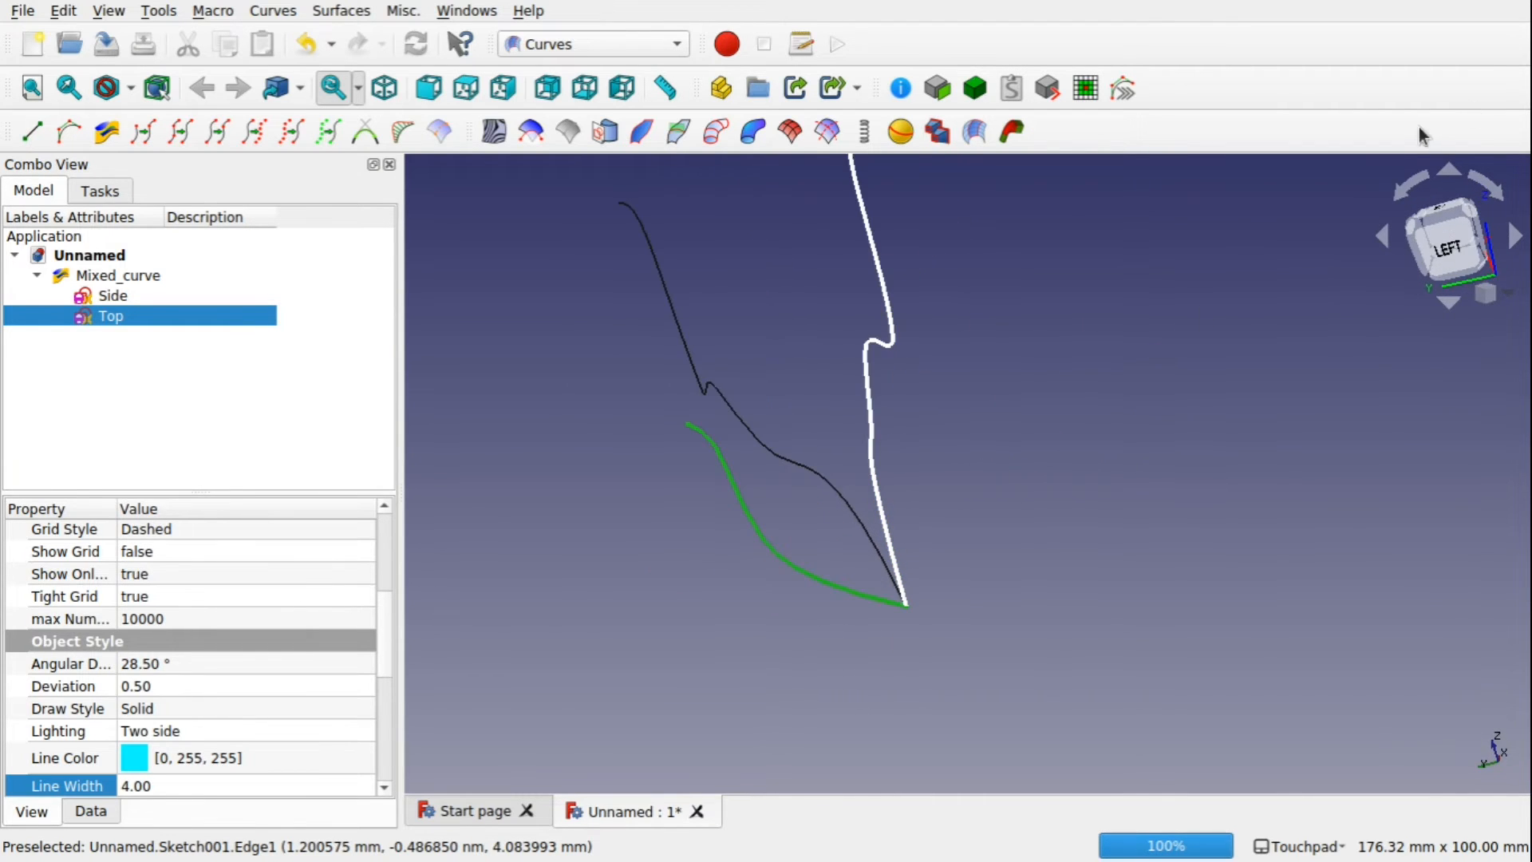
- Compare the mixed curve with the Top sketch in the top view, hiding the sketch and showing it again
click(1441, 207)
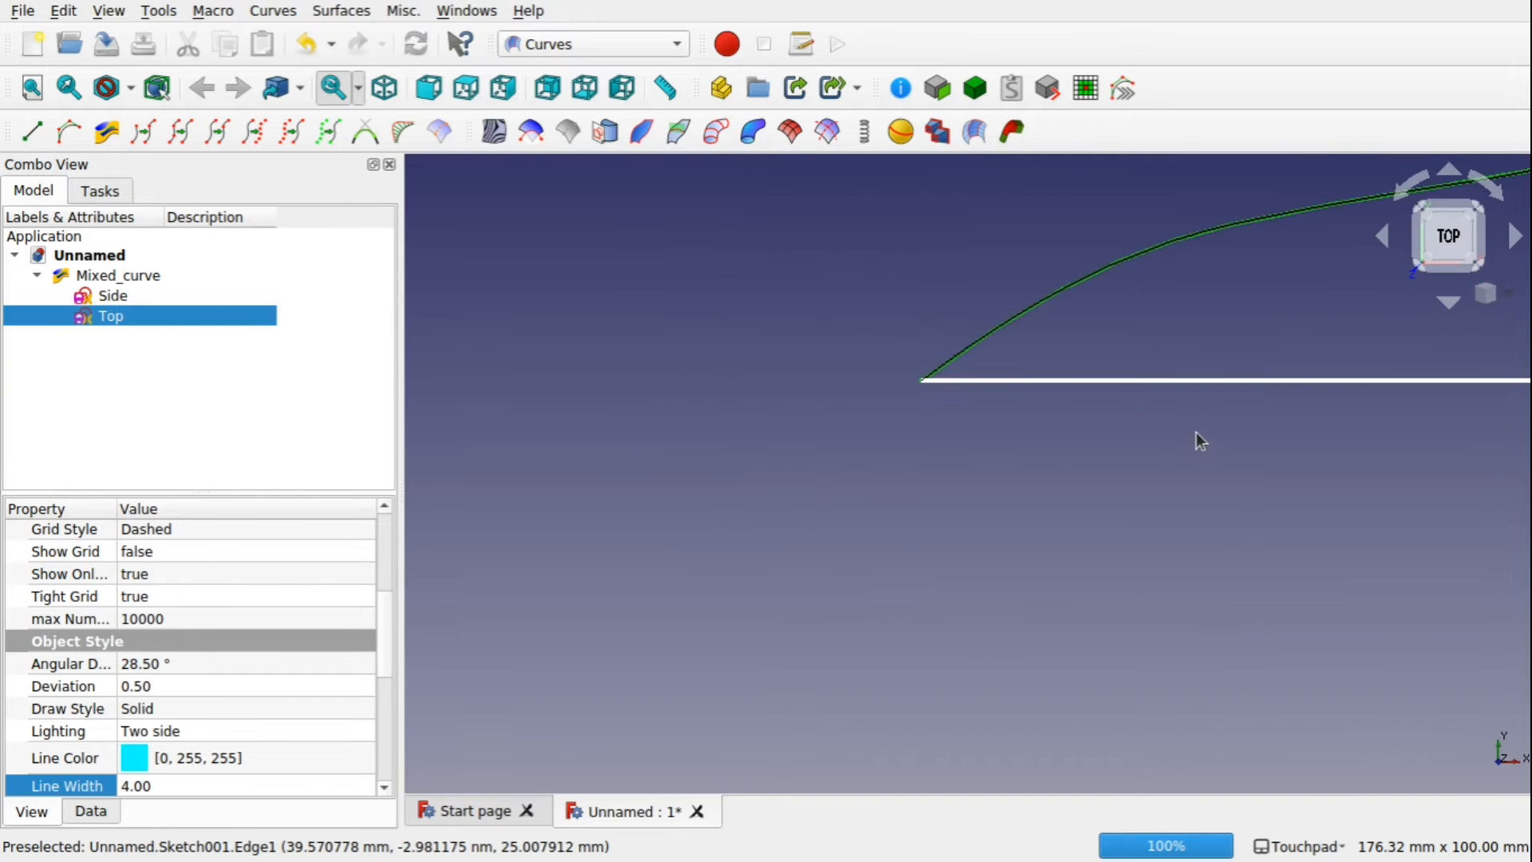
shift+drag(1213, 452, 921, 648)
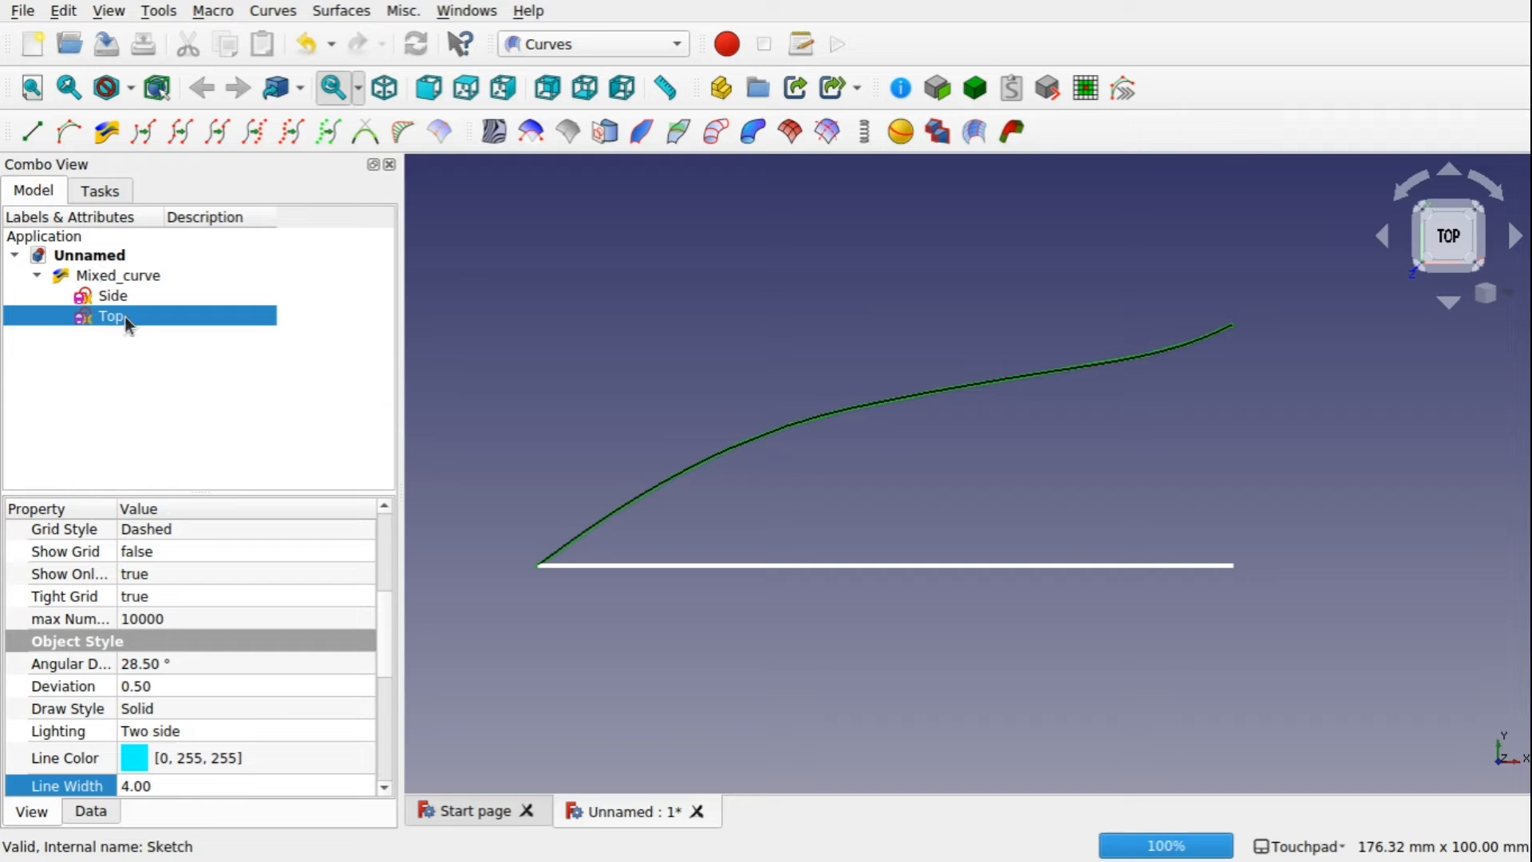
key(space)
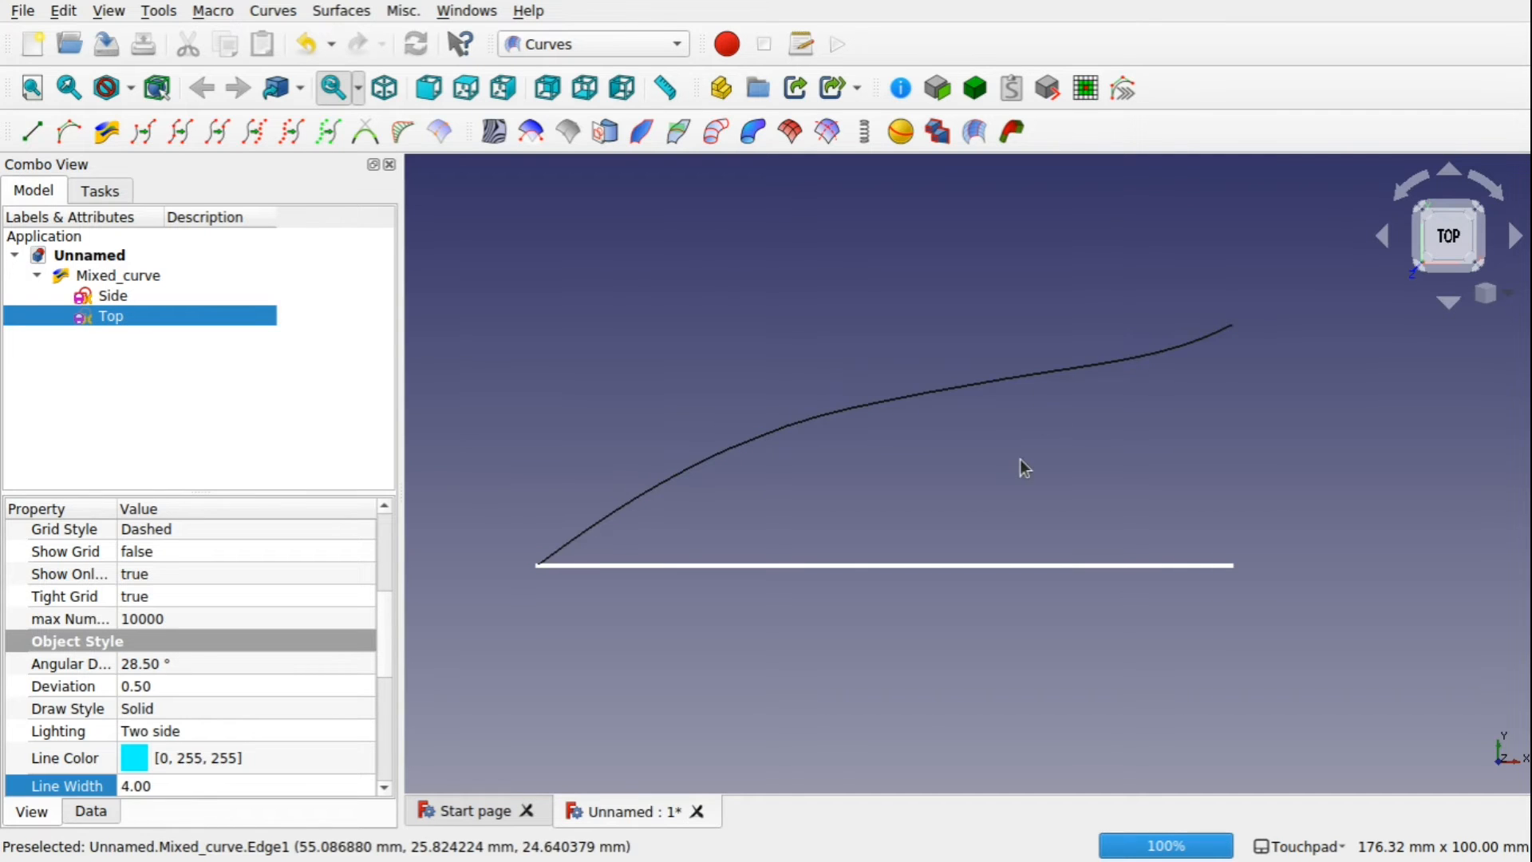
key(space)
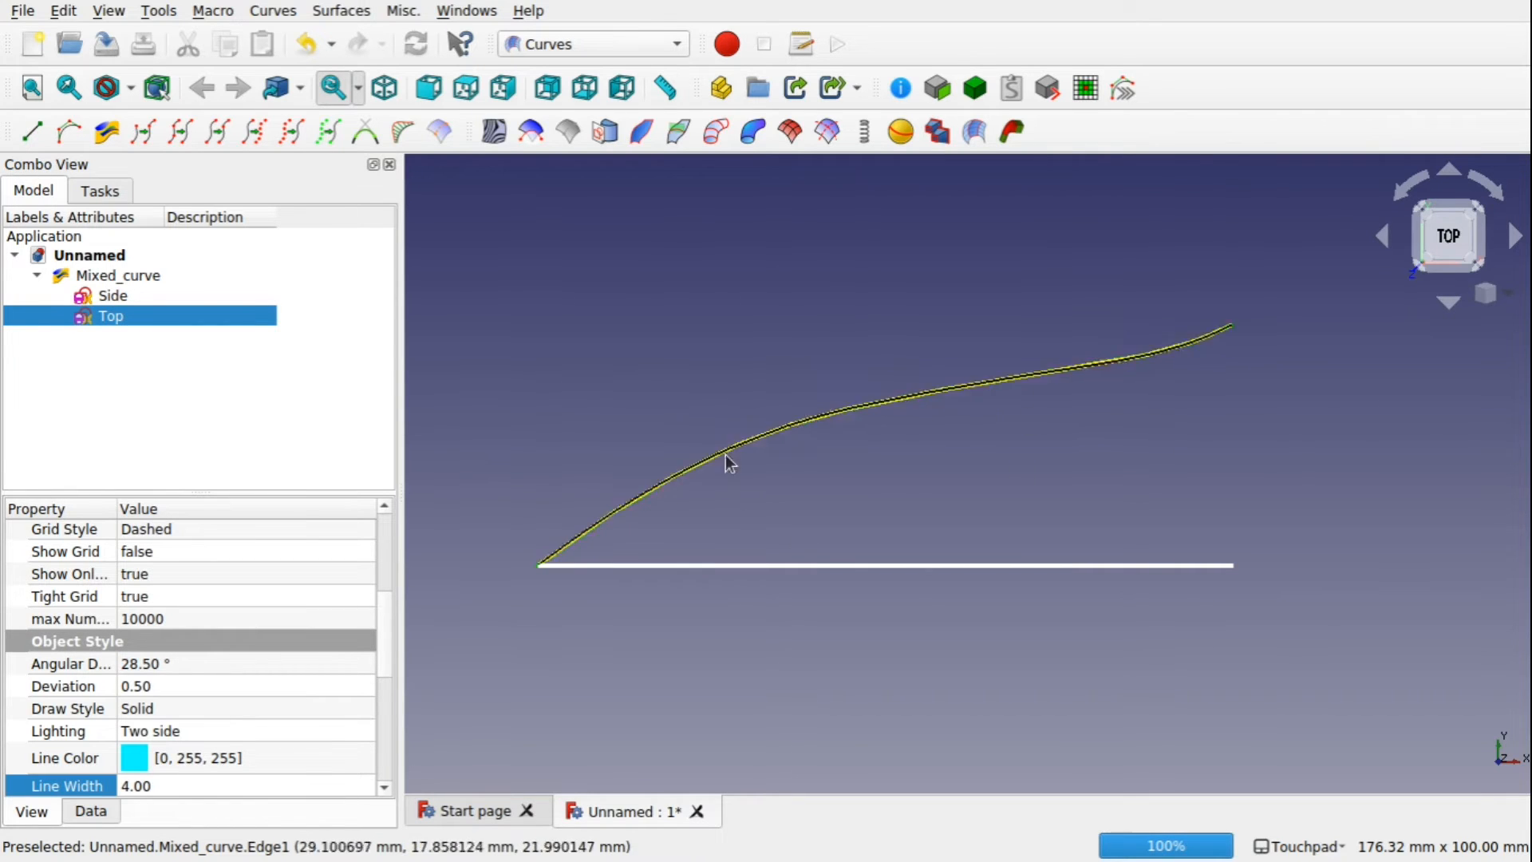
- Hide the Side and Top sketches to examine the mixed curve from oblique angles, and make both sketches visible again
click(754, 444)
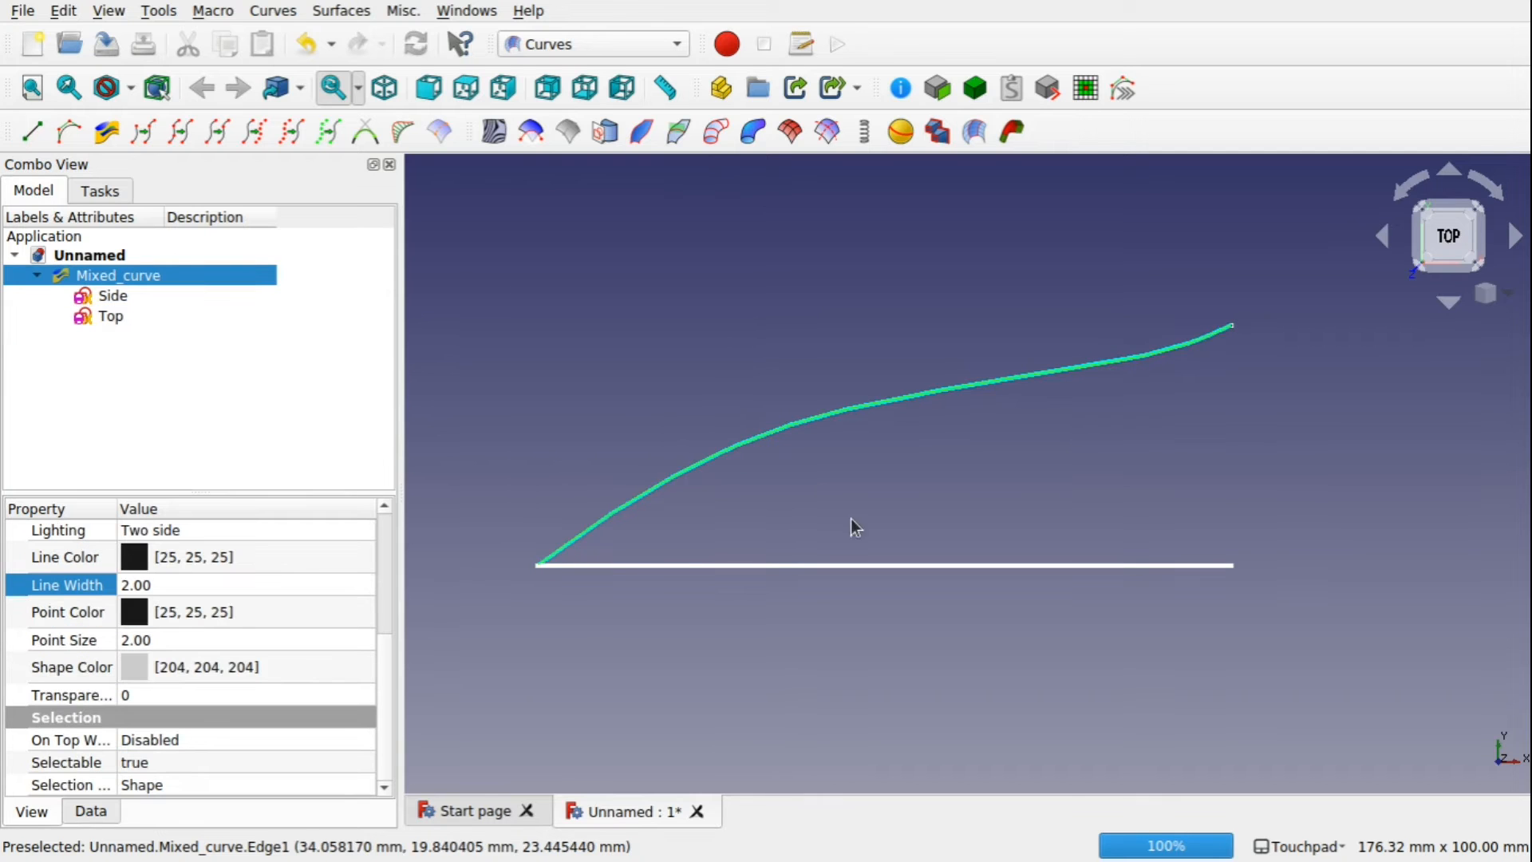
shift+drag(818, 506, 765, 539)
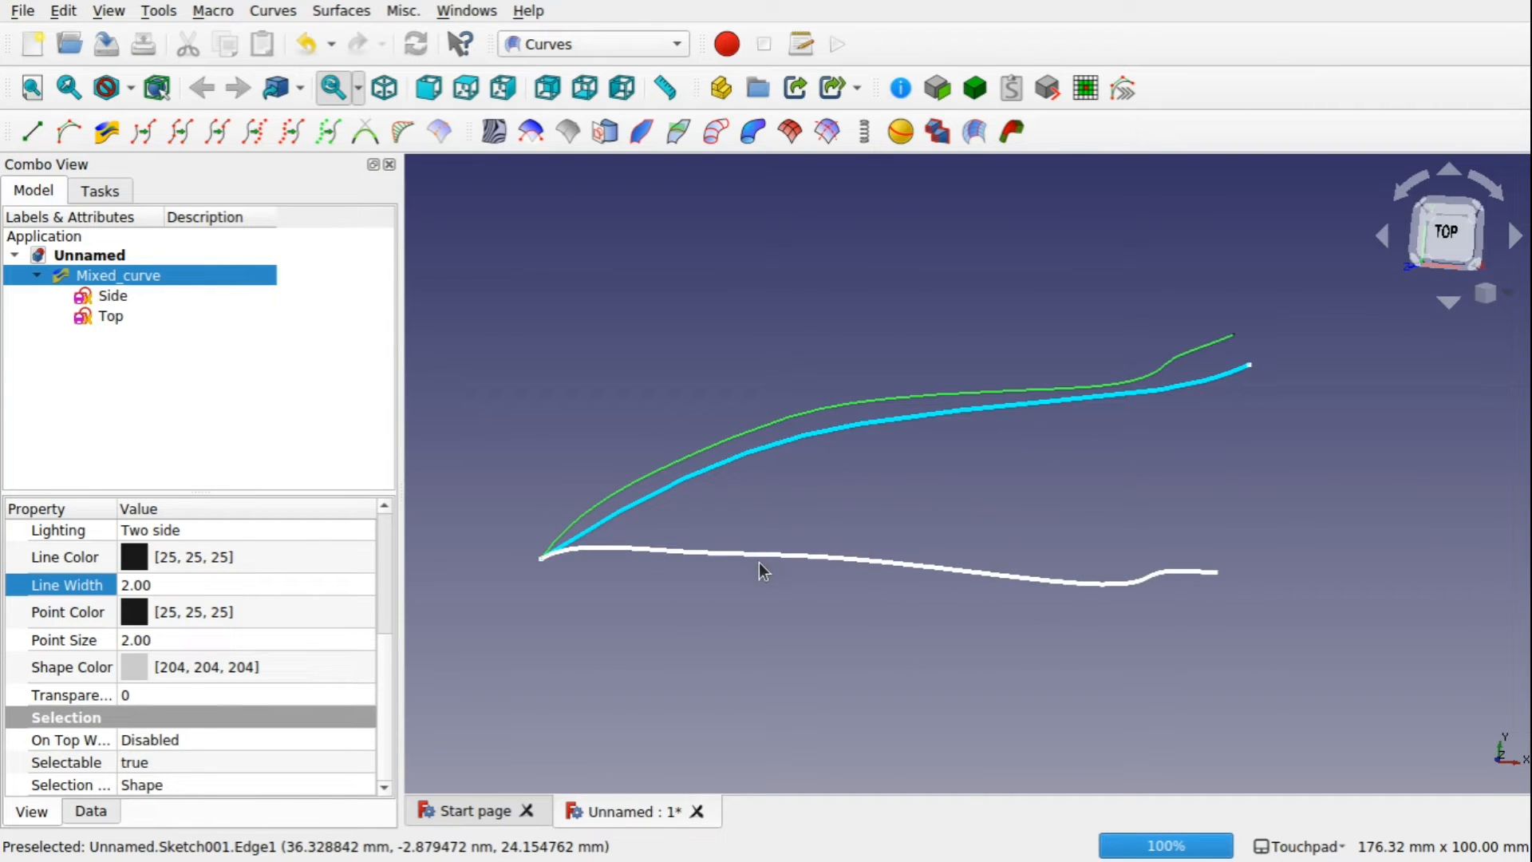
click(763, 558)
key(space)
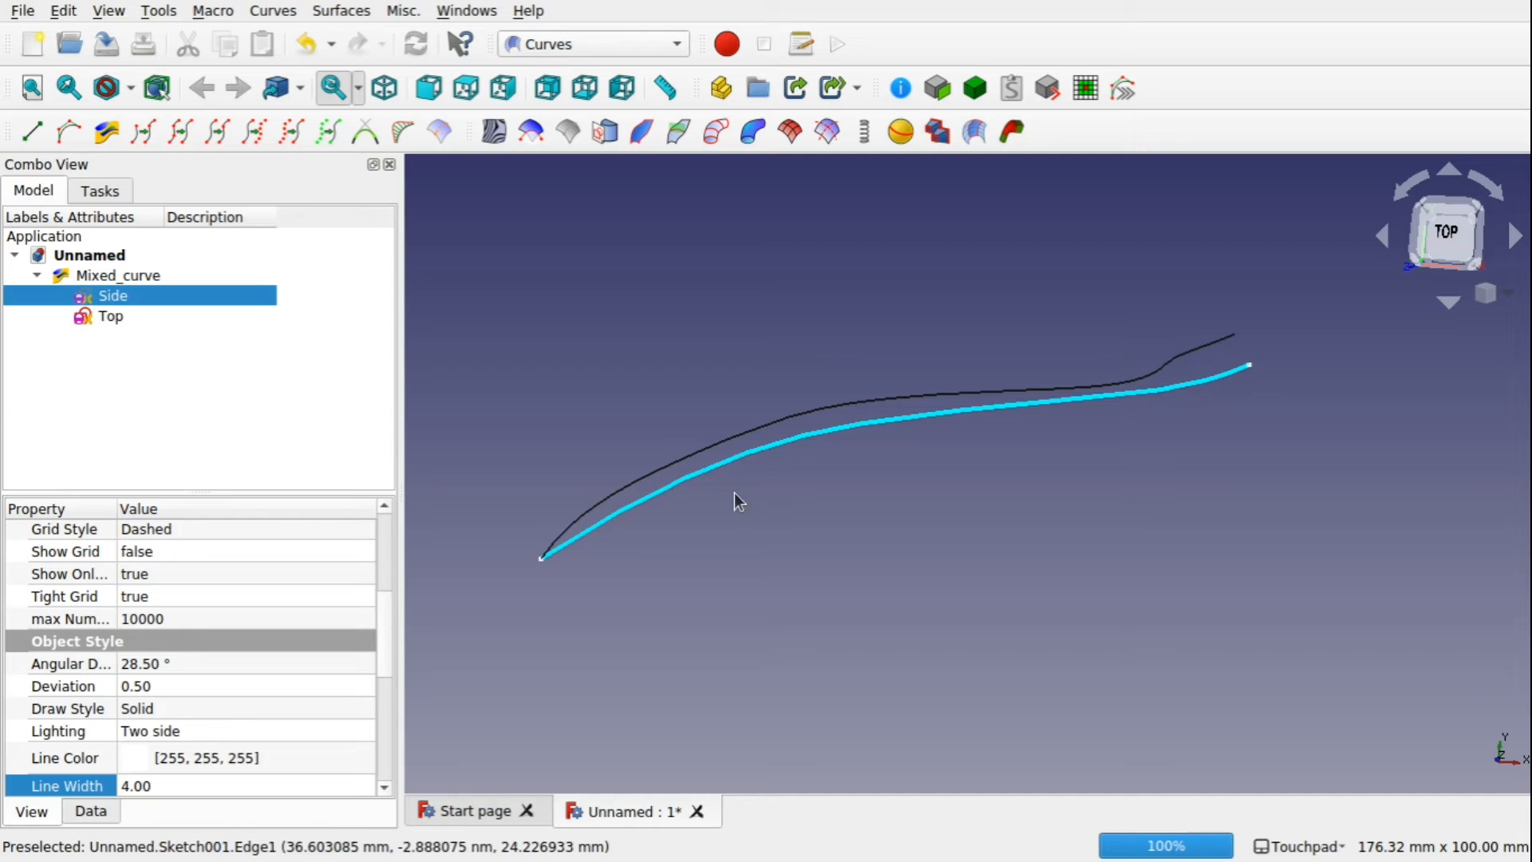
click(744, 451)
key(space)
mouse_move(973, 510)
shift+mouse_down()
mouse_move(954, 393)
mouse_move(995, 436)
mouse_move(982, 554)
mouse_move(906, 534)
mouse_move(925, 512)
mouse_move(864, 503)
shift+mouse_up()
key(space)
click(161, 298)
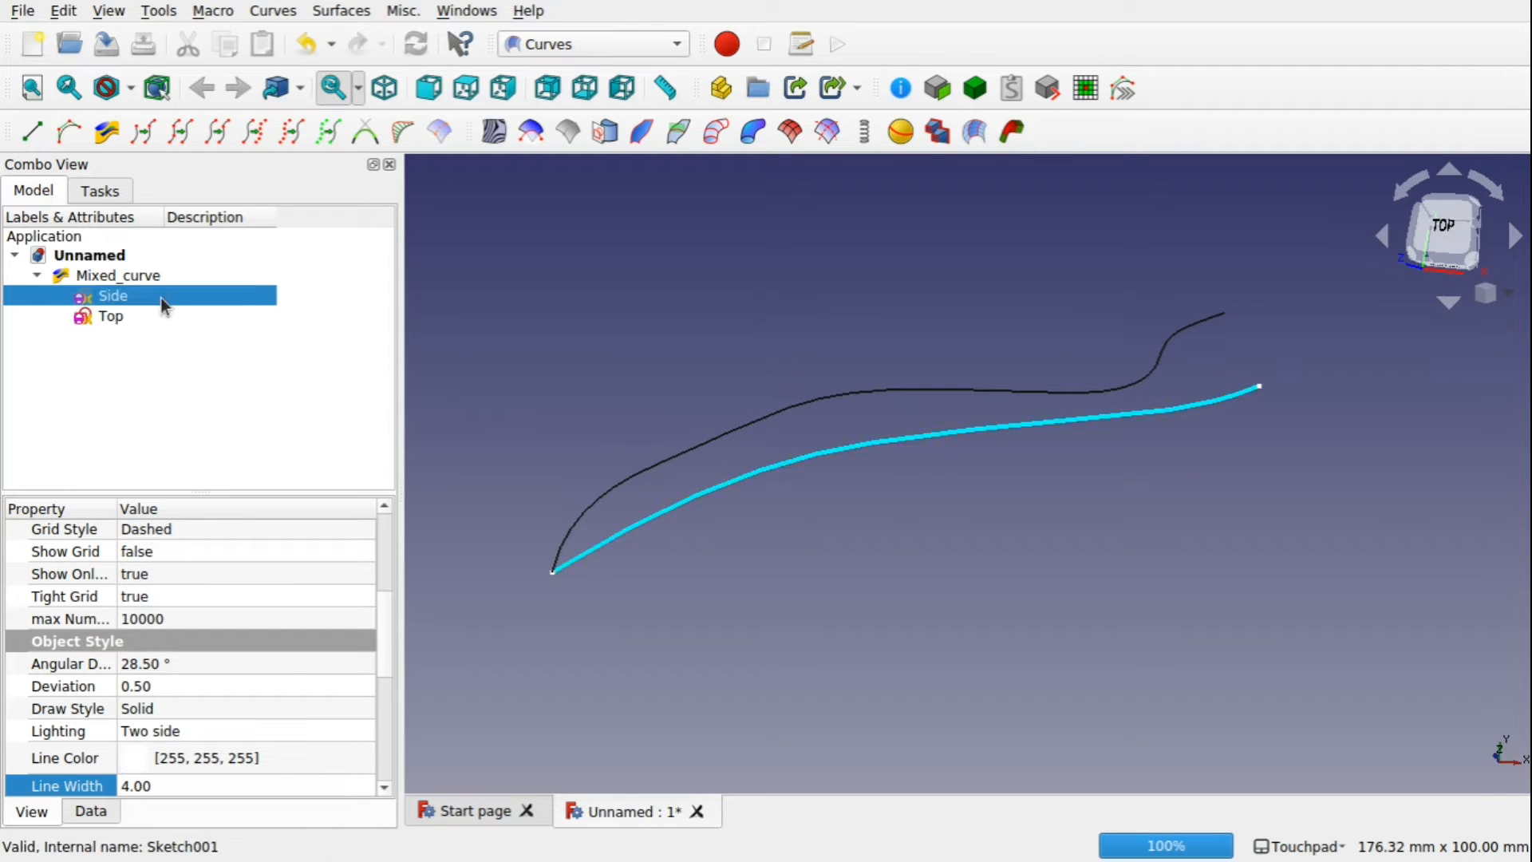
key(space)
shift+drag(976, 434, 769, 516)
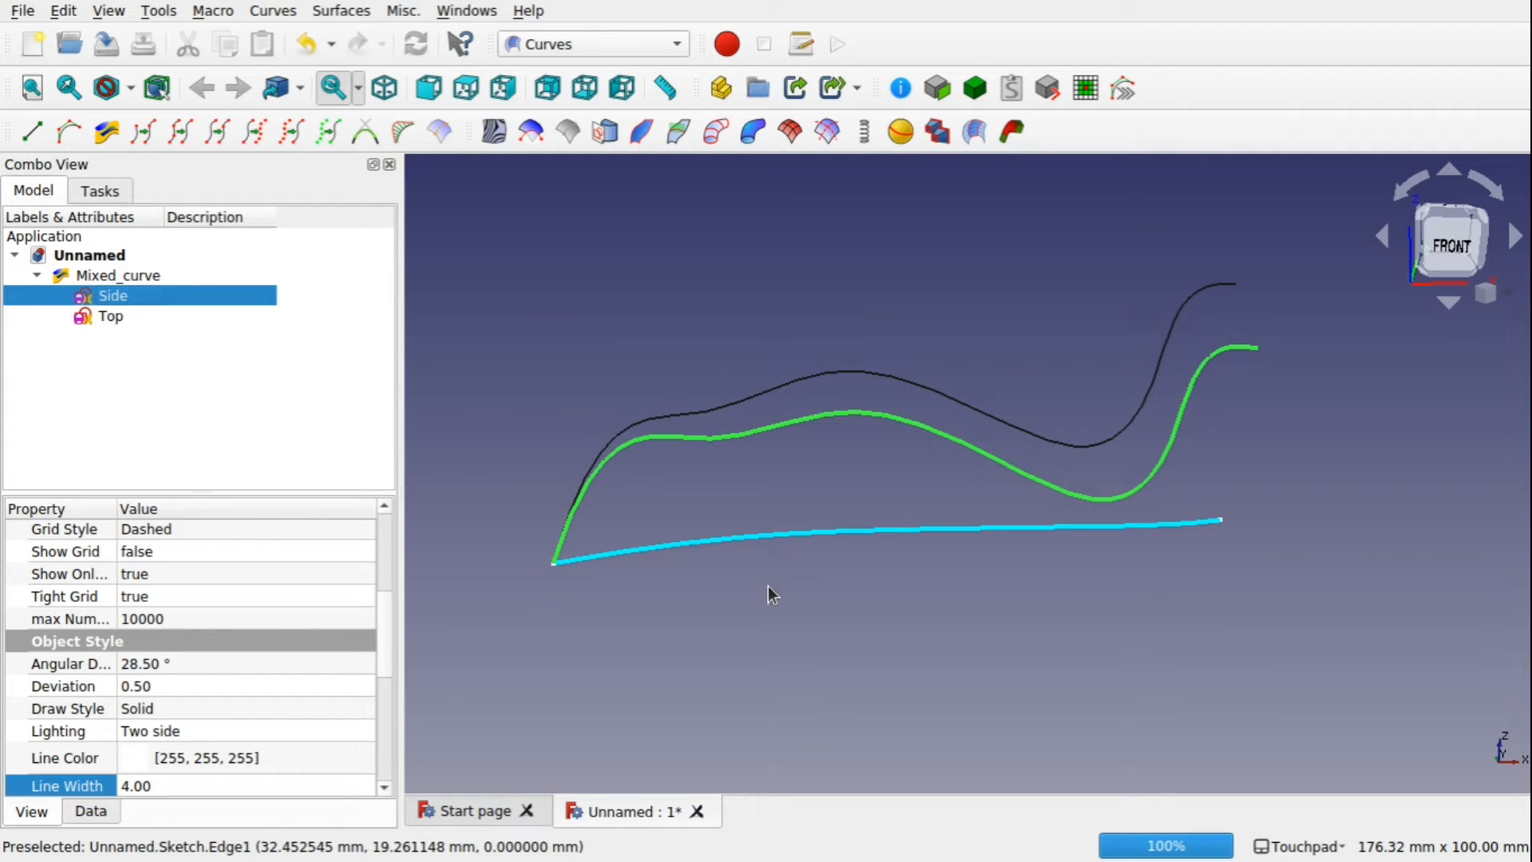
- Switch to the Files window, view the reference images mouse_side.jpg and mouse_top.jpg, and return to FreeCAD
key(super)
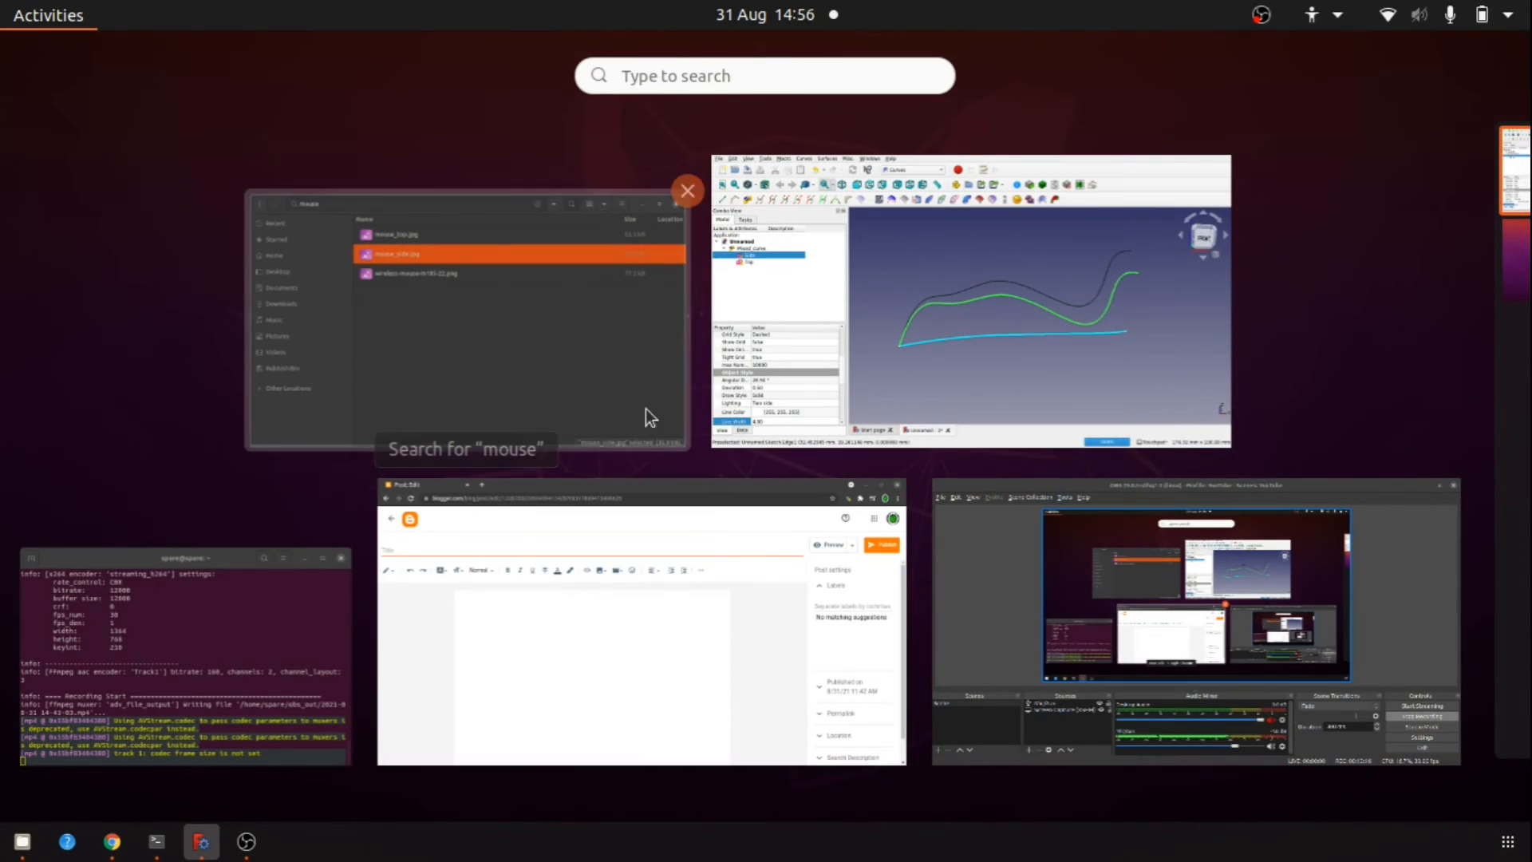
click(557, 356)
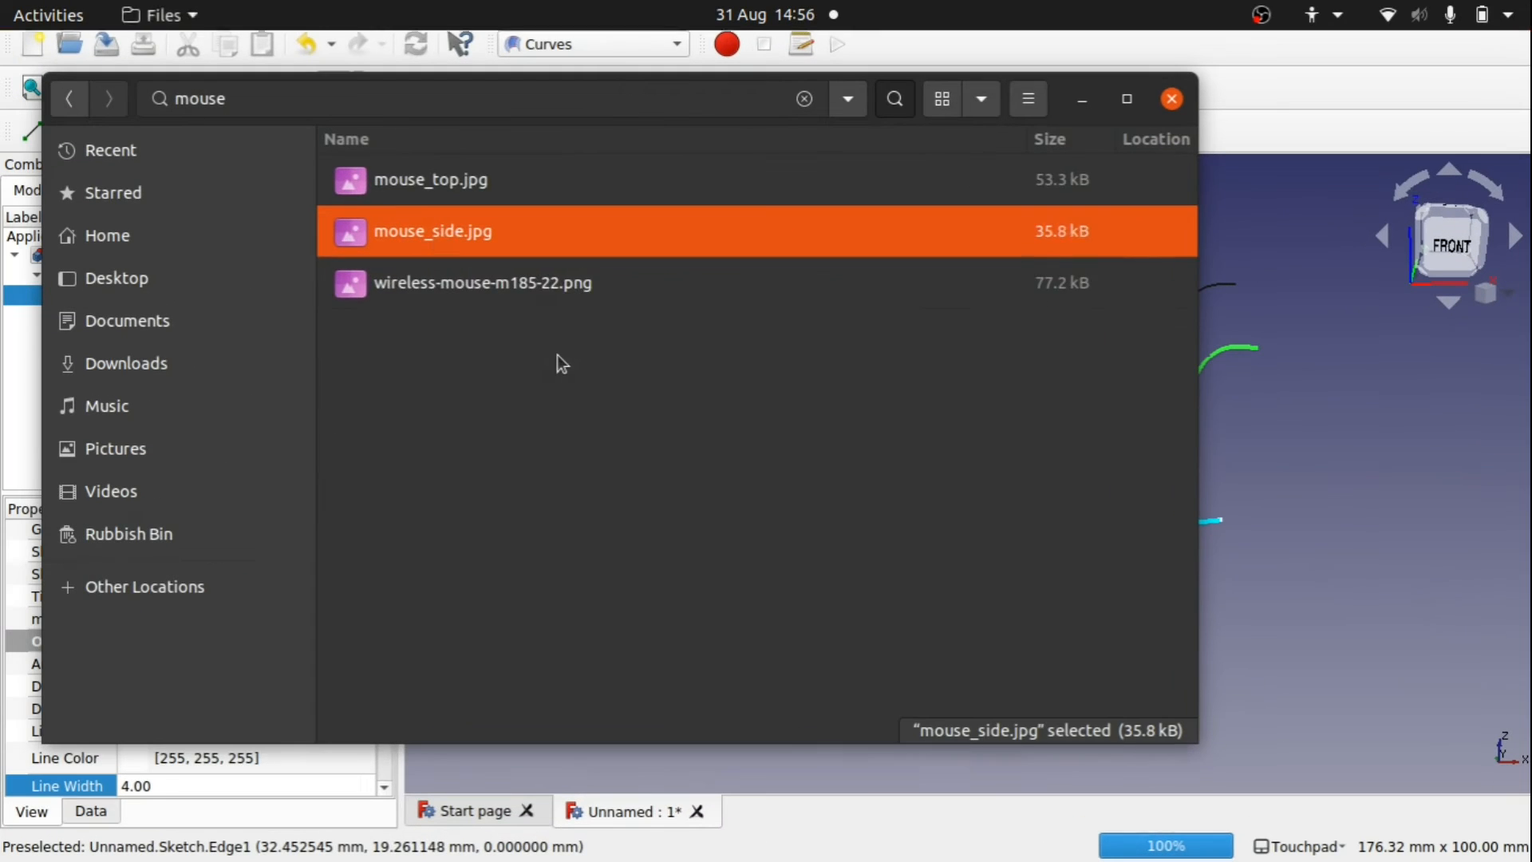
double_click(437, 233)
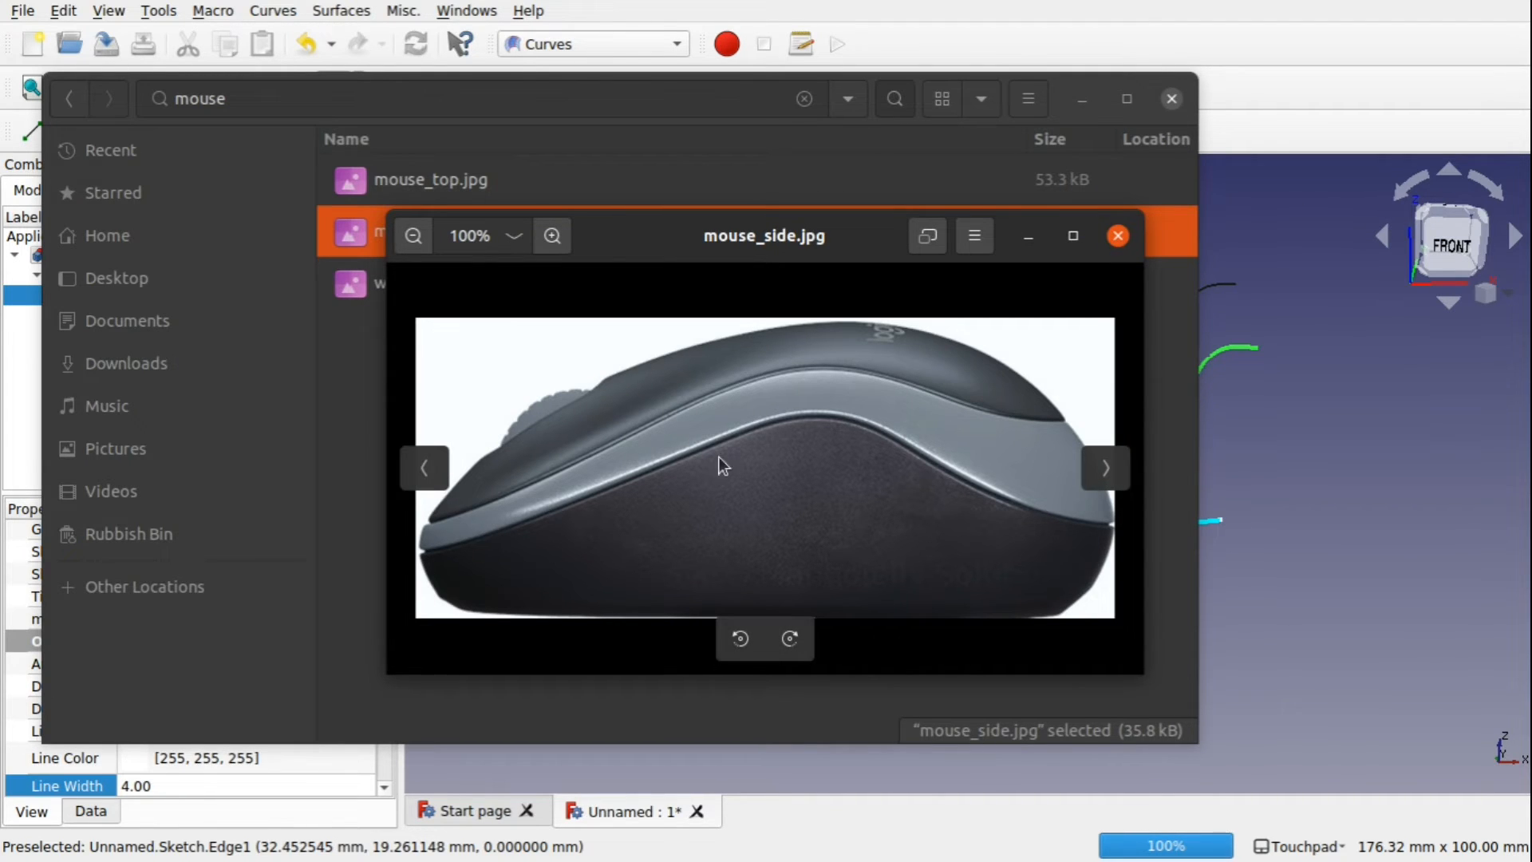
click(1118, 236)
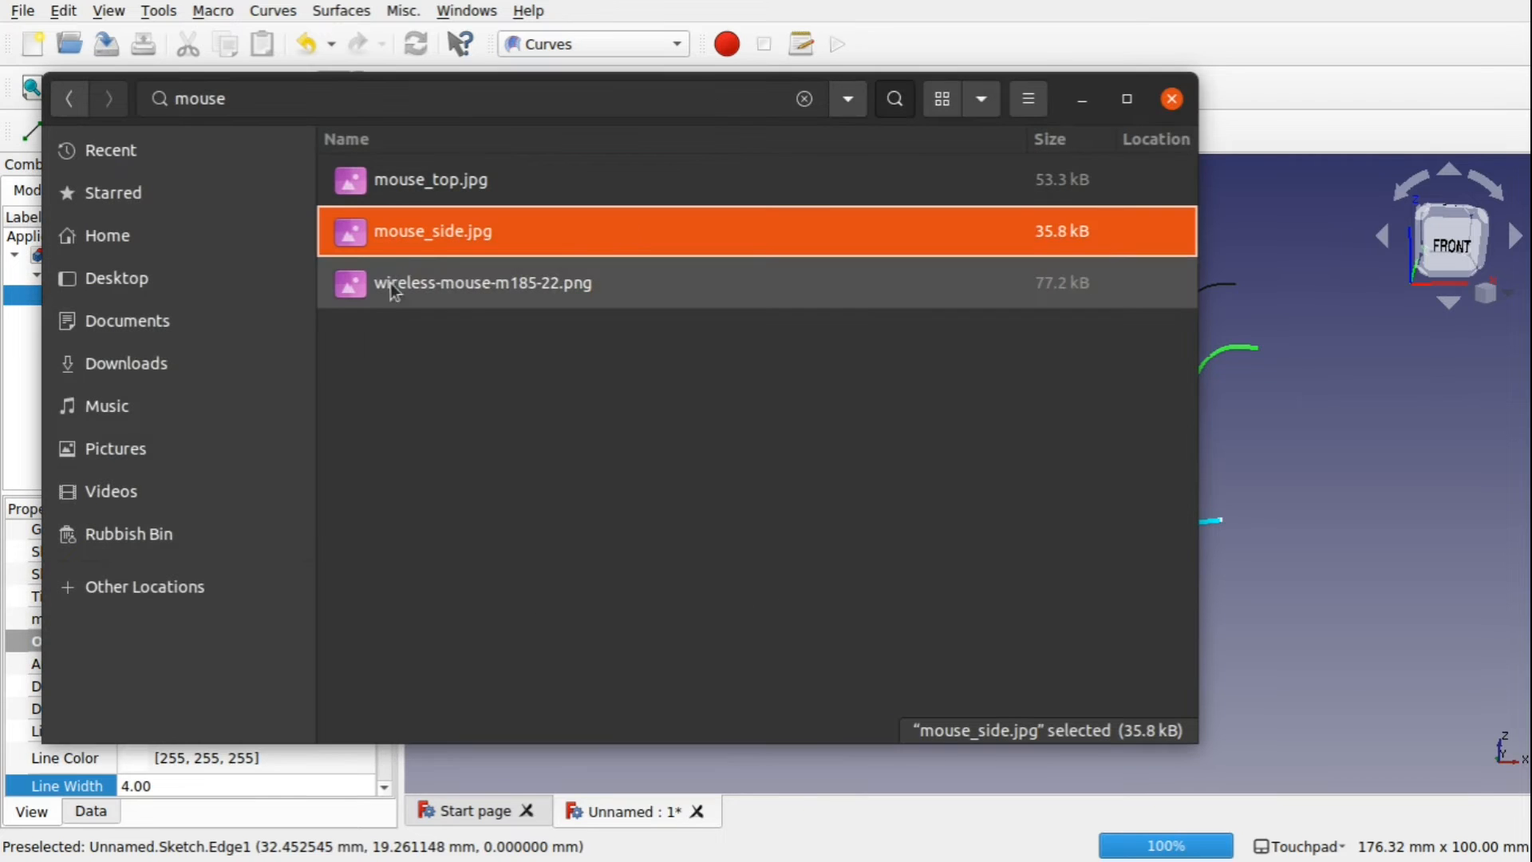
double_click(439, 182)
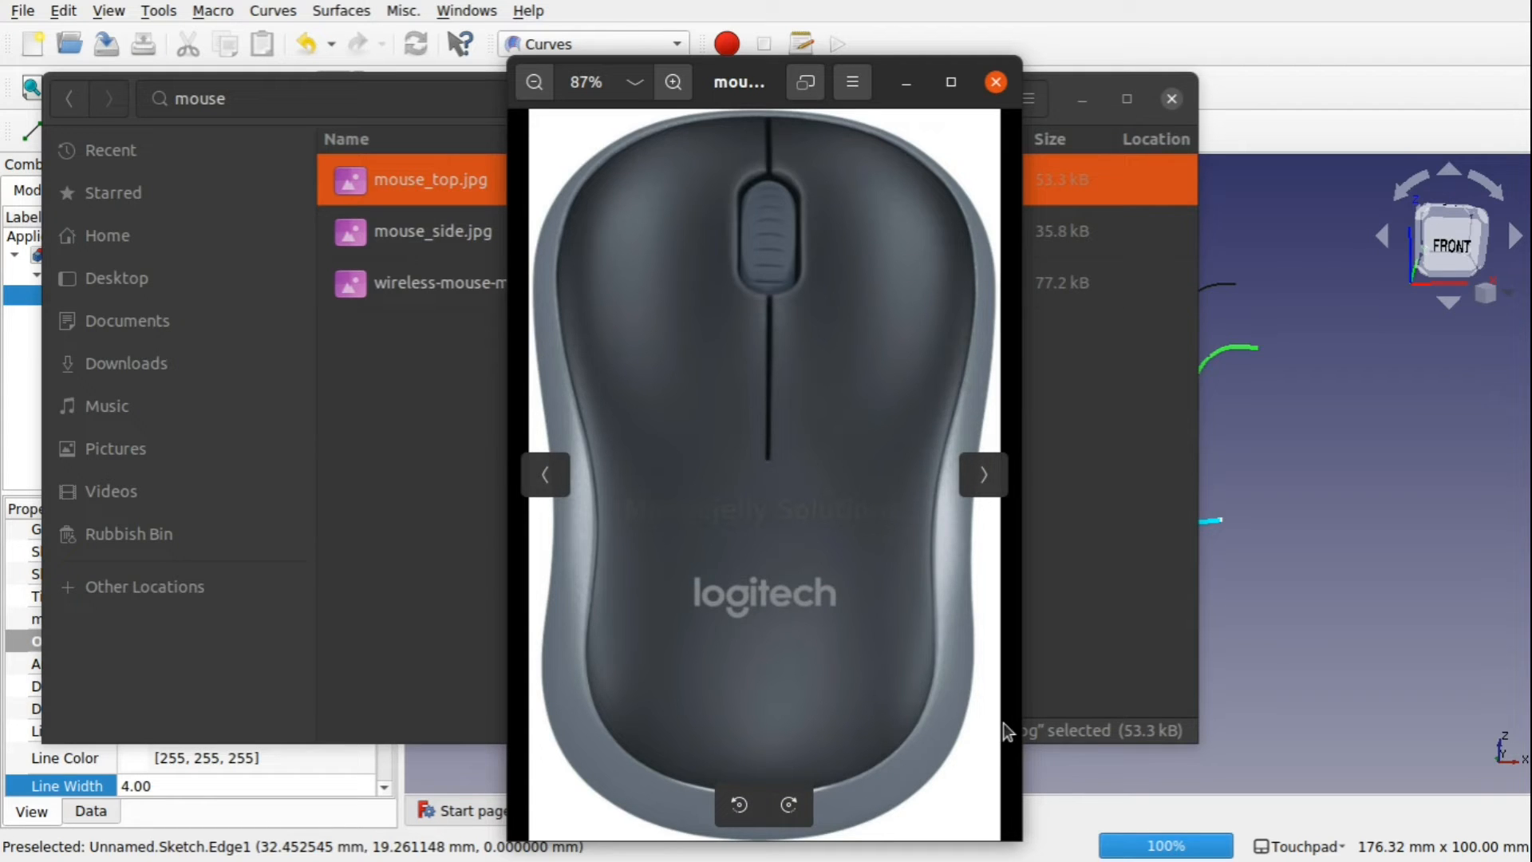
click(996, 83)
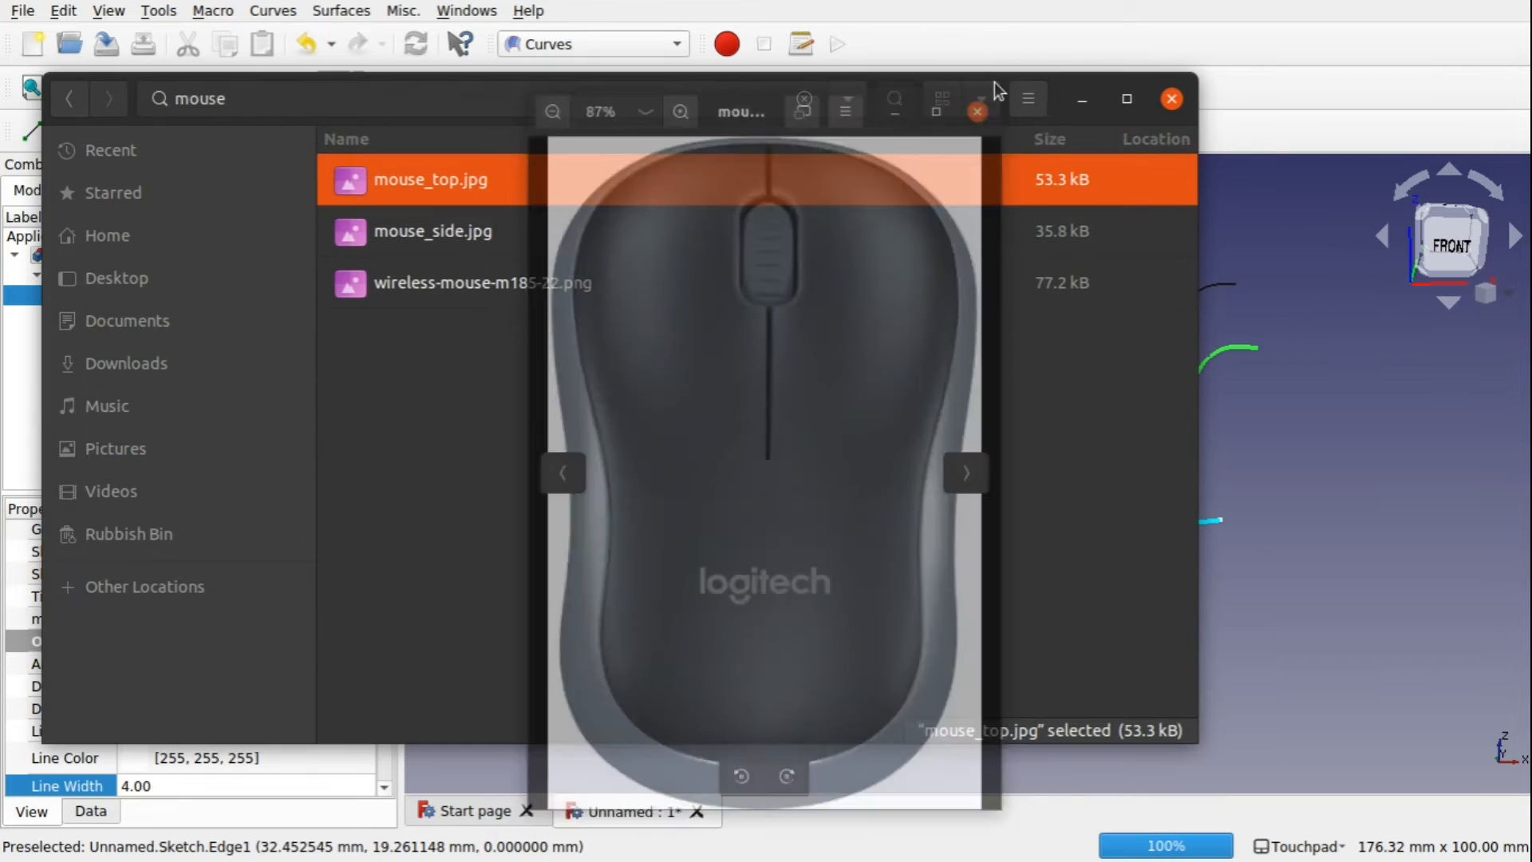
click(1330, 398)
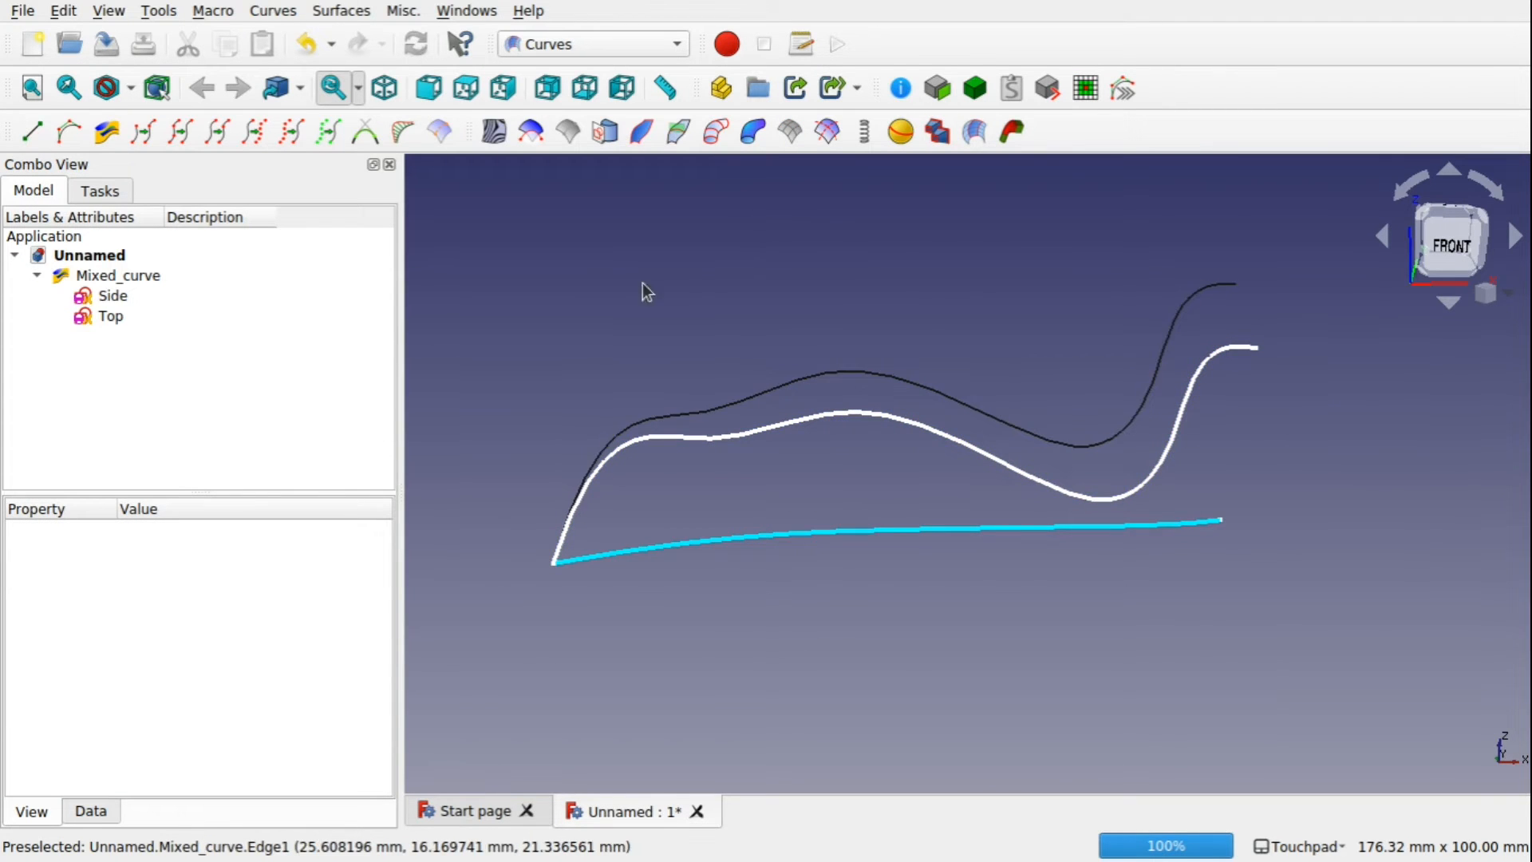
- Highlight the Side sketch, the mixed curve and the Top sketch one after another in the 3D view
click(88, 294)
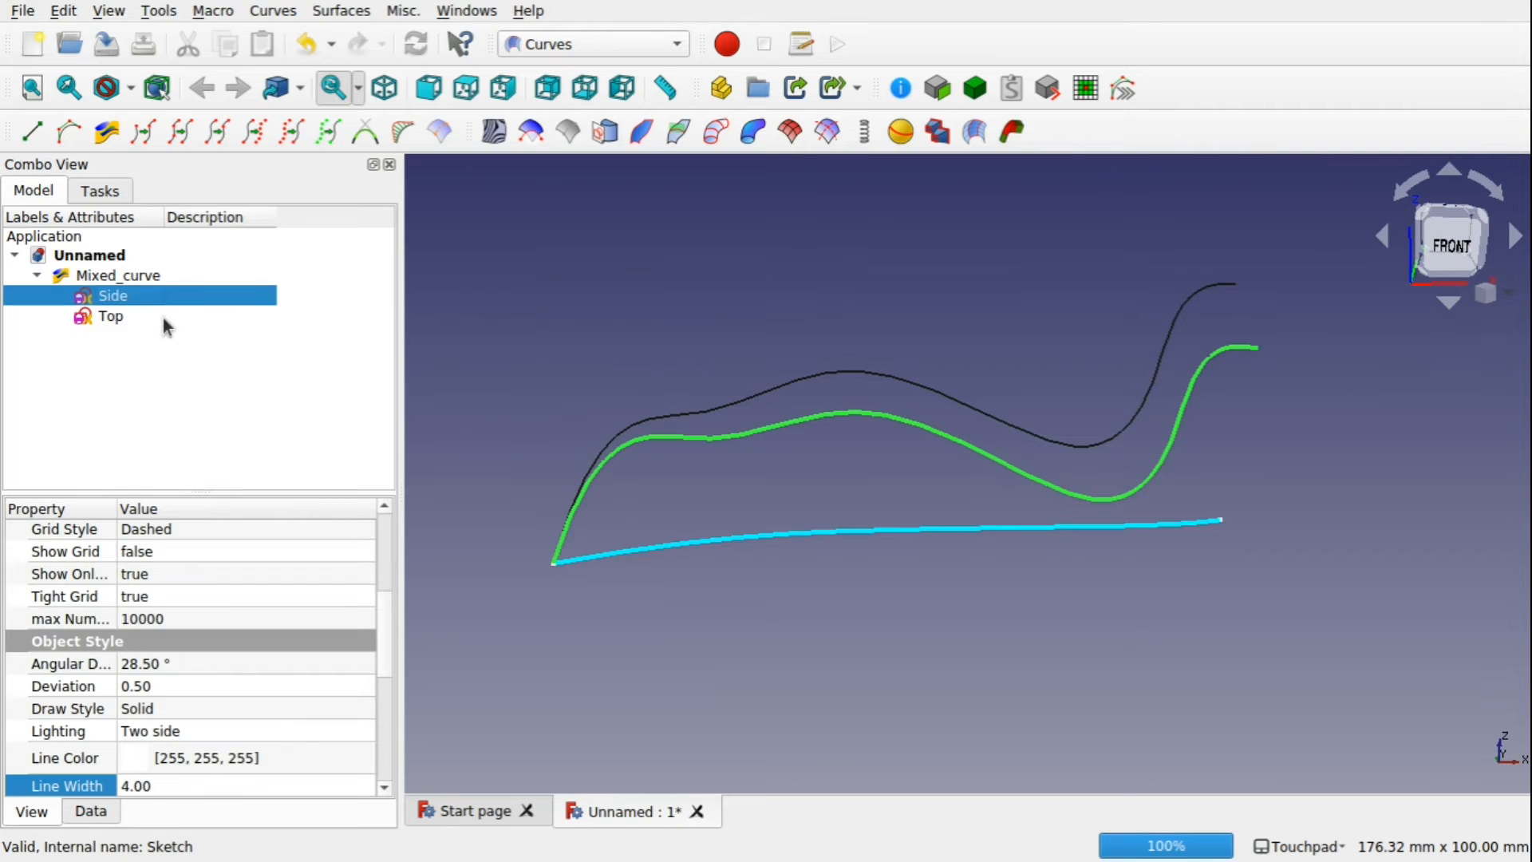
click(123, 278)
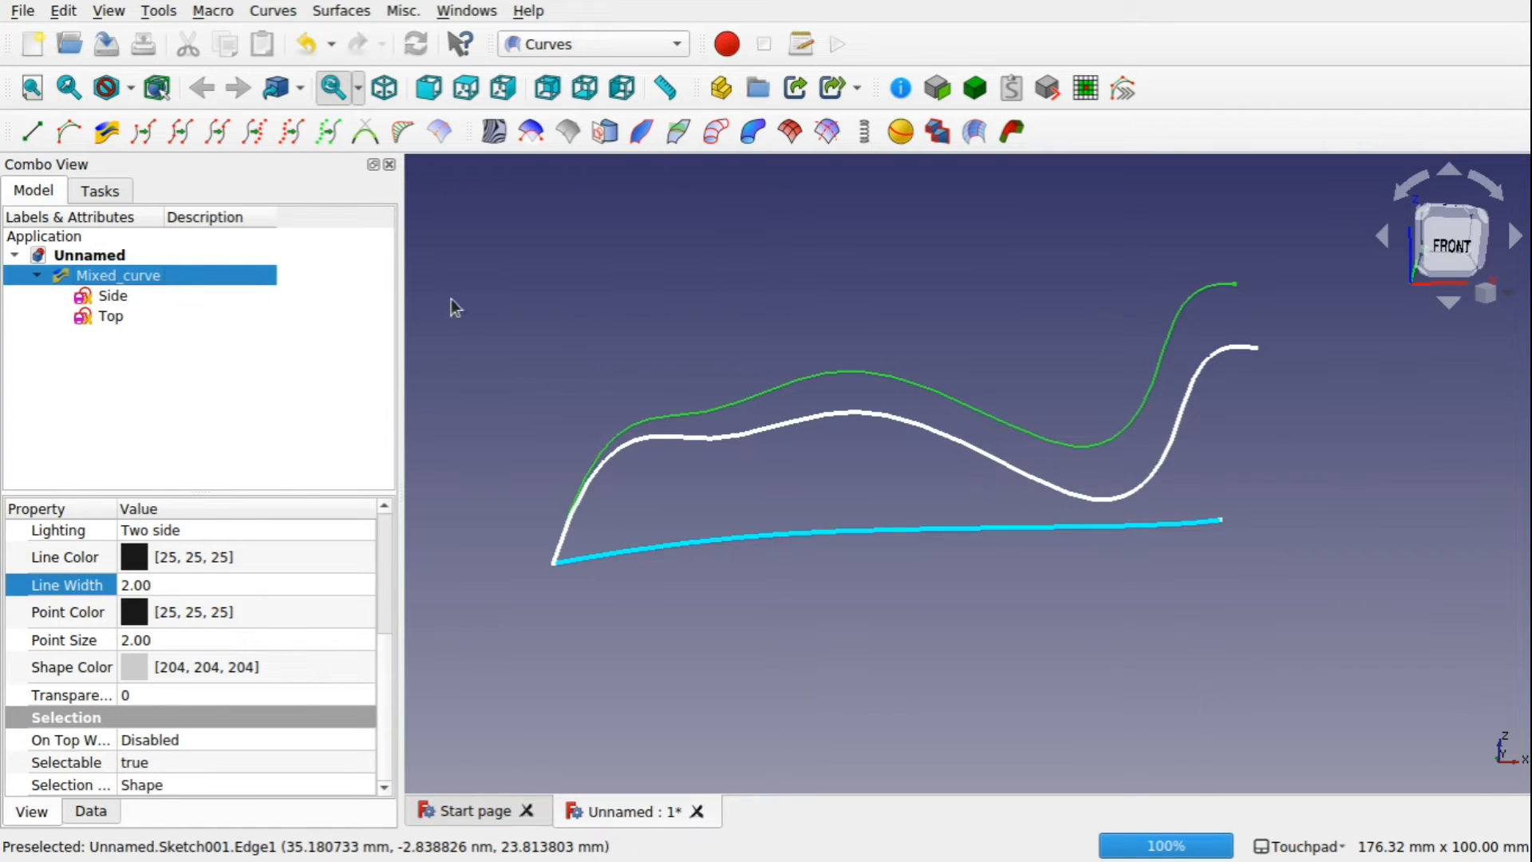
click(93, 316)
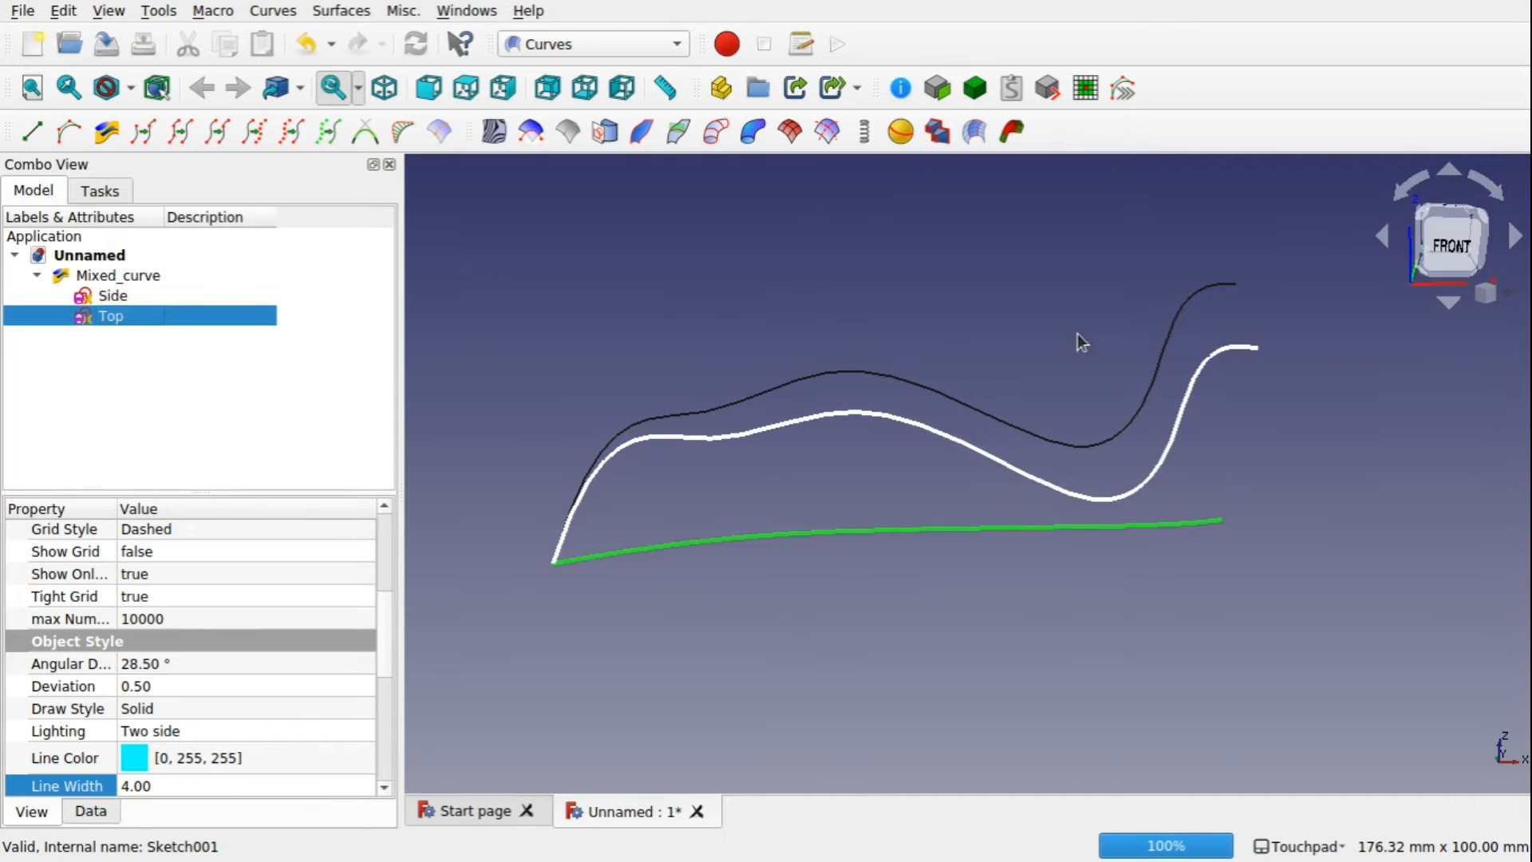
click(1078, 334)
- Convert the vertical construction line at the spline's end in the Side sketch to normal geometry and leave the sketch
click(103, 297)
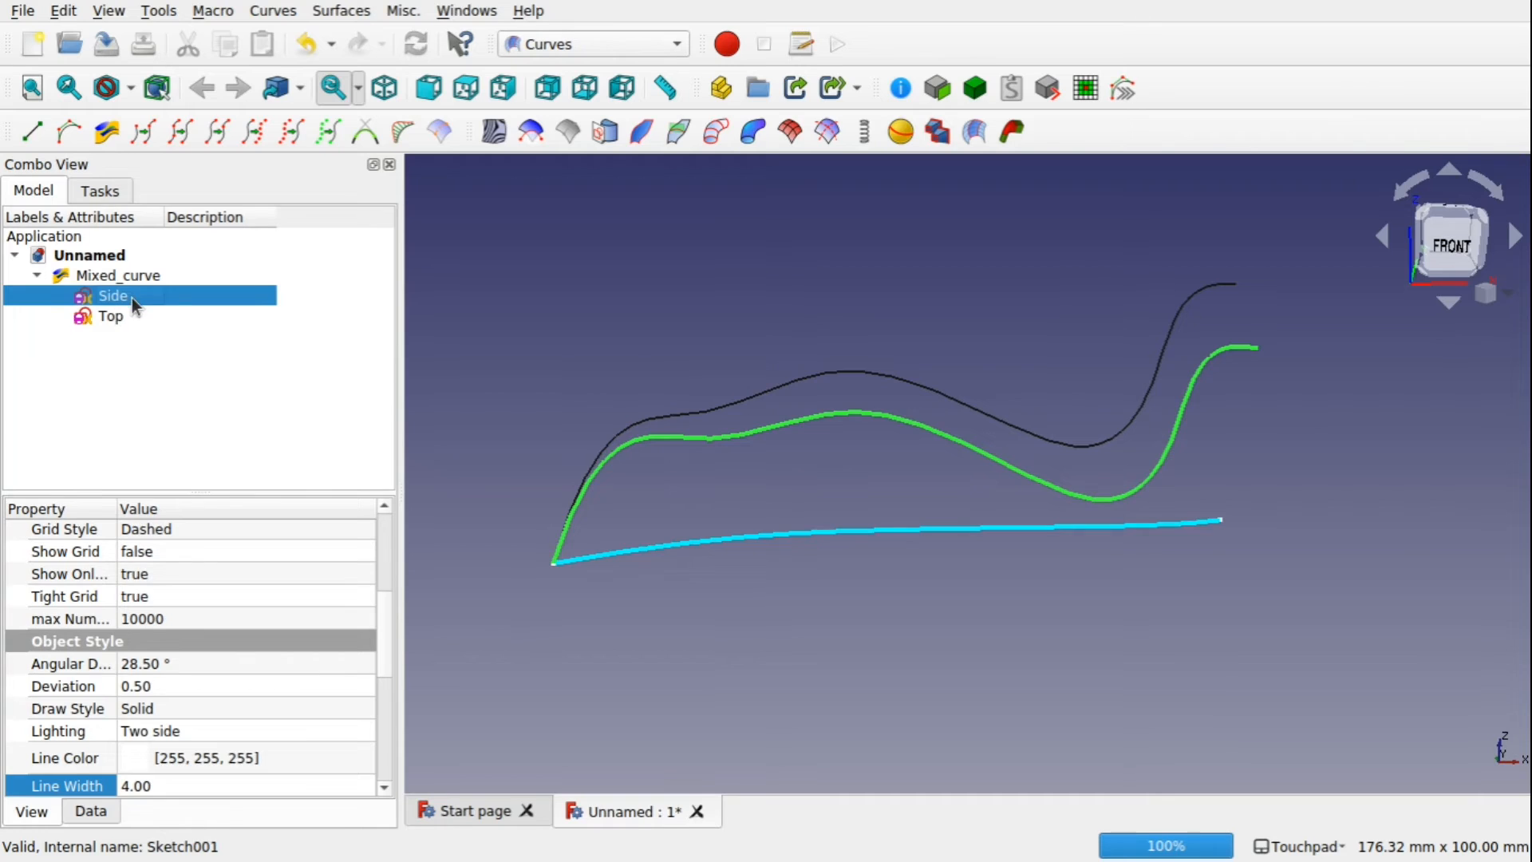
double_click(131, 299)
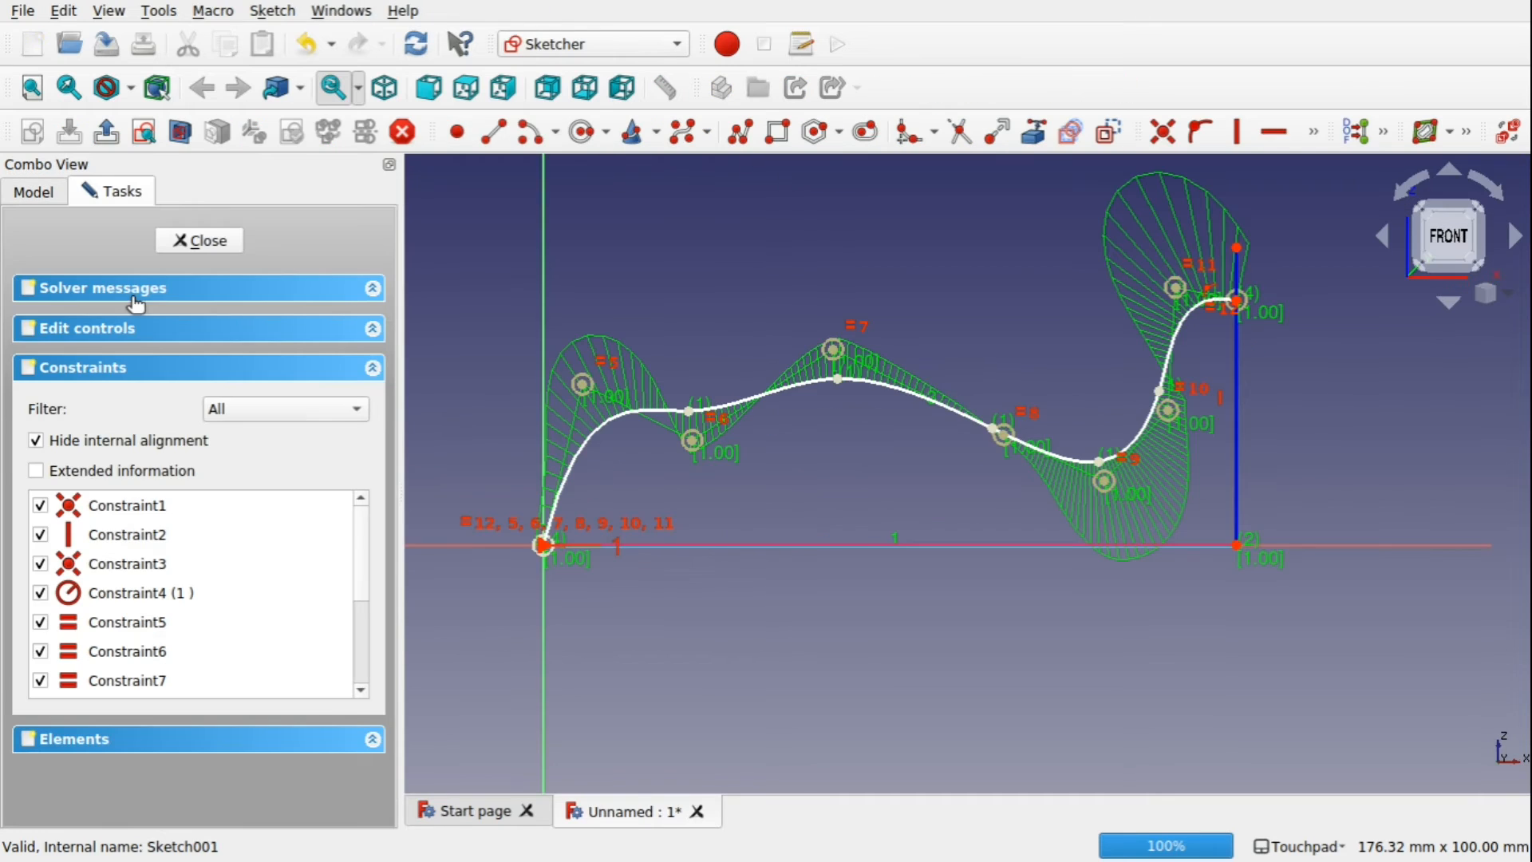
click(1235, 415)
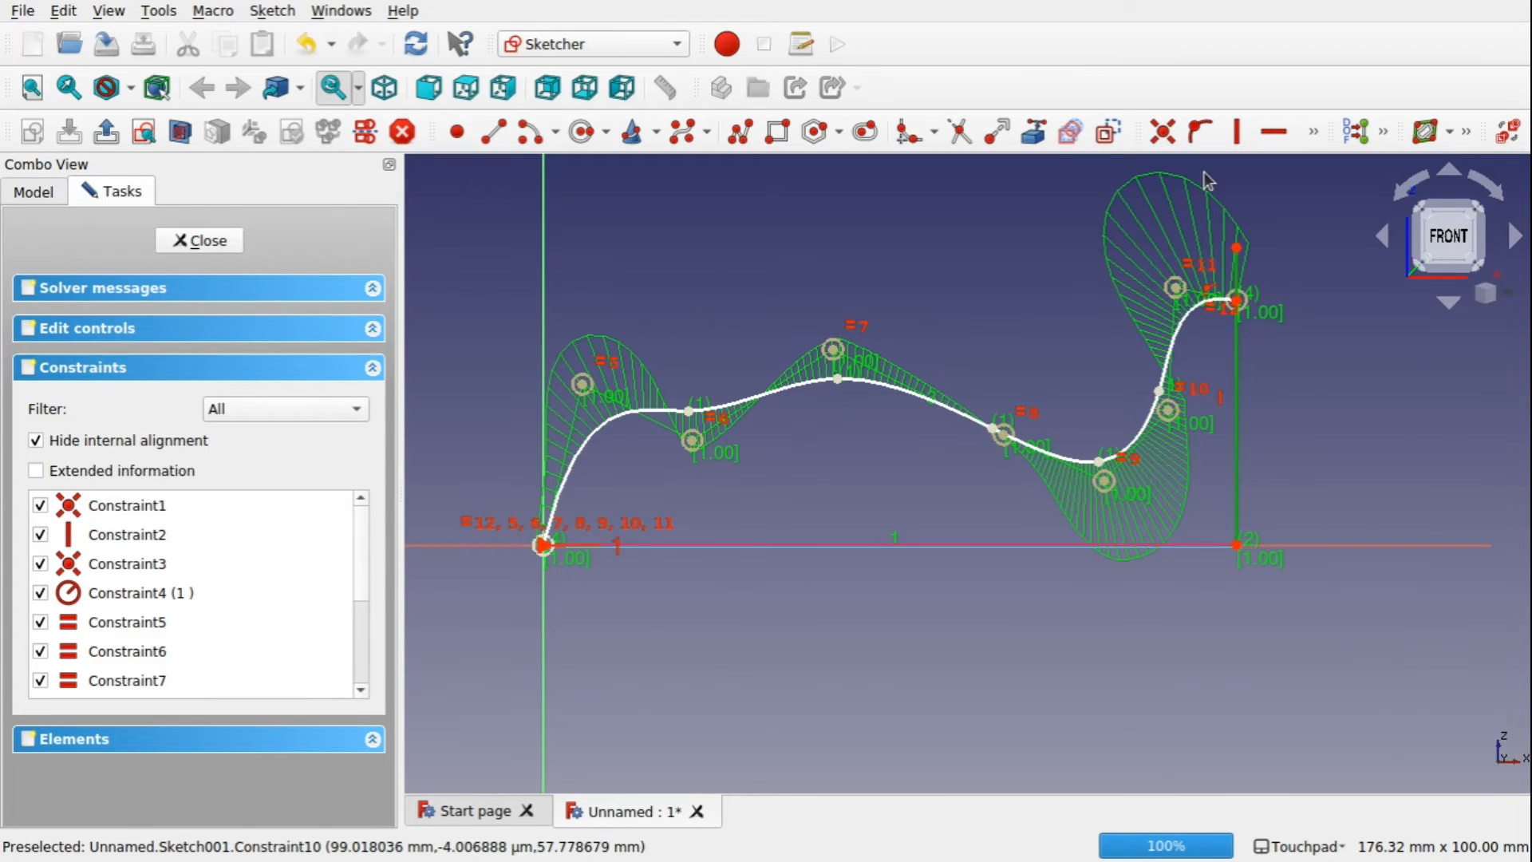
click(365, 132)
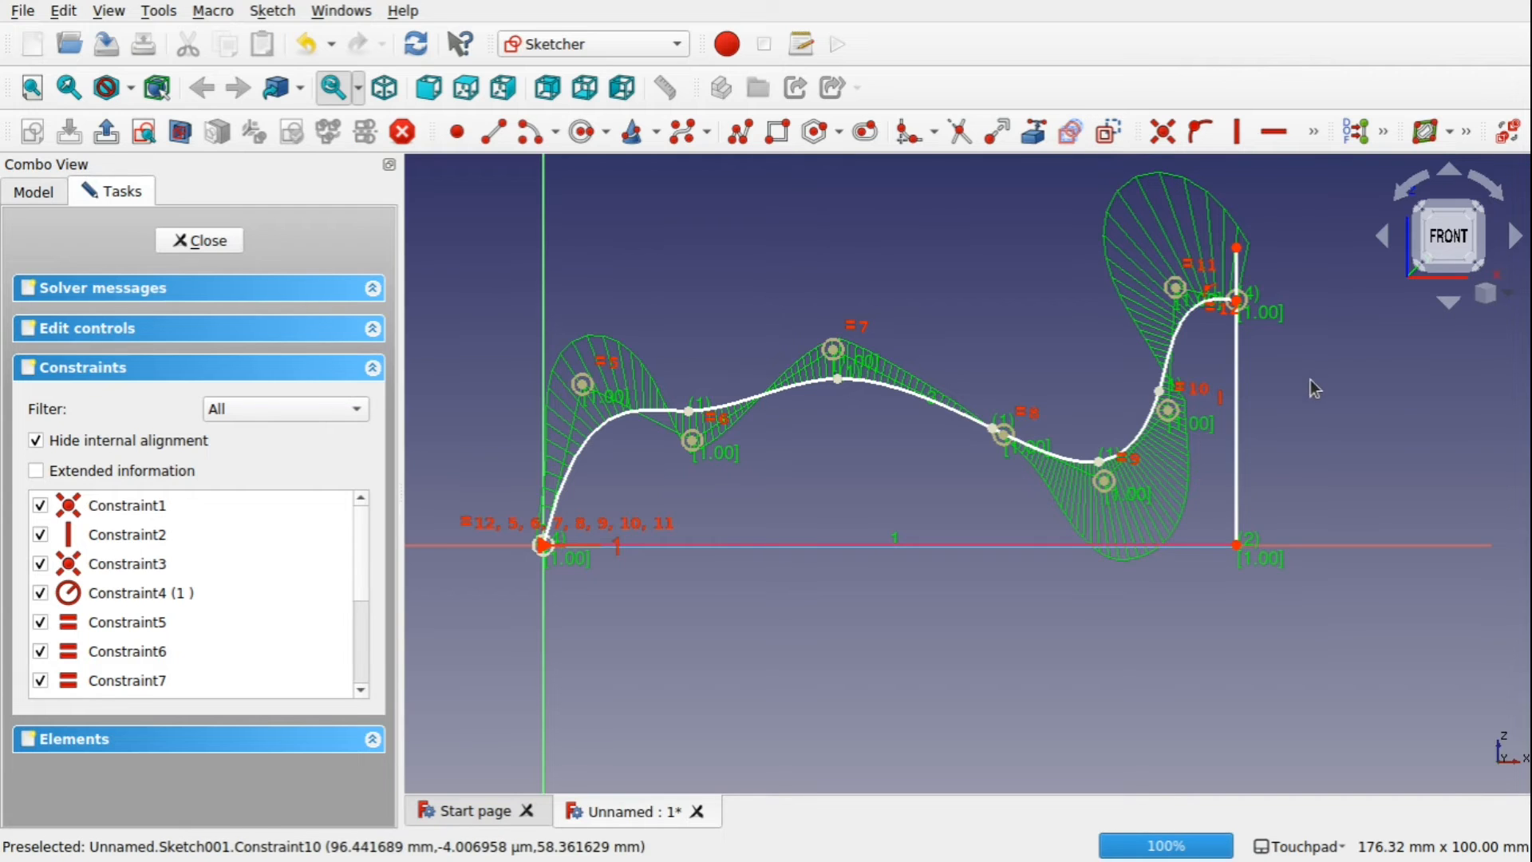
click(202, 241)
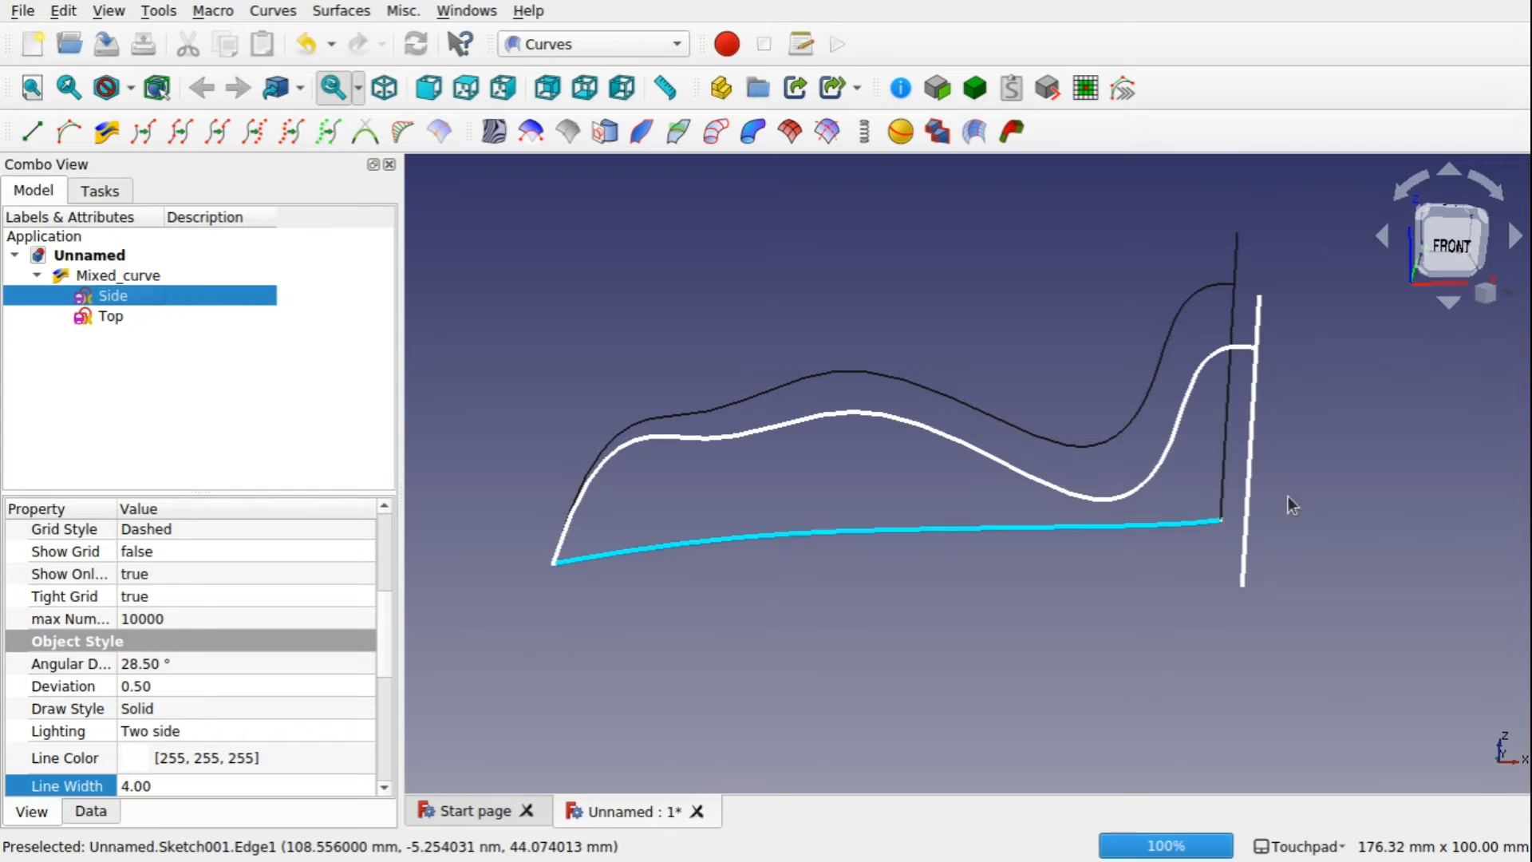
- Examine the vertical edge at the end of the mixed curve from oblique angles
middle_drag(1163, 428, 1125, 471)
click(1275, 314)
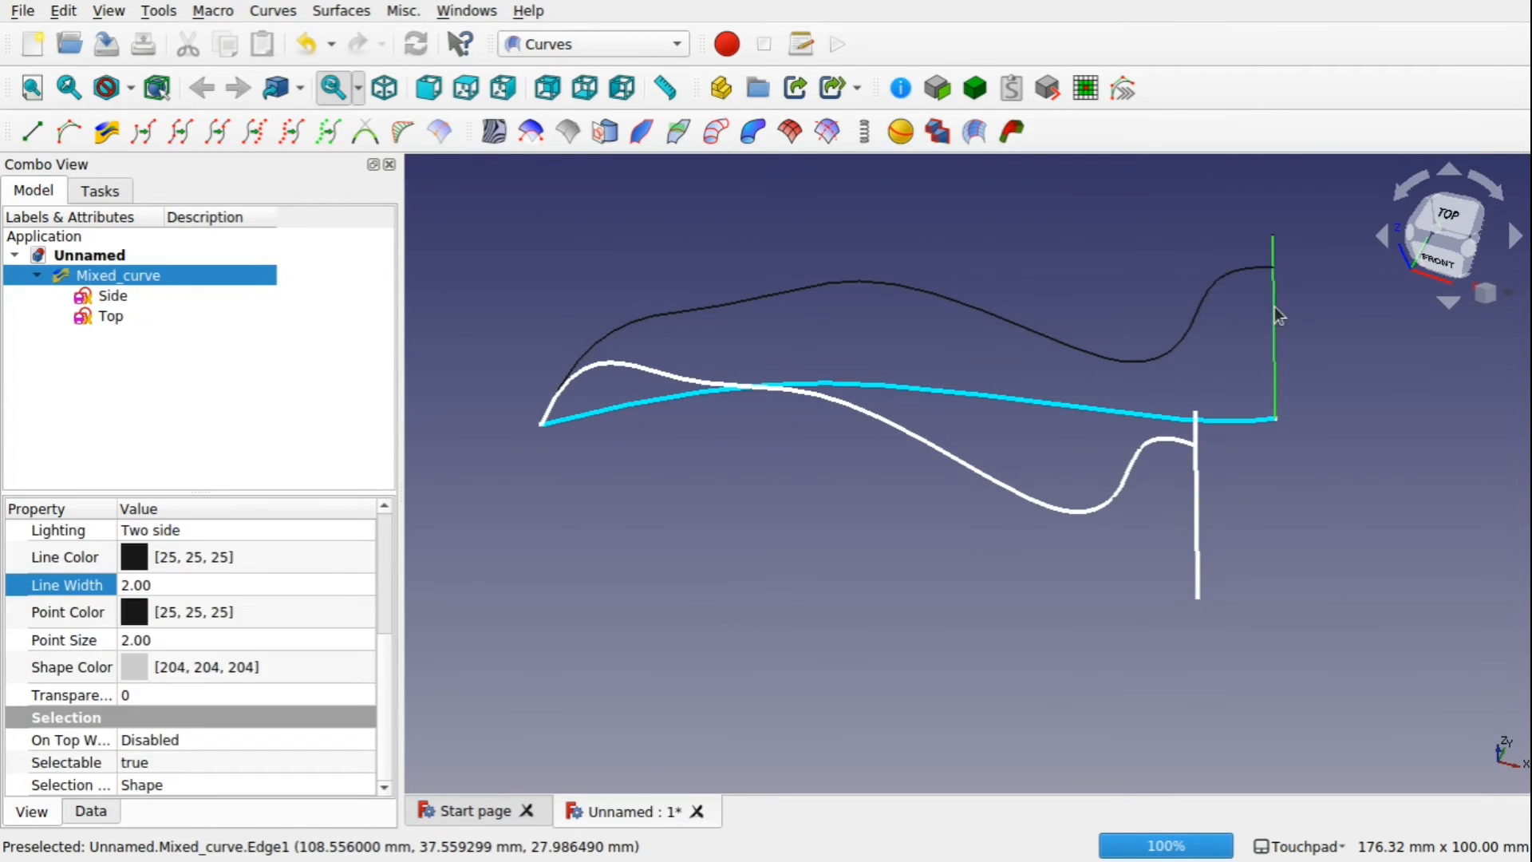
middle_drag(1275, 313, 708, 482)
middle_drag(1015, 404, 1105, 424)
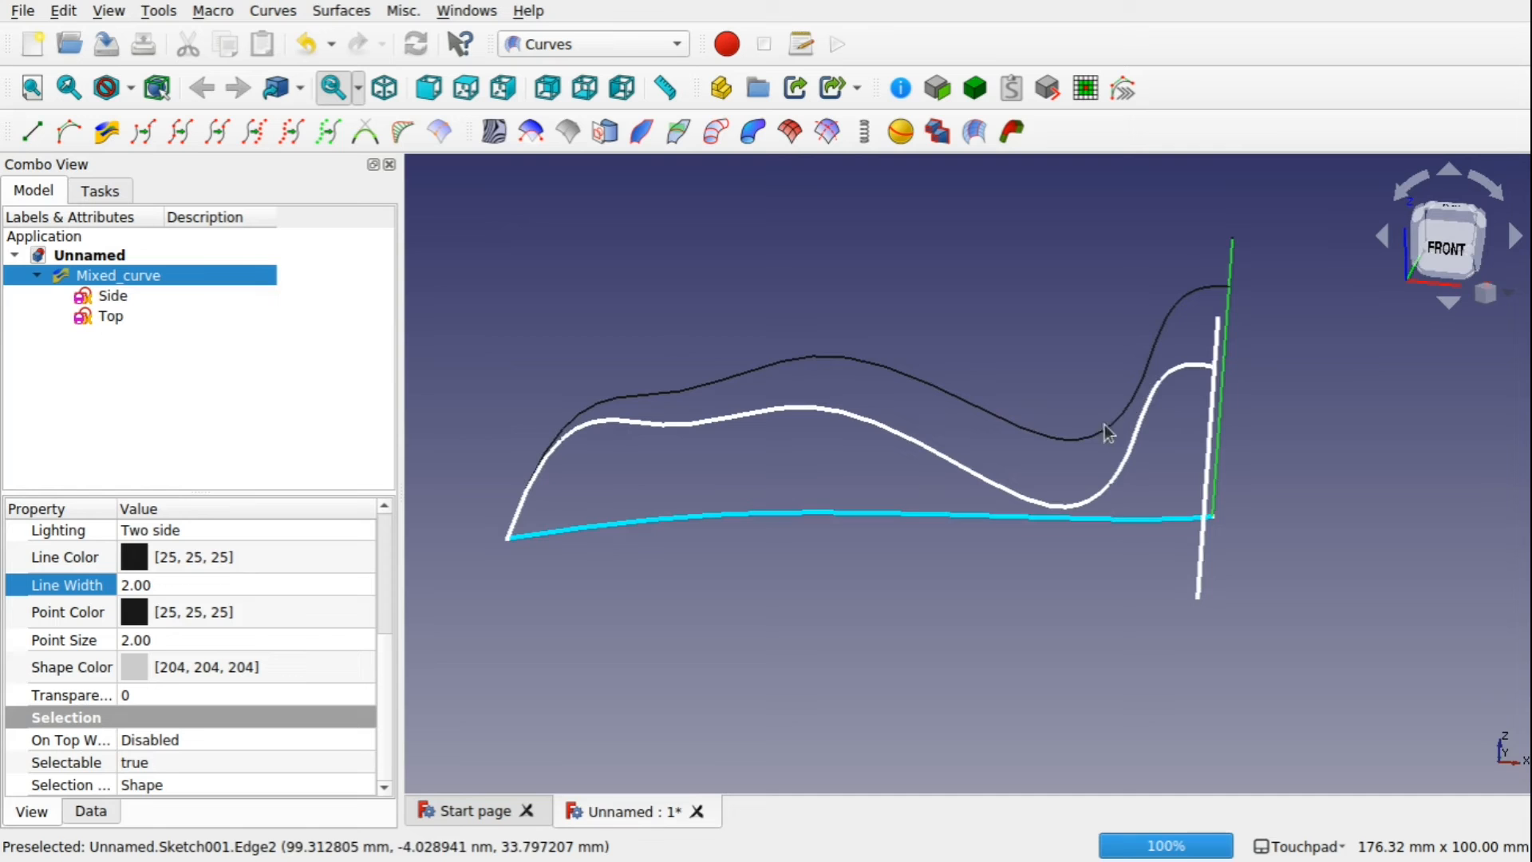
- Move the spline's end point in the Side sketch outward past the vertical line and slightly down, then leave the sketch
double_click(111, 298)
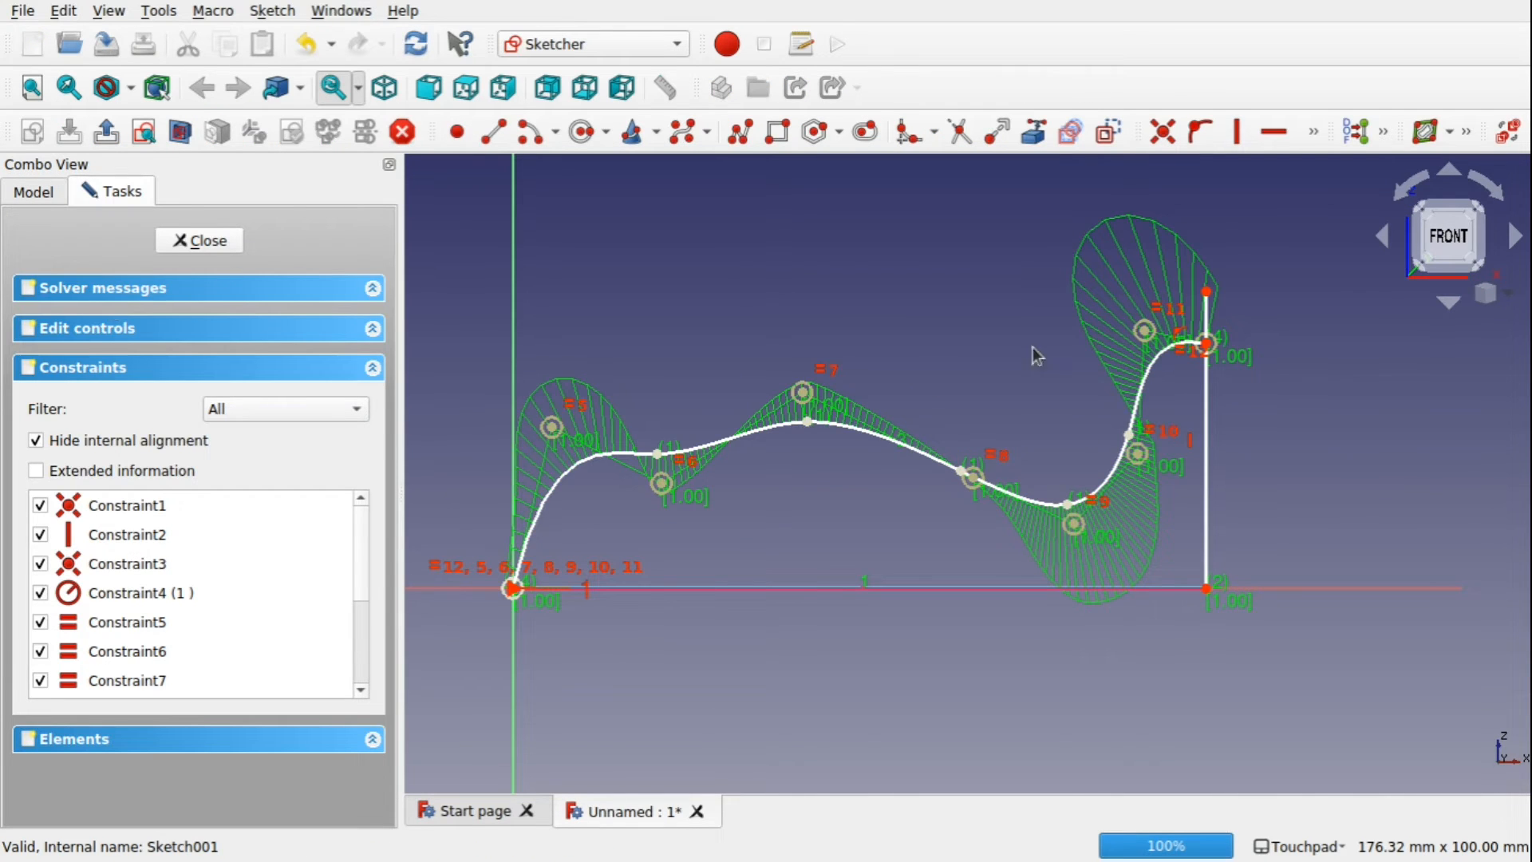
scroll(1186, 361, up, 2)
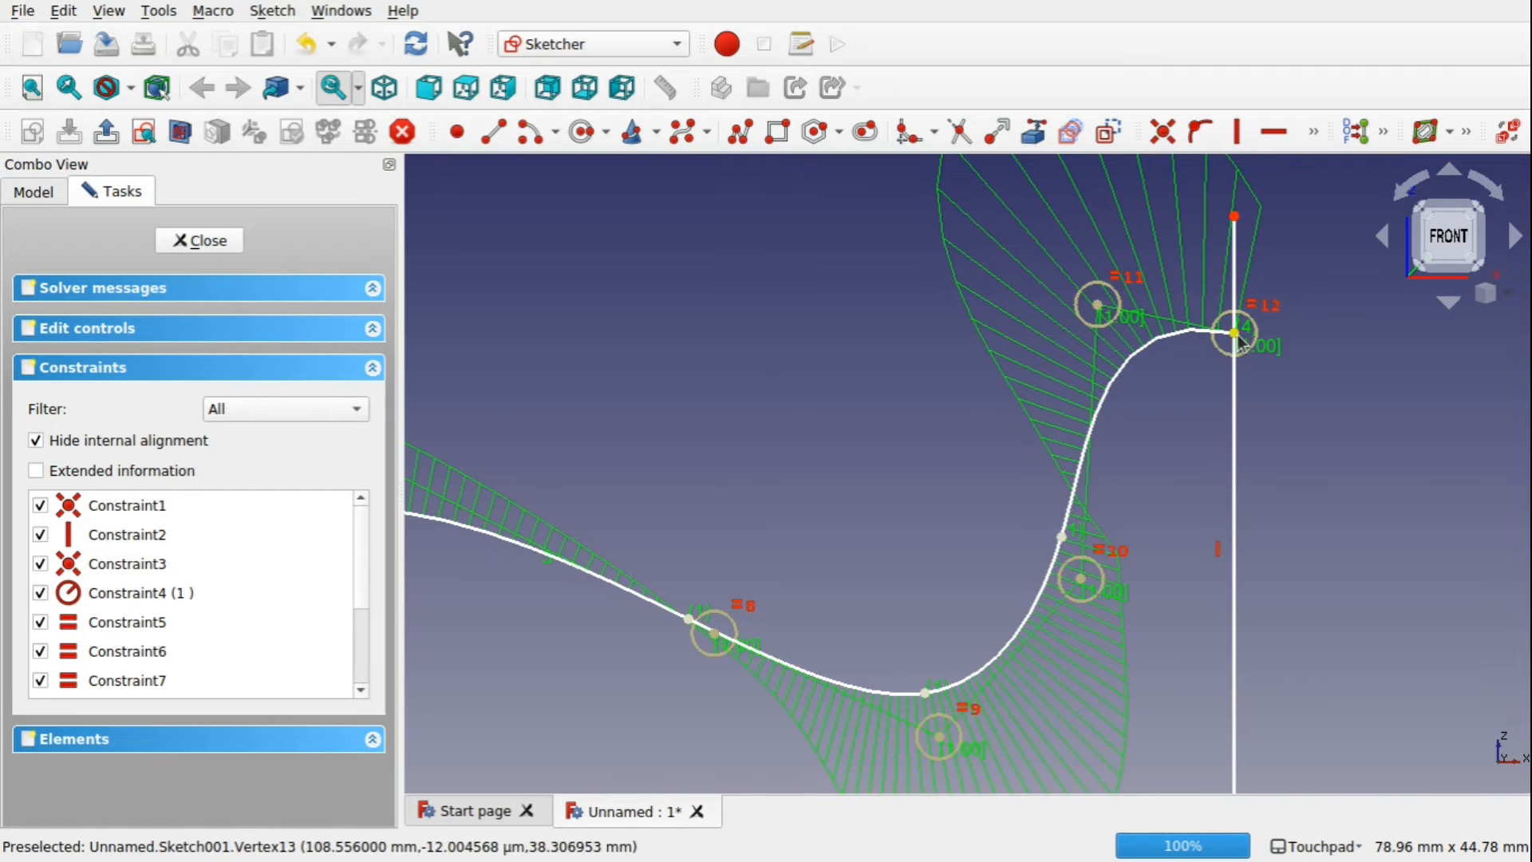
drag(1239, 340, 1520, 437)
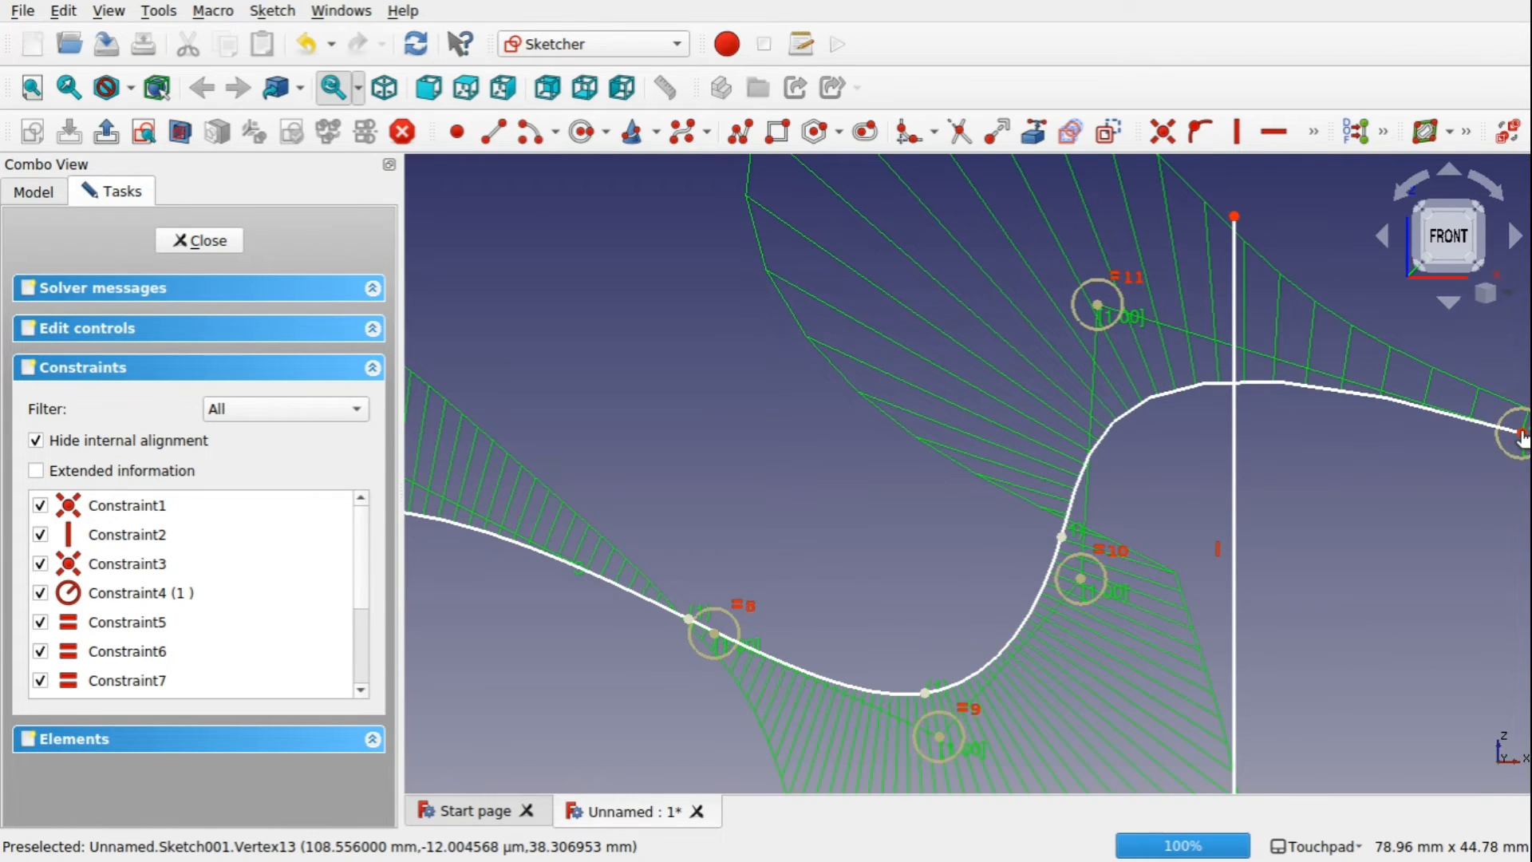
mouse_move(1502, 483)
shift+middle_down()
mouse_move(1378, 505)
mouse_move(1150, 488)
shift+middle_up()
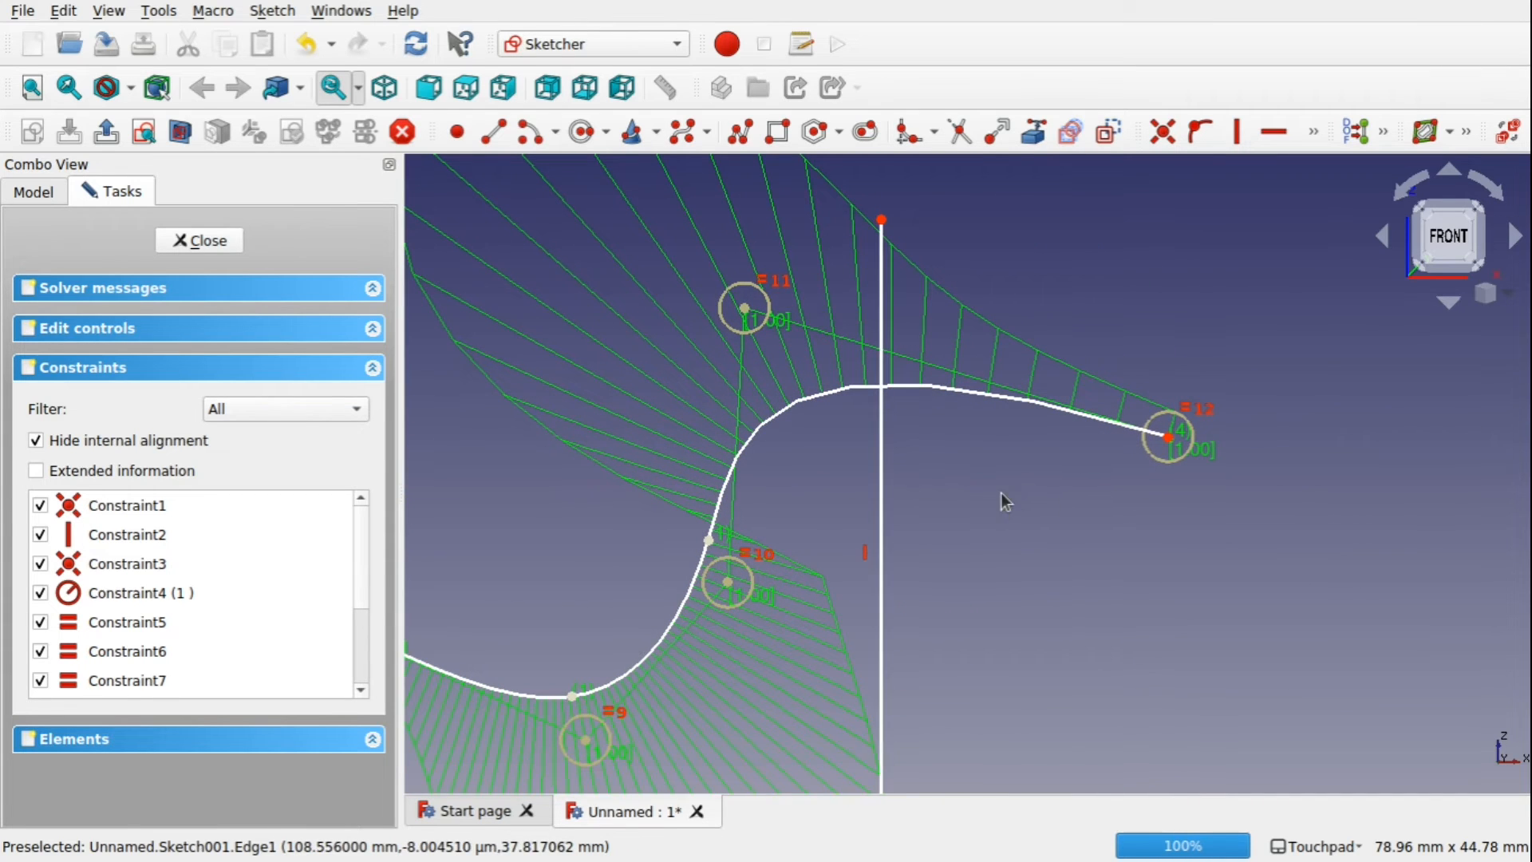
click(199, 239)
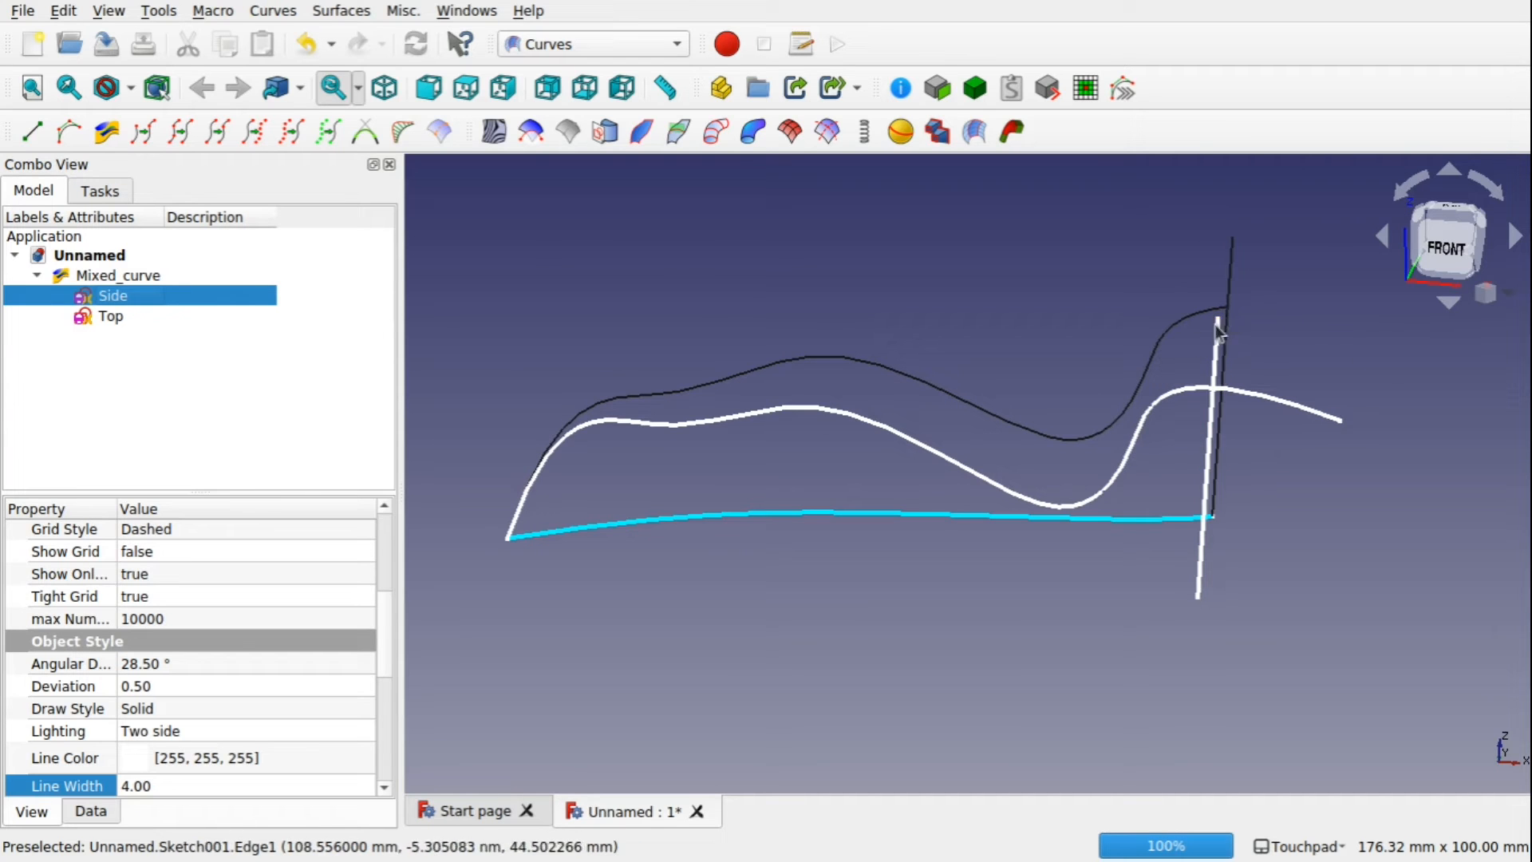
- Compare the updated mixed curve with the extended Side sketch and the Top sketch from the front and oblique angles
alt+drag(1157, 343, 1133, 392)
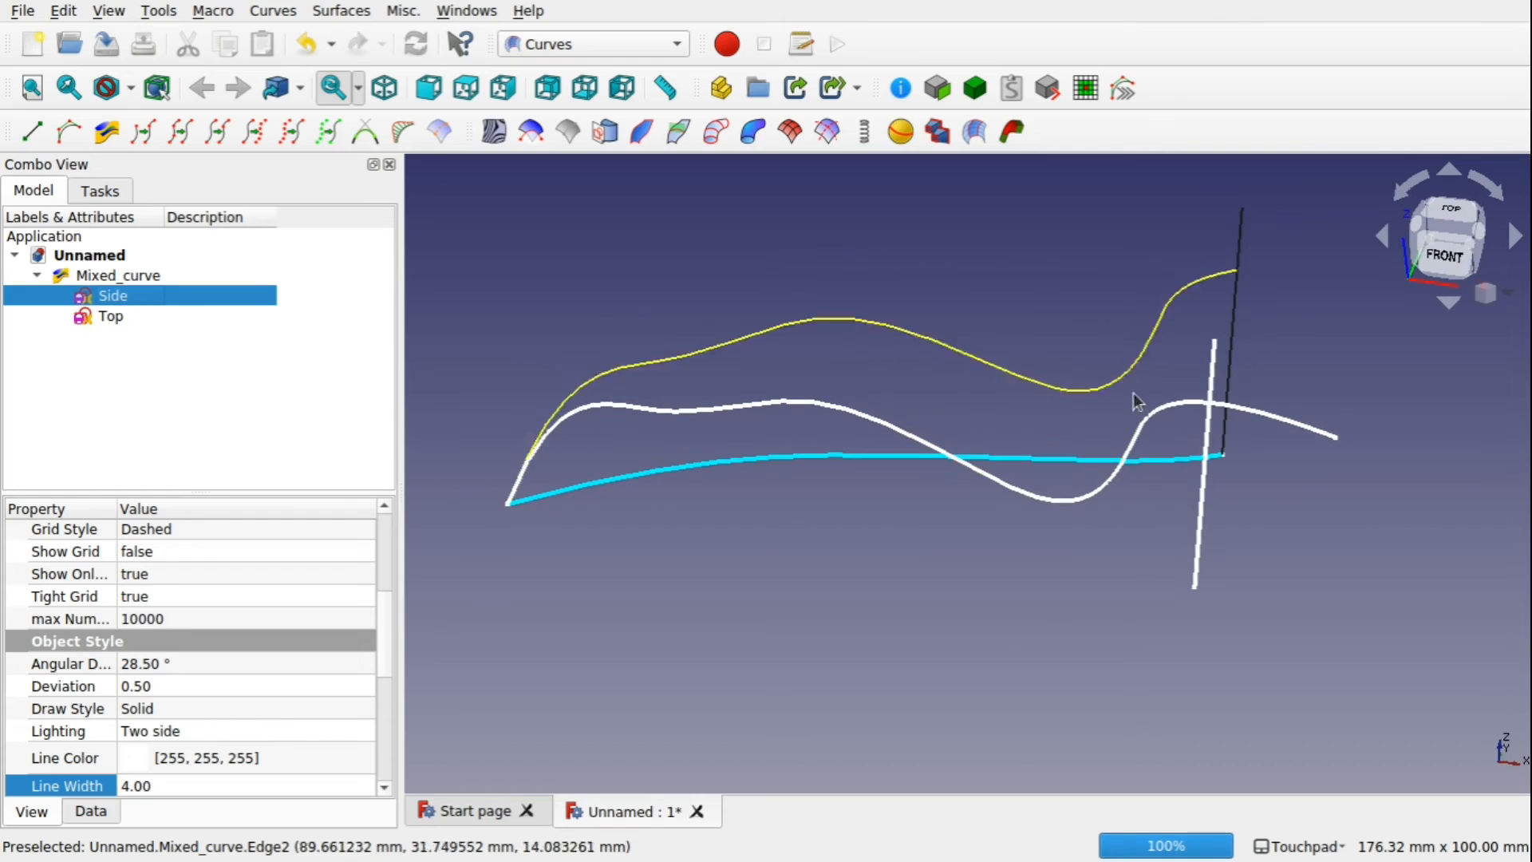
mouse_move(1074, 338)
alt+mouse_down()
mouse_move(1036, 458)
mouse_move(1079, 355)
alt+mouse_up()
key(1)
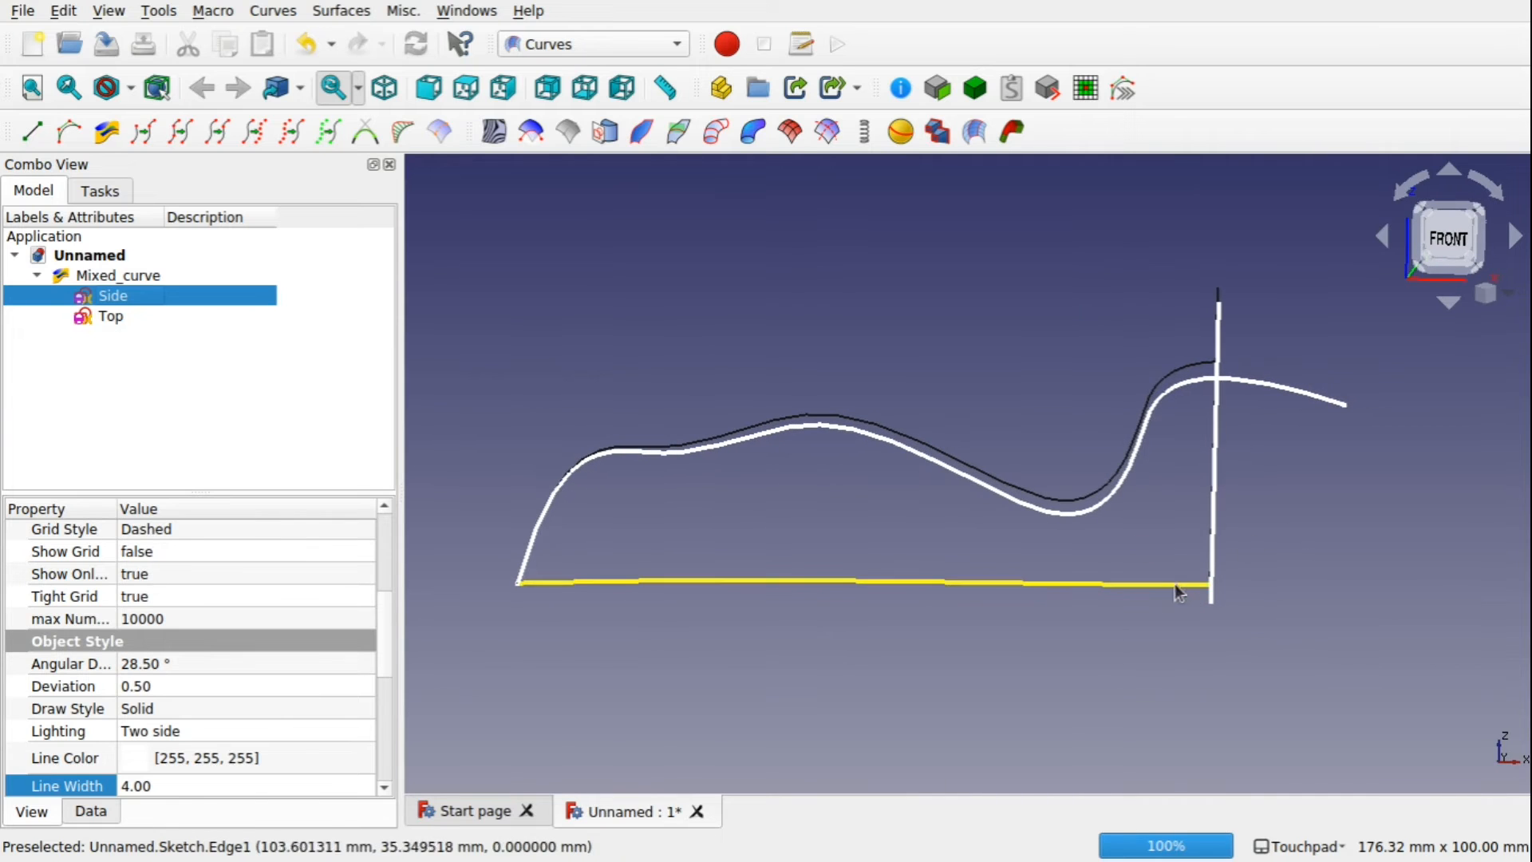
click(1205, 587)
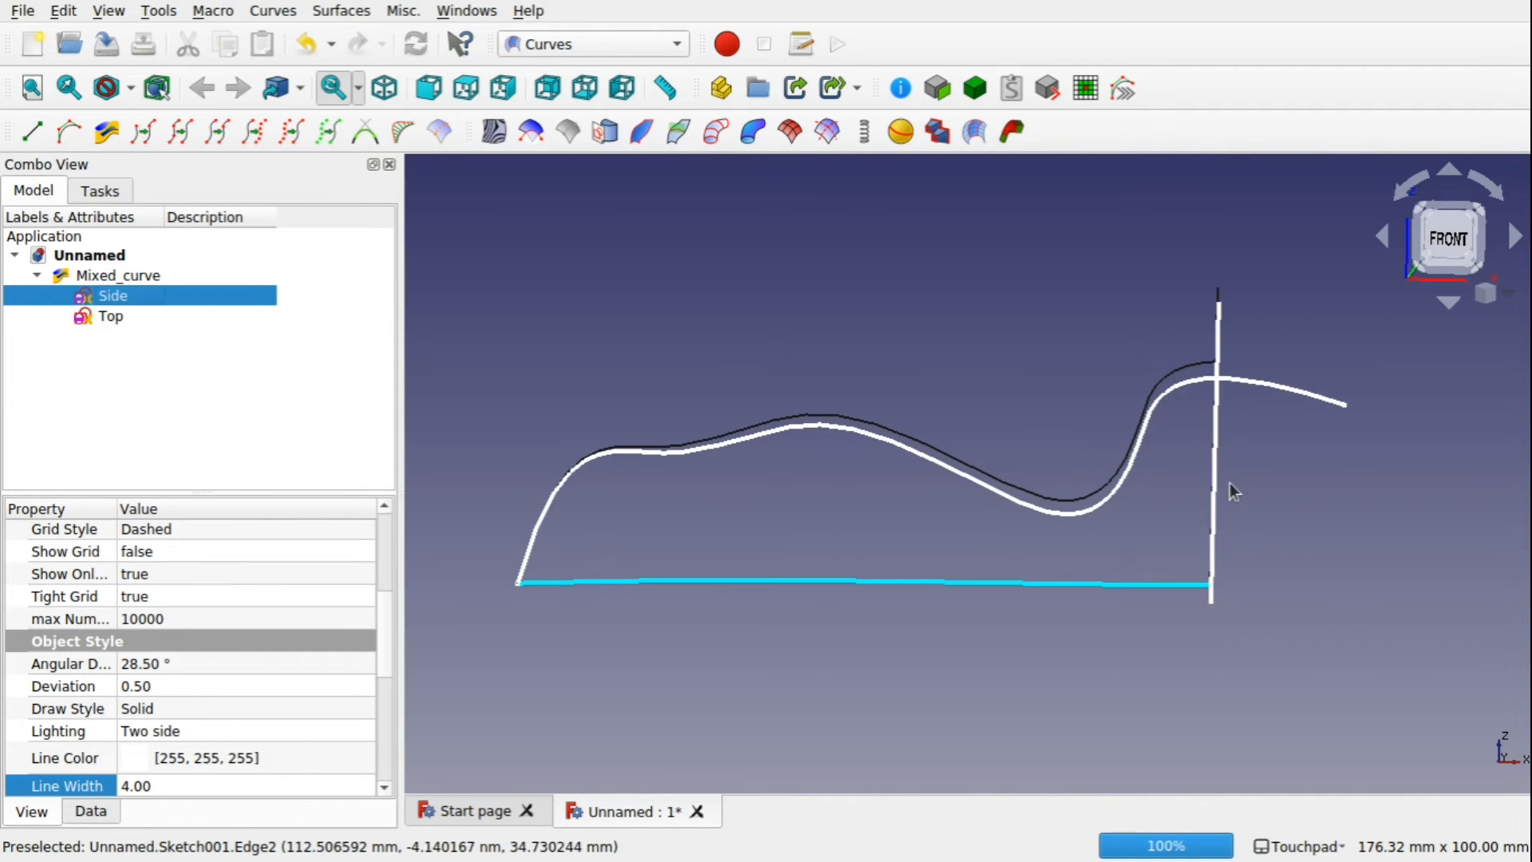
mouse_move(1147, 398)
middle_down()
mouse_move(1132, 573)
mouse_move(1159, 458)
mouse_move(1154, 412)
mouse_move(1142, 419)
middle_up()
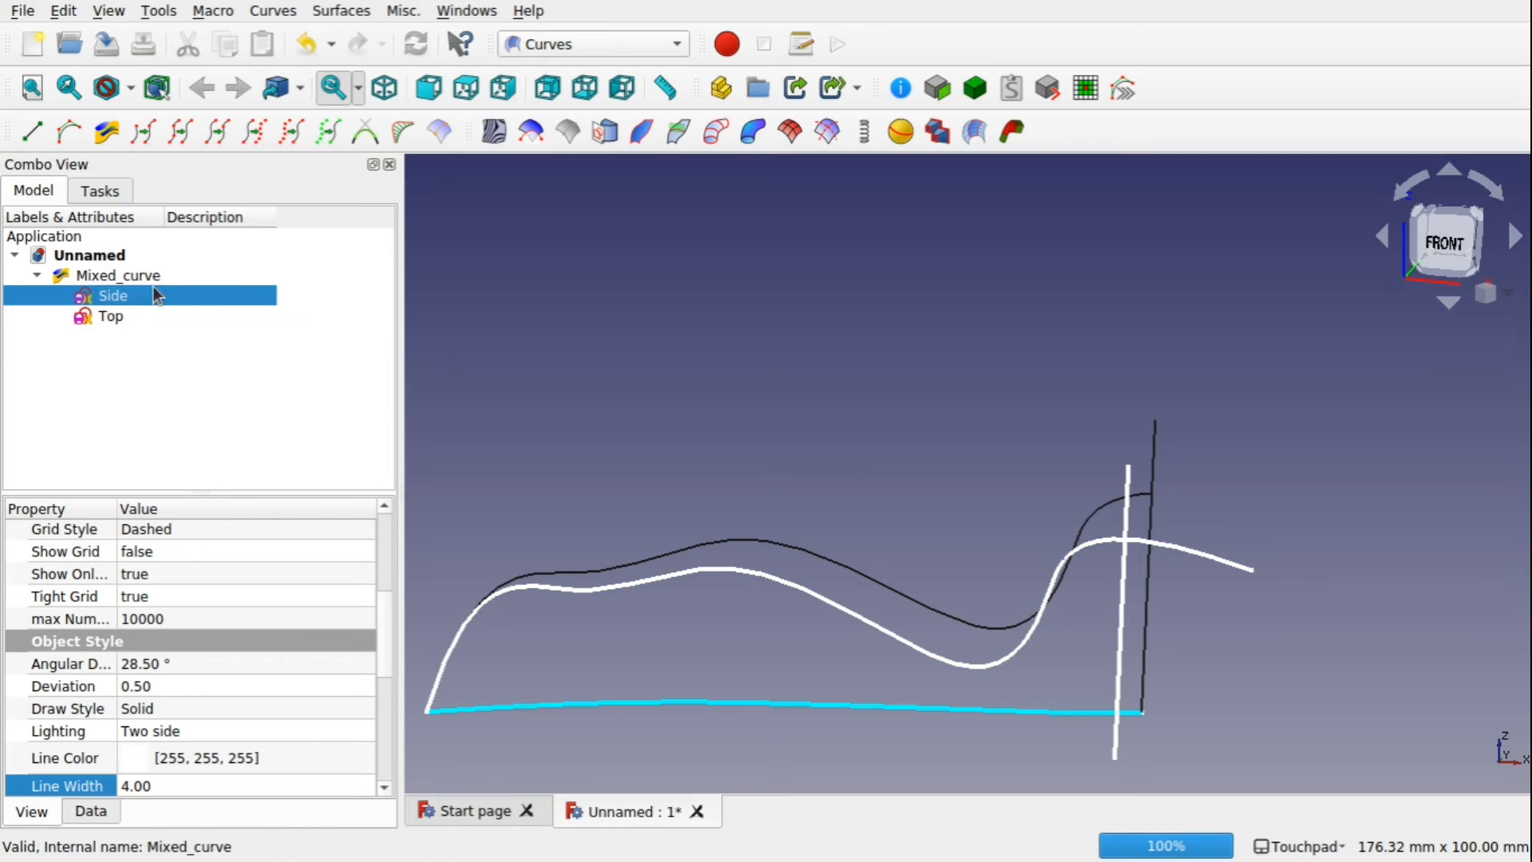
- In the Side sketch, delete the coincident constraint at the spline's start point and move that point off the origin to about X -5.4, Z 3.5 mm
double_click(133, 302)
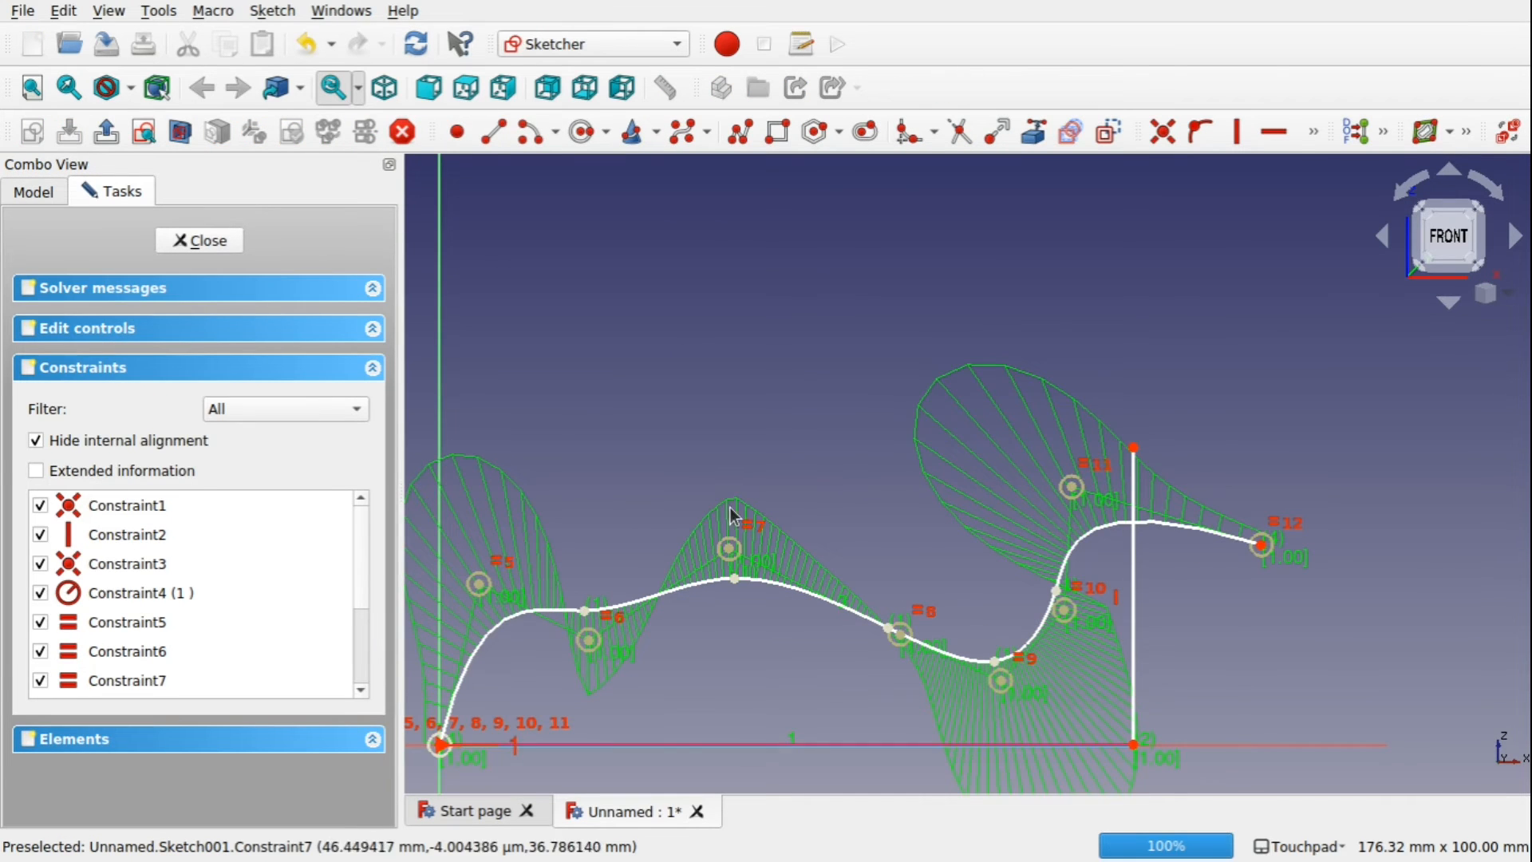
mouse_move(657, 487)
shift+middle_down()
mouse_move(919, 448)
mouse_move(907, 407)
shift+middle_up()
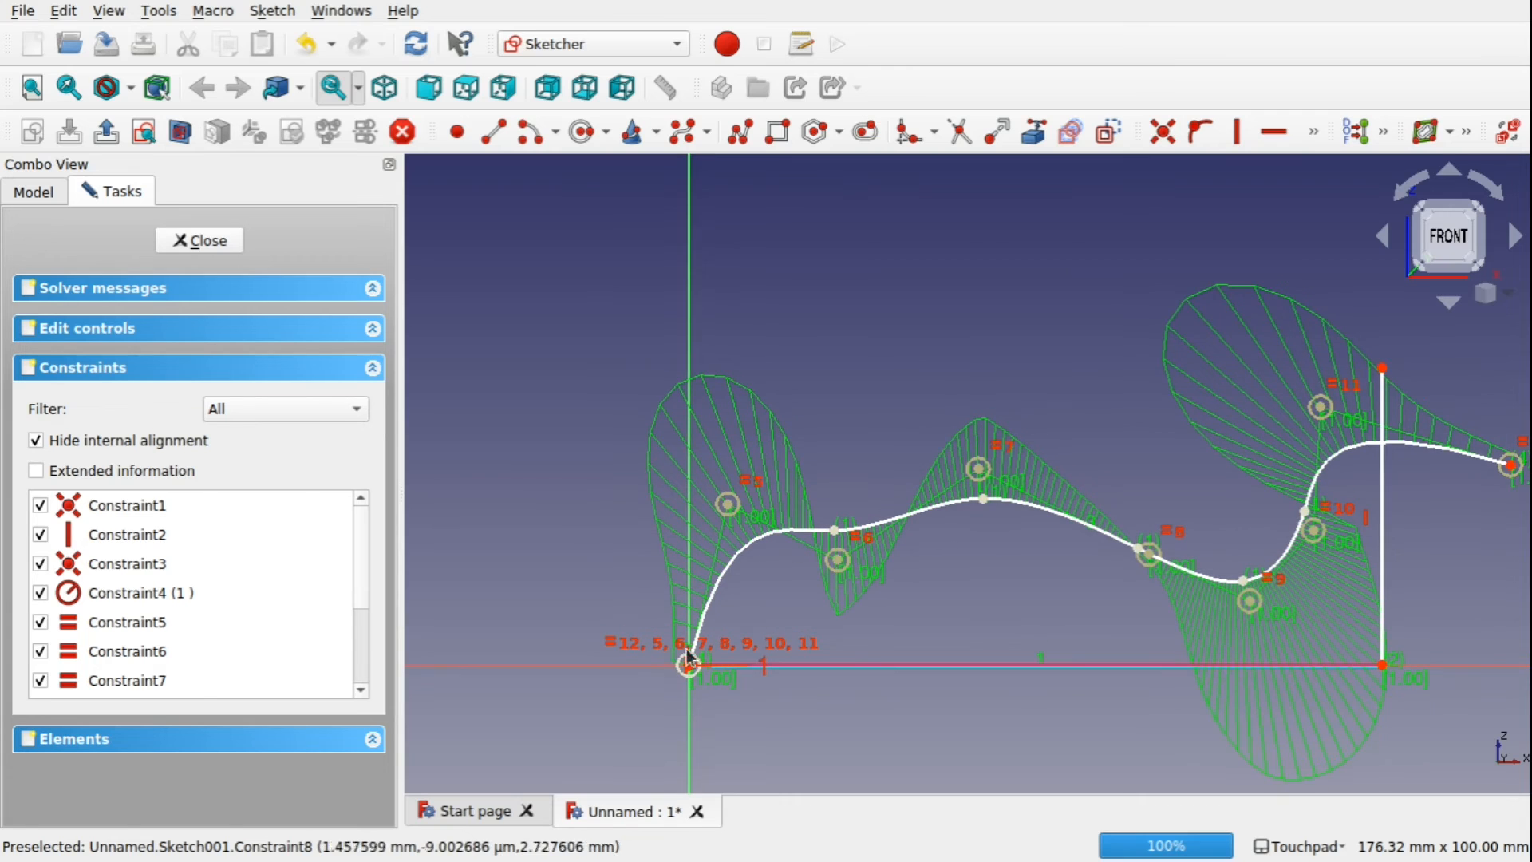
scroll(640, 696, up, 8)
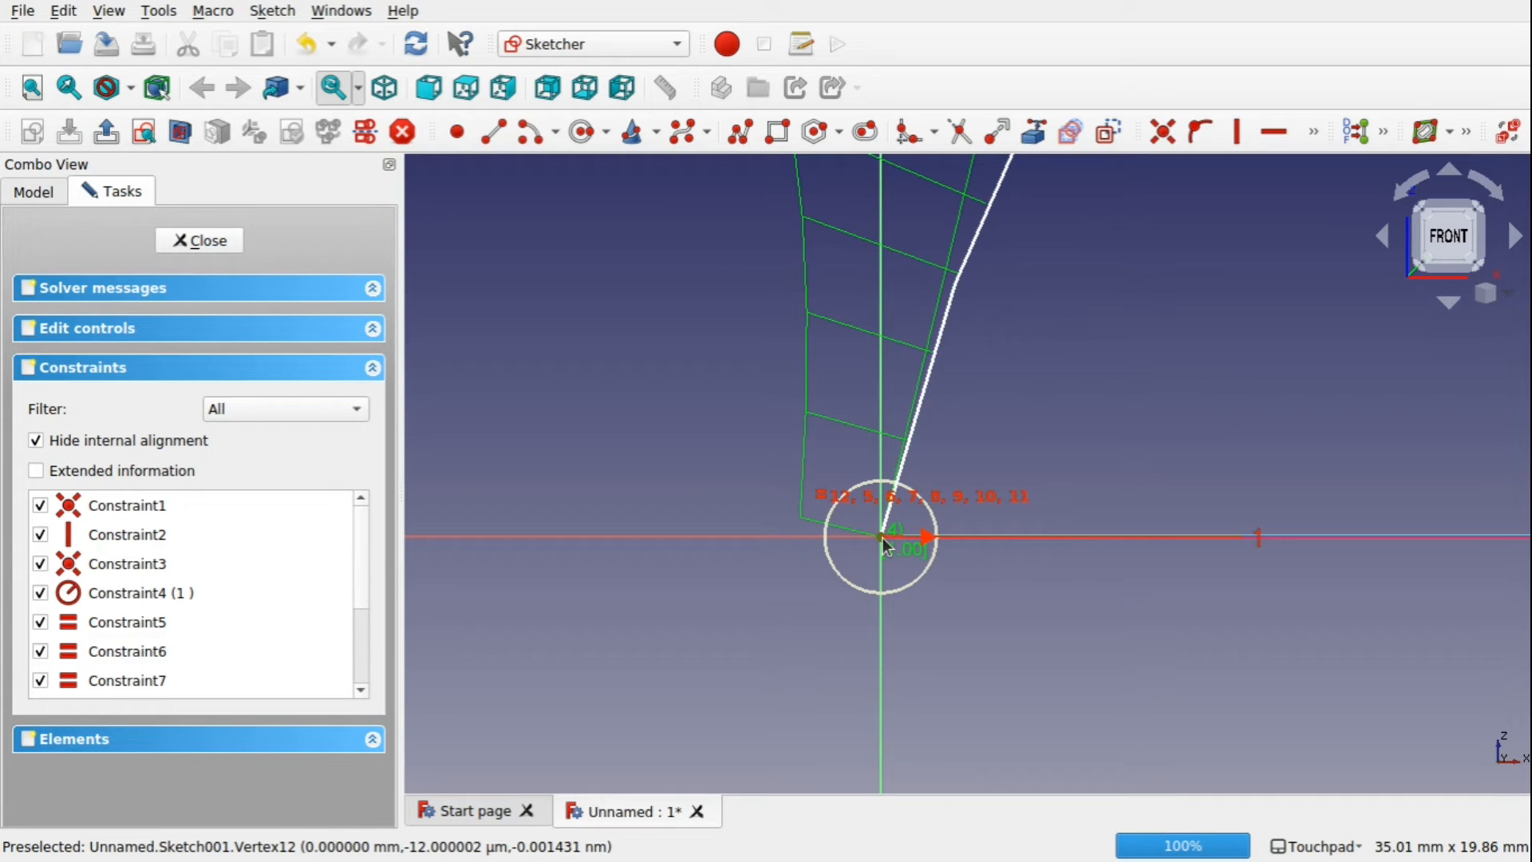
key(Delete)
mouse_move(884, 543)
mouse_down()
mouse_move(725, 424)
mouse_move(712, 431)
mouse_up()
scroll(967, 388, down, 4)
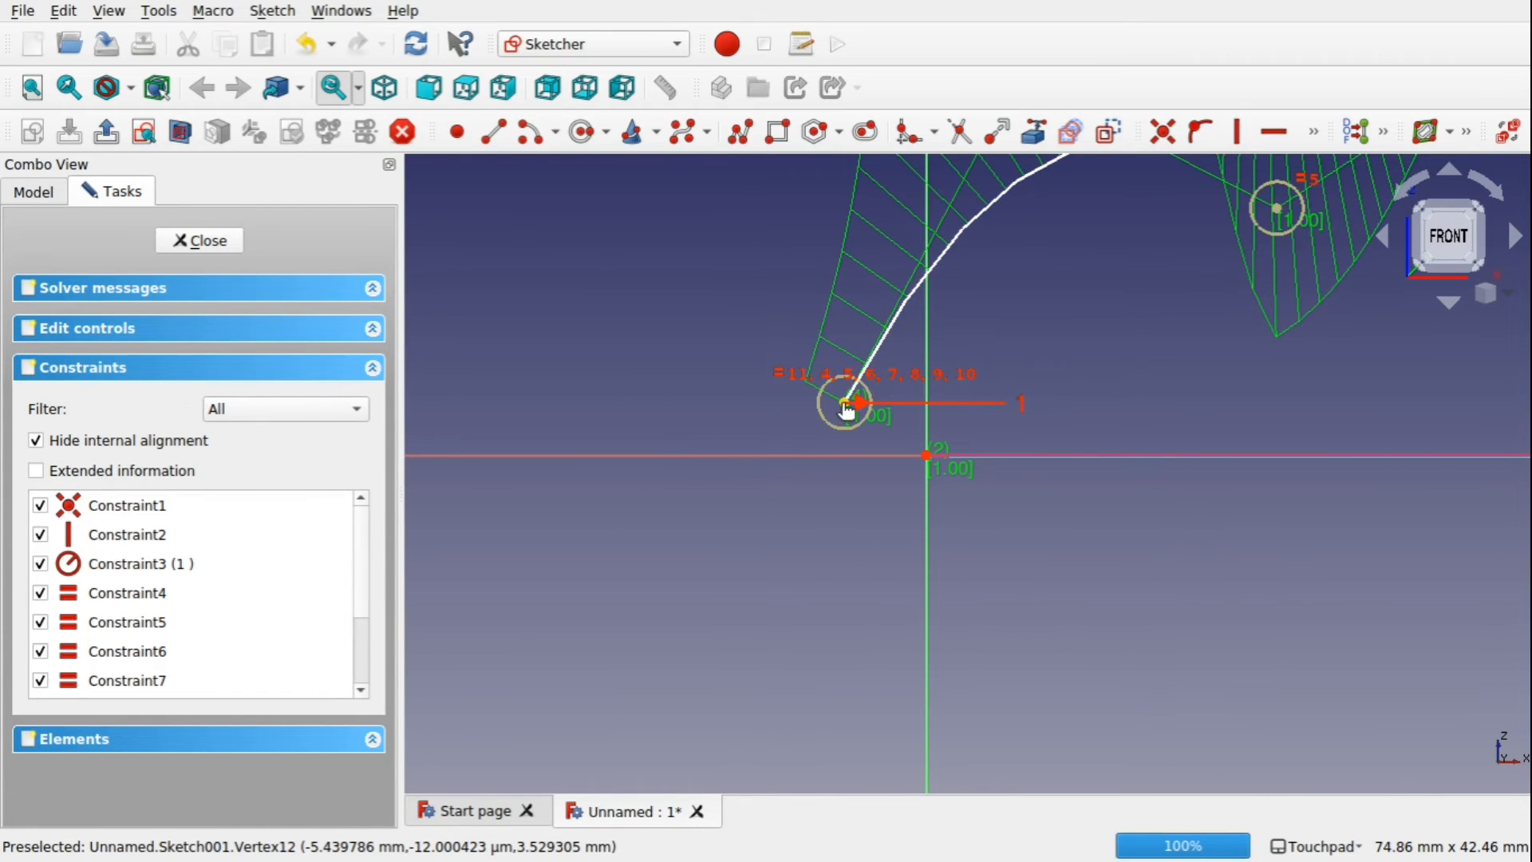
- Move the Side spline's start point farther out beyond the vertical axis, to about X -19.6, Z 11.1 mm
drag(847, 408, 618, 291)
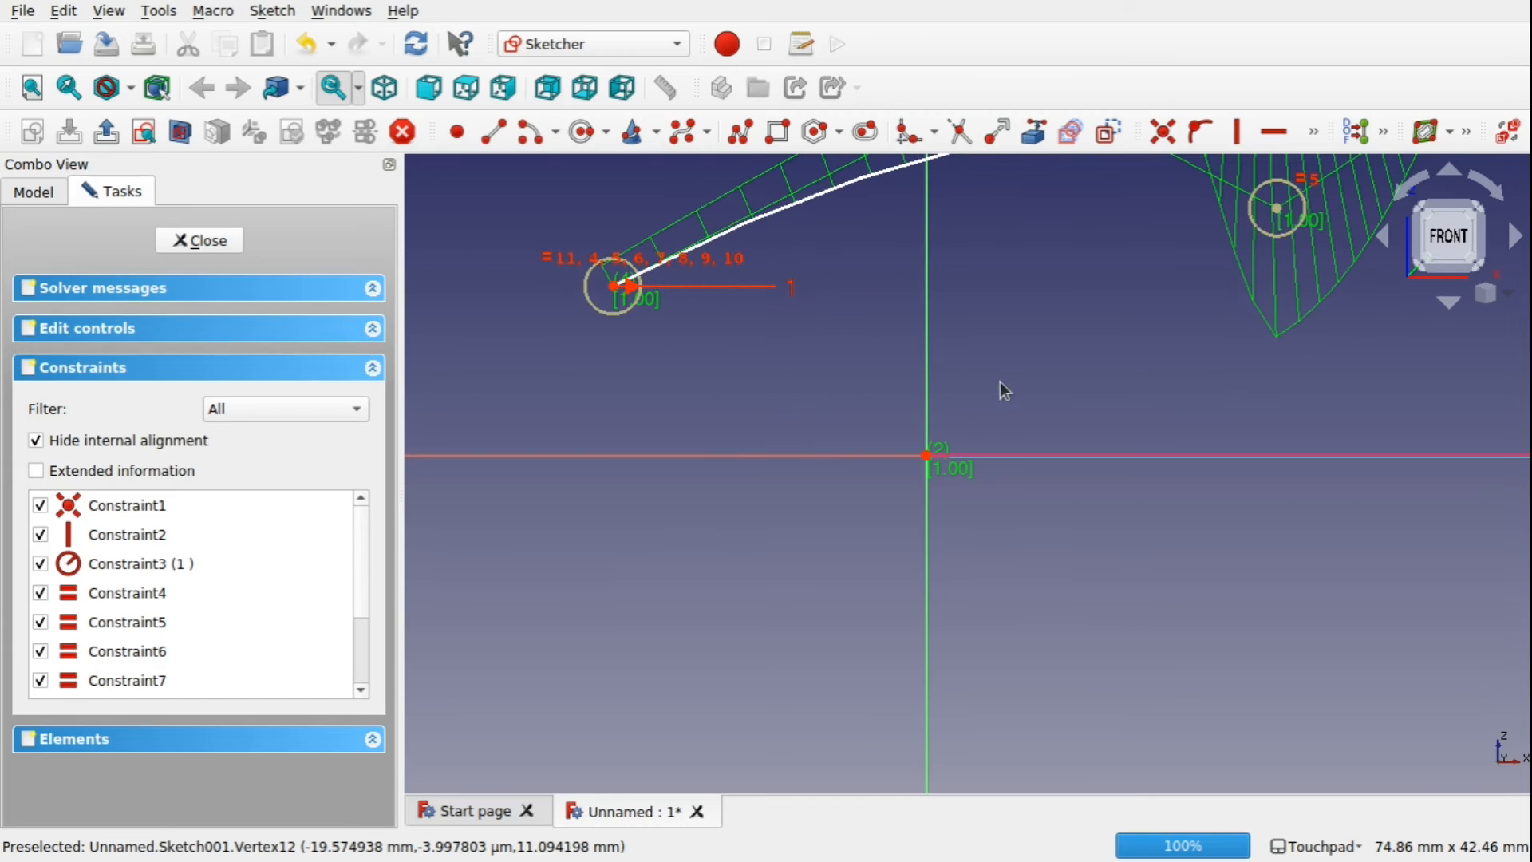
scroll(1002, 382, down, 7)
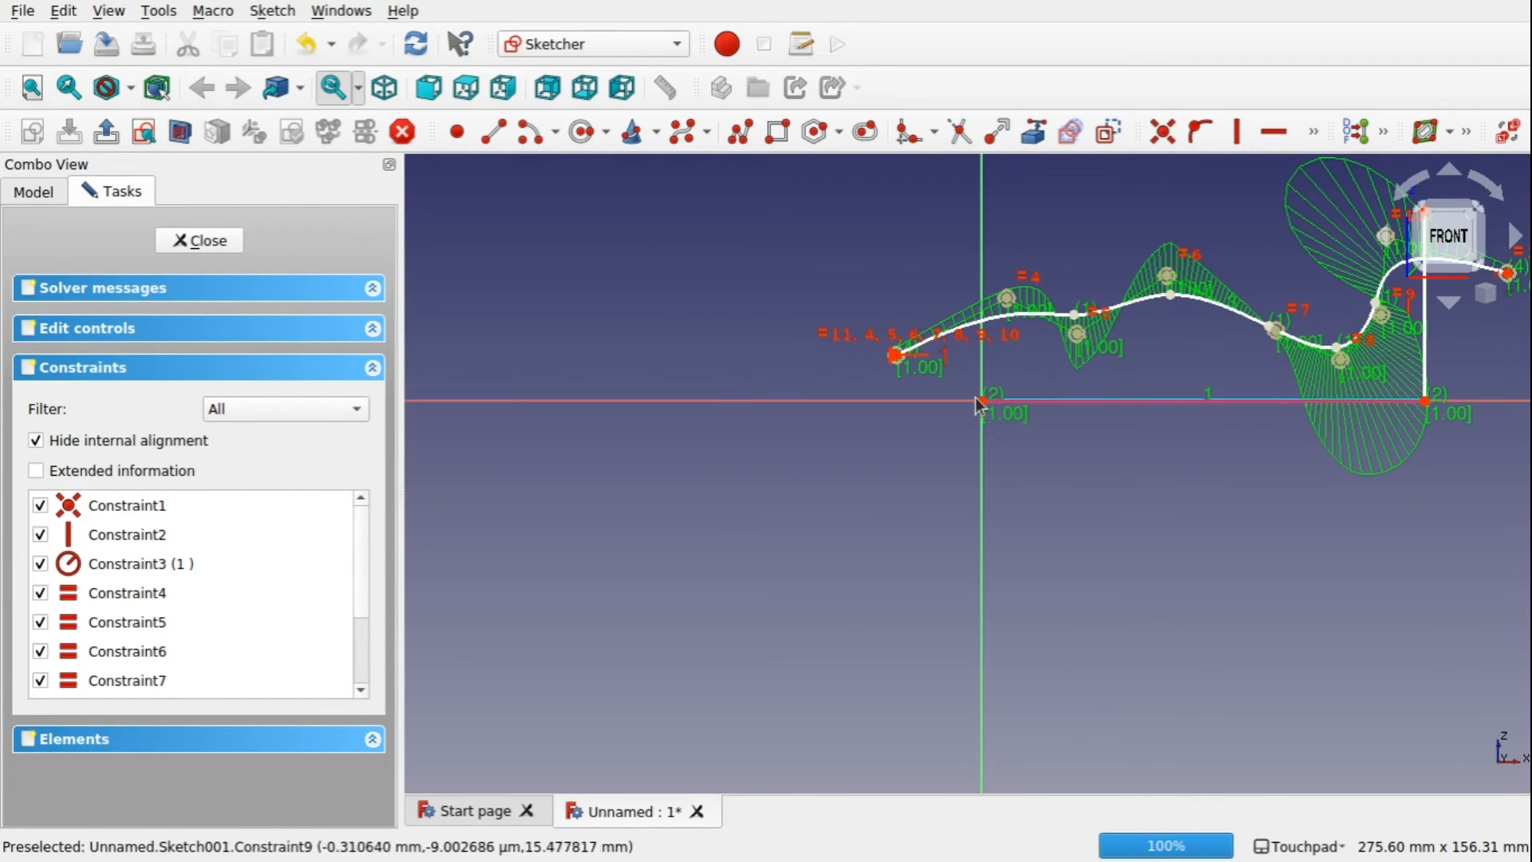
- Draw a line about 54.7 mm long from the origin up along the vertical axis in the Side sketch, and leave the sketch
click(495, 132)
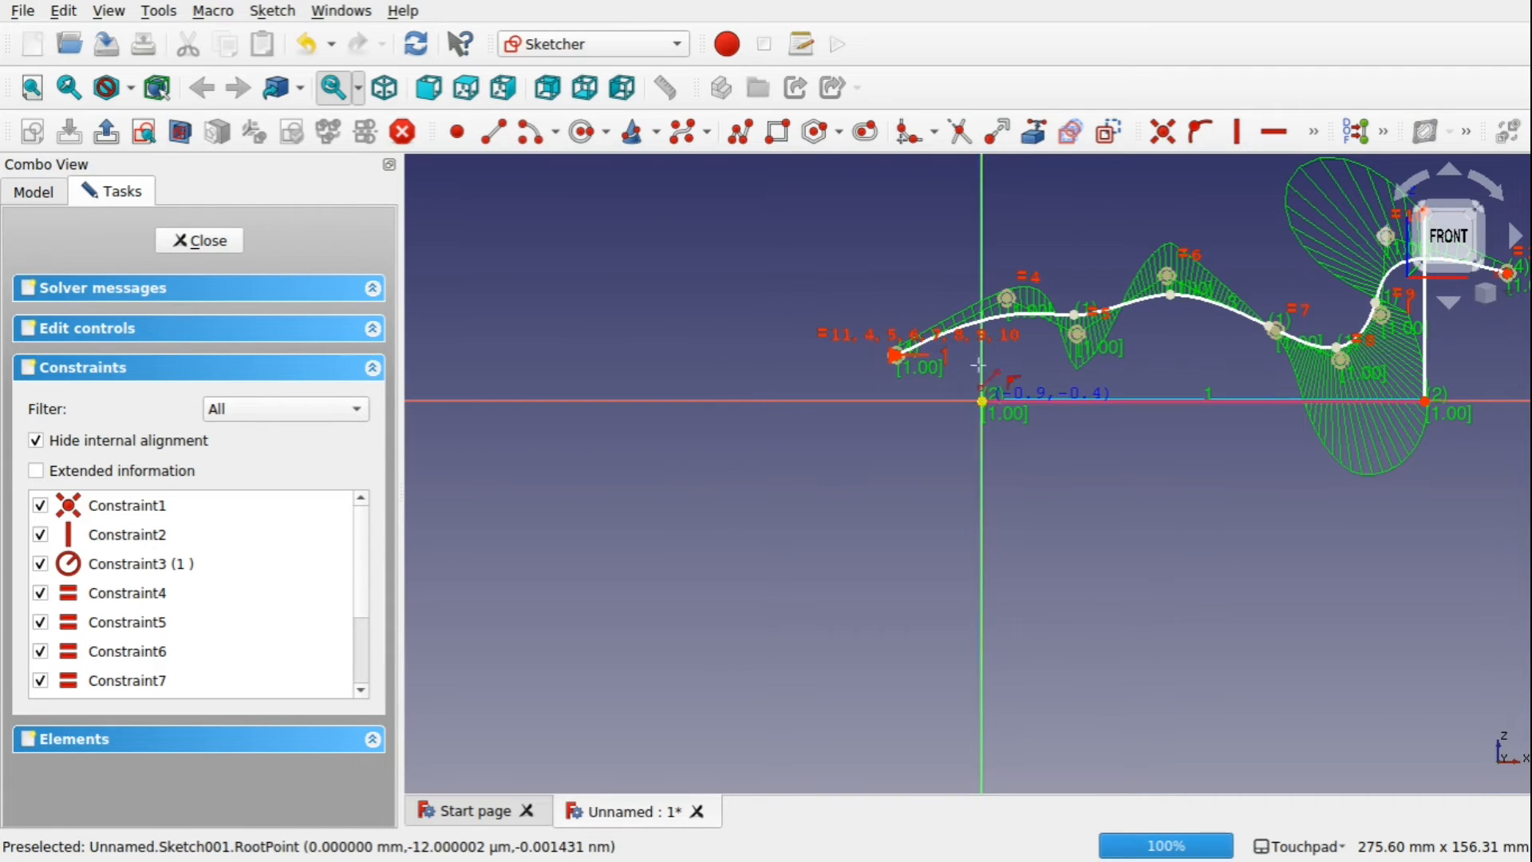
click(982, 399)
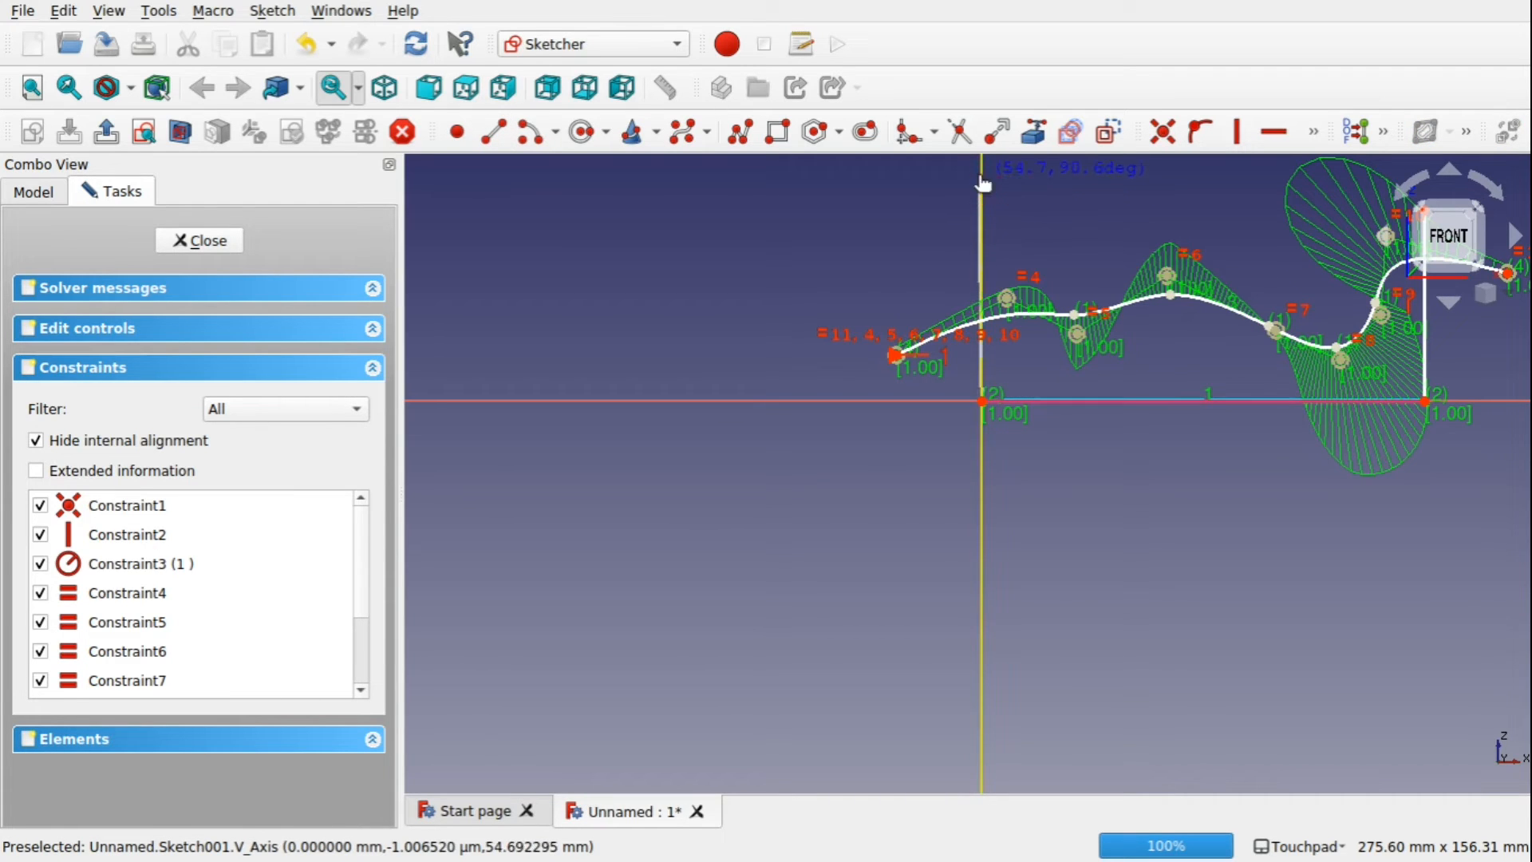
click(201, 241)
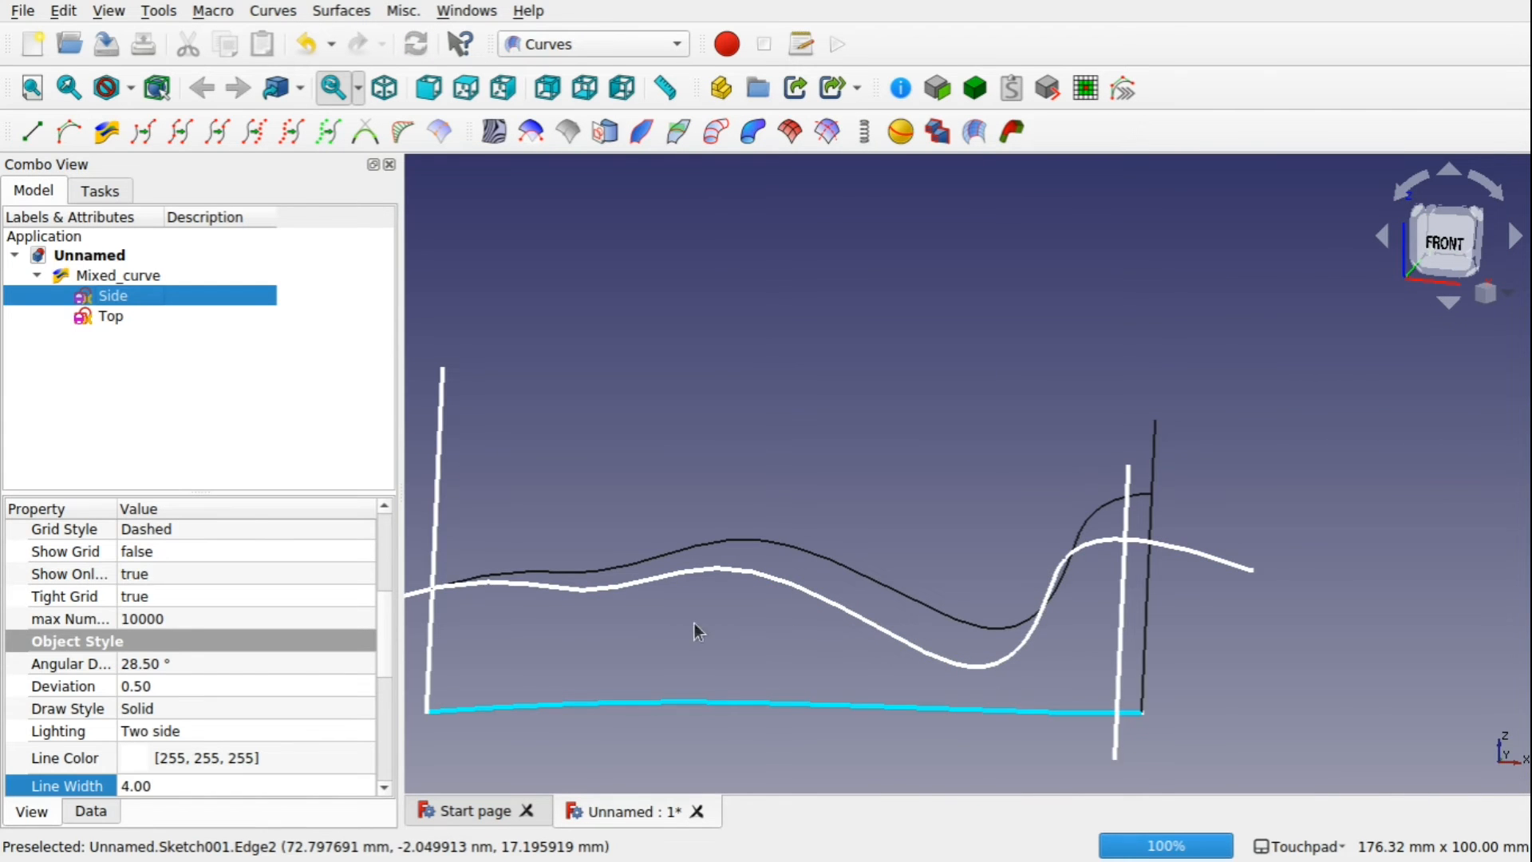
- Compare the updated mixed curve with the Side and Top sketches from the top and the front, focusing on its start
shift+drag(702, 625, 911, 734)
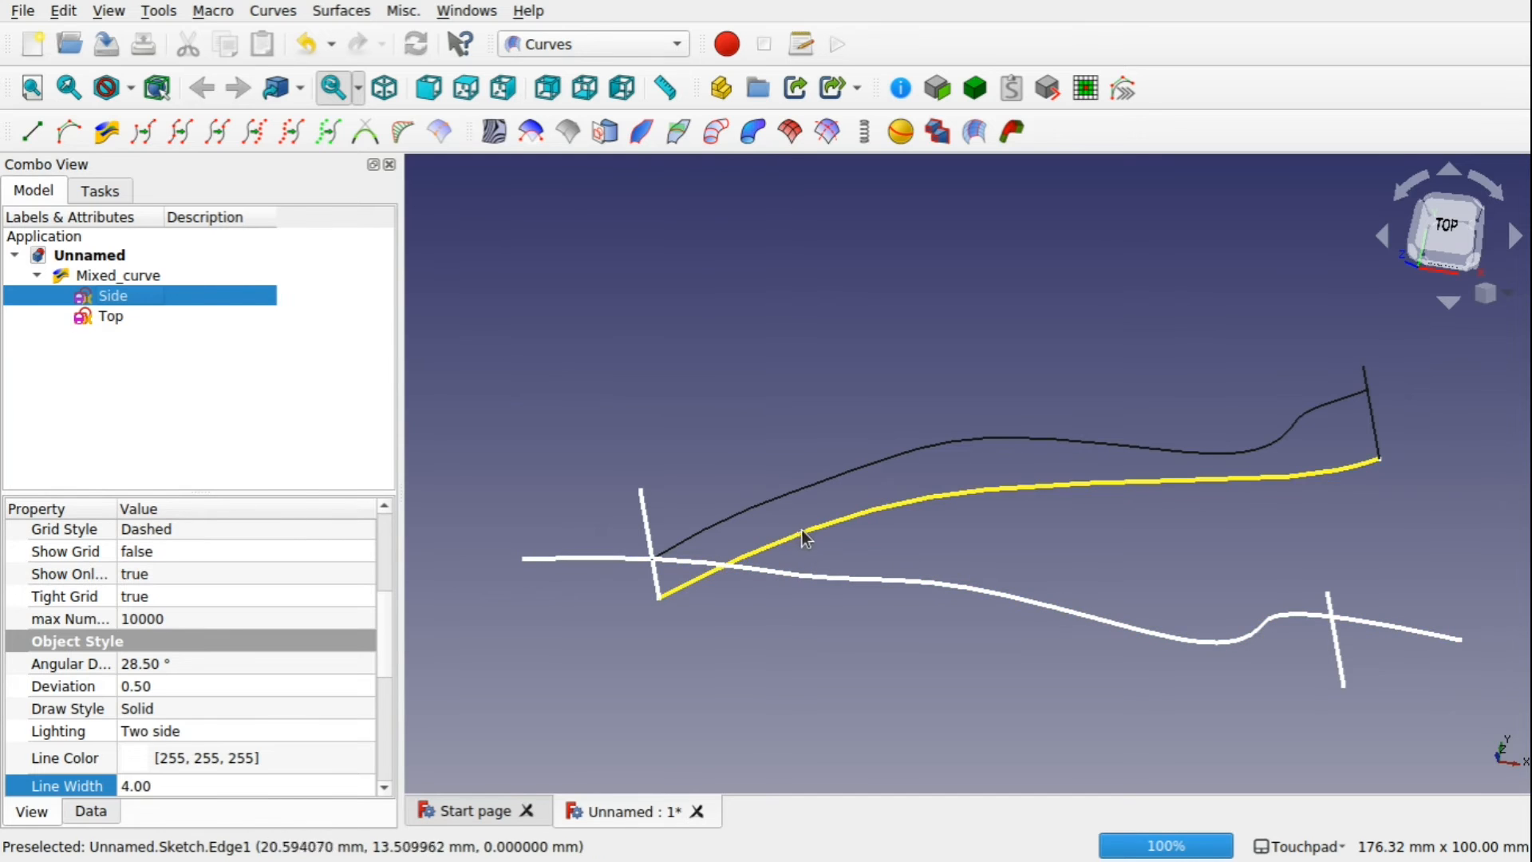
alt+drag(805, 557, 726, 488)
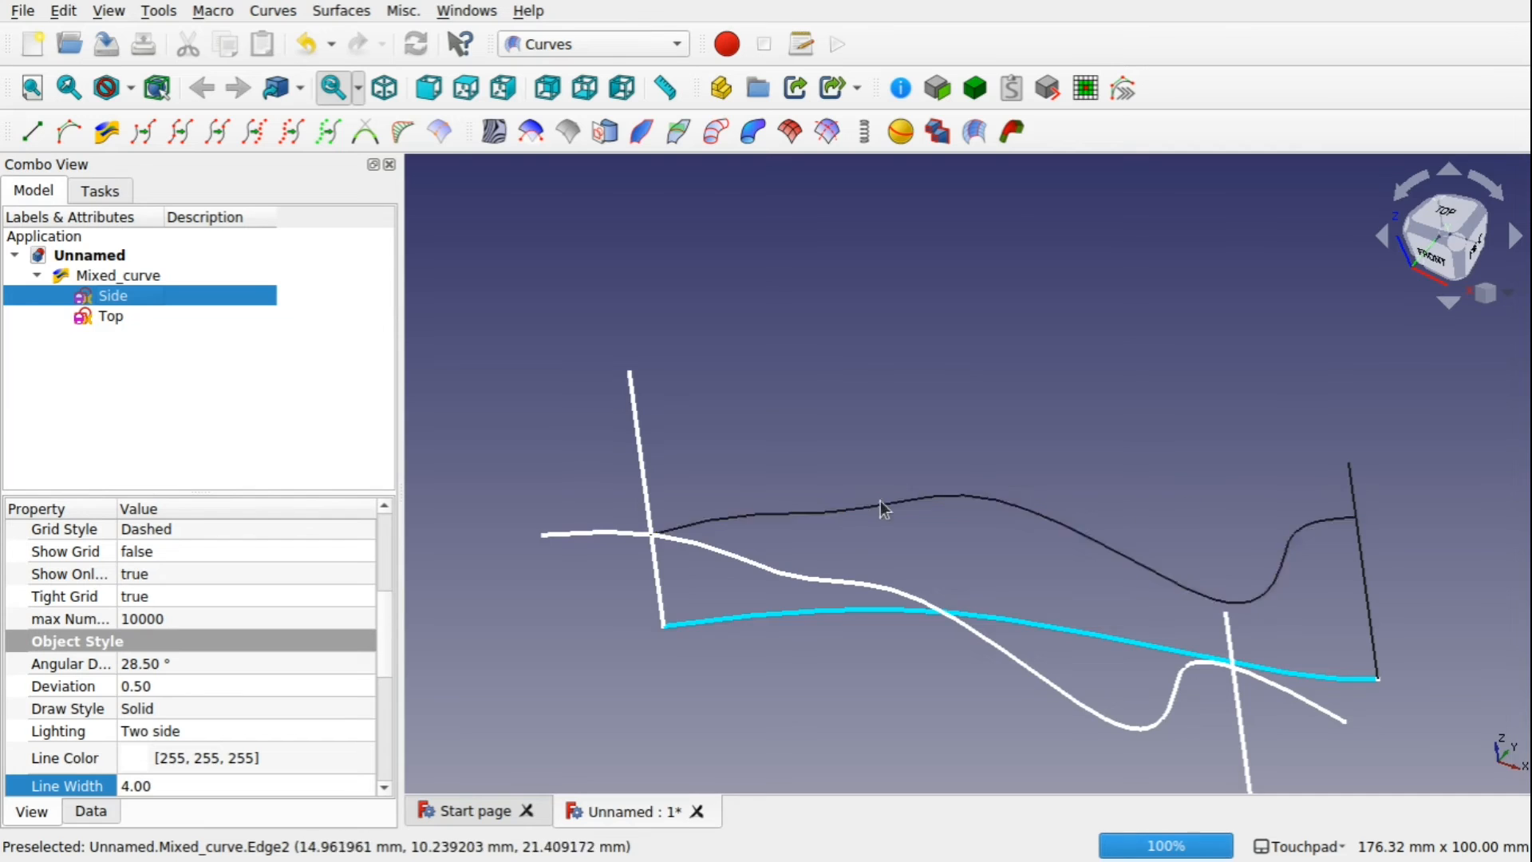
alt+drag(880, 500, 964, 418)
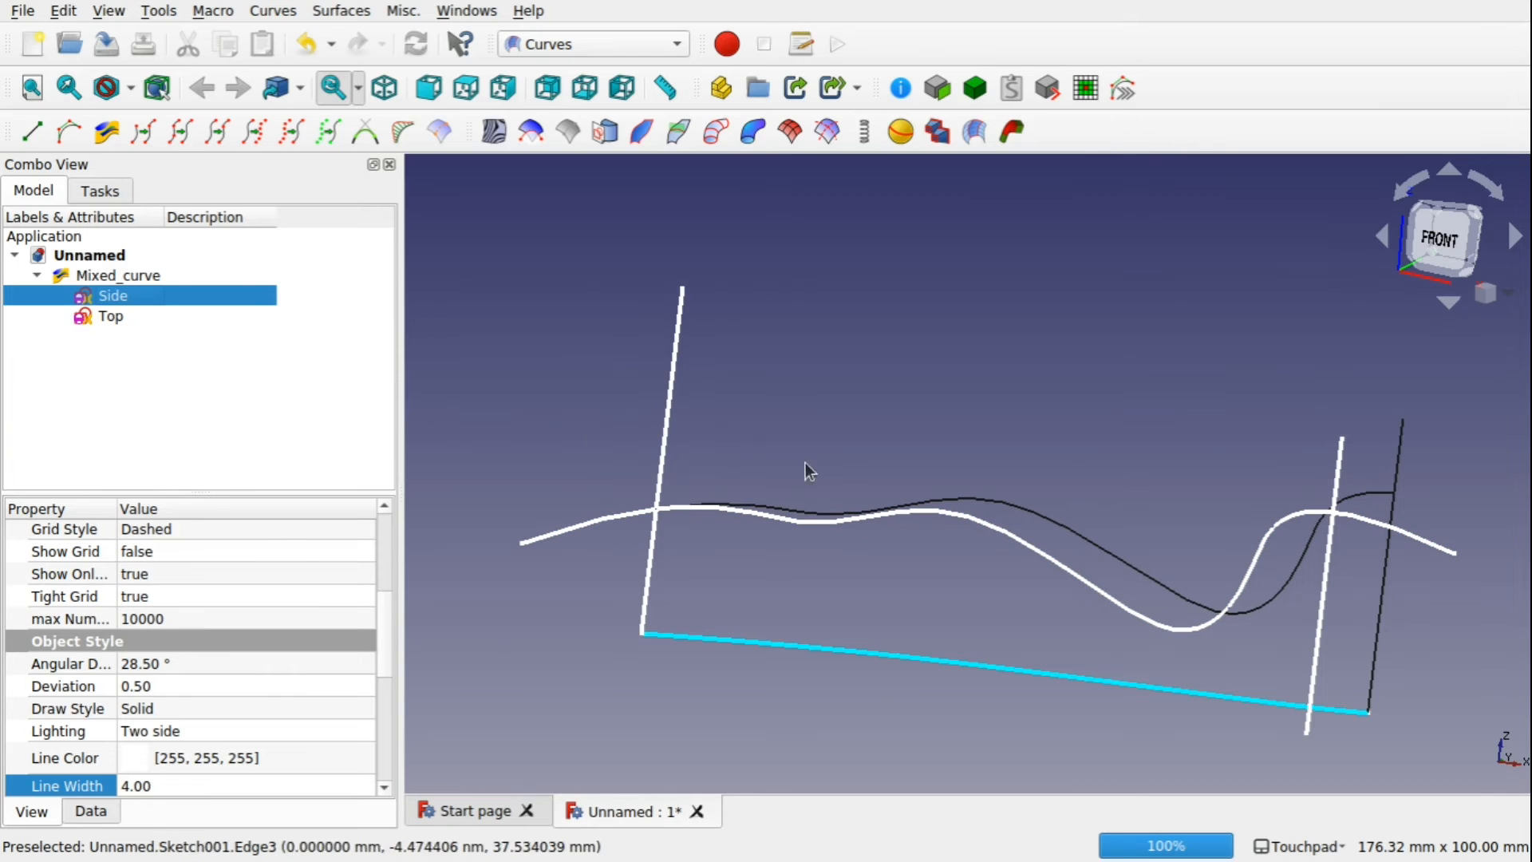
- In the Side sketch, pull the middle peak's control point back past the start line to about X -36, Z 65 mm, then leave the sketch
double_click(140, 296)
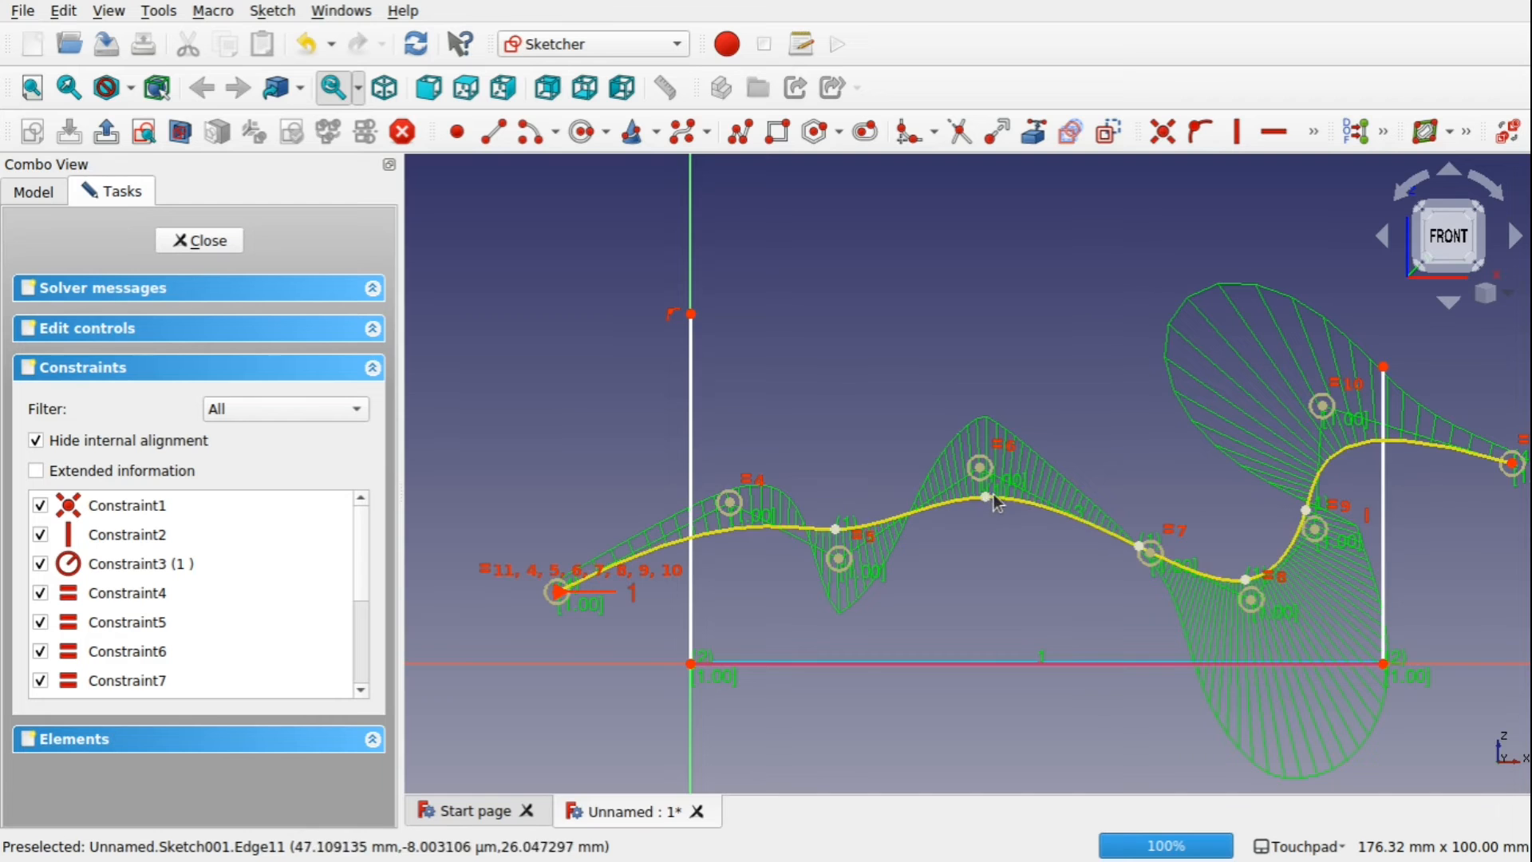
drag(981, 468, 451, 255)
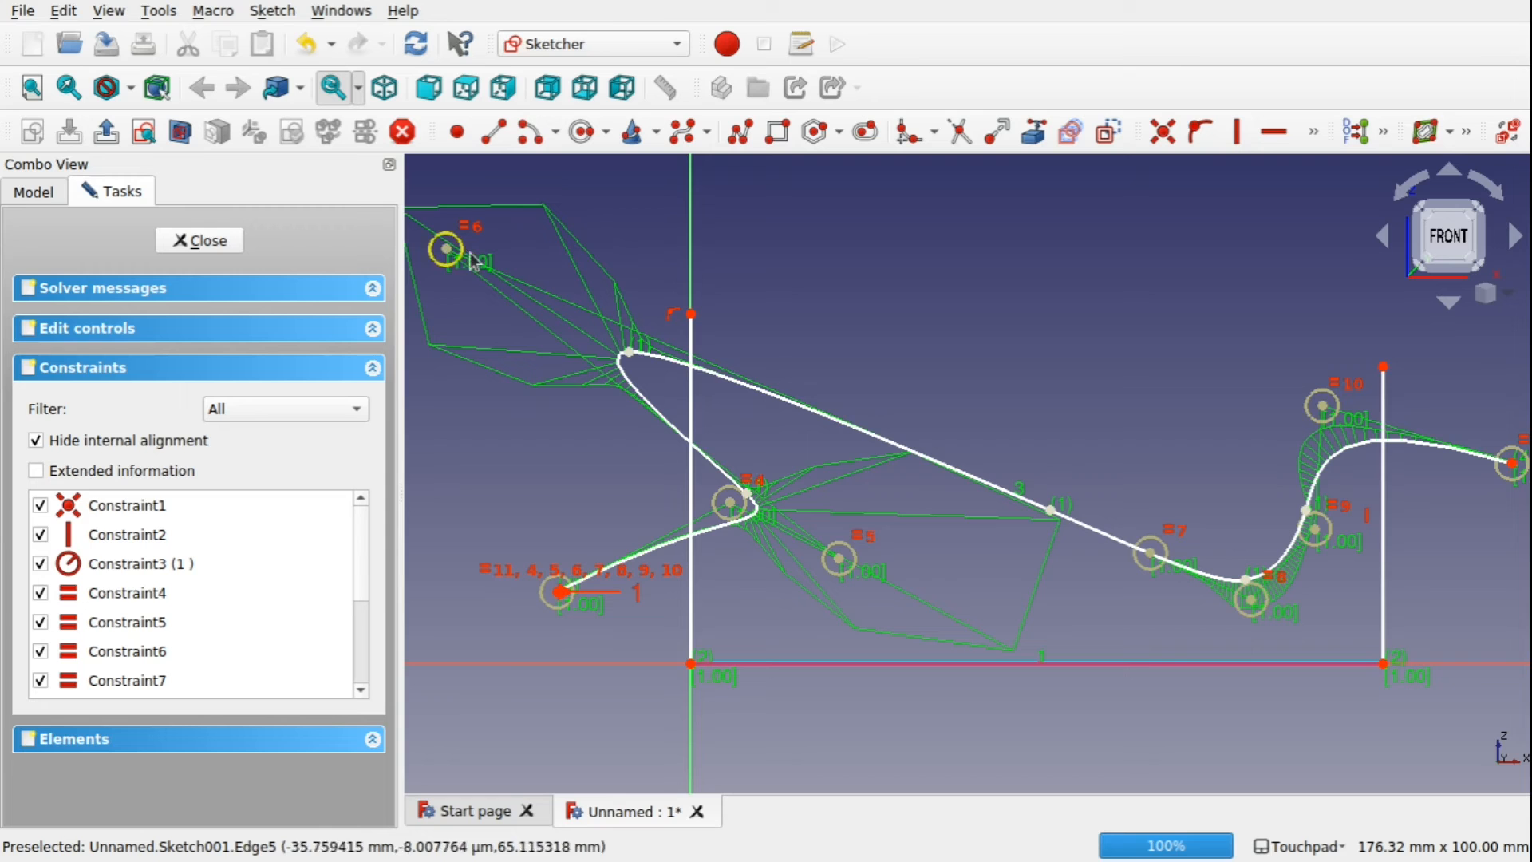
click(209, 246)
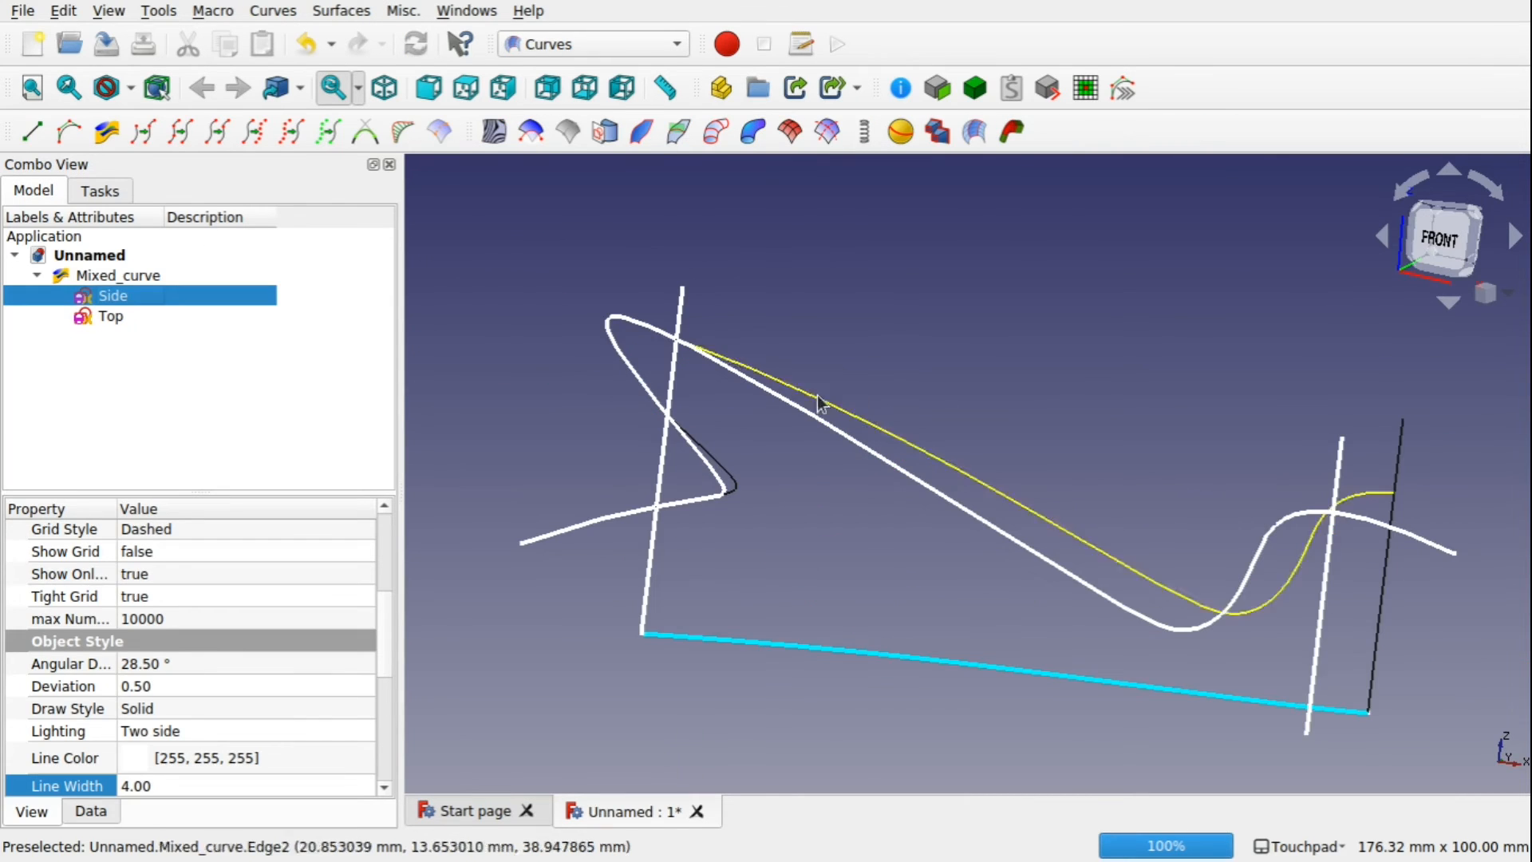
- Examine the separate mixed curve pieces near the folded-back part of the Side spline from several oblique angles
mouse_move(817, 401)
middle_down()
mouse_move(753, 462)
mouse_move(788, 561)
mouse_move(861, 506)
mouse_move(841, 400)
mouse_move(715, 427)
mouse_move(752, 499)
middle_up()
click(752, 498)
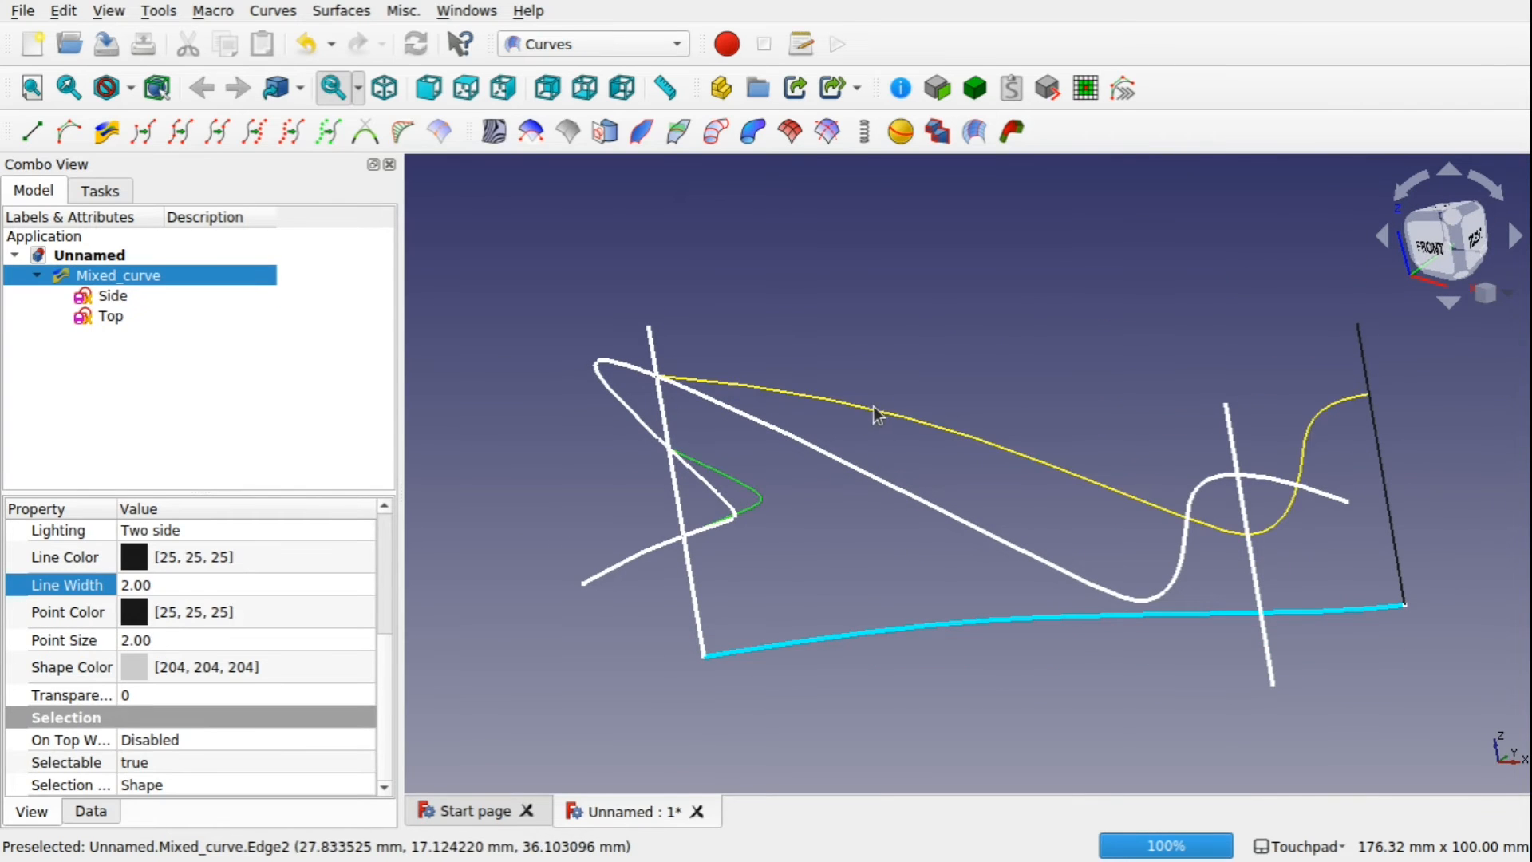
middle_drag(769, 393, 894, 482)
middle_drag(693, 442, 707, 370)
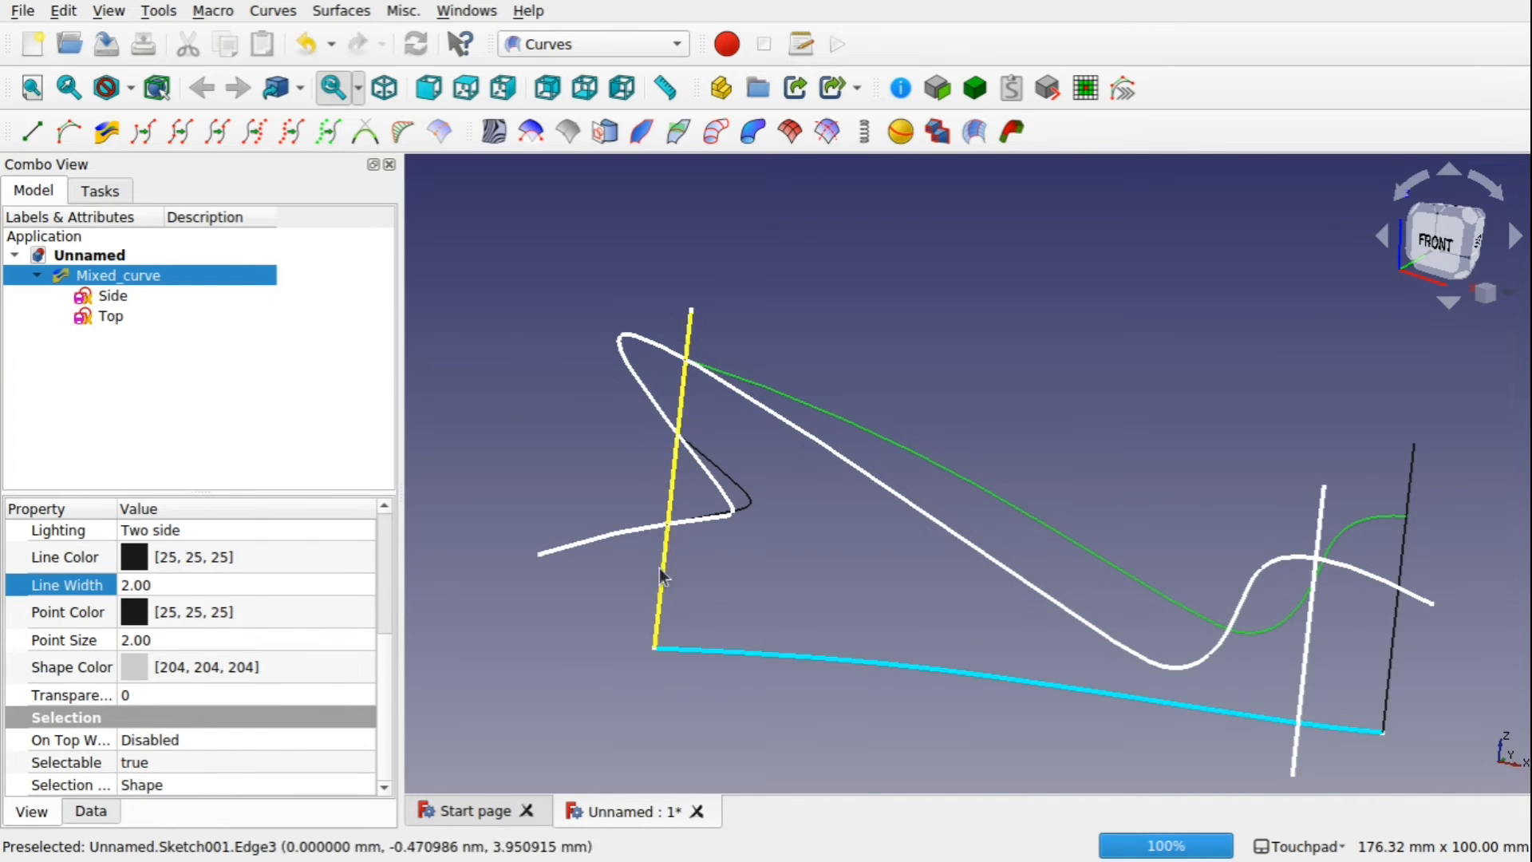
middle_drag(780, 393, 985, 503)
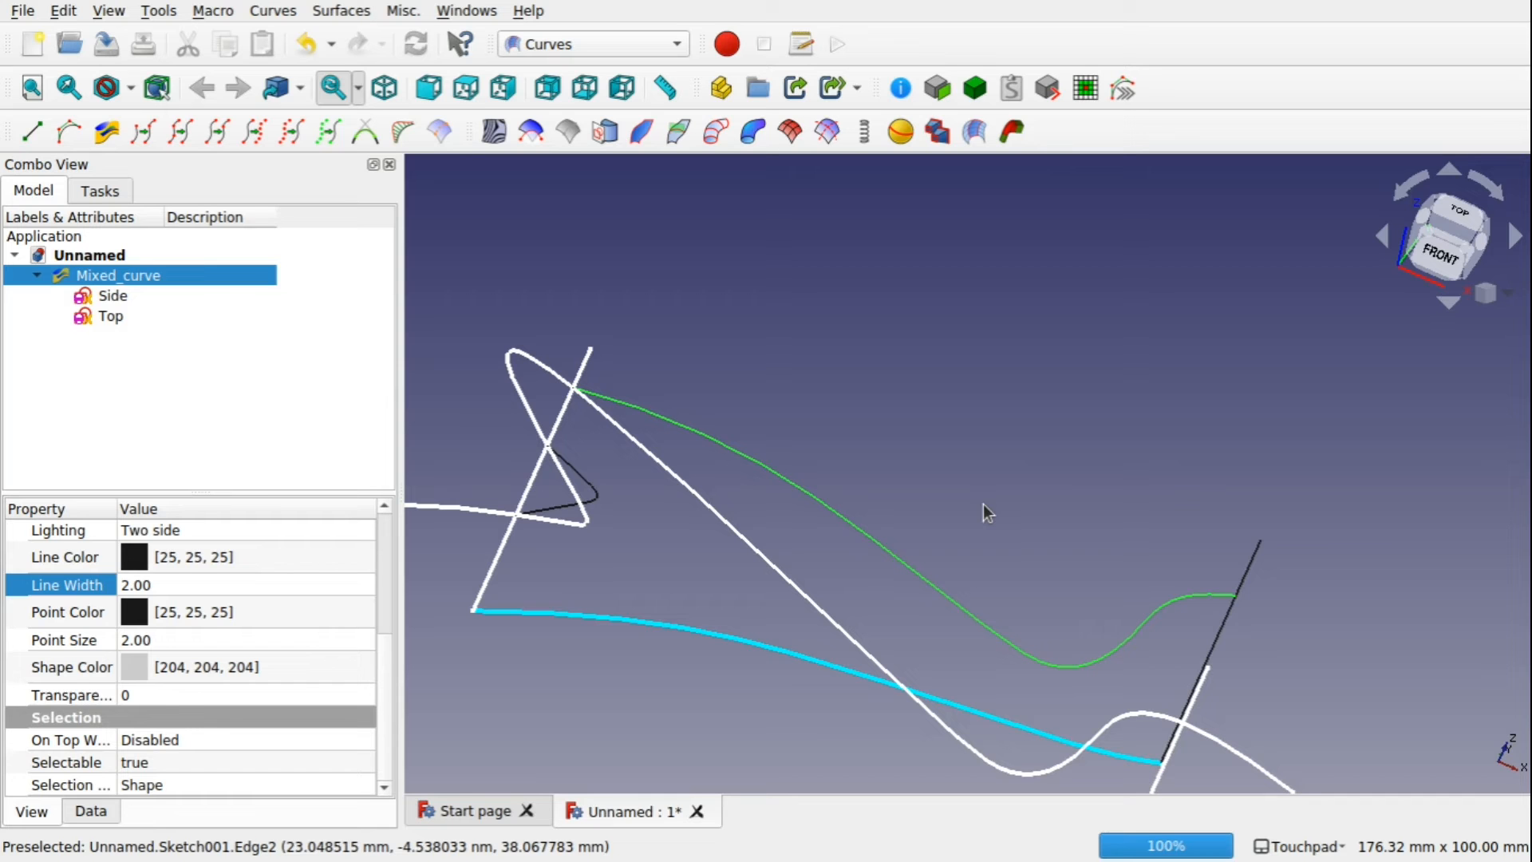
mouse_move(984, 513)
middle_down()
mouse_move(1220, 537)
mouse_move(1194, 586)
mouse_move(858, 500)
middle_up()
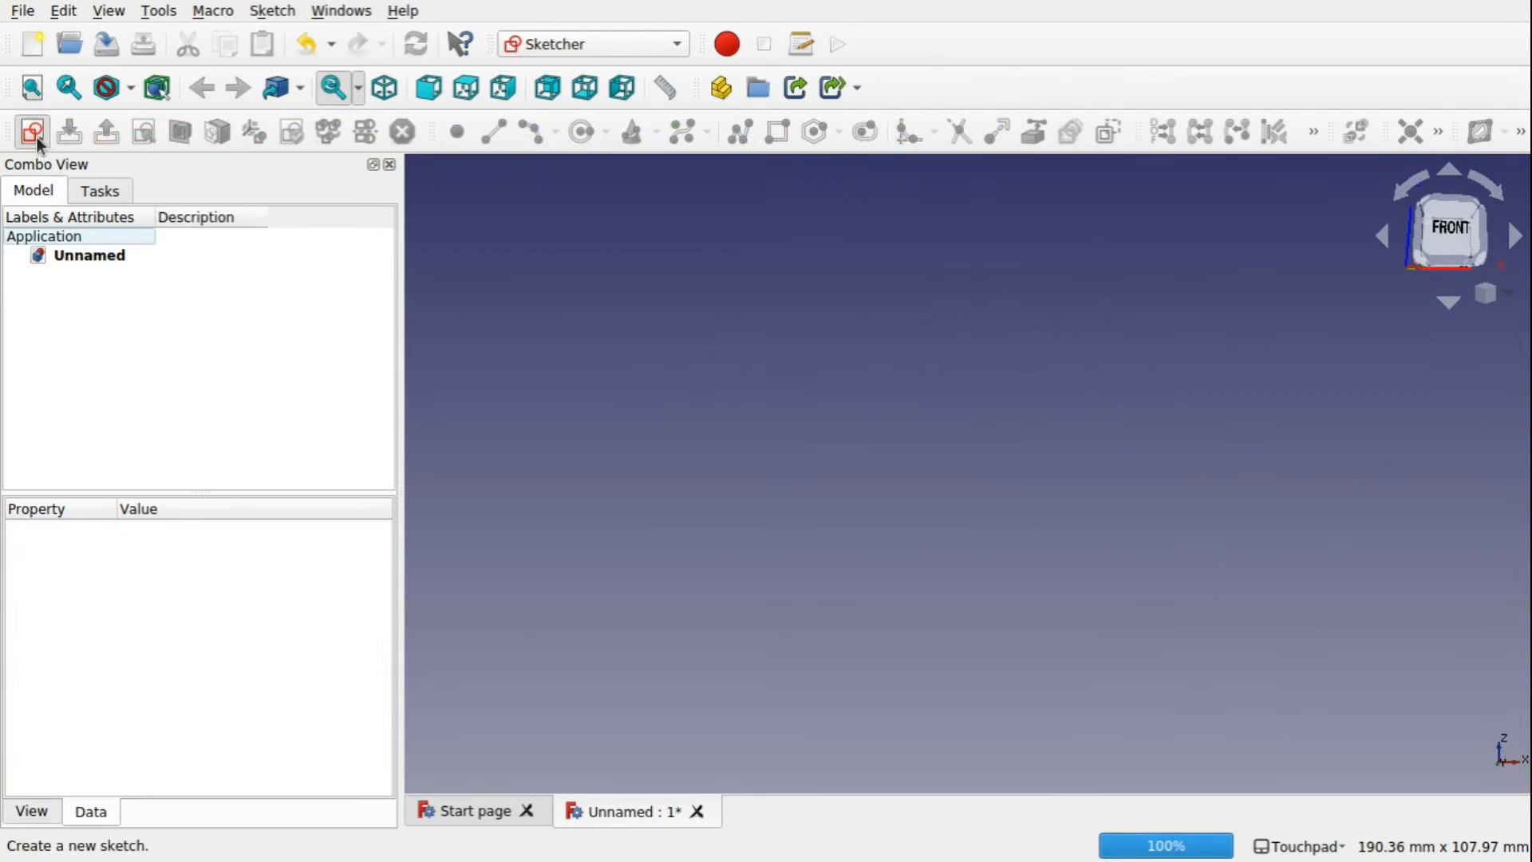
- Create a sketch on the XY plane containing a five-point B-spline from the vertical axis to about X 126, Y 21.6 mm, then close it
click(36, 136)
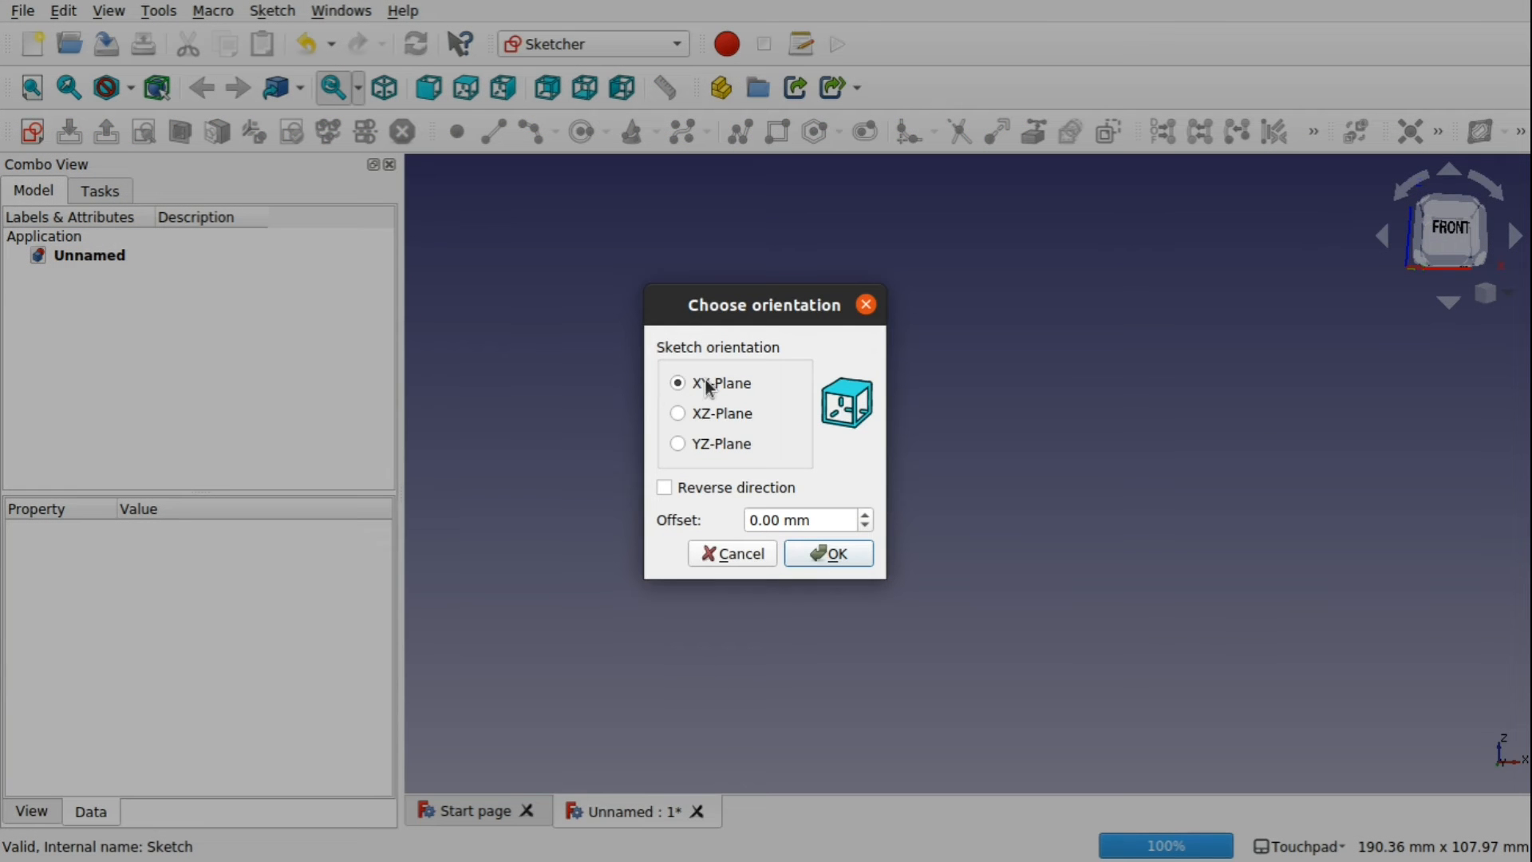
click(827, 555)
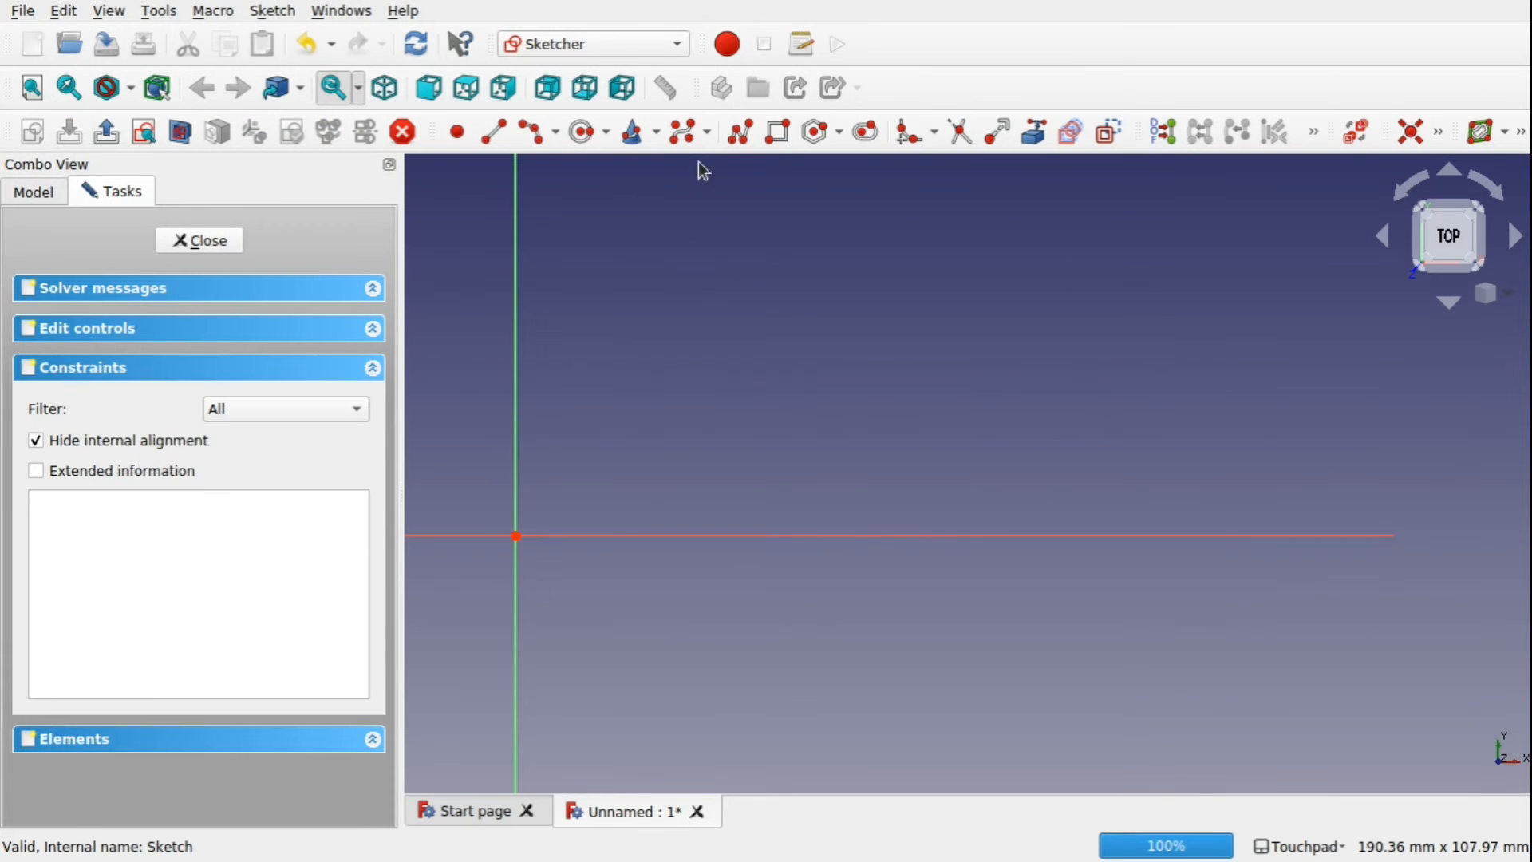
click(687, 129)
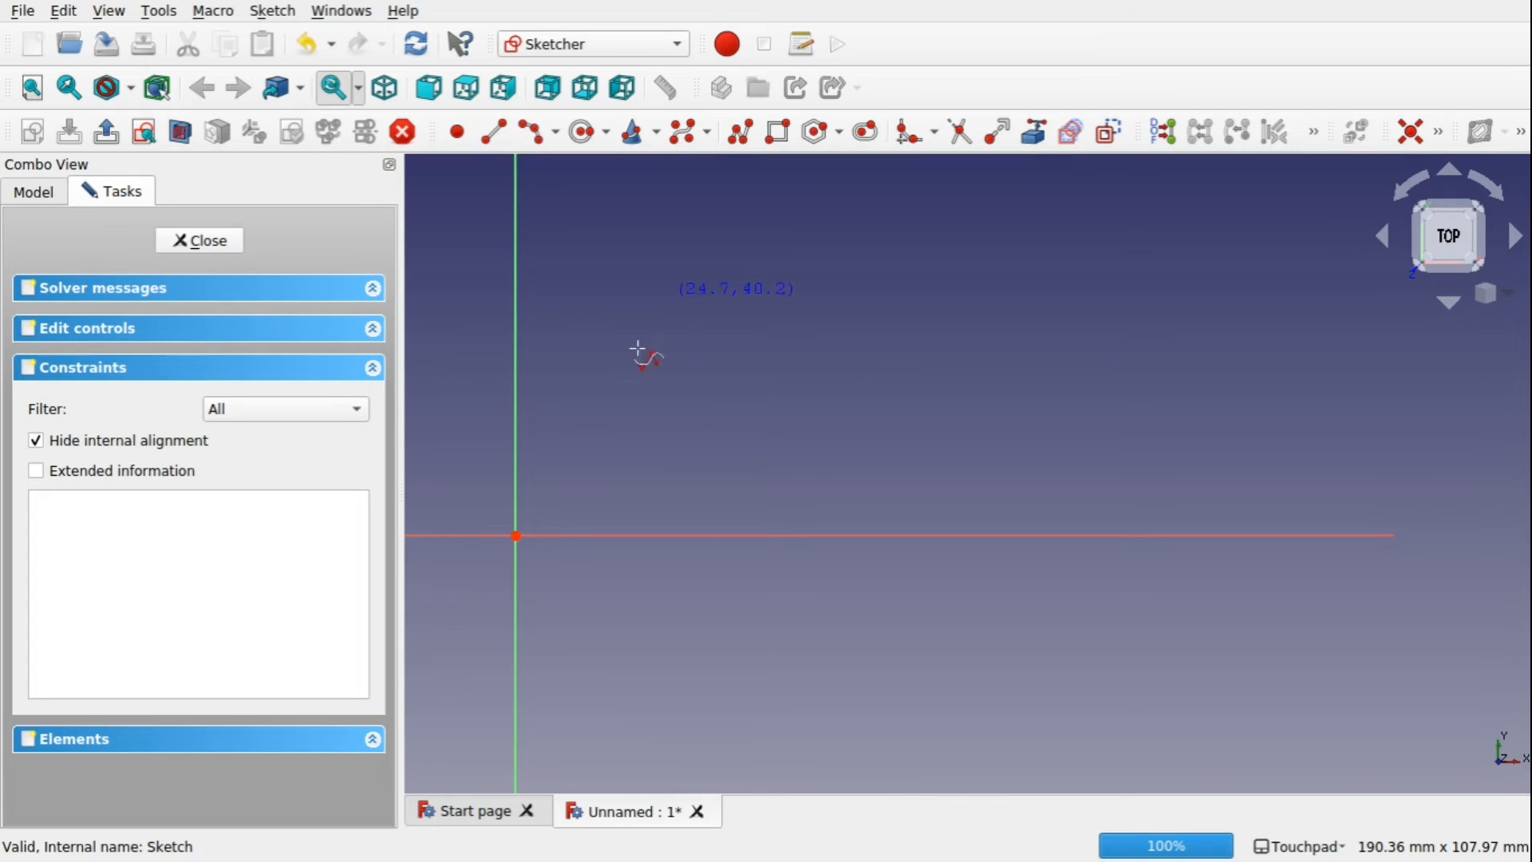
click(516, 466)
click(704, 367)
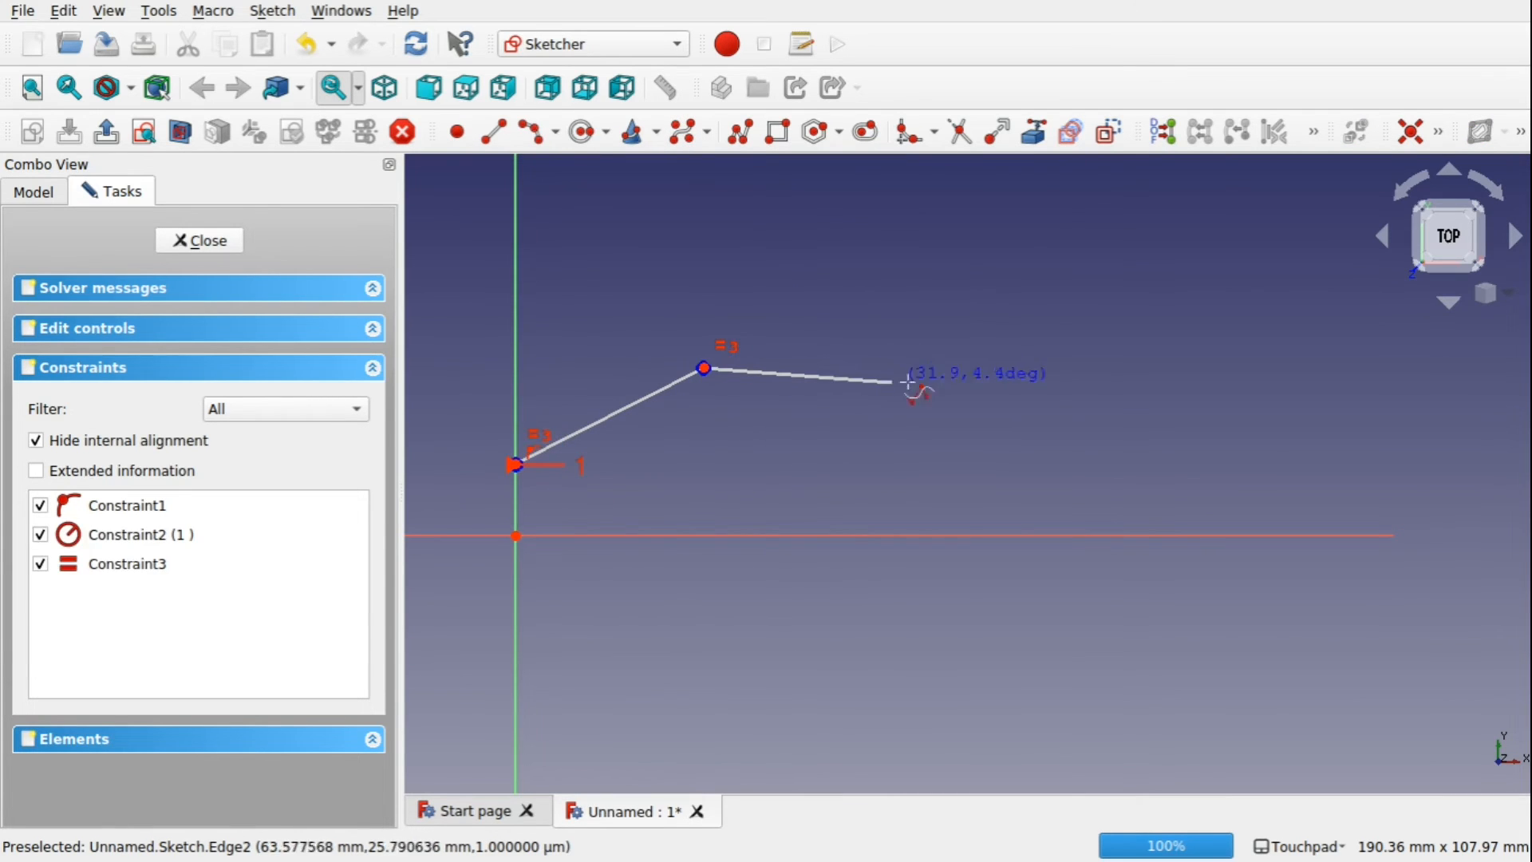
click(927, 387)
click(1078, 463)
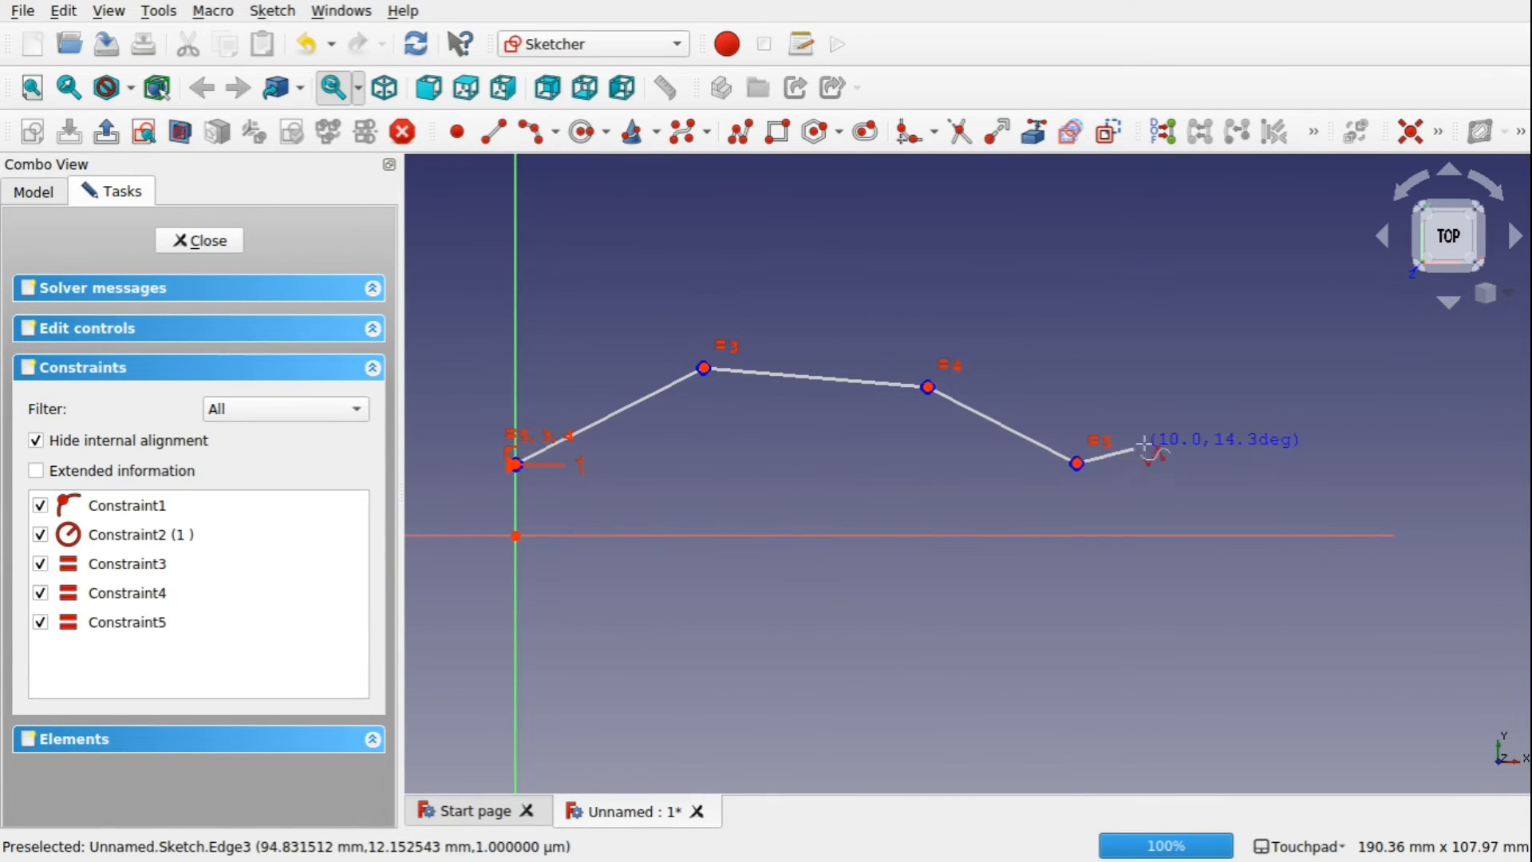
right_click(1004, 277)
click(201, 242)
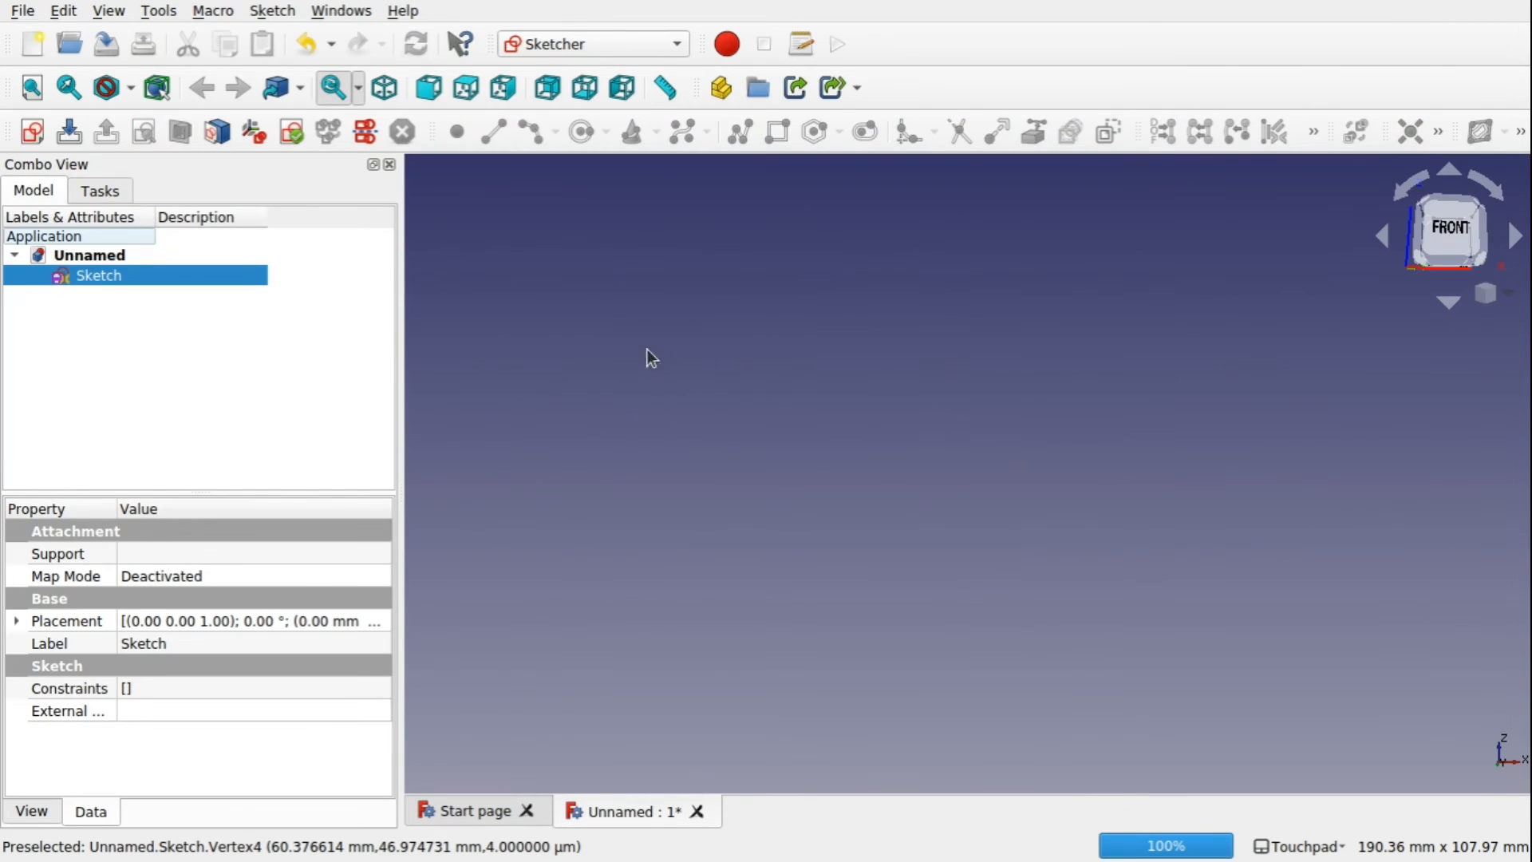
- View the new XY-plane spline squarely from the front
scroll(962, 398, down, 9)
scroll(940, 508, up, 6)
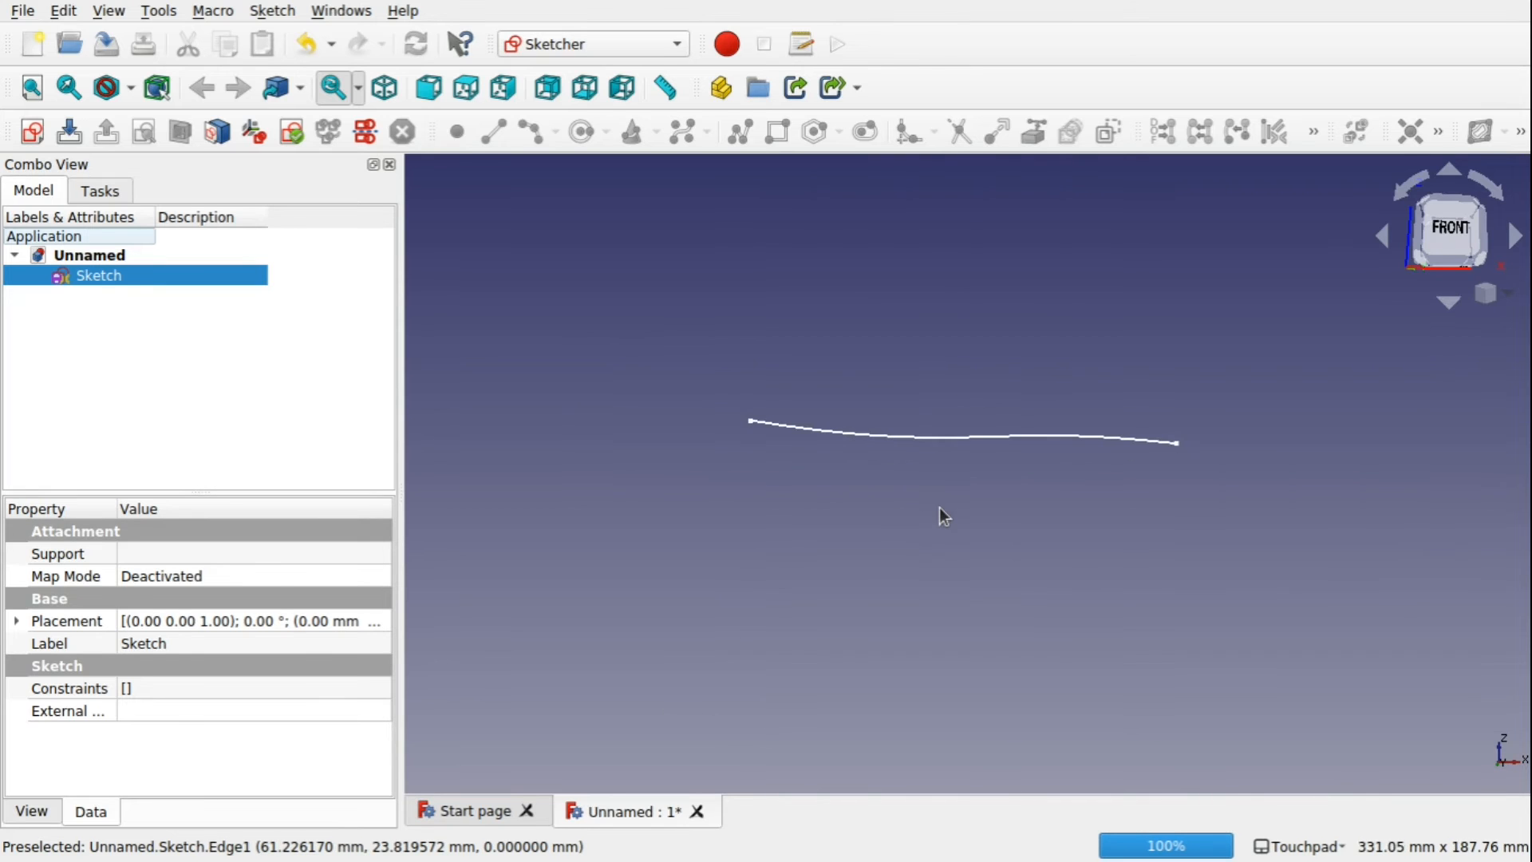
click(1444, 234)
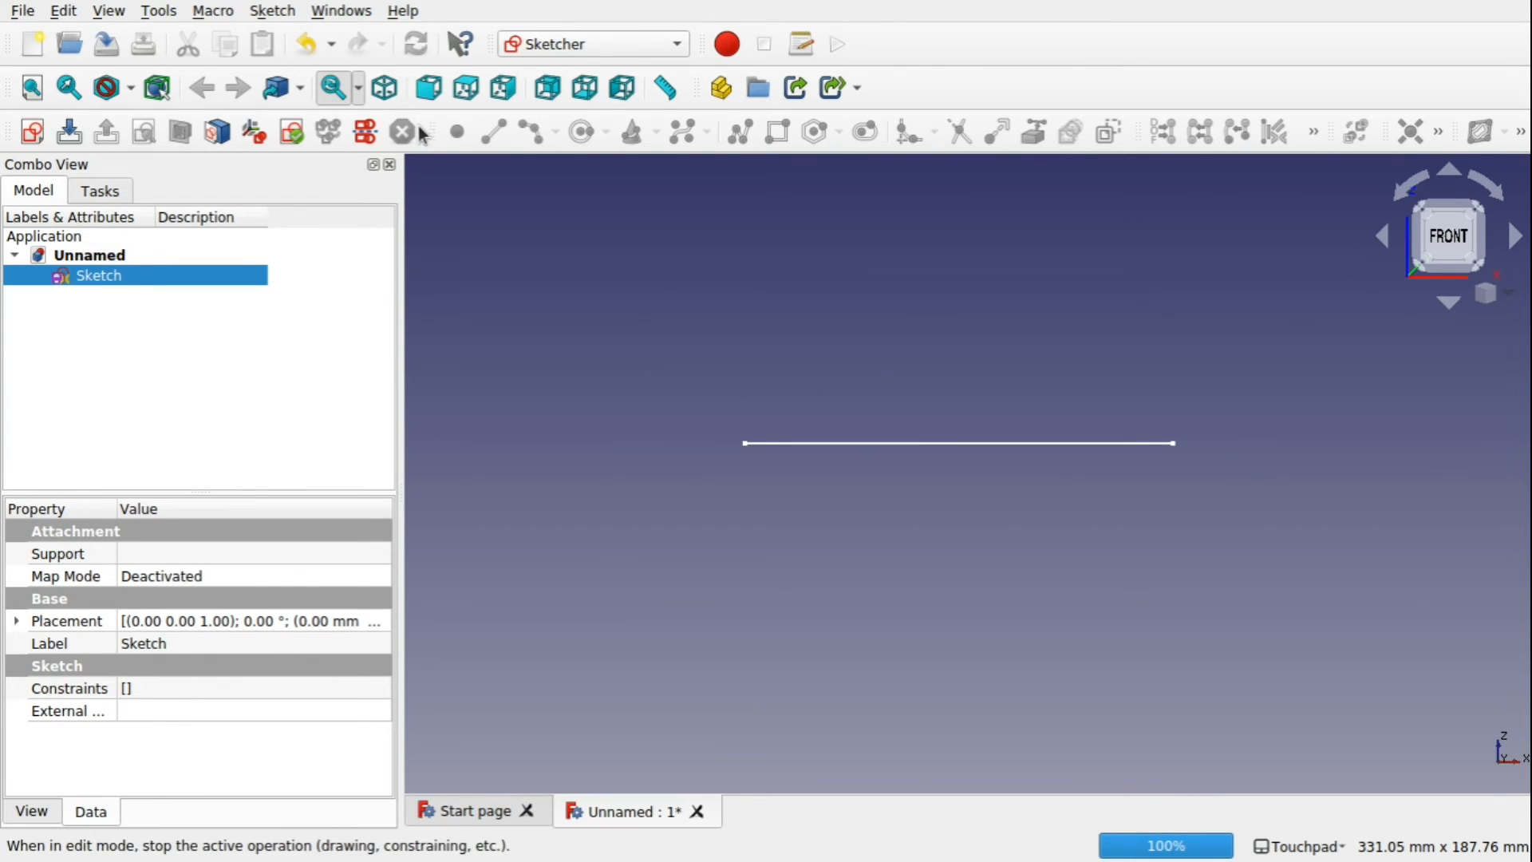
click(34, 135)
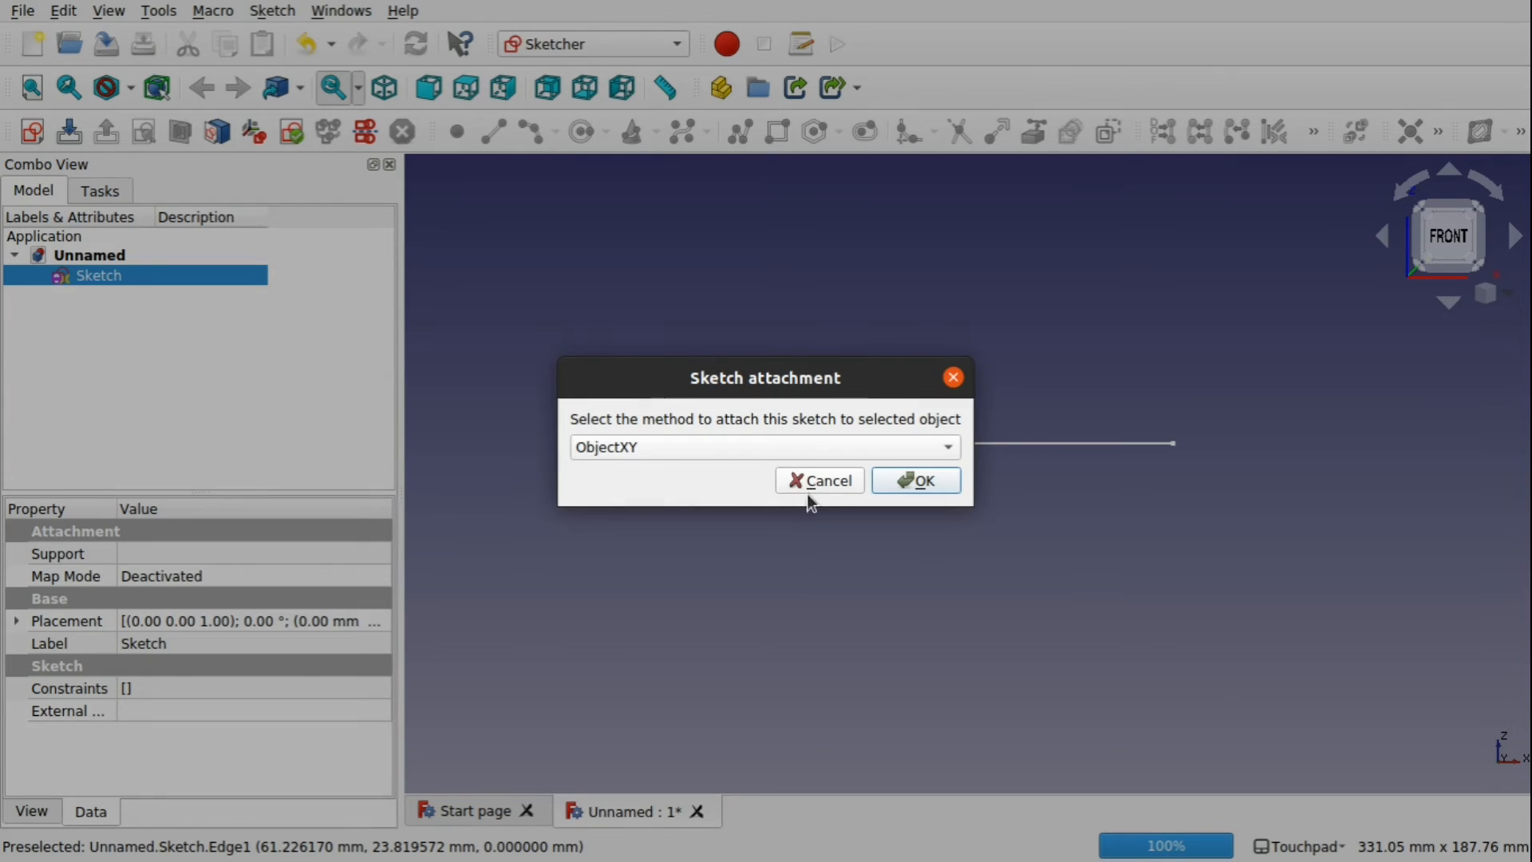
click(824, 481)
click(682, 530)
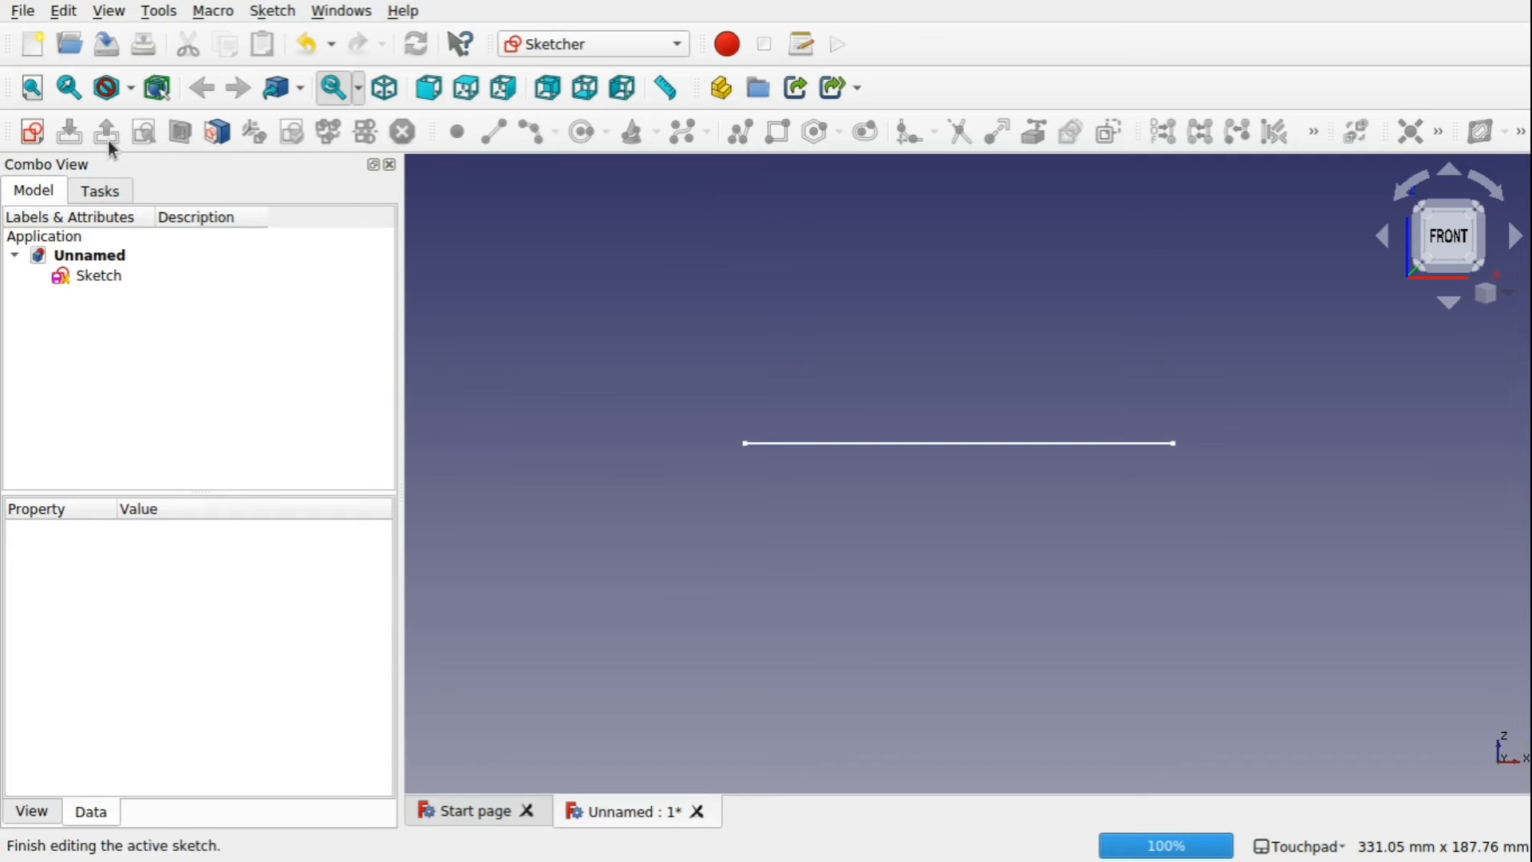
- Create a sketch on the XZ plane and link the end point of the XY-plane spline into it as external geometry
click(32, 132)
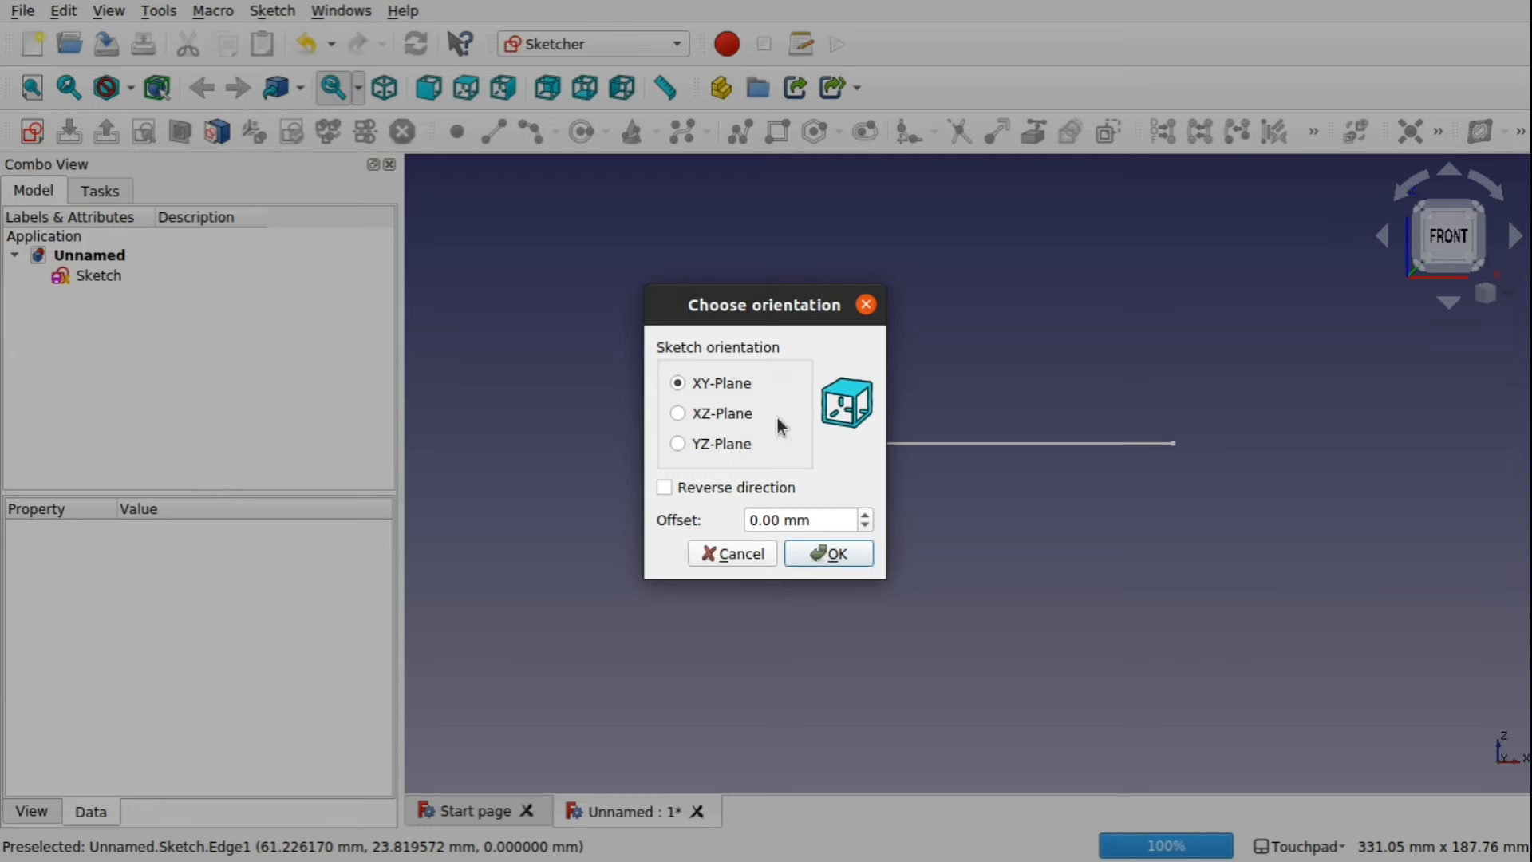
click(678, 415)
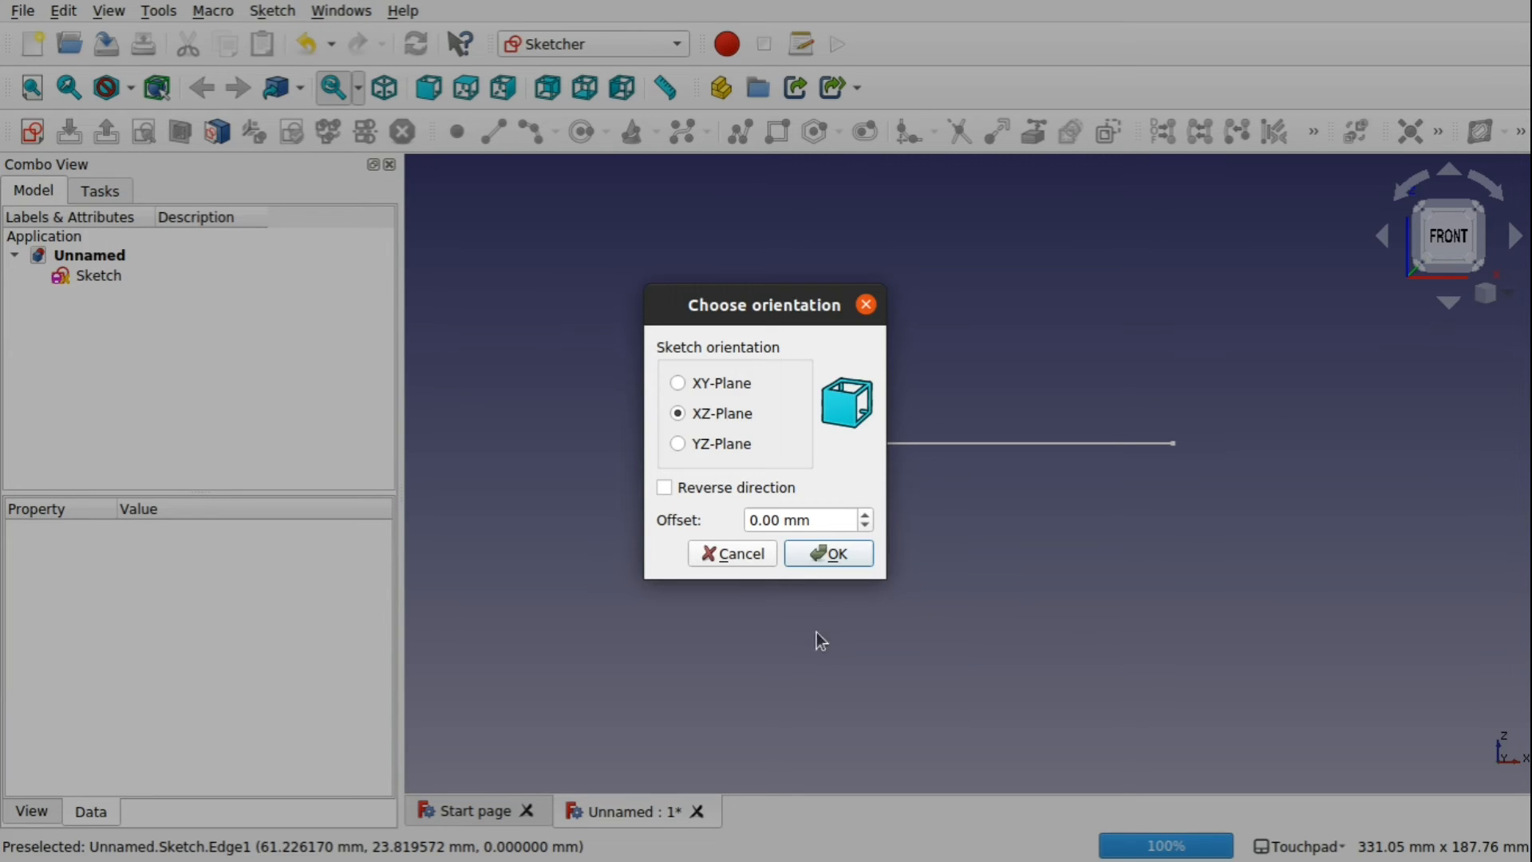
click(830, 558)
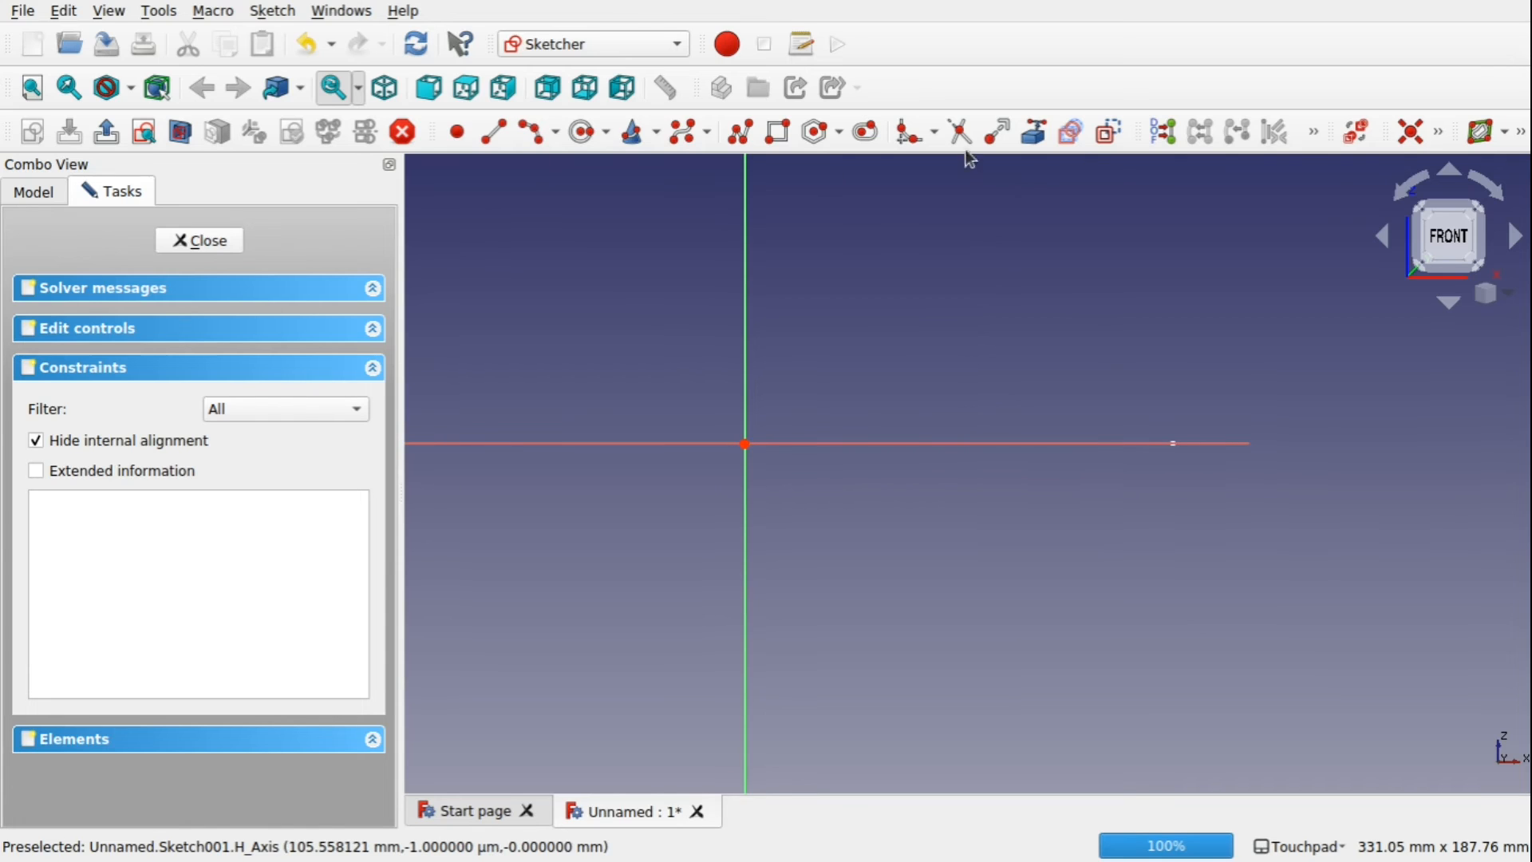
click(1034, 132)
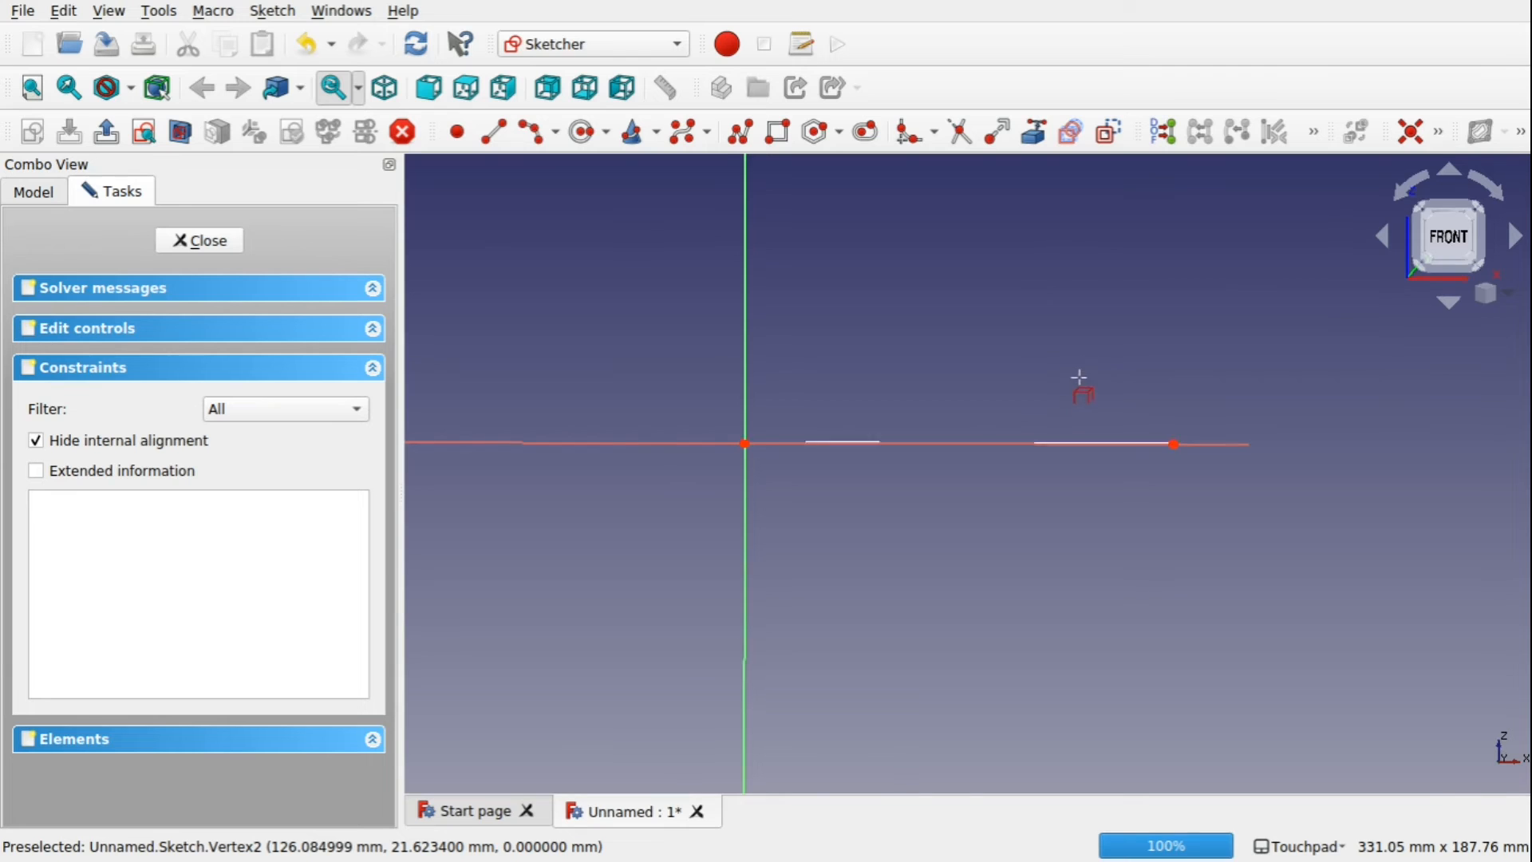
mouse_move(1079, 377)
alt+mouse_down()
mouse_move(1069, 435)
mouse_move(1081, 390)
mouse_move(1067, 384)
alt+mouse_up()
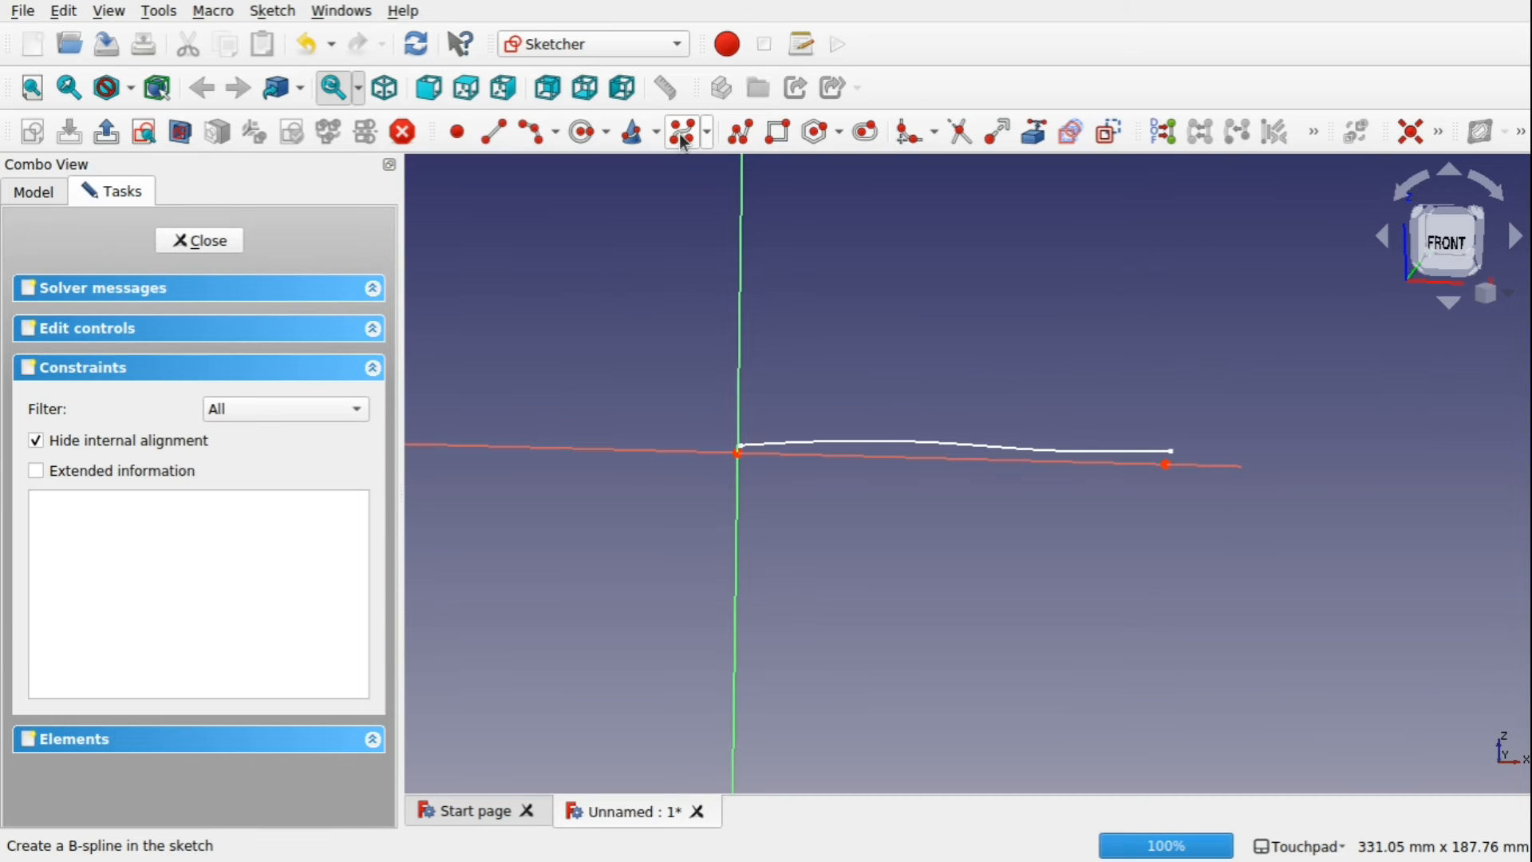
- Draw a six-point B-spline from the vertical axis at about Z 34 mm to about X 126, Z 48 mm, above the linked end point
click(684, 140)
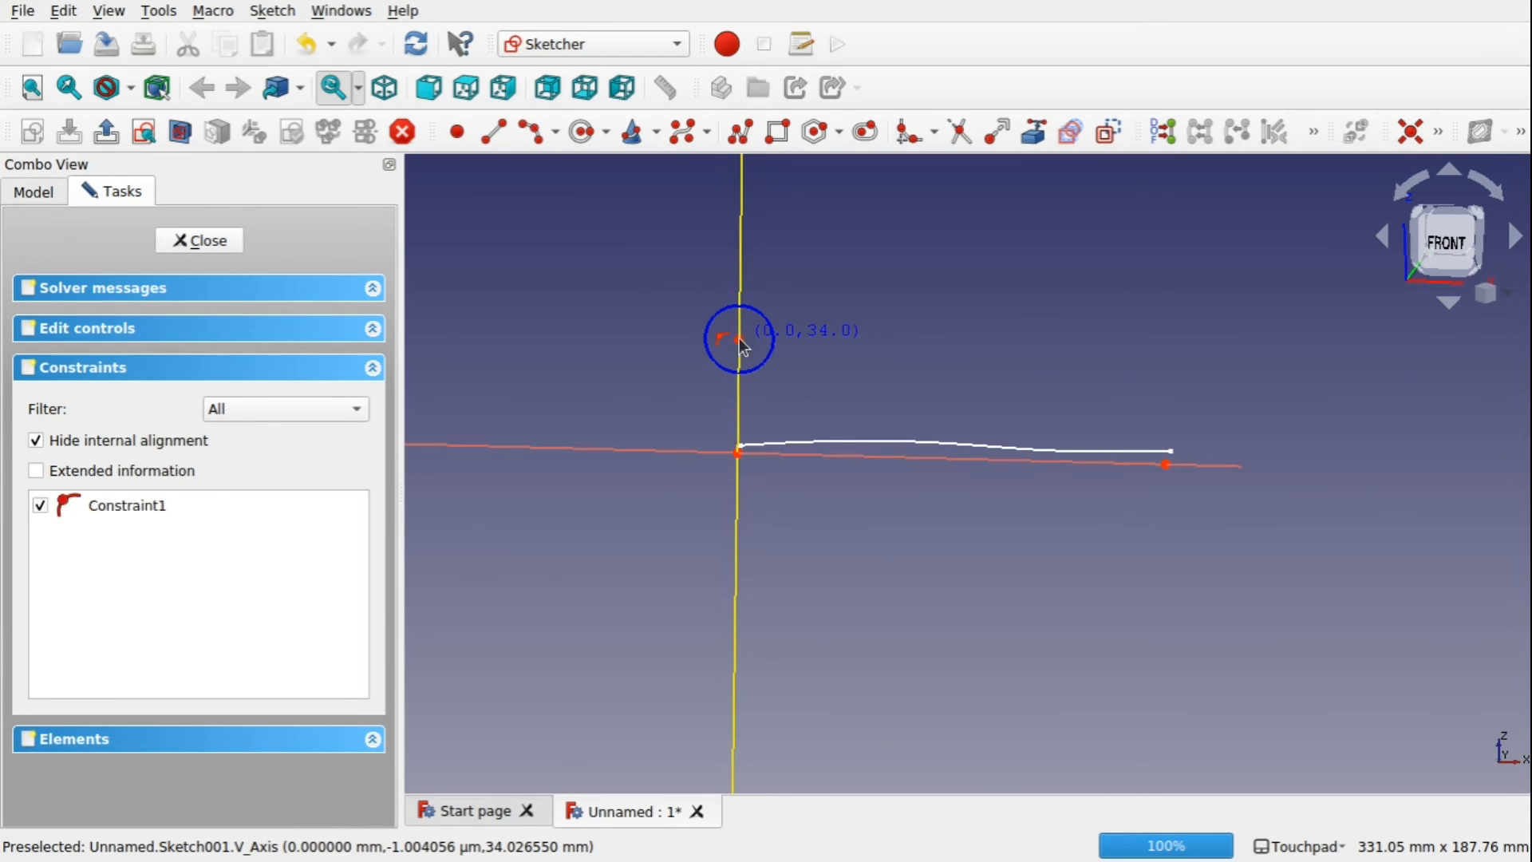
click(924, 356)
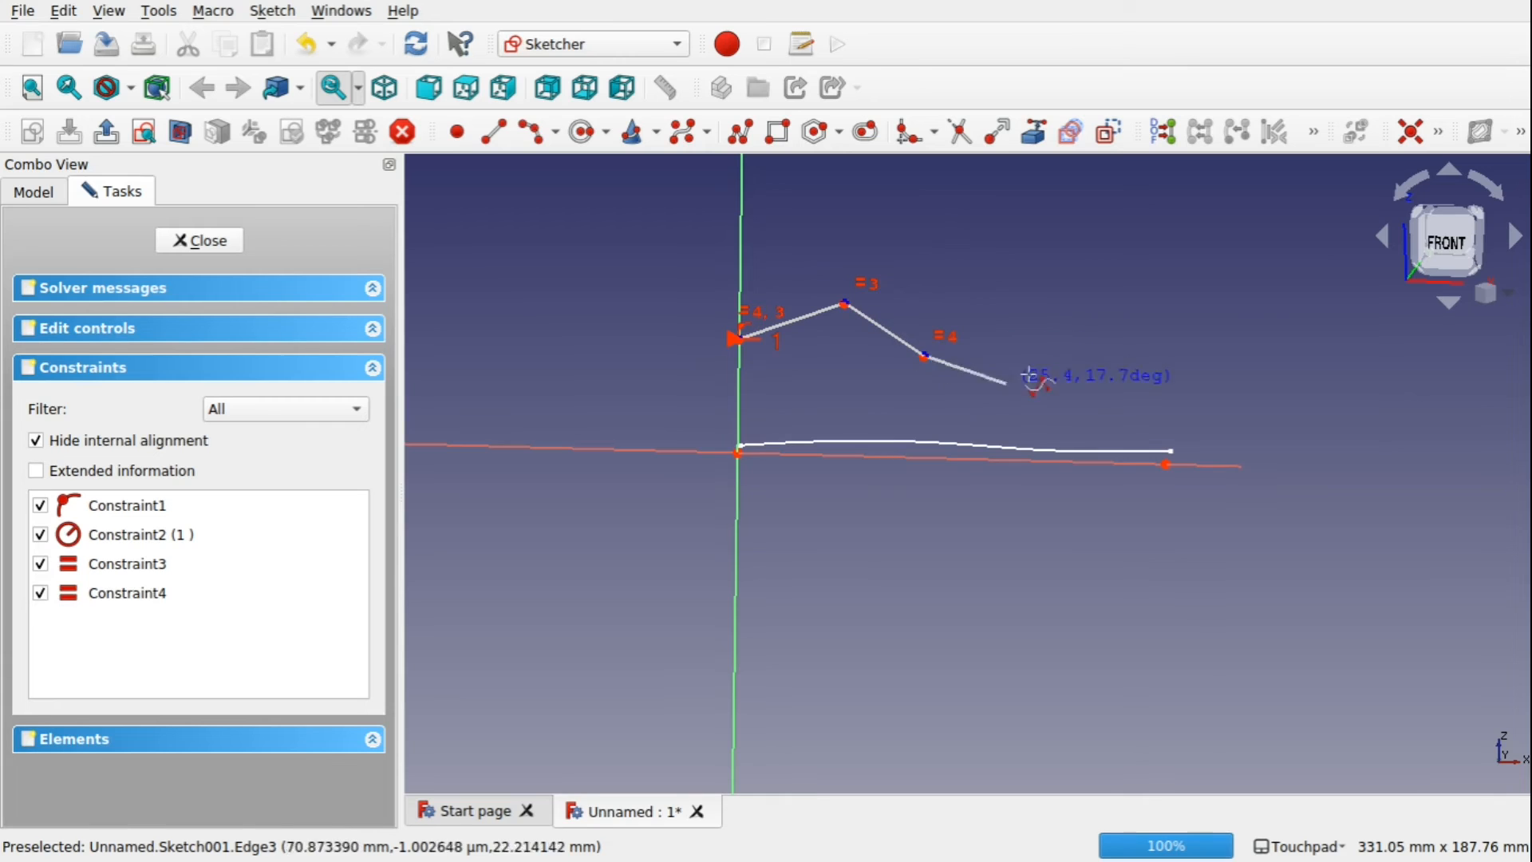
click(1038, 363)
click(1094, 296)
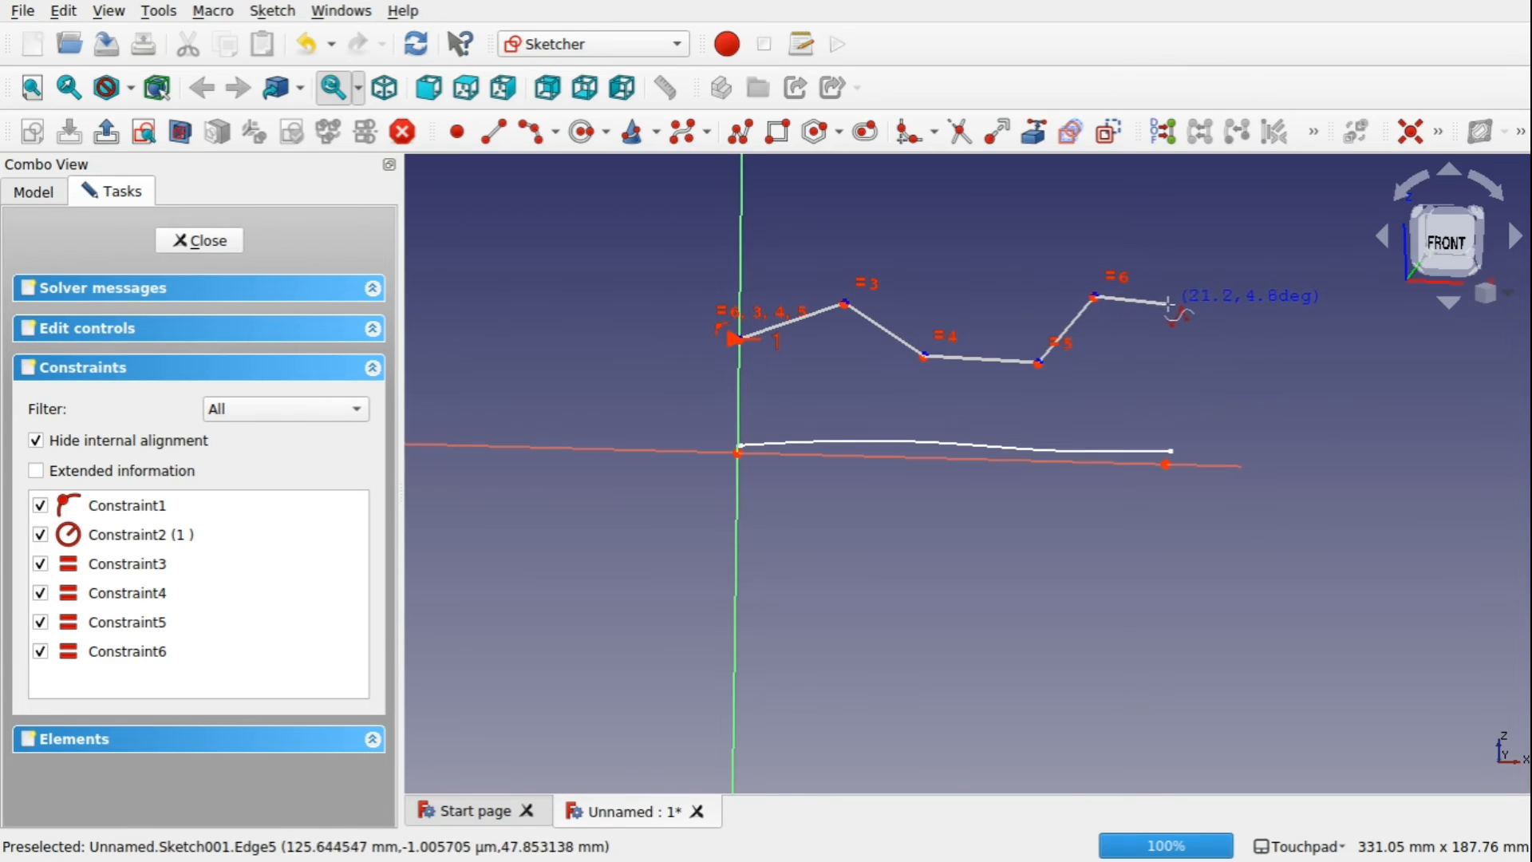
click(1167, 304)
right_click(1171, 307)
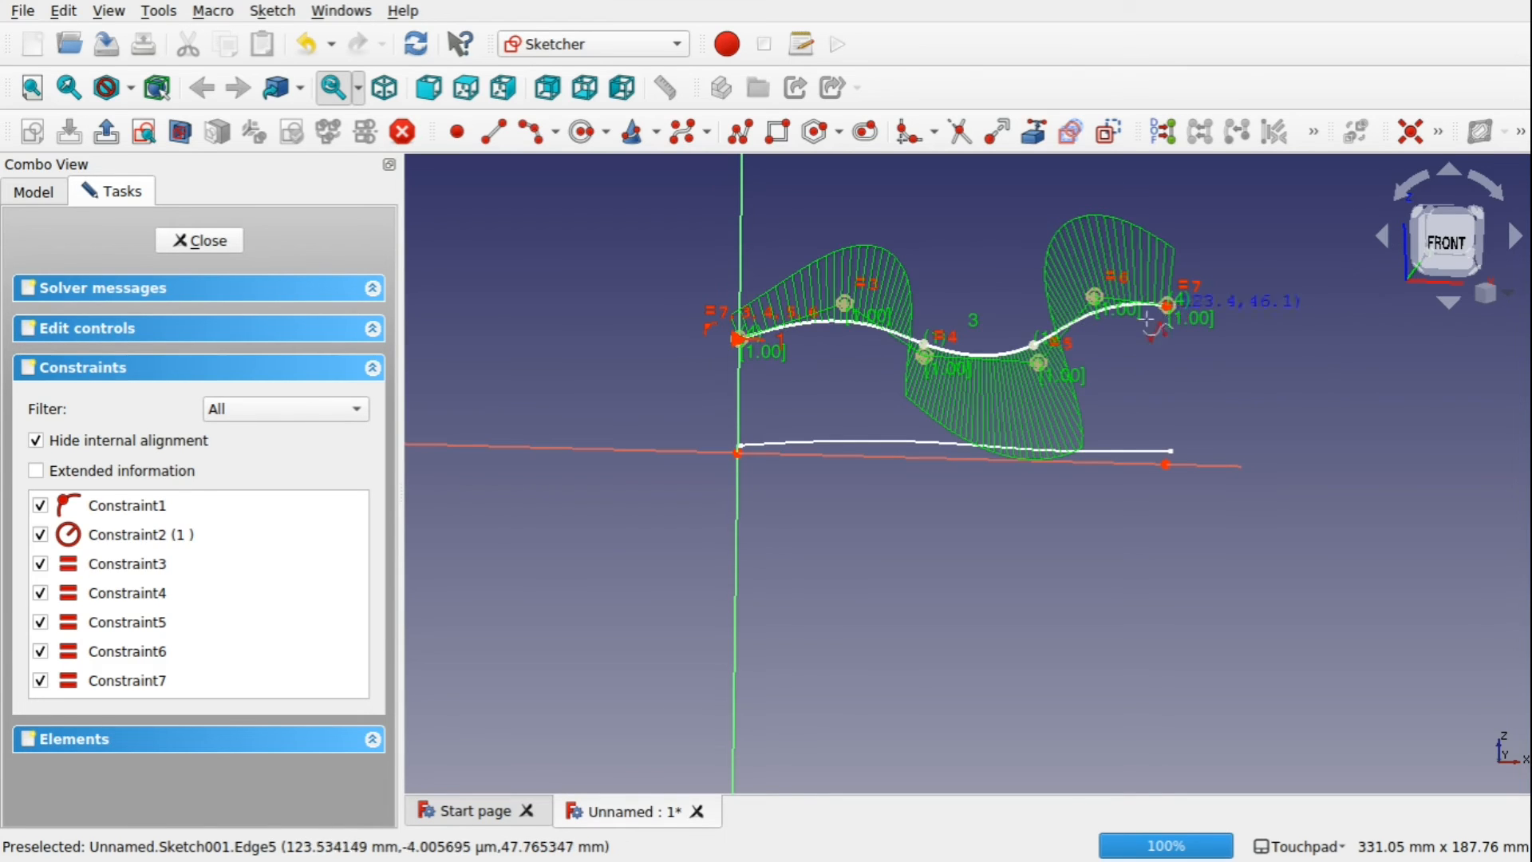
right_click(1162, 375)
scroll(1141, 342, up, 2)
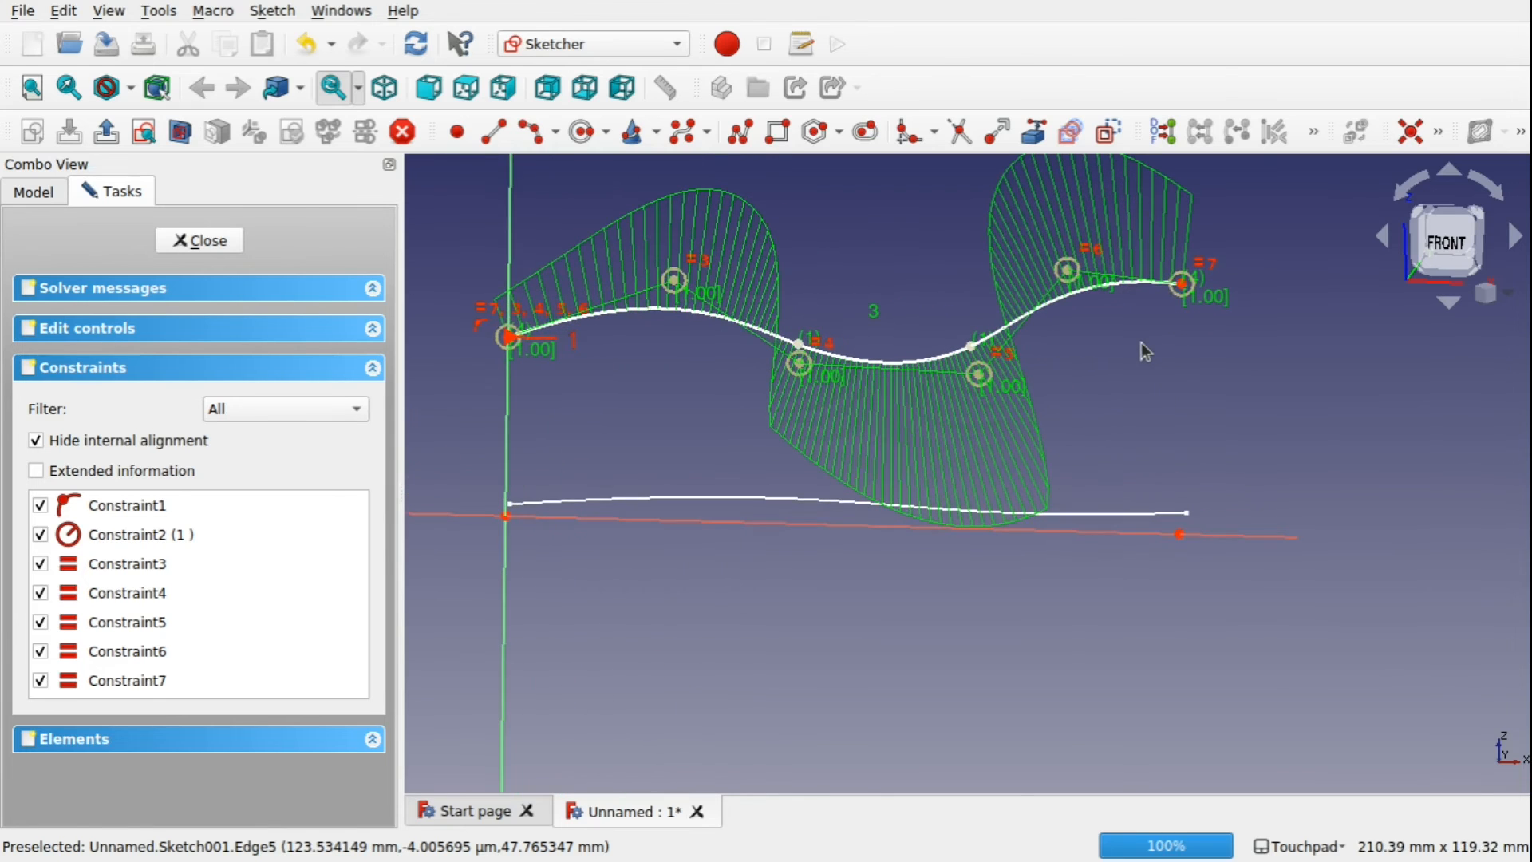
- Constrain the upper spline's end point vertically to the linked external point, lower that end point slightly, and close the sketch
click(1182, 286)
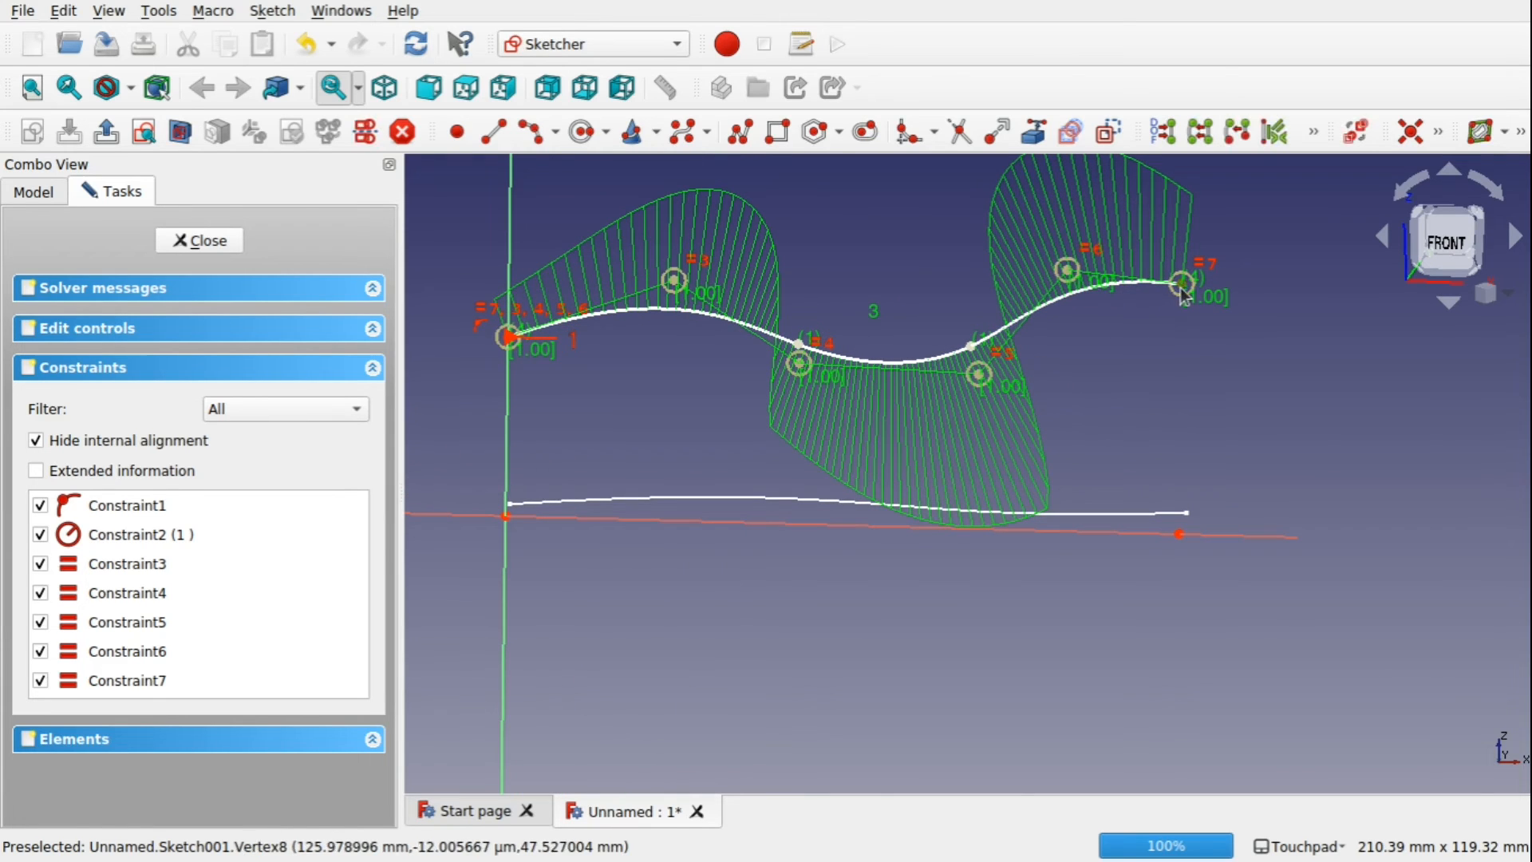
click(1179, 534)
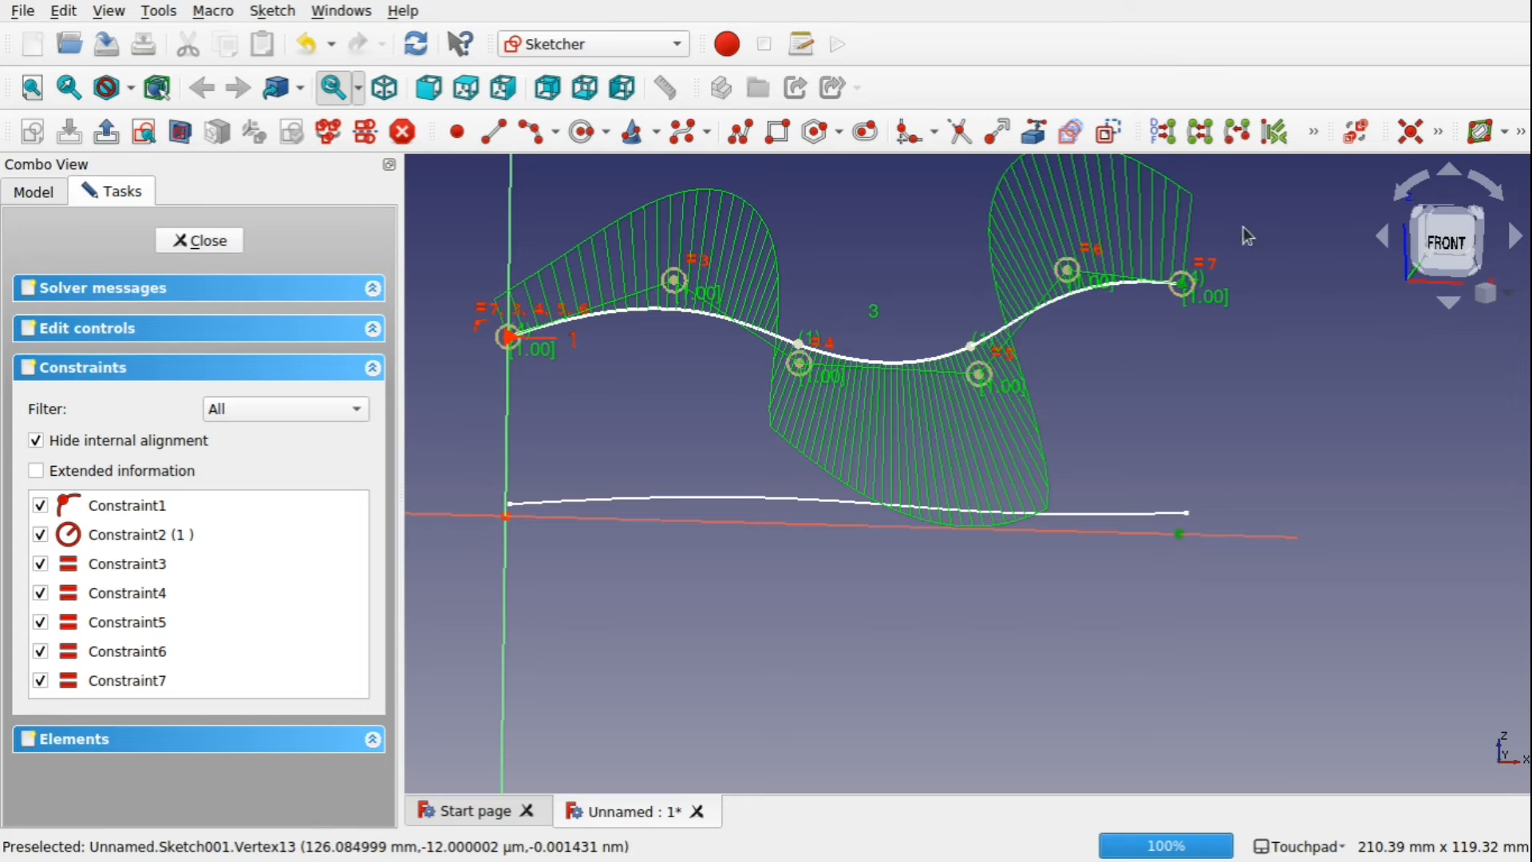
click(1437, 131)
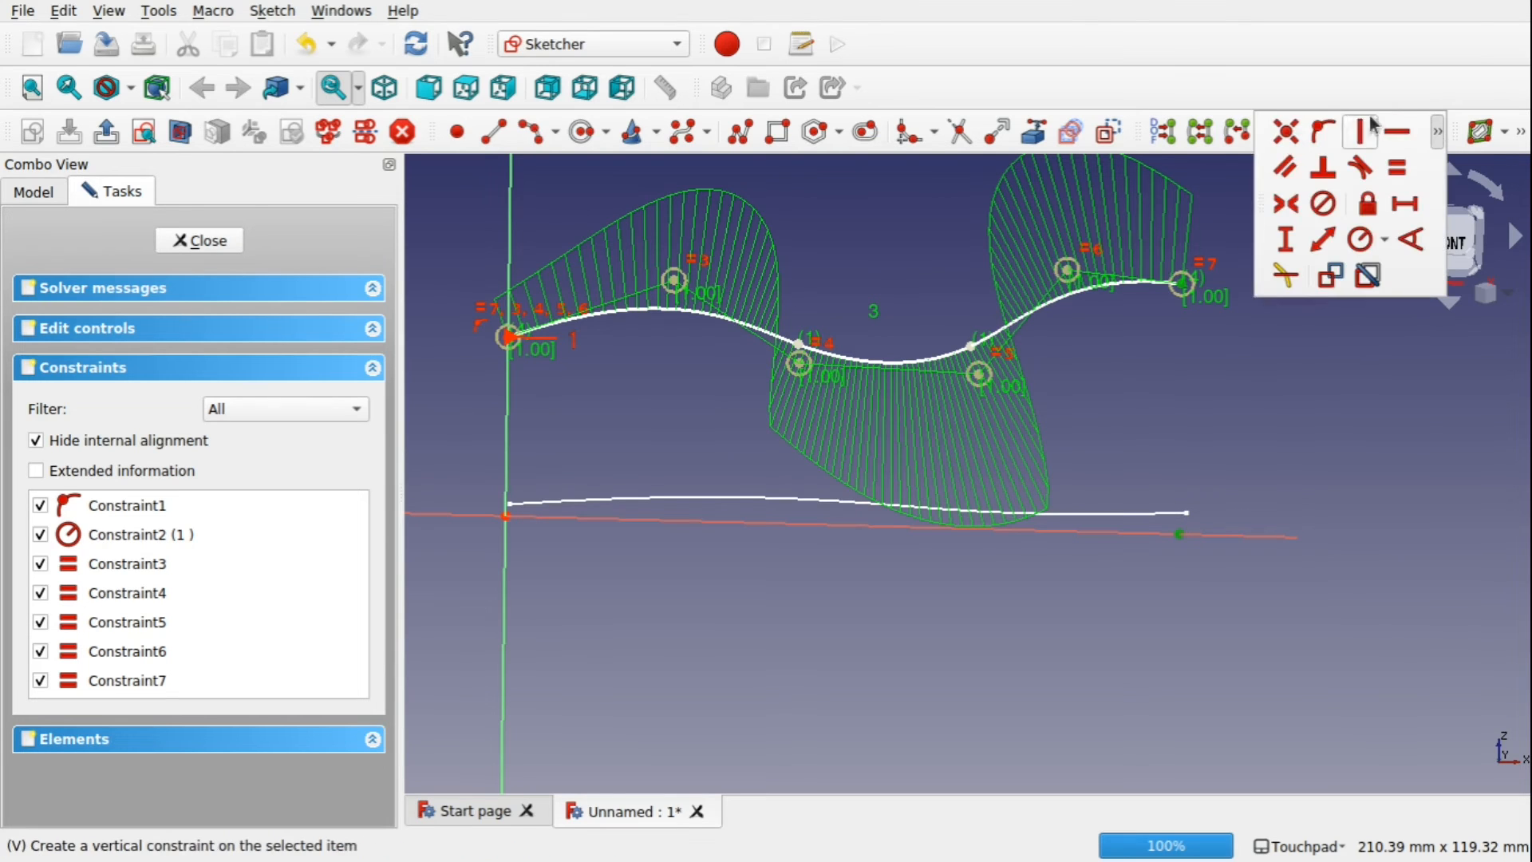
click(1358, 139)
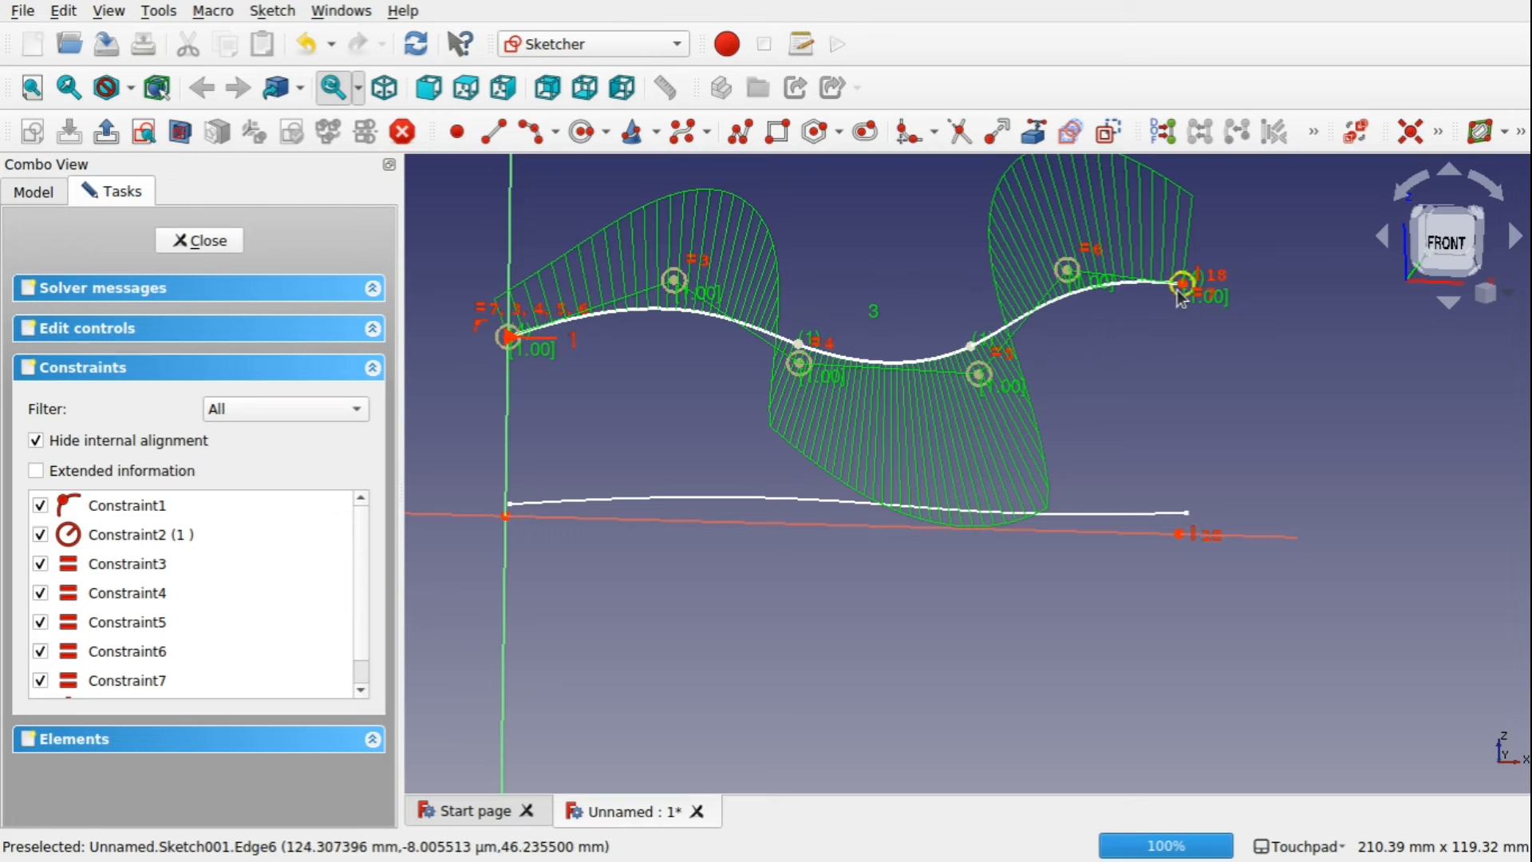
drag(1183, 287, 1209, 310)
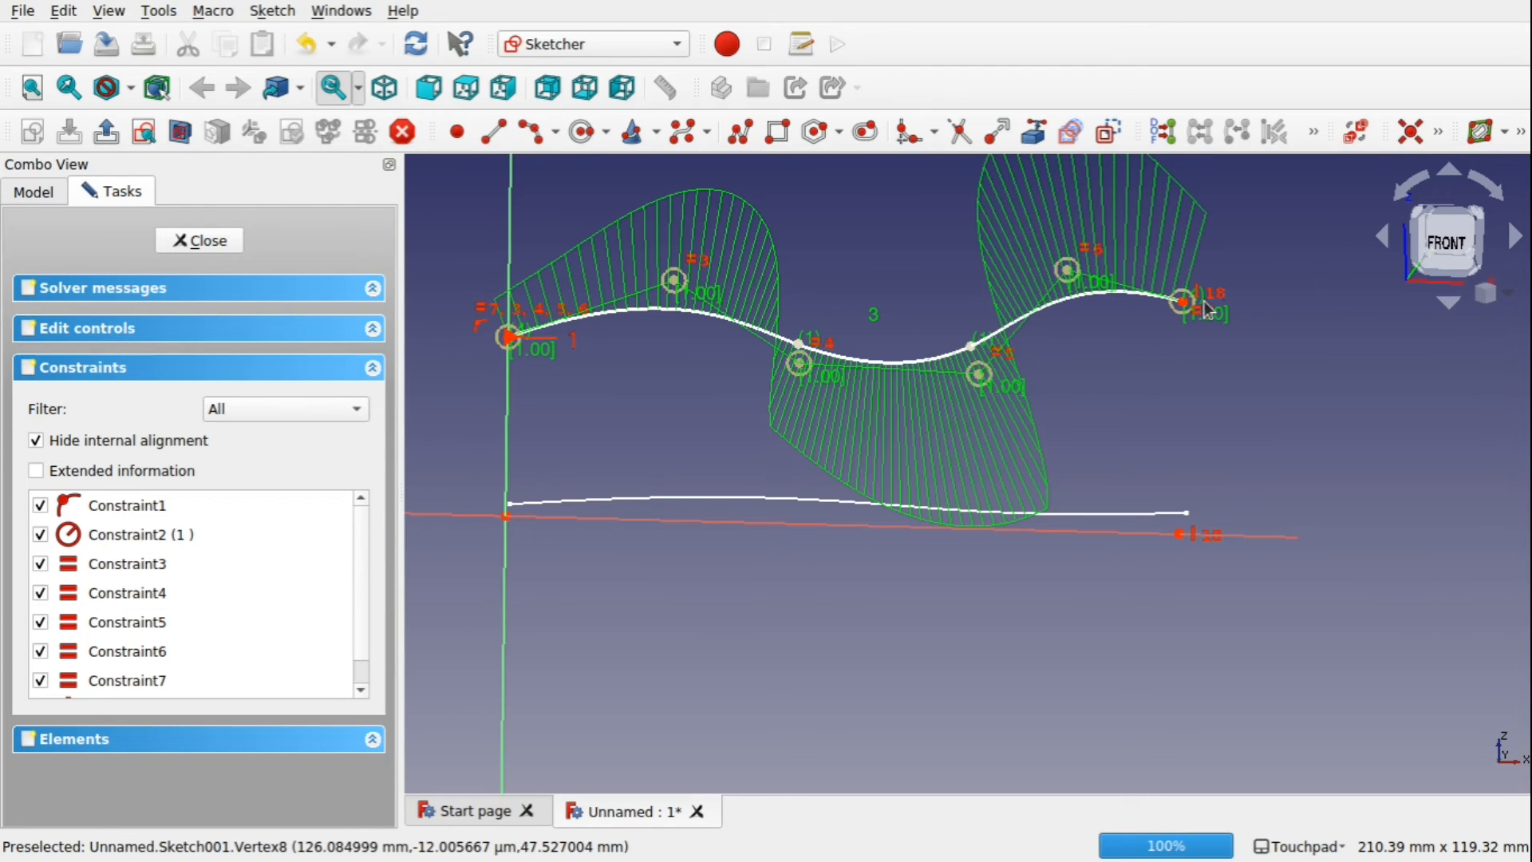
click(200, 241)
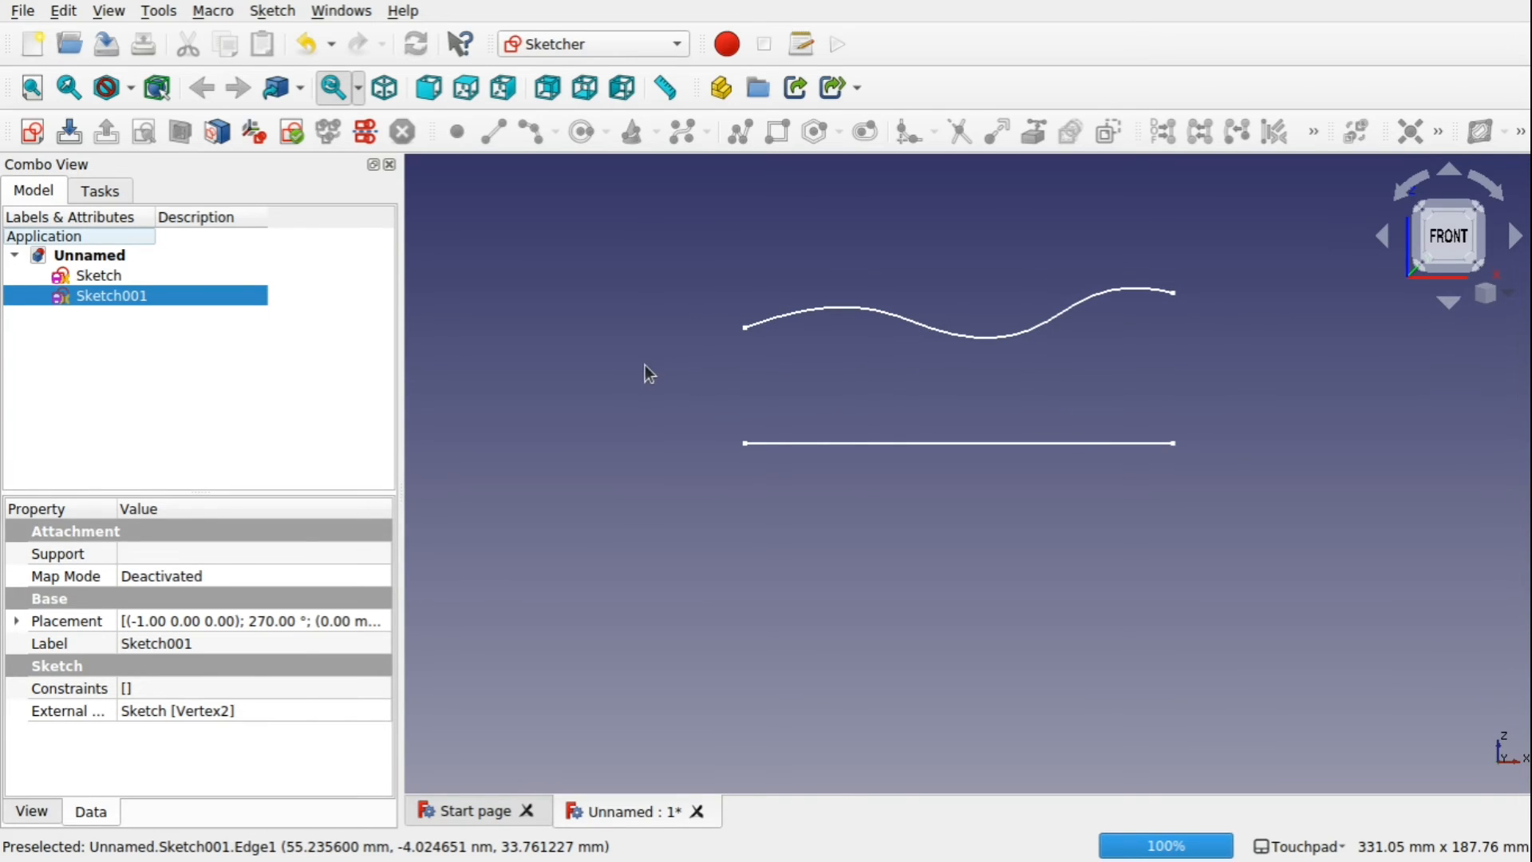
- Rename the XY-plane sketch Top
click(890, 447)
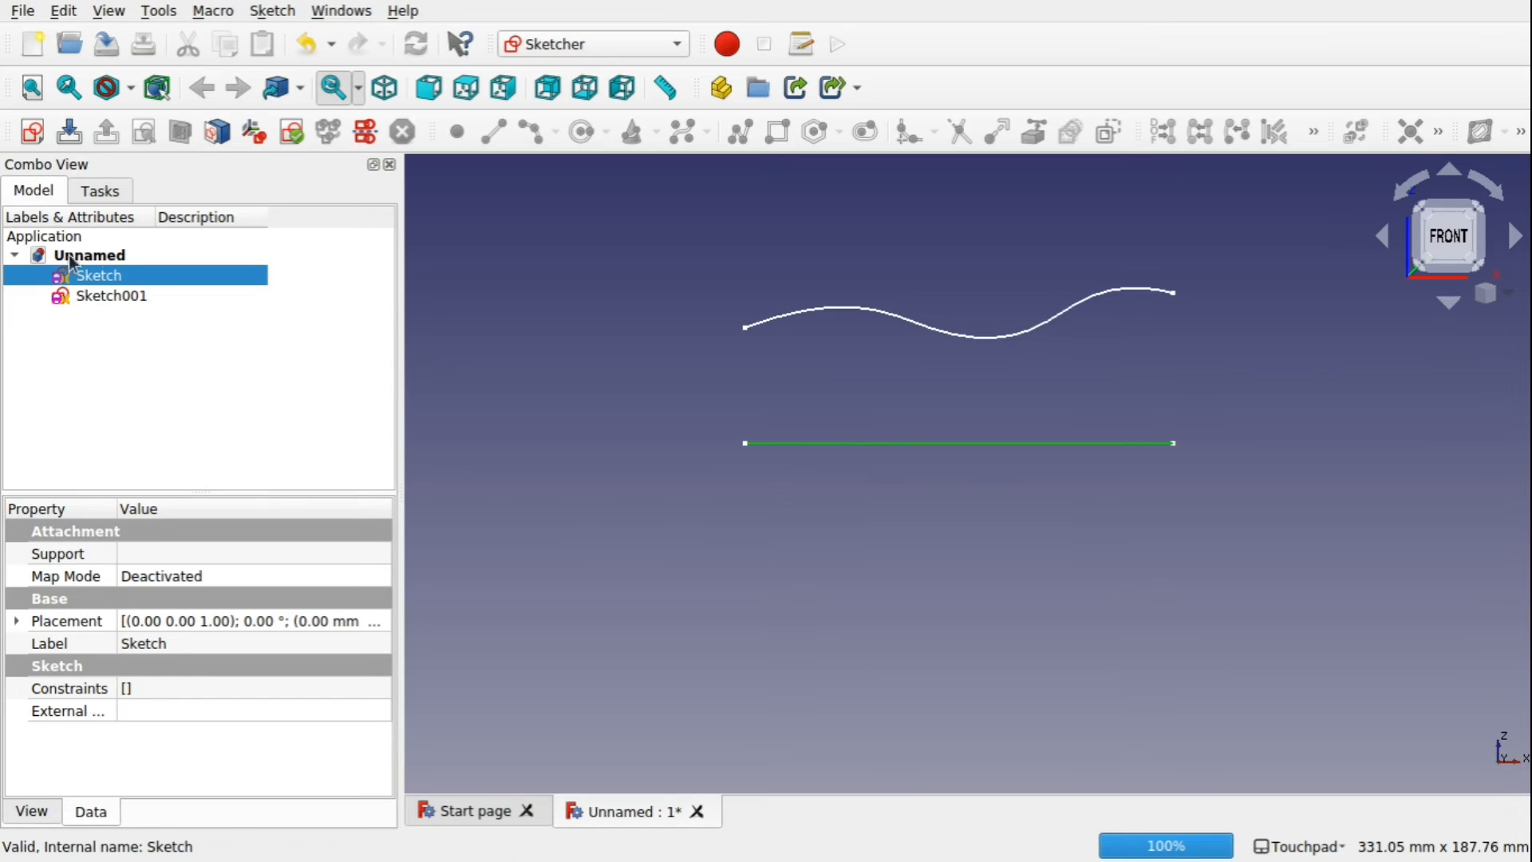
right_click(89, 290)
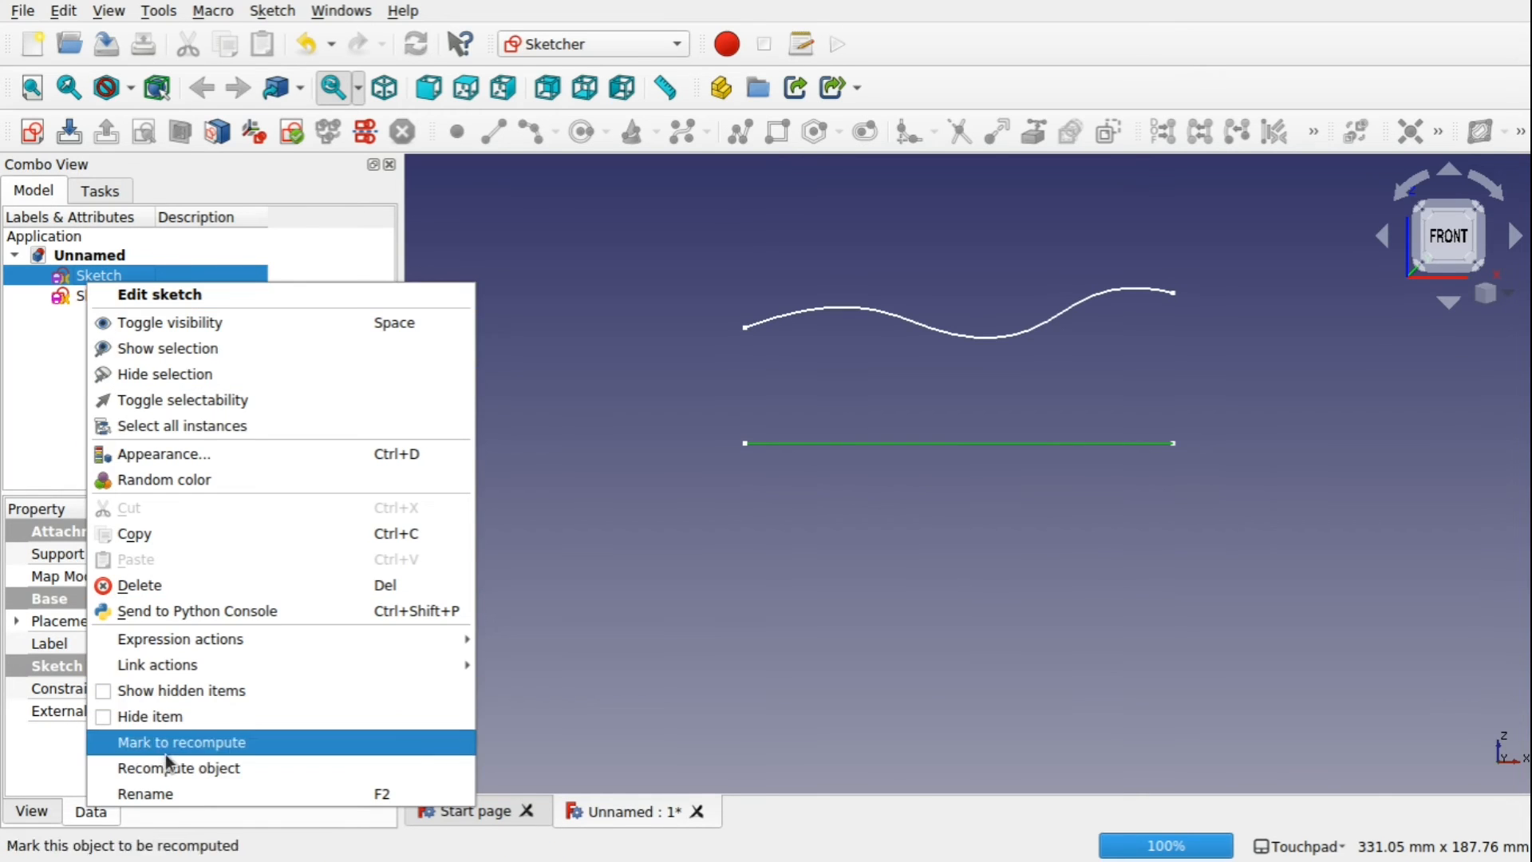
click(181, 792)
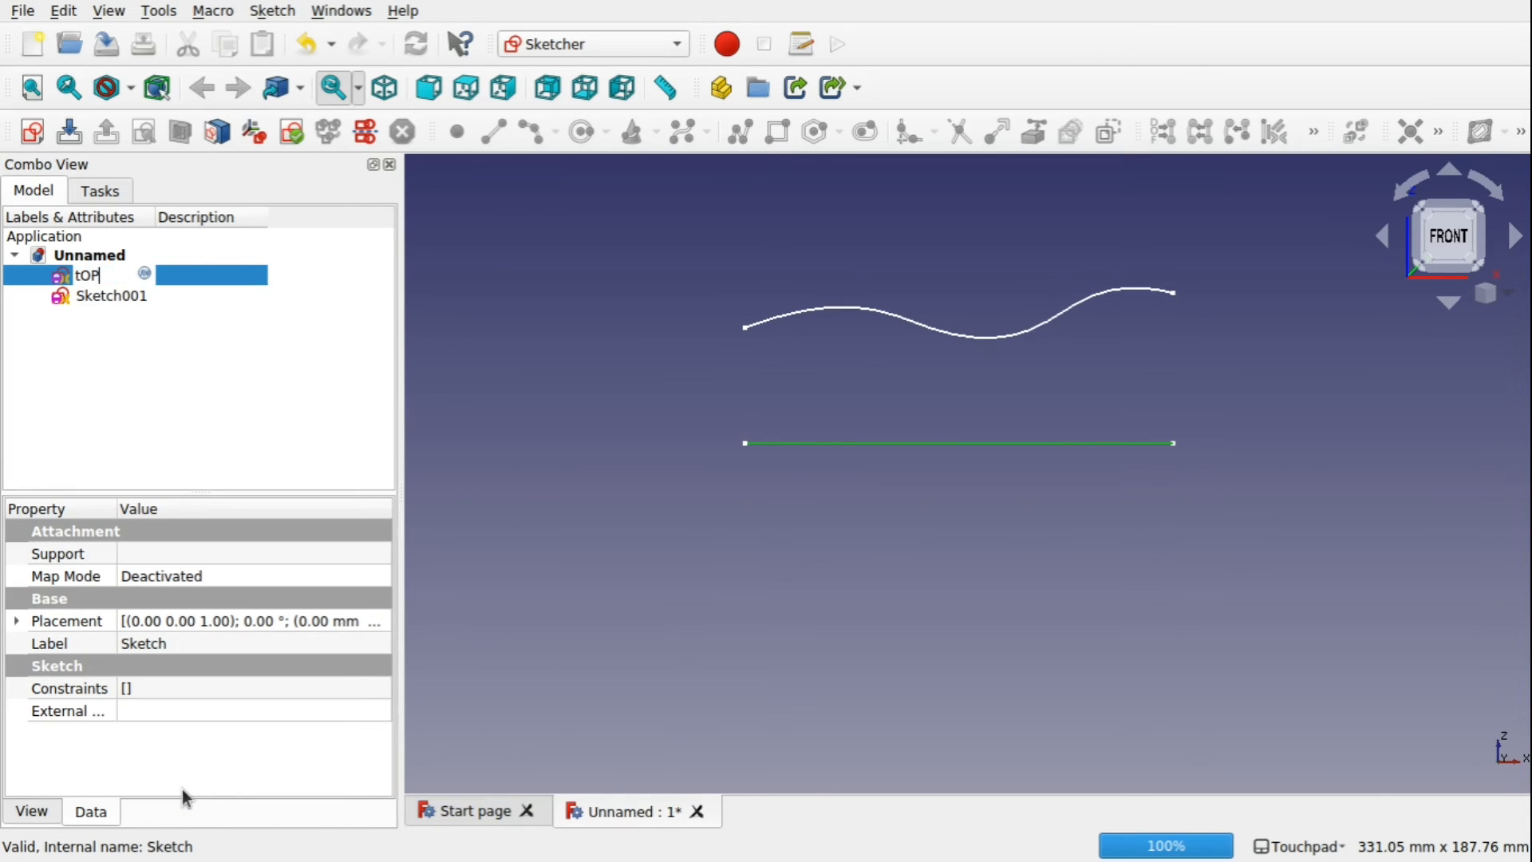
text(Top)
- Rename the XZ-plane sketch Side
click(101, 302)
right_click(101, 302)
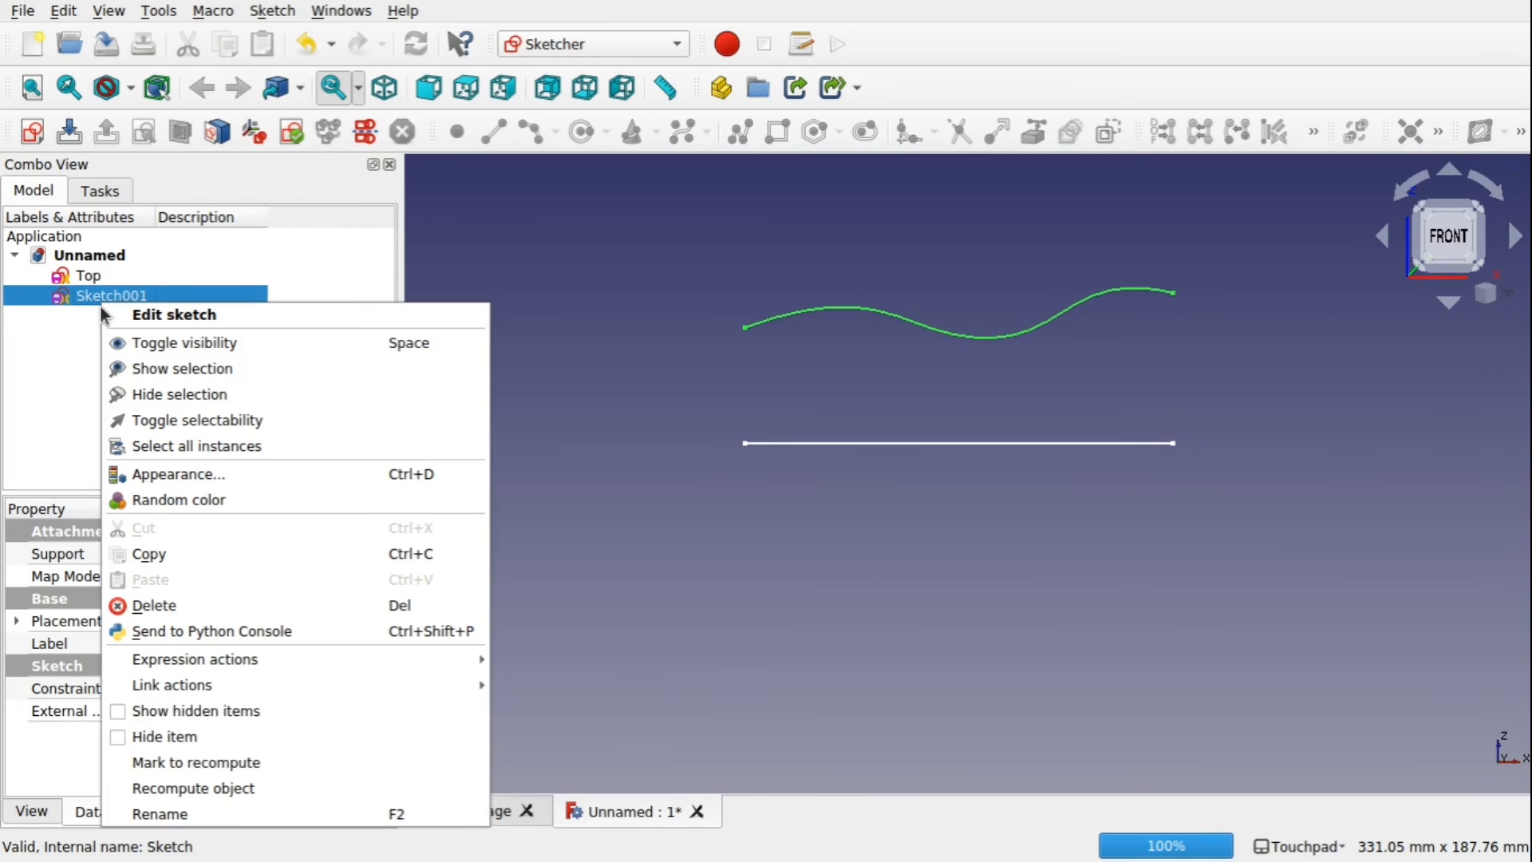
click(239, 812)
text(Side)
key(Return)
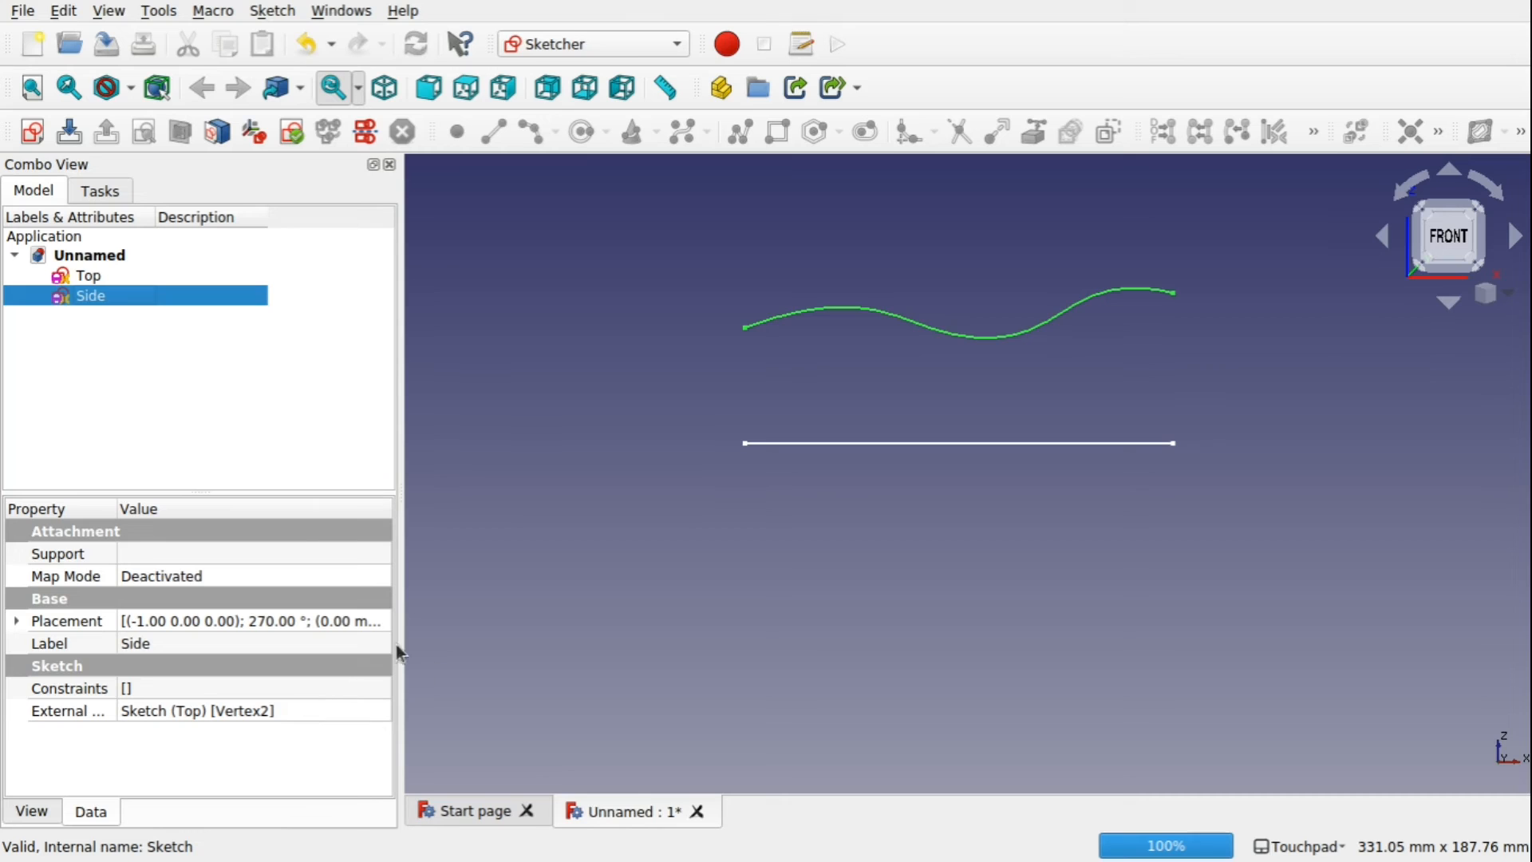
click(748, 499)
- In the Curves workbench, create a mixed curve from the splines, selecting Side first and Top second
click(614, 46)
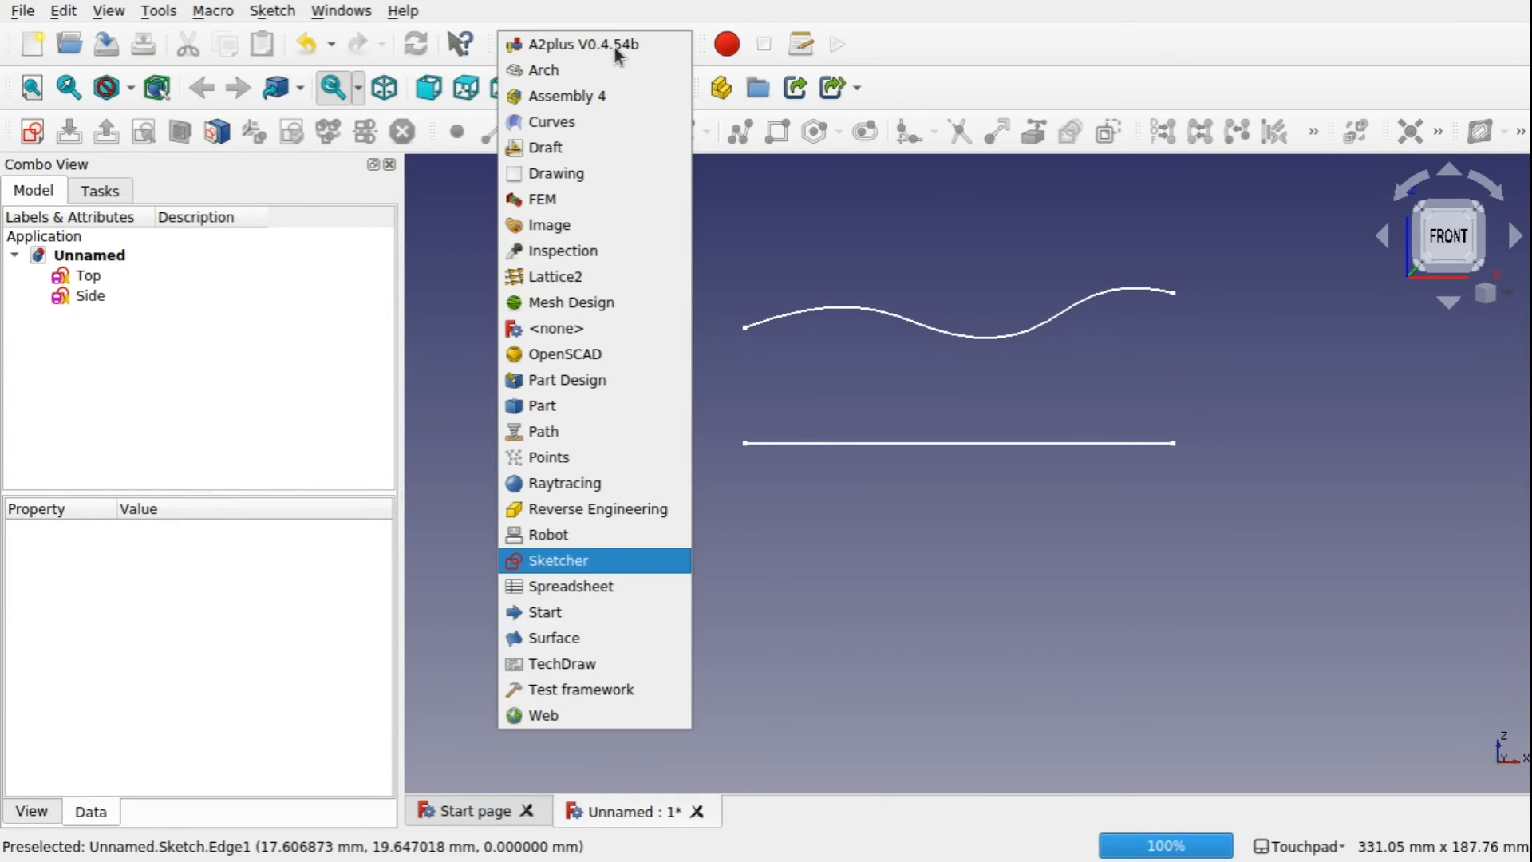
key(Escape)
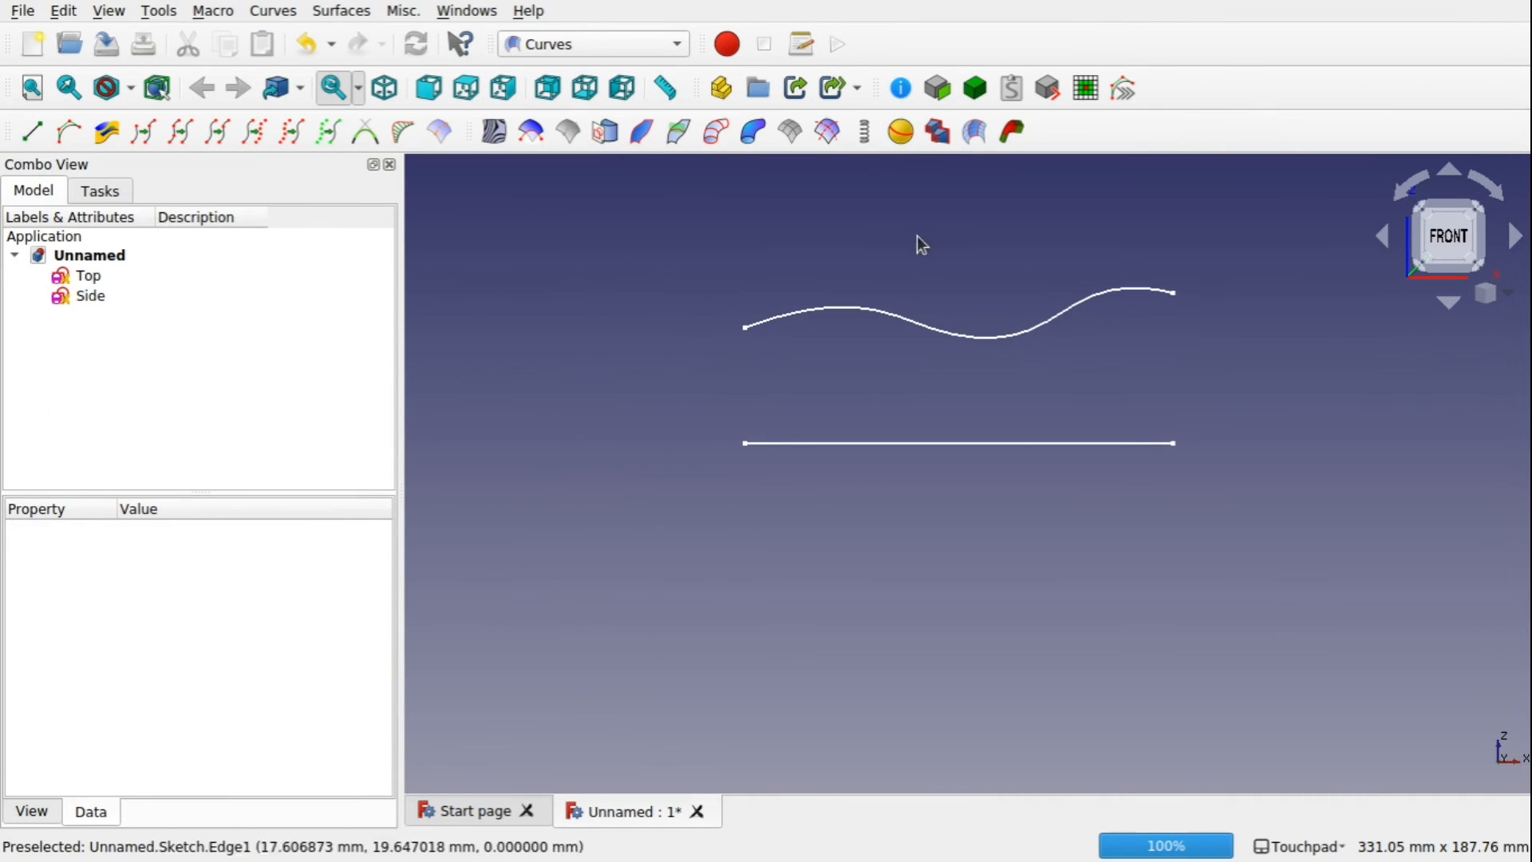
click(944, 330)
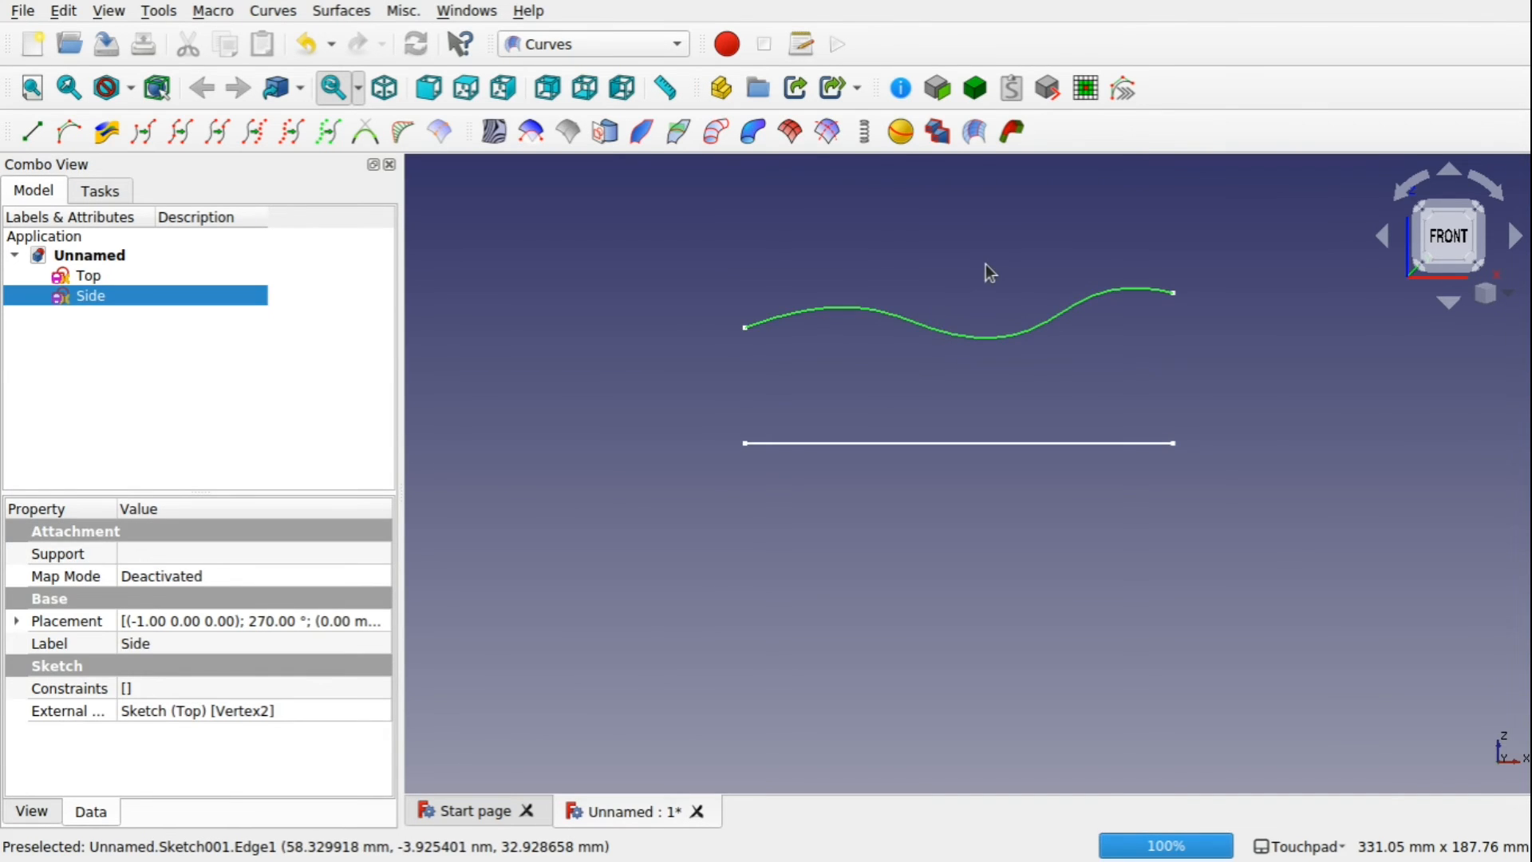
scroll(985, 264, up, 3)
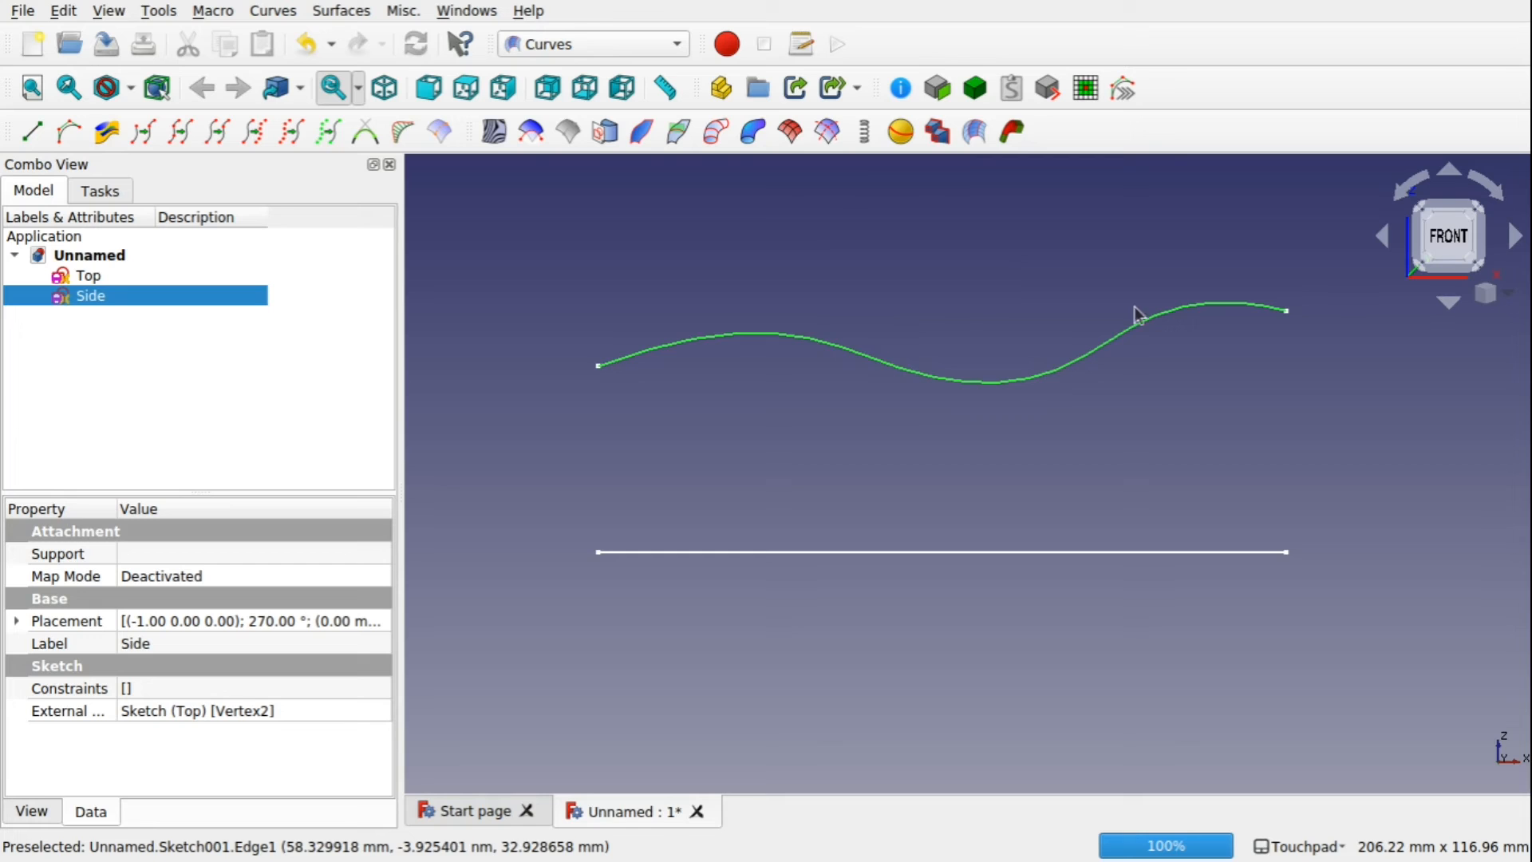
mouse_move(1040, 529)
shift+middle_down()
mouse_move(1053, 568)
mouse_move(1018, 524)
shift+middle_up()
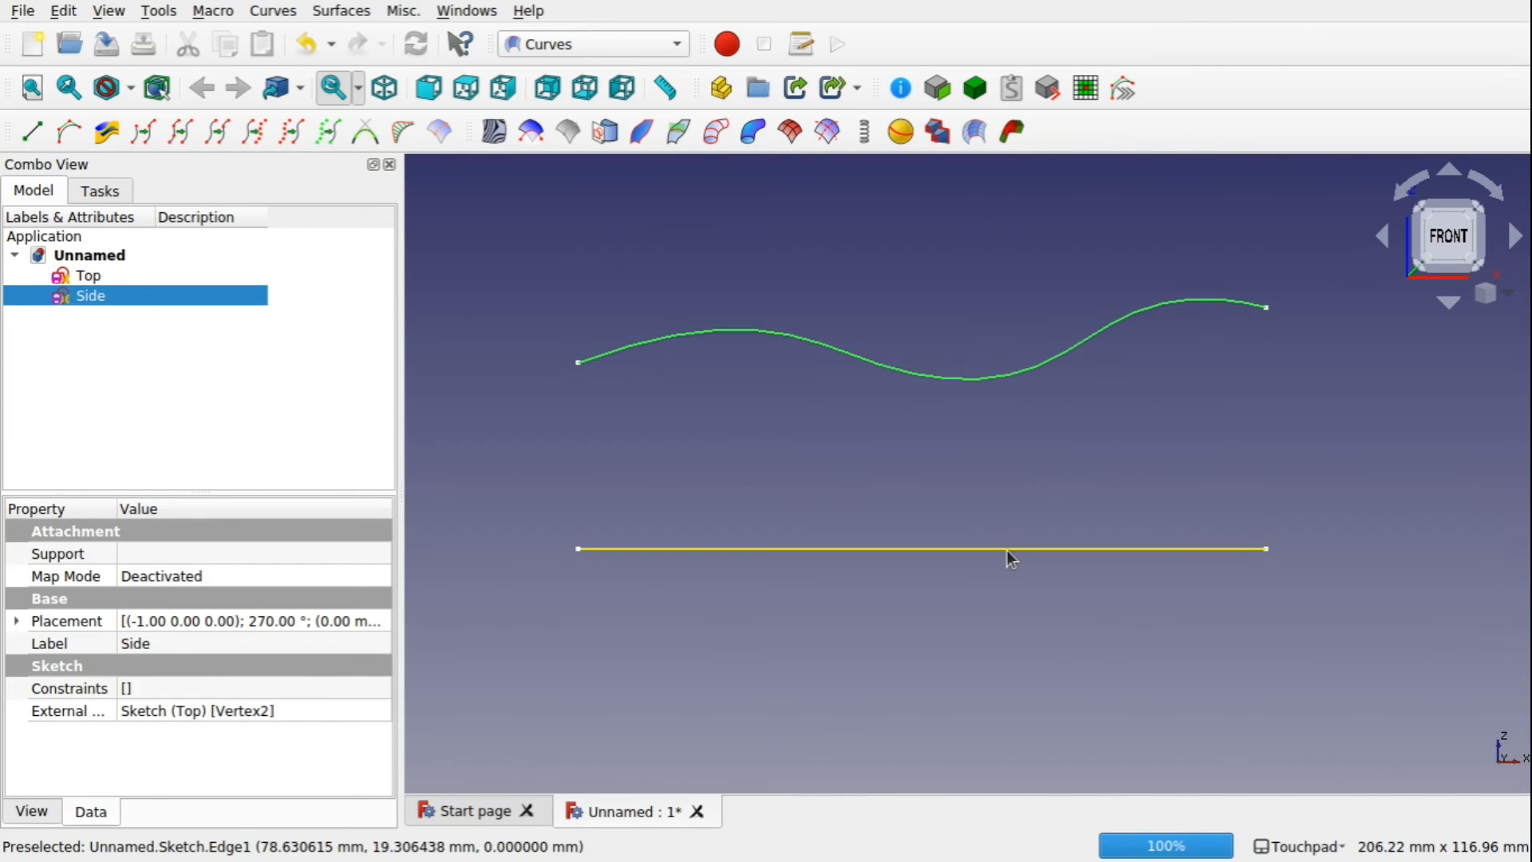
ctrl+click(1007, 549)
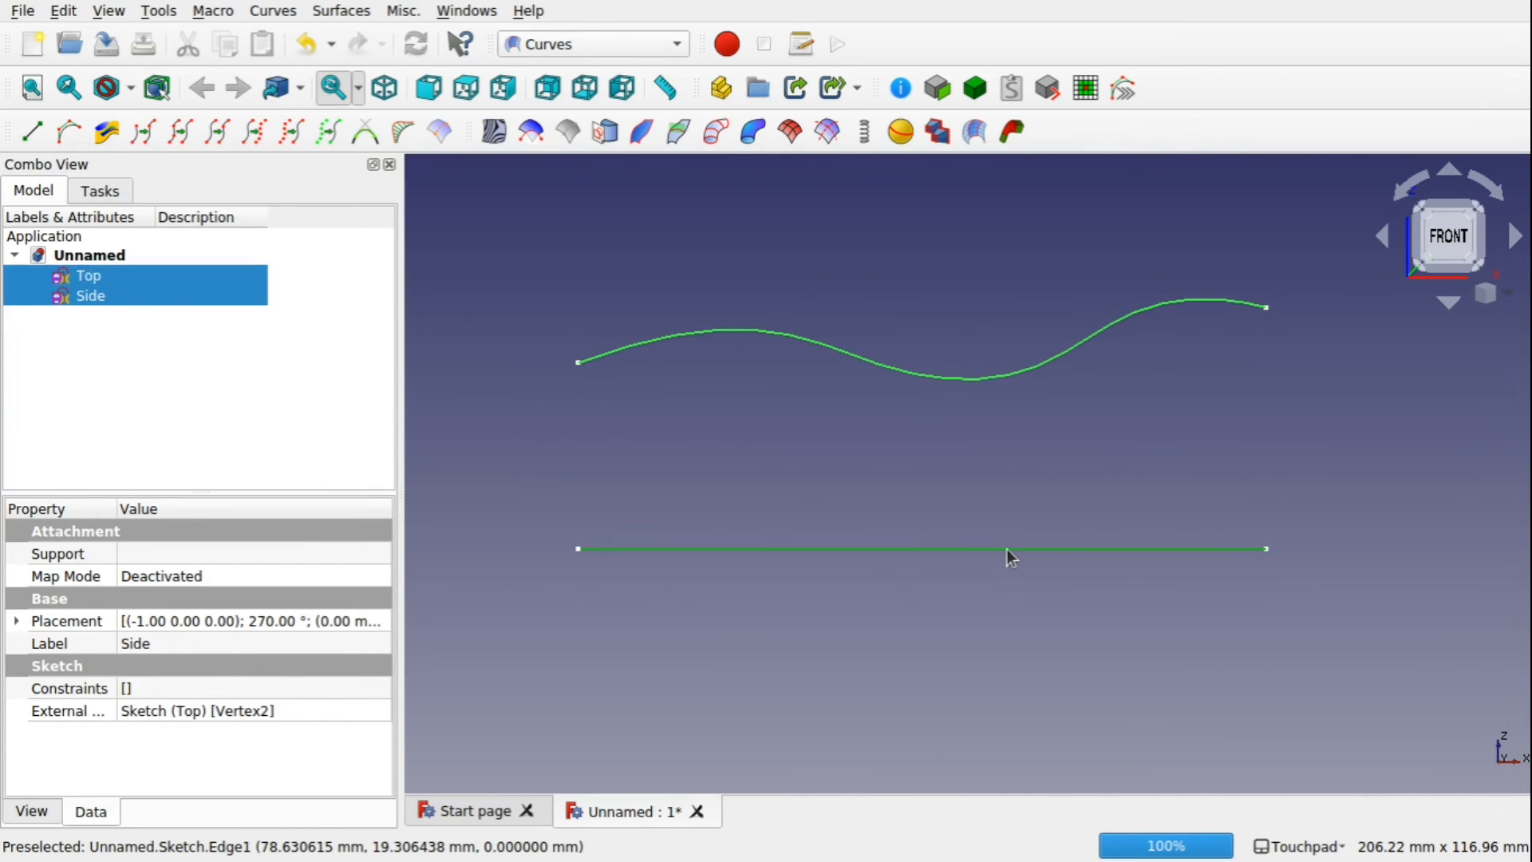
click(107, 135)
- Examine which sketches the mixed curve uses as Shape1 and Shape2
click(123, 275)
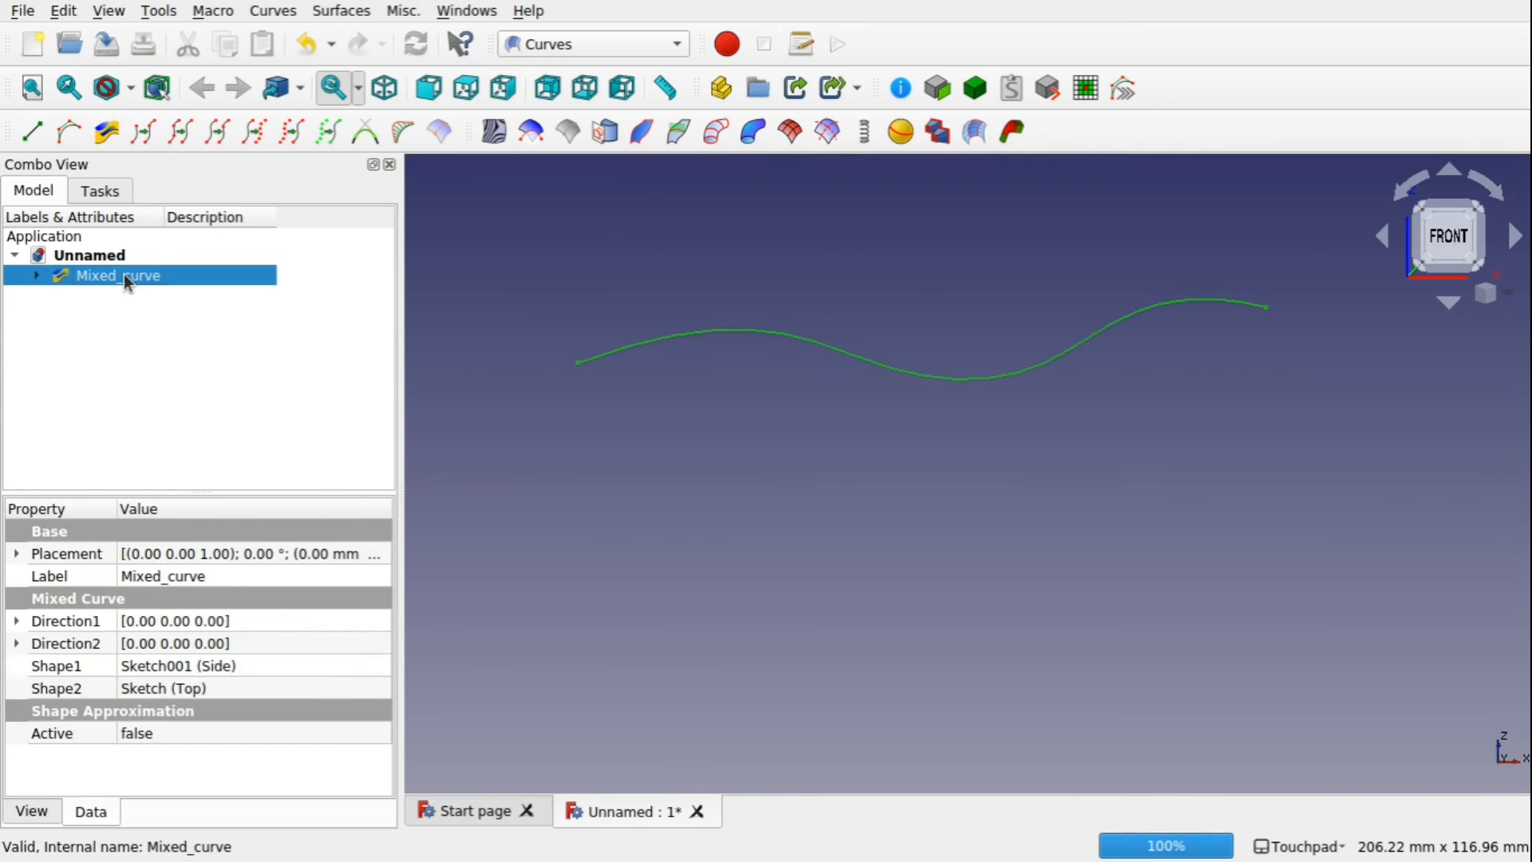
click(228, 665)
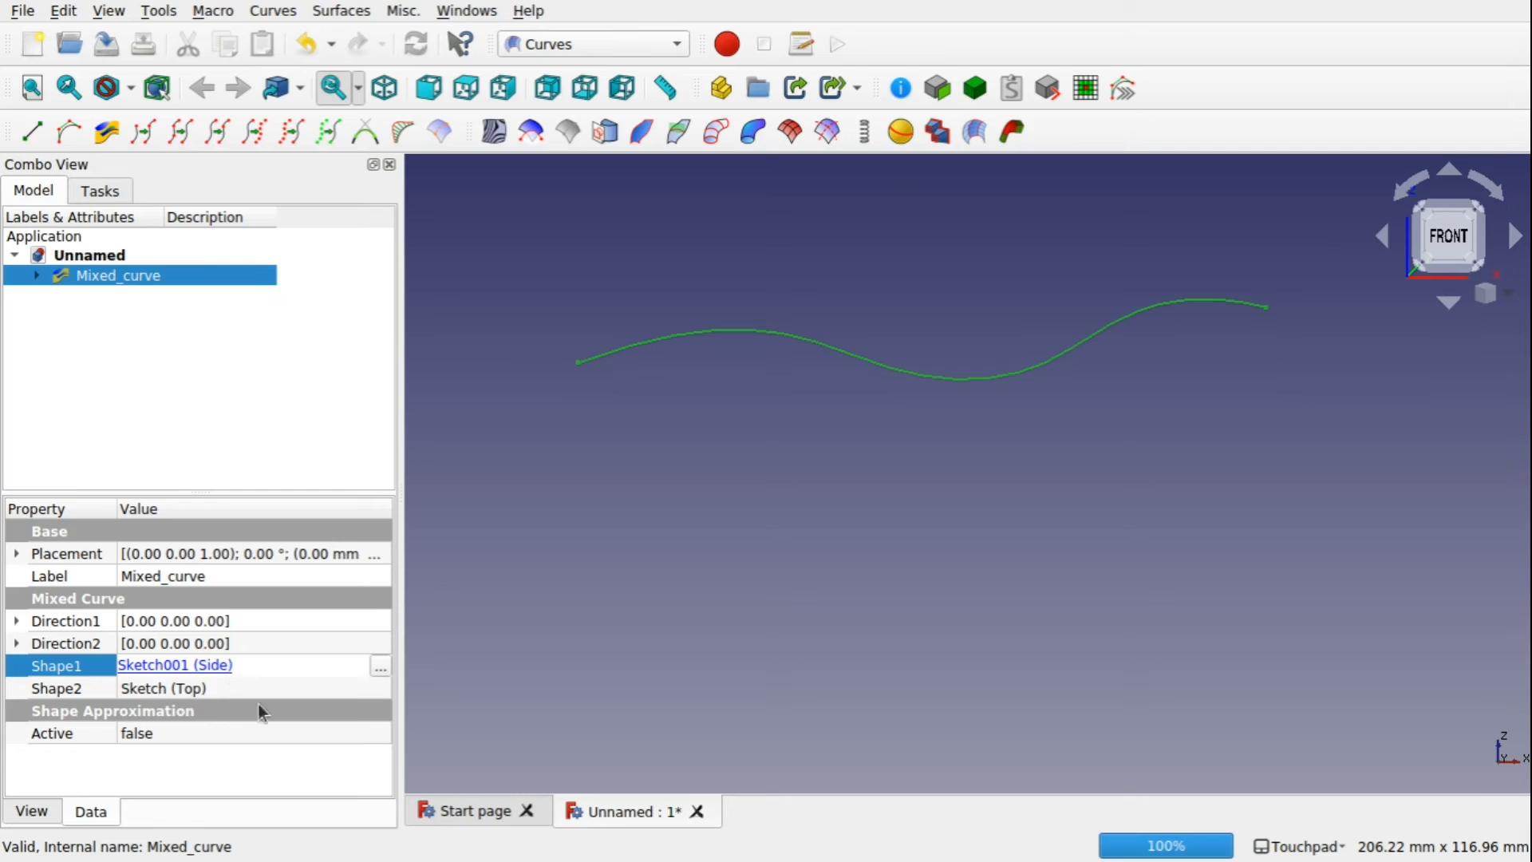
click(260, 687)
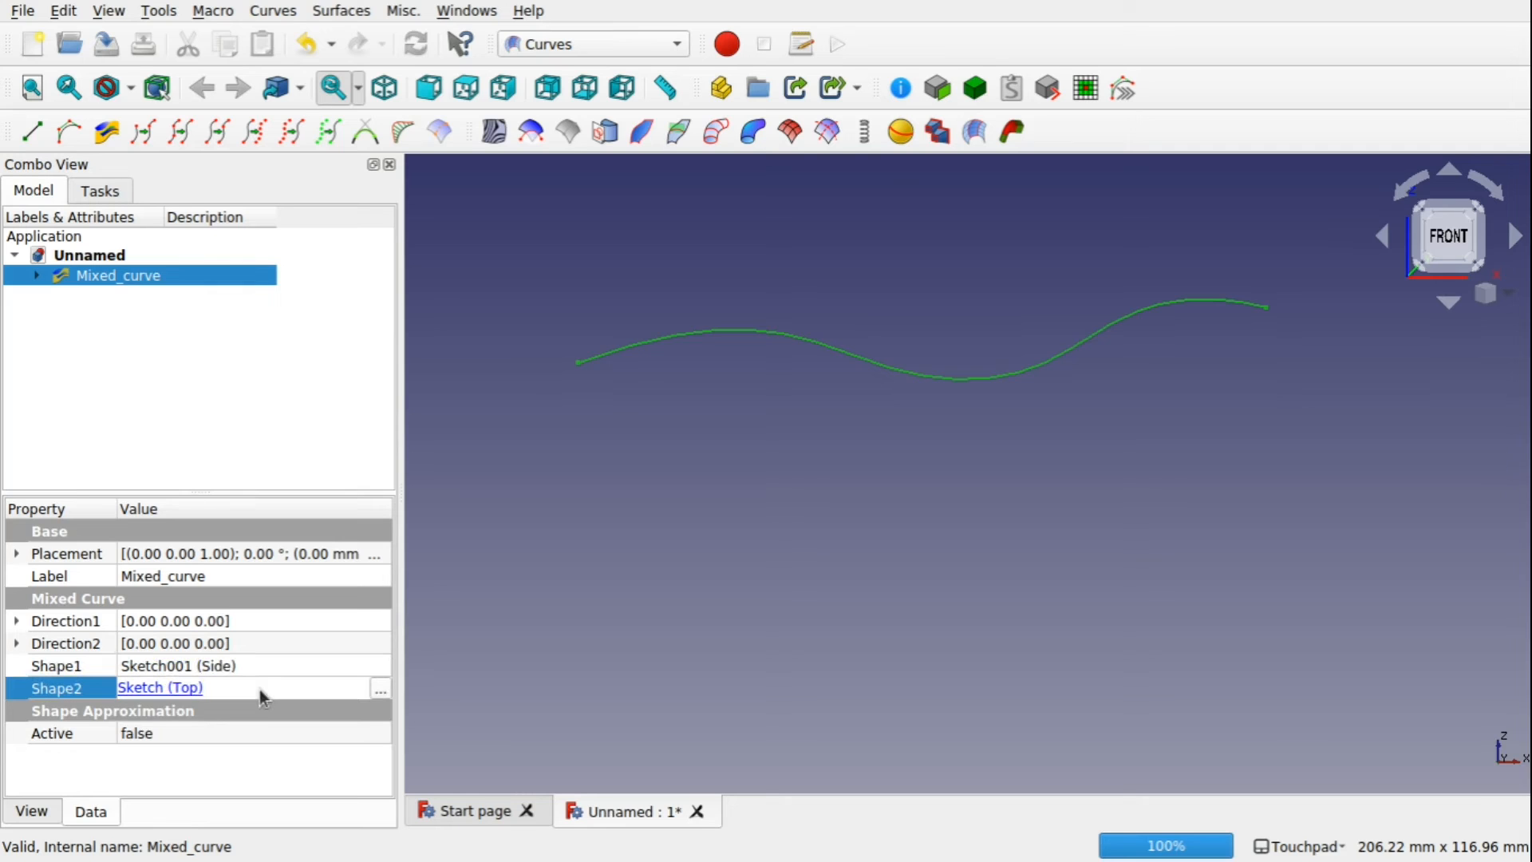
click(743, 478)
- Make the Side and Top sketches under the mixed curve visible and view them squarely from the front
click(37, 275)
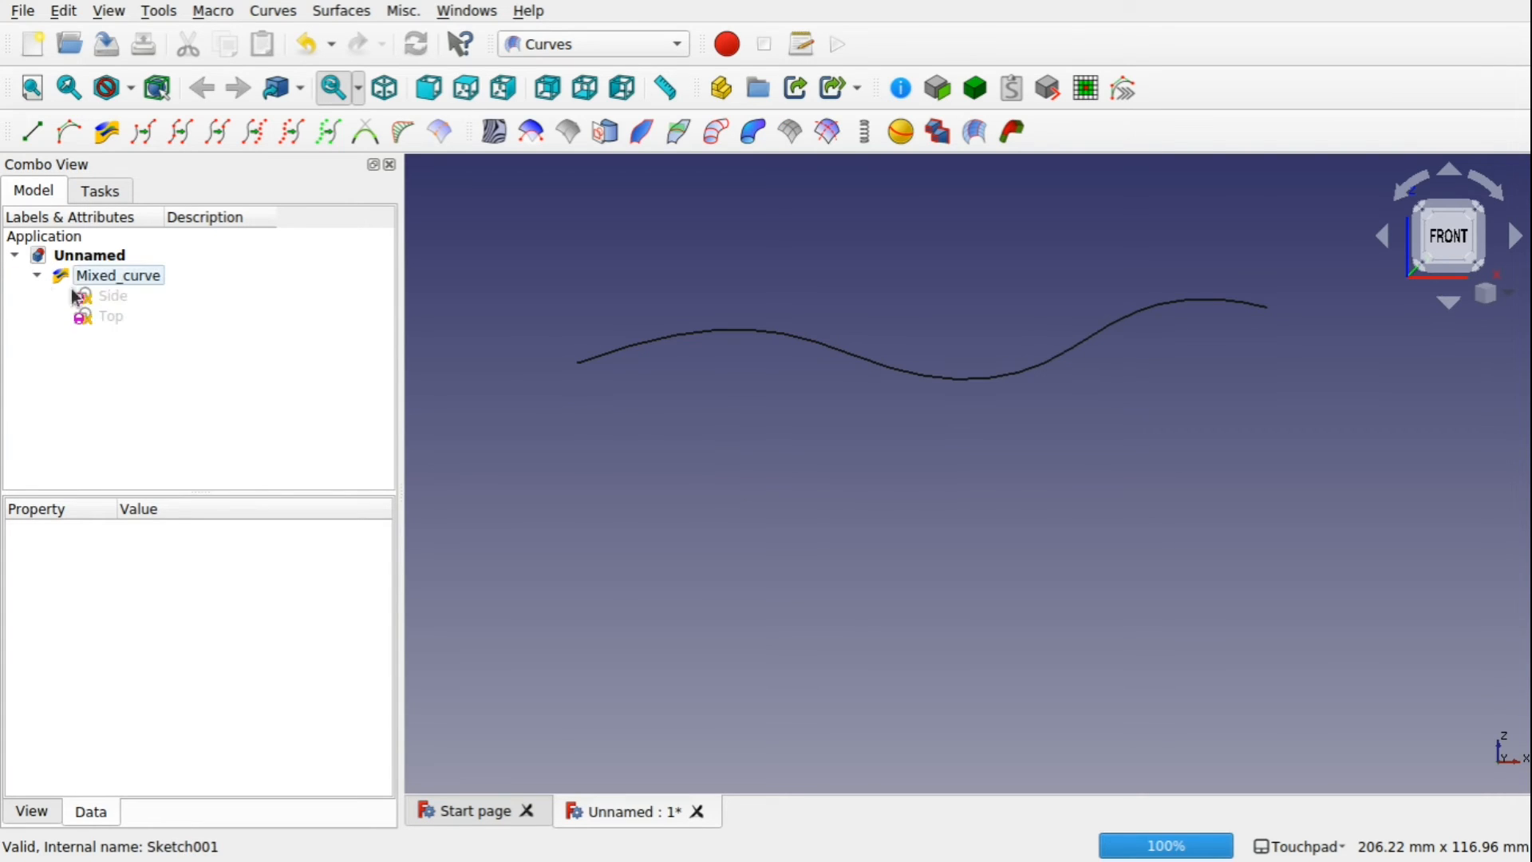
click(110, 296)
click(115, 317)
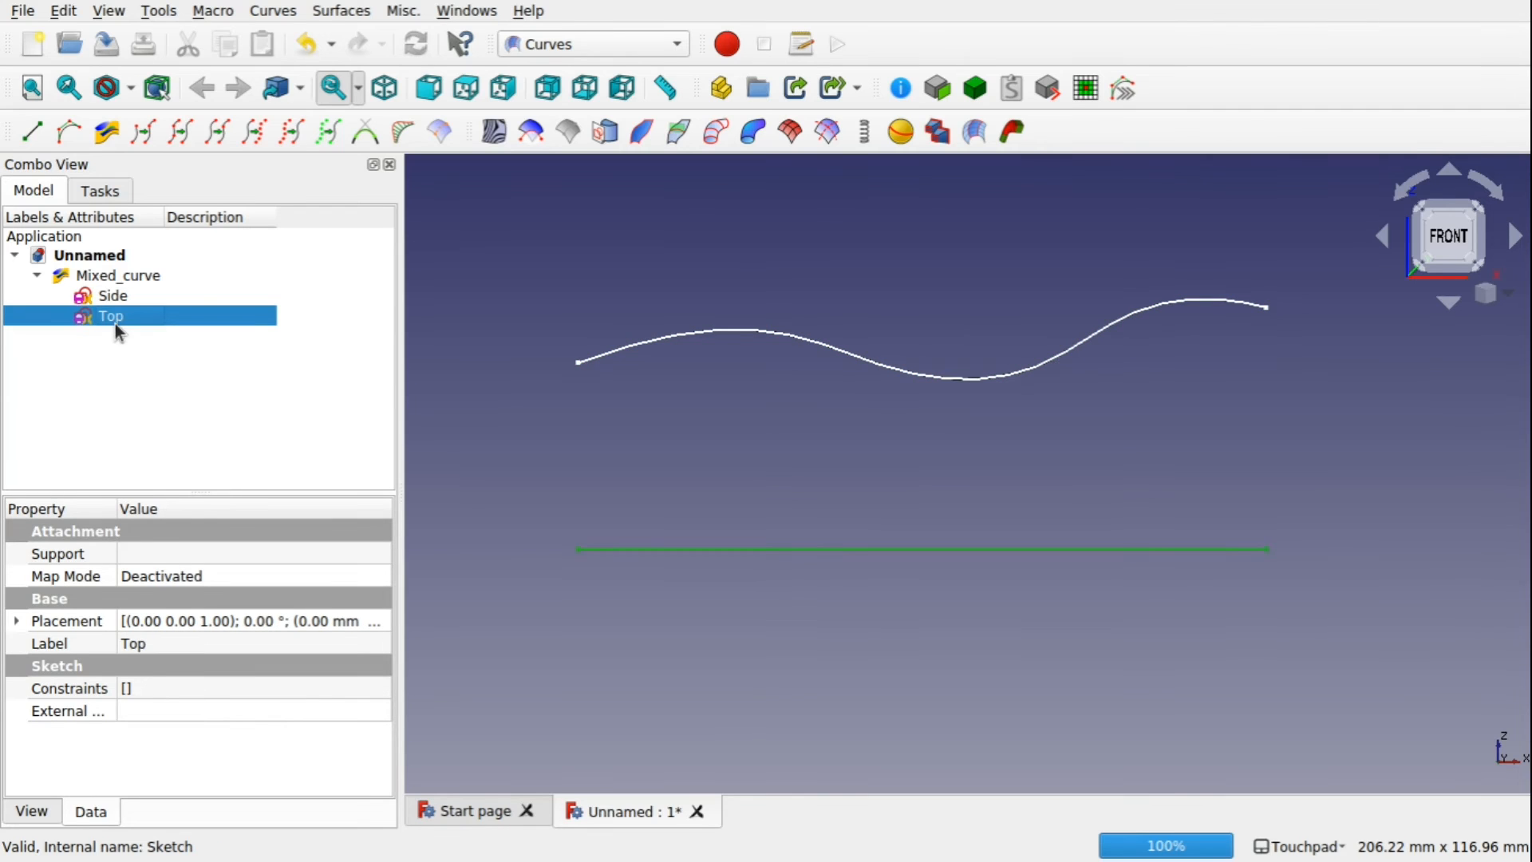
mouse_move(1042, 408)
middle_down()
mouse_move(1106, 492)
mouse_move(1010, 425)
mouse_move(1059, 394)
mouse_move(1040, 402)
middle_up()
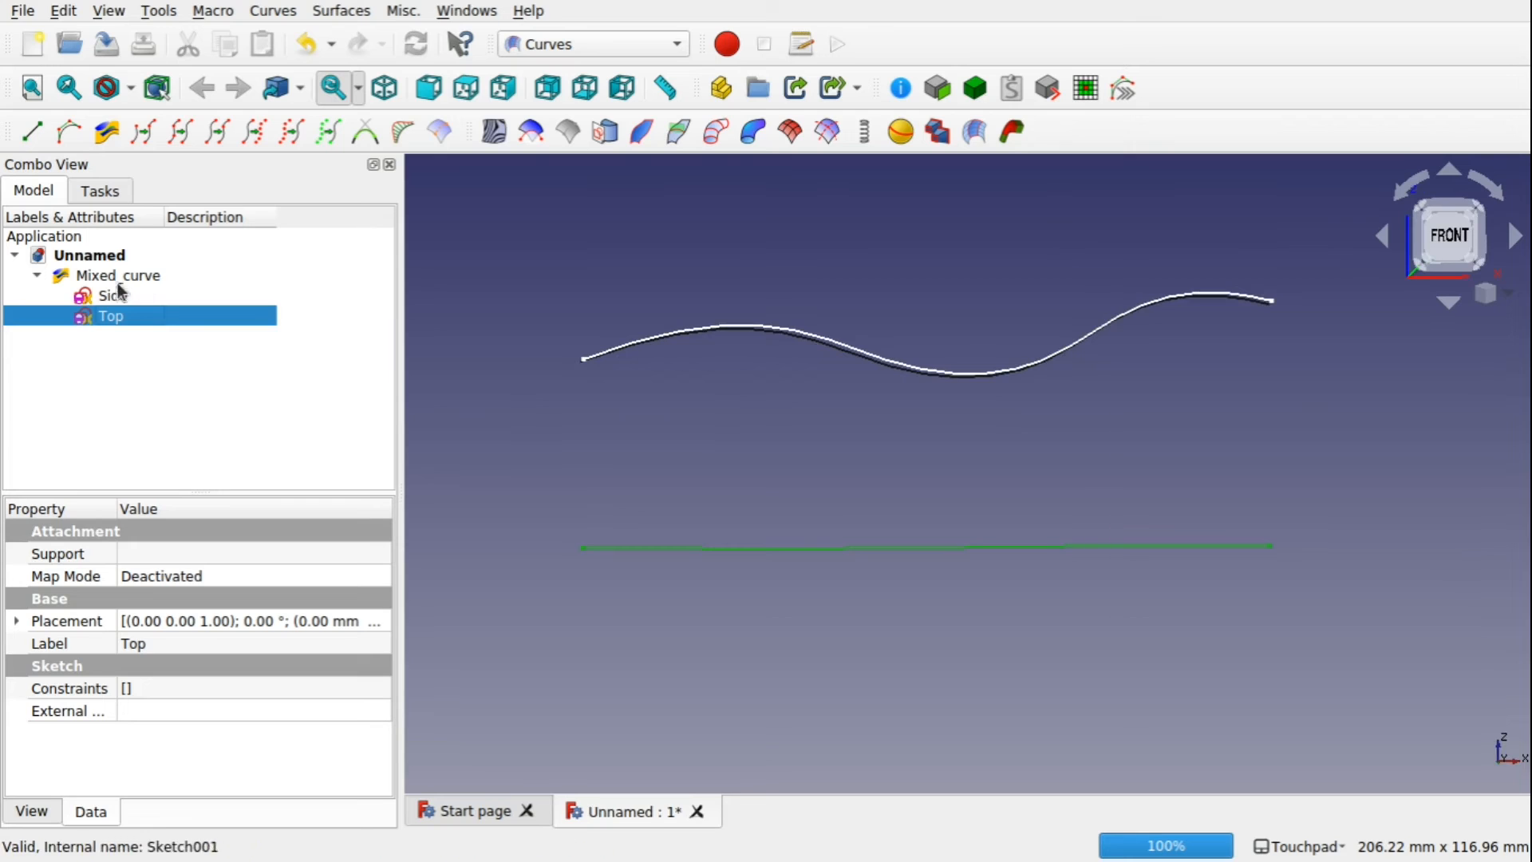
click(736, 450)
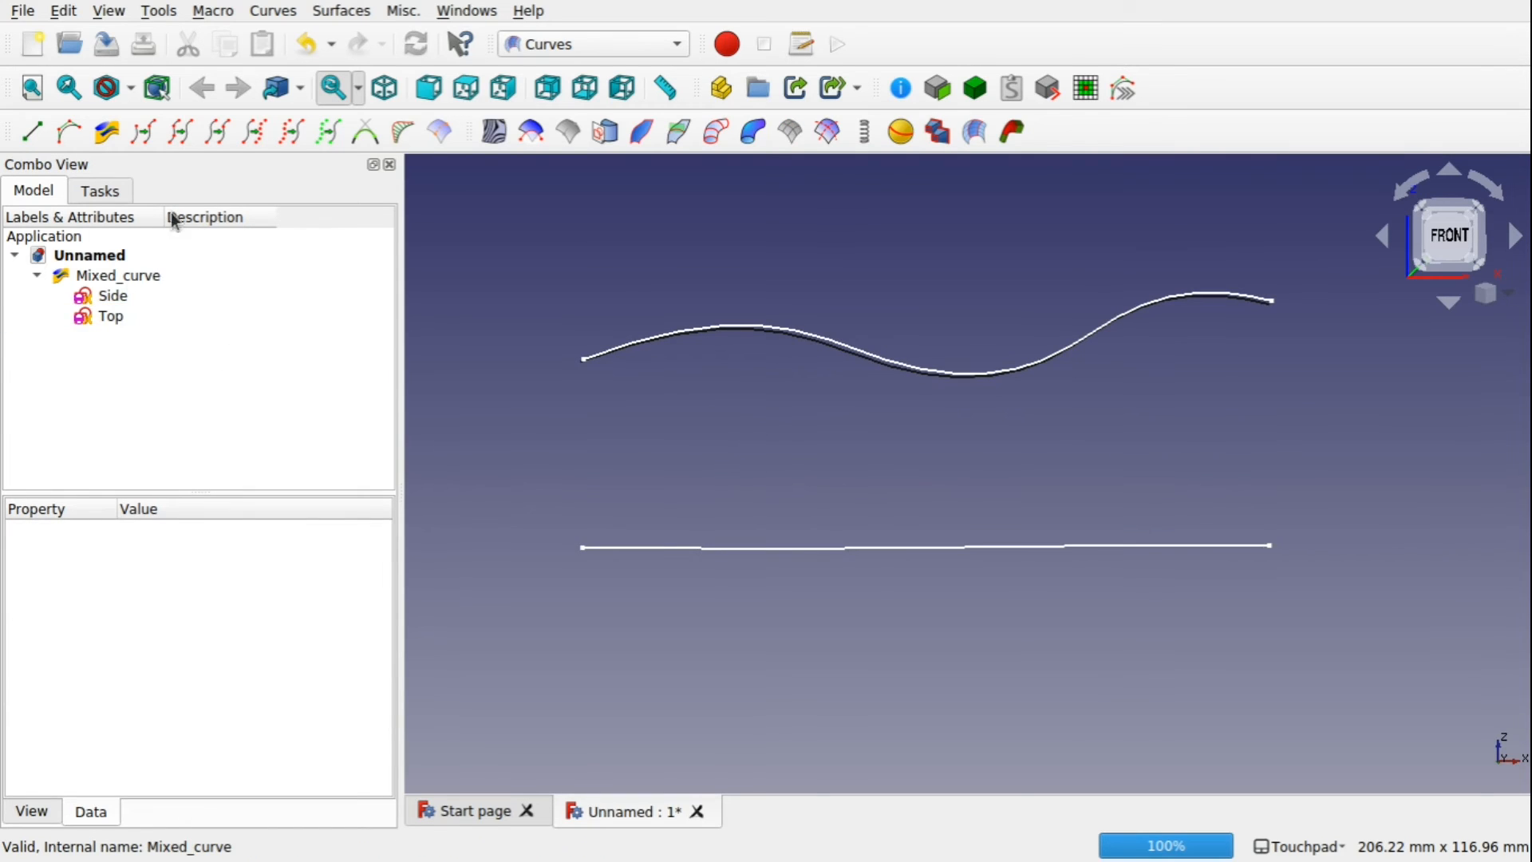
click(1449, 236)
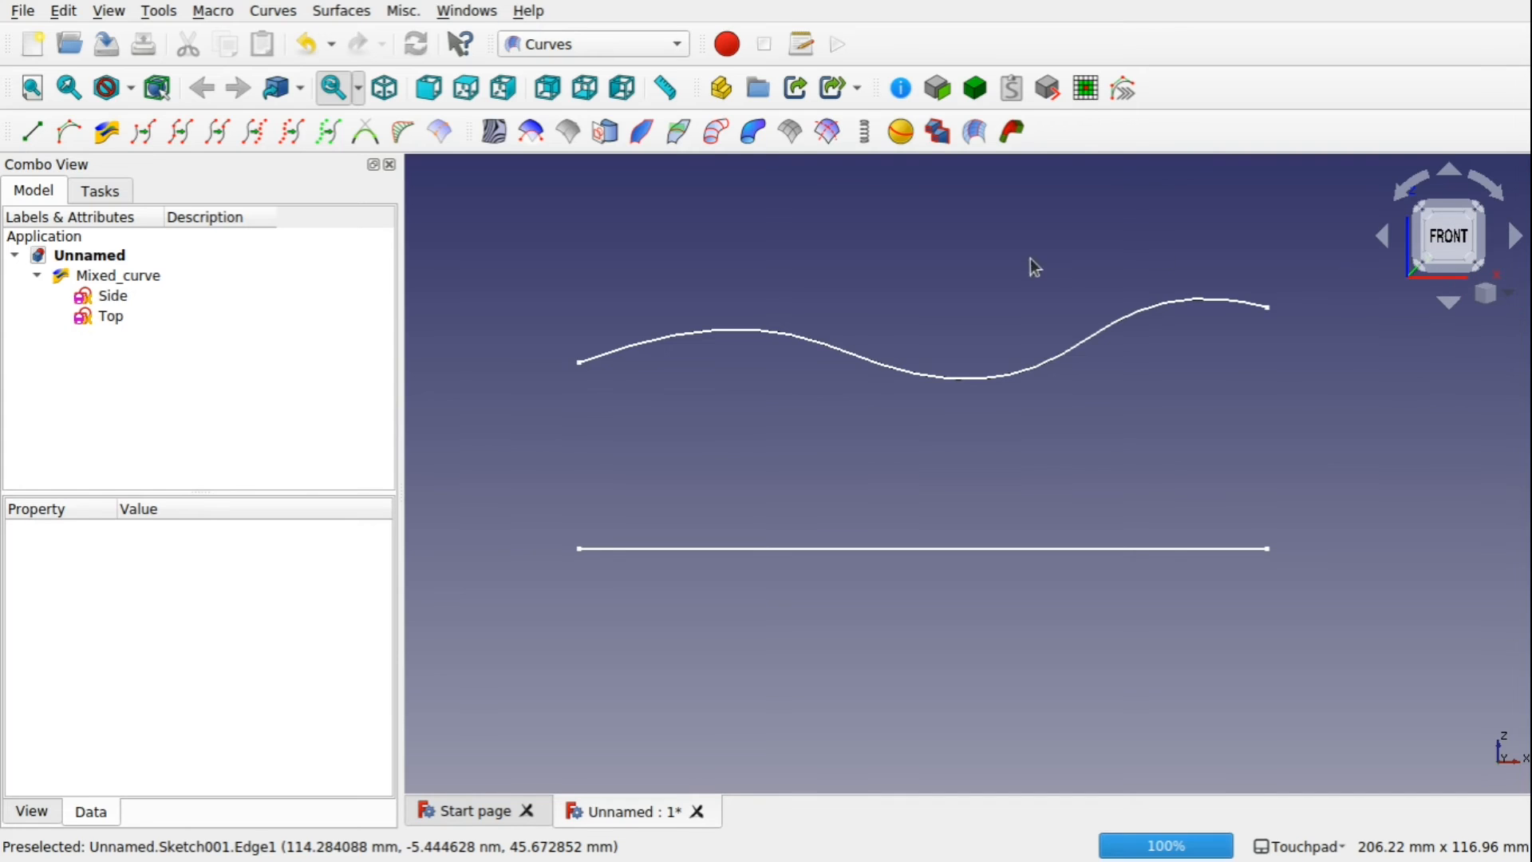
shift+drag(1051, 261, 1104, 267)
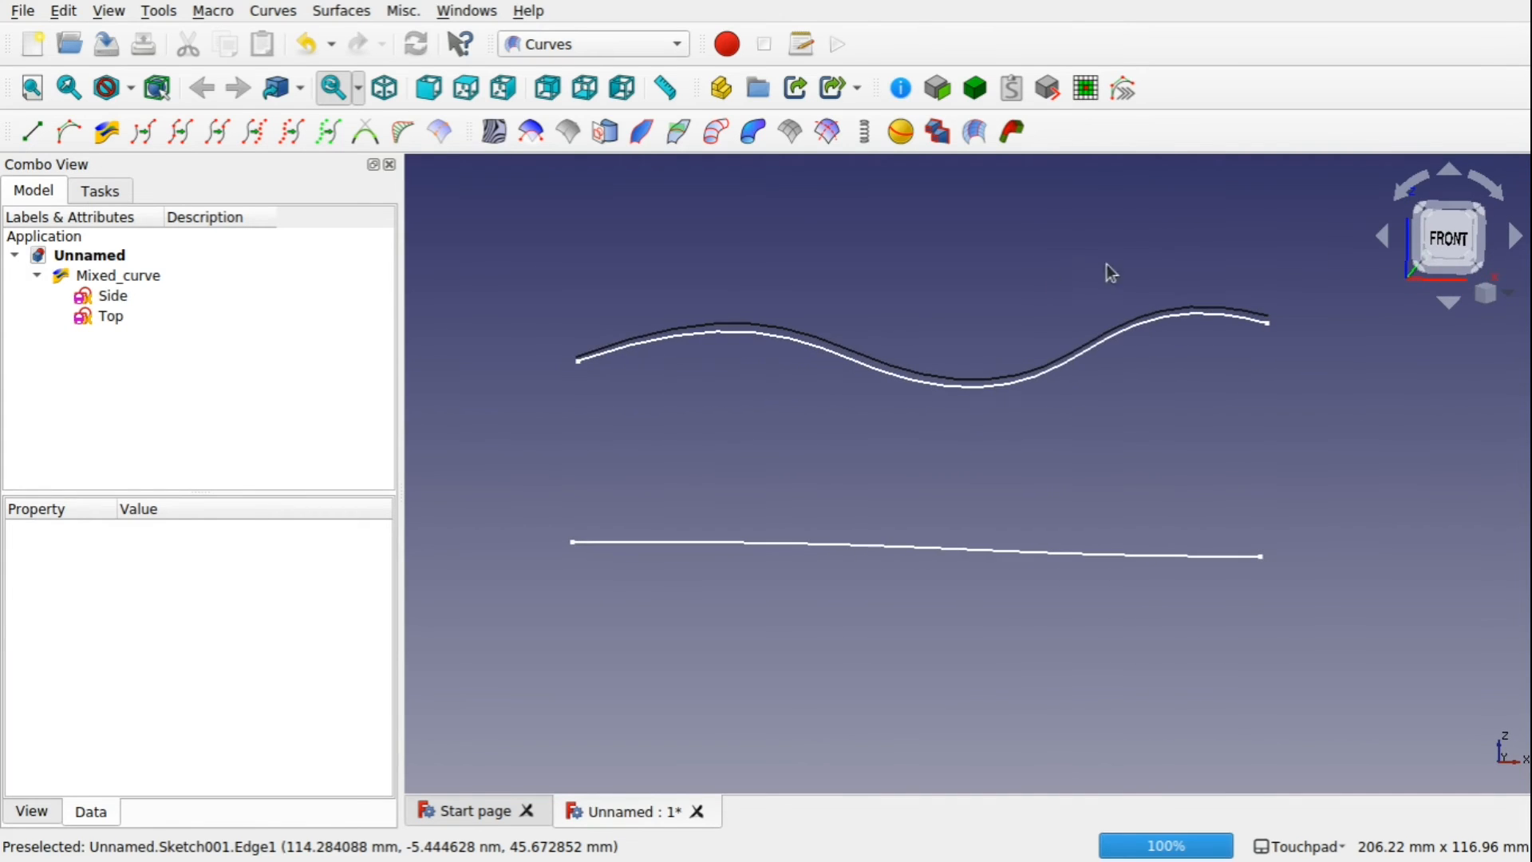
click(1448, 239)
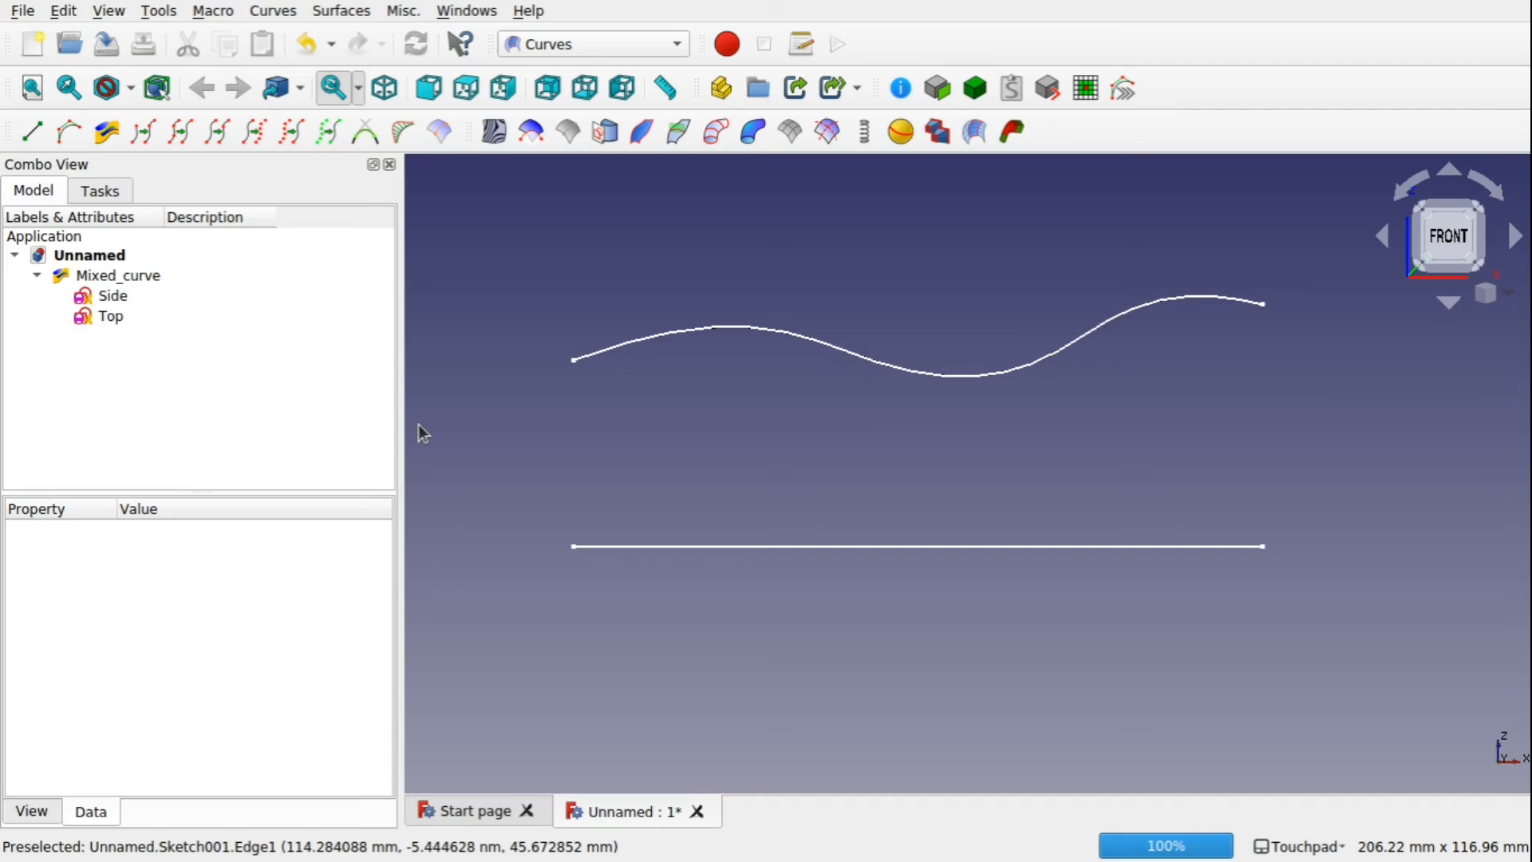
- Create a second mixed curve from the same splines in reverse order, selecting Top first and Side second
click(118, 276)
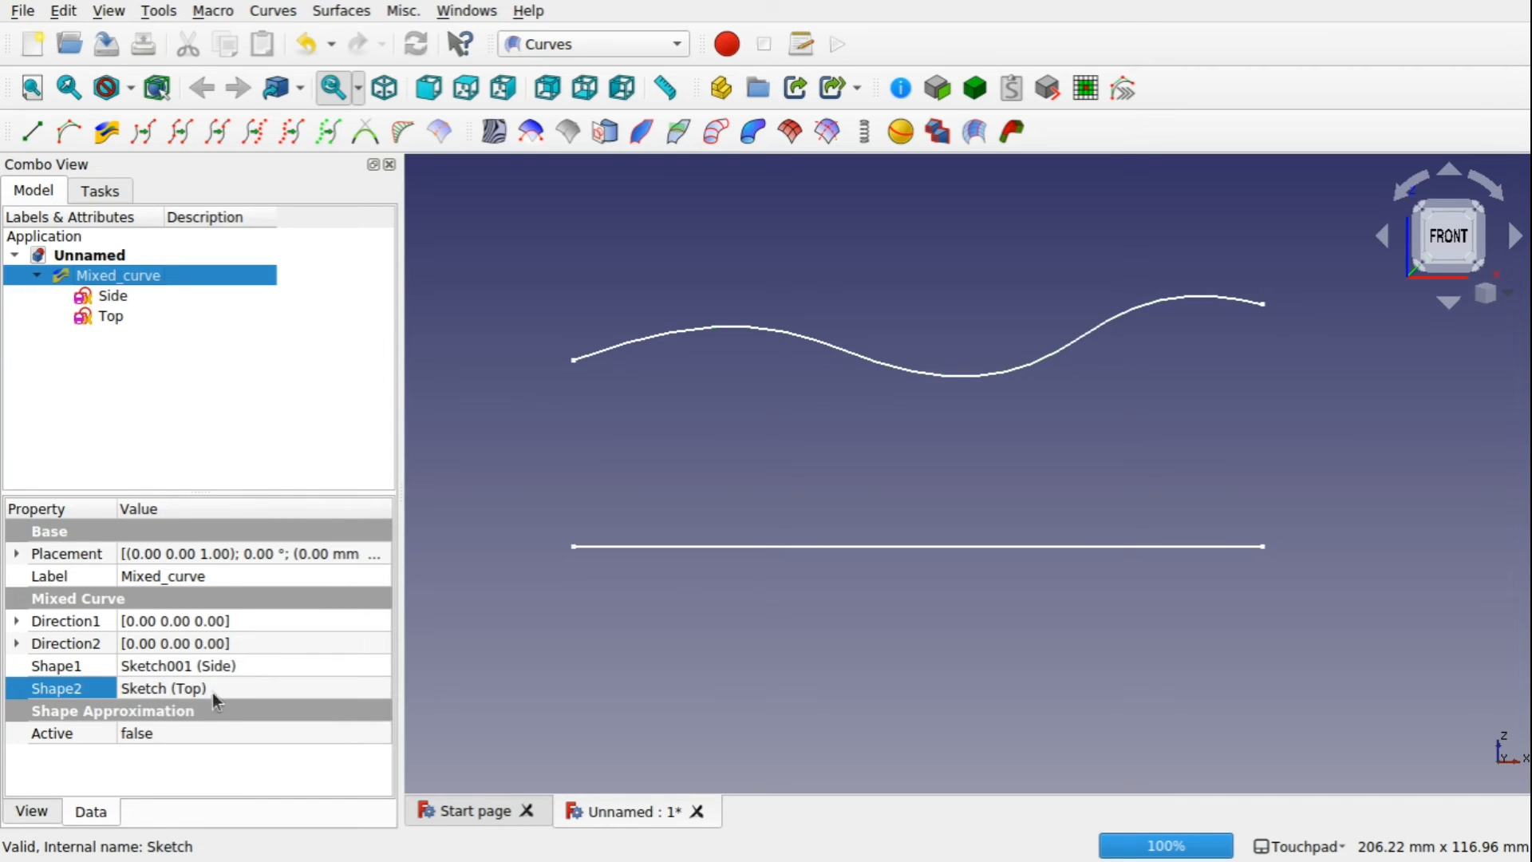
click(649, 641)
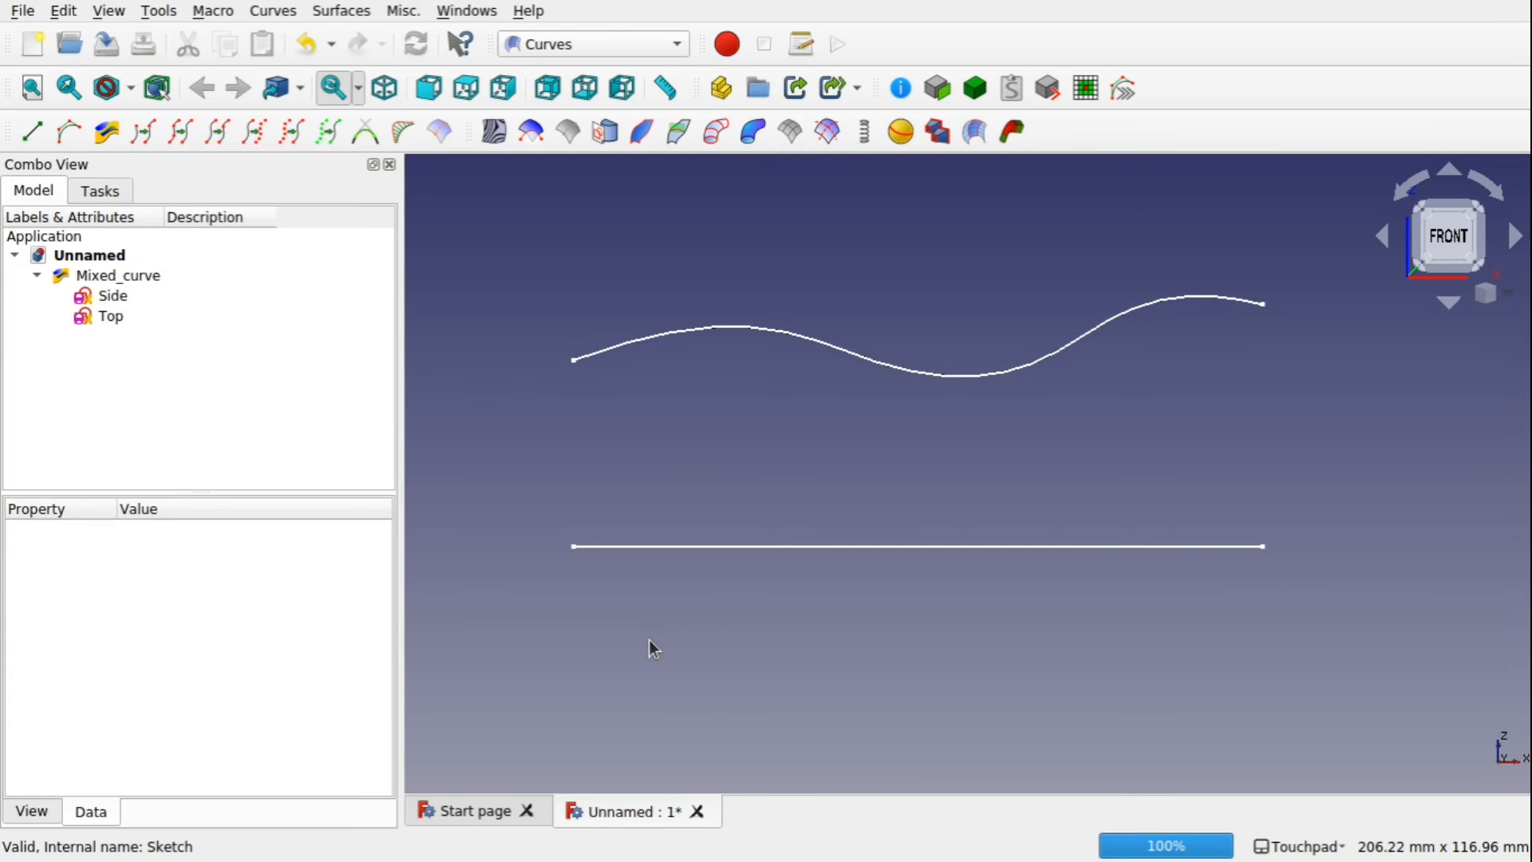
click(936, 547)
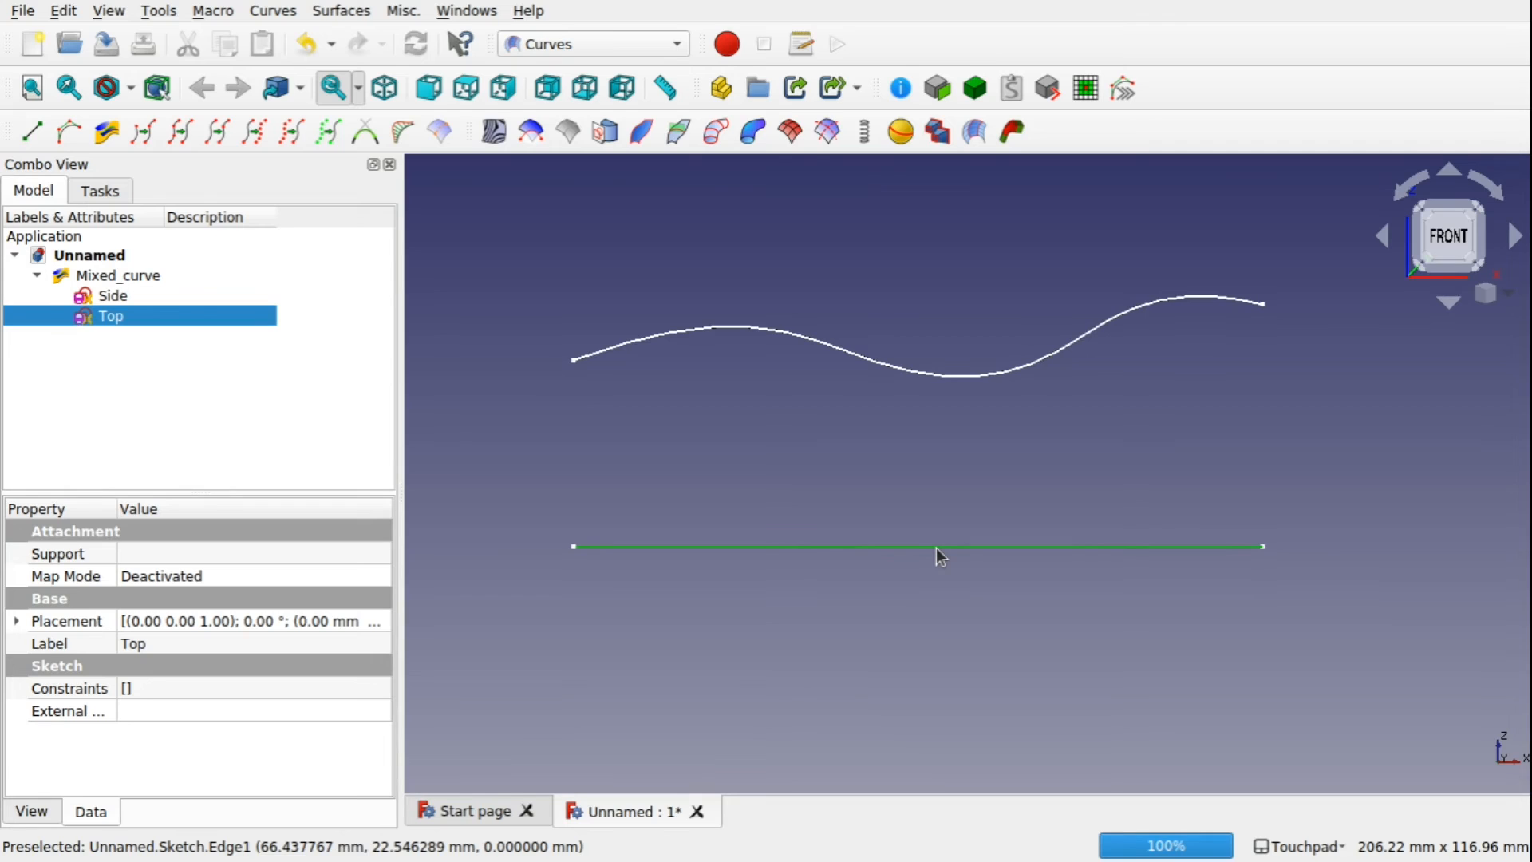
ctrl+click(981, 375)
click(107, 133)
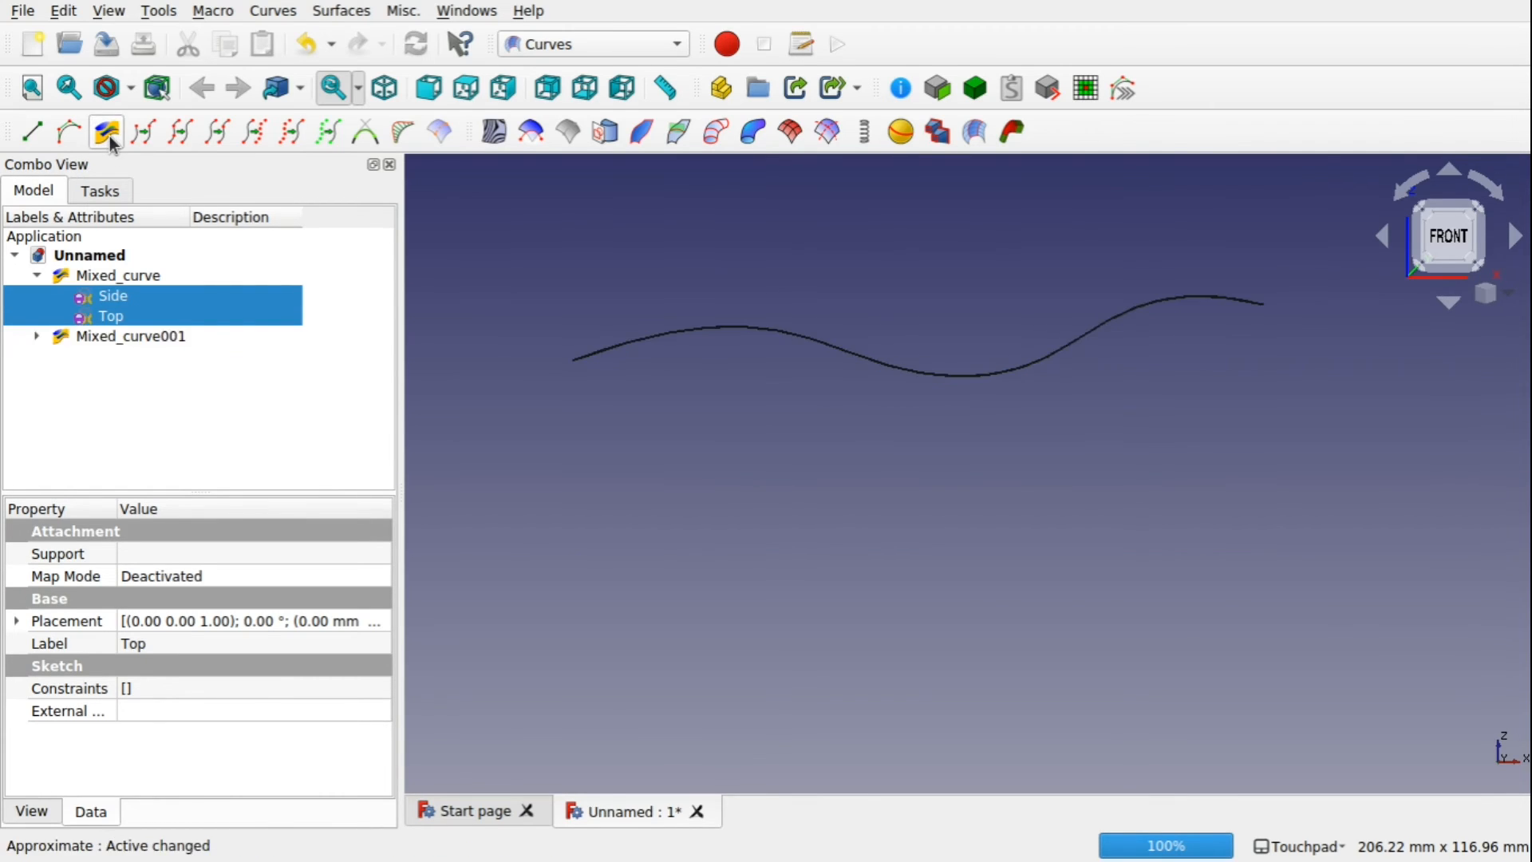
- Compare the shapes and the Shape1 and Shape2 assignments of the two mixed curves
click(124, 275)
click(127, 337)
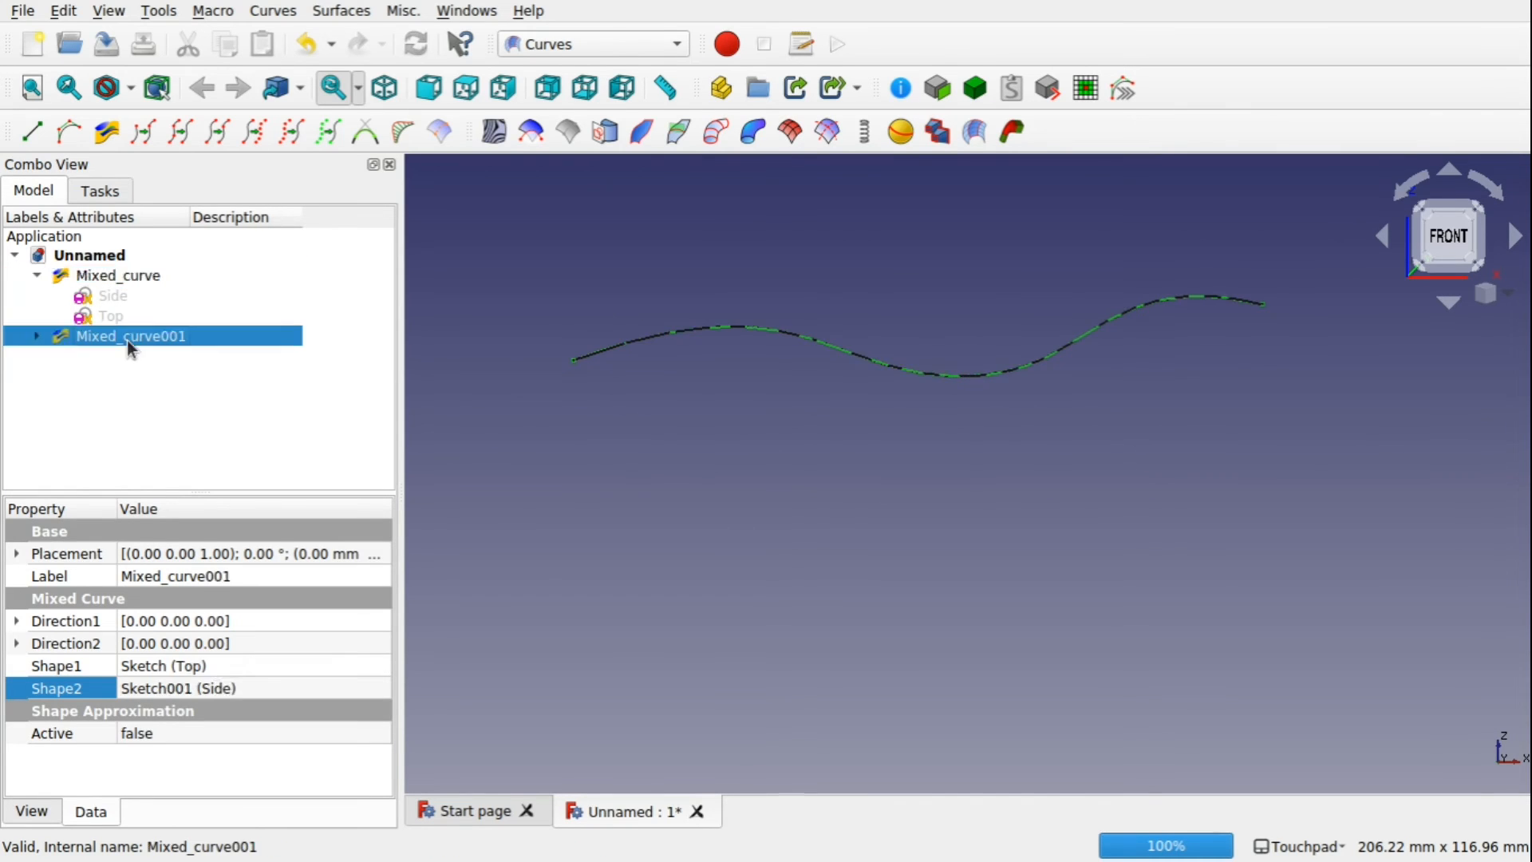
click(135, 277)
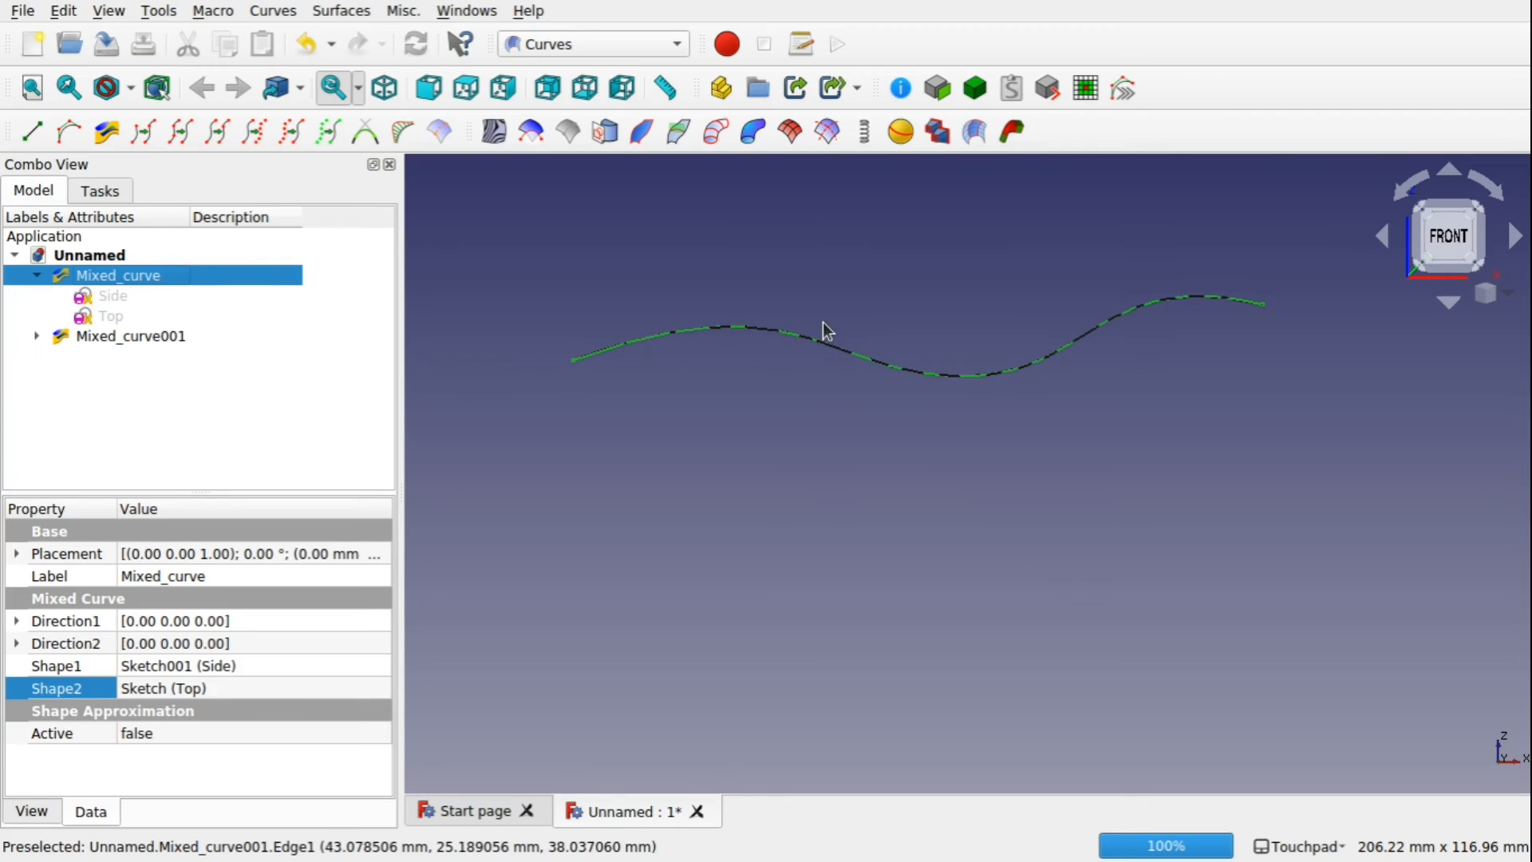
drag(821, 332, 886, 356)
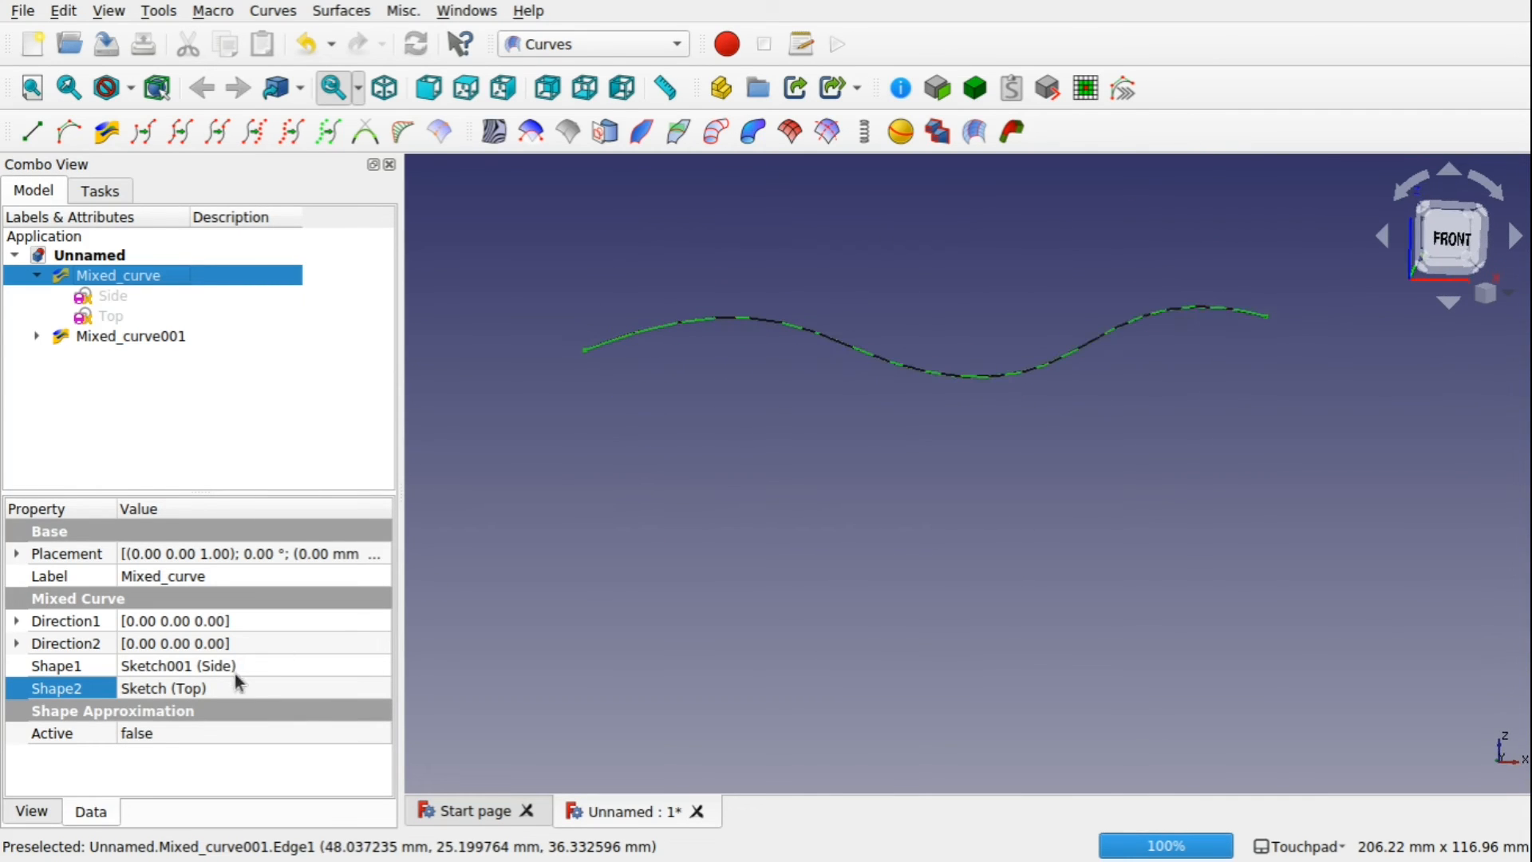
click(151, 339)
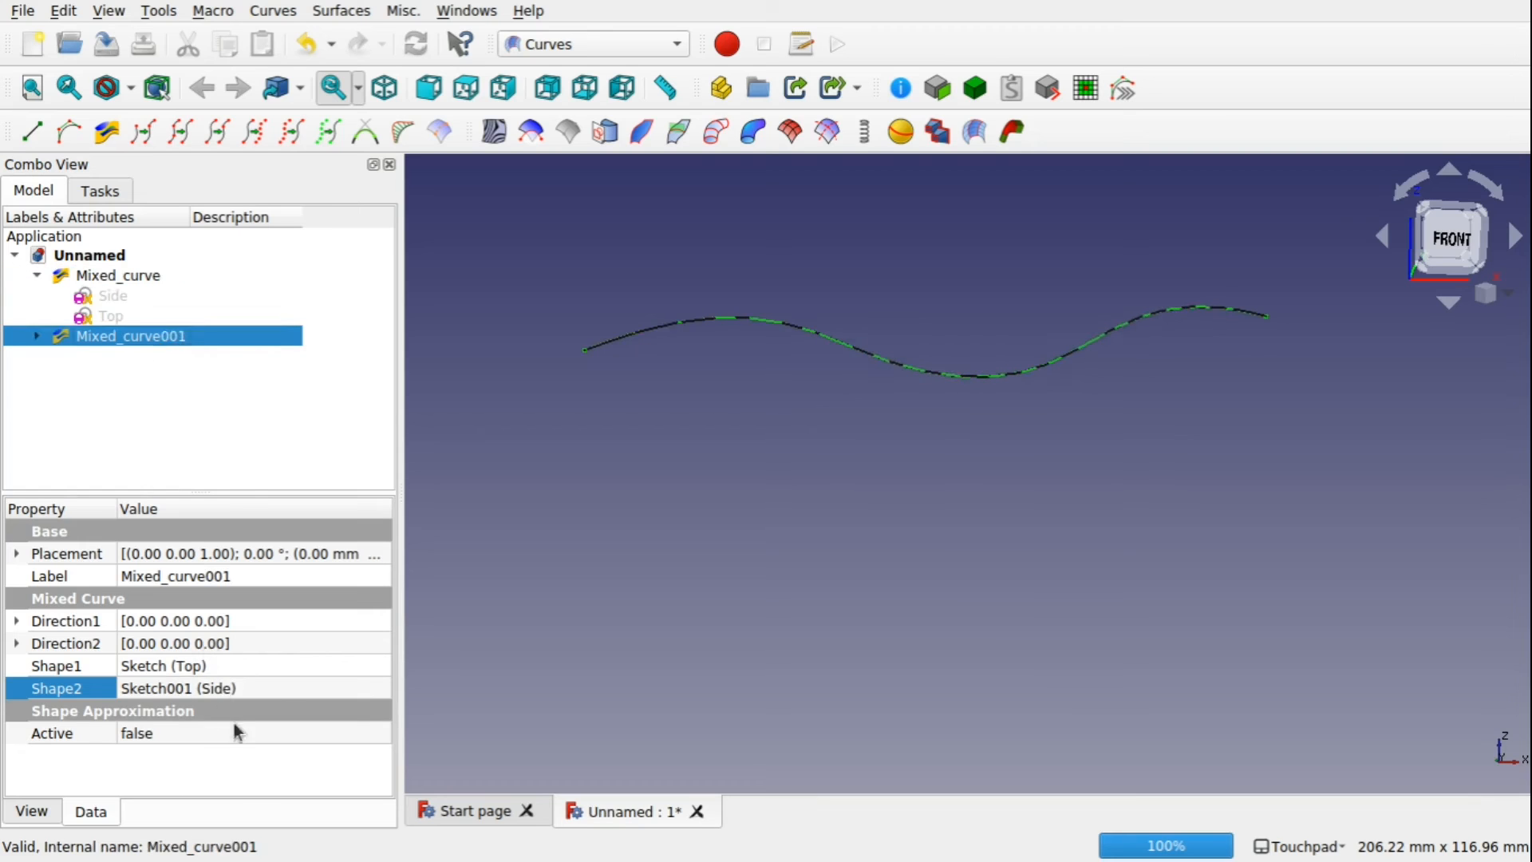
- Delete the second mixed curve, keeping the original built from the Side and Top sketches
click(154, 295)
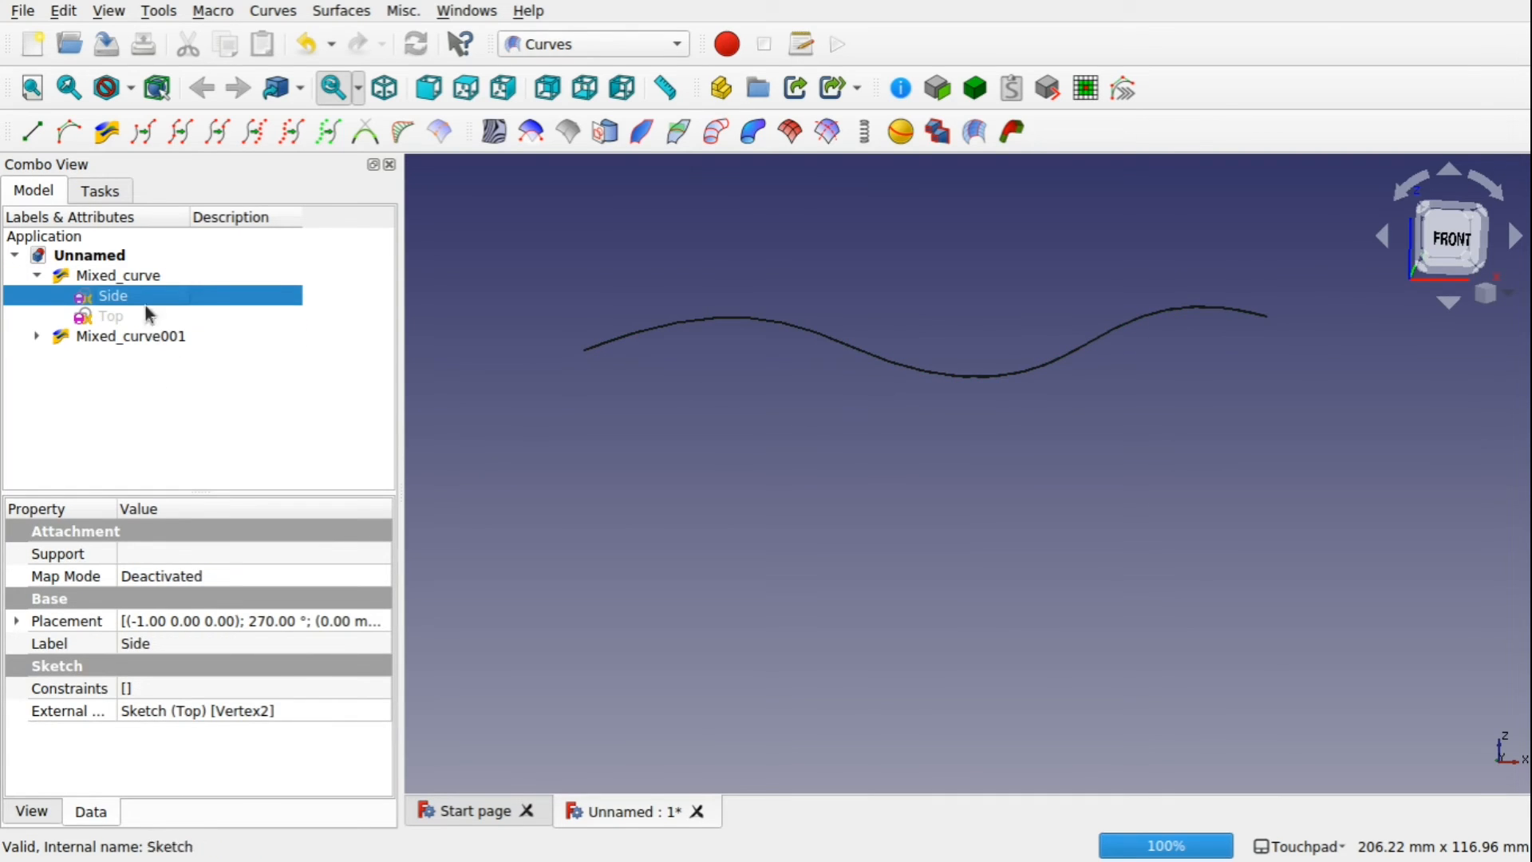
click(132, 277)
click(137, 337)
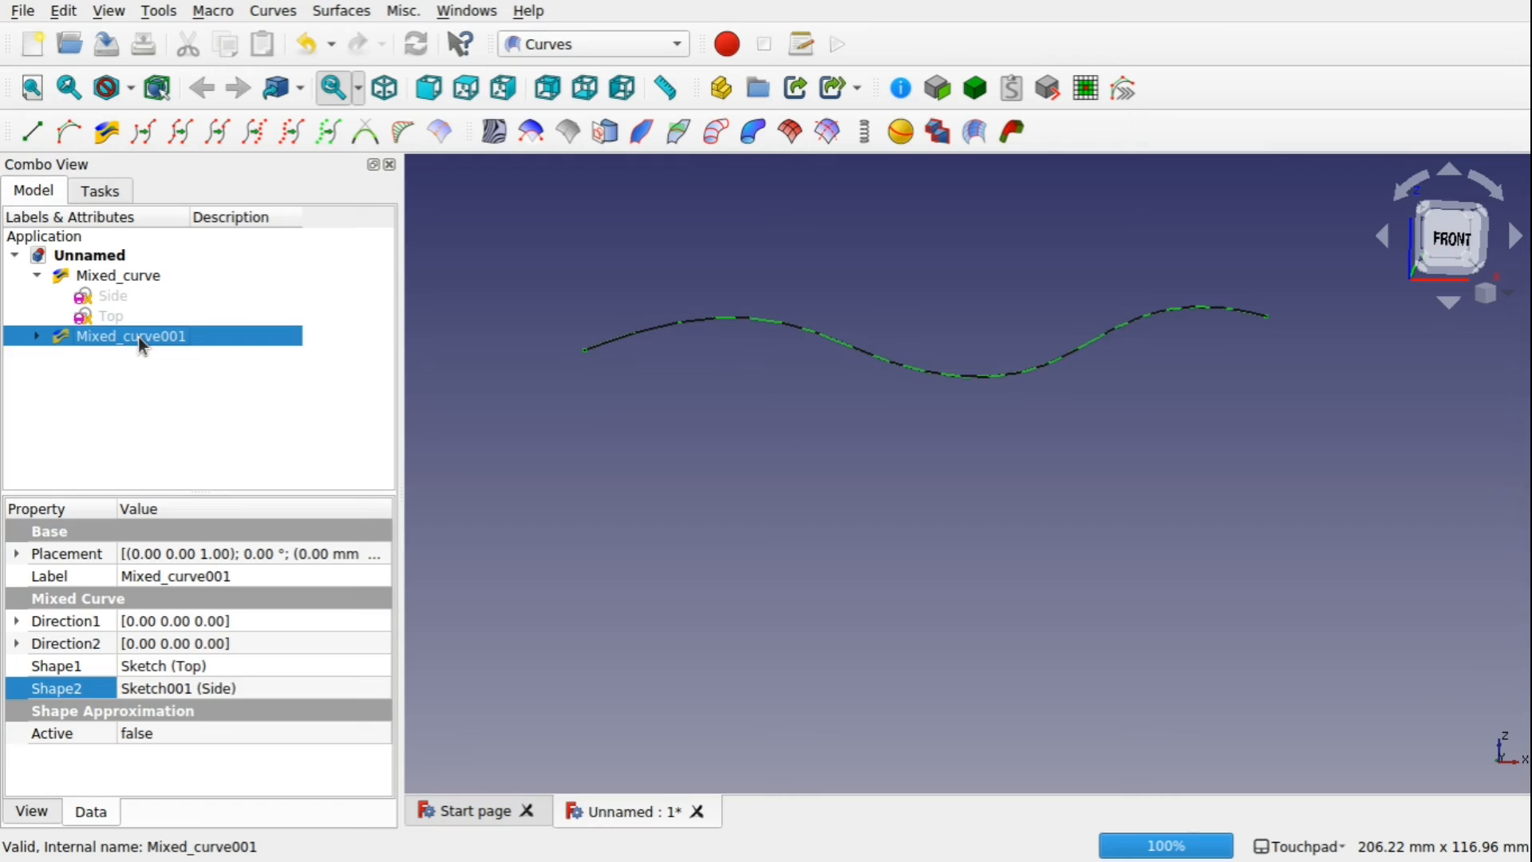
key(Delete)
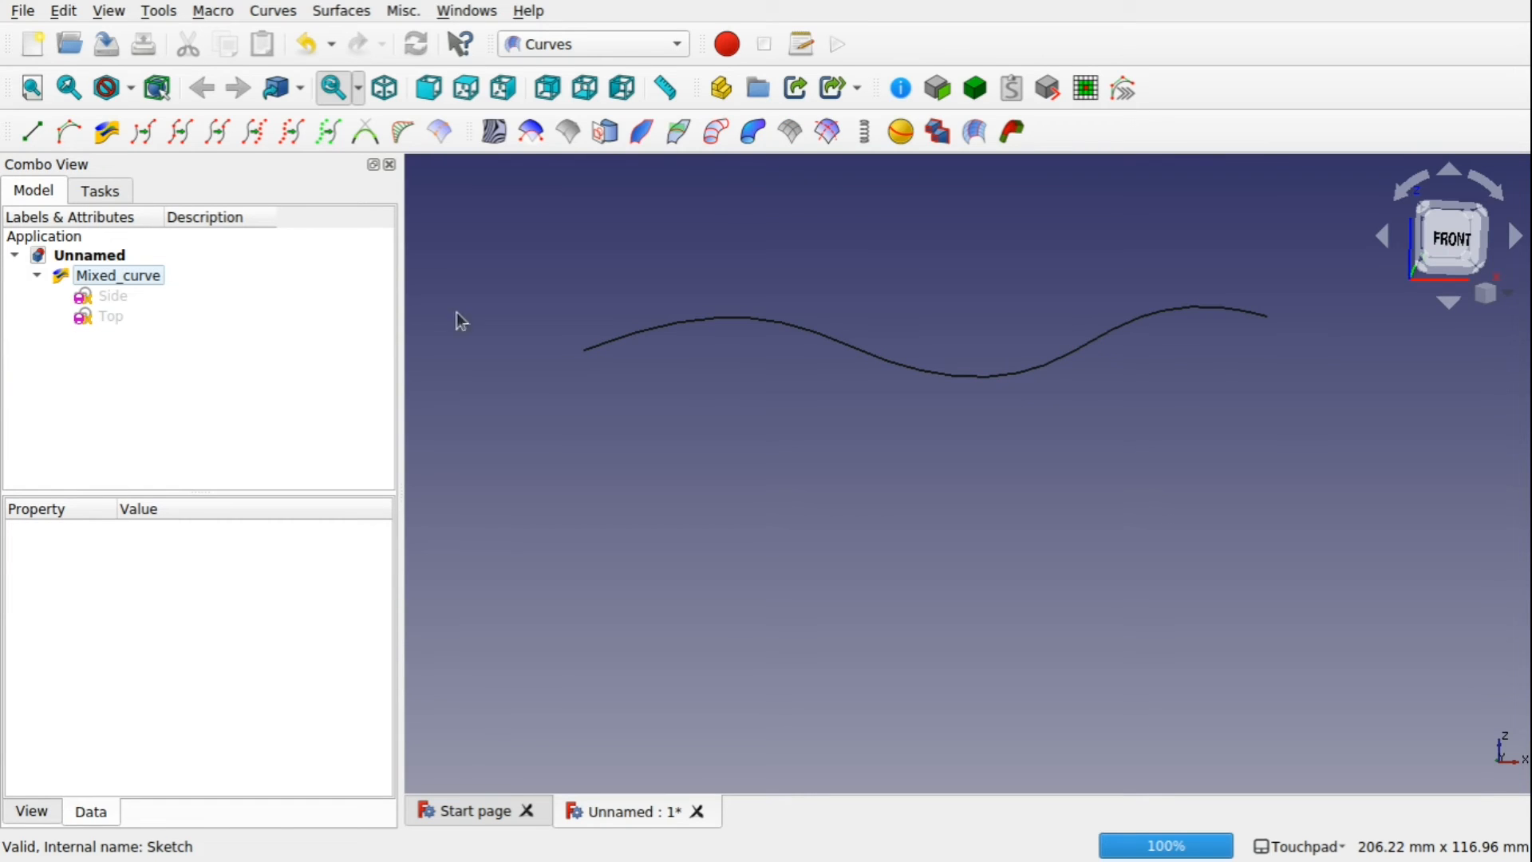
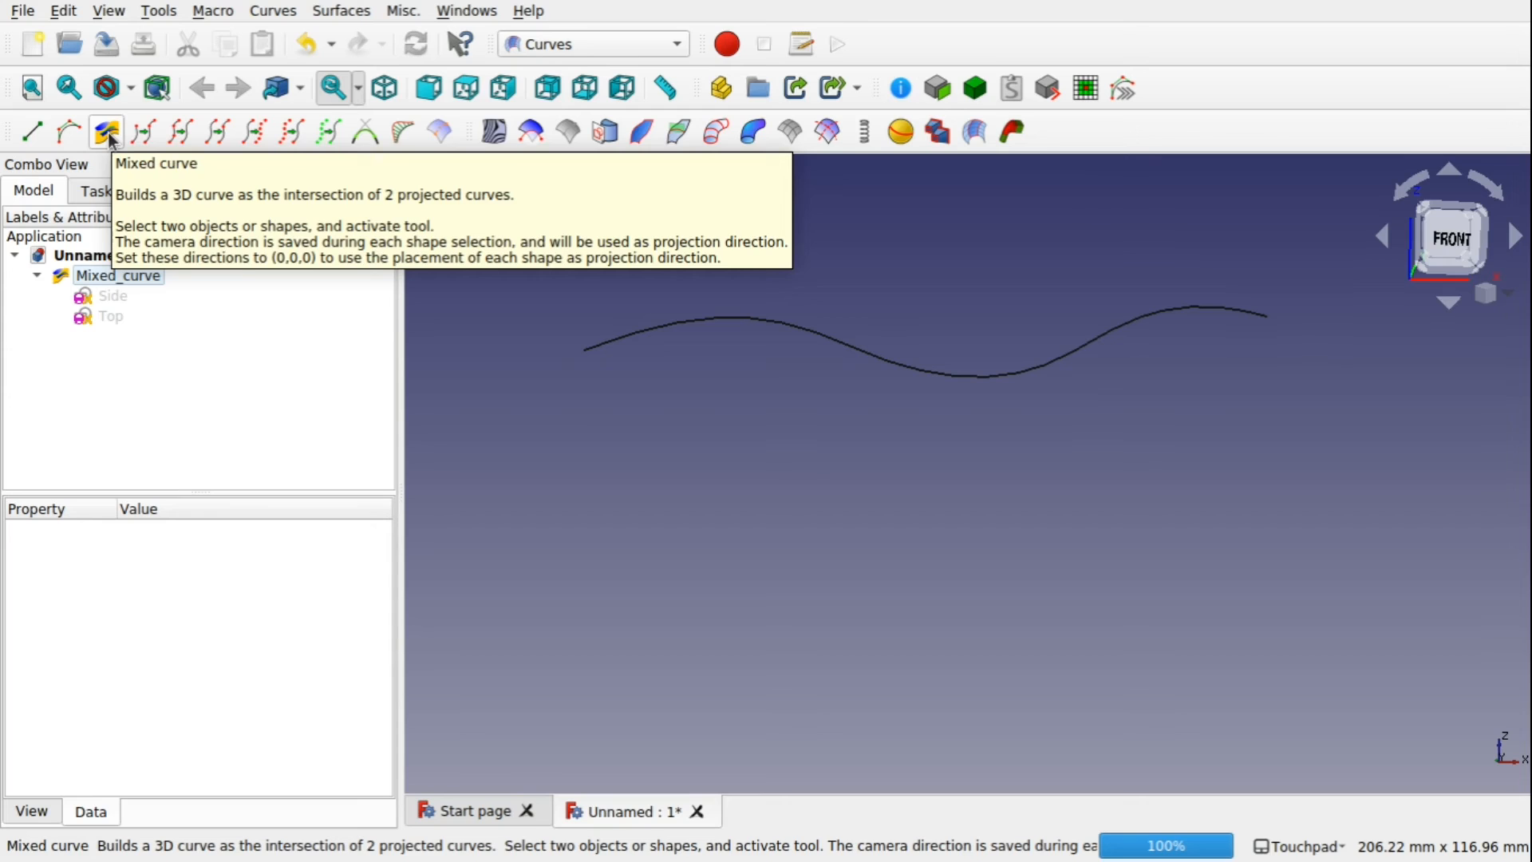
- Examine the remaining mixed curve's Direction1 property and its shape from a tilted view
click(113, 276)
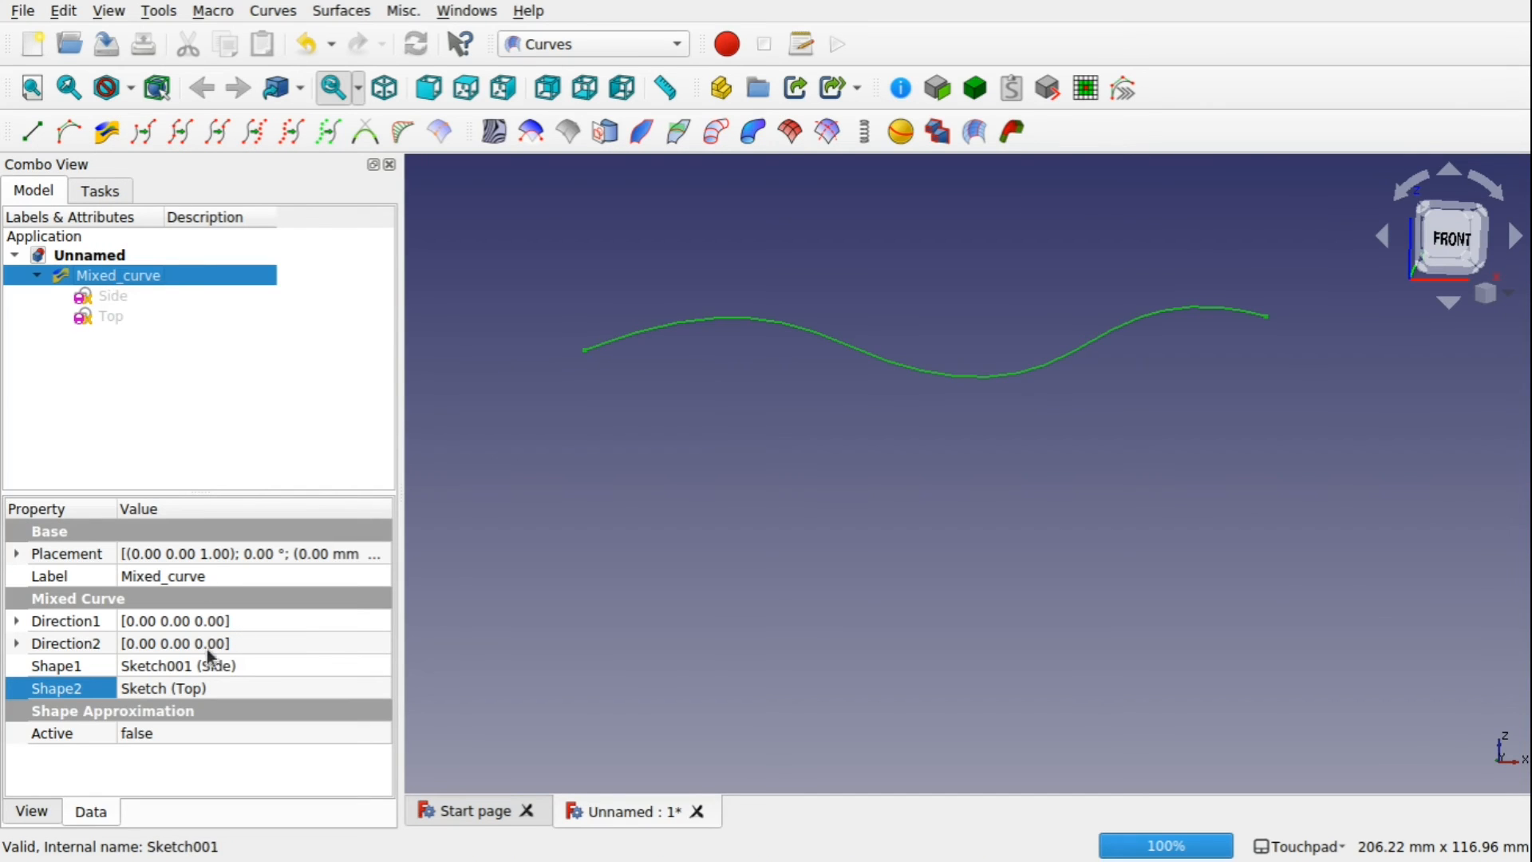
click(17, 621)
click(17, 620)
click(1076, 404)
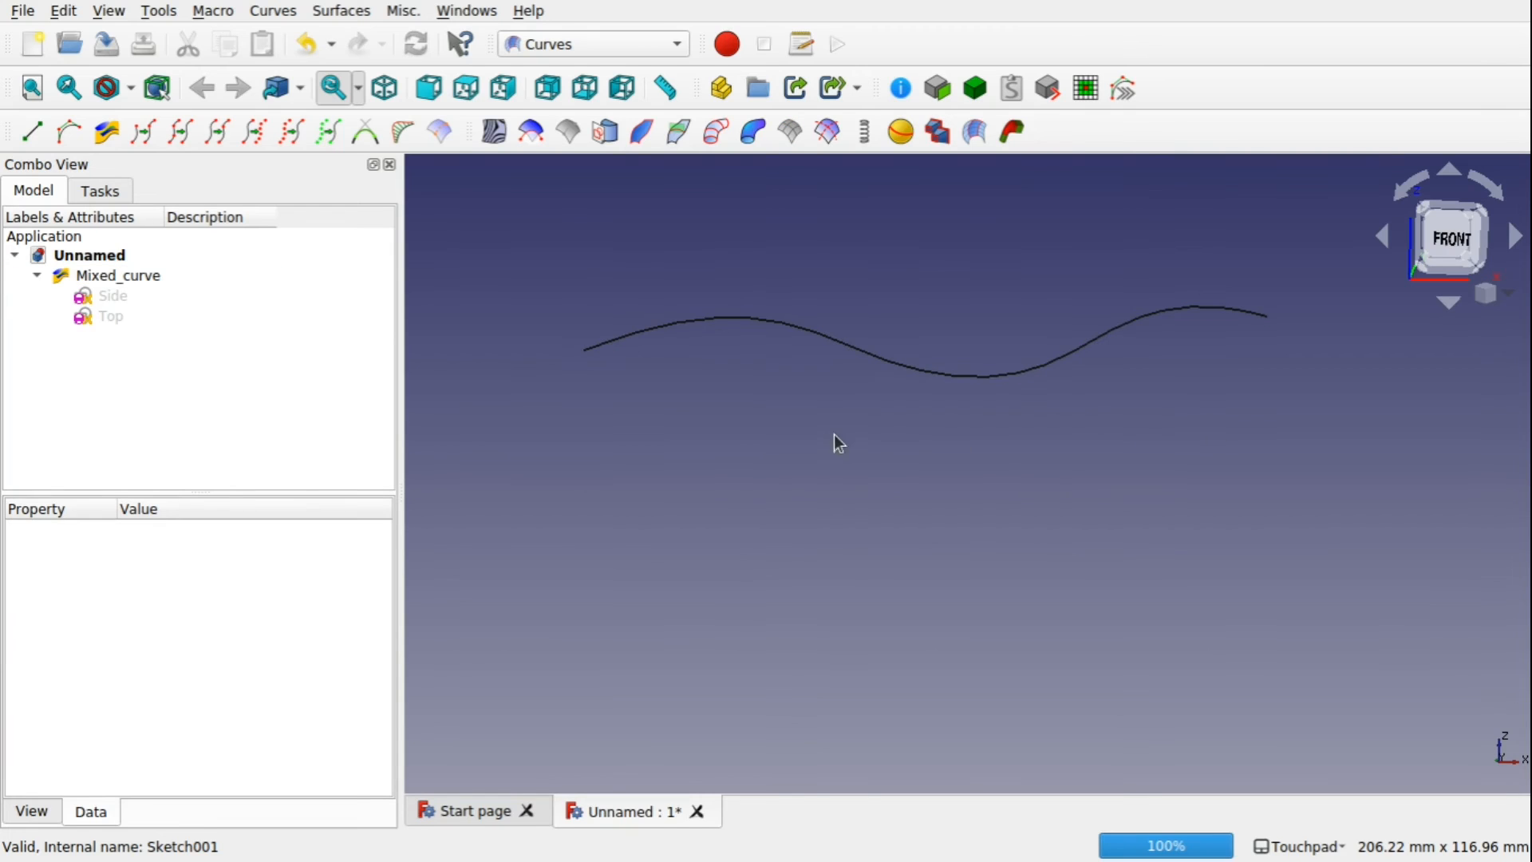
mouse_move(805, 418)
shift+mouse_down()
mouse_move(834, 438)
mouse_move(788, 413)
shift+mouse_up()
shift+drag(1117, 307, 1111, 380)
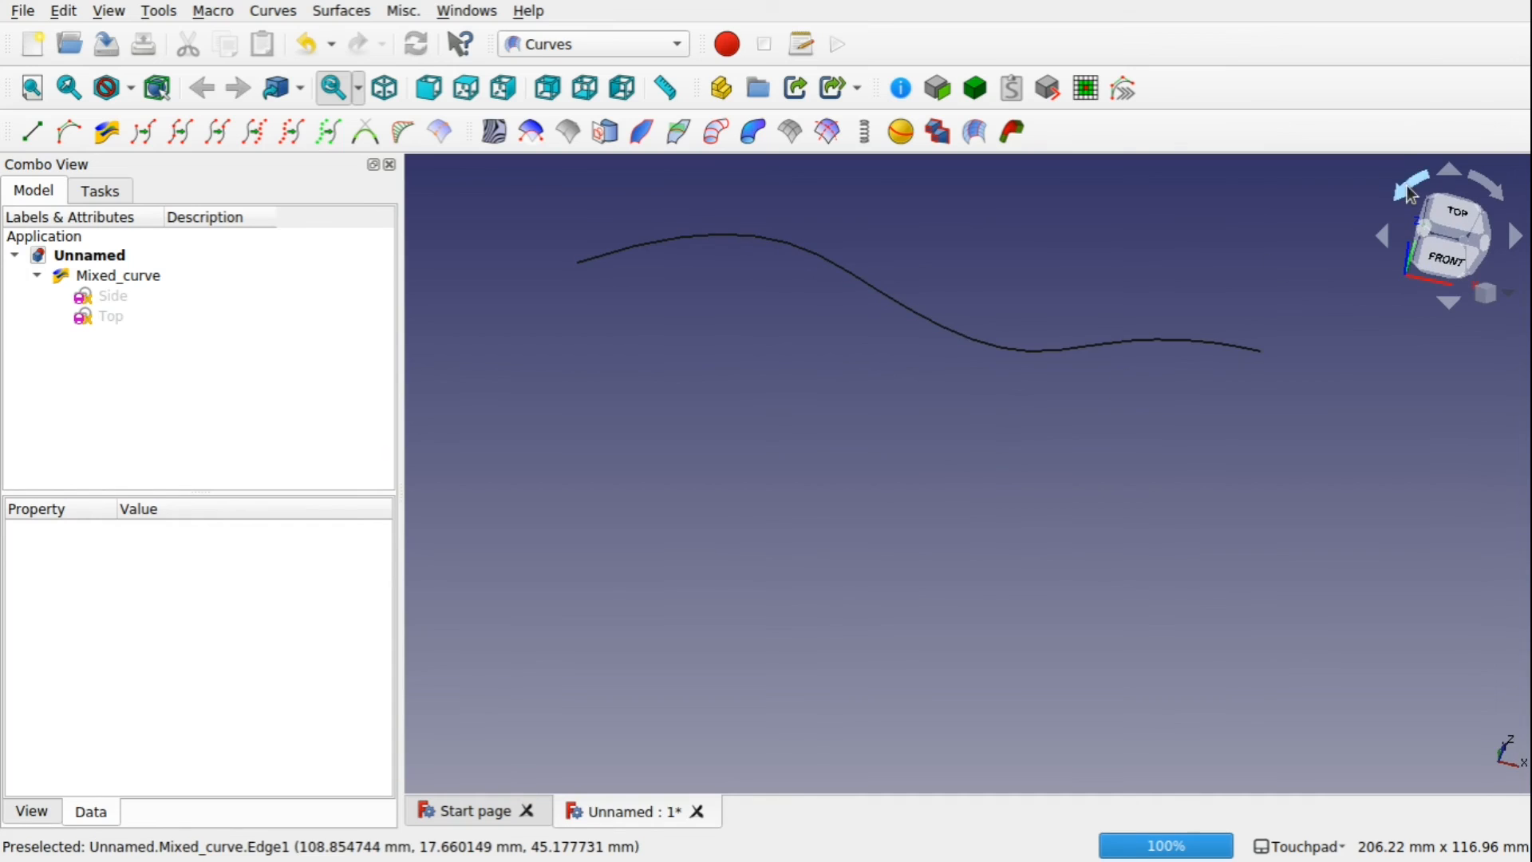
- Show the Side and Top sketches in the top view and hide the mixed curve
click(1465, 233)
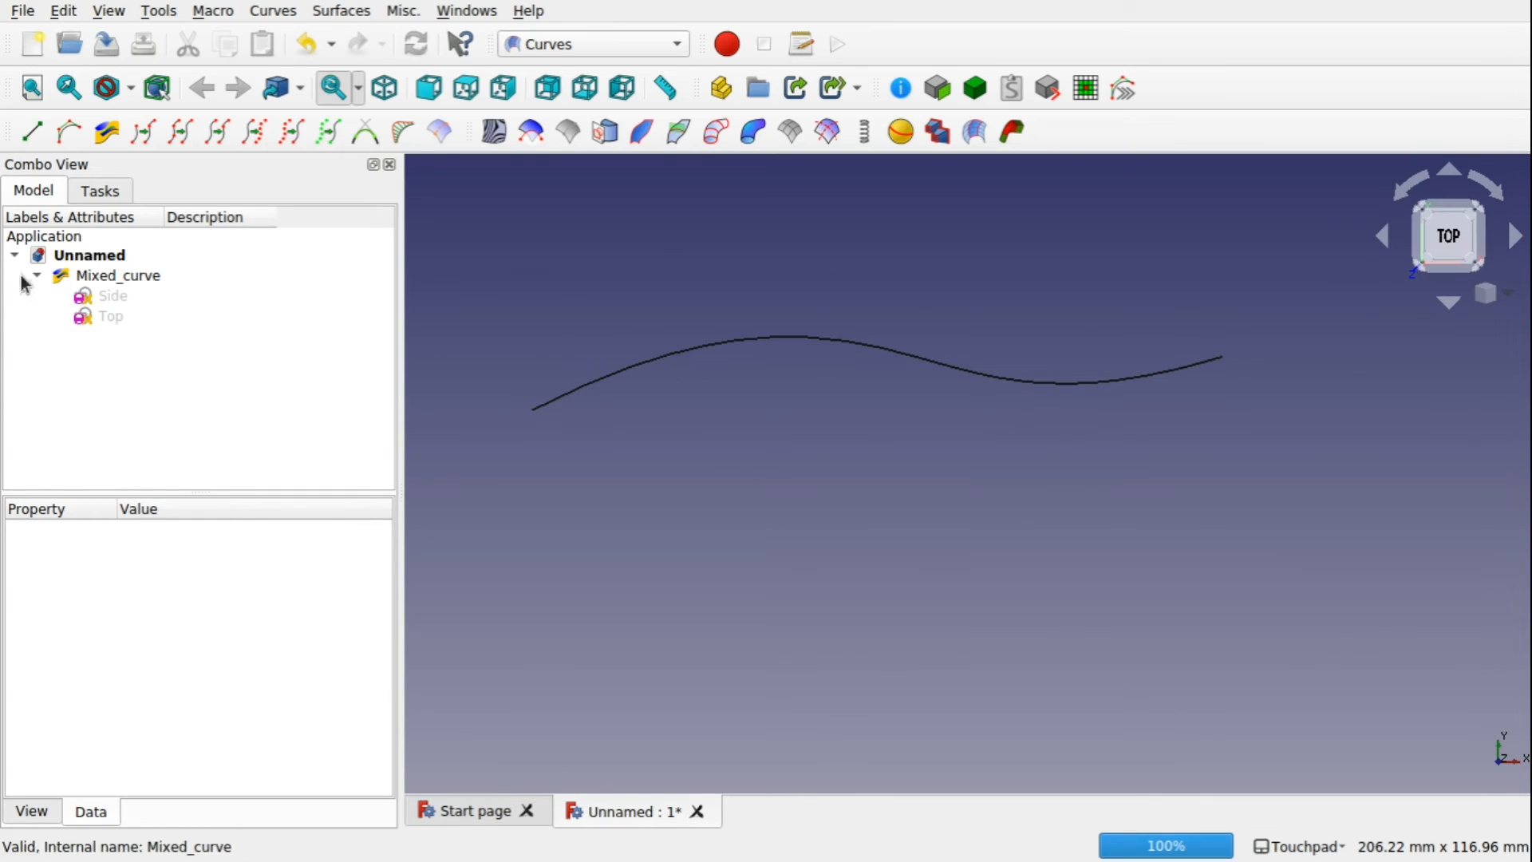
click(102, 293)
click(113, 319)
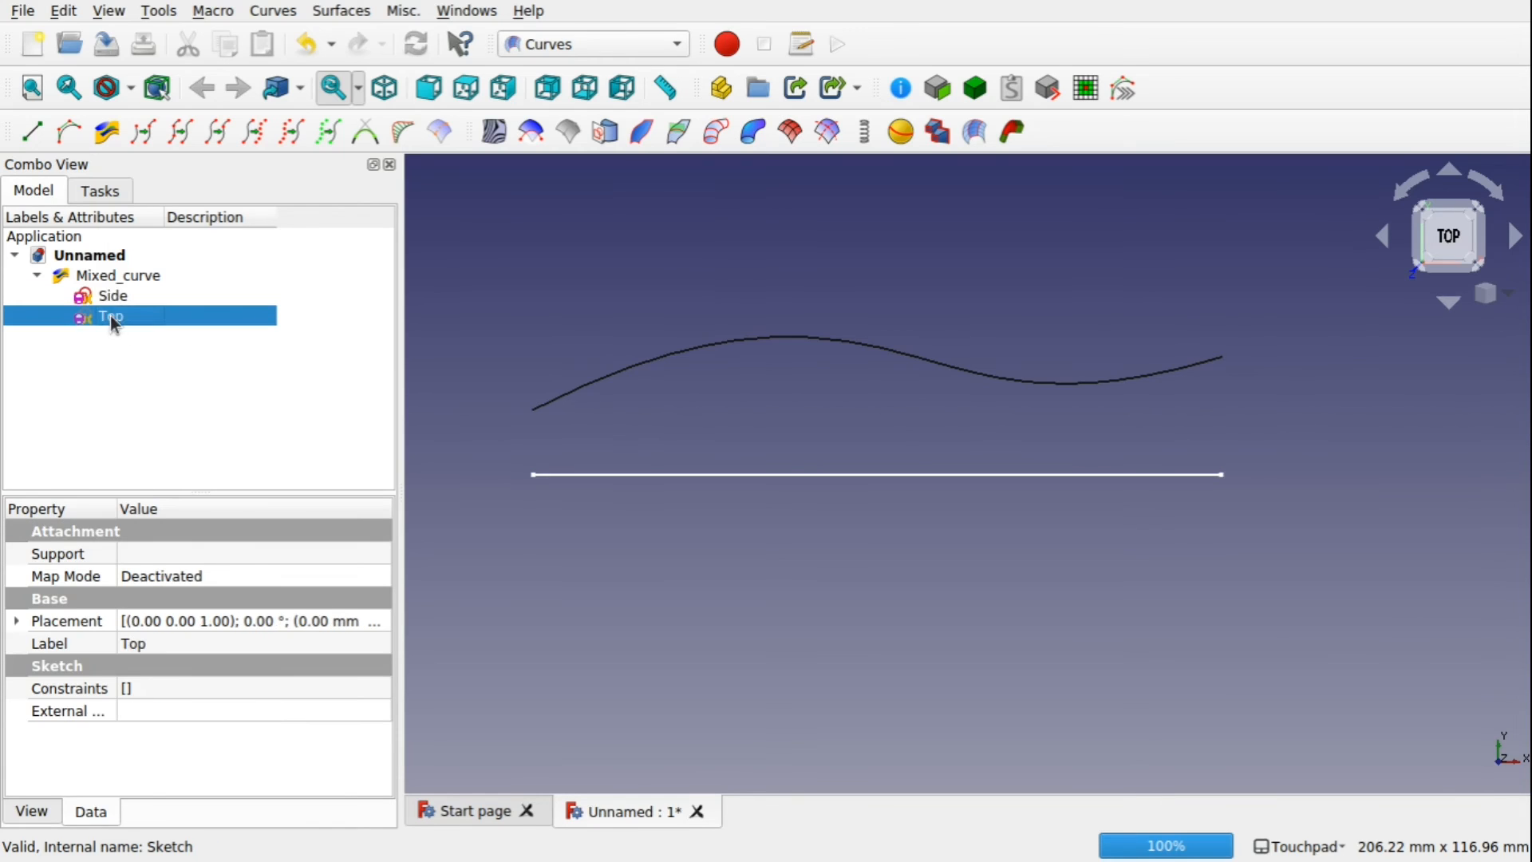
click(131, 275)
key(space)
- Create a second mixed curve from the top view, selecting the Top spline first and the Side spline second
click(945, 369)
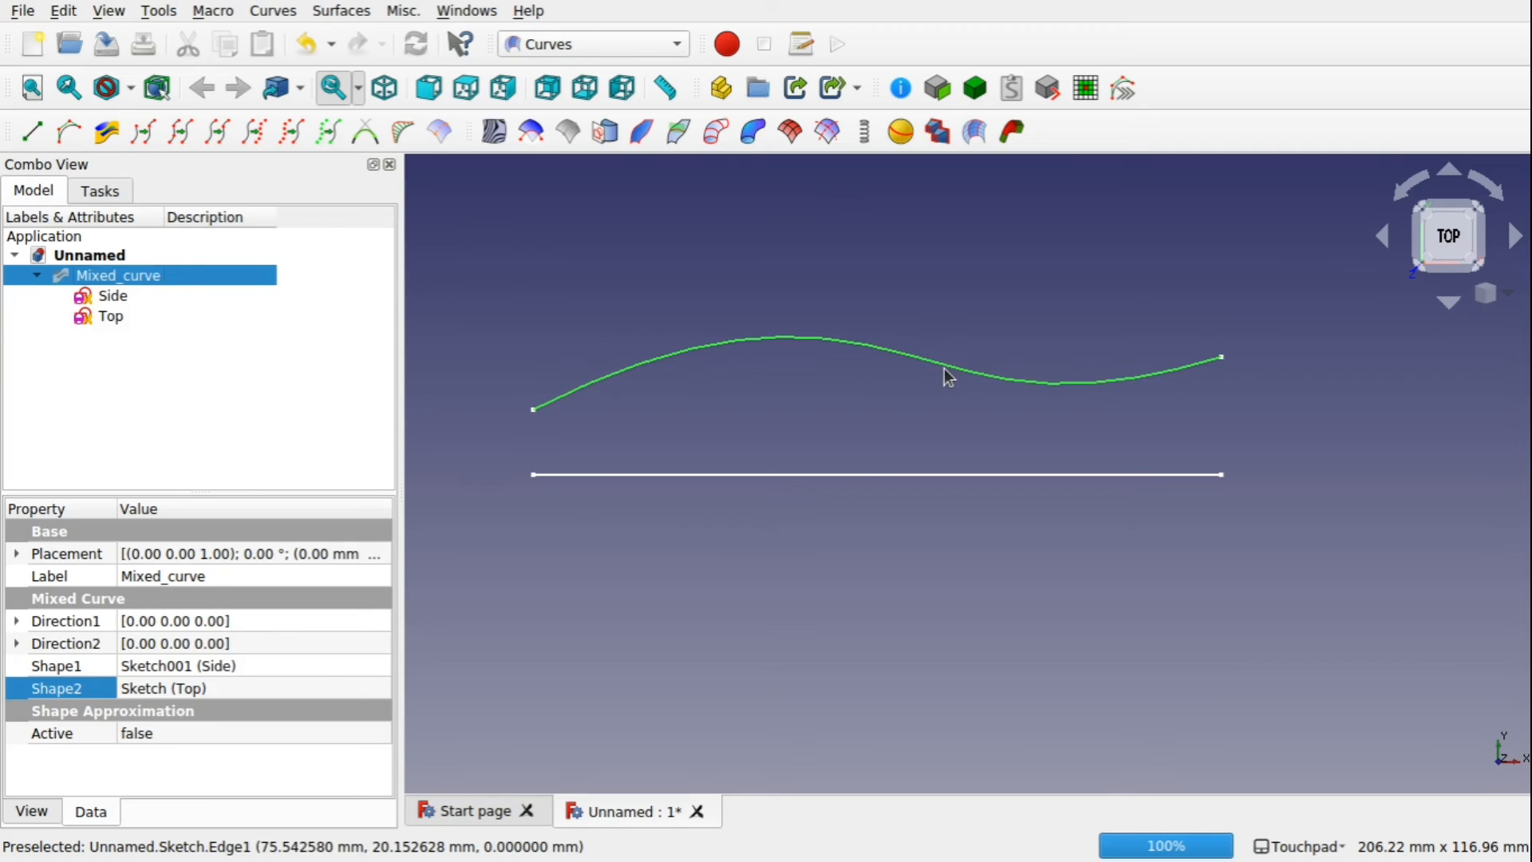
ctrl+click(855, 474)
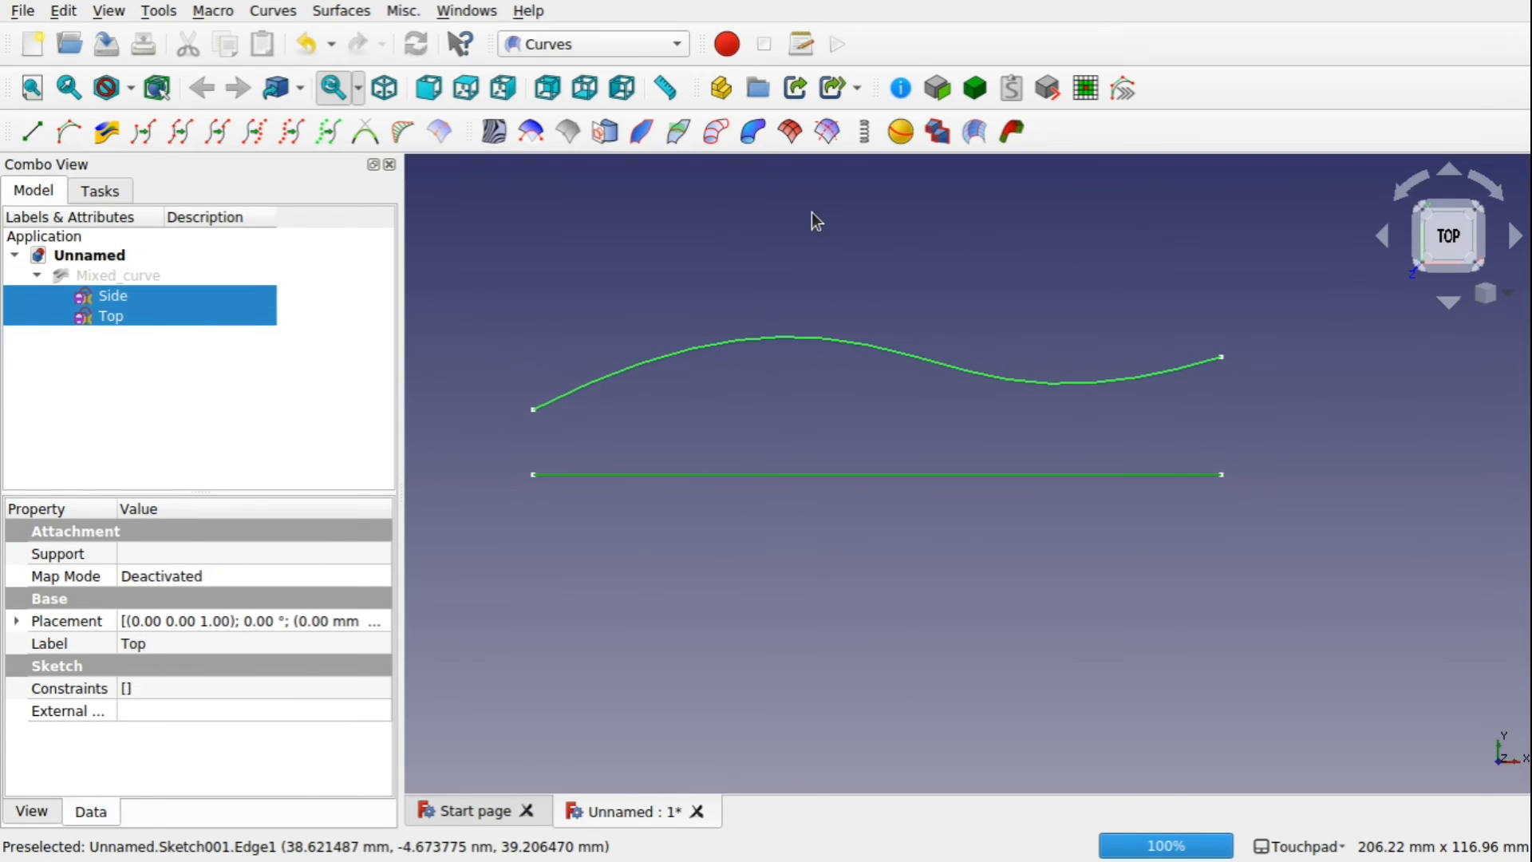
click(106, 131)
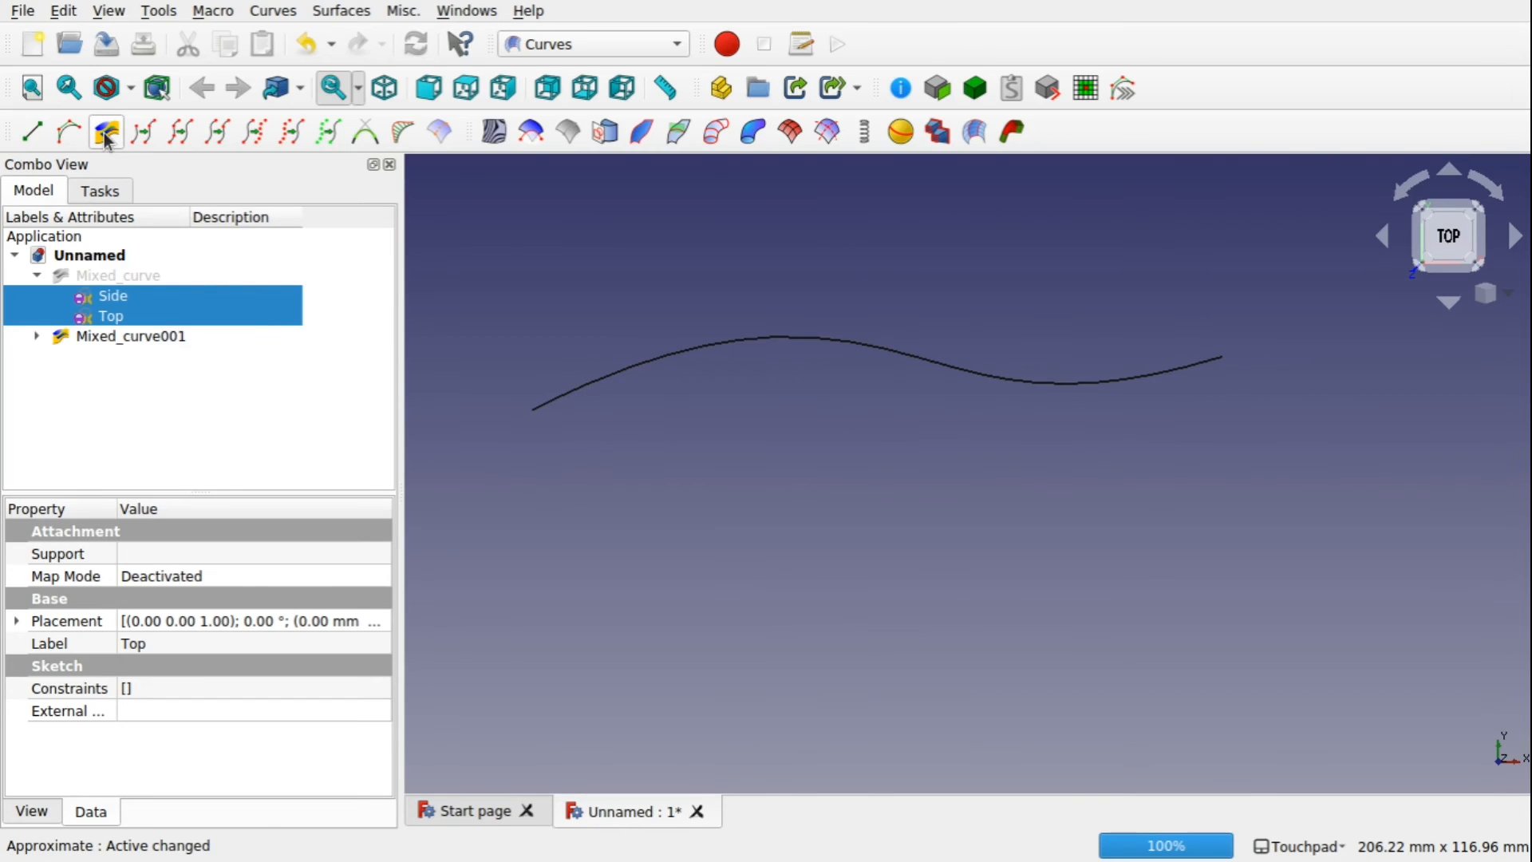
- Show the original mixed curve over the second one and compare them from a slightly tilted view
click(108, 275)
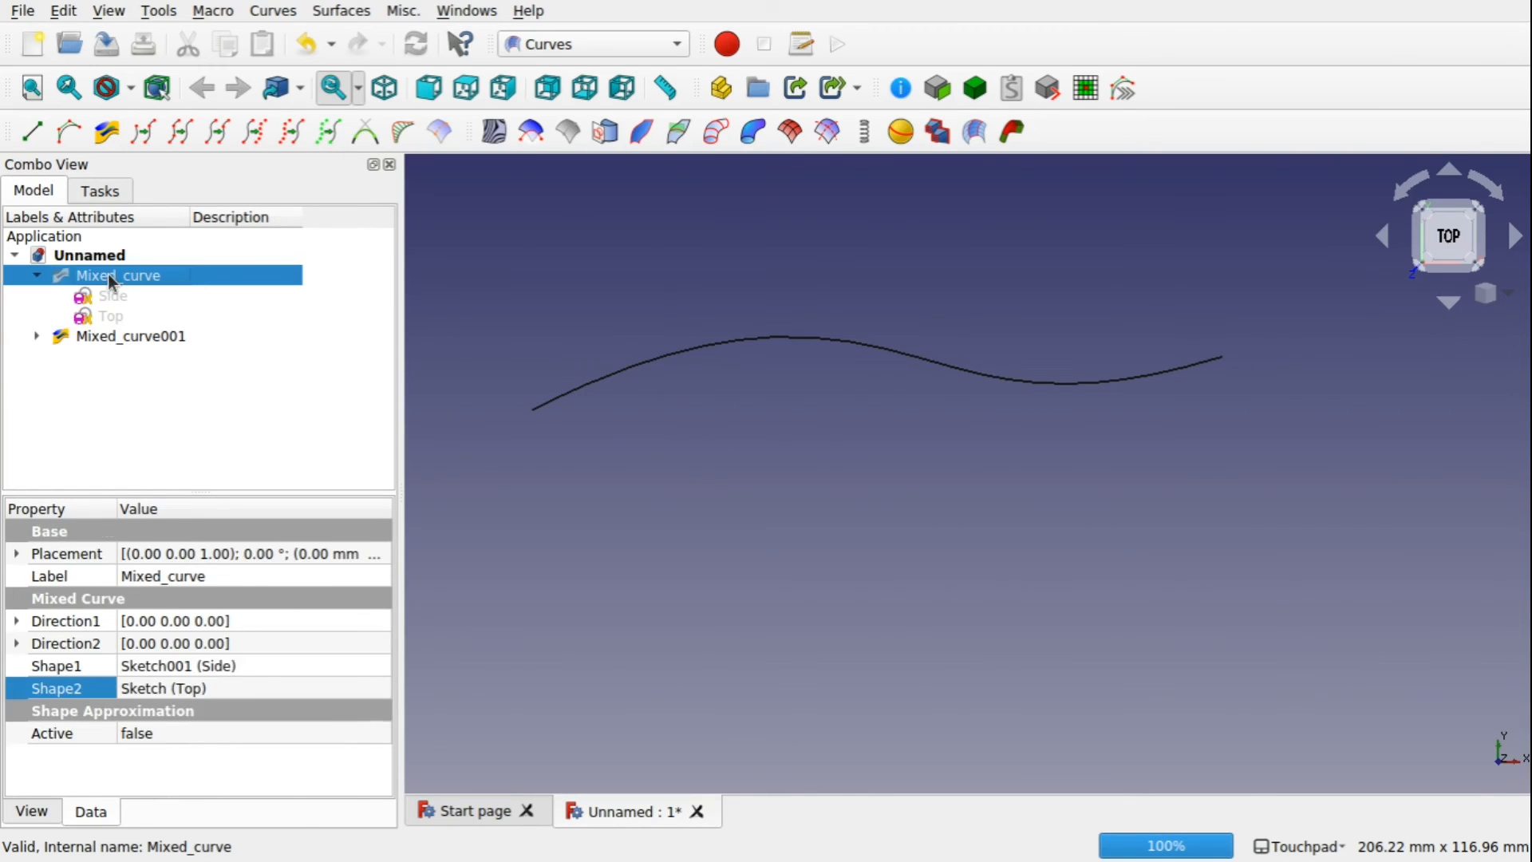
middle_drag(953, 489, 991, 535)
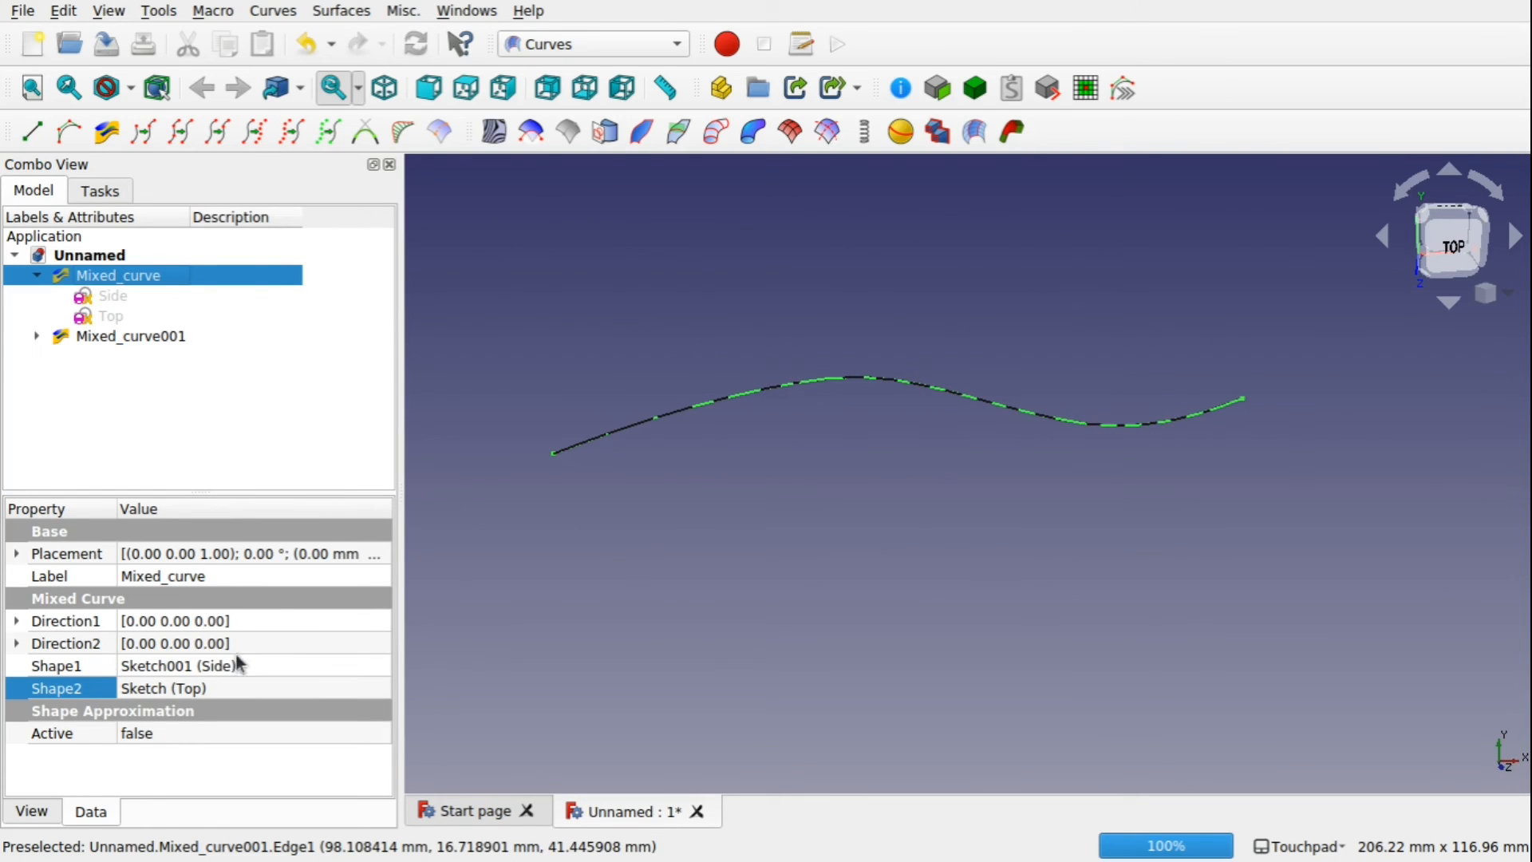
click(737, 529)
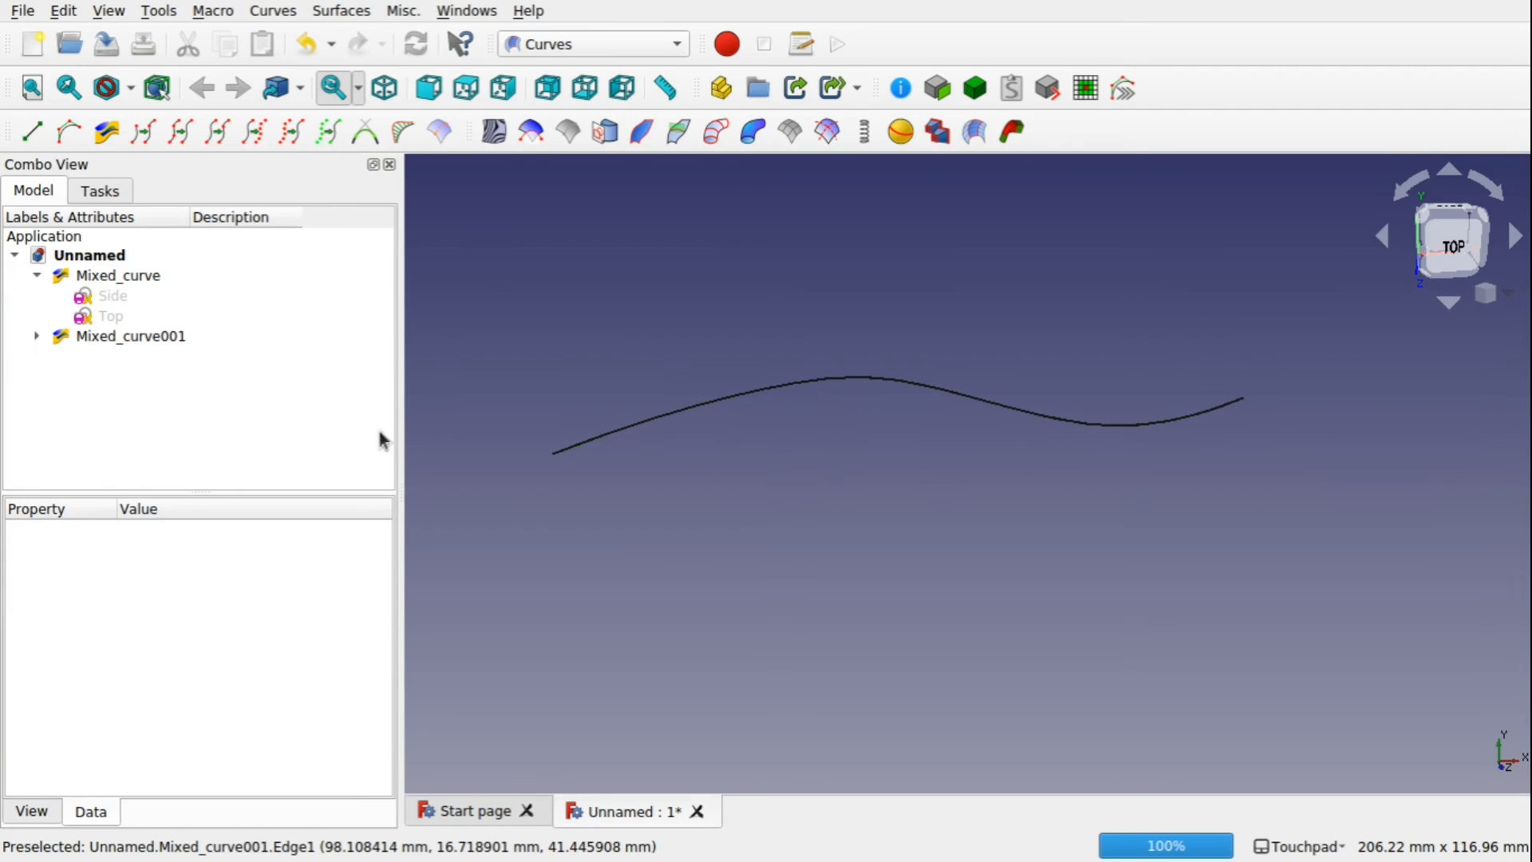
- Delete the second mixed curve that was created from the top view
click(129, 342)
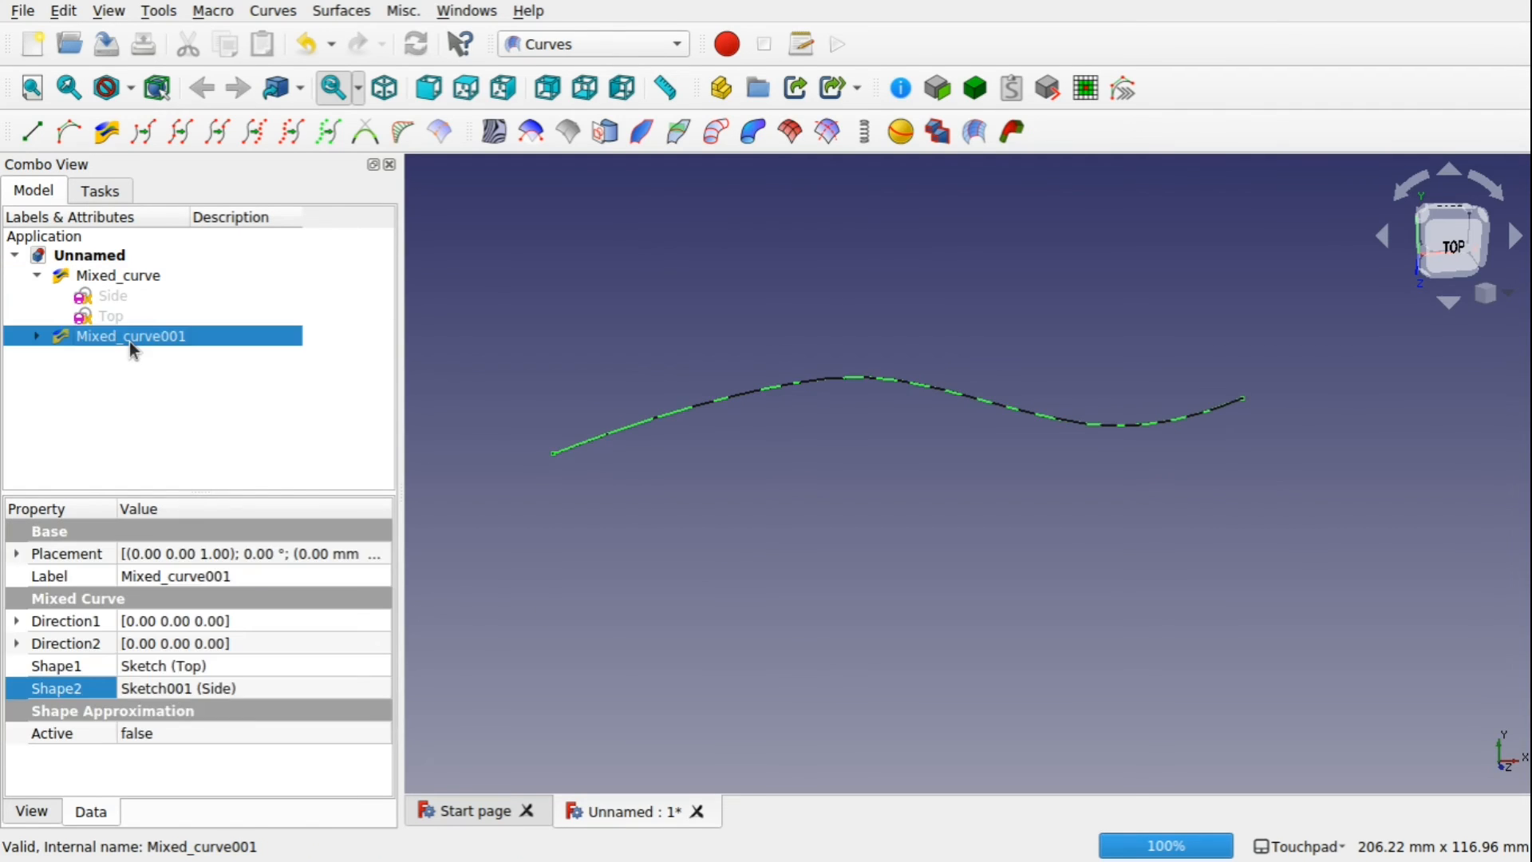
key(Delete)
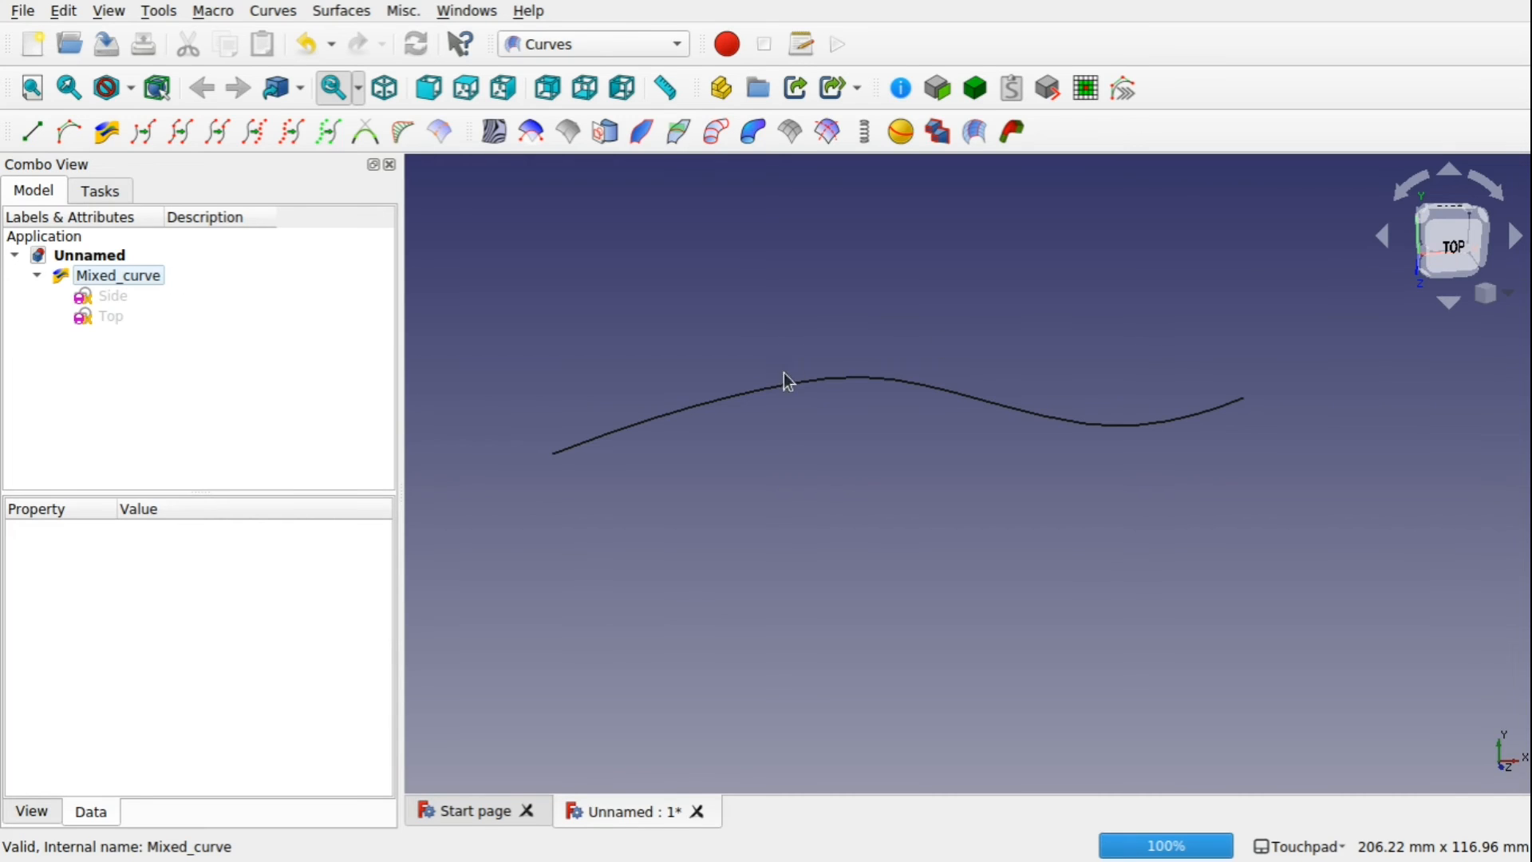
alt+drag(789, 383, 817, 335)
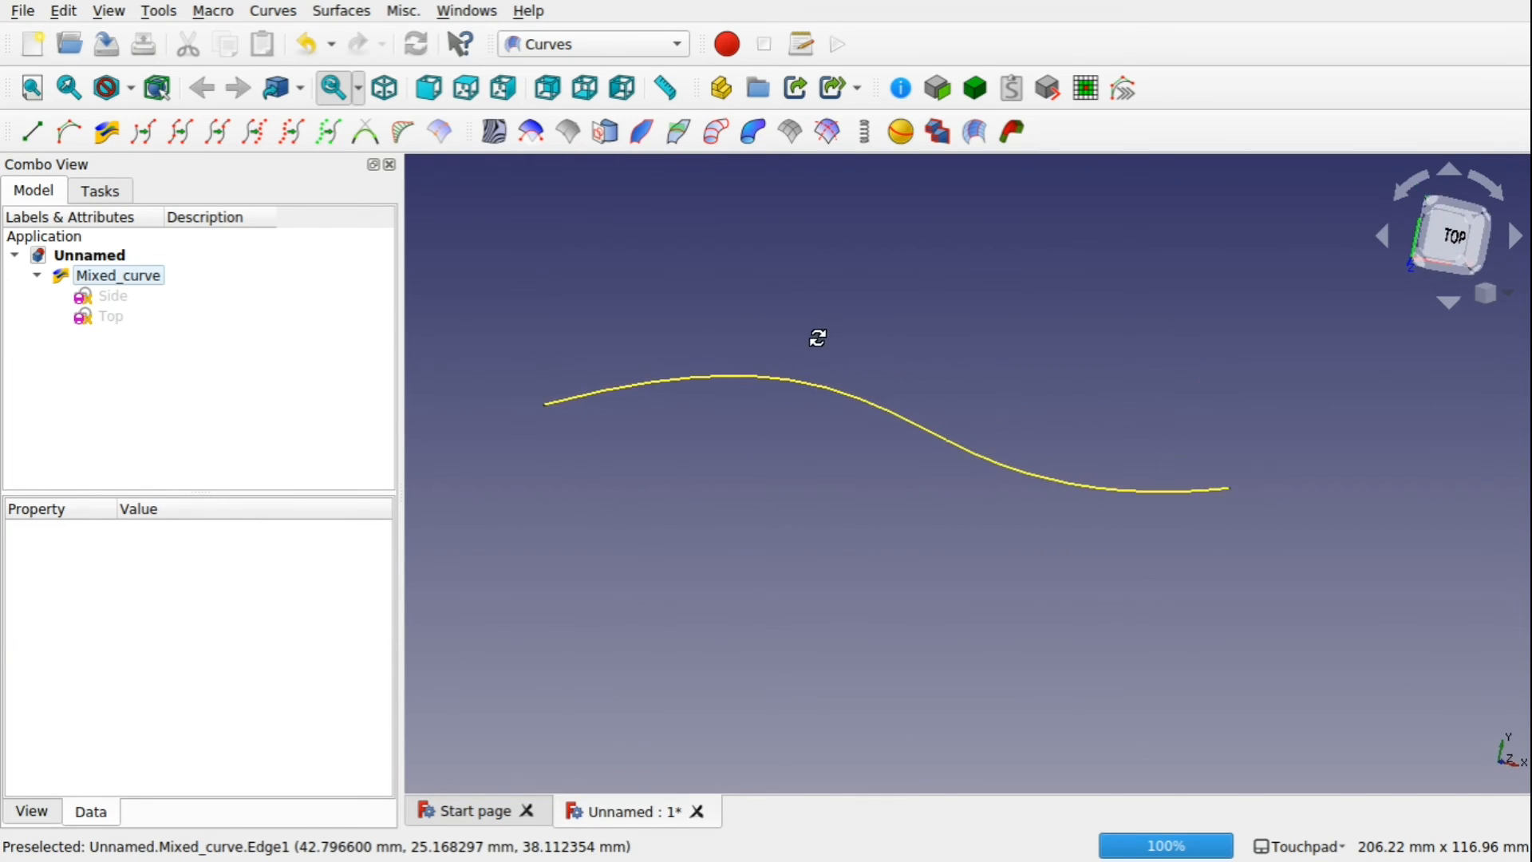
- Hide the mixed curve, make the Side and Top sketches visible, and orbit them to an oblique view near the left side
click(118, 276)
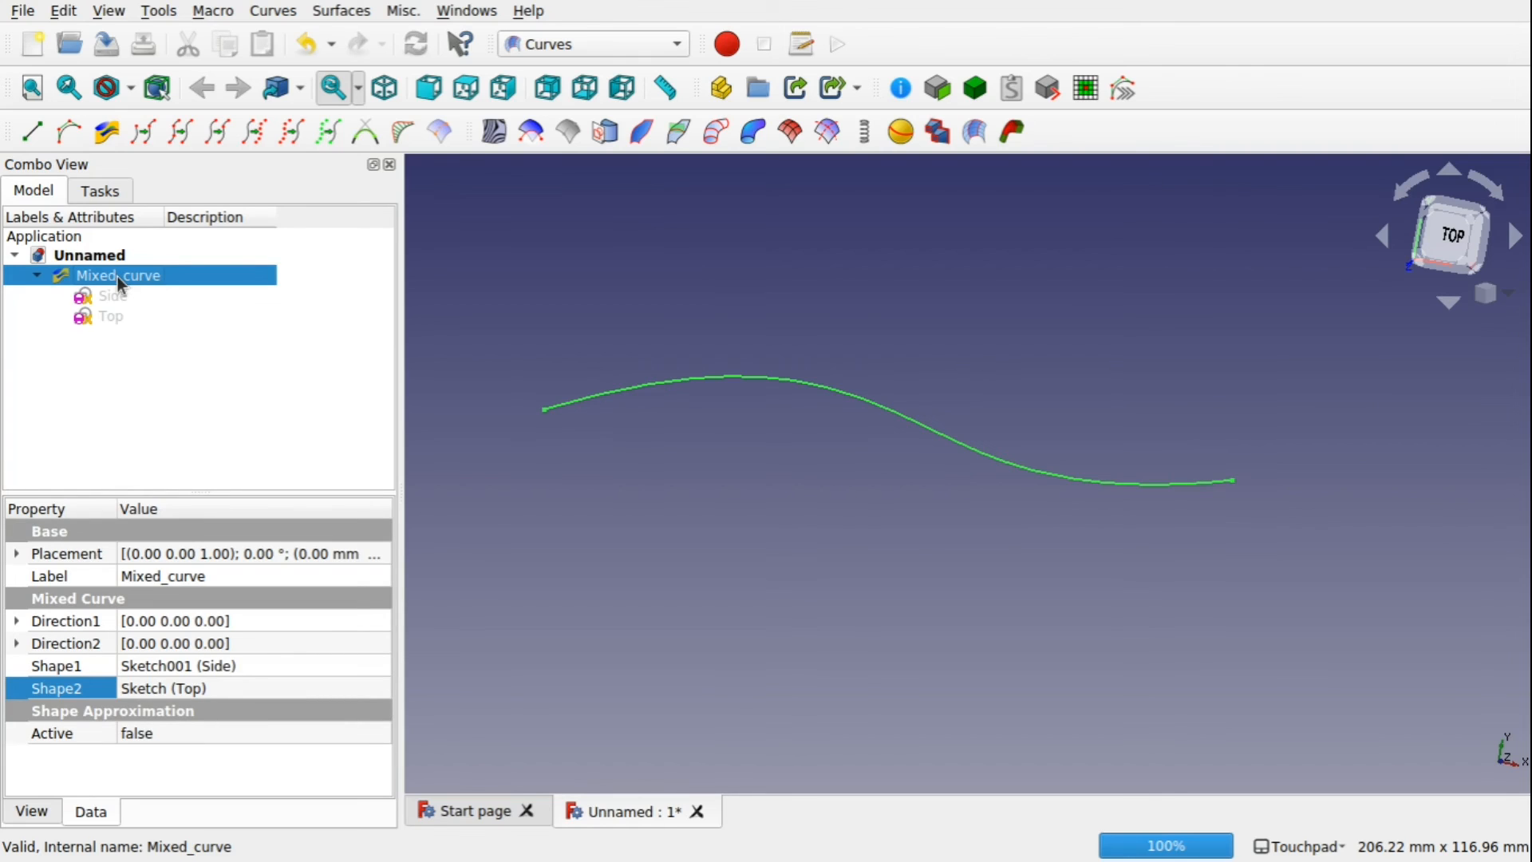
key(space)
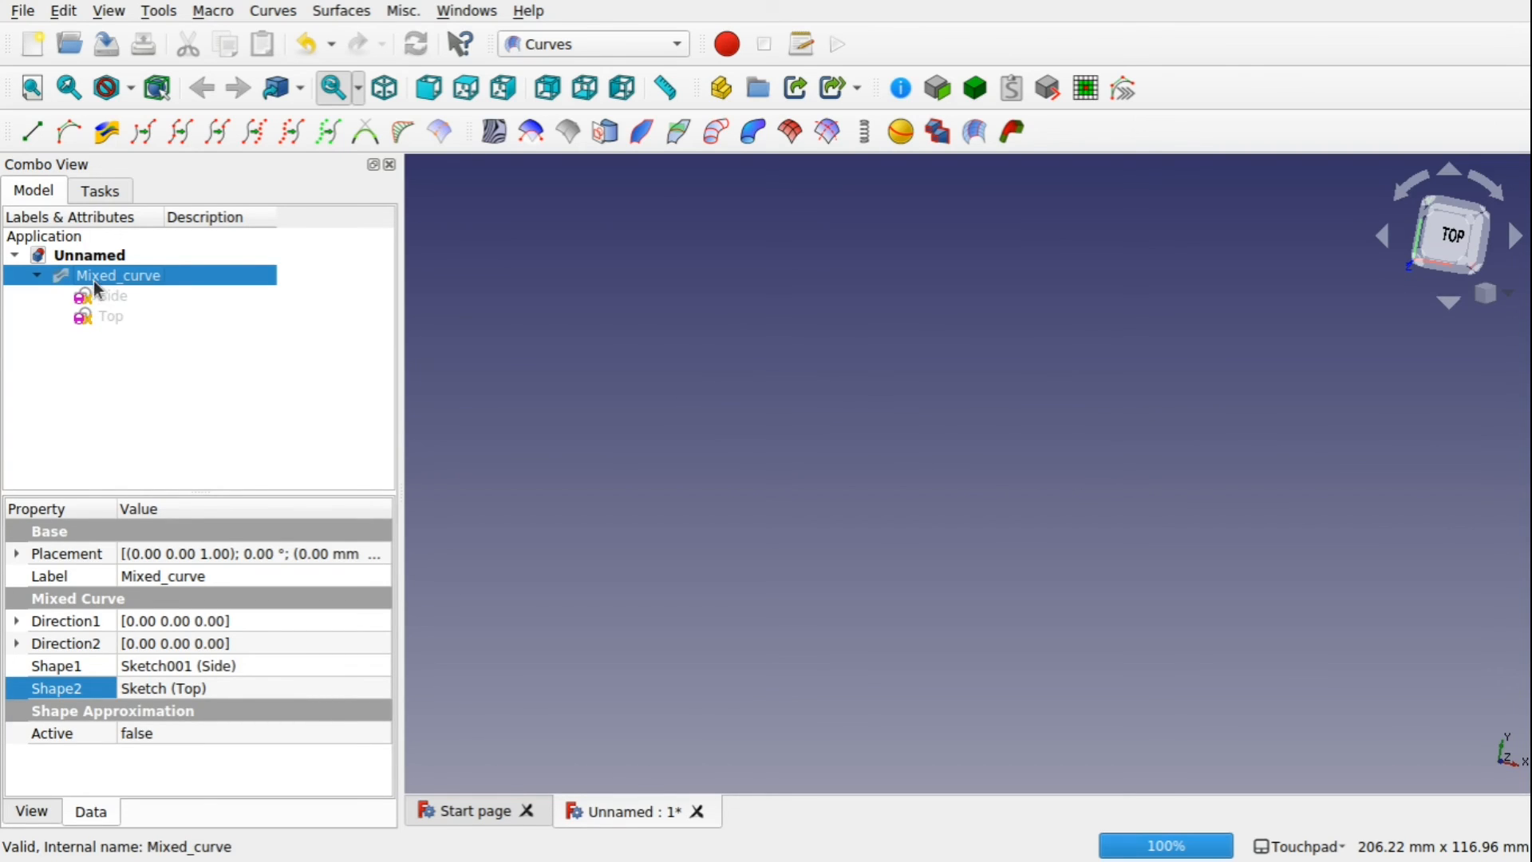
click(103, 295)
key(space)
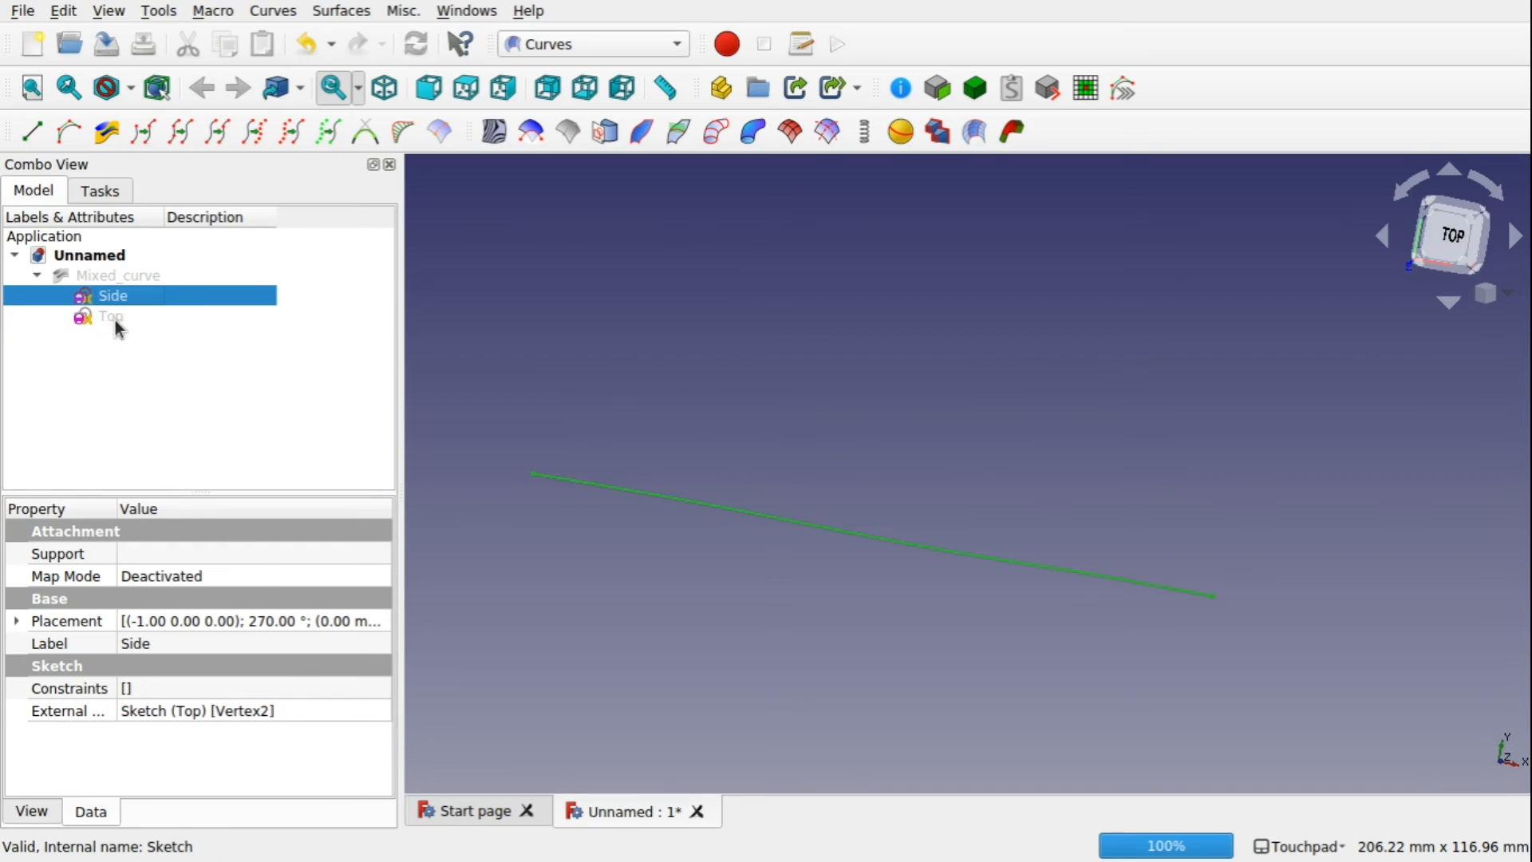
click(115, 317)
key(space)
mouse_move(884, 450)
alt+mouse_down()
mouse_move(707, 452)
mouse_move(912, 454)
mouse_move(844, 458)
mouse_move(861, 468)
alt+mouse_up()
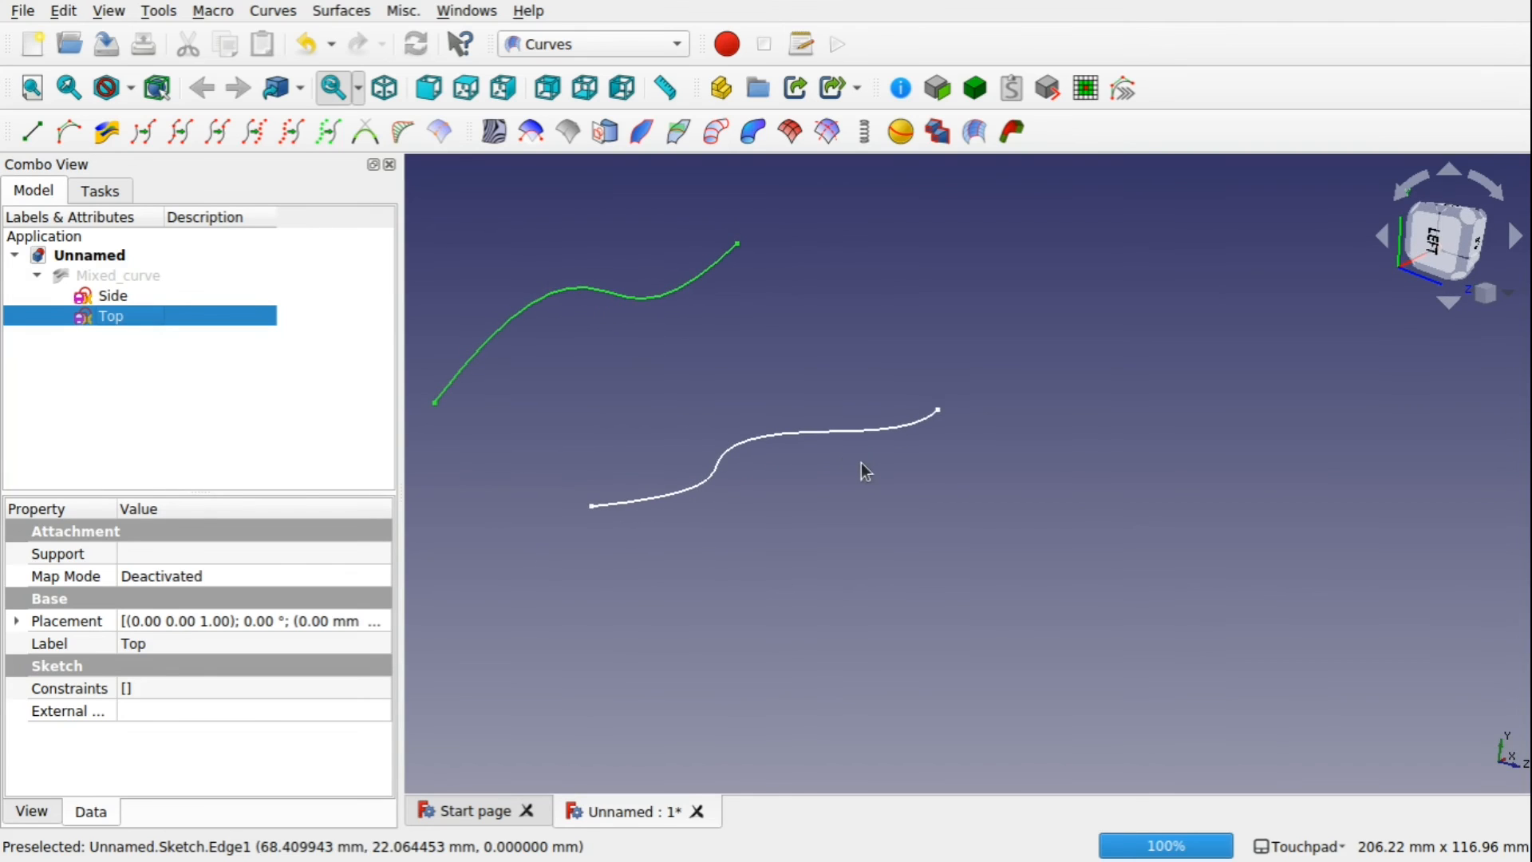
- Create a second mixed curve from the oblique view, selecting the Side spline first and the Top spline second
click(835, 475)
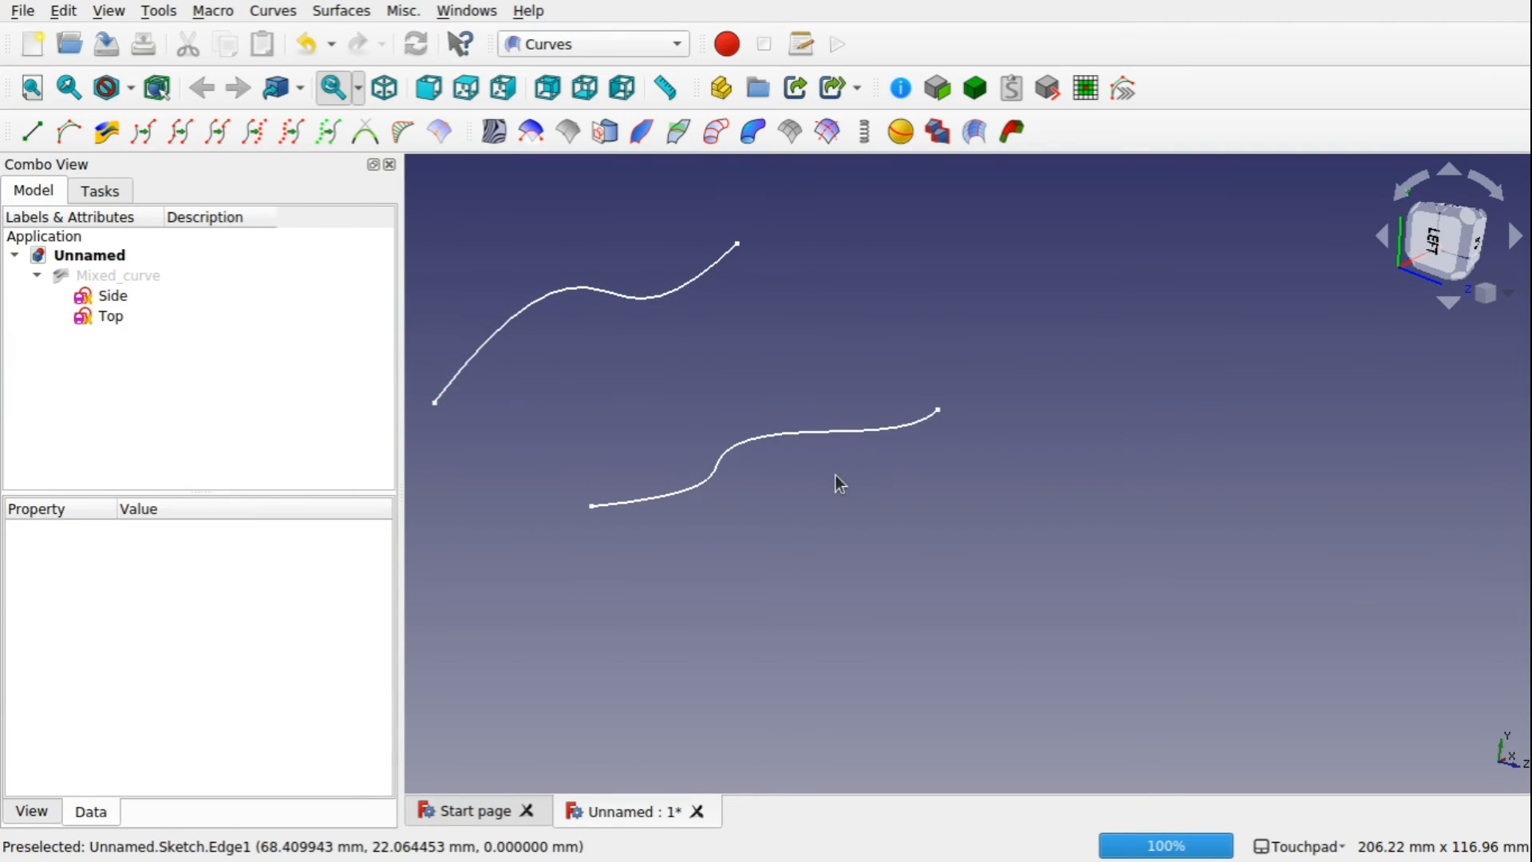
click(696, 482)
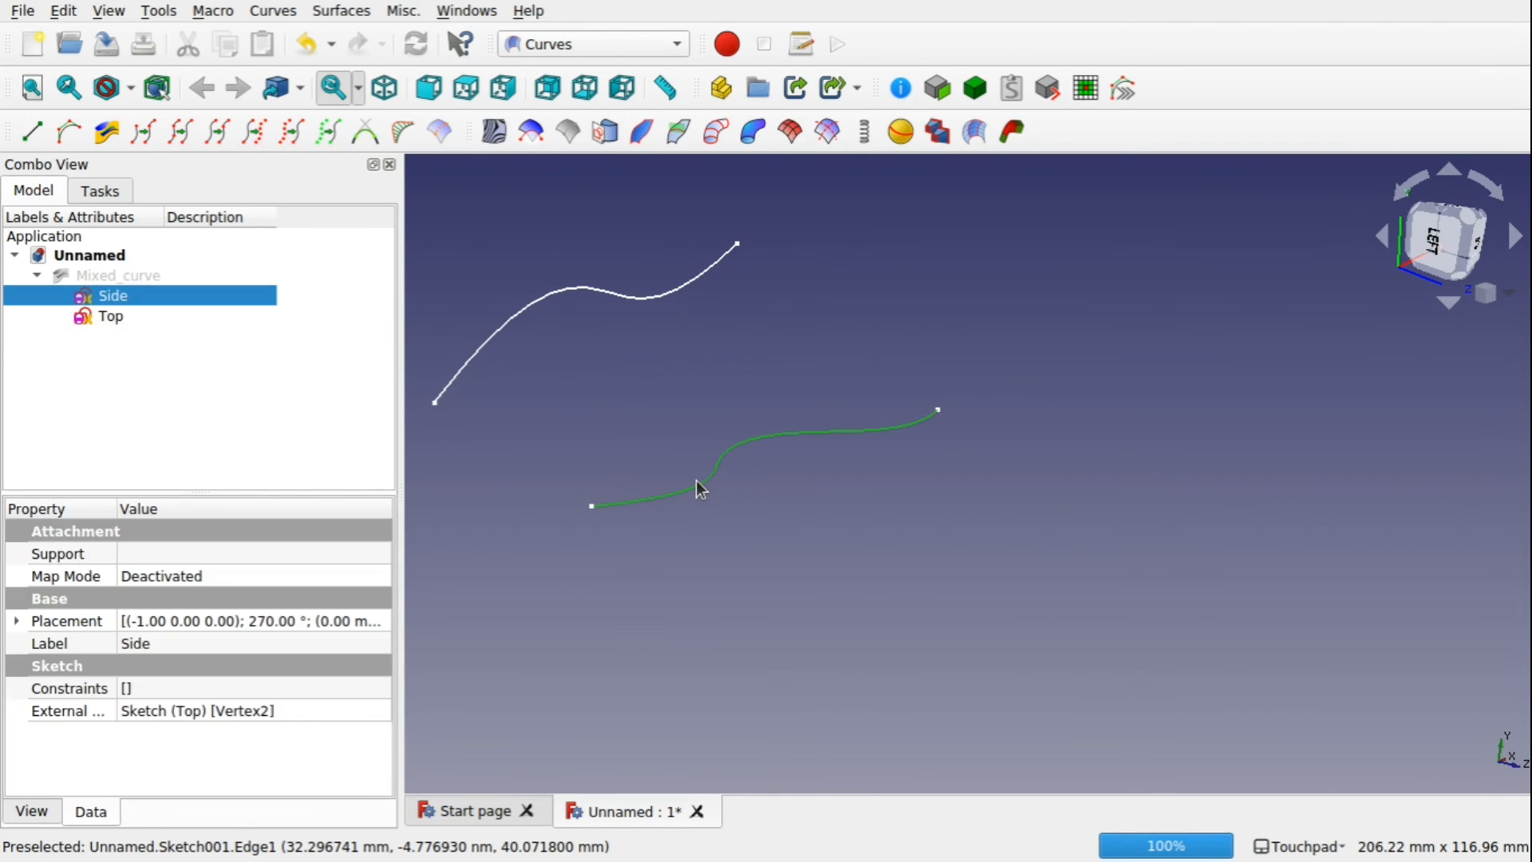
ctrl+click(543, 291)
click(106, 132)
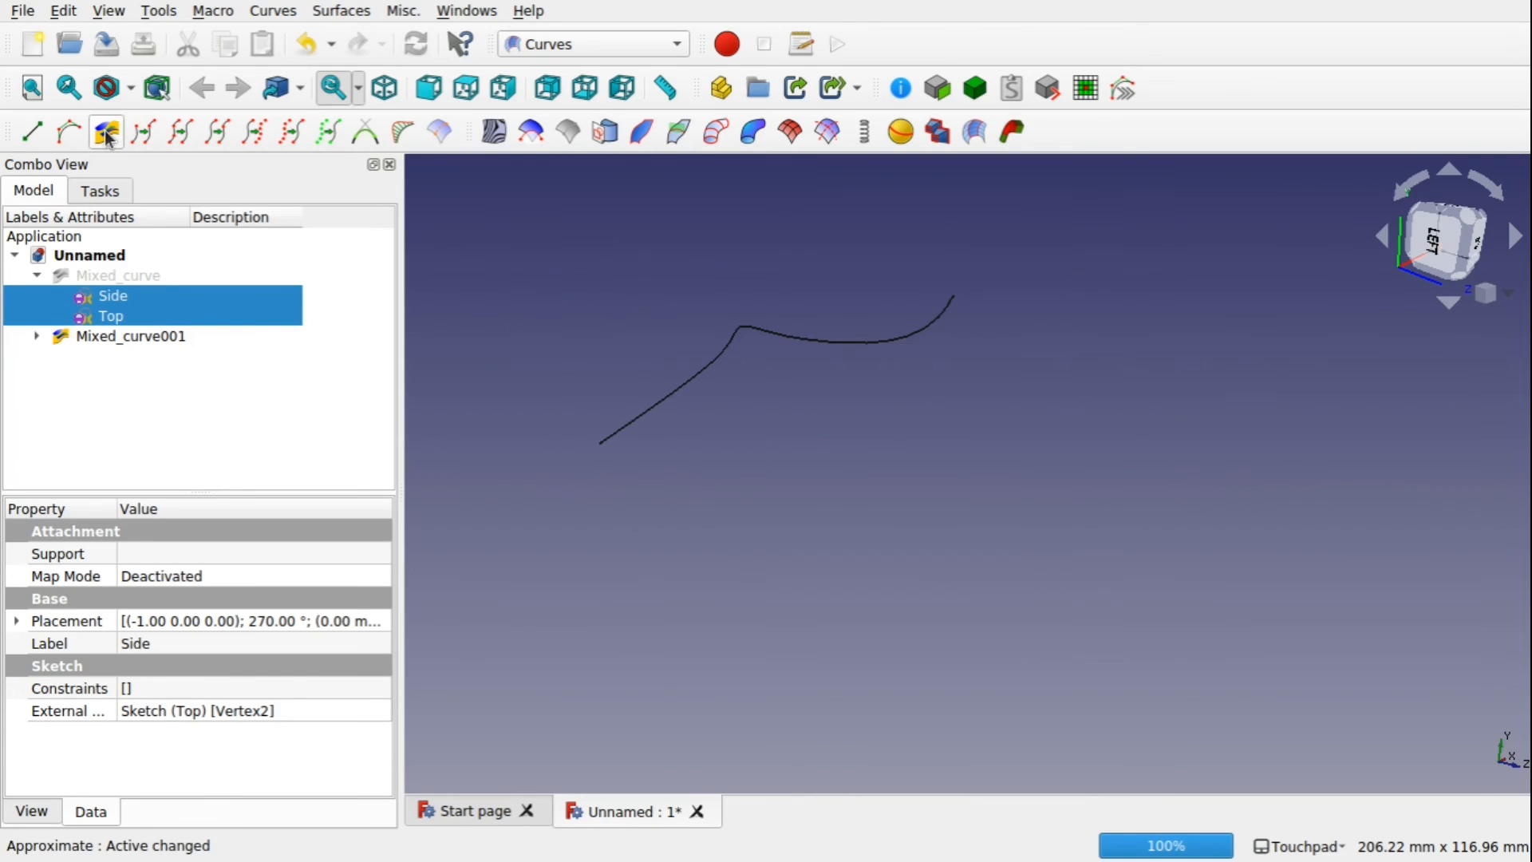
- Show the original mixed curve together with the new one and compare their shapes and properties
click(130, 338)
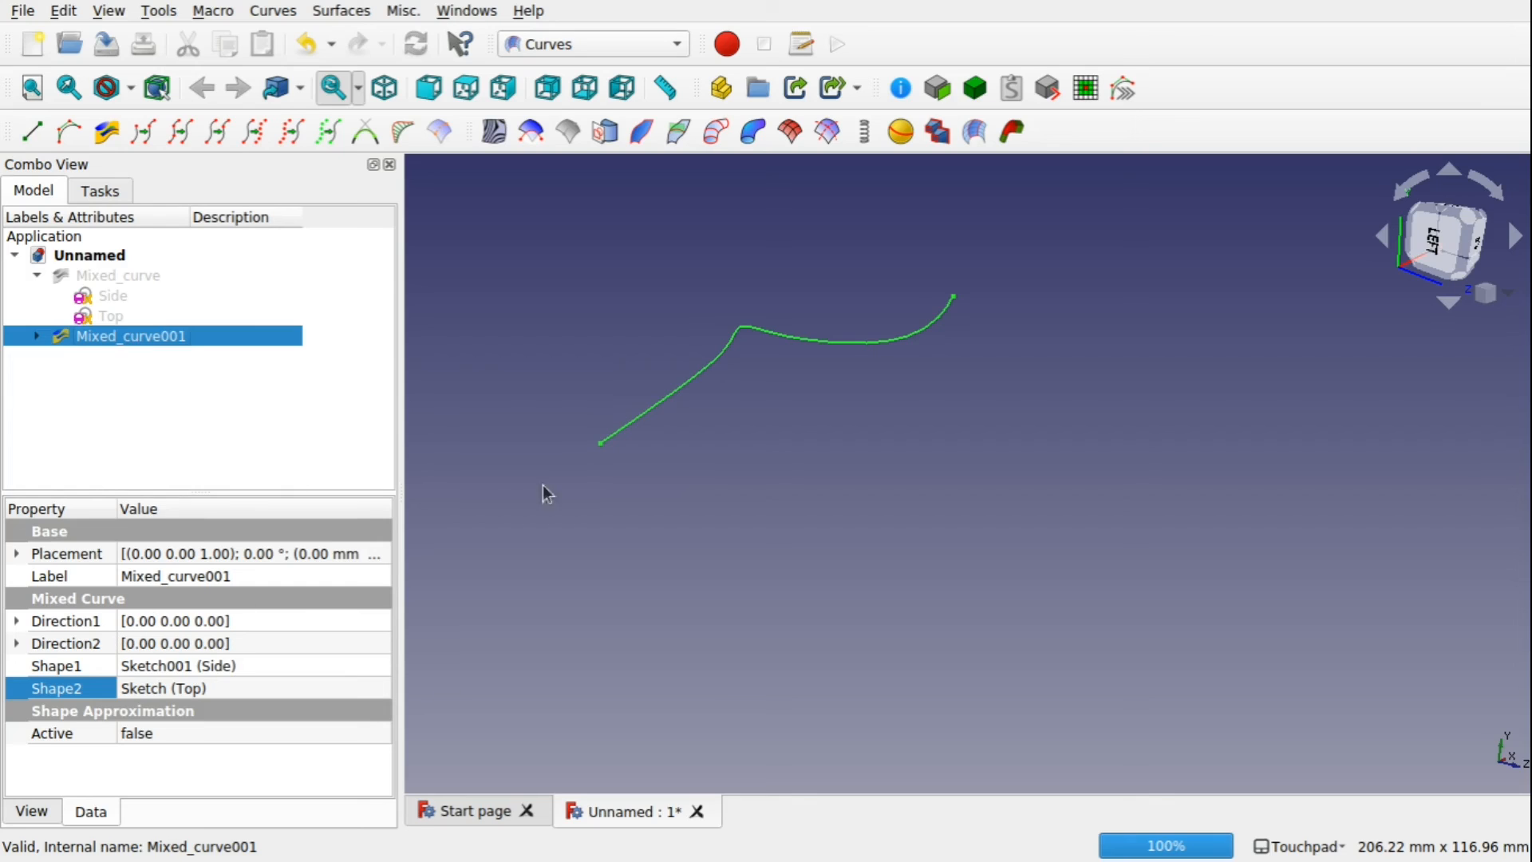
click(137, 275)
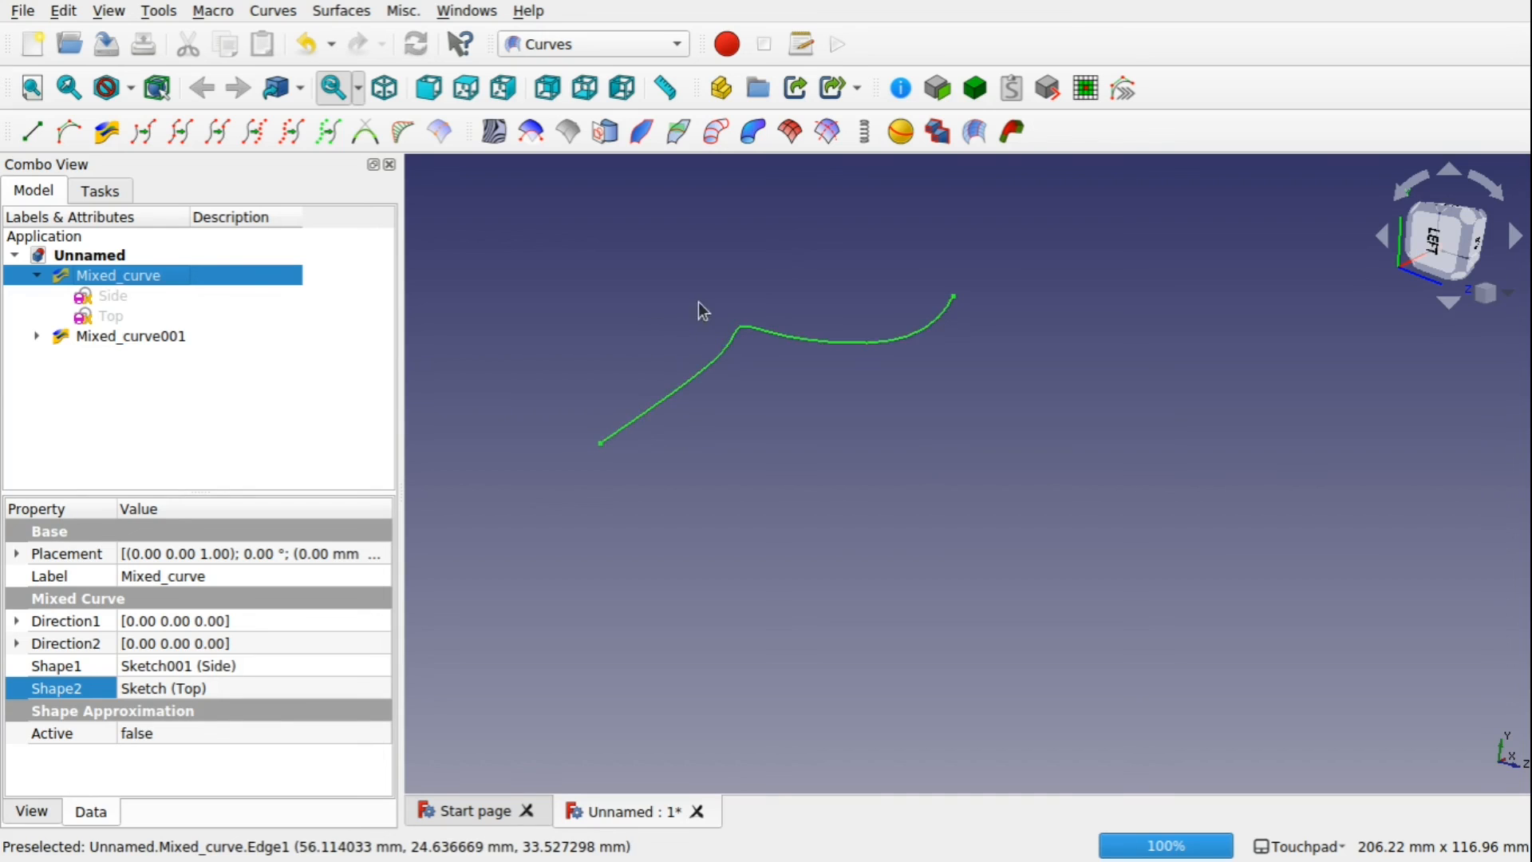
mouse_move(757, 309)
shift+mouse_down()
mouse_move(846, 372)
mouse_move(1007, 423)
mouse_move(728, 280)
mouse_move(659, 184)
mouse_move(1058, 325)
mouse_move(793, 342)
mouse_move(667, 332)
mouse_move(739, 288)
mouse_move(767, 339)
mouse_move(878, 379)
mouse_move(766, 327)
mouse_move(742, 335)
shift+mouse_up()
- Make the Side and Top source sketches under both mixed curves visible alongside the resulting curves
click(38, 336)
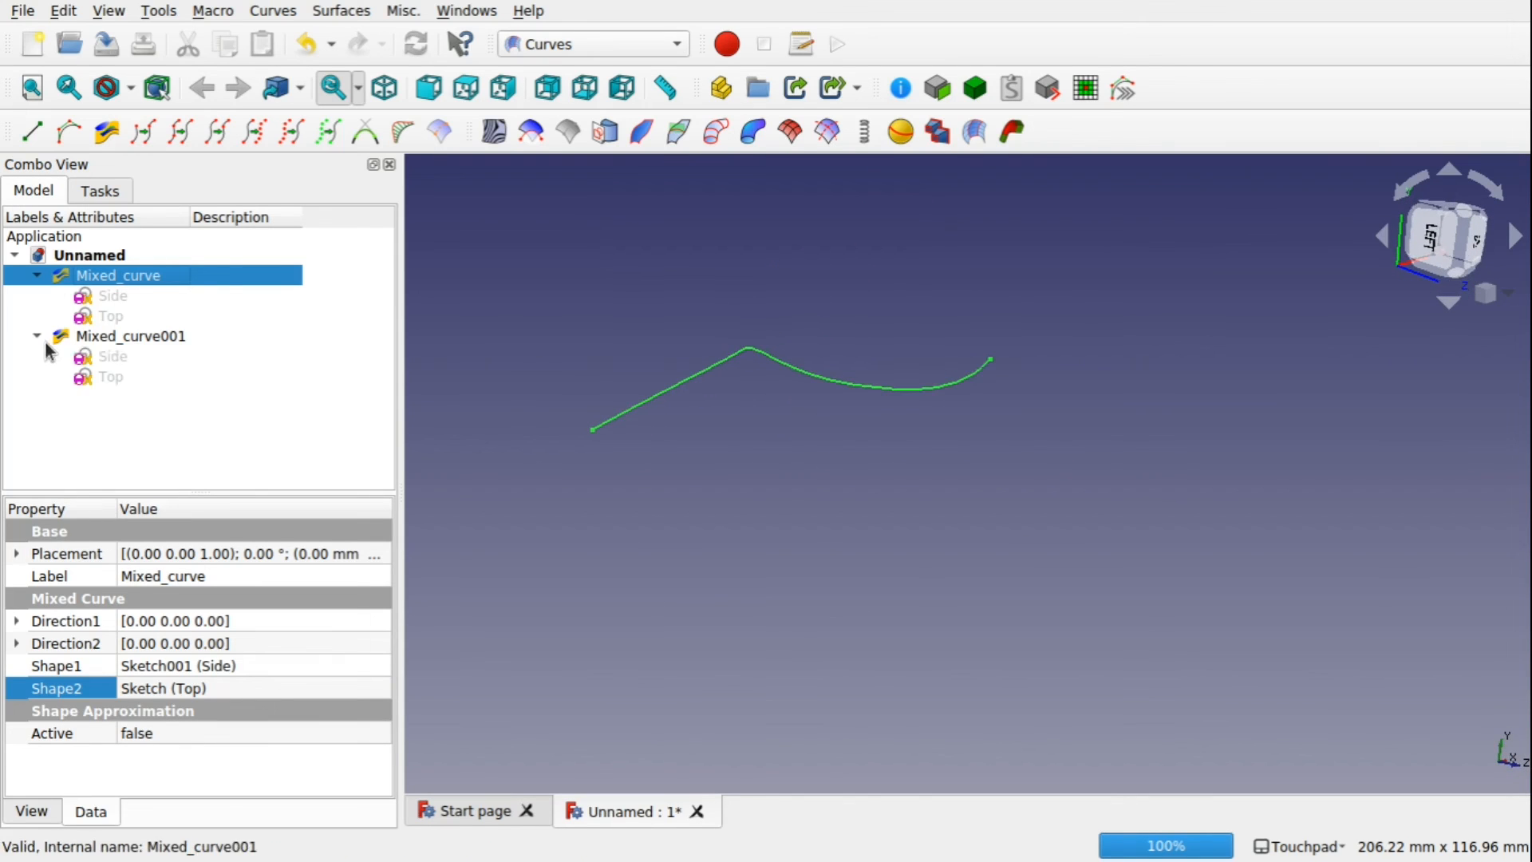
click(99, 356)
click(110, 375)
key(space)
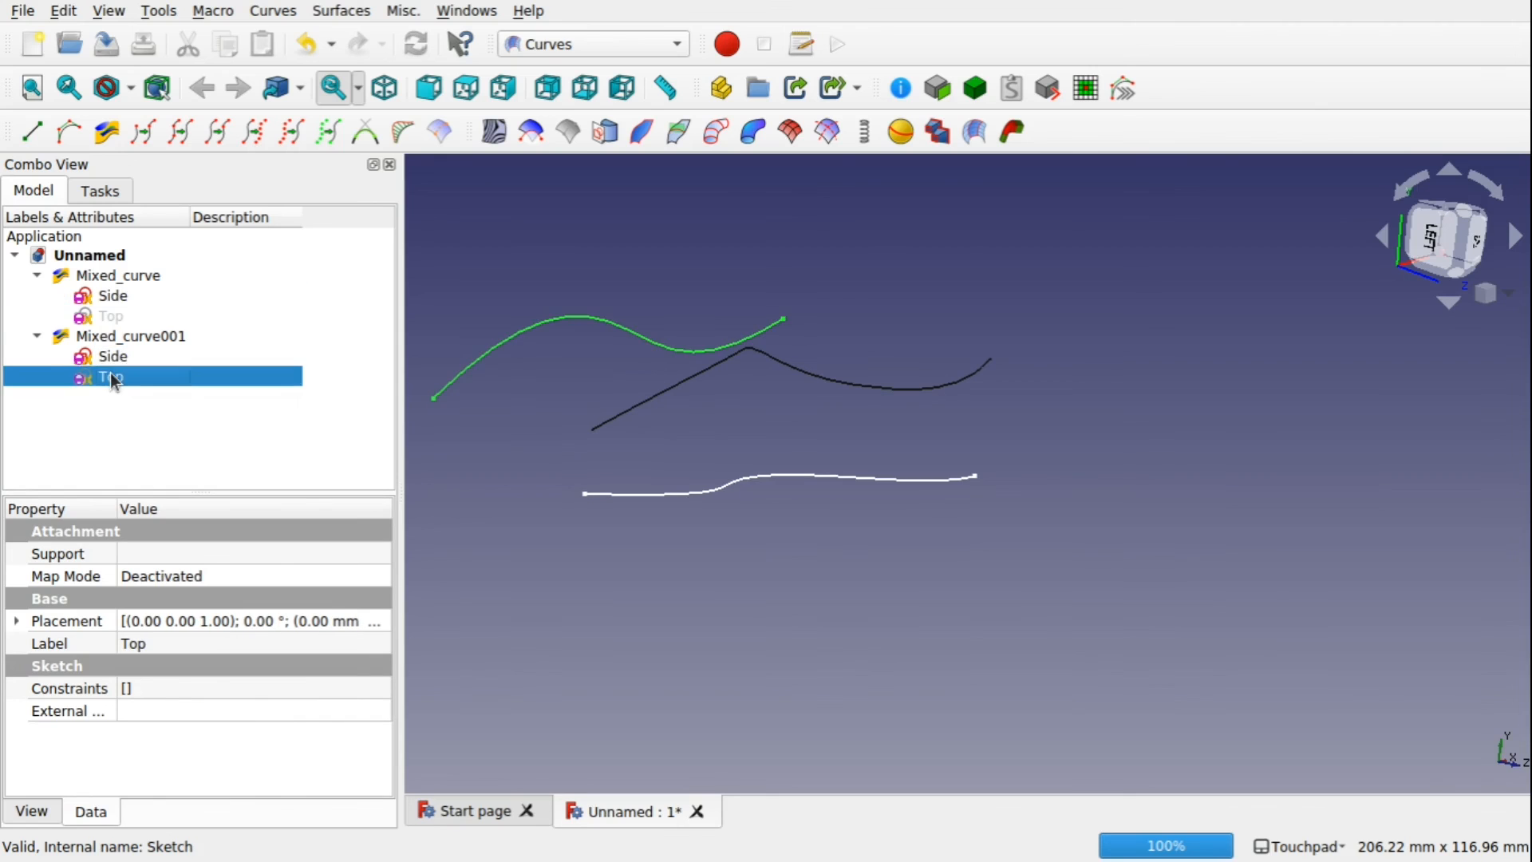
shift+drag(879, 251, 415, 275)
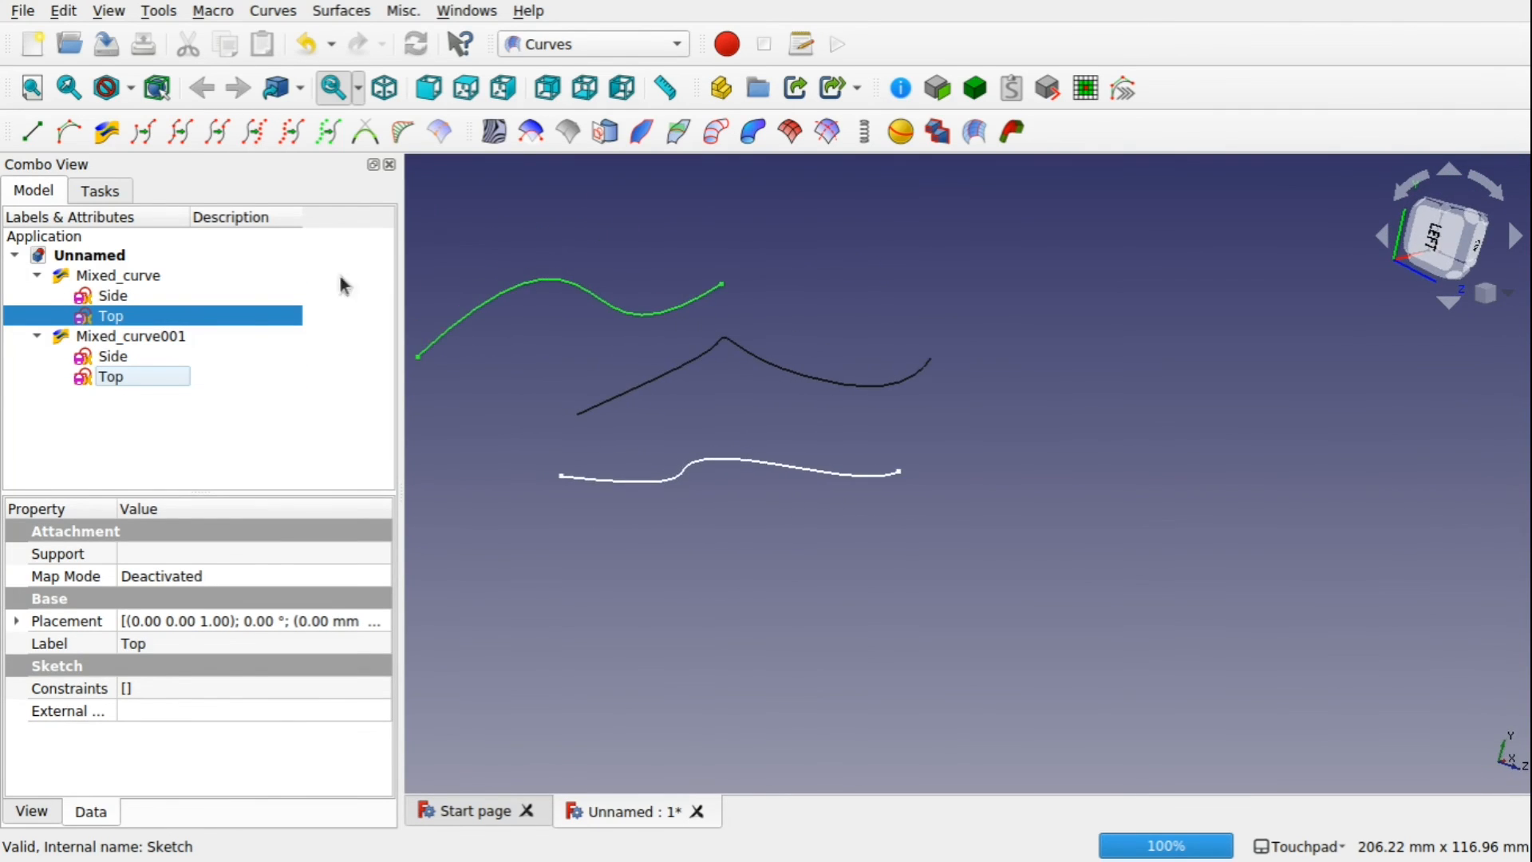
- Alternate the visibility of the two mixed curves to compare their shapes, leaving only the second one shown
click(160, 337)
key(space)
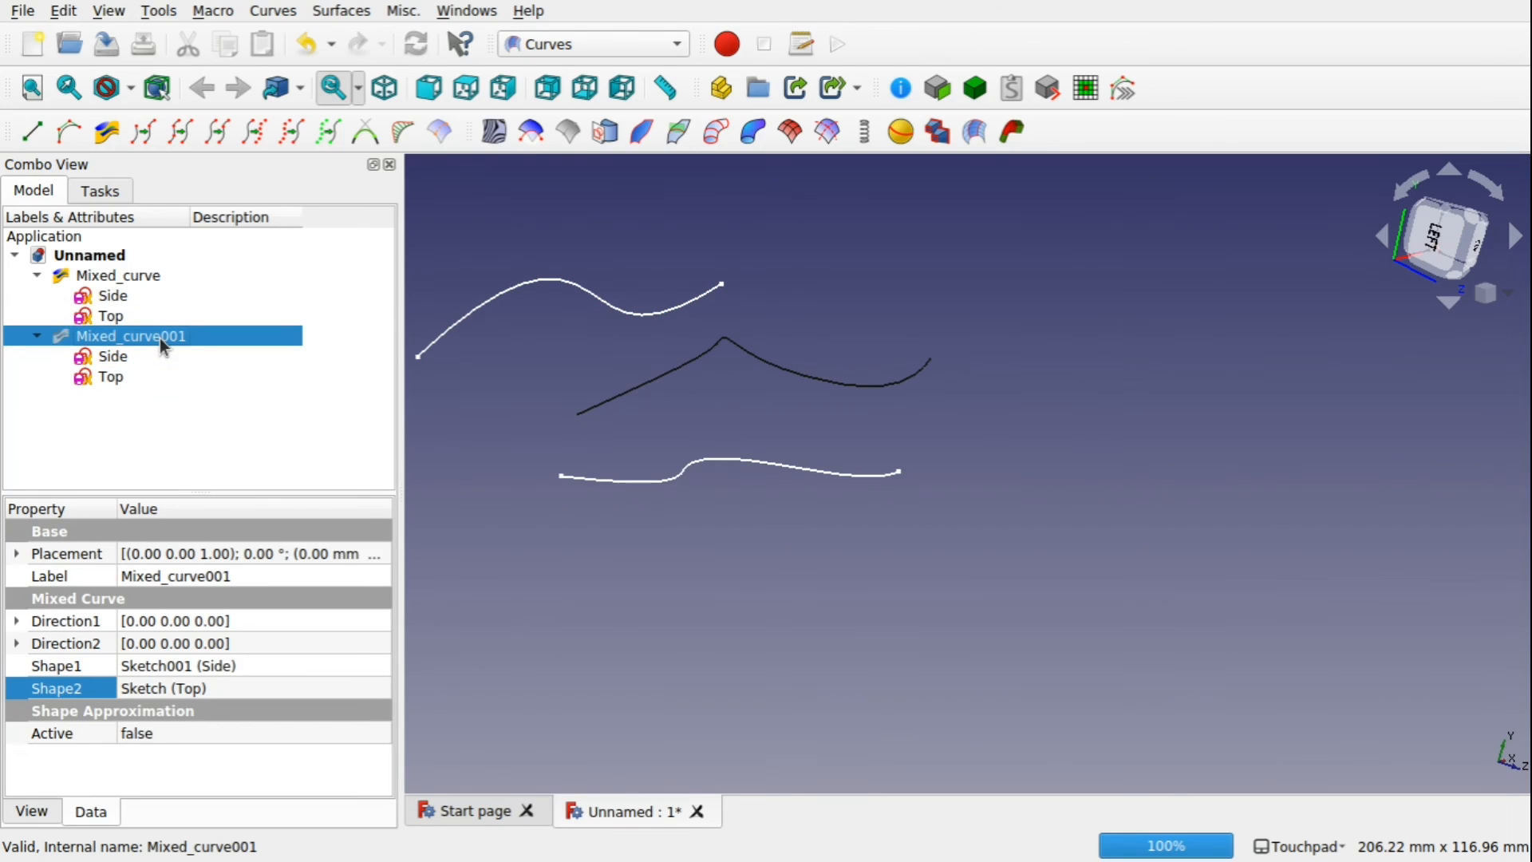
click(140, 277)
key(space)
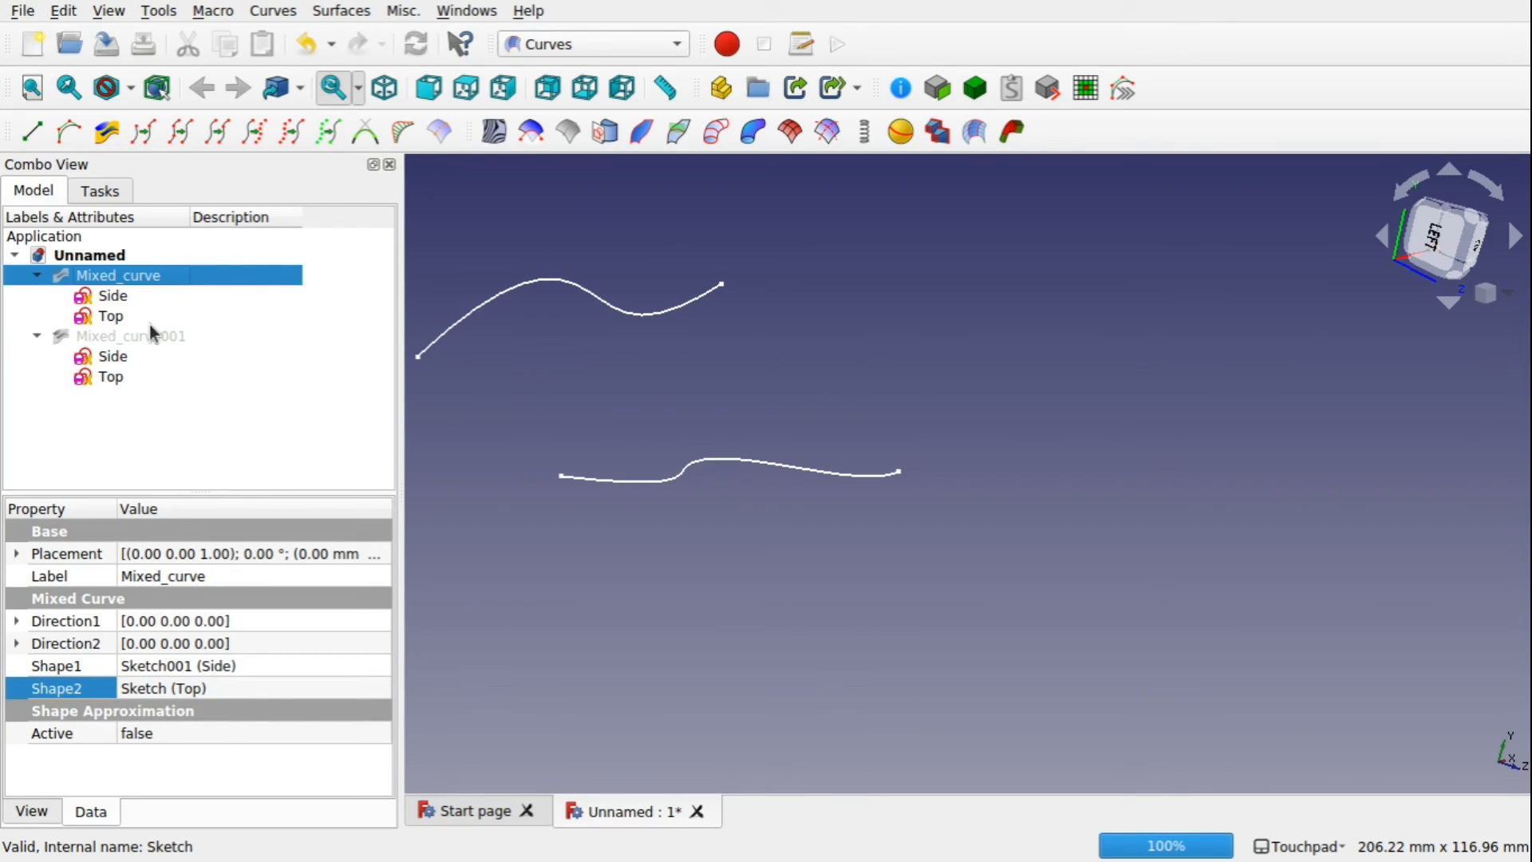
key(space)
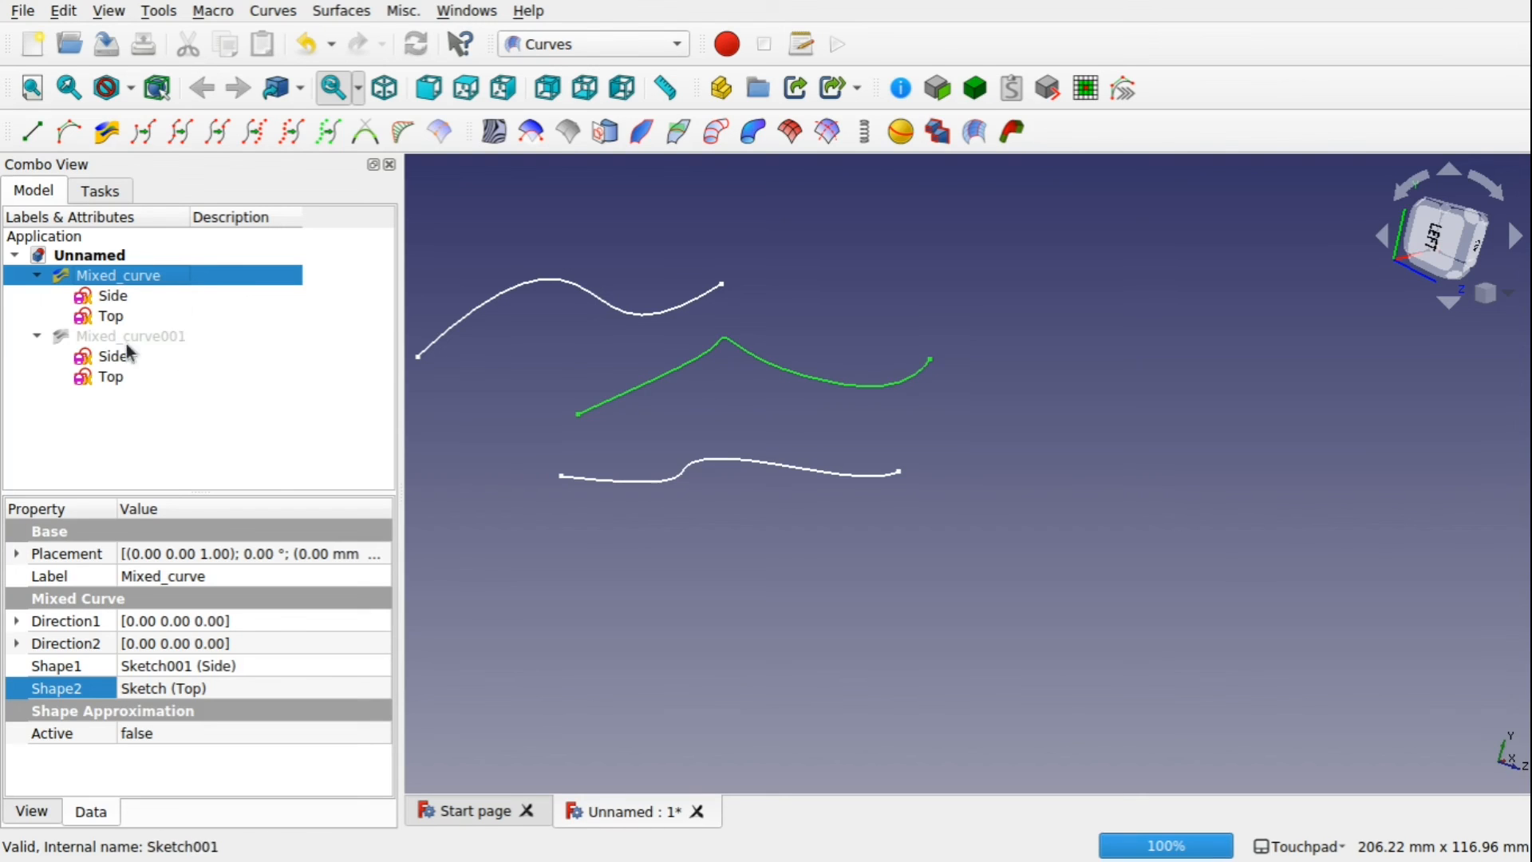
ctrl+click(153, 343)
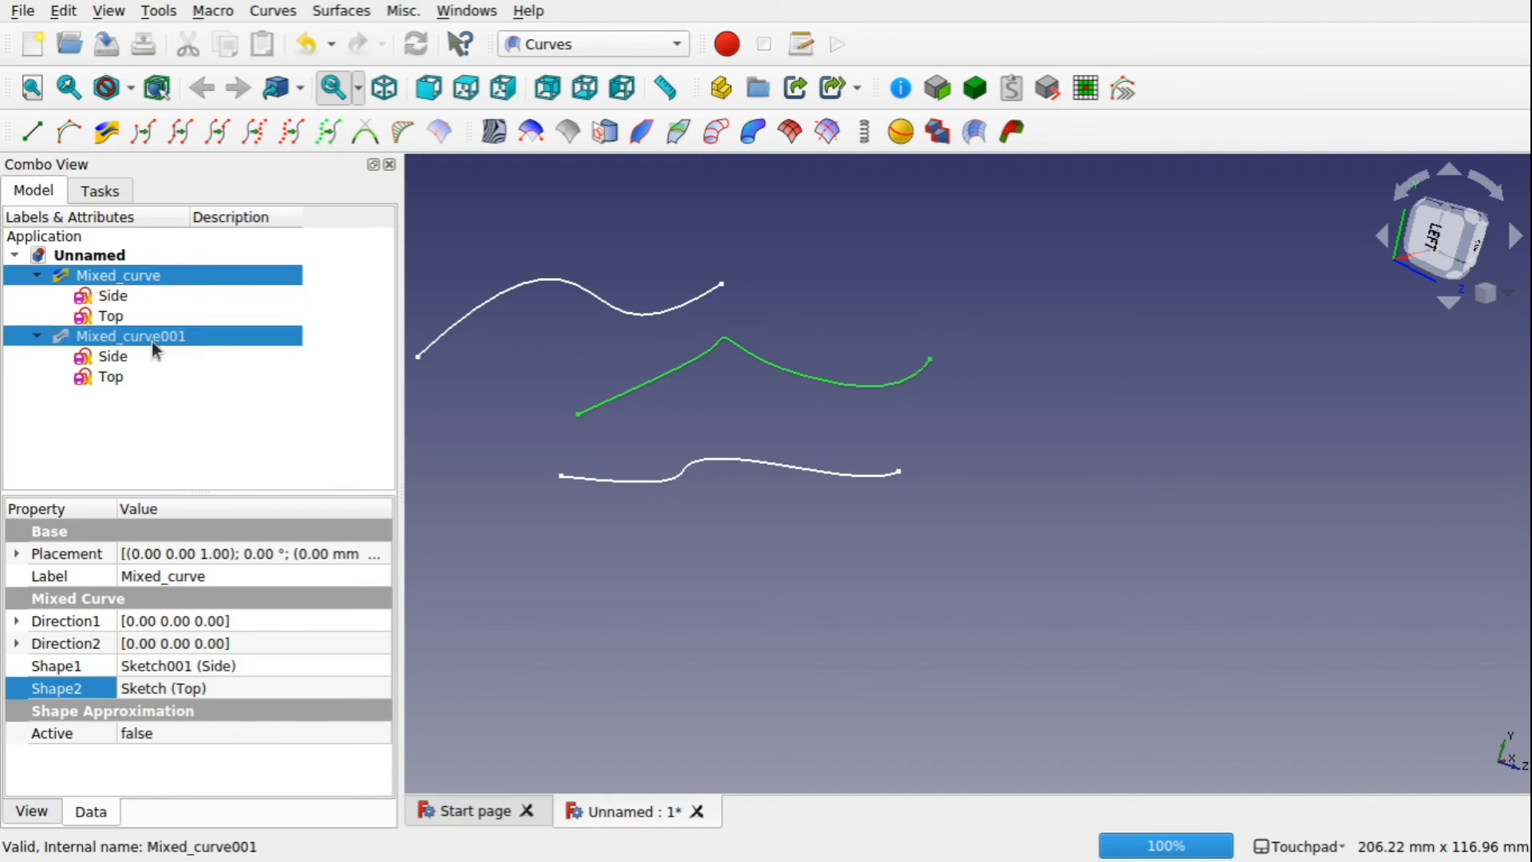
key(space)
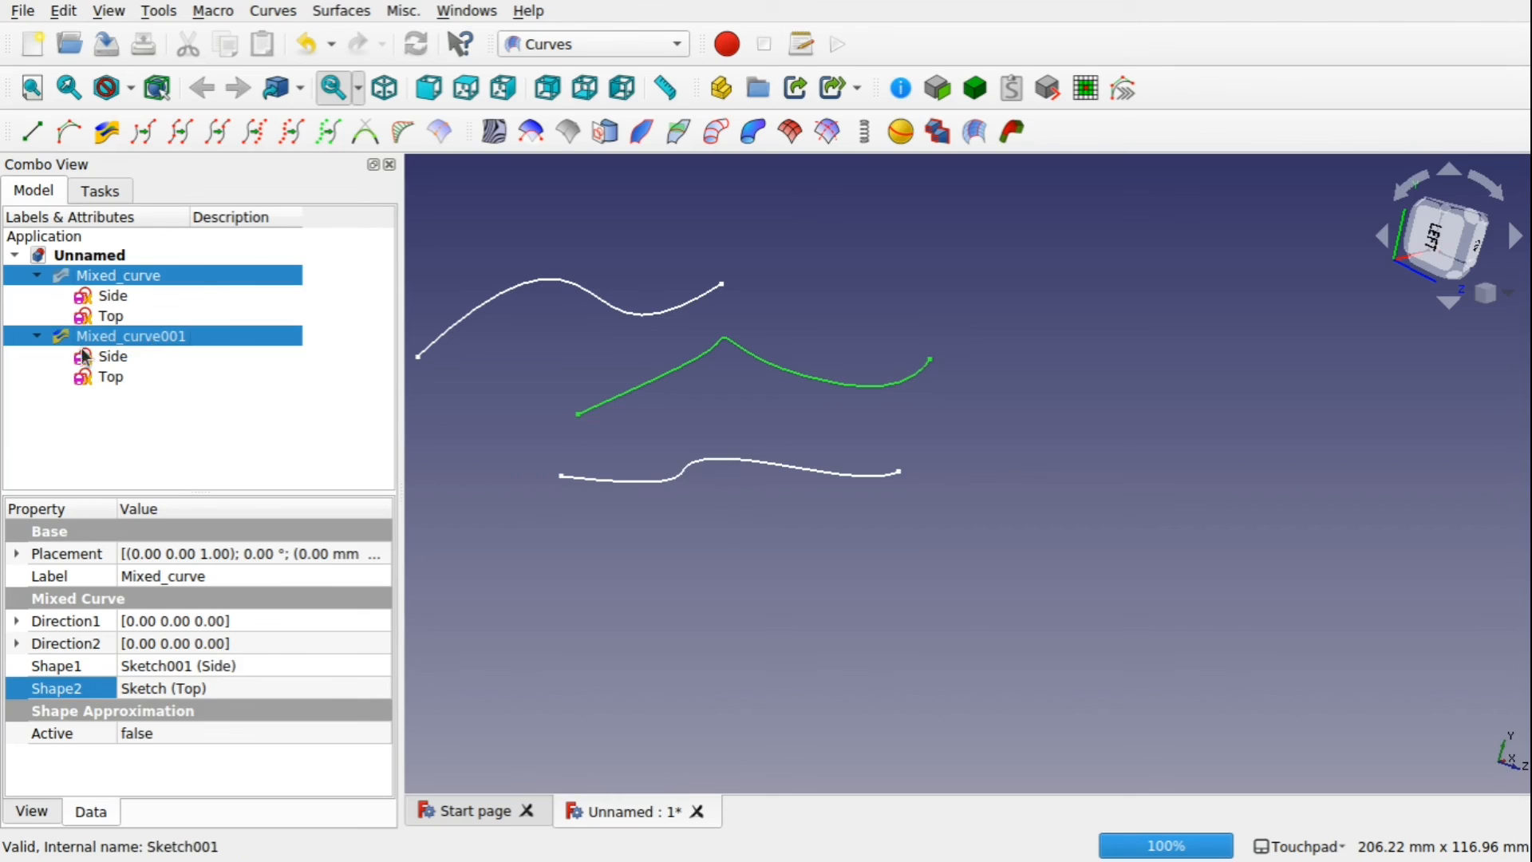
- Repeatedly swap the visibility of the two mixed curves to compare them, leaving only the original one shown
key(space)
key(space)
key(space)
key(space)
key(space)
key(space)
key(space)
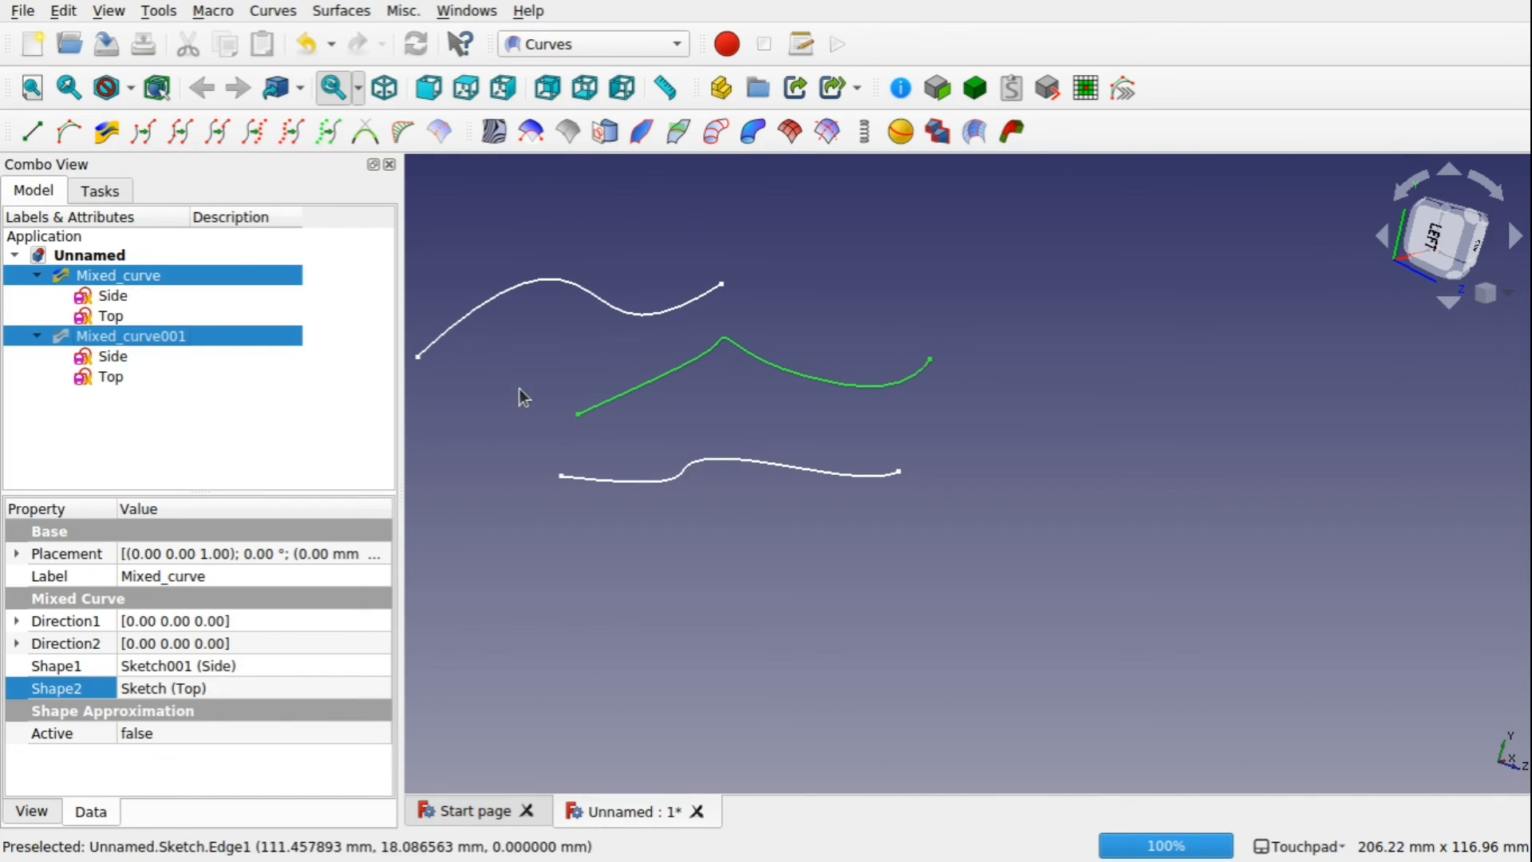
click(534, 370)
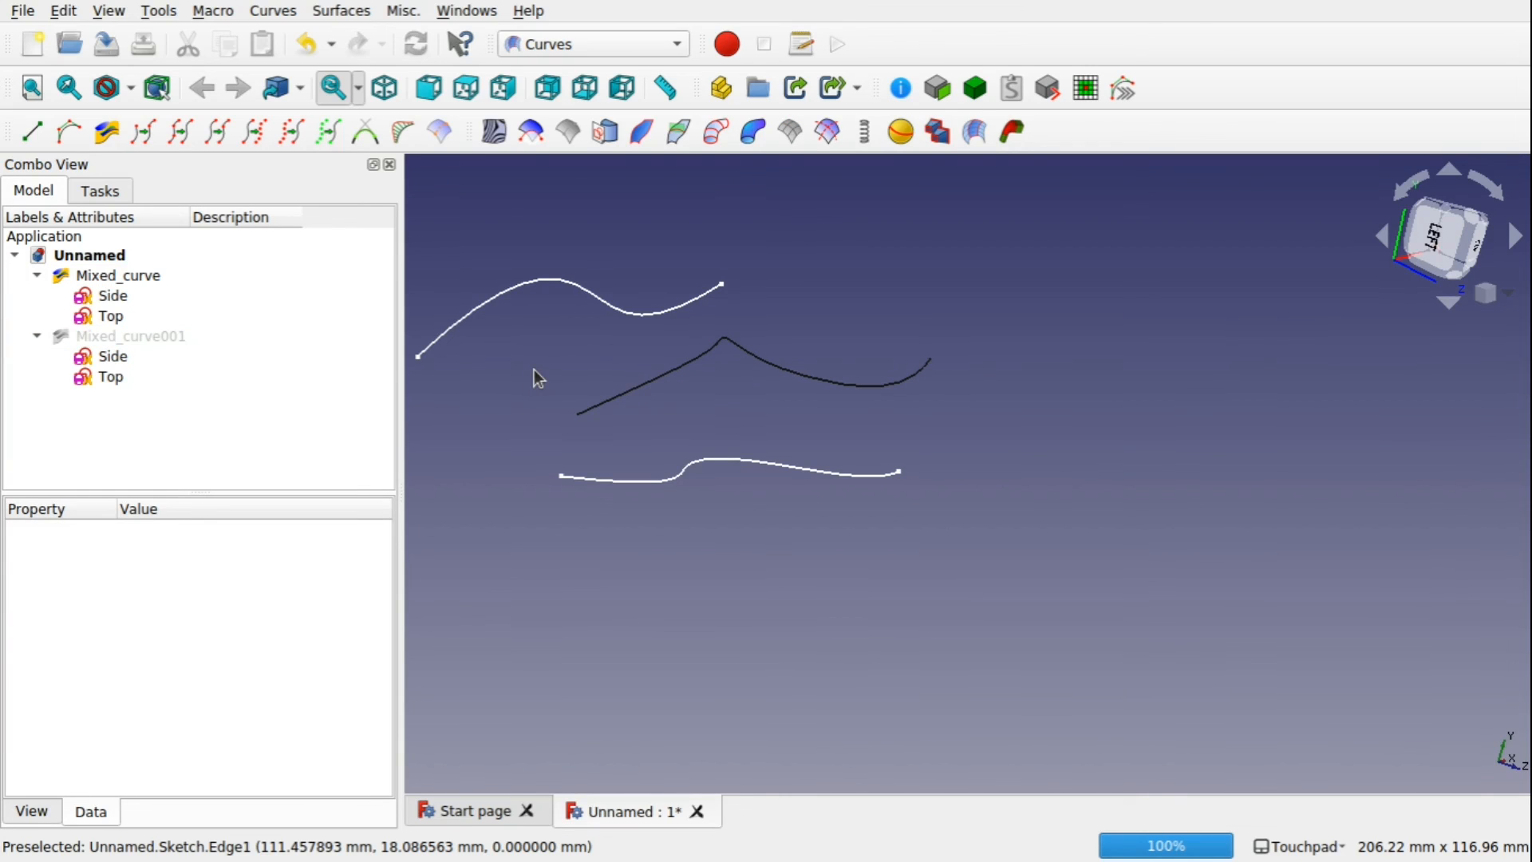
- Delete the second mixed curve and hide the original one so only the Side and Top source splines are shown
click(121, 276)
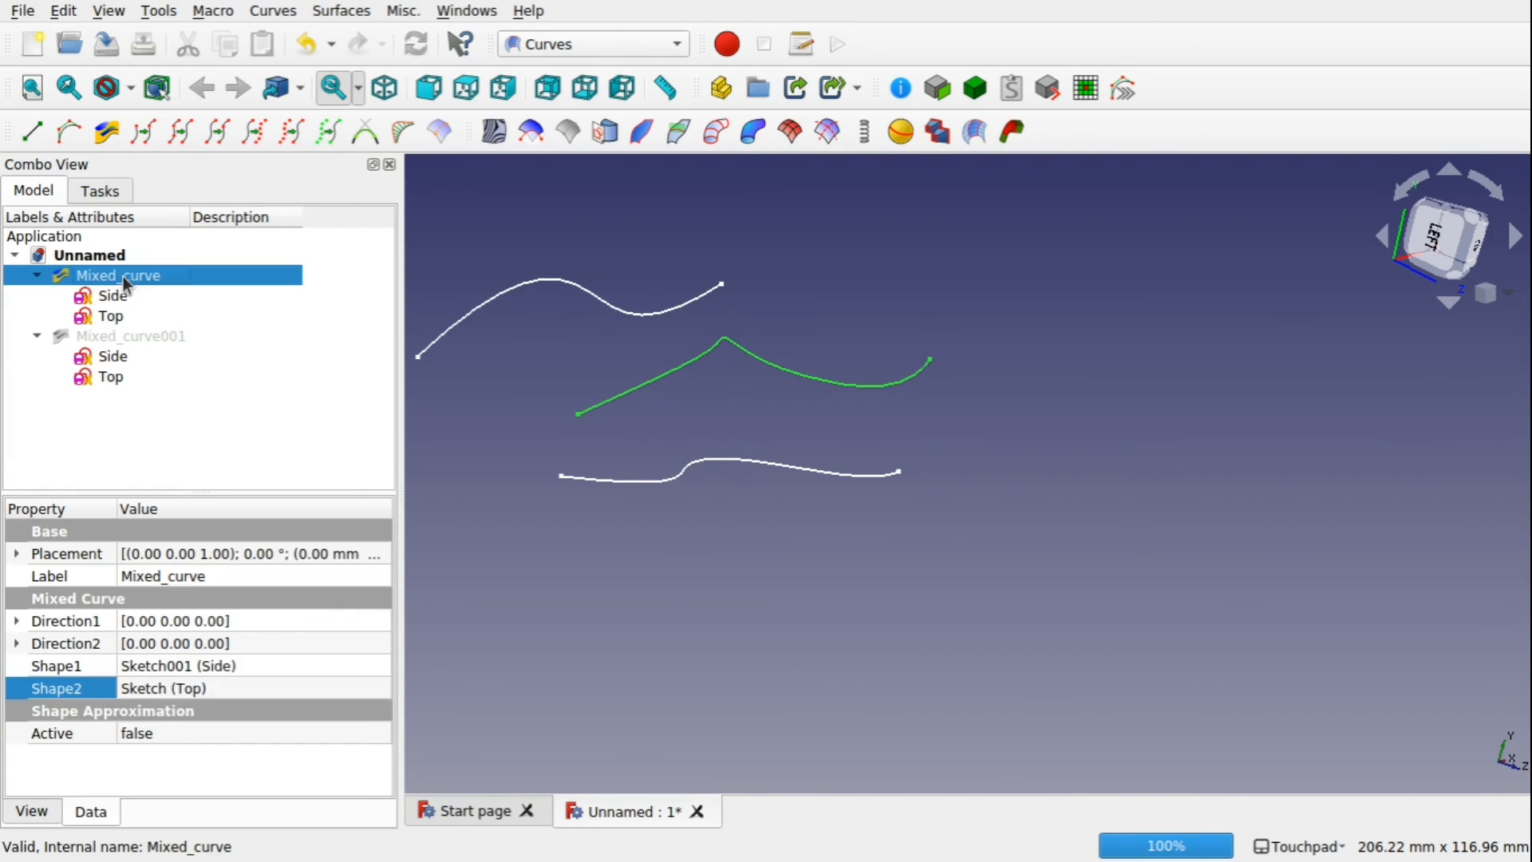
click(170, 341)
key(Delete)
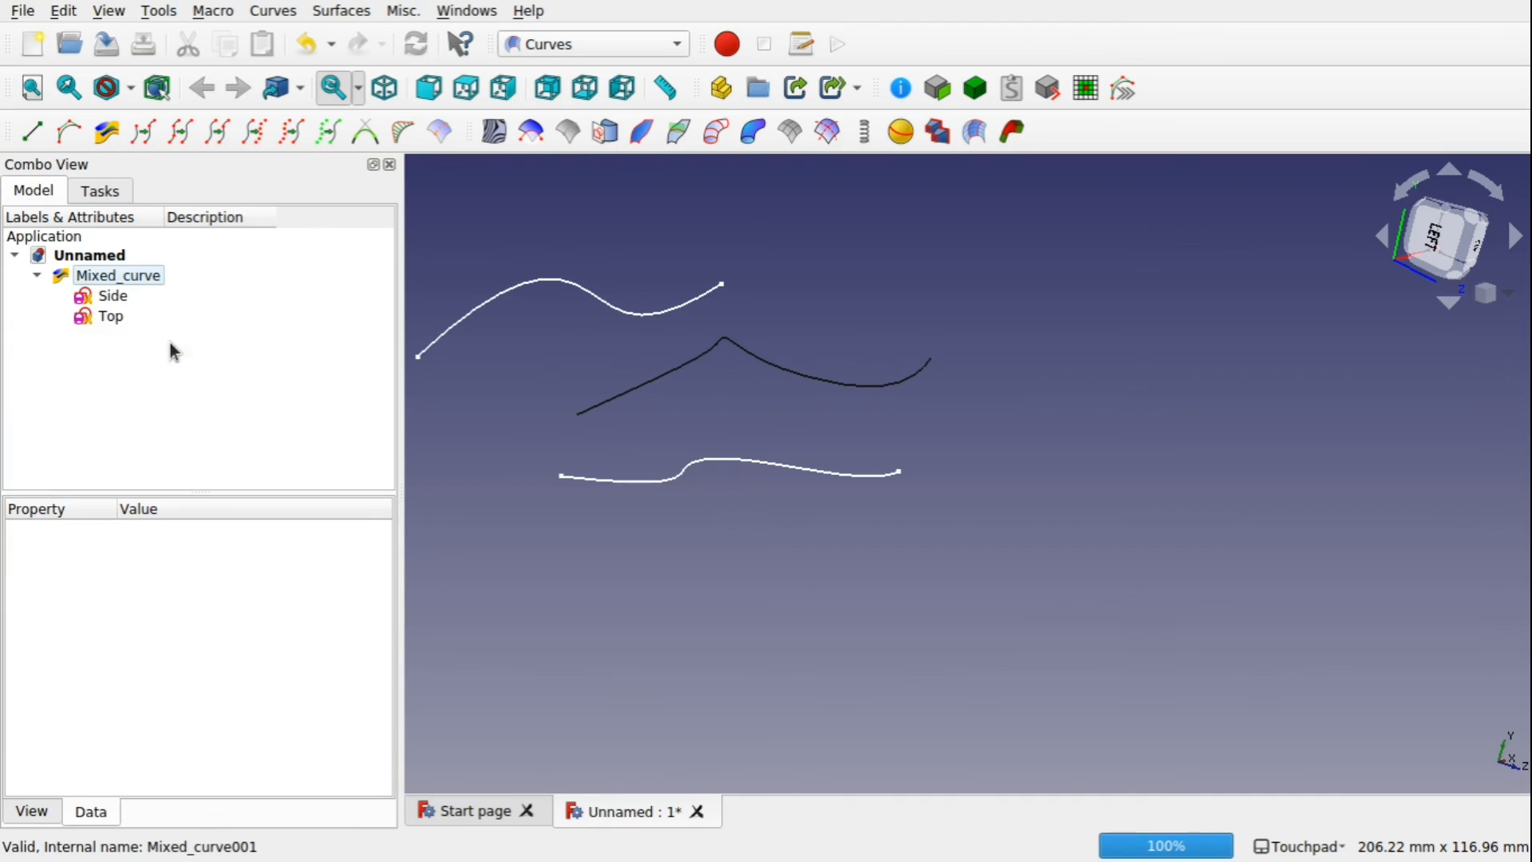
click(145, 279)
key(space)
- Create a mixed curve by selecting the Side spline in the Top view first and the Top spline from an oblique view second
shift+middle_drag(673, 394, 879, 428)
middle_drag(786, 400, 822, 393)
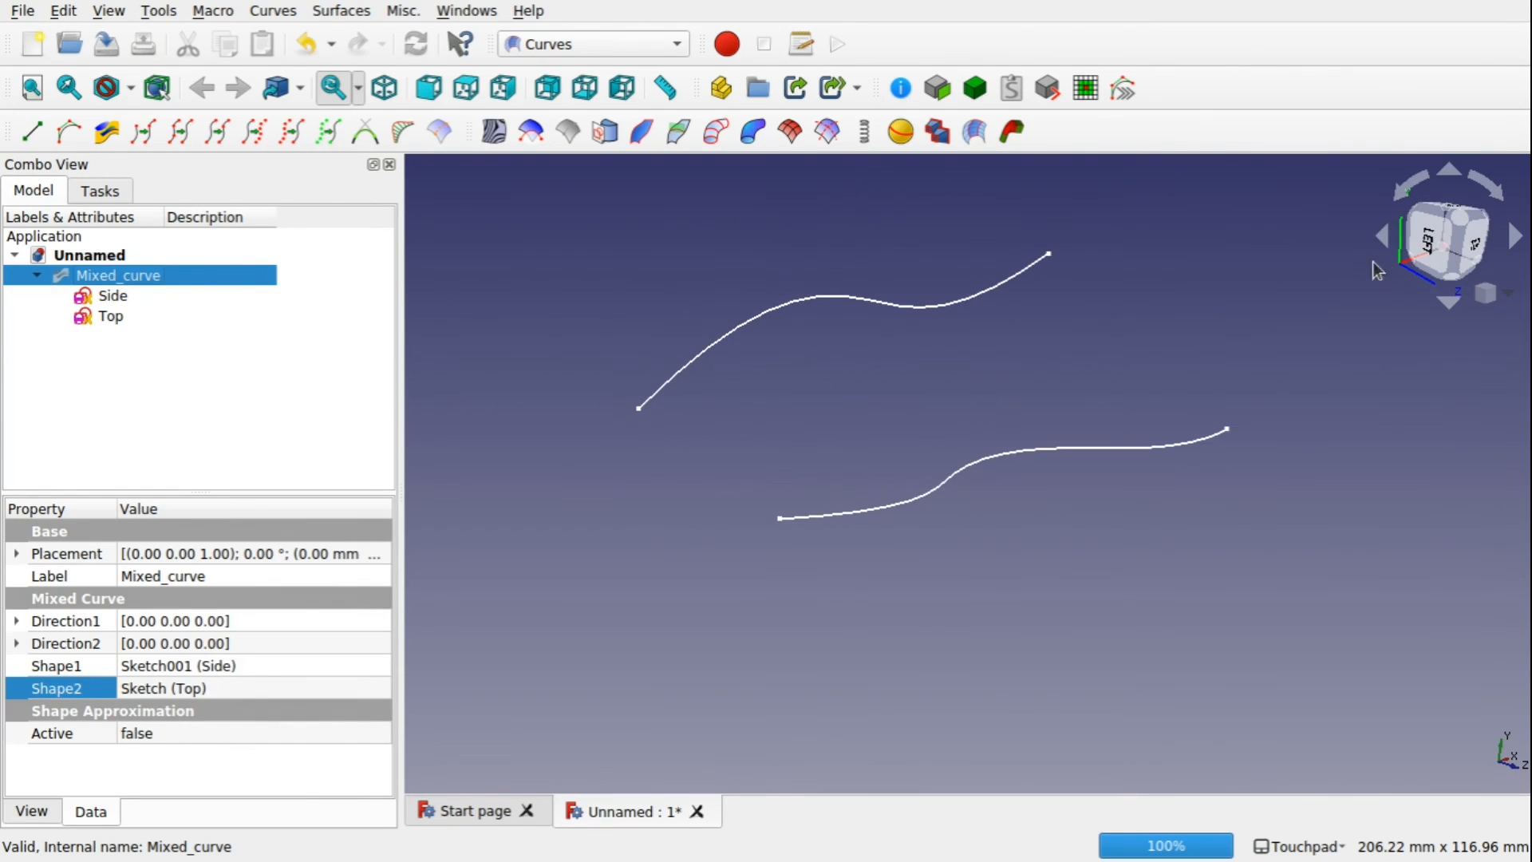
click(1476, 244)
shift+middle_drag(1185, 439, 1008, 441)
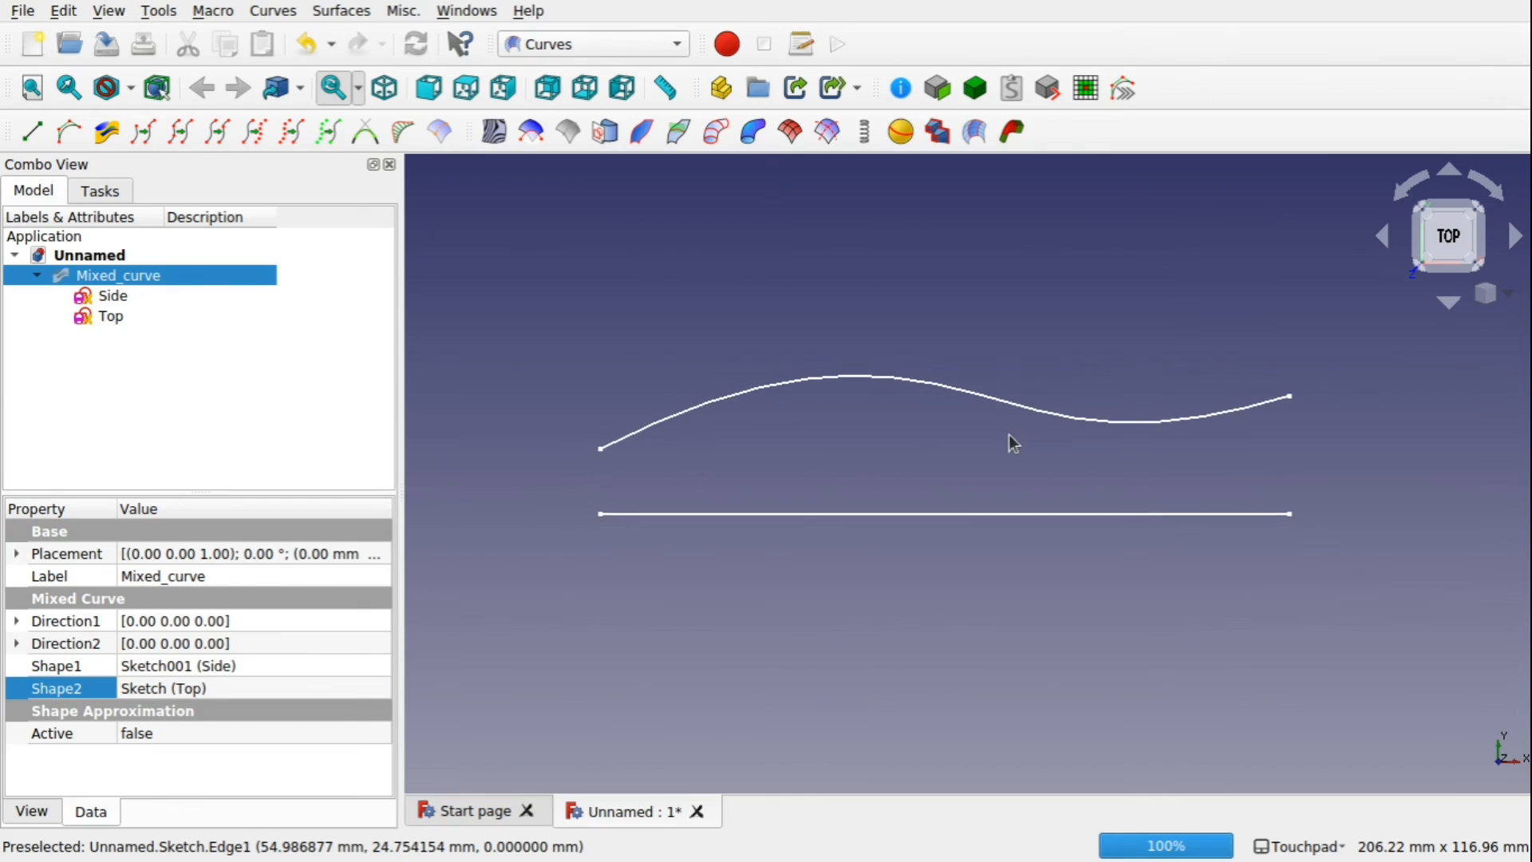
click(957, 519)
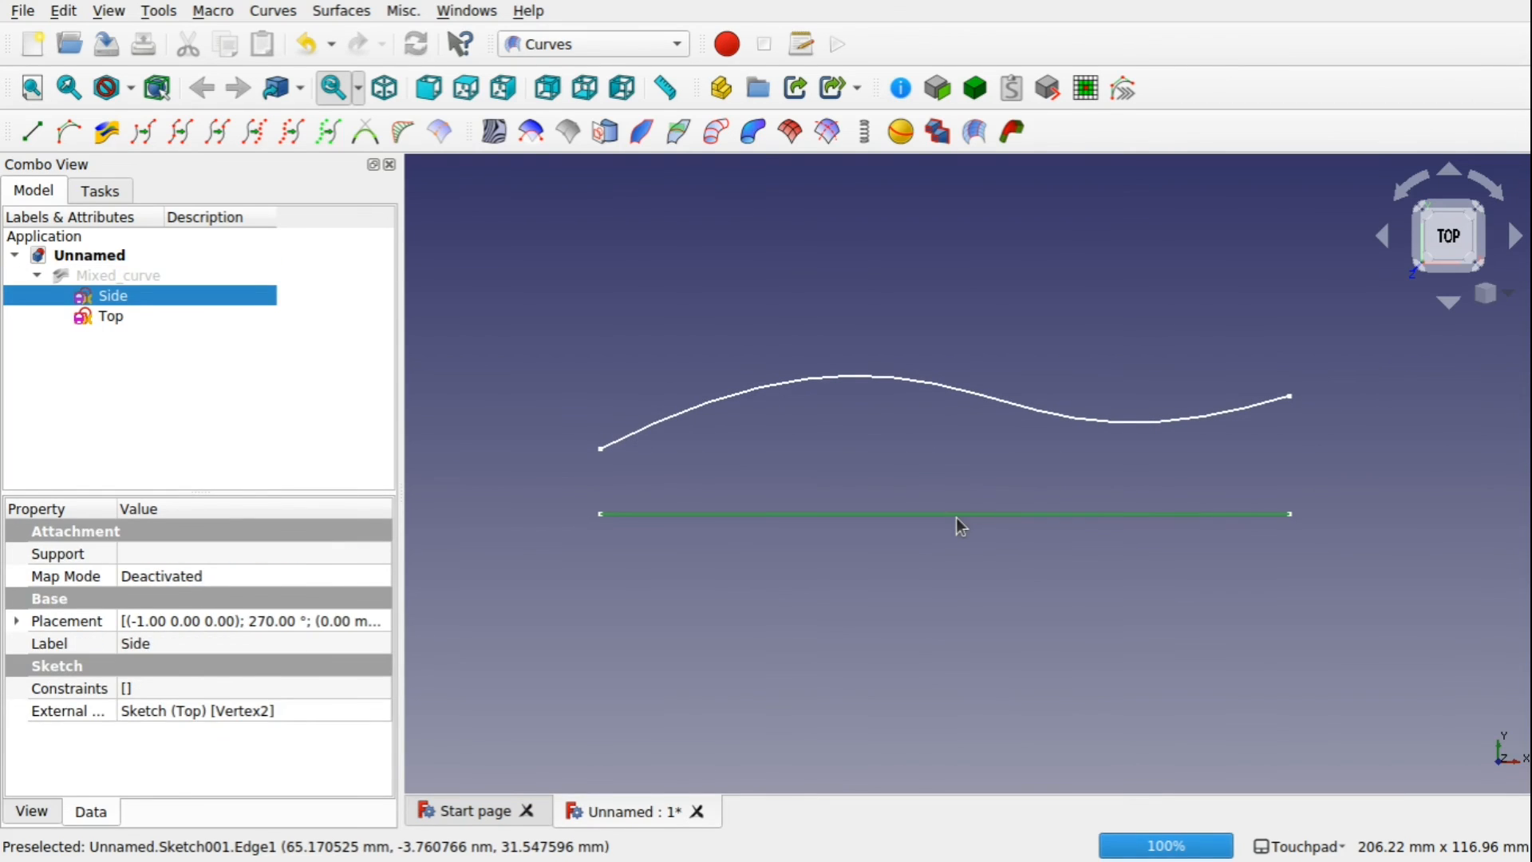
middle_drag(956, 517, 814, 540)
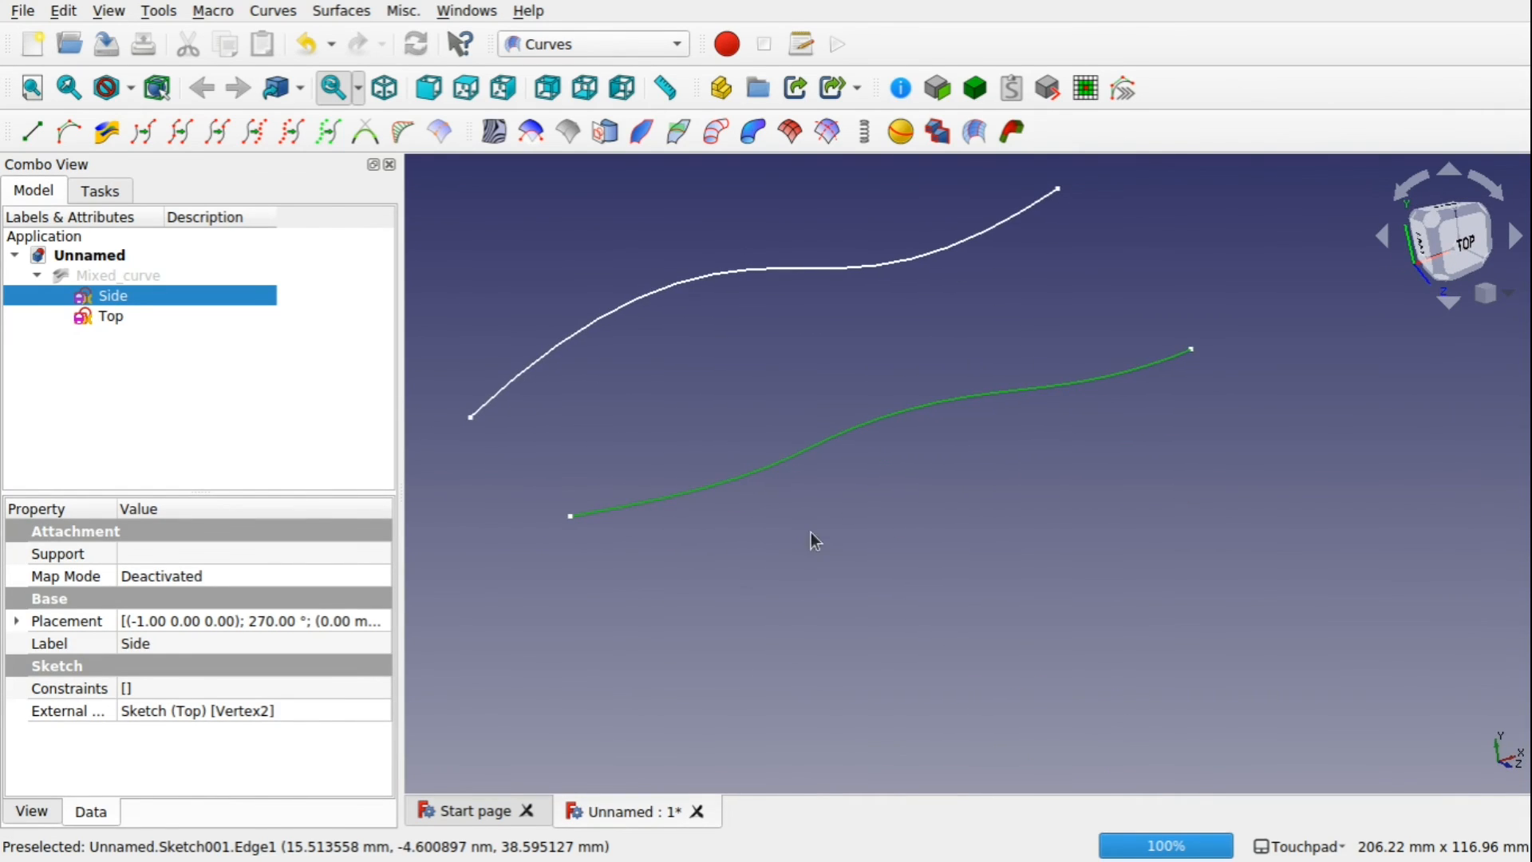
ctrl+click(523, 379)
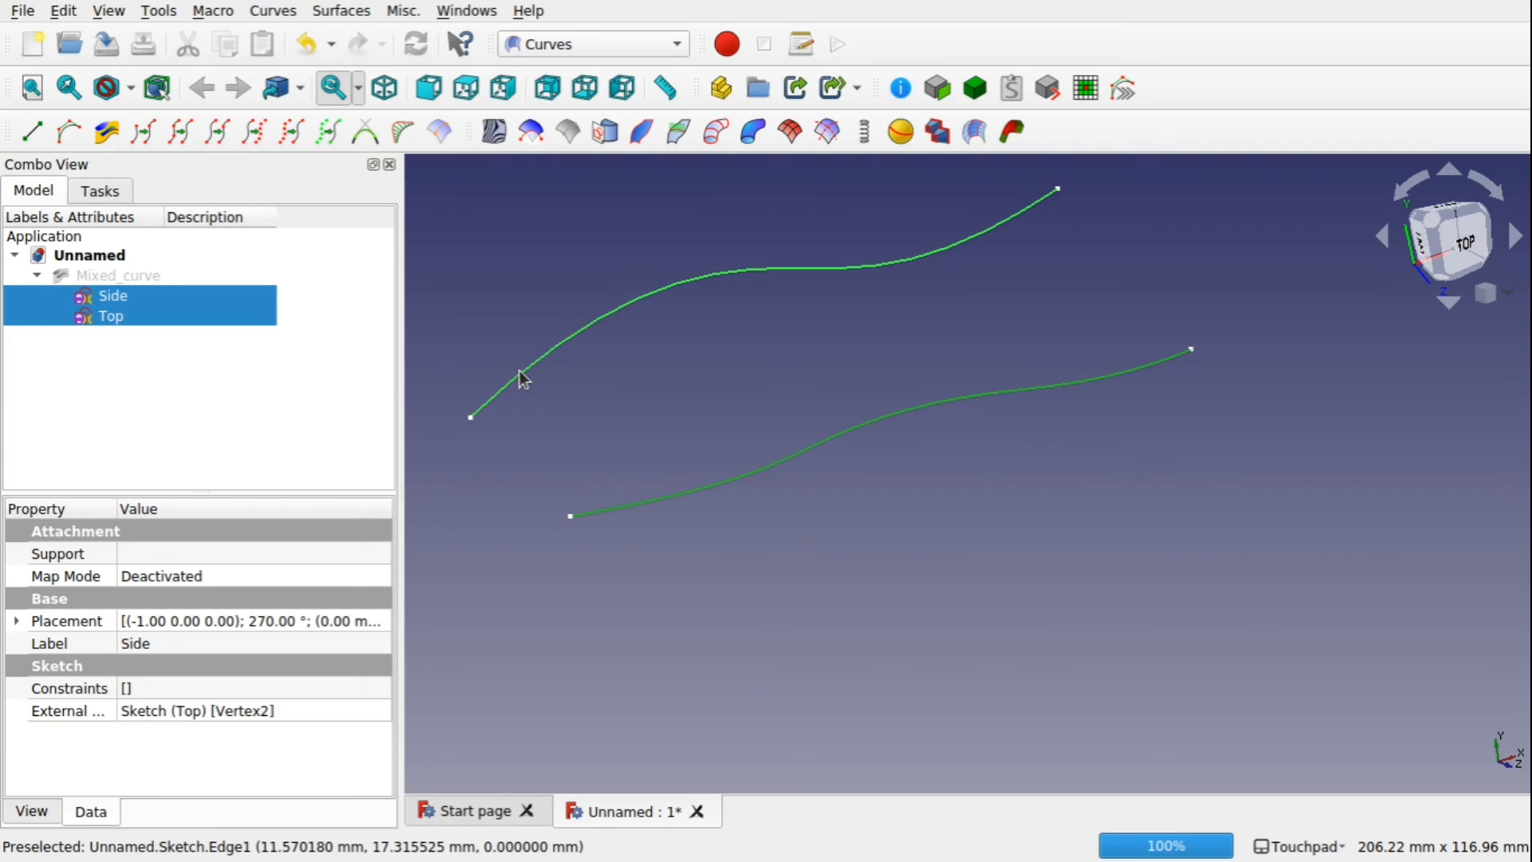
click(104, 141)
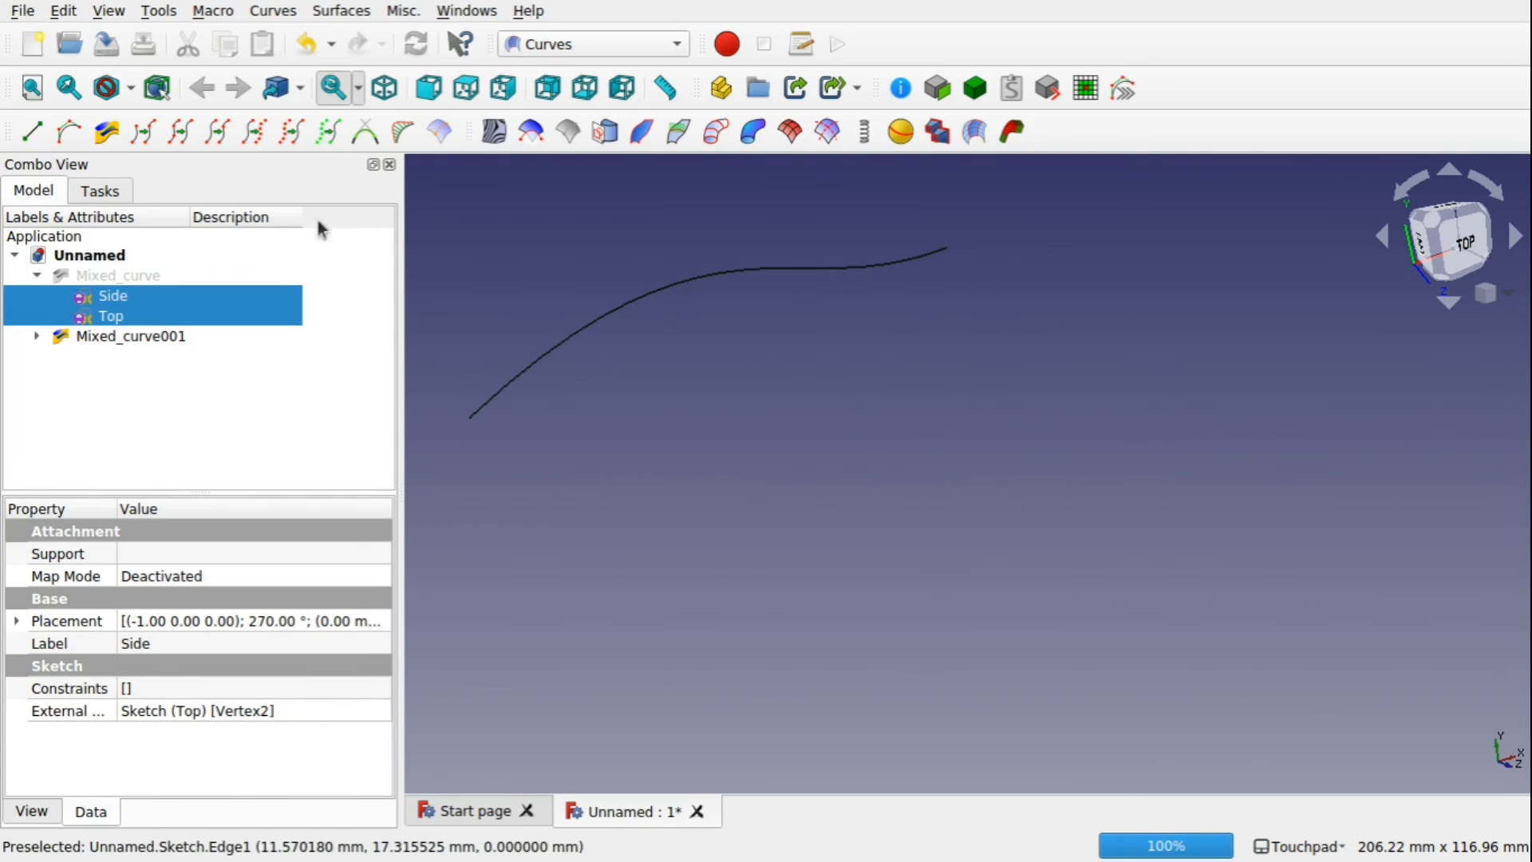
- Show the original mixed curve beside the new one and compare their directions and shapes from oblique and Top views
click(148, 337)
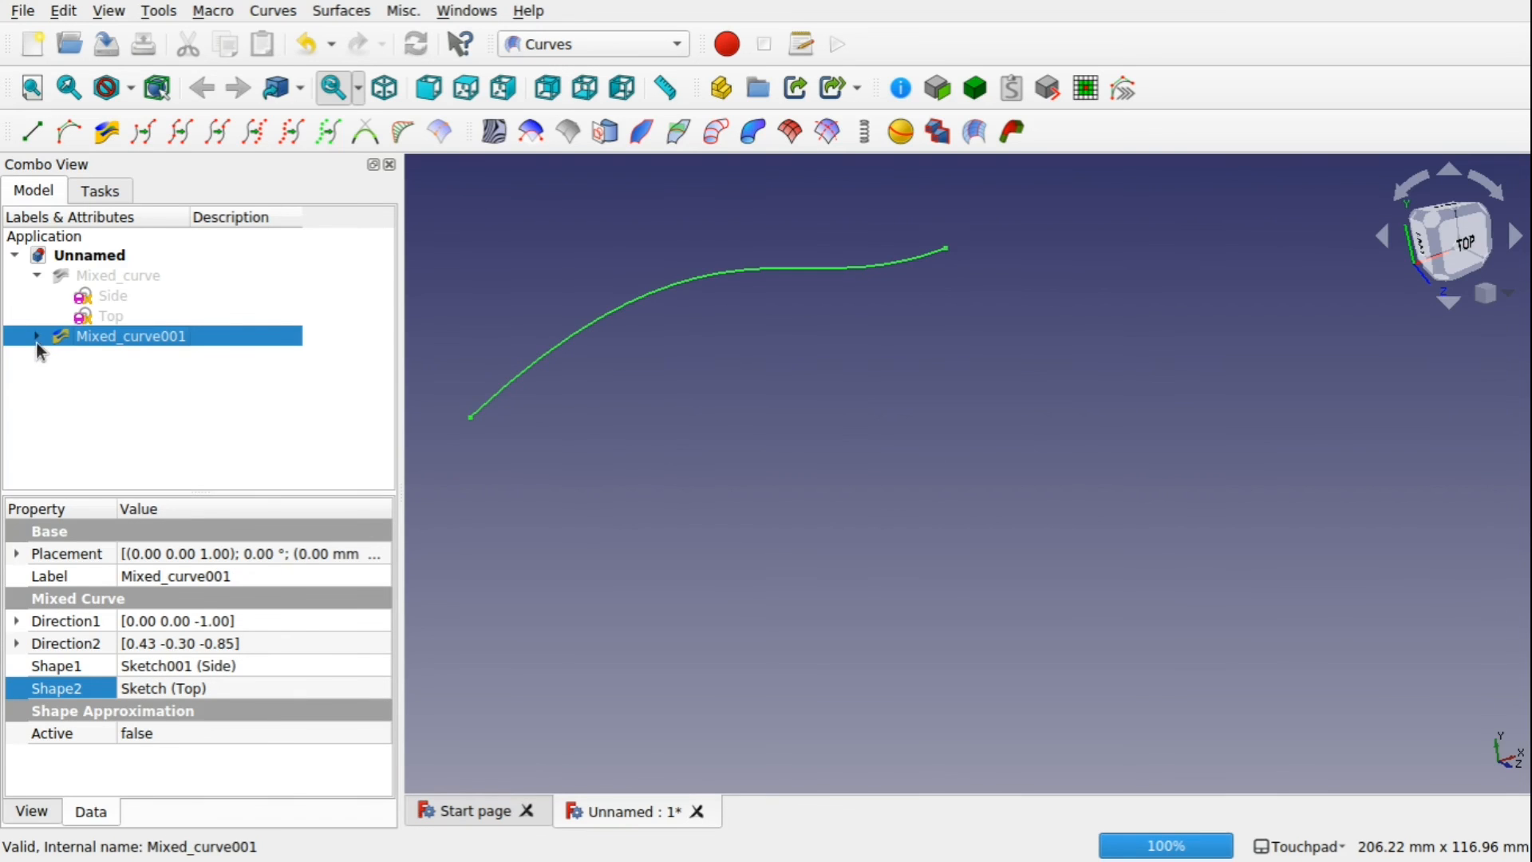
click(110, 276)
key(space)
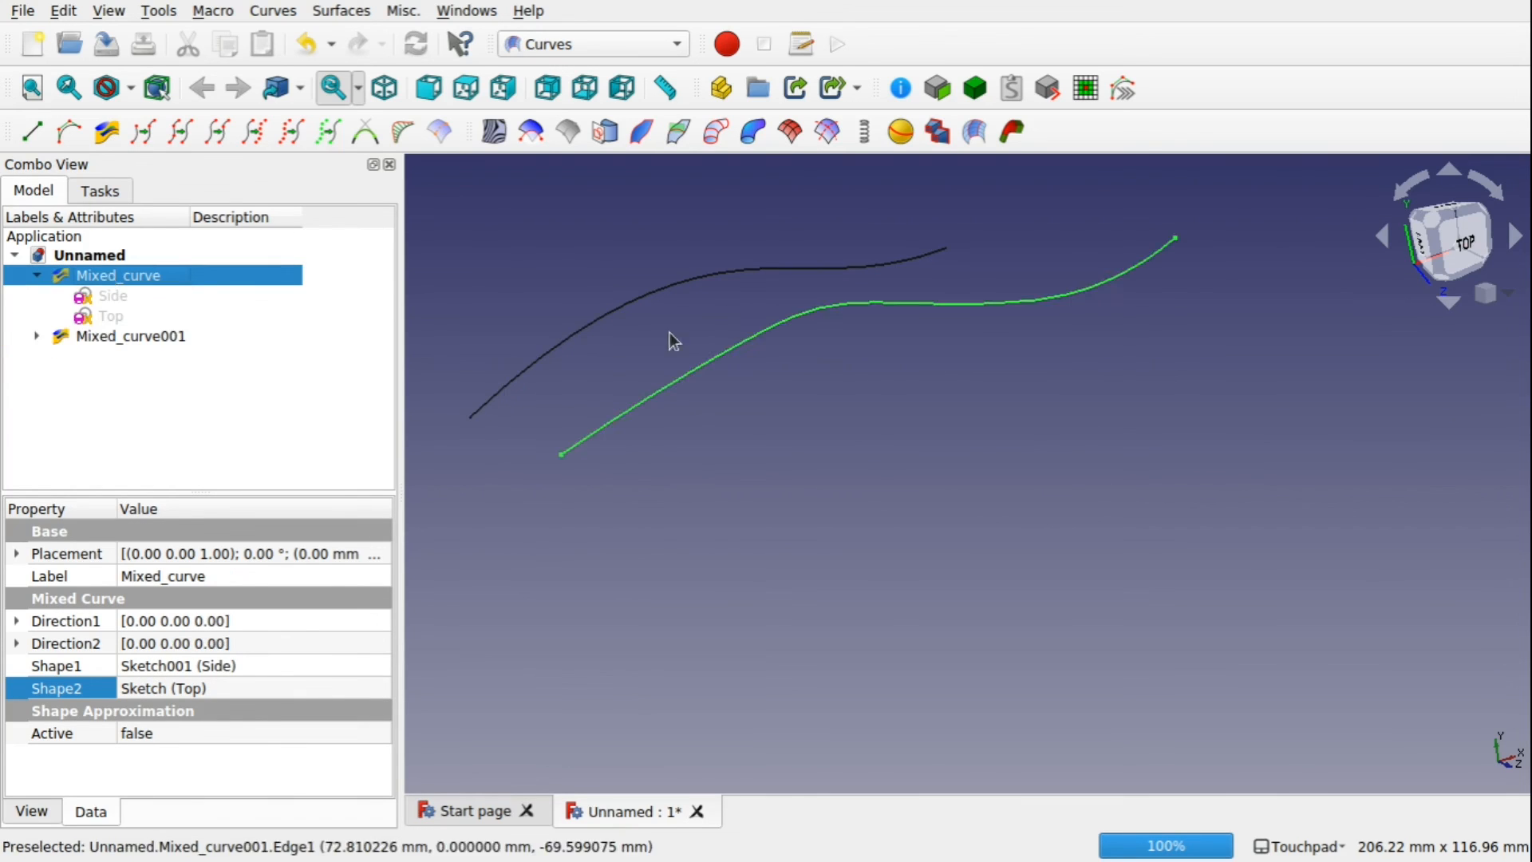
middle_drag(571, 366, 838, 415)
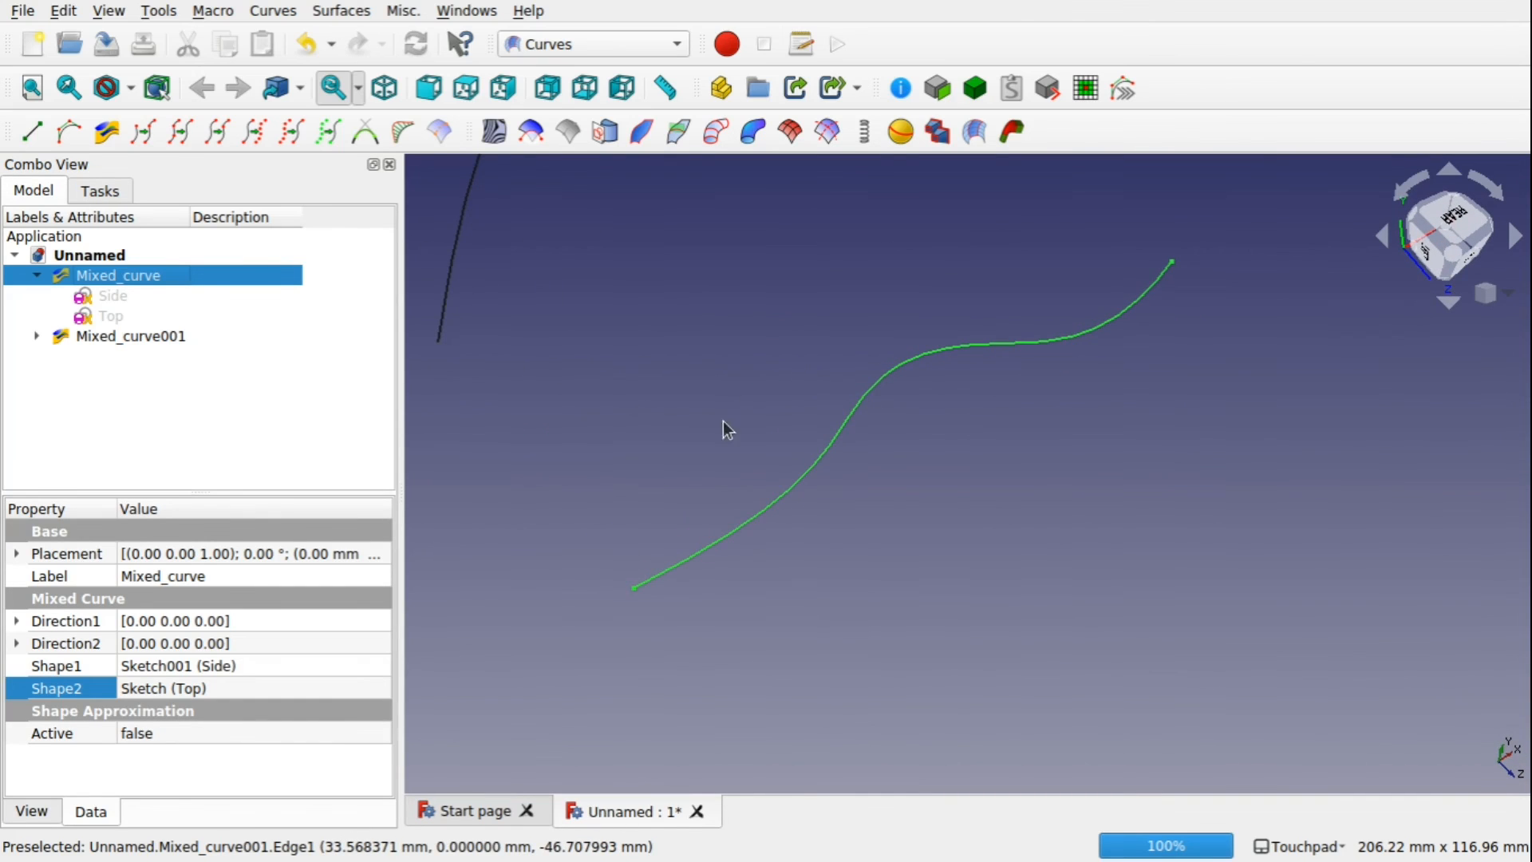
middle_drag(746, 438, 866, 339)
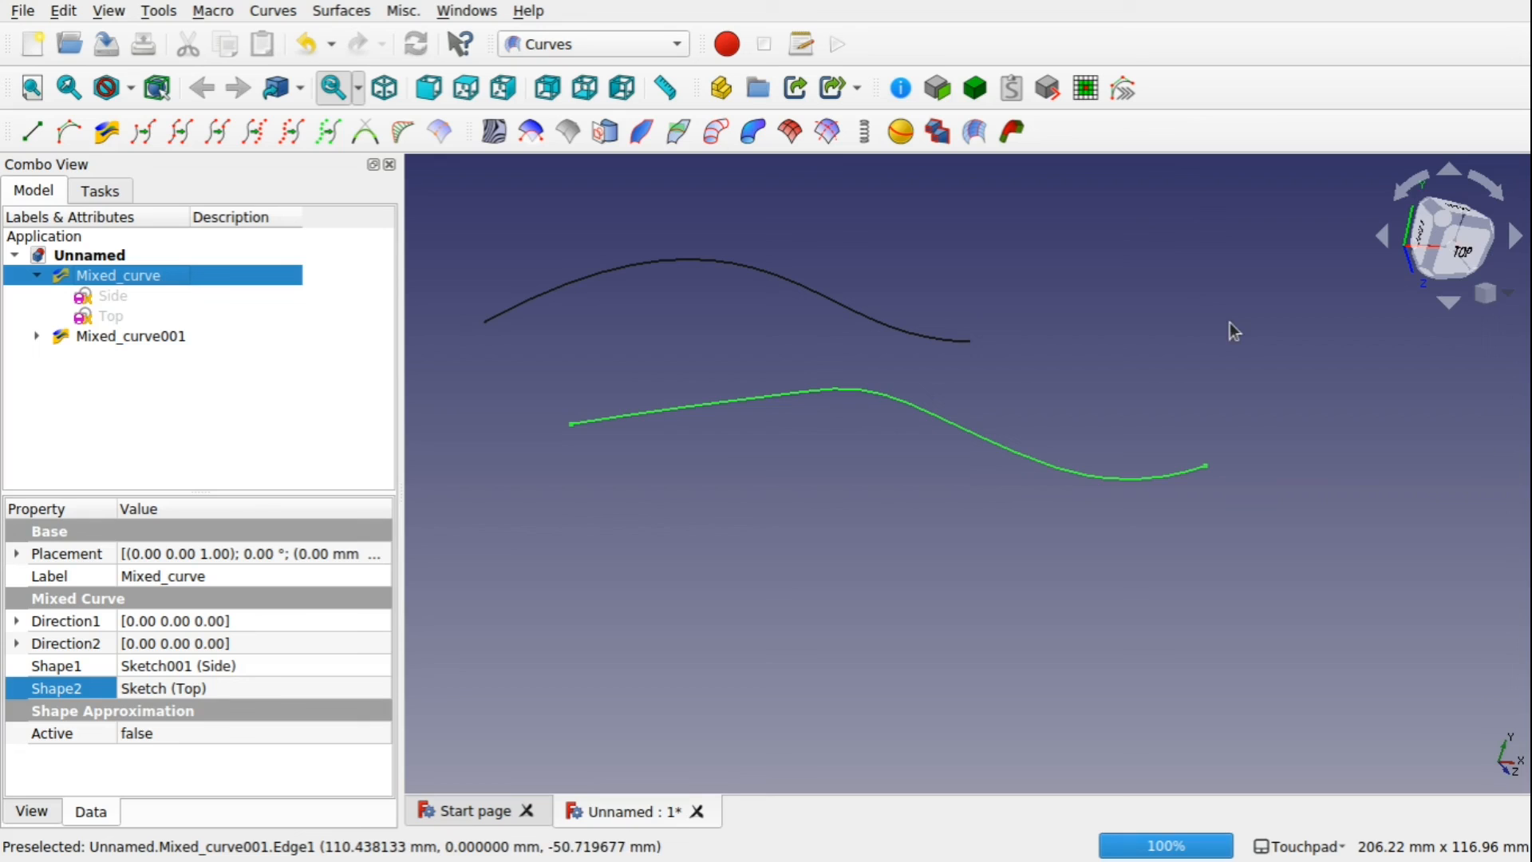
click(1463, 255)
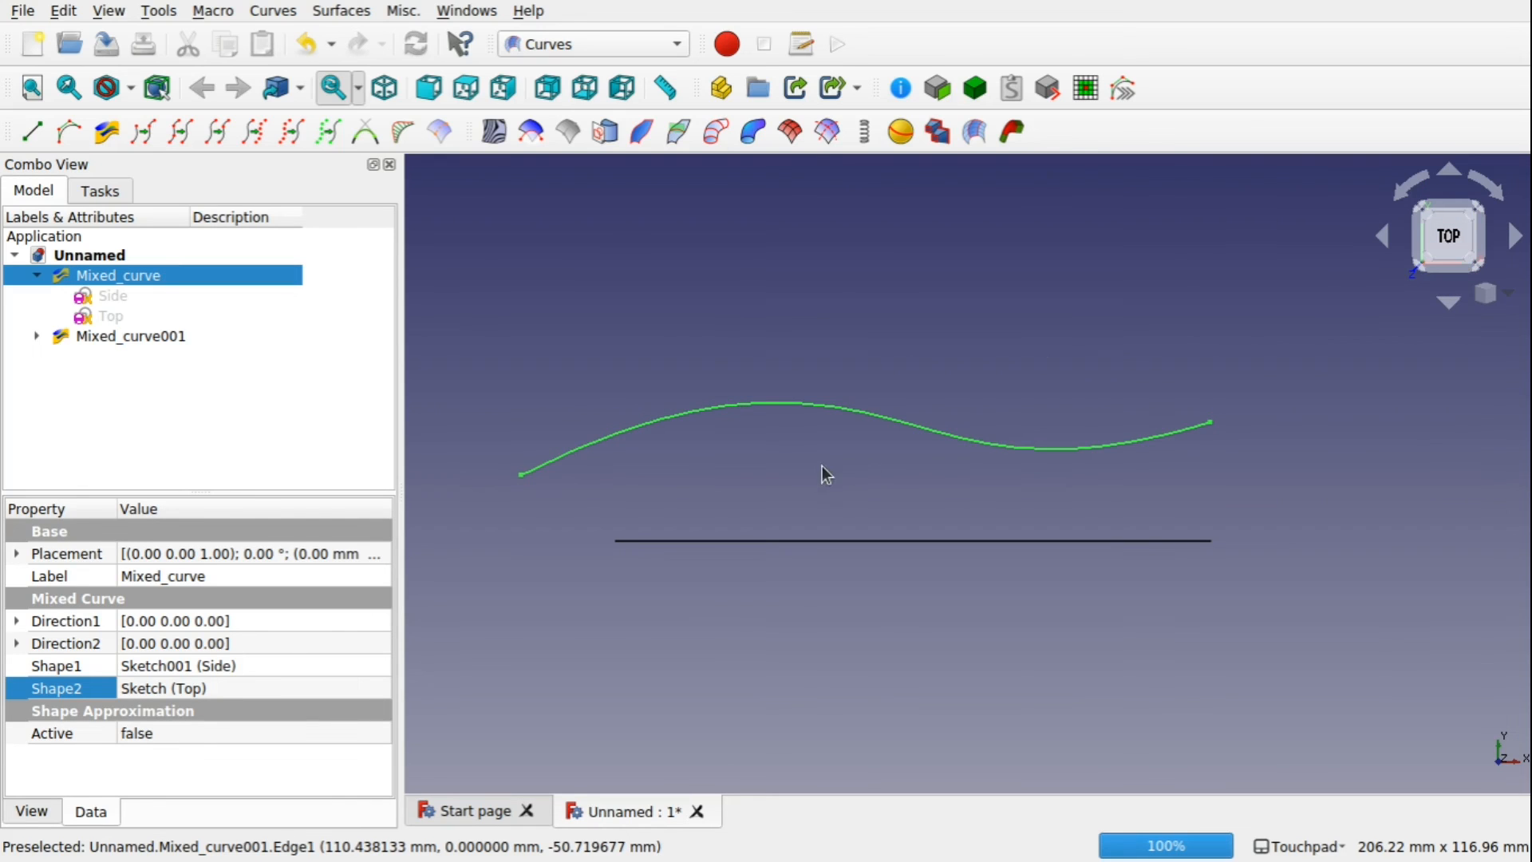
middle_drag(1042, 478, 946, 378)
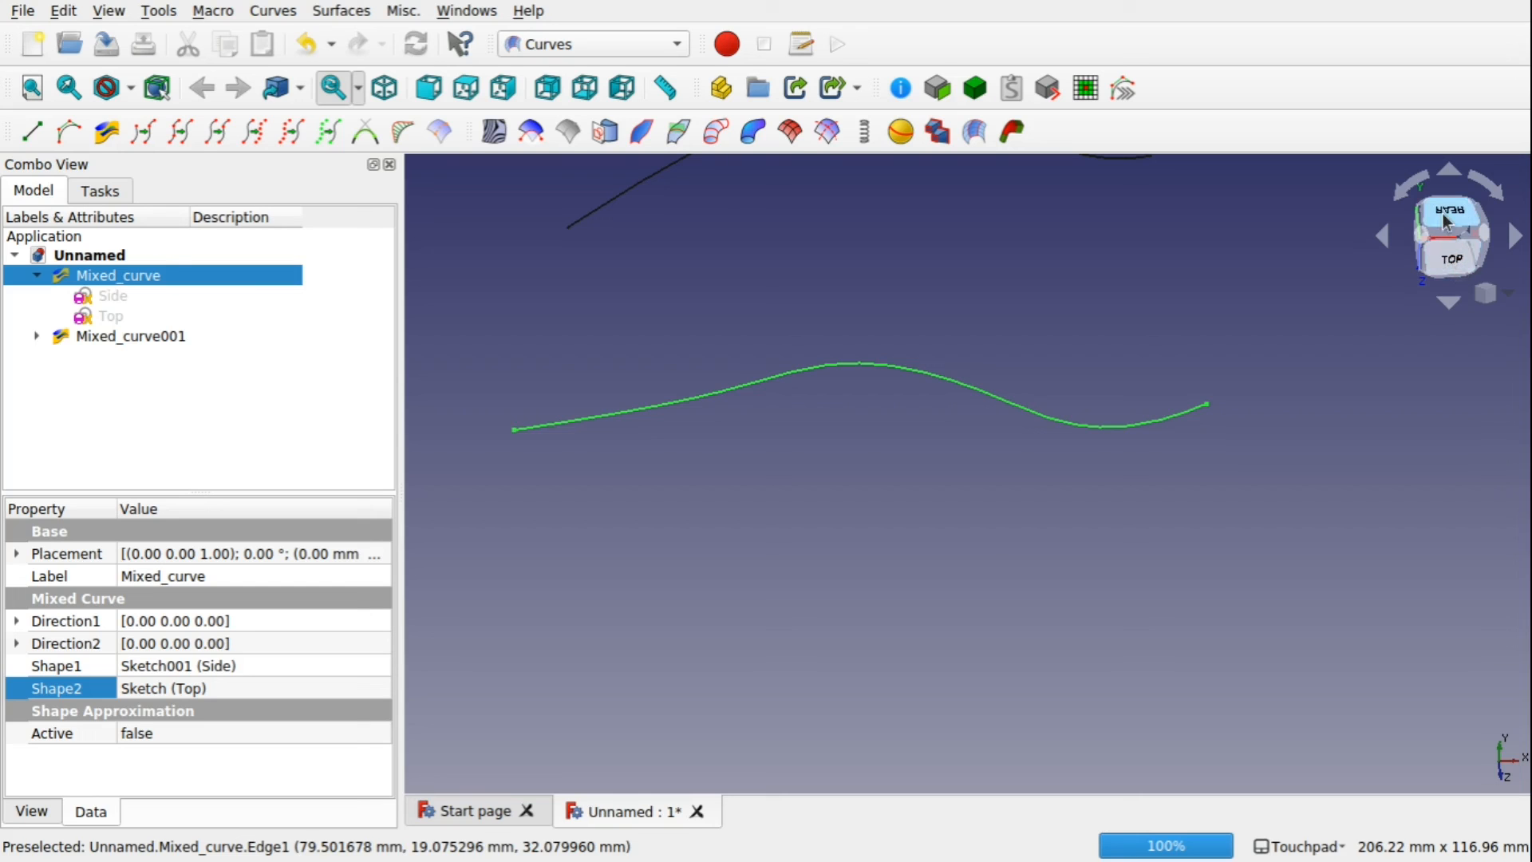
mouse_move(1453, 248)
mouse_down()
mouse_move(1439, 140)
mouse_move(1462, 253)
mouse_up()
middle_drag(821, 349, 806, 311)
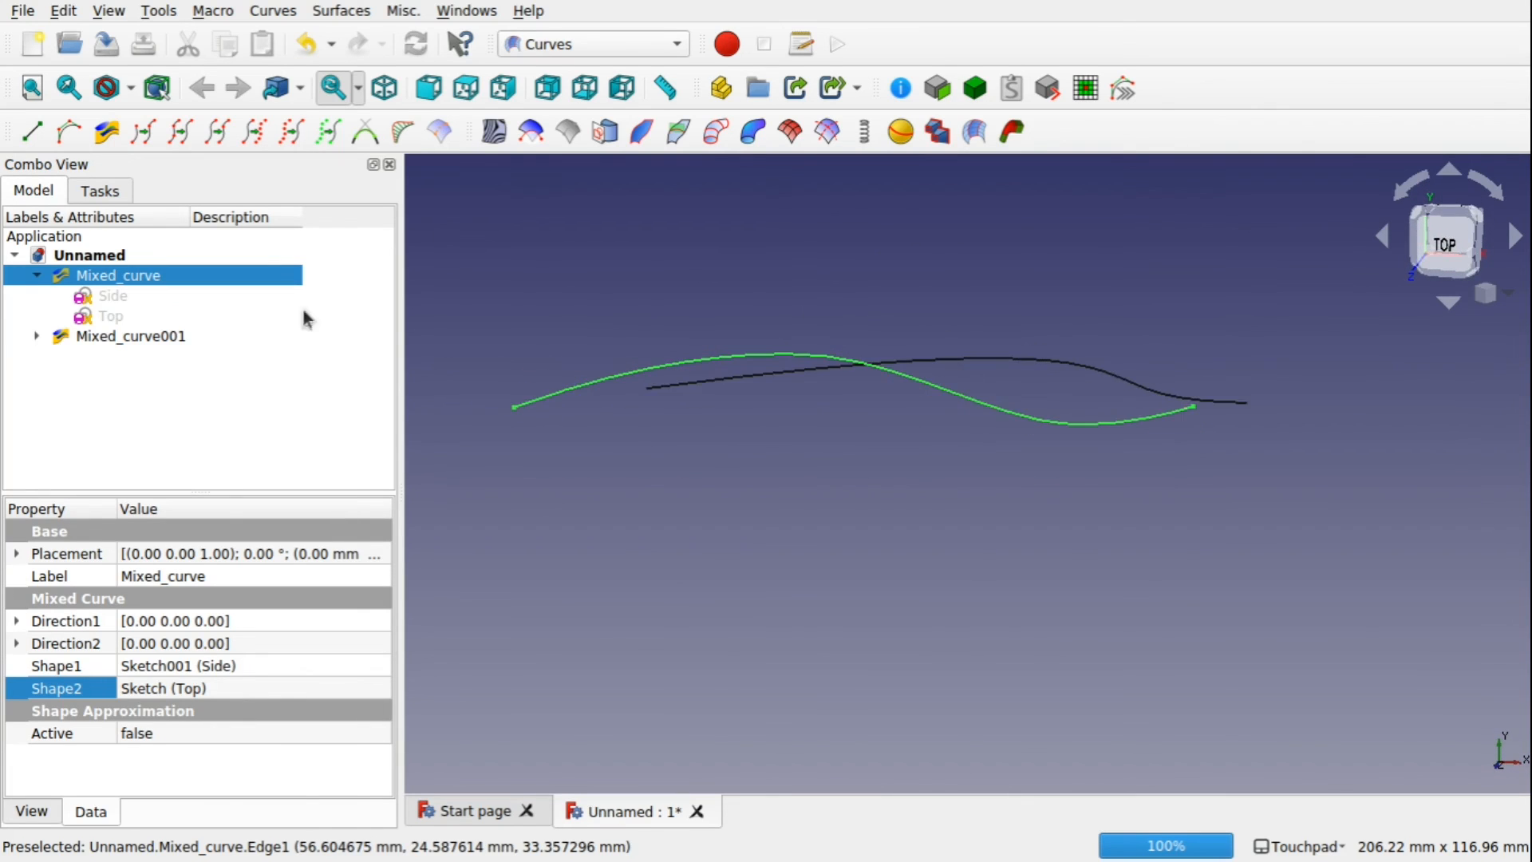
- Delete the new mixed curve and make the Side and Top source sketches visible again
click(92, 338)
key(Delete)
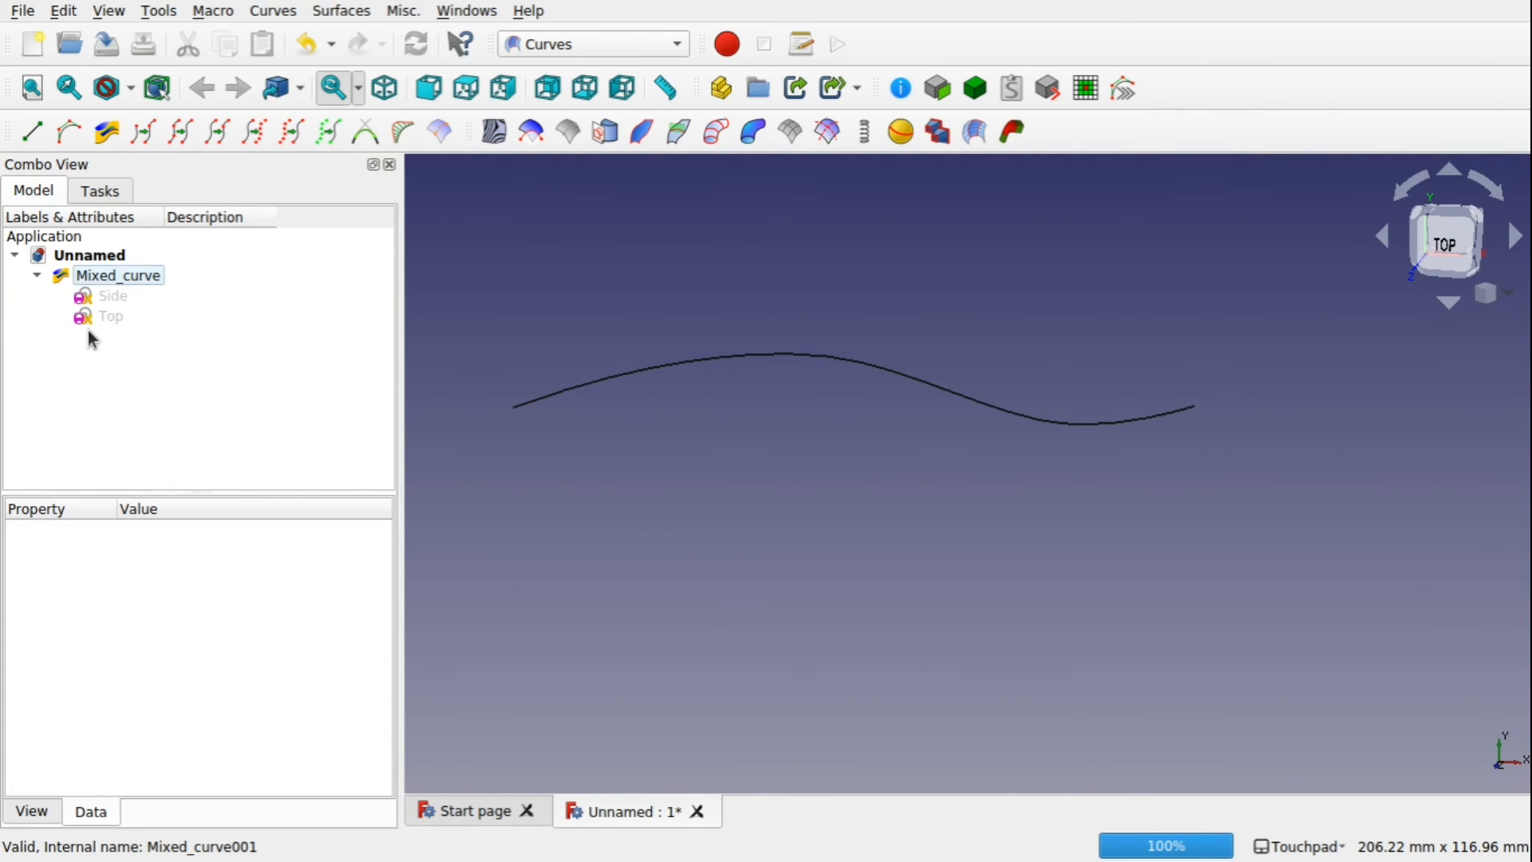
click(113, 296)
click(112, 316)
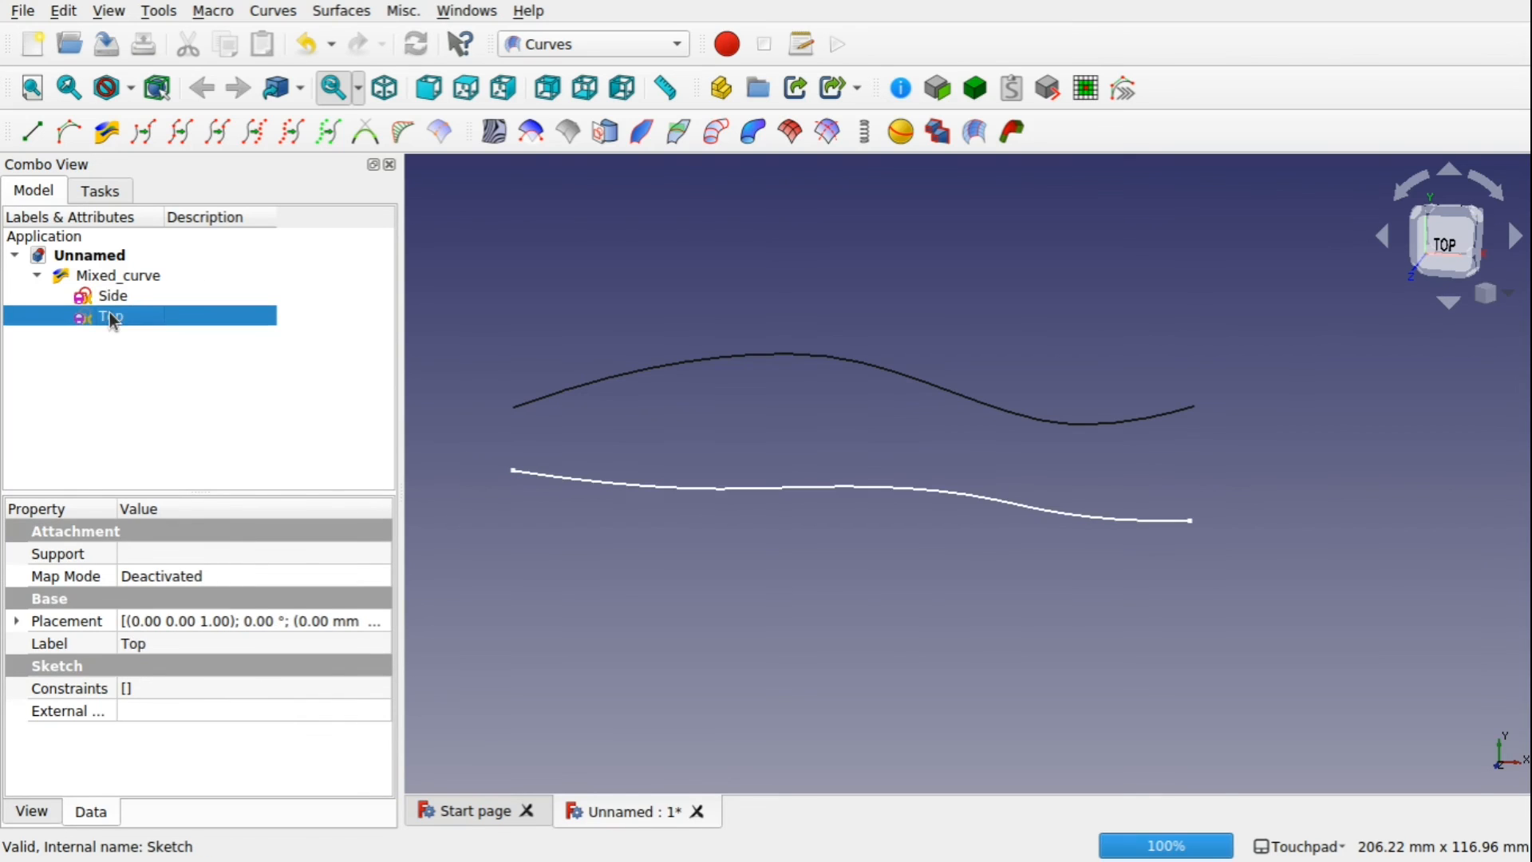
- Create another mixed curve from the slightly tilted Top view, selecting the Side spline first and the Top spline second
click(771, 488)
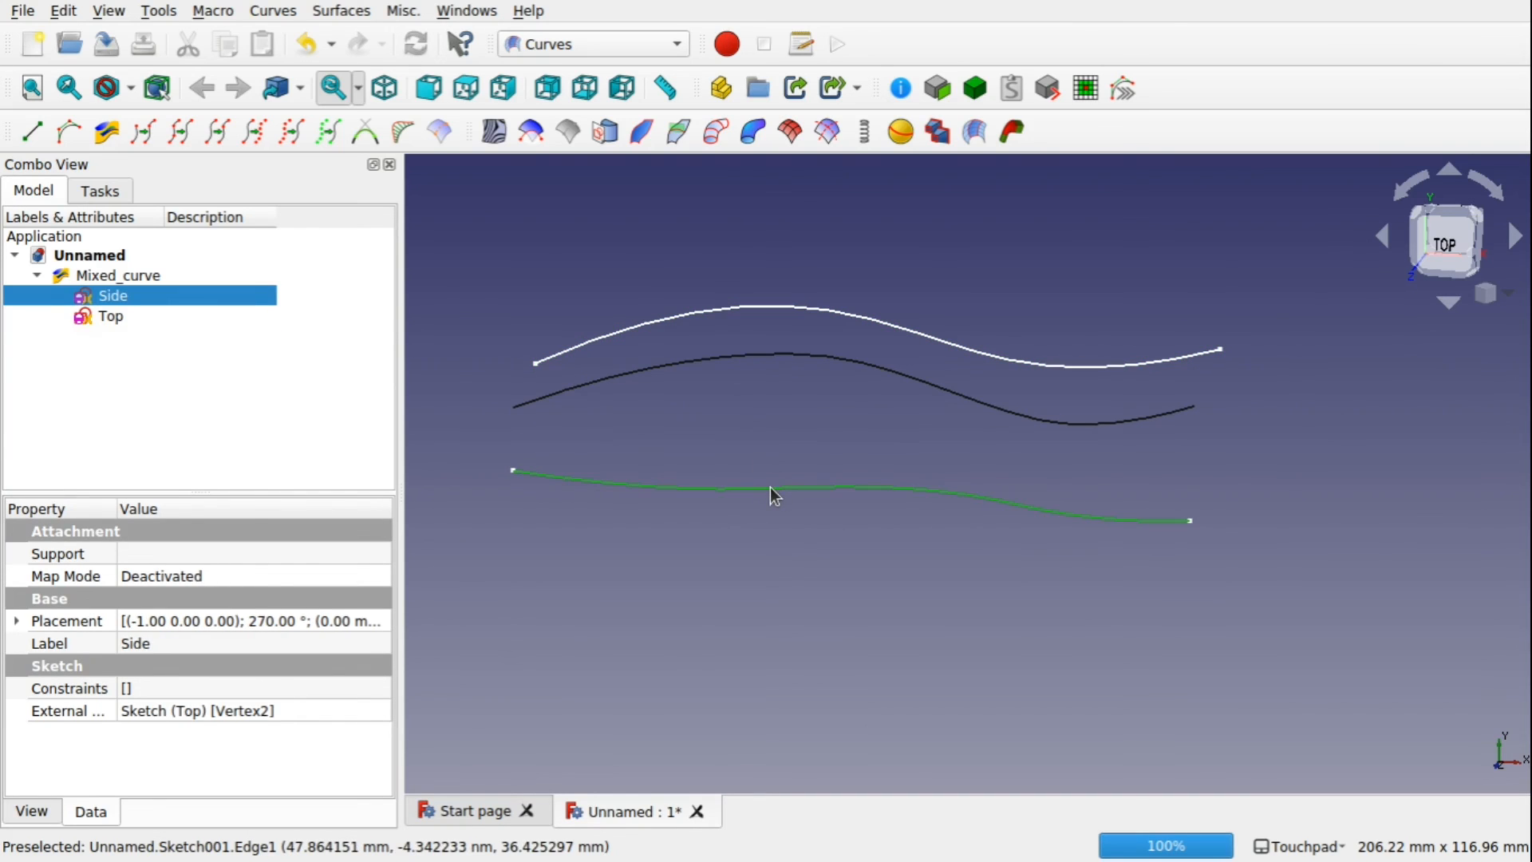
ctrl+click(938, 343)
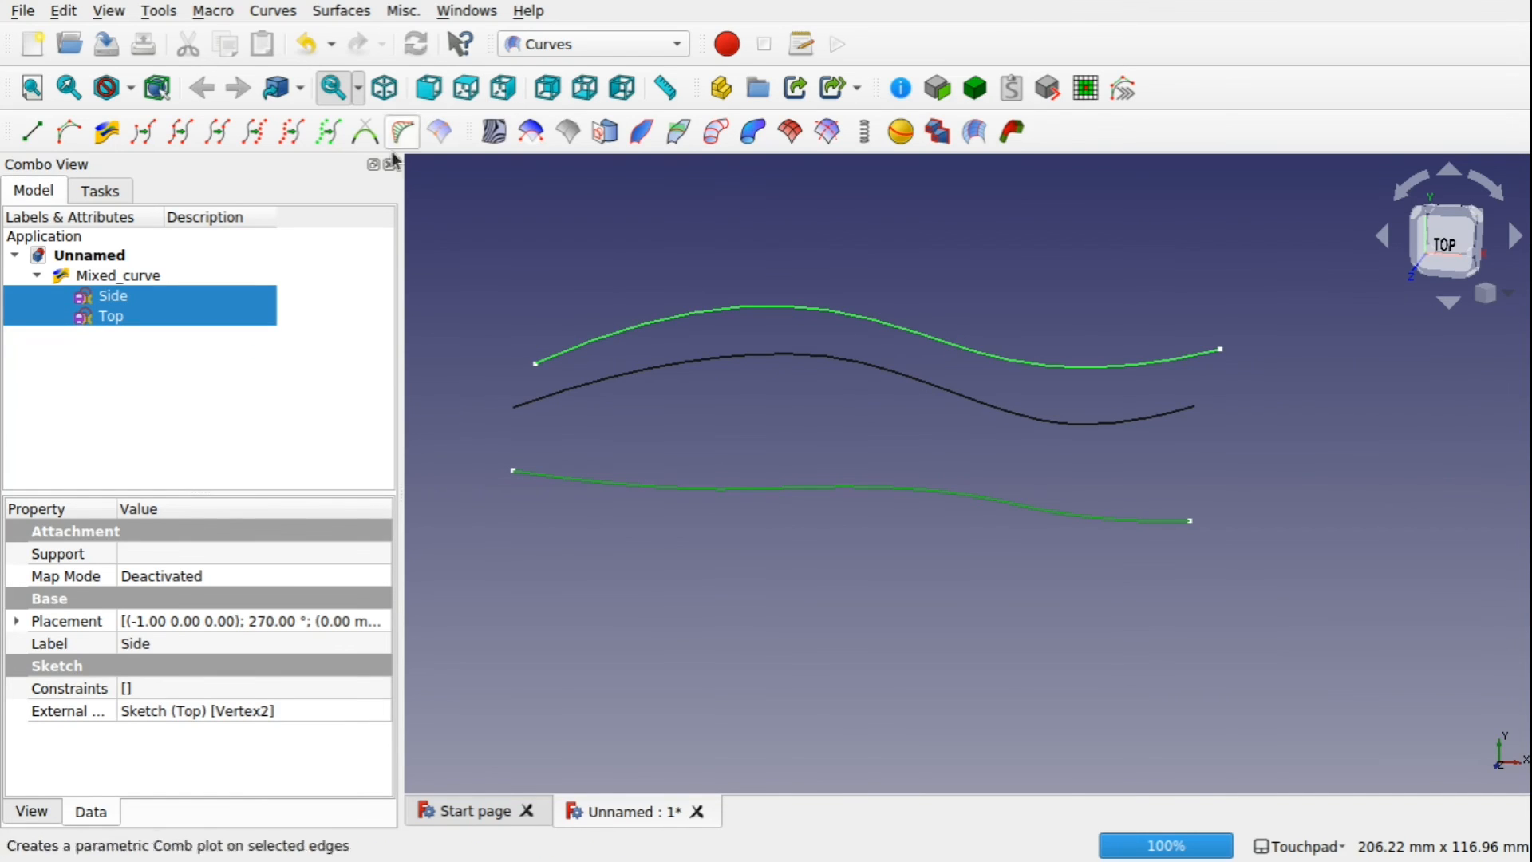
click(107, 132)
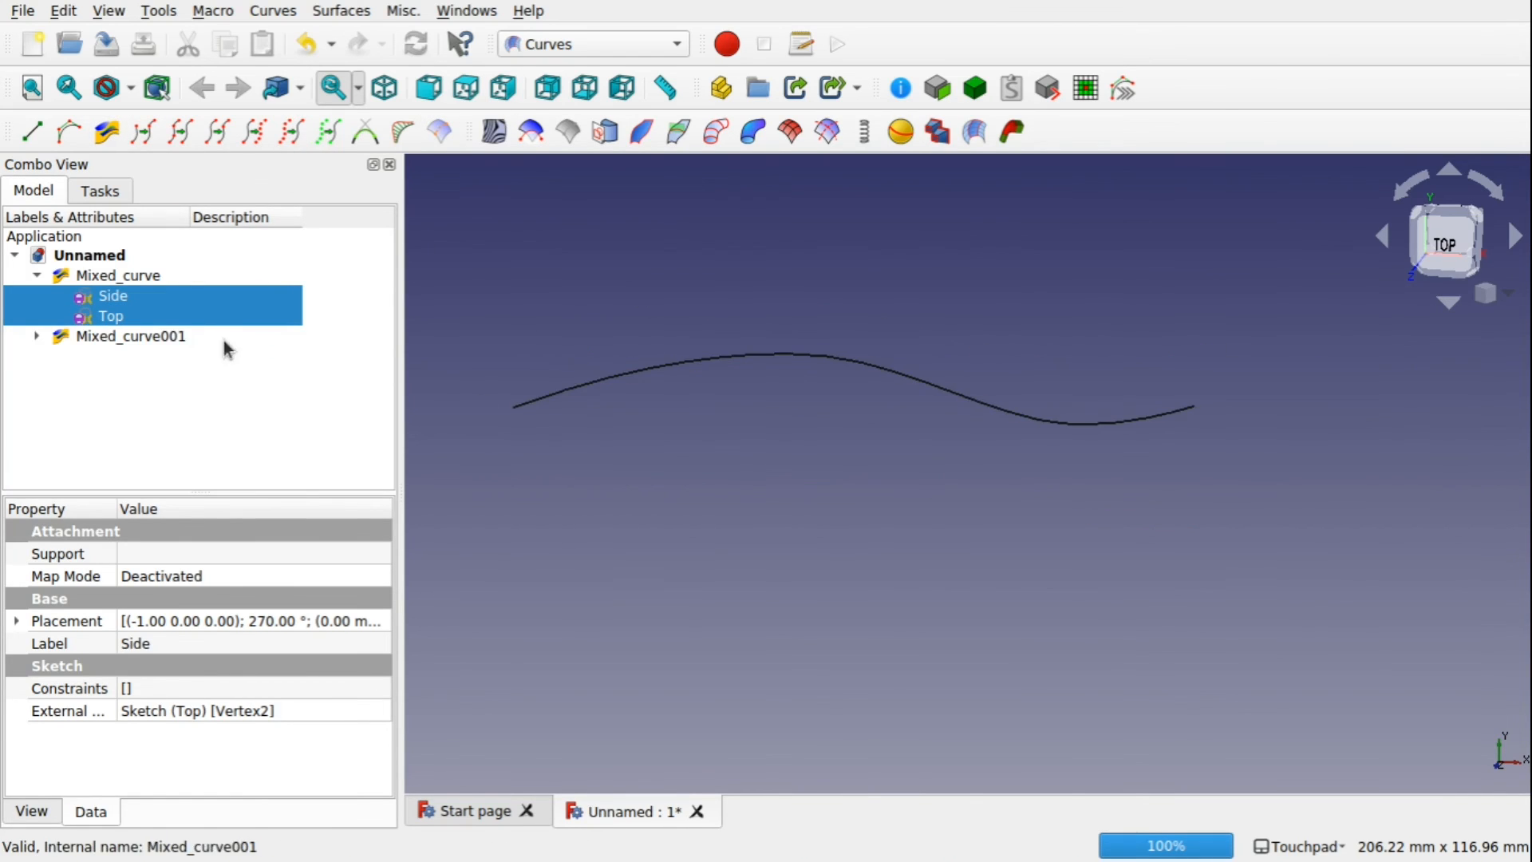
- Show the TopImage and SideImage reference planes together with the finished mouse in the Mouse - Nurbs model
shift+drag(734, 428, 803, 421)
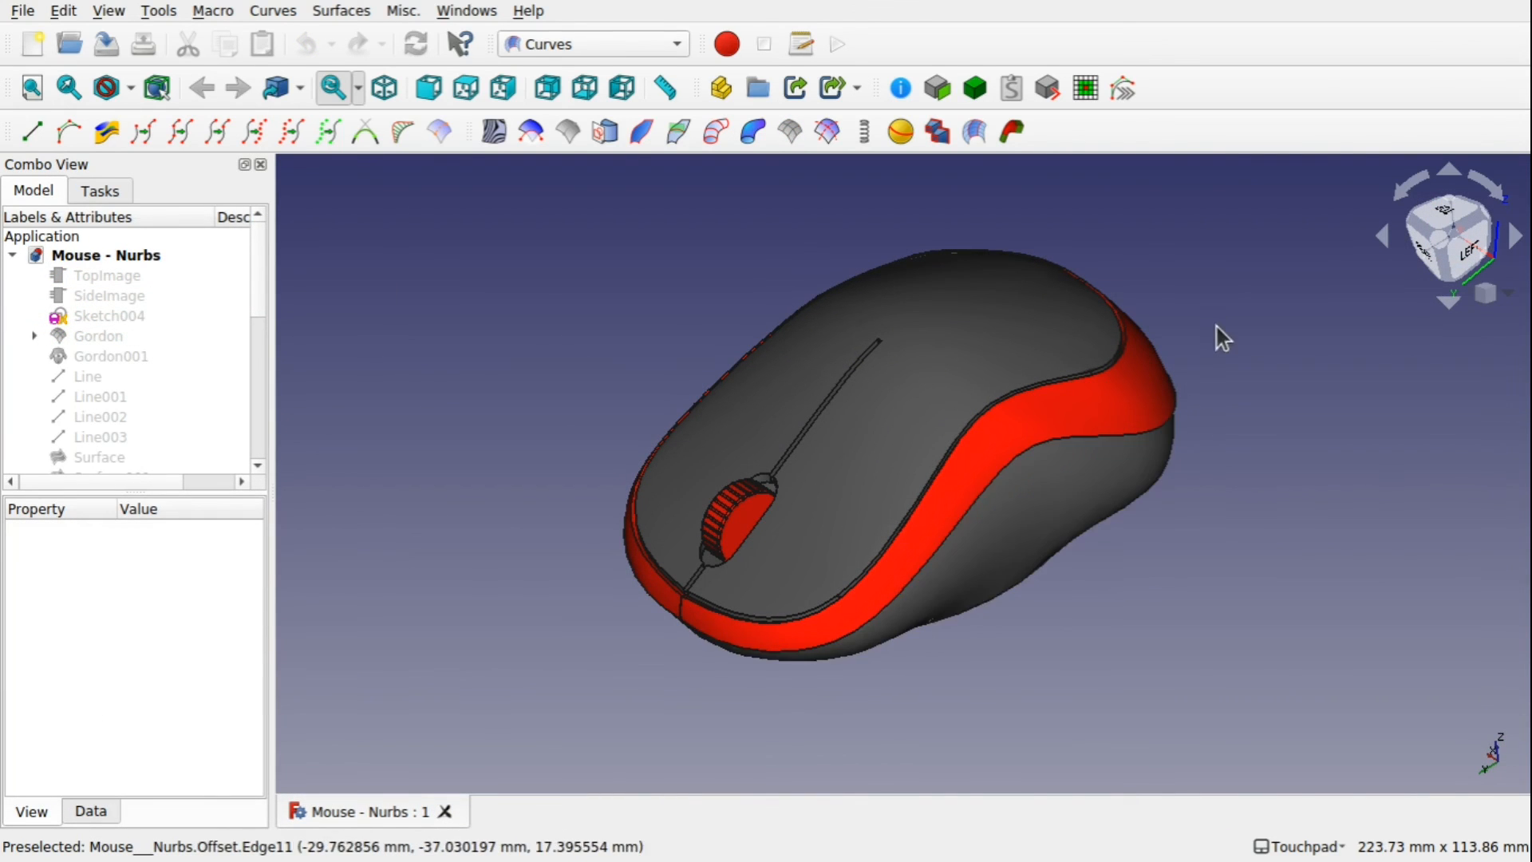
shift+drag(1217, 335, 1306, 313)
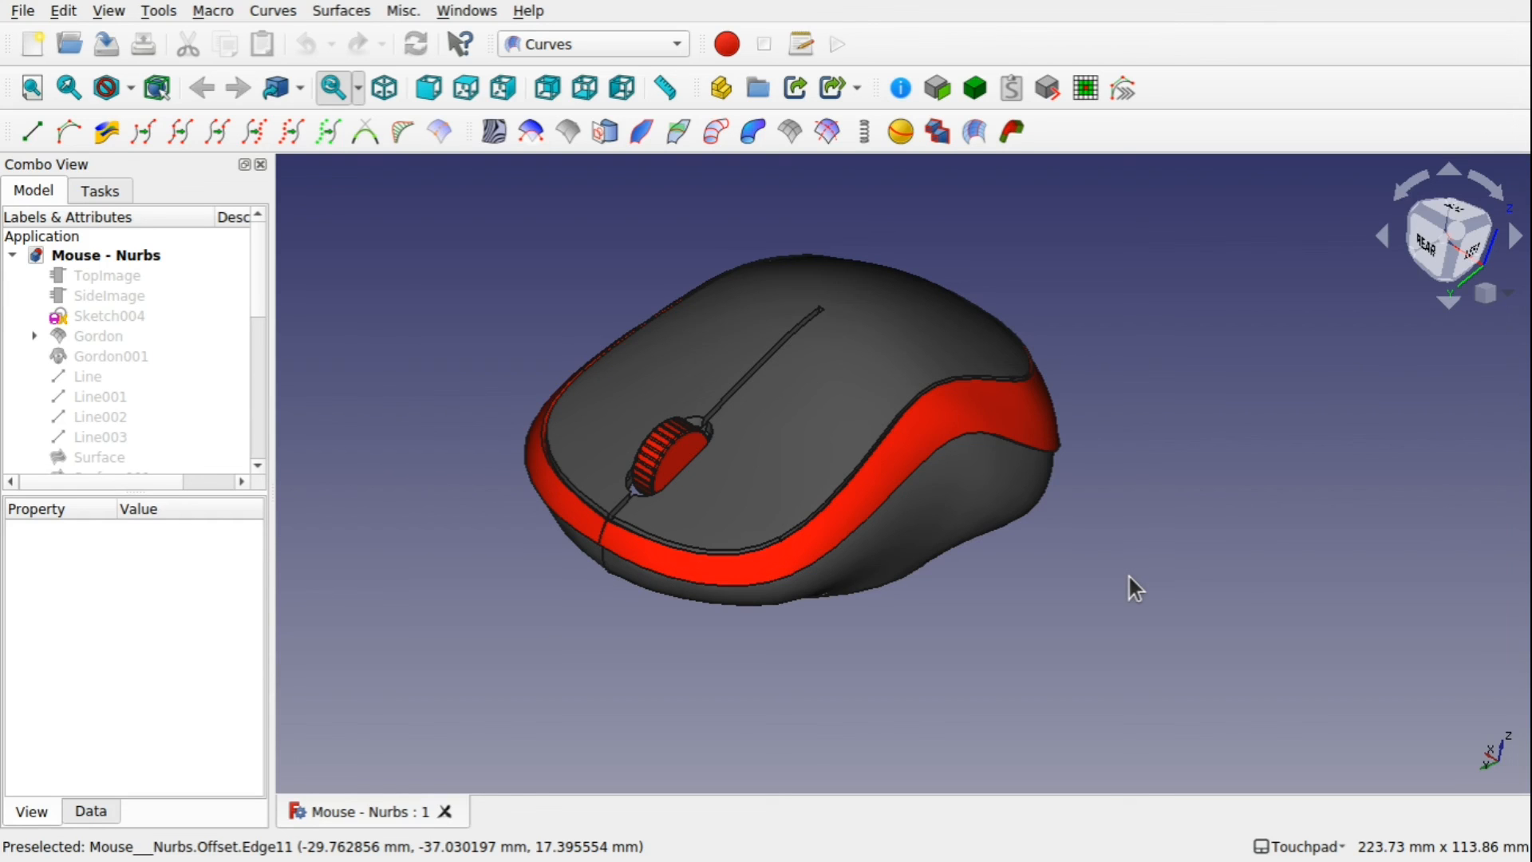
click(79, 275)
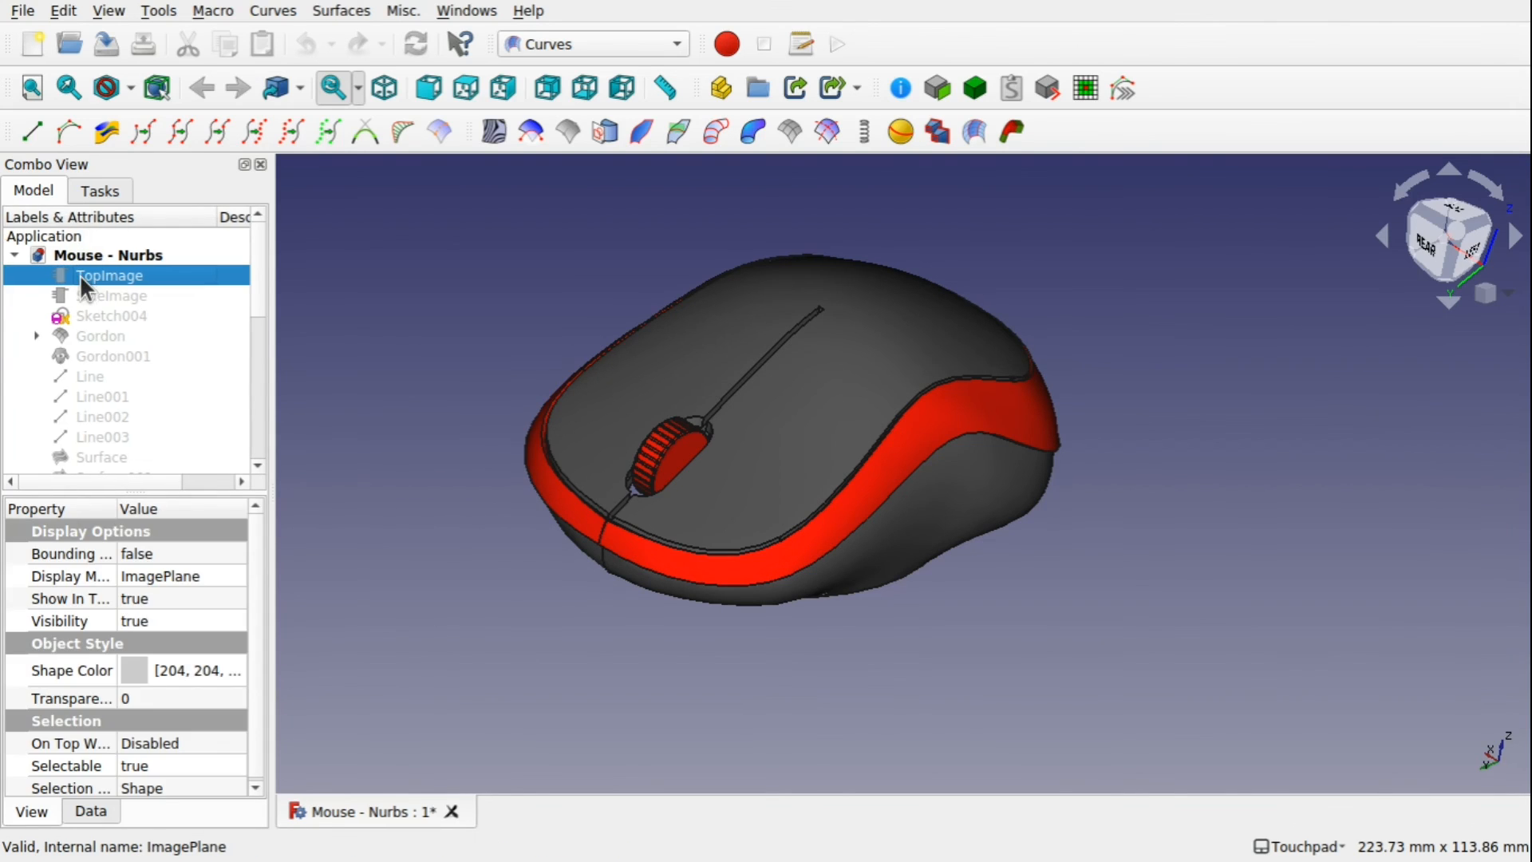
key(space)
click(124, 295)
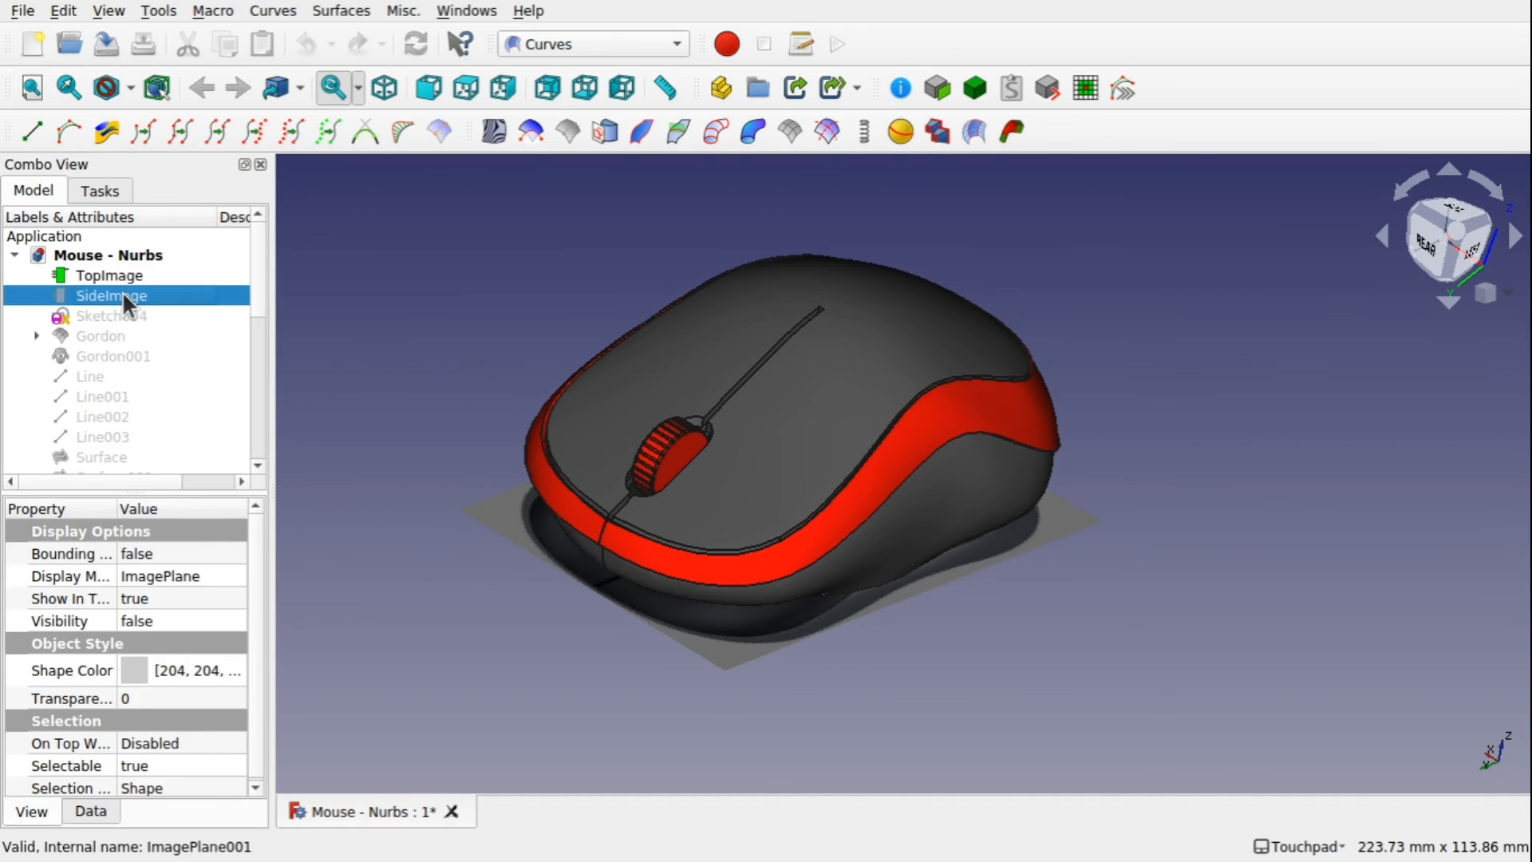
key(space)
shift+drag(457, 318, 384, 317)
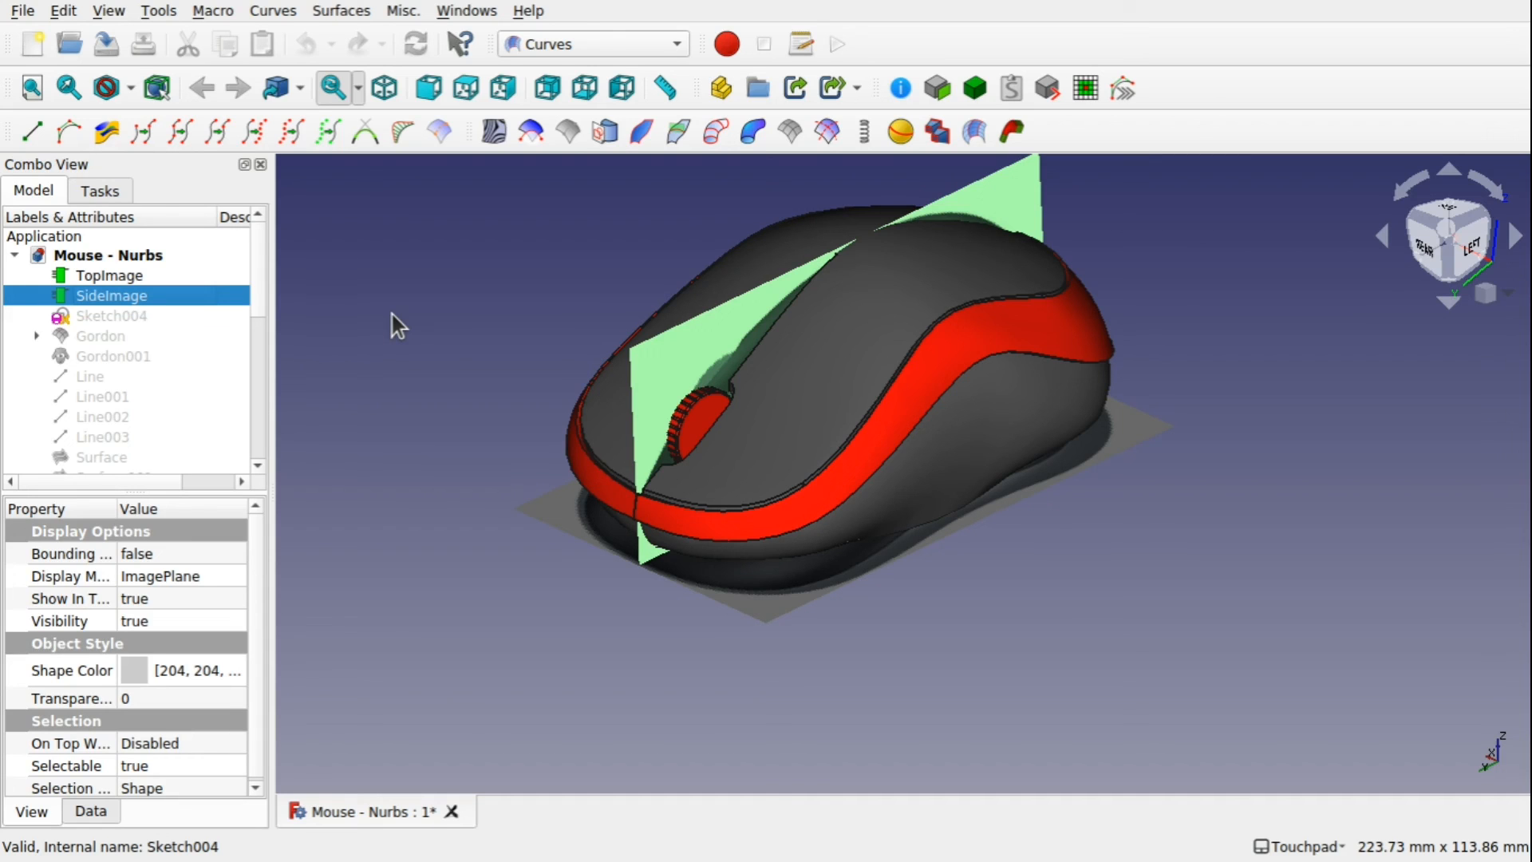
- Examine the mouse's scroll wheel and lower side surface against the two reference image planes
click(691, 432)
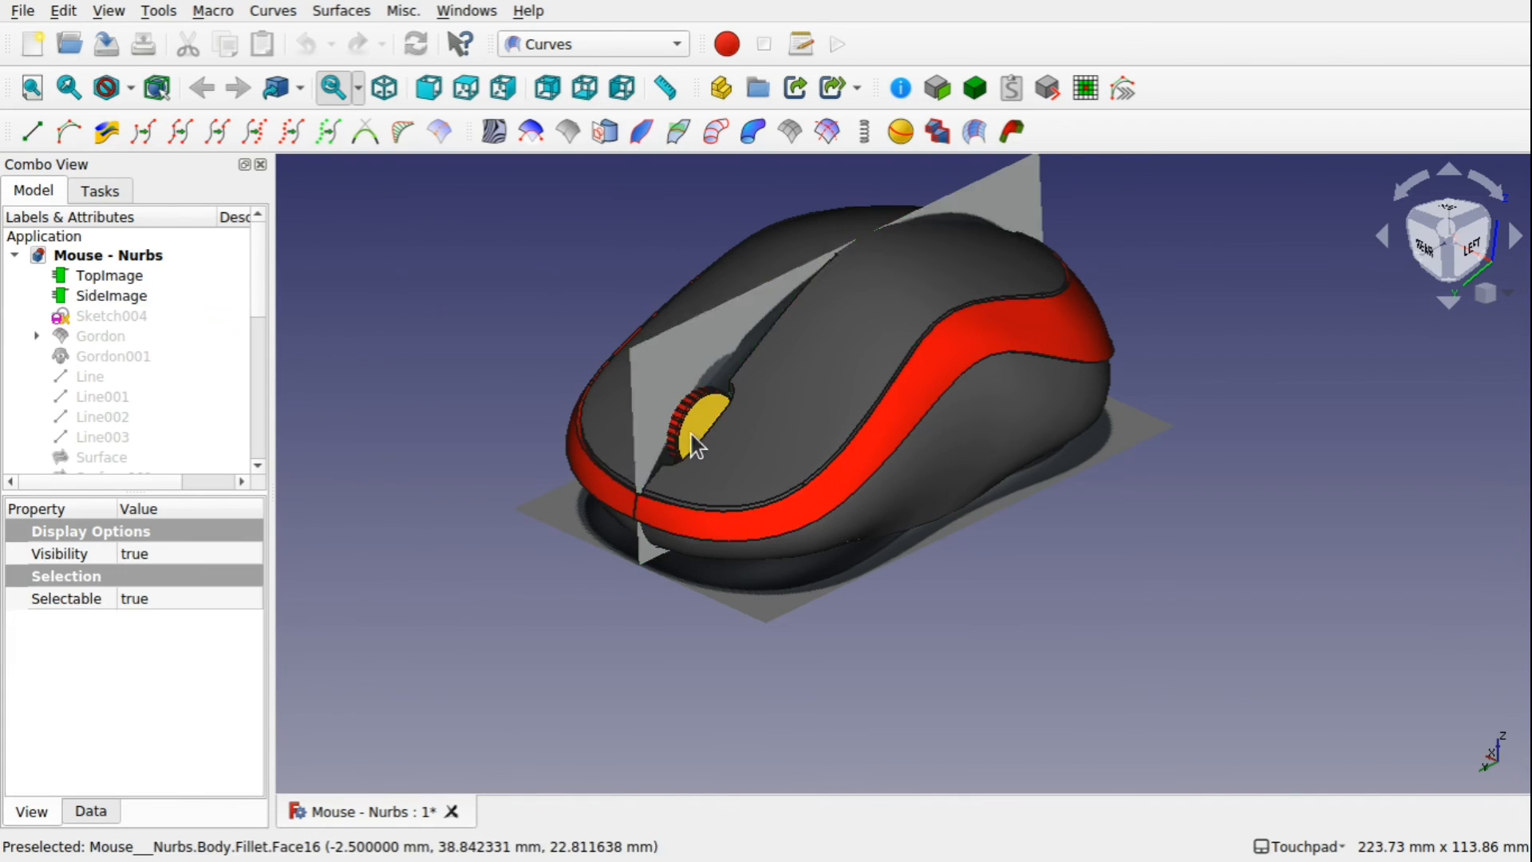
click(910, 499)
shift+drag(909, 499, 911, 445)
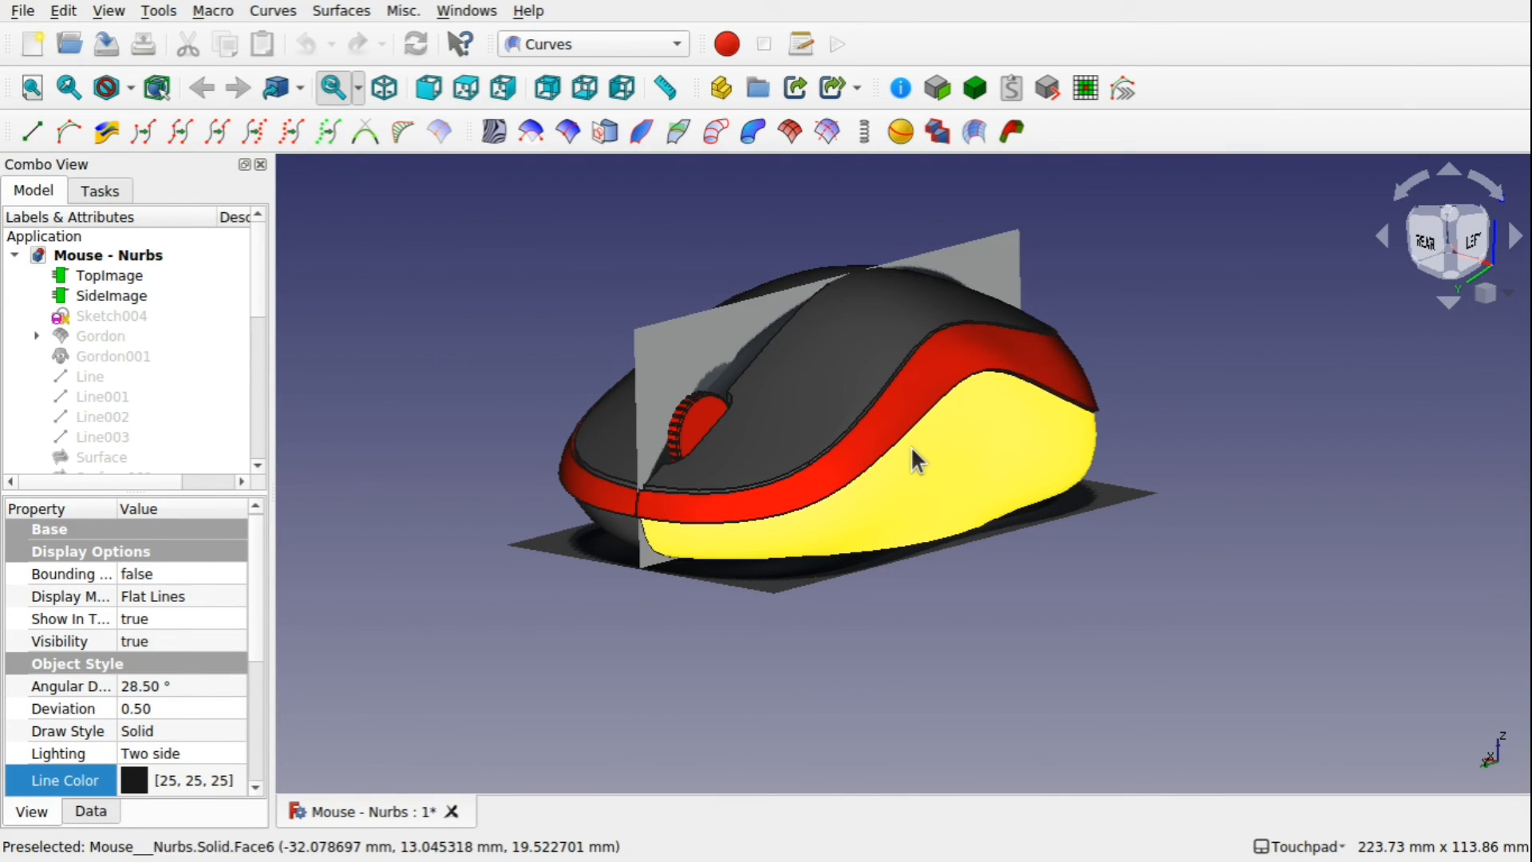